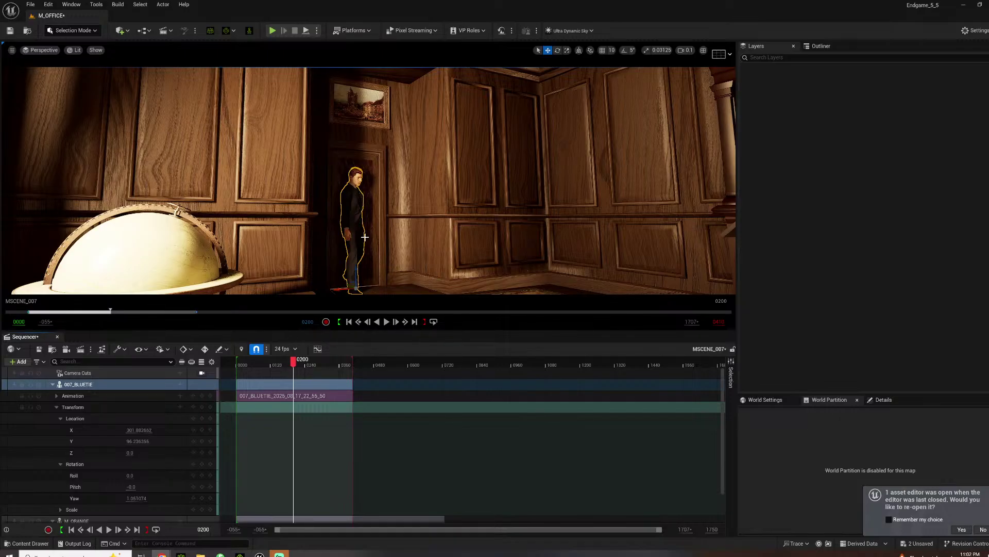
Add the MOFFICE_RIGGED actor from the level to the MSCENE_007 sequence
click(233, 139)
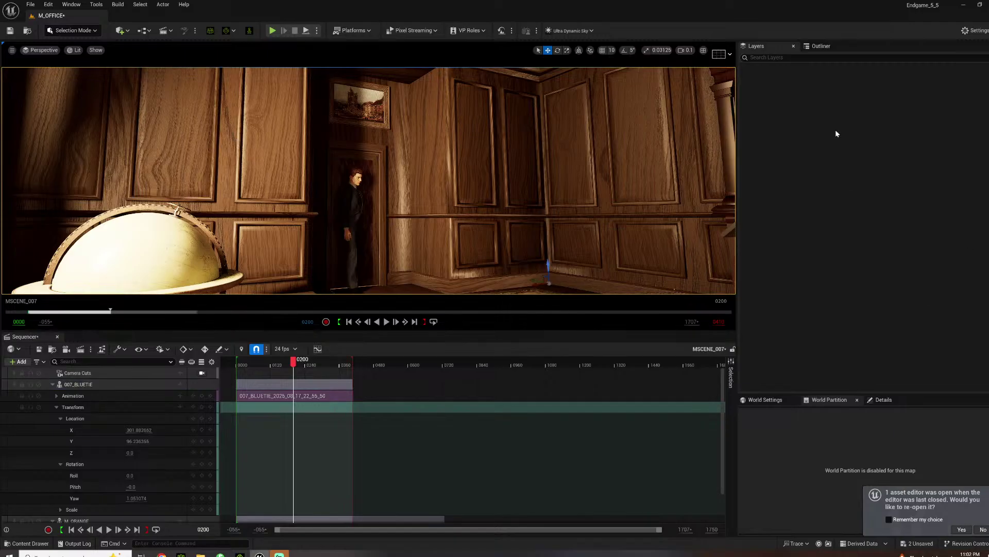
click(821, 46)
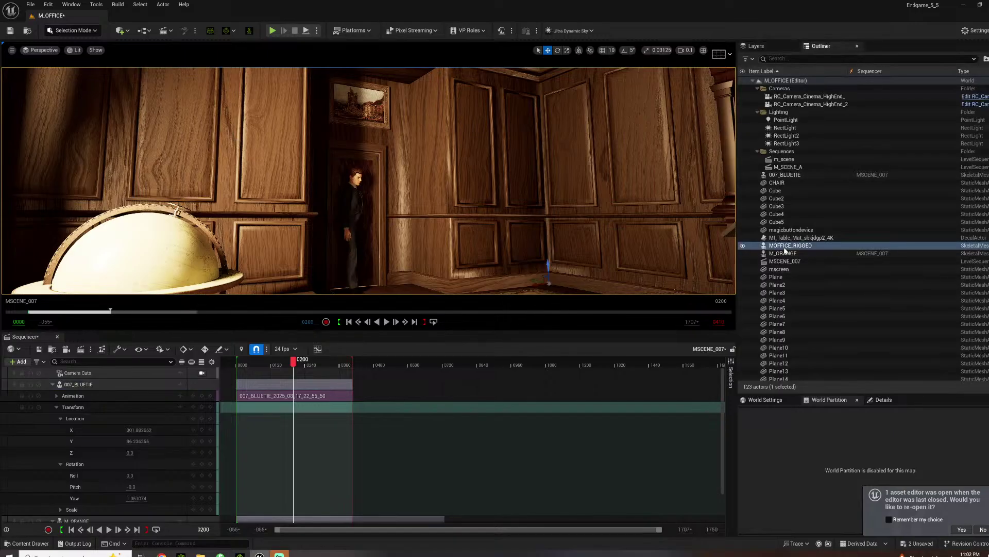
drag(789, 246, 264, 365)
drag(110, 417, 111, 419)
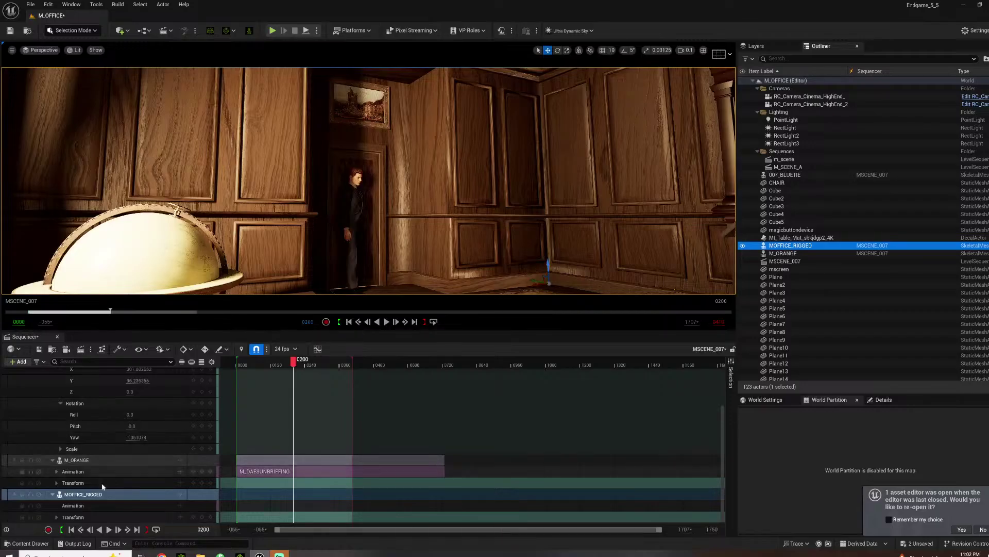
Add an FK Control Rig to the MOFFICE_RIGGED track and select its MDOOR_2 control
click(181, 495)
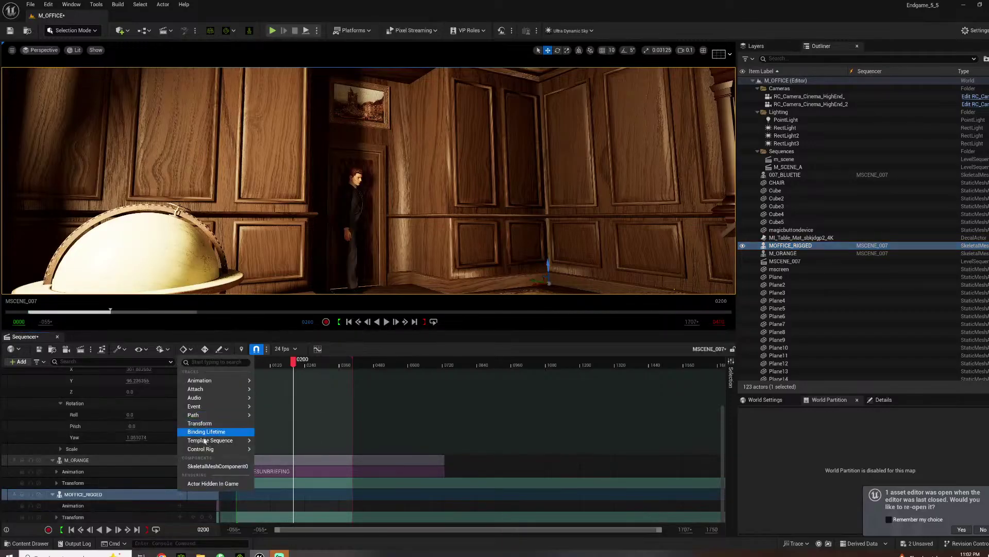
mouse_move(203, 449)
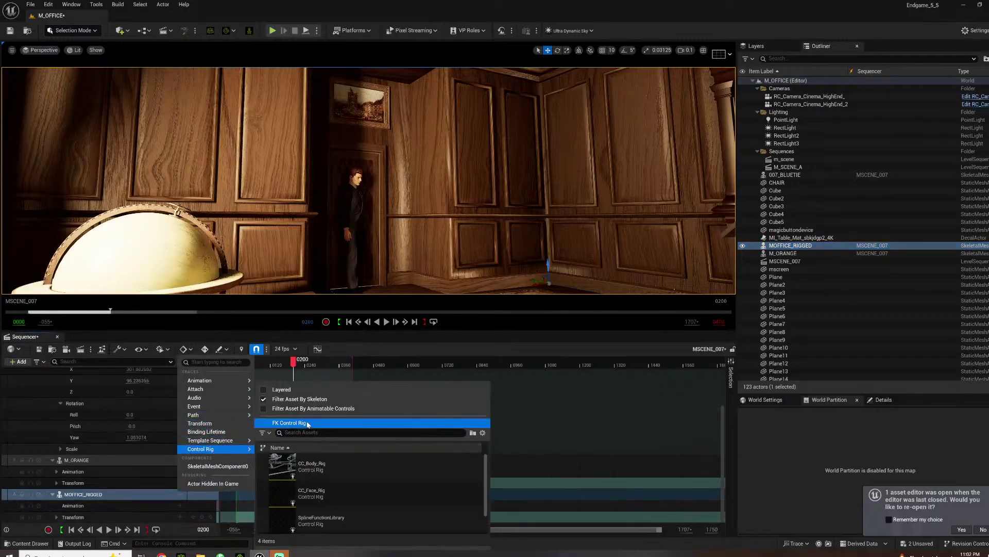
click(289, 422)
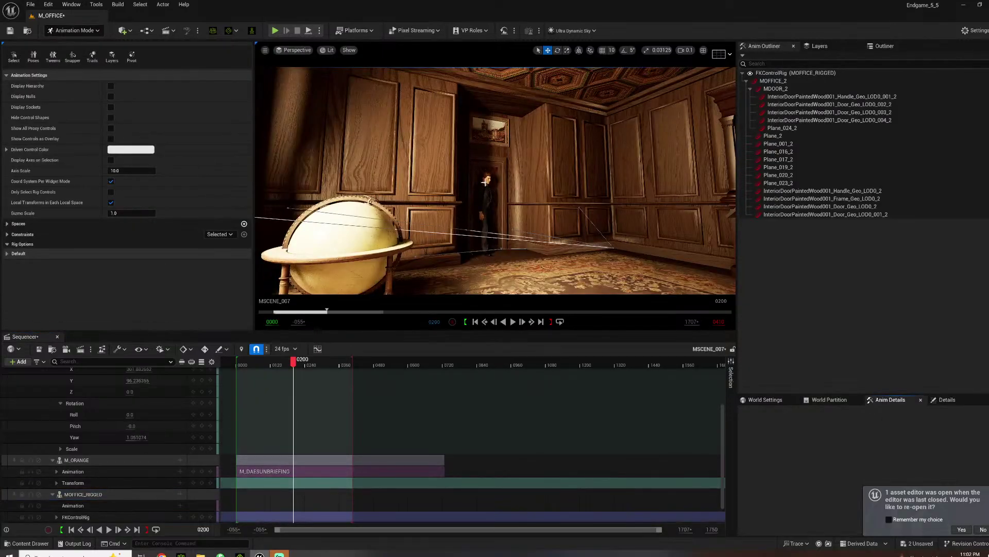
right_drag(495, 185, 495, 234)
key(w)
click(496, 234)
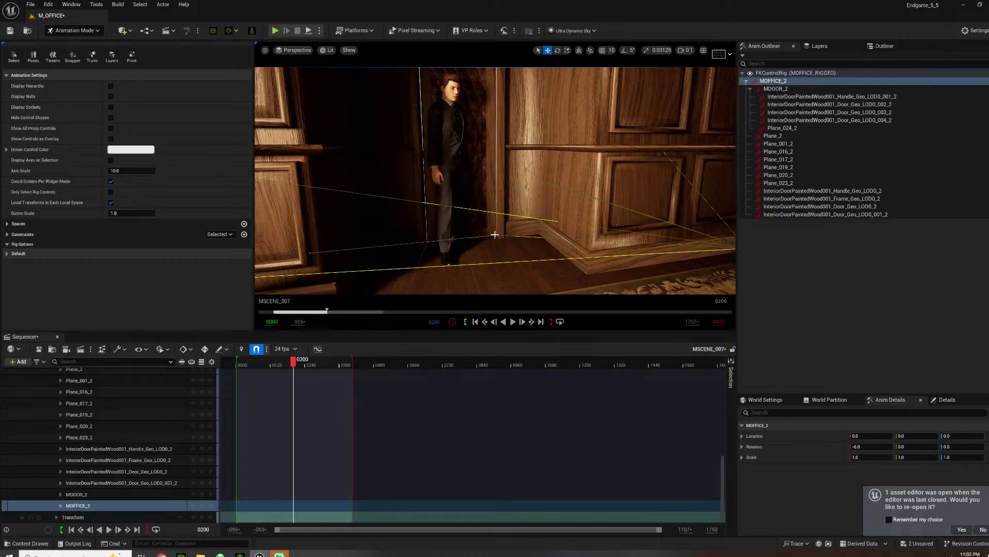
click(780, 88)
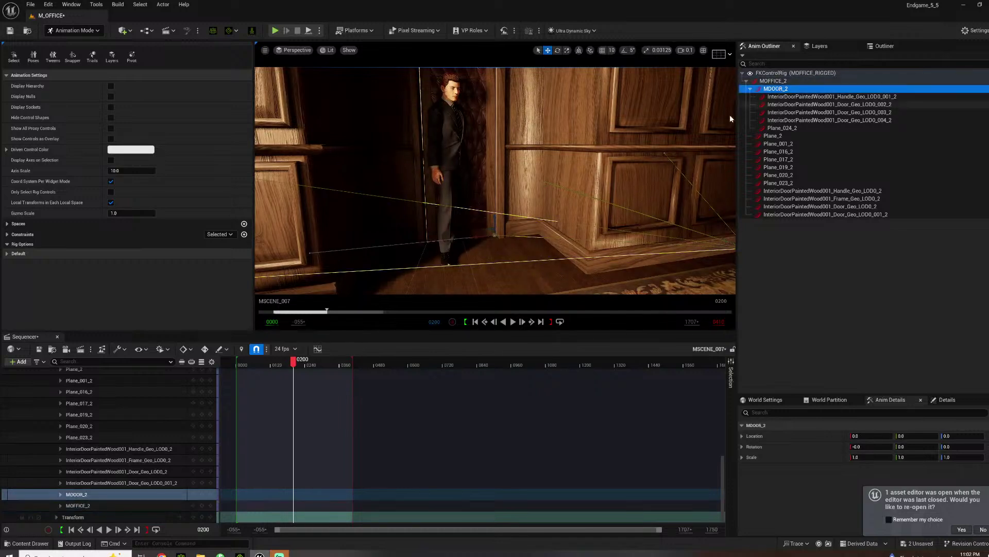
Try rotating the MDOOR_2 control by about 5° in yaw and undo that rotation
right_drag(520, 217, 502, 219)
key(e)
drag(514, 243, 476, 235)
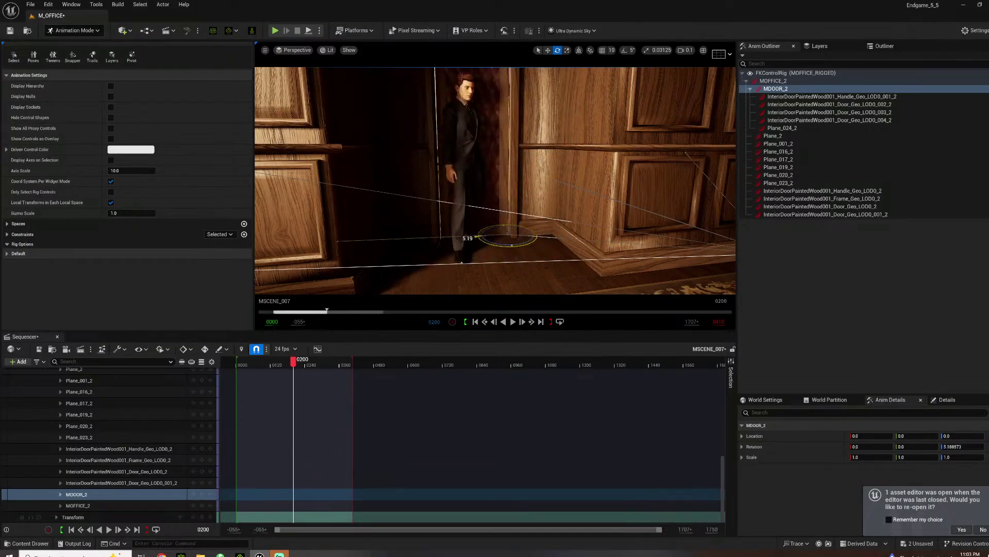
key(ctrl+z)
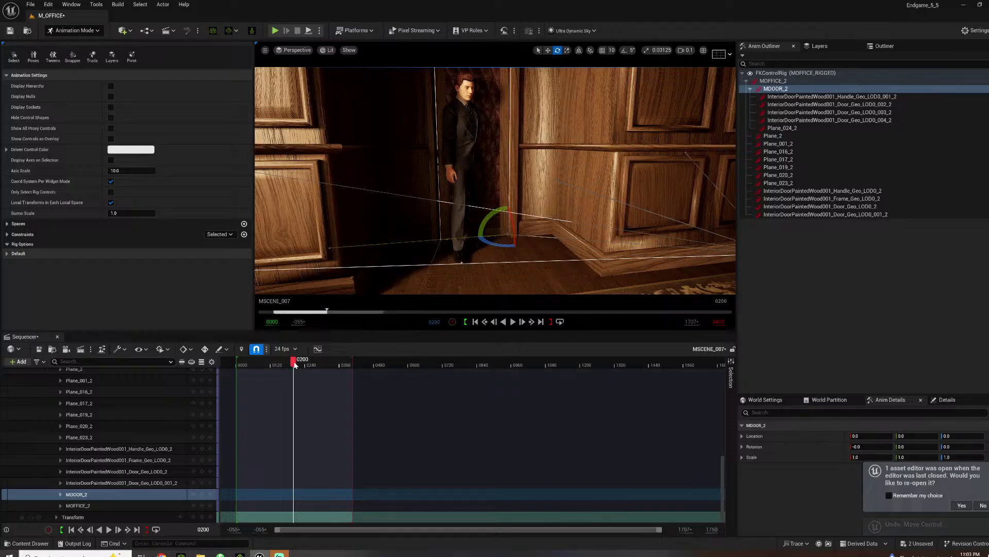
Key the closed pose of the MDOOR_2 control at frame 151, as the character reaches for the door
drag(295, 364, 287, 363)
key(w)
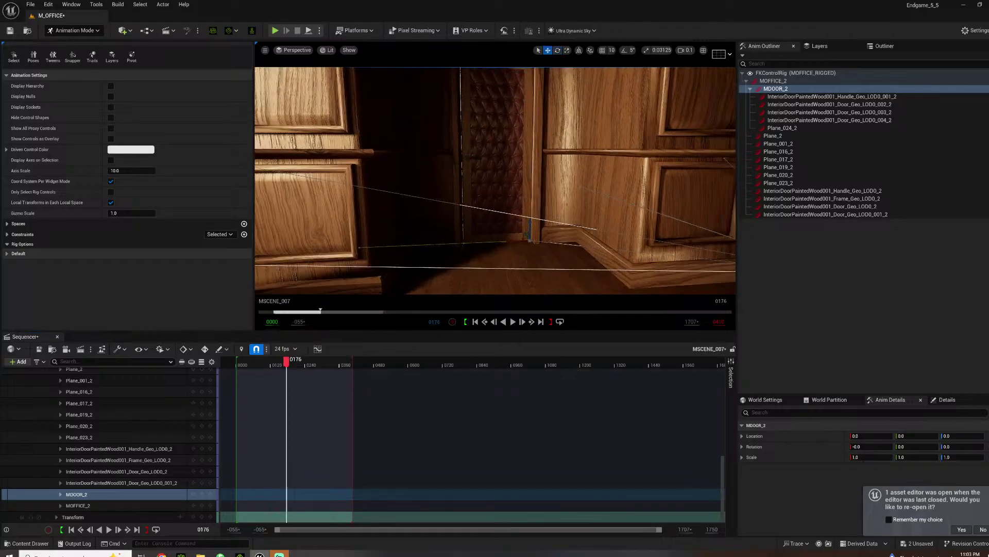
mouse_move(495, 180)
right_down()
mouse_move(580, 193)
mouse_move(536, 183)
mouse_move(479, 188)
mouse_move(513, 184)
right_up()
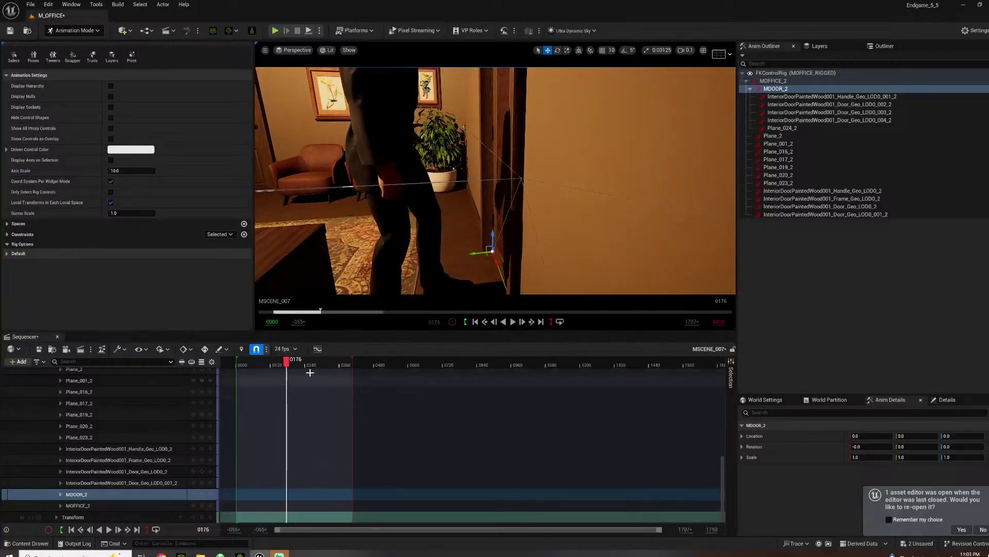
drag(286, 364, 279, 369)
click(201, 494)
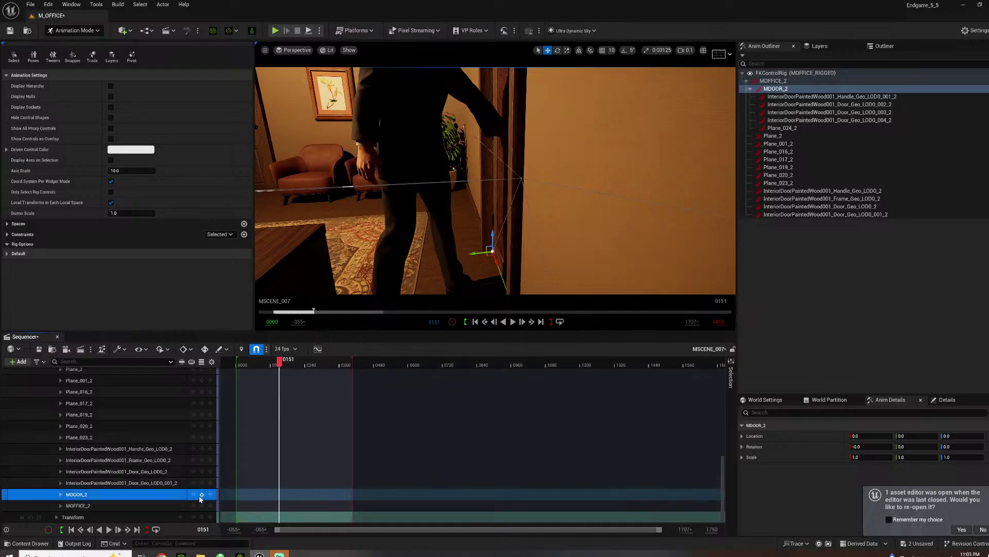
click(279, 381)
Rotate the MDOOR_2 control open to about 38° yaw at frame 171 and key it
click(285, 363)
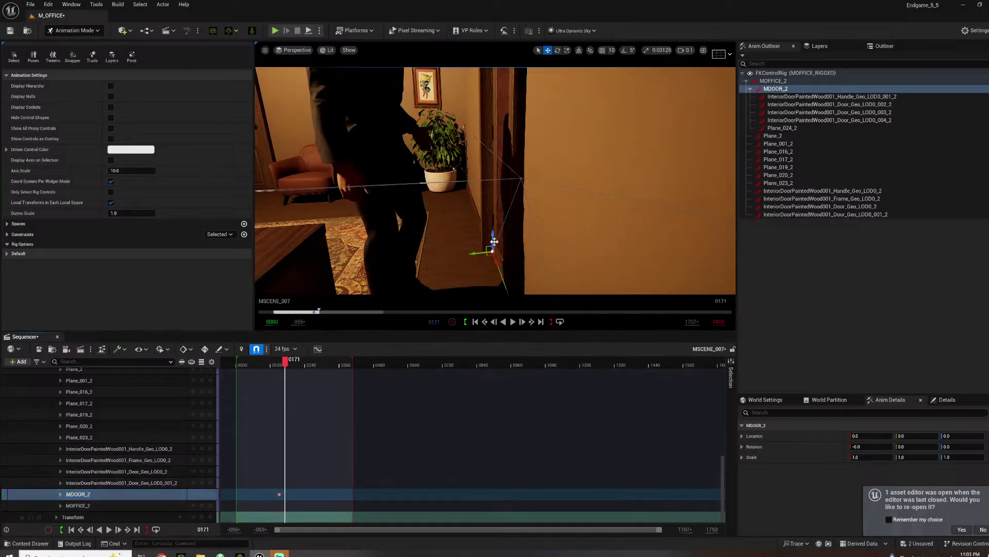
drag(486, 267, 473, 275)
right_drag(473, 275, 350, 257)
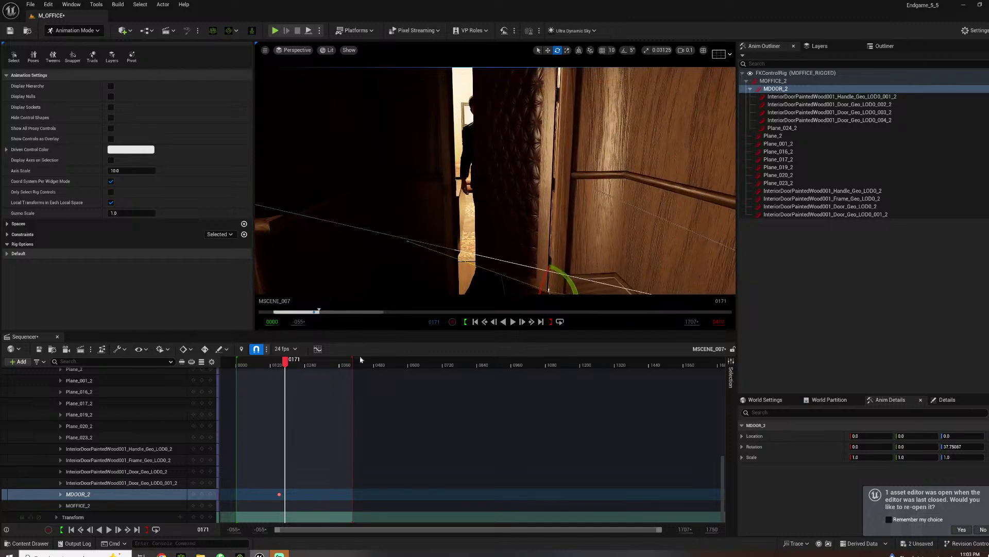
click(201, 493)
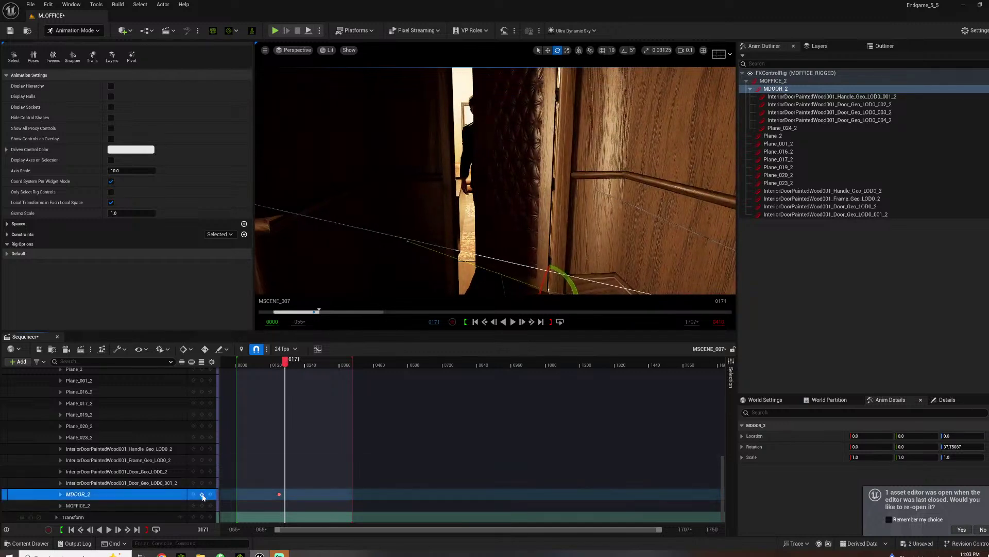
Open the MDOOR_2 door slightly further, to about 40° yaw around frame 169
drag(285, 361, 286, 364)
drag(520, 254, 494, 253)
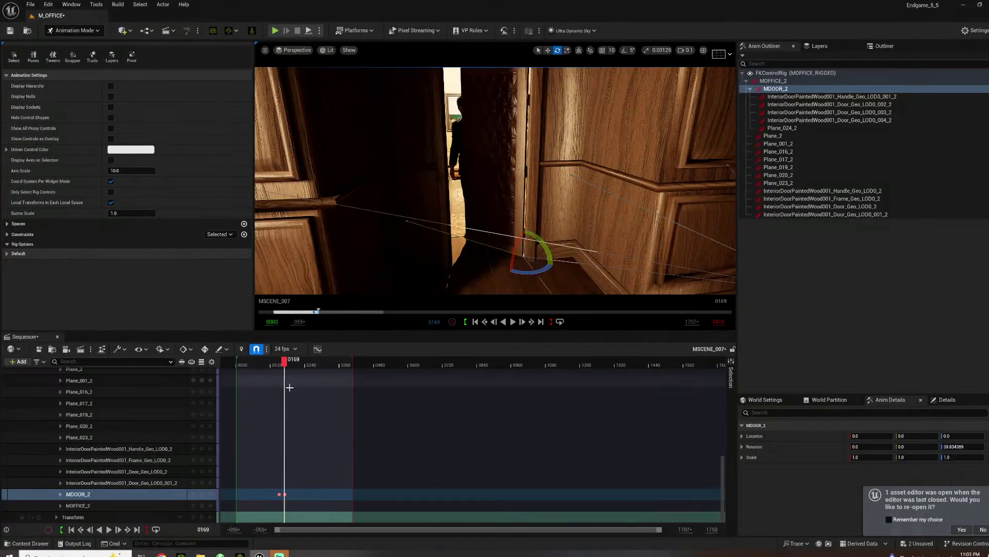
click(192, 495)
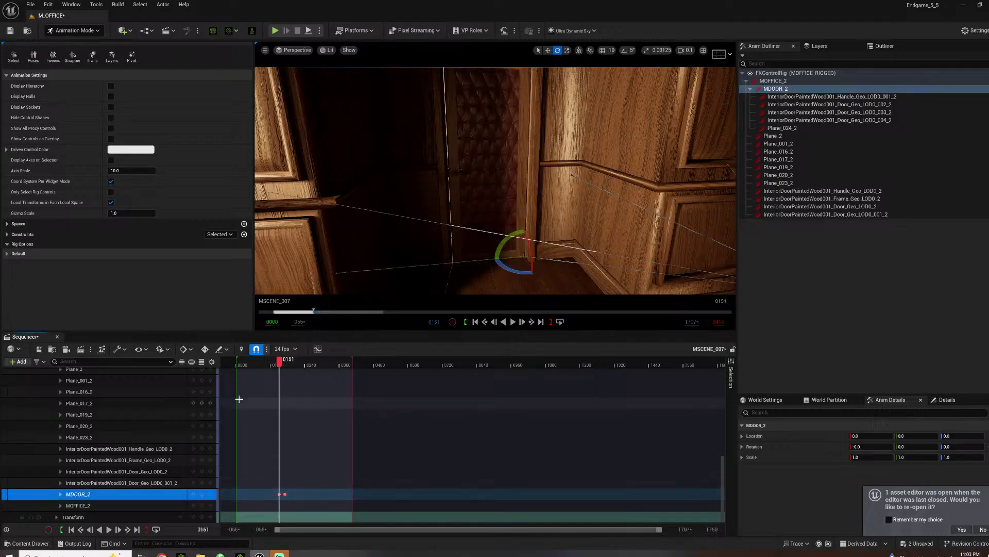
Swing the MDOOR_2 control open to about 86° yaw at frame 185 and key it
drag(286, 361, 288, 362)
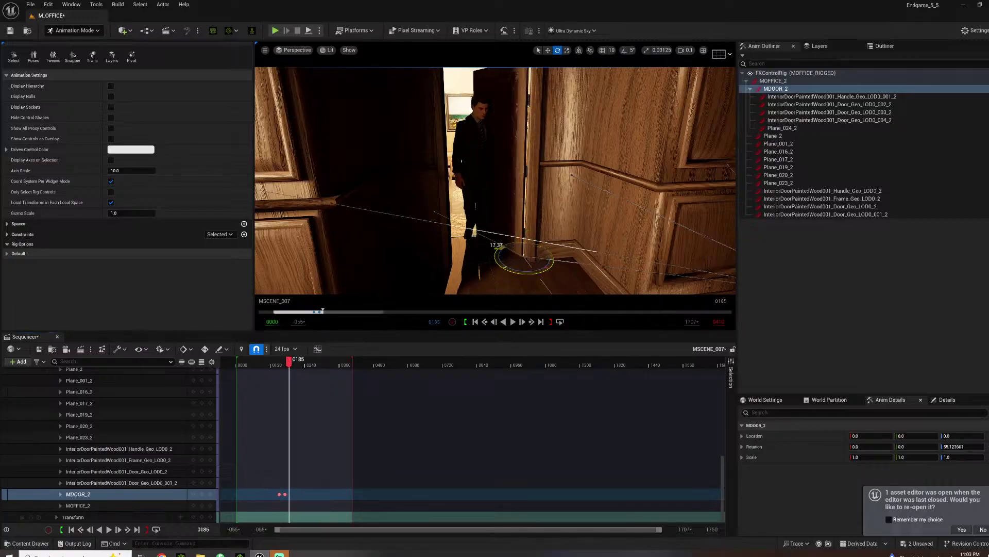
drag(539, 271, 544, 269)
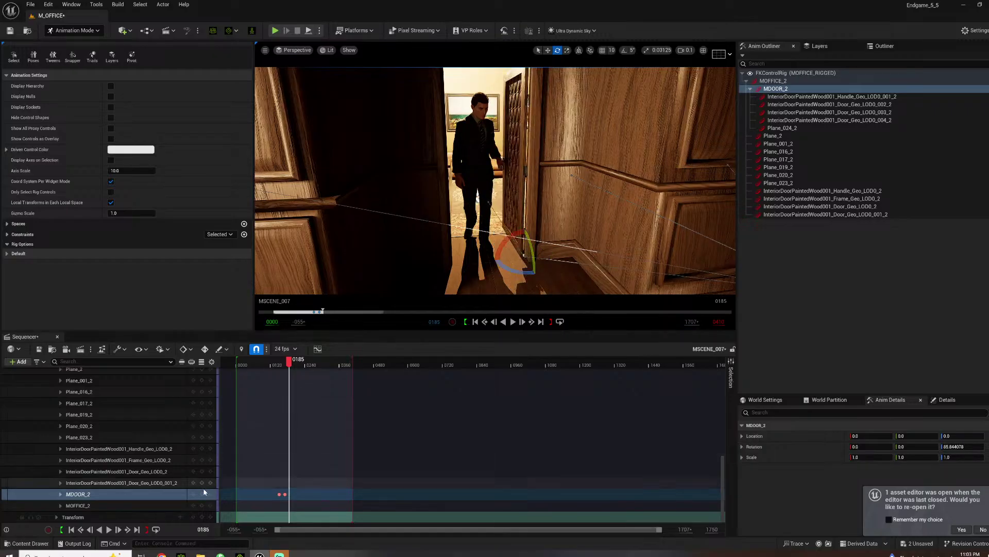
click(281, 493)
Play the door opening up to frame 198, rotate MDOOR_2 partway closed there and key that pose
drag(290, 362, 285, 364)
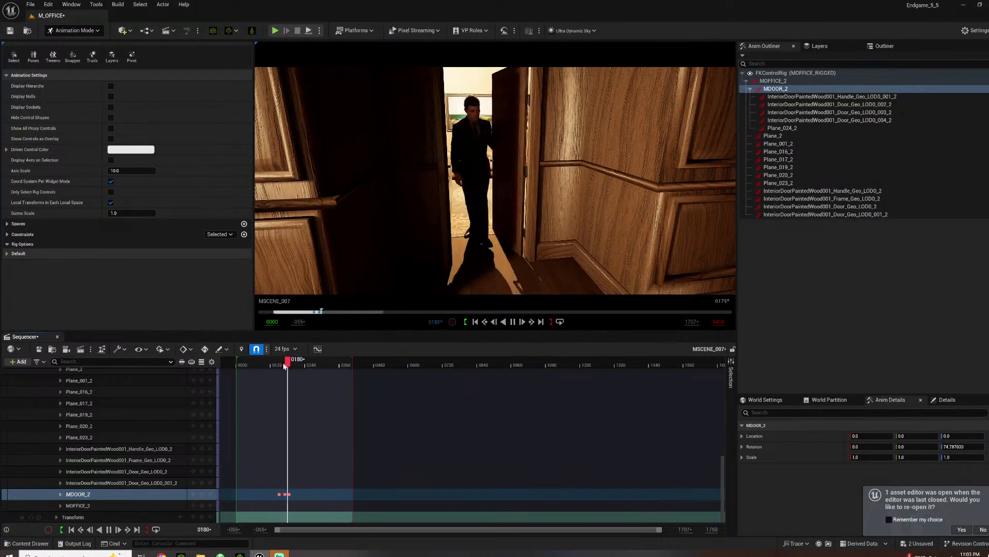
key(space)
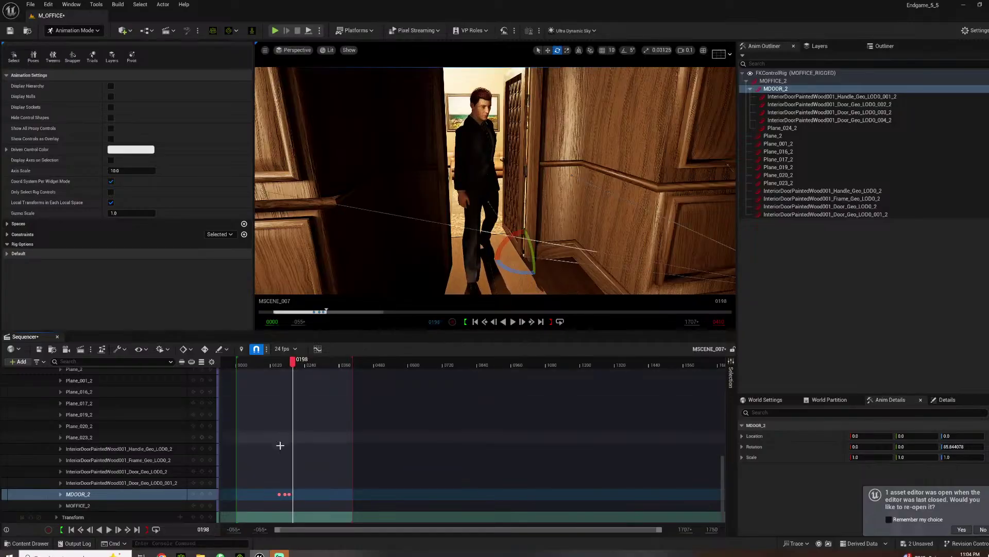
click(202, 495)
right_drag(438, 227, 407, 234)
mouse_move(533, 276)
right_down()
mouse_move(544, 280)
mouse_move(533, 276)
right_up()
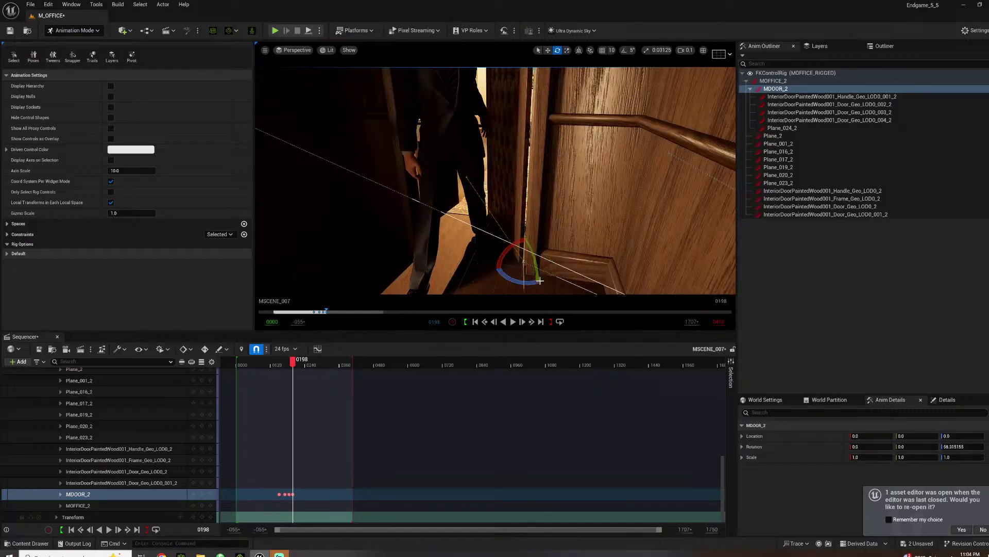
click(201, 497)
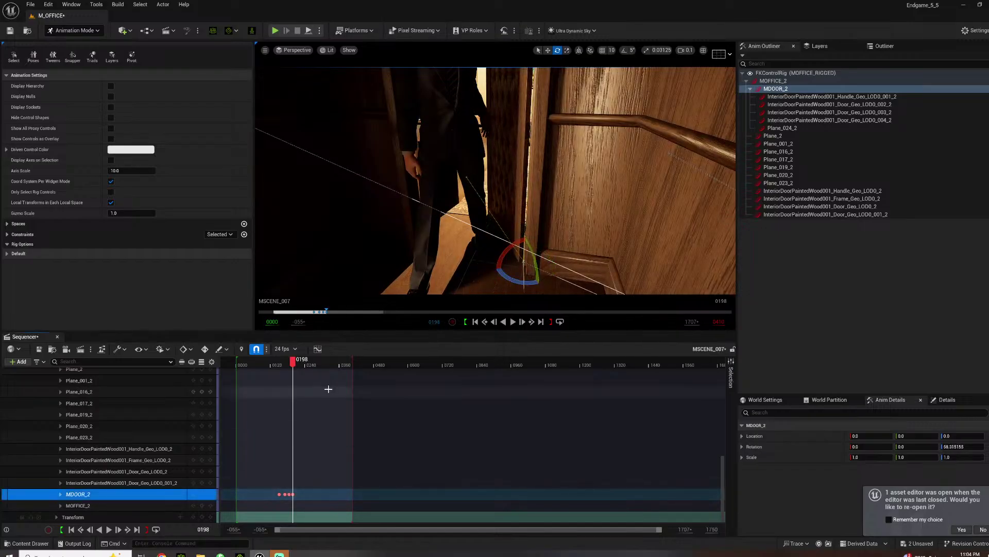
Rotate the MDOOR_2 control further closed to about 27.5° yaw at frame 205 and key it
click(193, 494)
right_drag(330, 247, 428, 231)
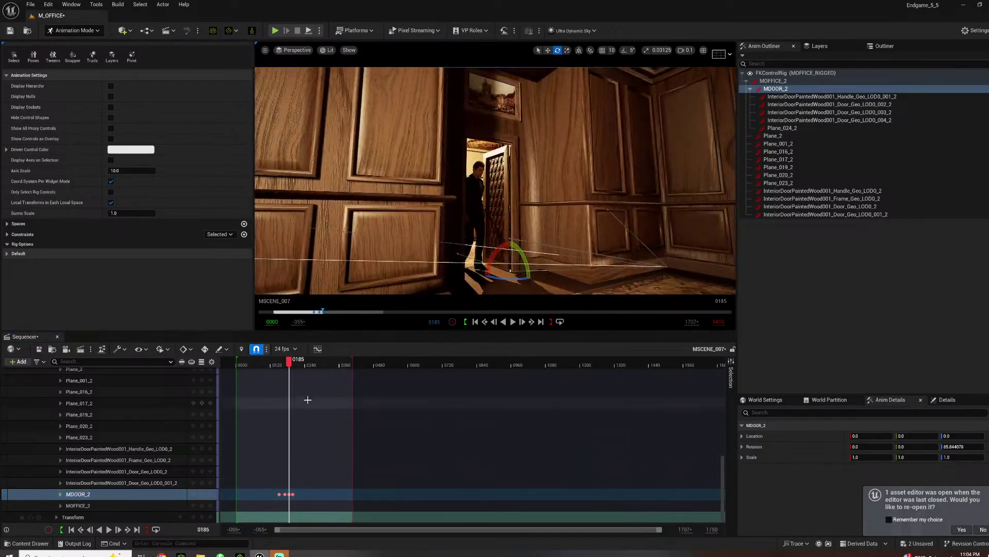
key(r)
drag(288, 368, 294, 442)
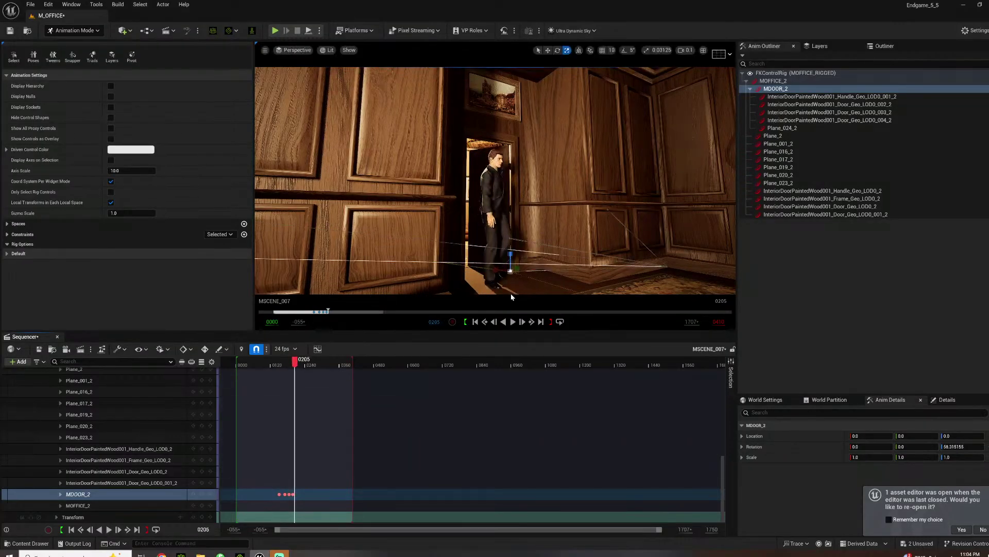
key(w)
right_drag(495, 190, 517, 215)
drag(488, 260, 460, 262)
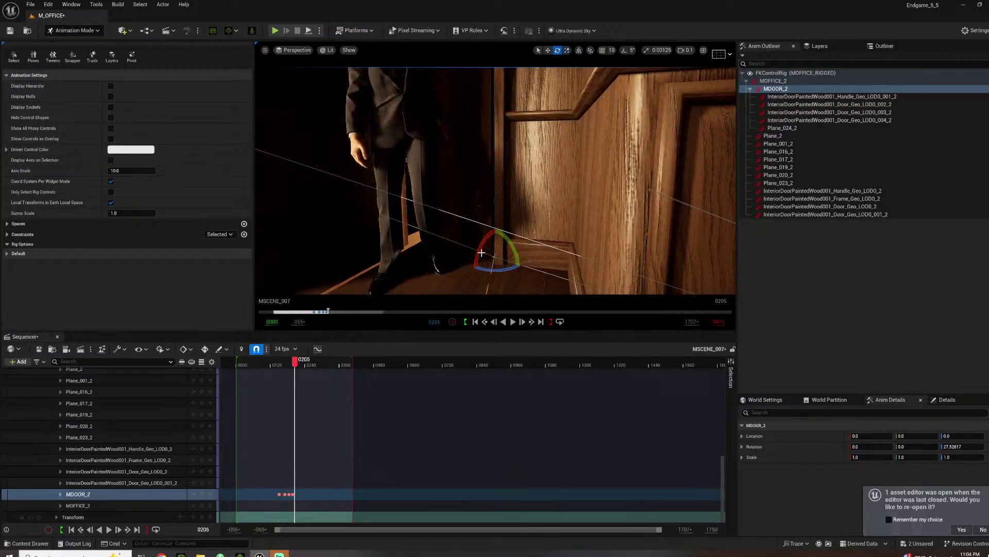
key(s)
right_drag(482, 253, 474, 237)
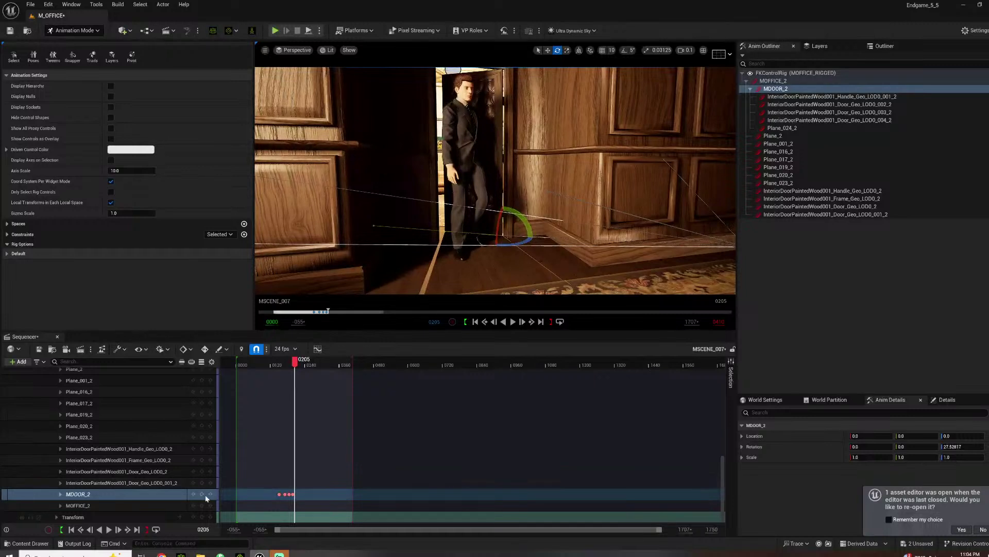
click(203, 496)
Play the door motion up to frame 219 and set MDOOR_2's Rotation.Yaw to 0 there to shut the door
click(285, 363)
key(space)
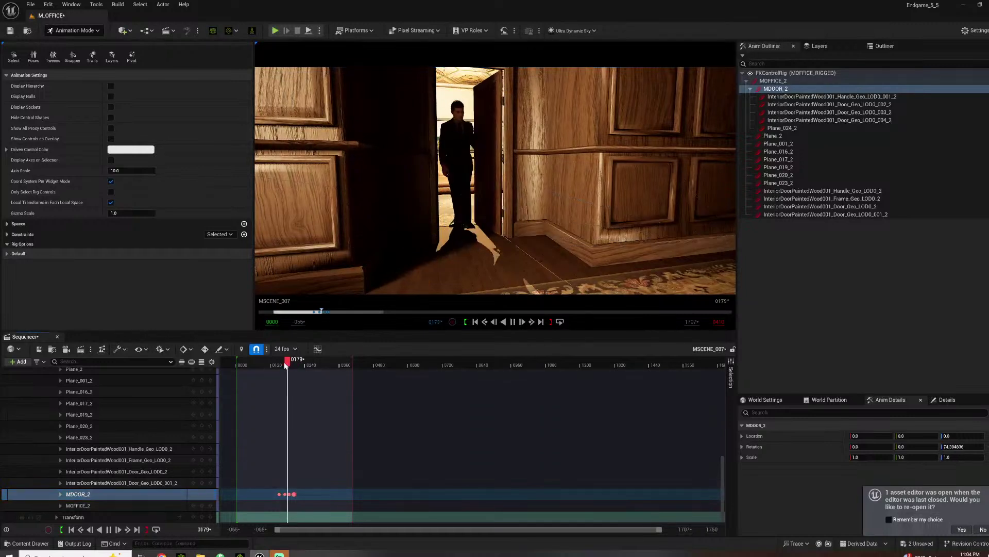
key(space)
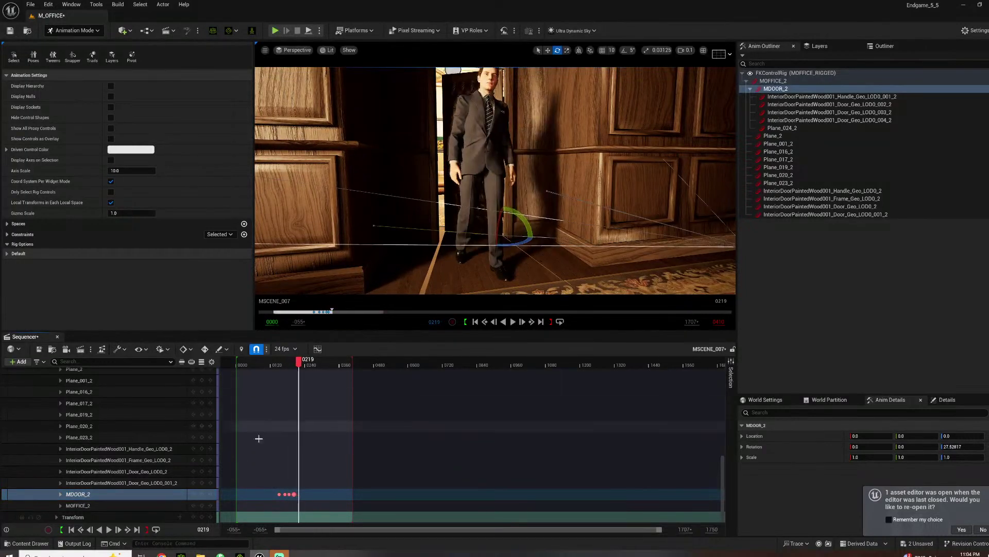
click(60, 494)
scroll(78, 484, down, 3)
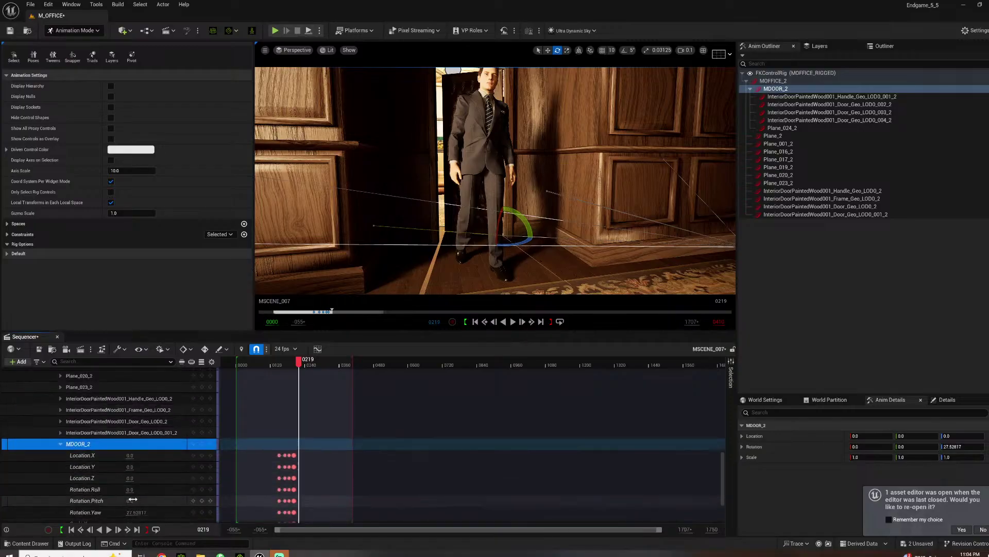
click(135, 474)
text(0)
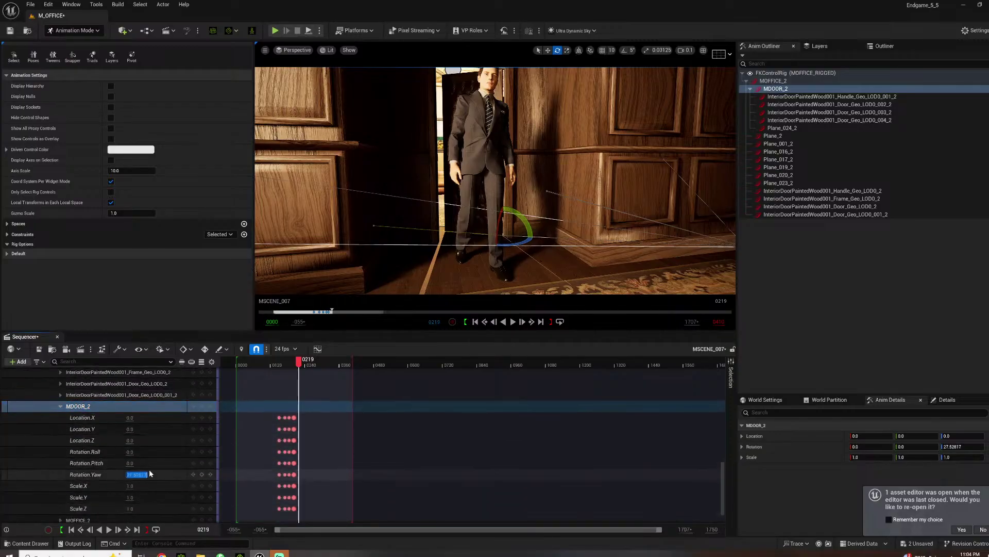
key(Return)
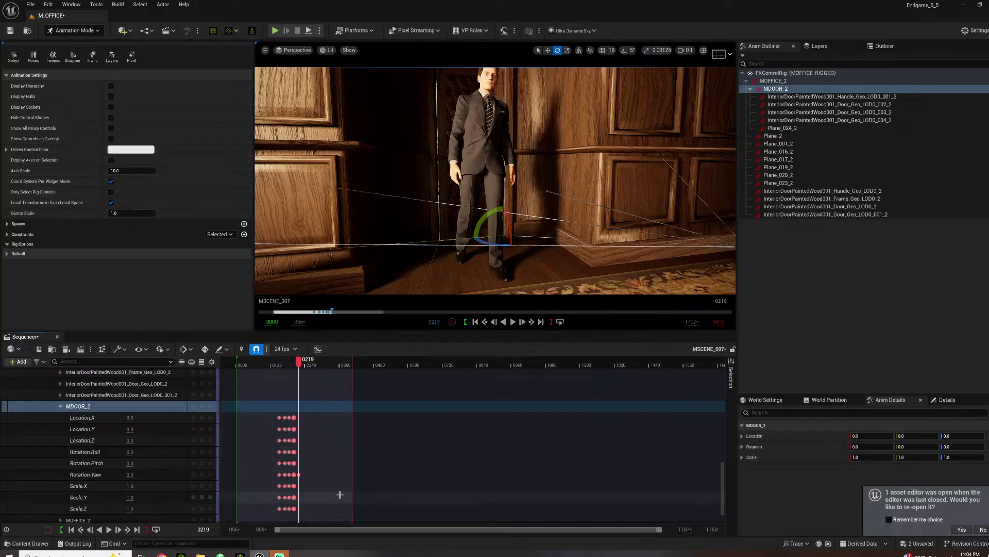
Play back the complete door animation from frame 150 to review it
click(281, 364)
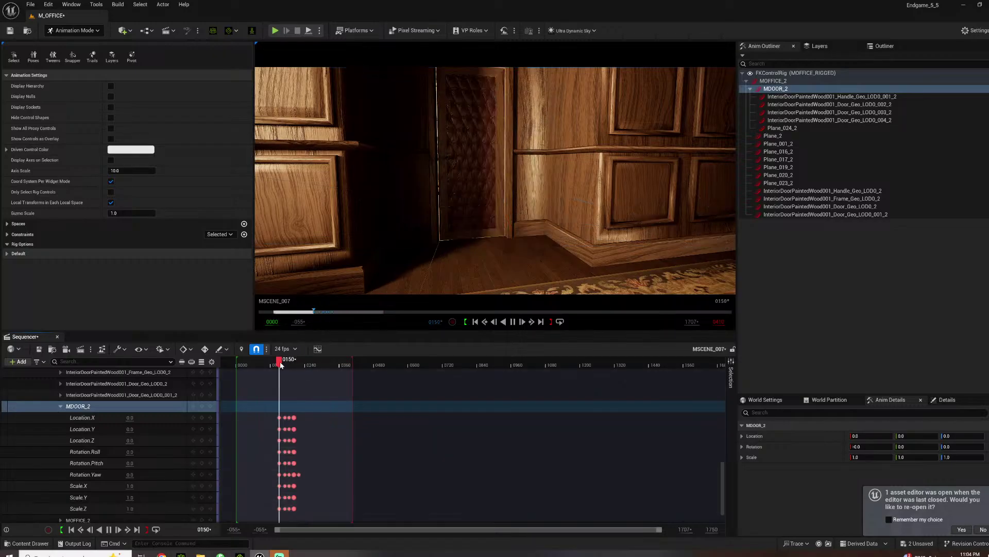
key(space)
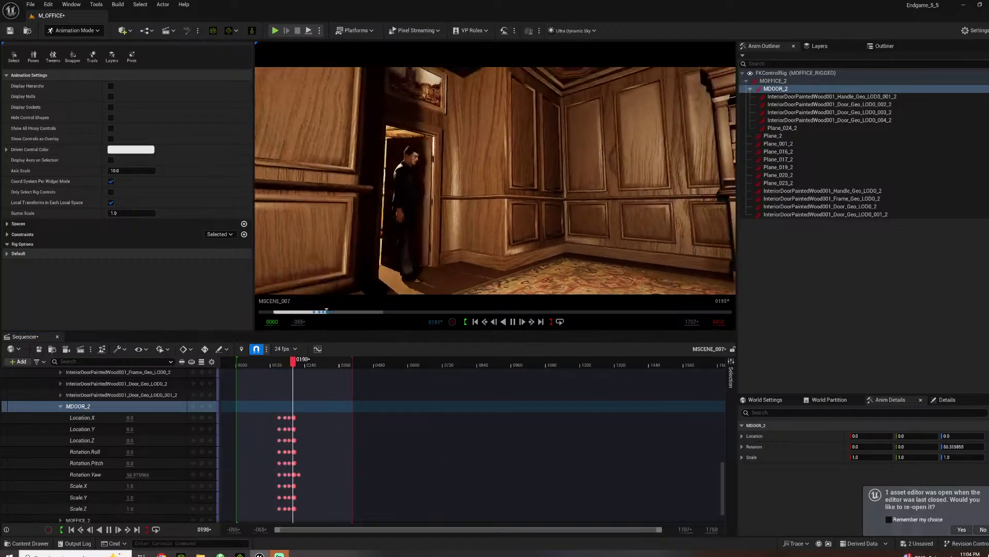
Replay the door opening and closing around the character's entry and check the motion in a wider view of the room
click(291, 365)
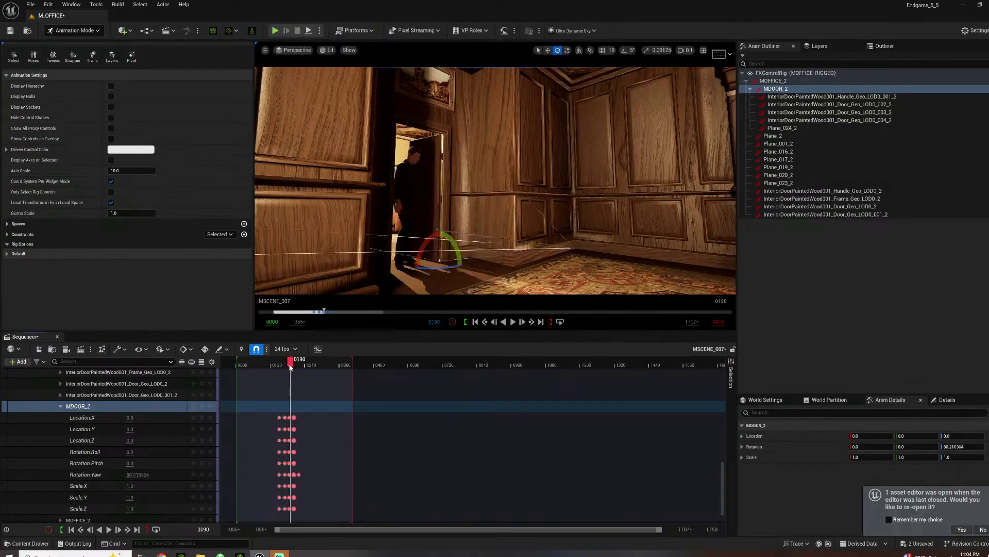
key(space)
key(space)
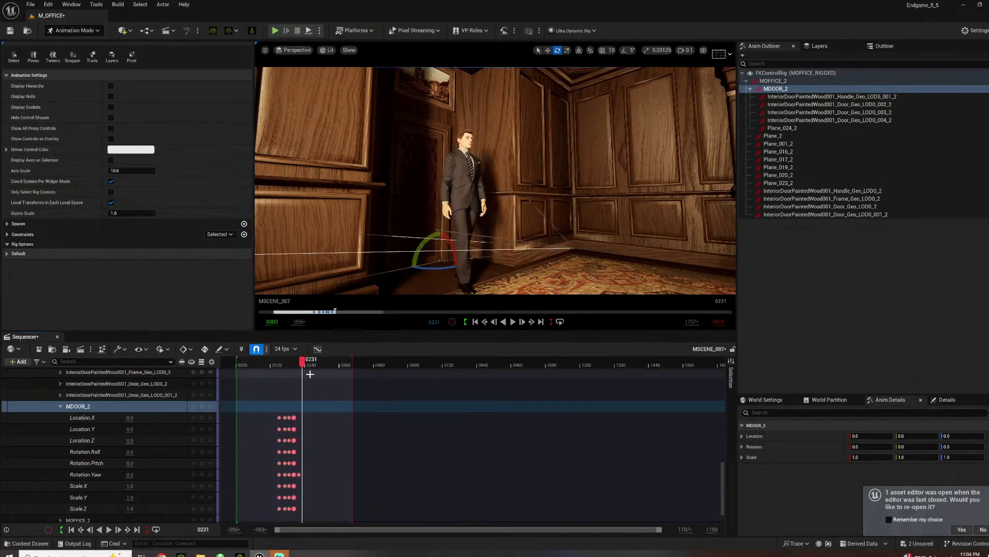
click(279, 362)
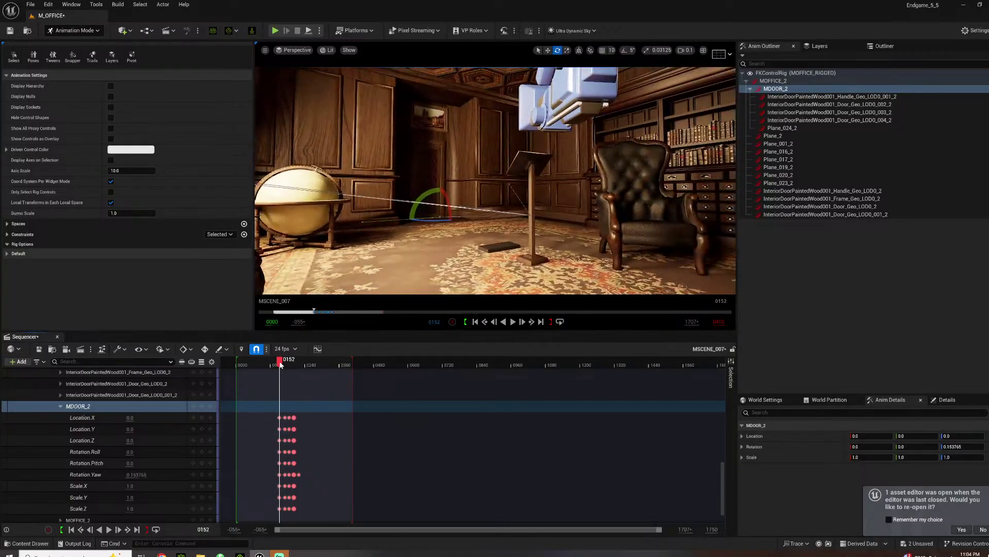
key(space)
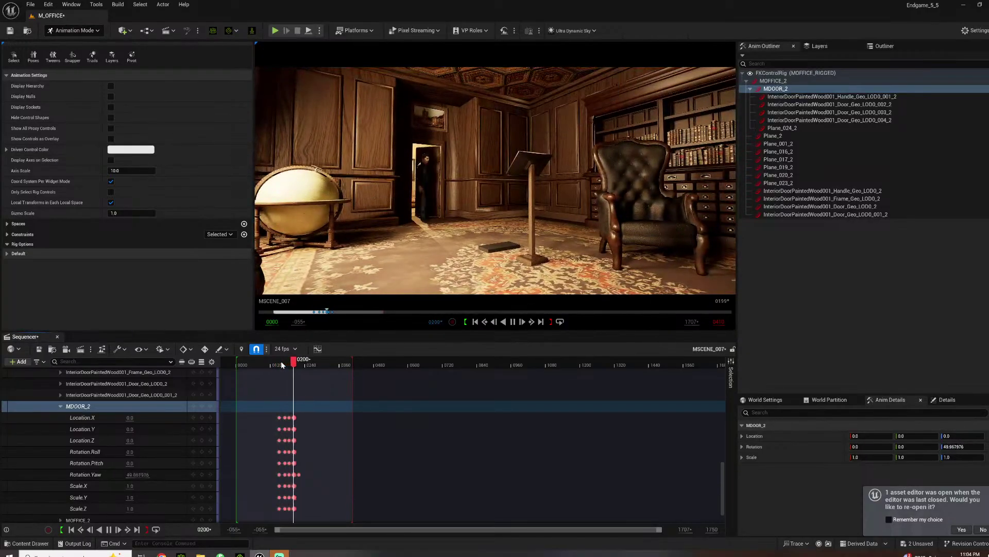
key(space)
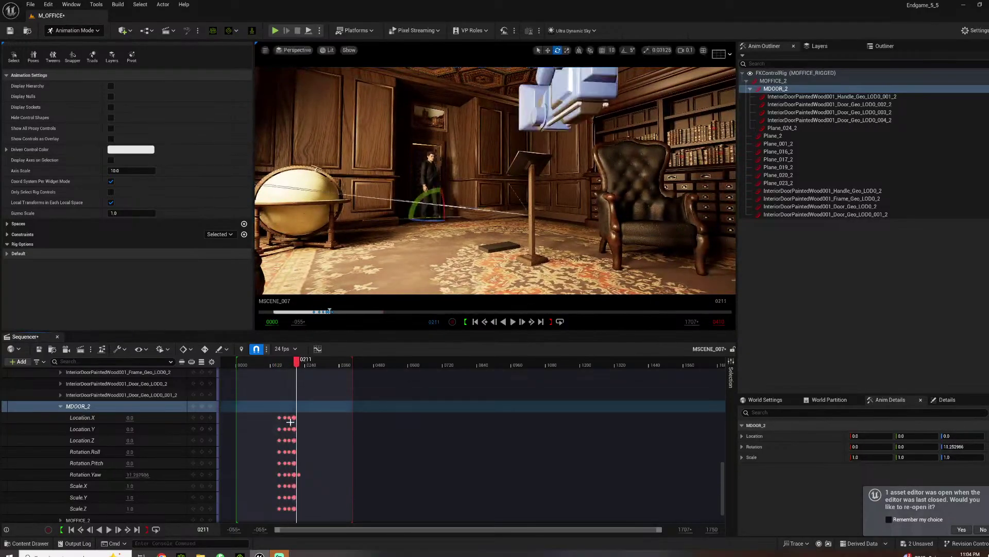
click(195, 477)
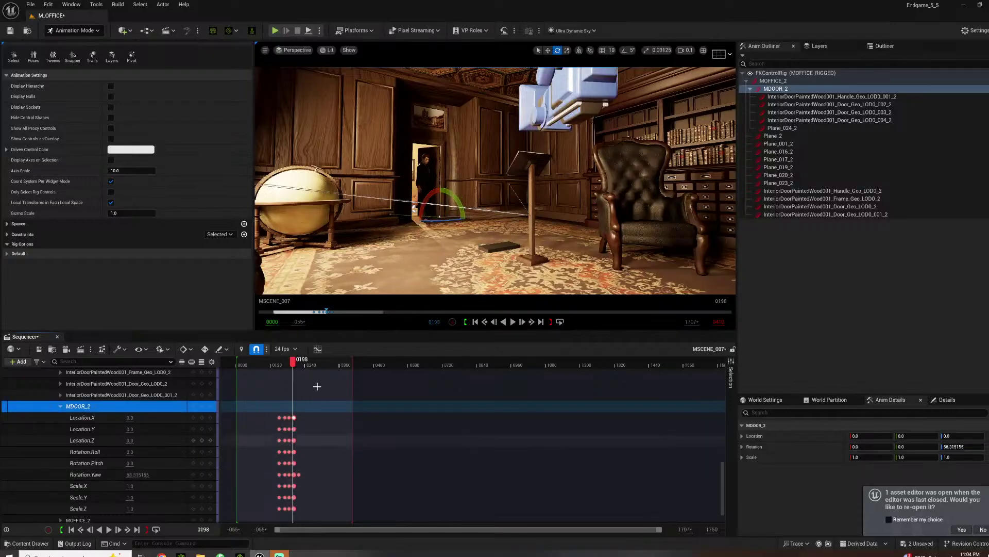
key(space)
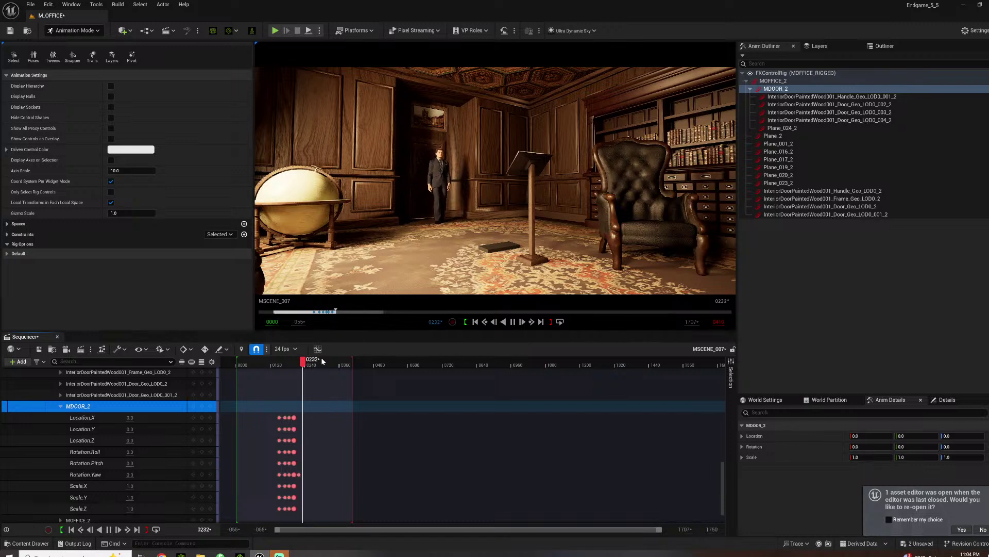
click(279, 365)
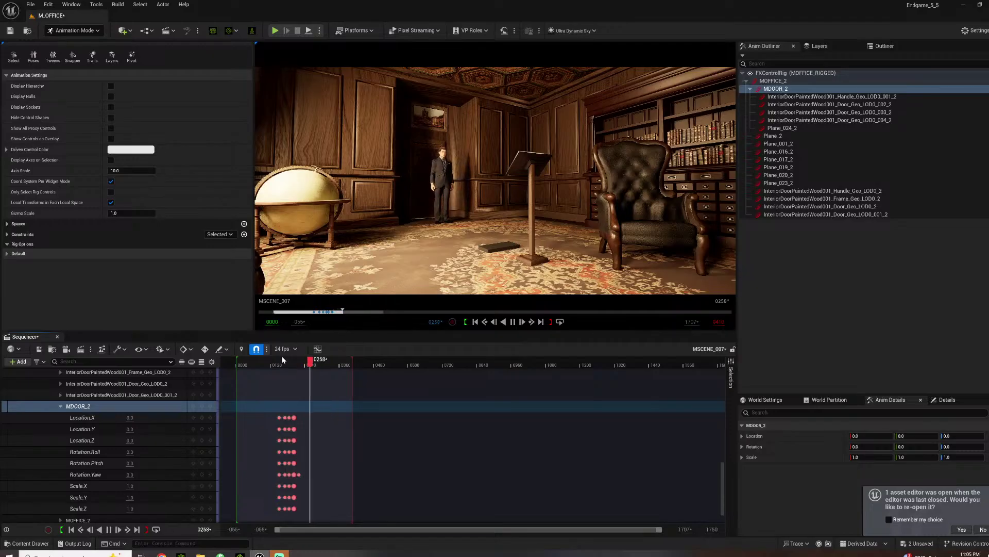
key(space)
click(277, 362)
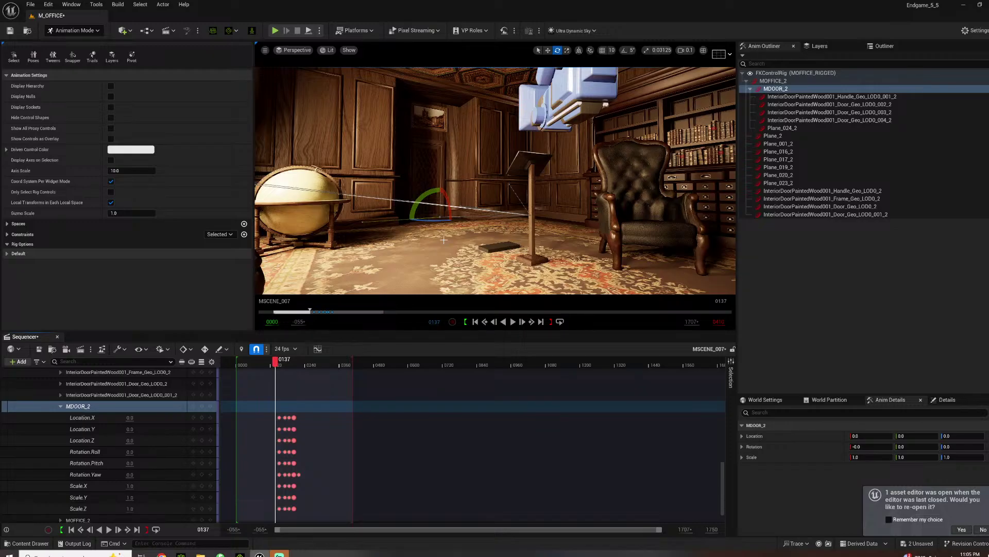
Select the RC_Camera_Cinema_HighEnd_ camera and switch the editor from Animation to Selection mode
click(558, 111)
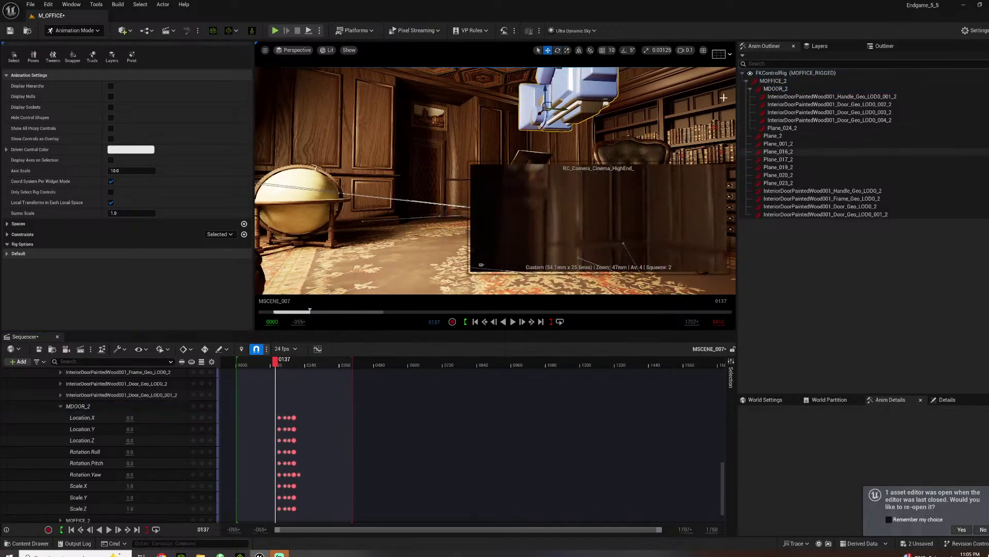
click(805, 47)
click(885, 47)
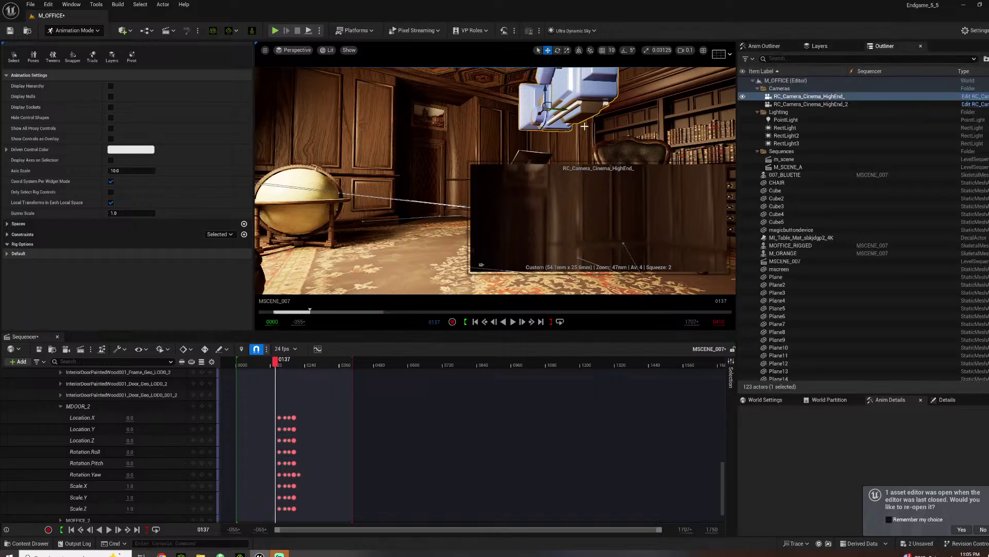
scroll(113, 459, up, 3)
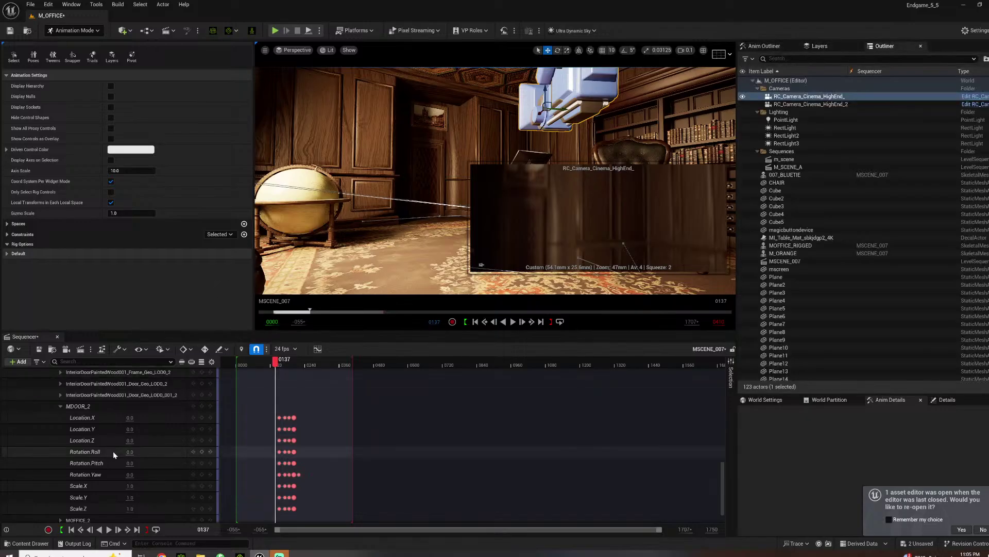
scroll(113, 458, up, 6)
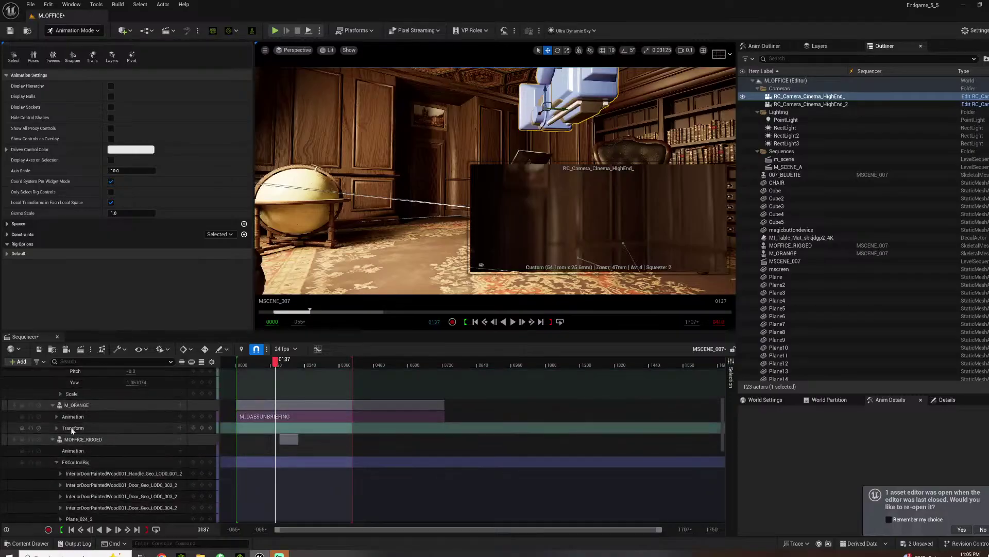
click(95, 32)
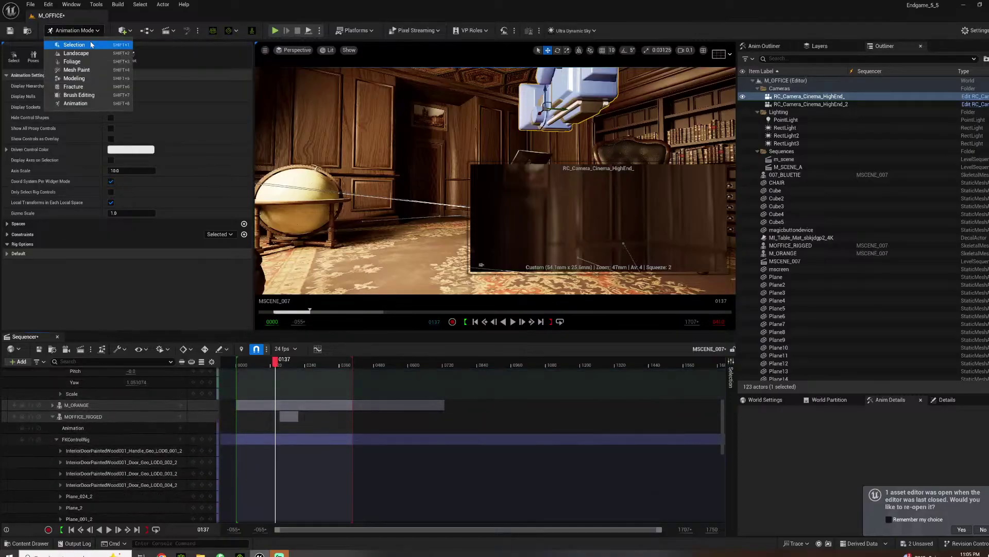
click(72, 40)
Pilot RC_Camera_Cinema_HighEnd_ and adjust its view across the desk toward the office door
right_click(462, 77)
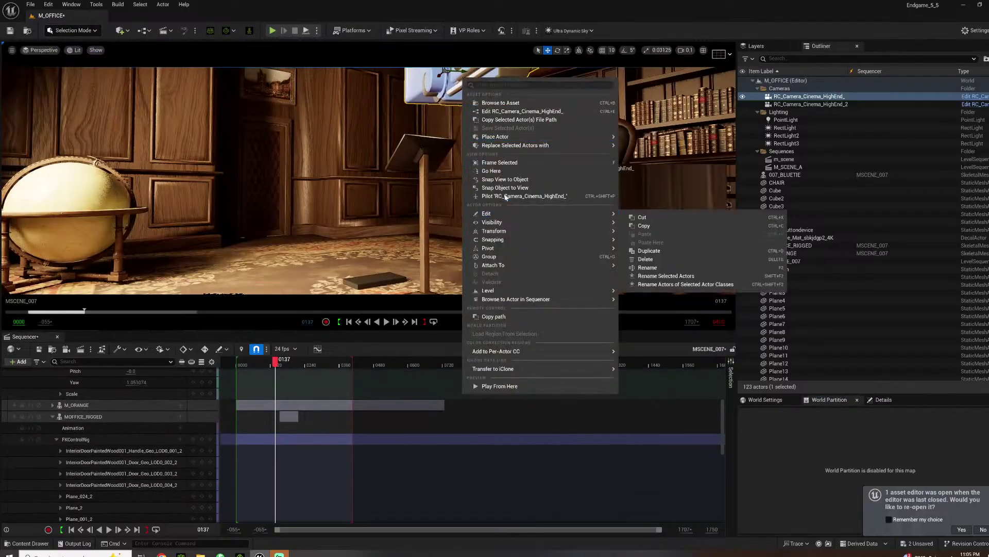
click(485, 197)
mouse_move(485, 197)
right_down()
mouse_move(511, 198)
mouse_move(510, 222)
mouse_move(495, 211)
mouse_move(516, 206)
mouse_move(476, 198)
right_up()
right_drag(369, 183, 384, 183)
Add RC_Camera_Cinema_HighEnd_ to the MSCENE_007 sequence and sample its Manual Focus Distance in the viewport at about 321.27 cm
click(783, 97)
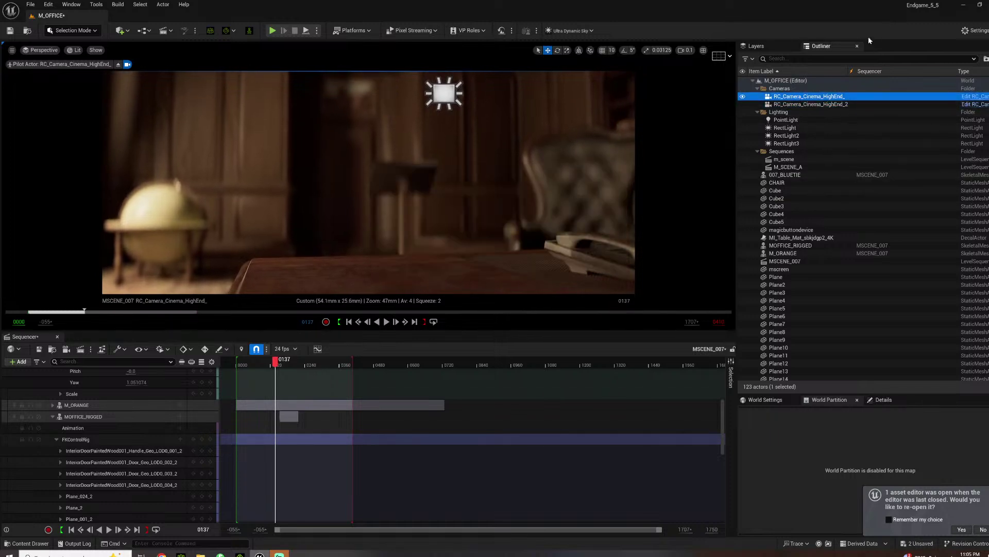
drag(2, 475, 103, 462)
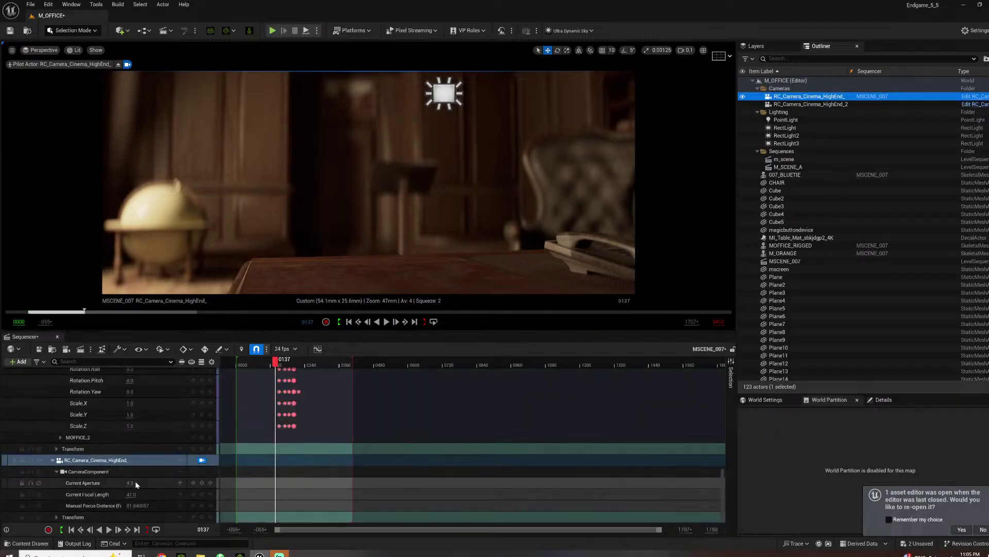
click(882, 400)
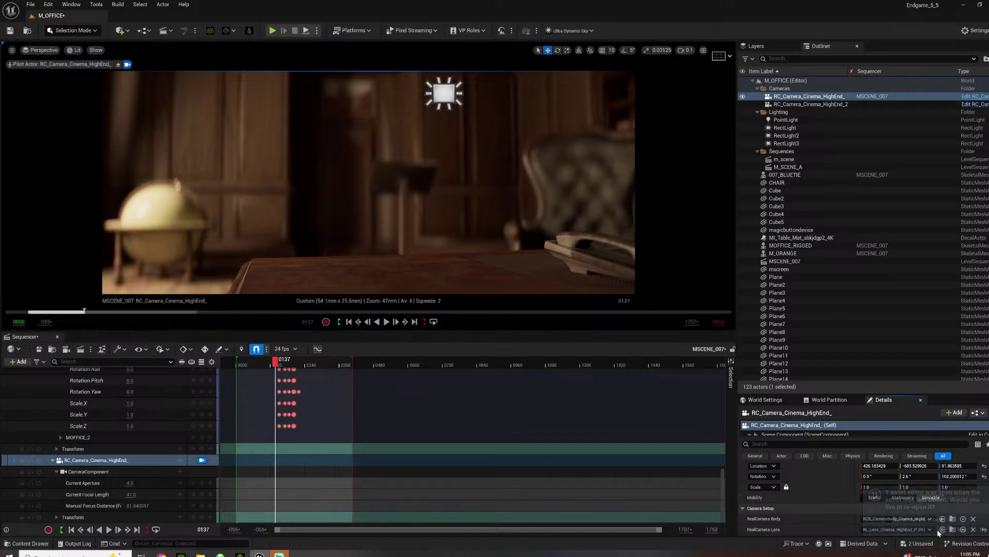
scroll(856, 503, down, 5)
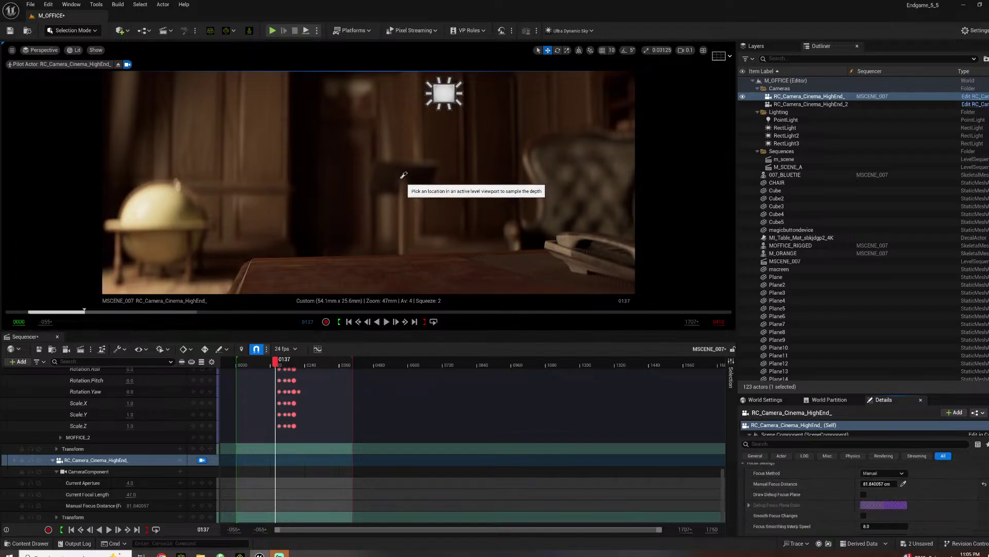
click(388, 264)
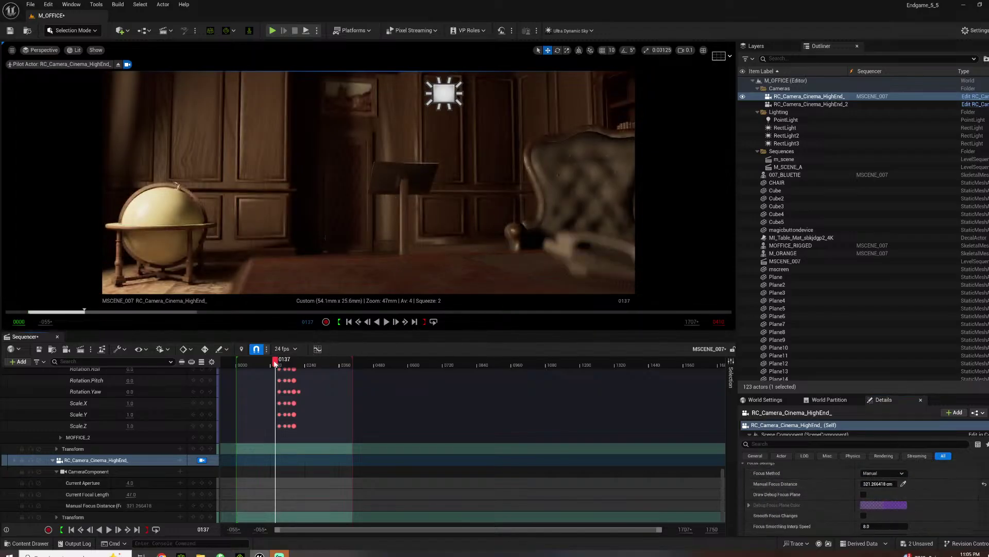
Play to frame 272, enable the 3x3 grid overlay and reframe the camera with the character on the left vertical third line
key(space)
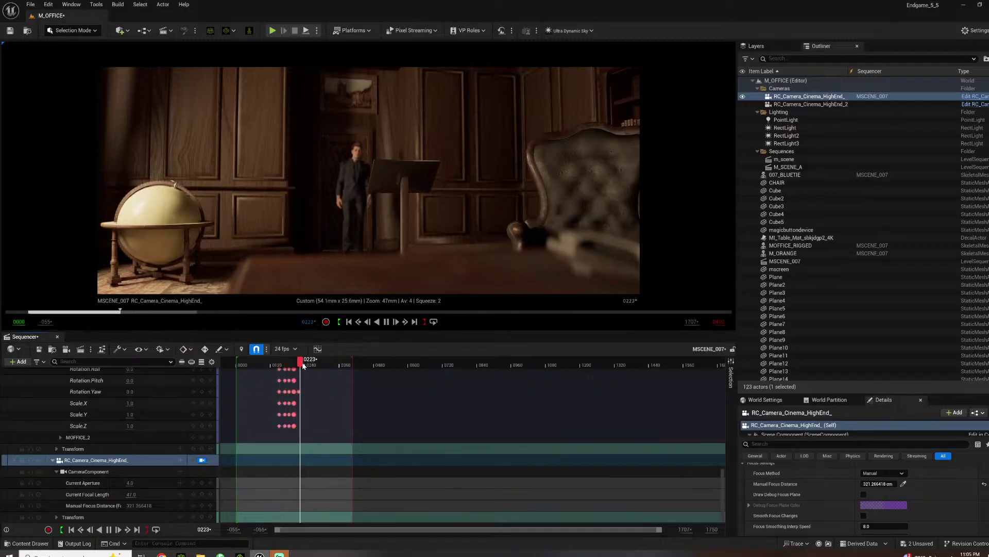
key(space)
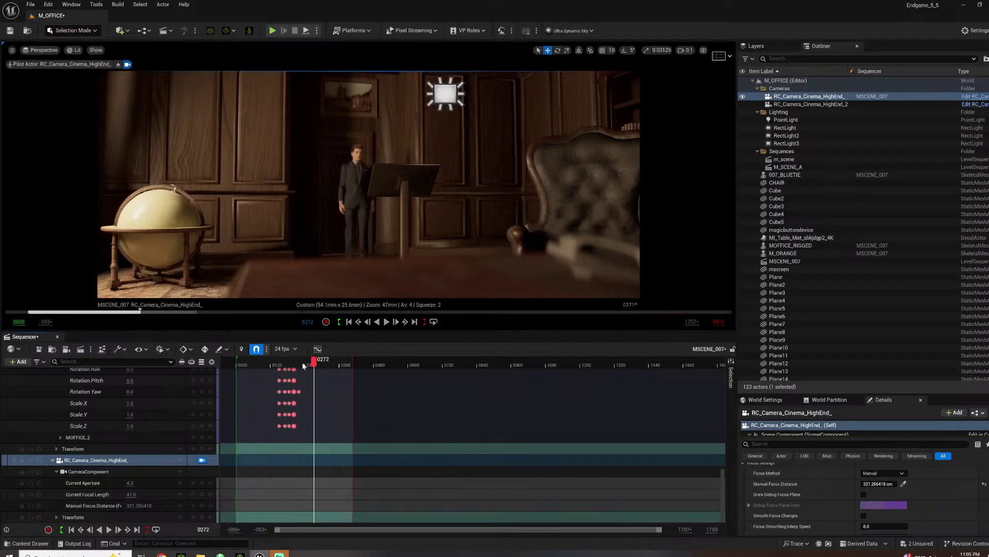
click(730, 58)
click(759, 89)
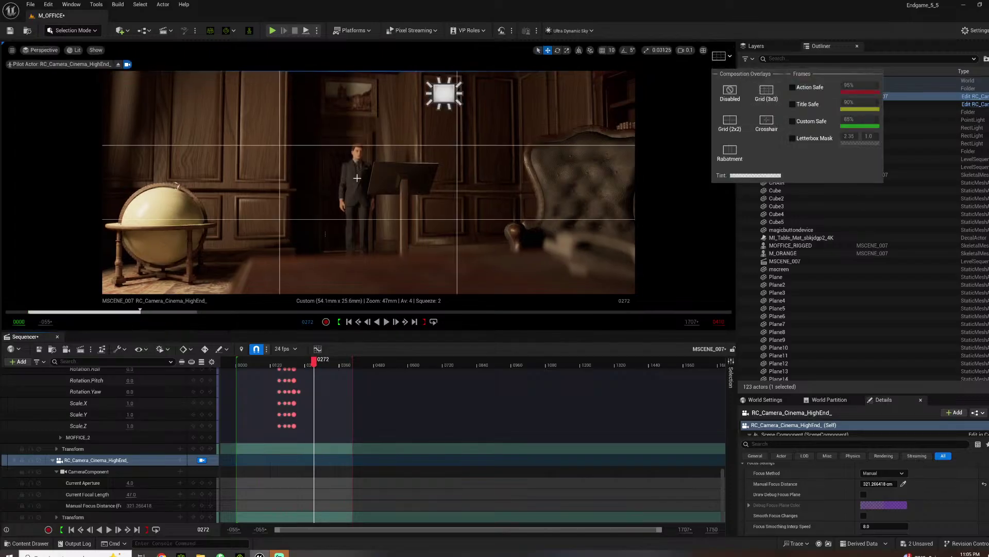
mouse_move(354, 174)
right_down()
mouse_move(385, 179)
mouse_move(372, 171)
right_up()
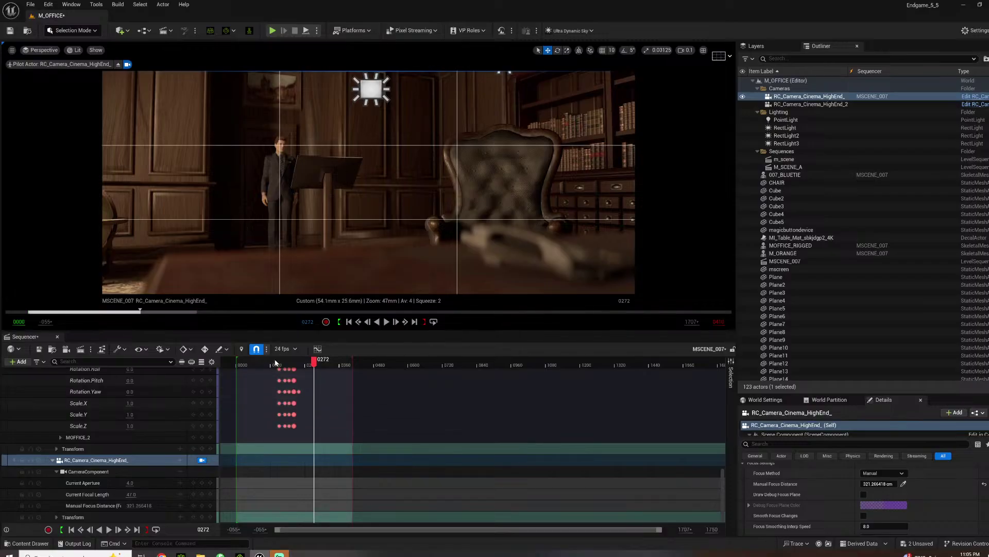
Play back the reframed camera shot from before the door opens to review the character's entry
click(278, 362)
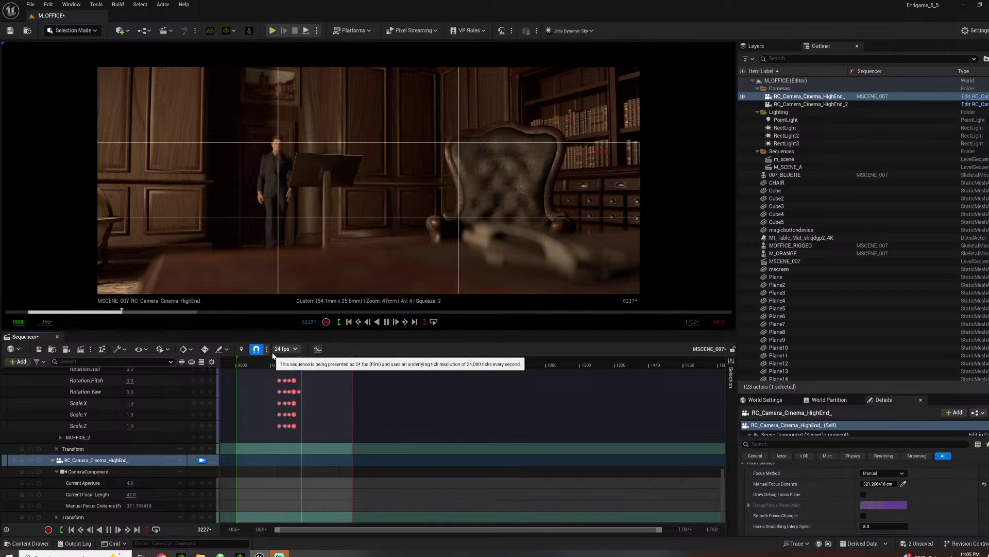
key(space)
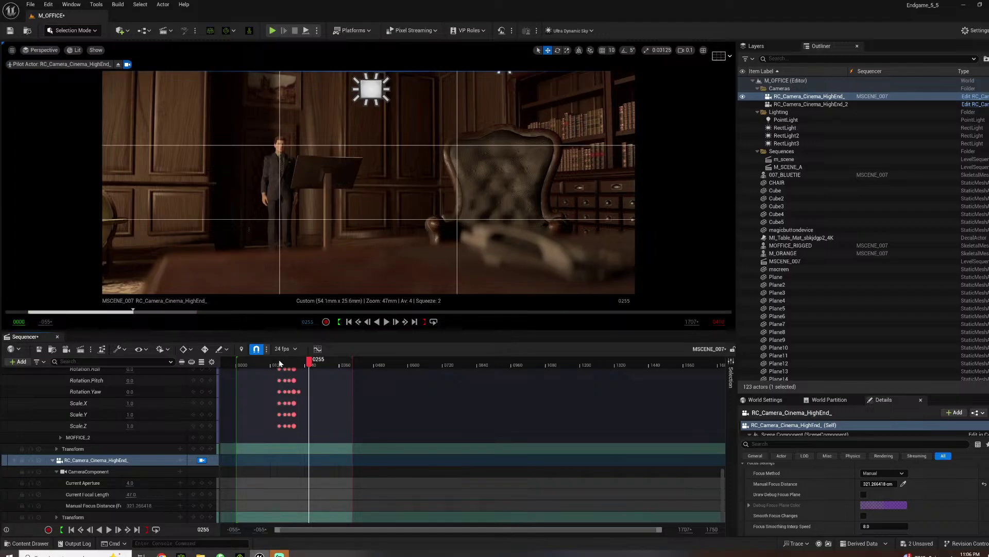
mouse_move(280, 363)
mouse_down()
mouse_move(293, 365)
mouse_move(277, 366)
mouse_up()
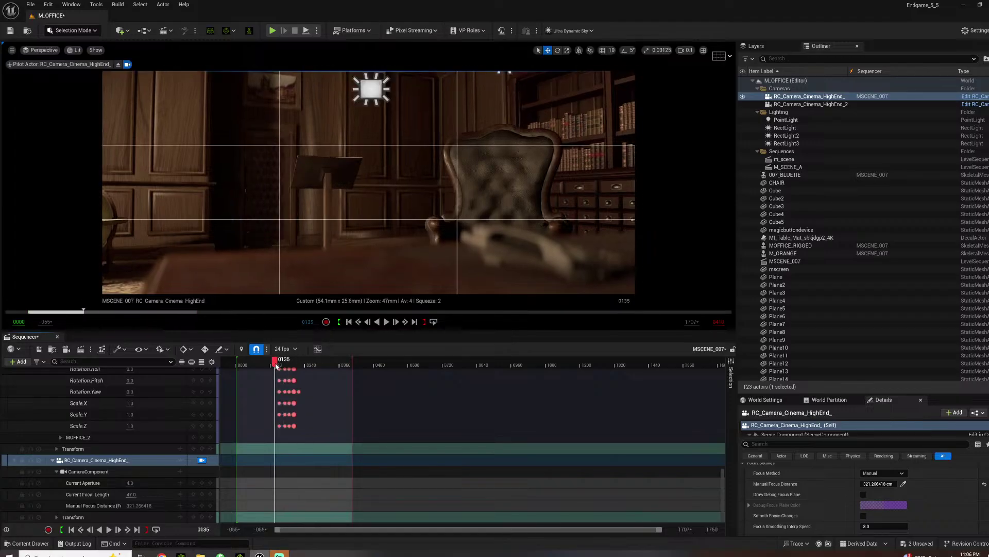
key(space)
key(space)
Key the Transform of the 007_BLUETIE character at frames 150 and 137
drag(283, 364, 278, 364)
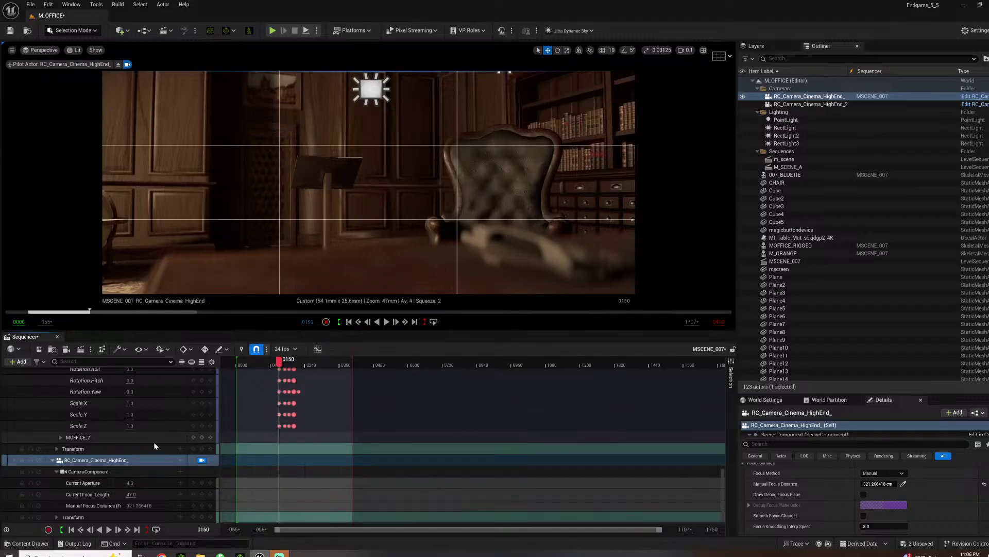
scroll(157, 450, down, 10)
scroll(162, 454, up, 10)
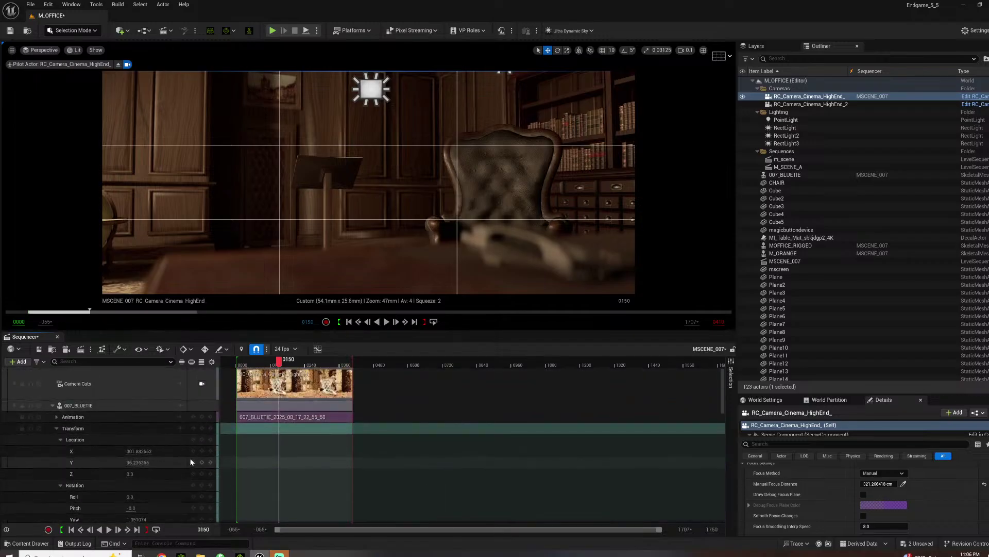
click(201, 428)
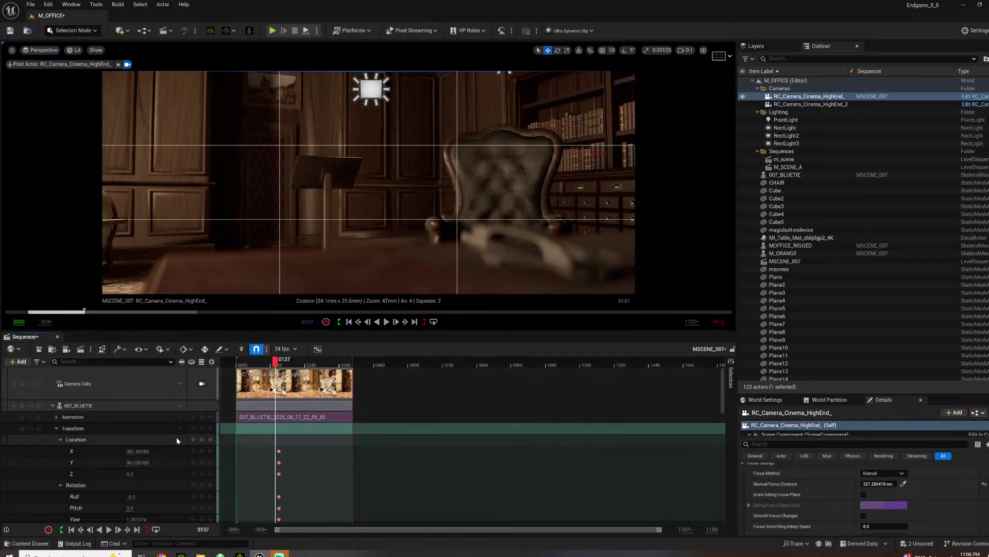
click(202, 429)
Key 007_BLUETIE's Location at frame 168 and set its Location Y to 131.0 at frame 150
click(280, 363)
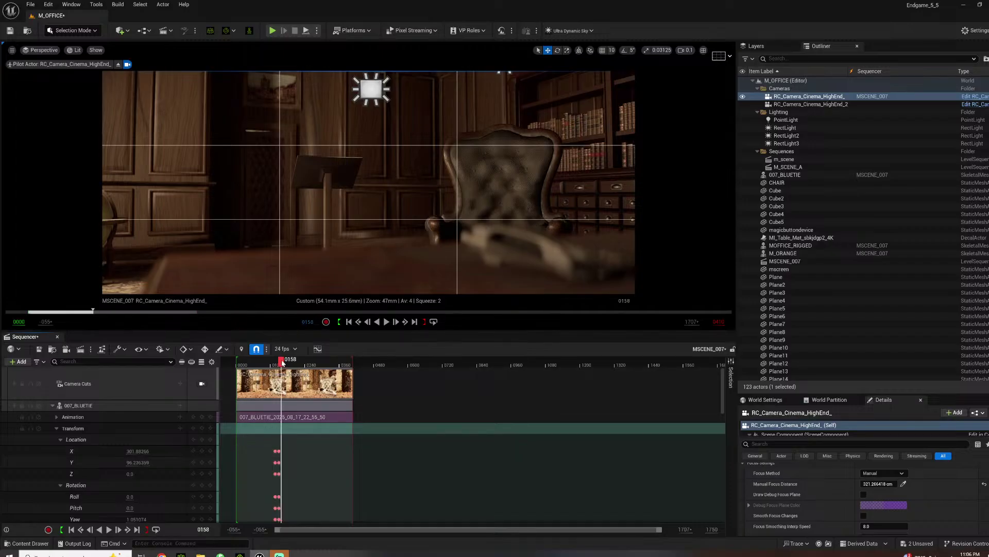
drag(282, 363, 285, 362)
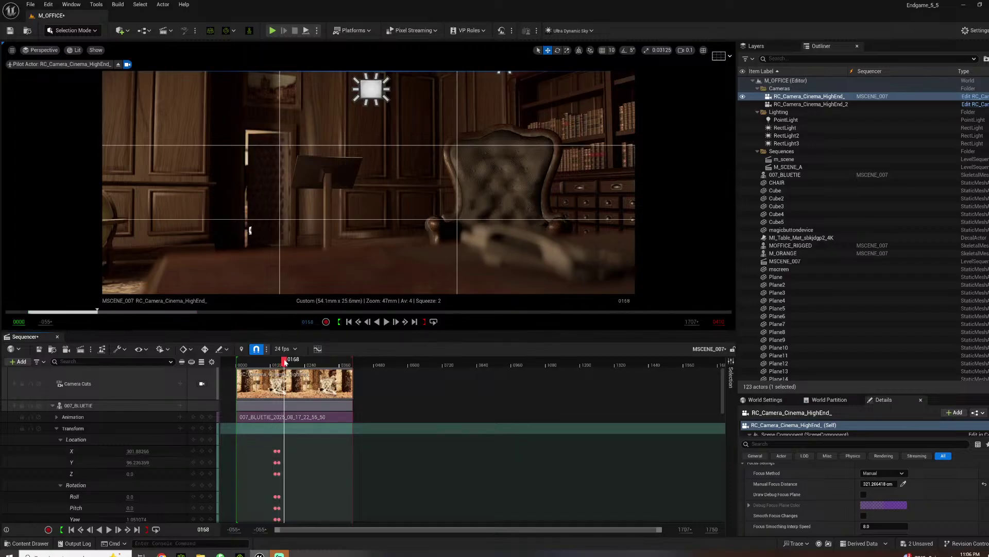
click(202, 440)
key(comma)
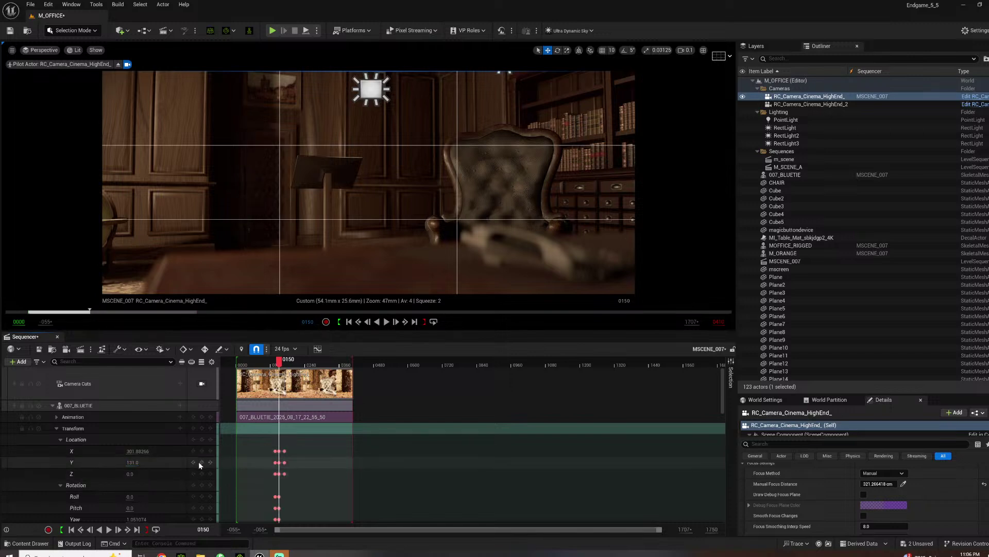
Play back the shot from just before the door opens to check the character's adjusted position
key(space)
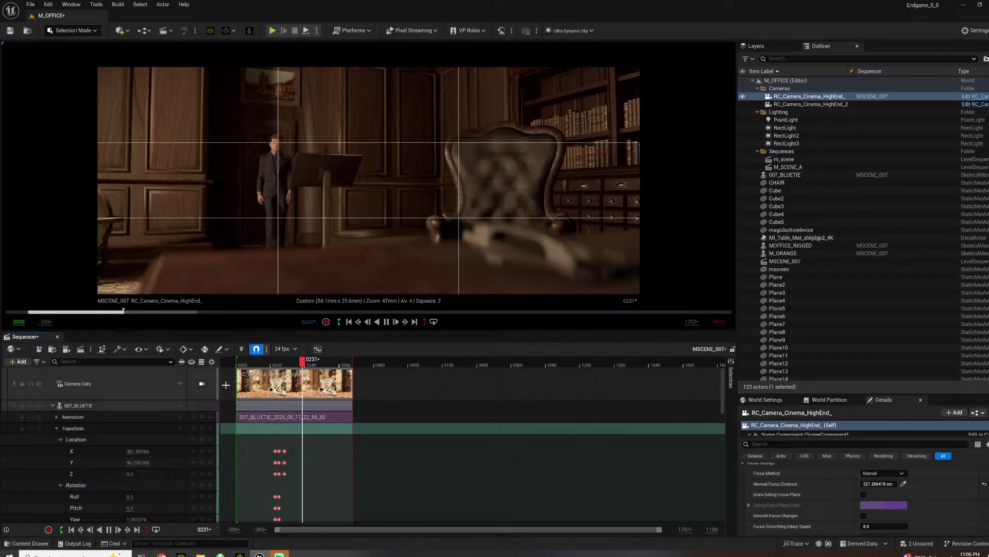
click(277, 363)
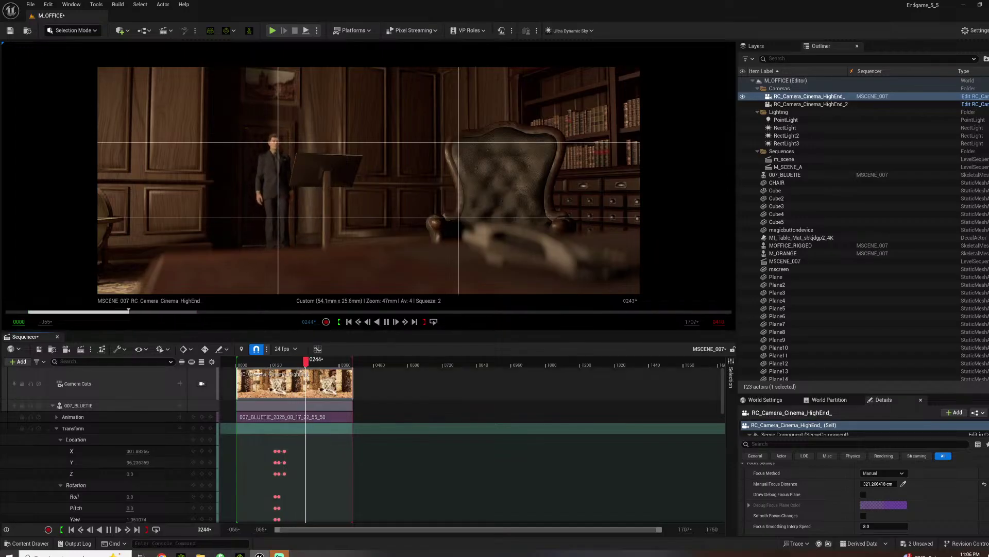
Stop the playback and open the Curve Editor showing the animation curves of the door control MDOOR_2
key(space)
scroll(121, 469, down, 3)
scroll(122, 468, down, 10)
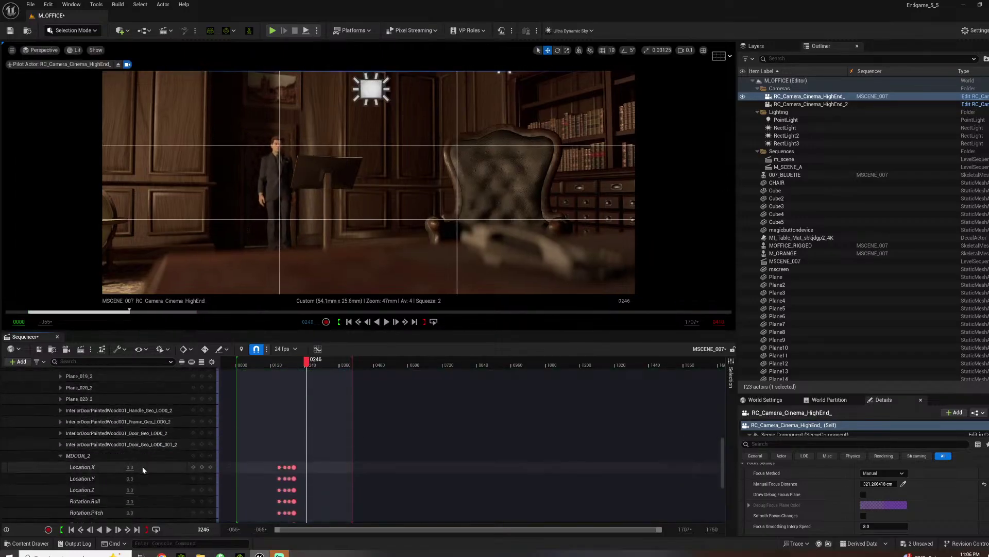
click(128, 394)
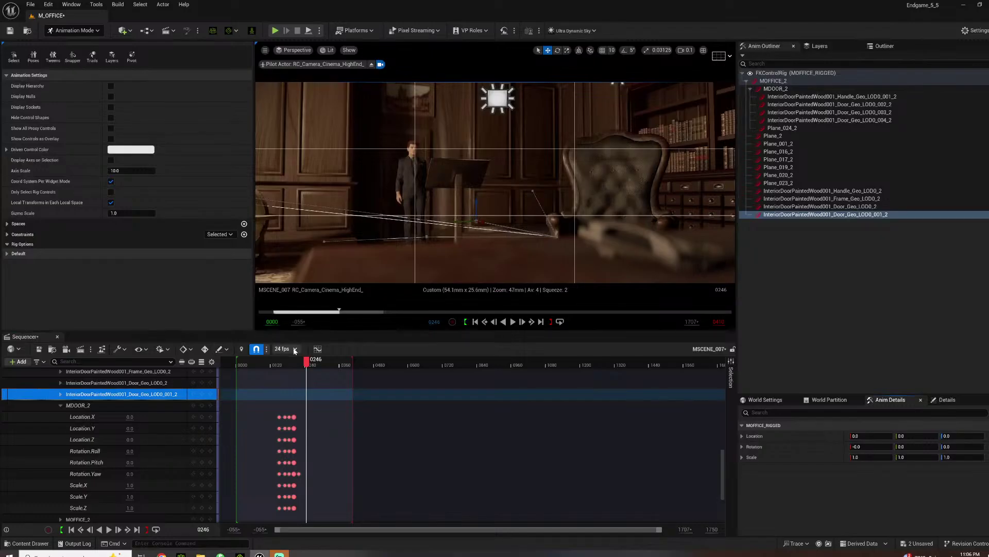
click(317, 349)
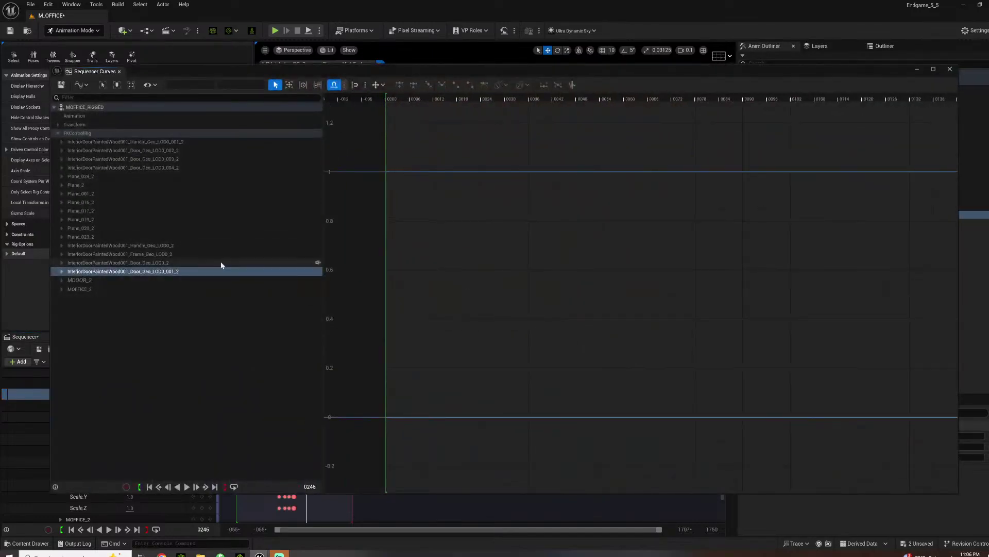
scroll(708, 286, down, 10)
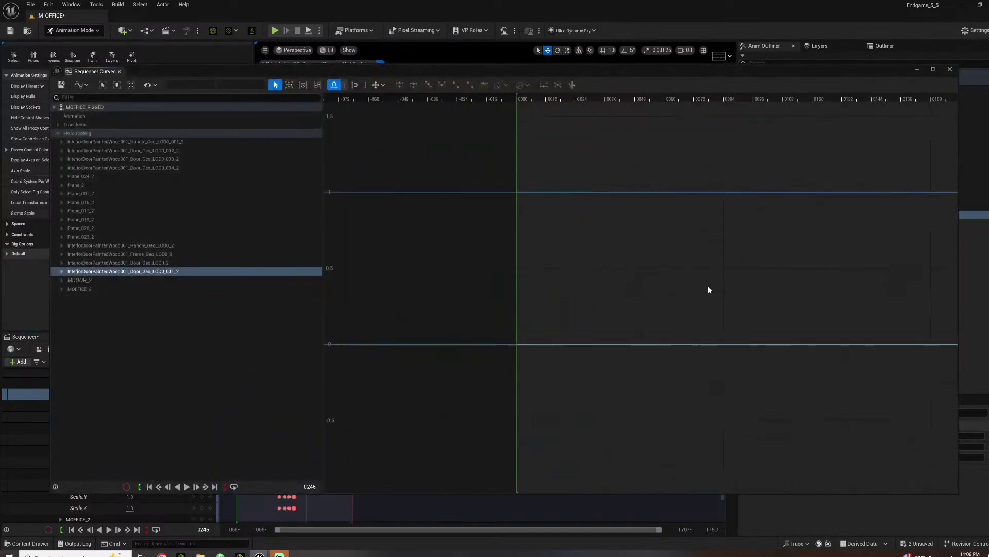
click(63, 272)
click(78, 358)
scroll(689, 308, down, 2)
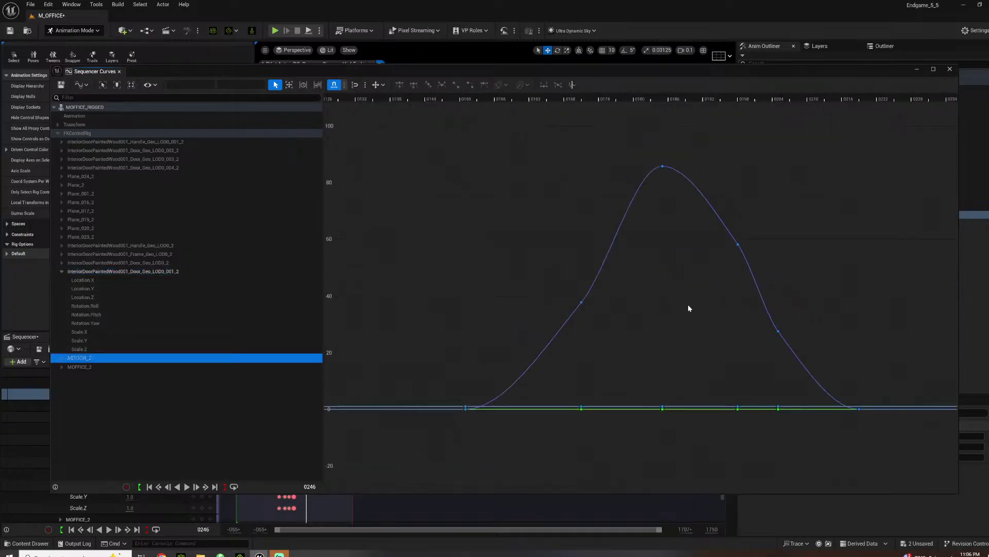
scroll(732, 335, down, 3)
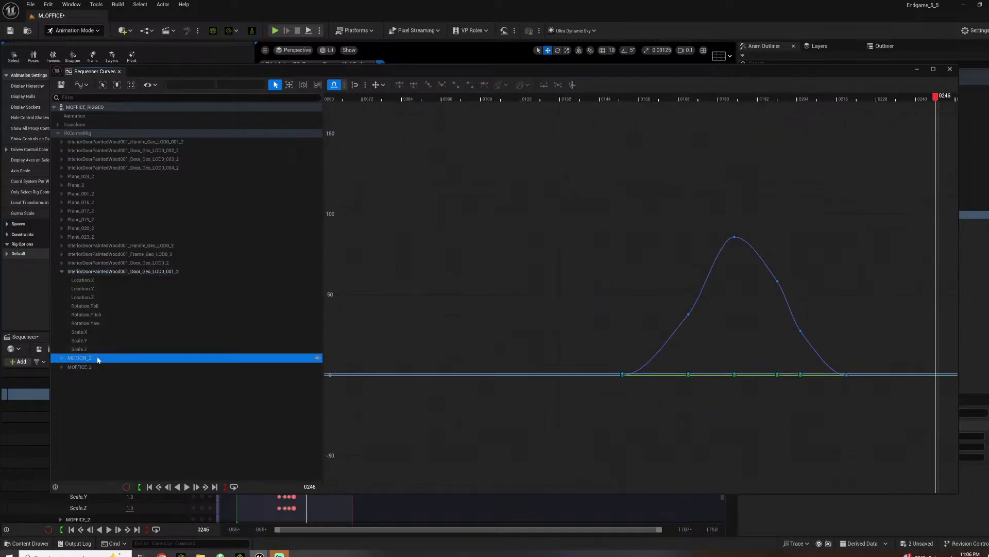
Set all keys on the MDOOR_2 curves to Cubic (Smart Auto) interpolation and close the Curve Editor
drag(861, 429, 620, 166)
right_click(740, 175)
click(767, 270)
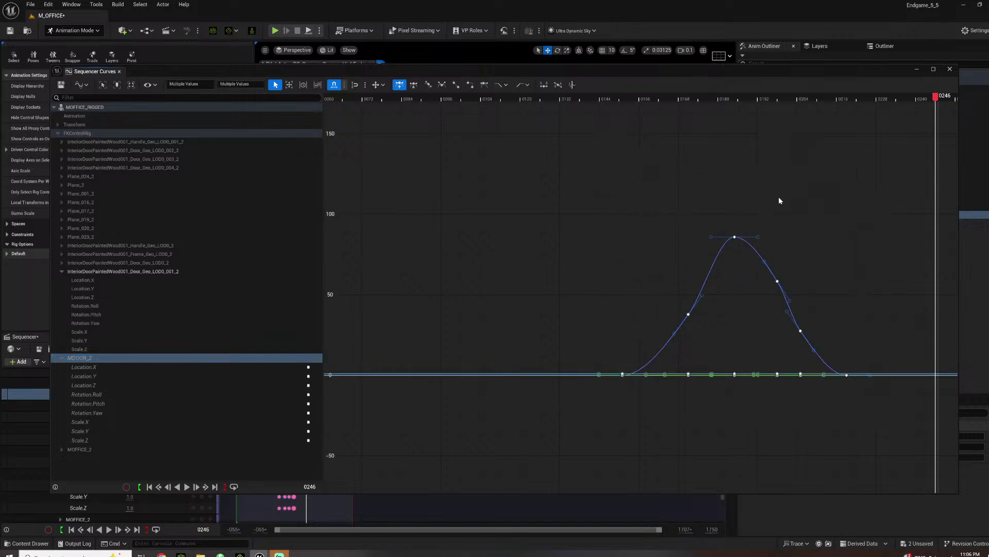
click(949, 69)
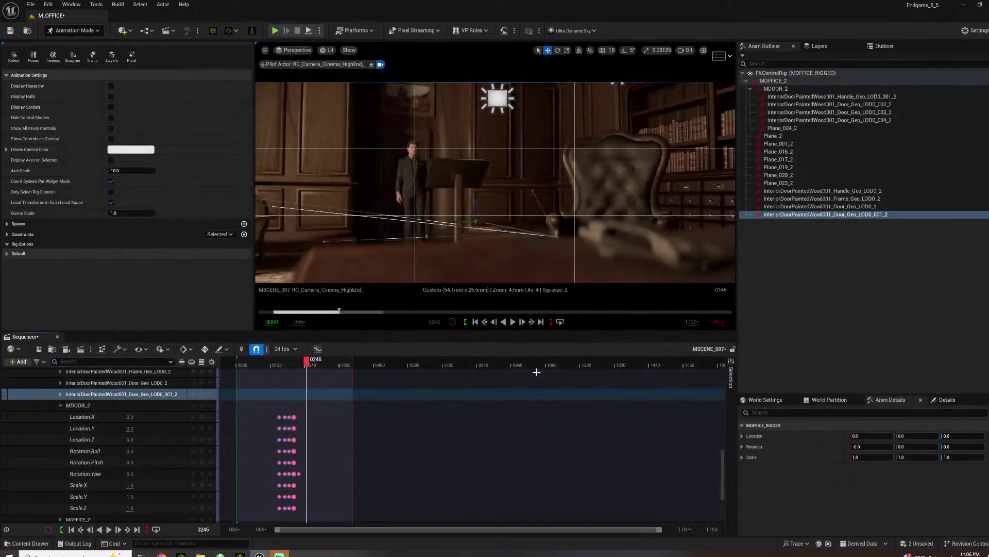
Play back the shot twice from just before the door opens to review the smoothed door motion
click(277, 365)
key(space)
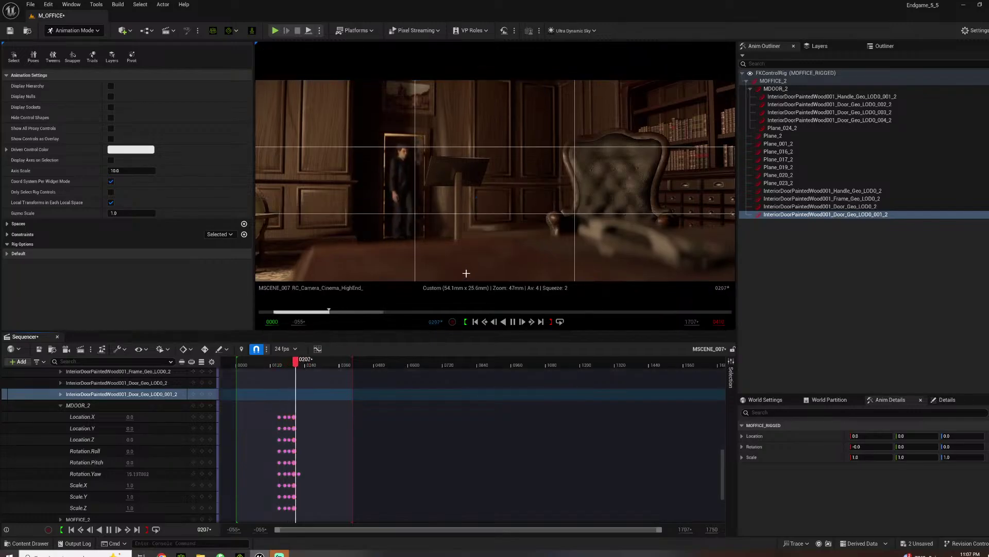
key(space)
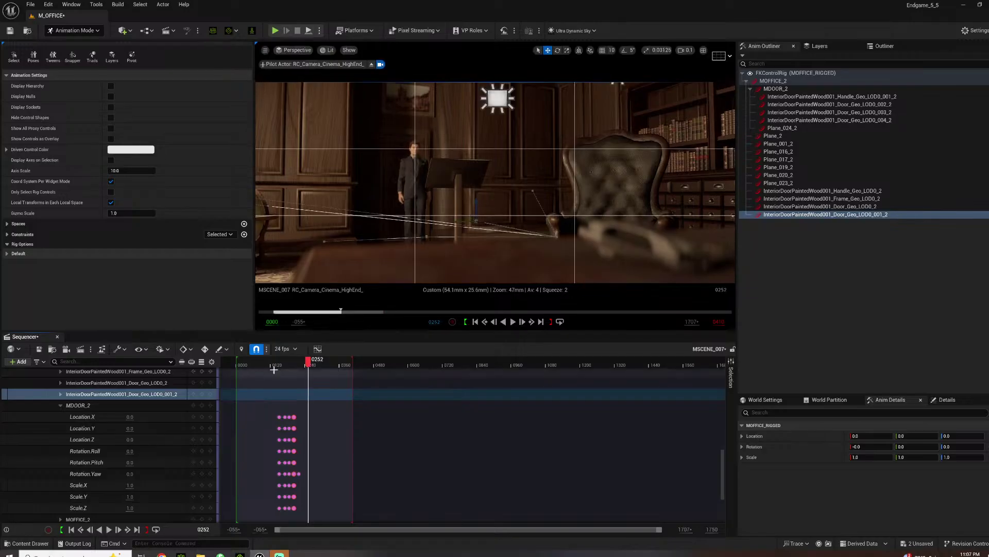
click(277, 363)
key(space)
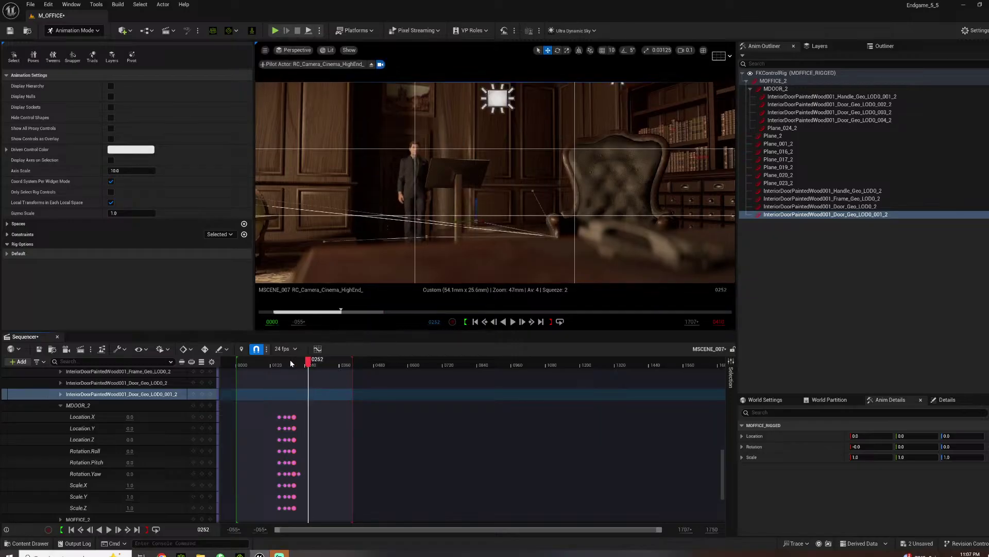
key(space)
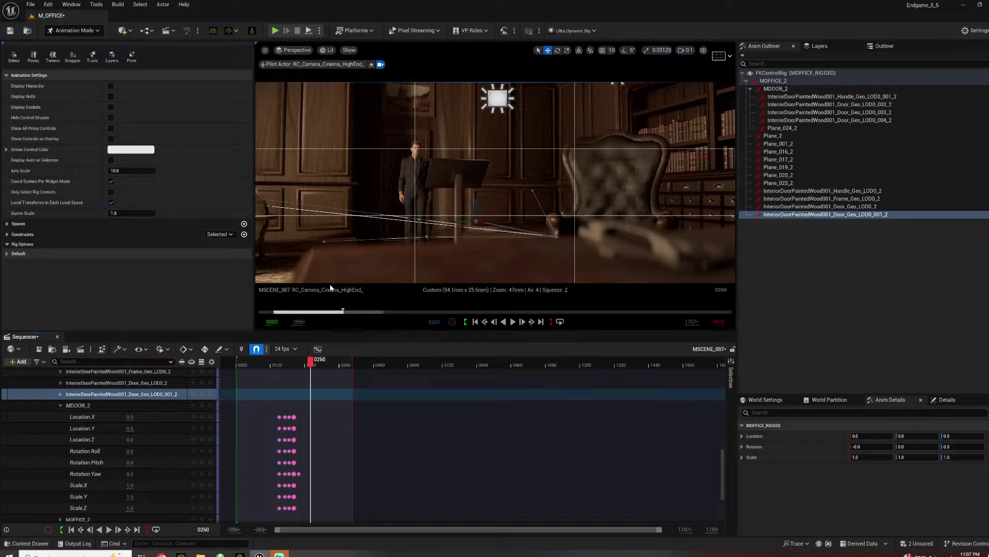
At frame 151, return to Selection Mode and pull RC_Camera_Cinema_HighEnd_ back to frame the door over the desk and M_ORANGE in the foreground
click(278, 364)
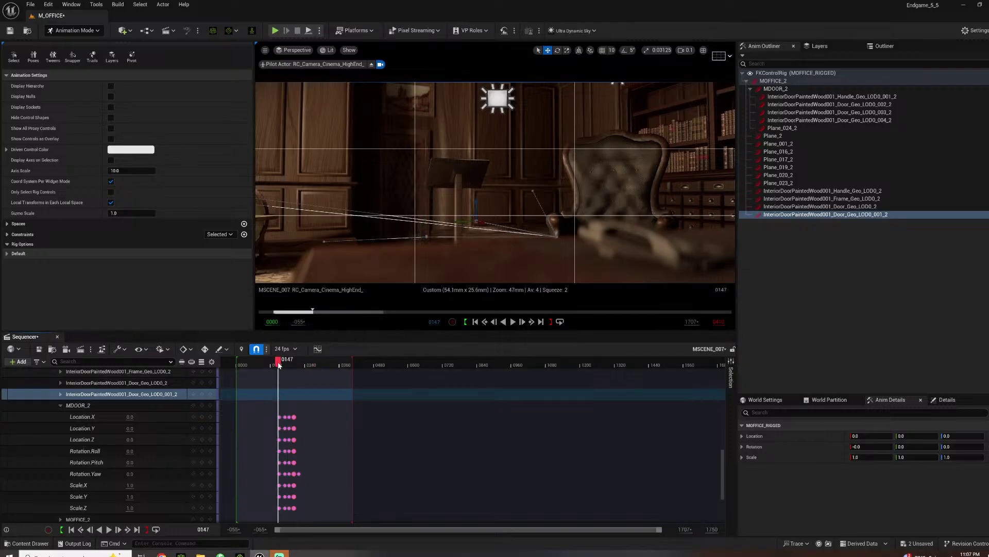
click(210, 420)
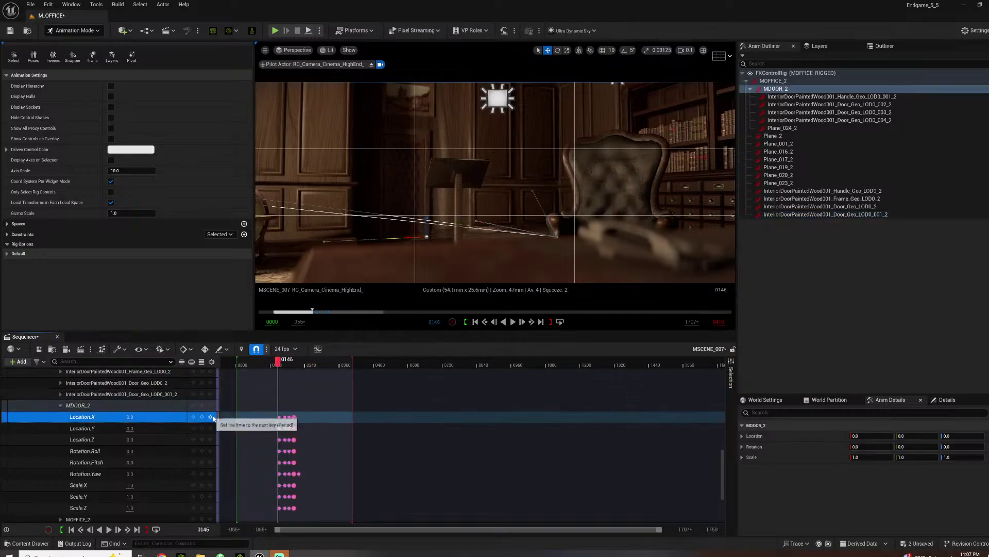
click(211, 417)
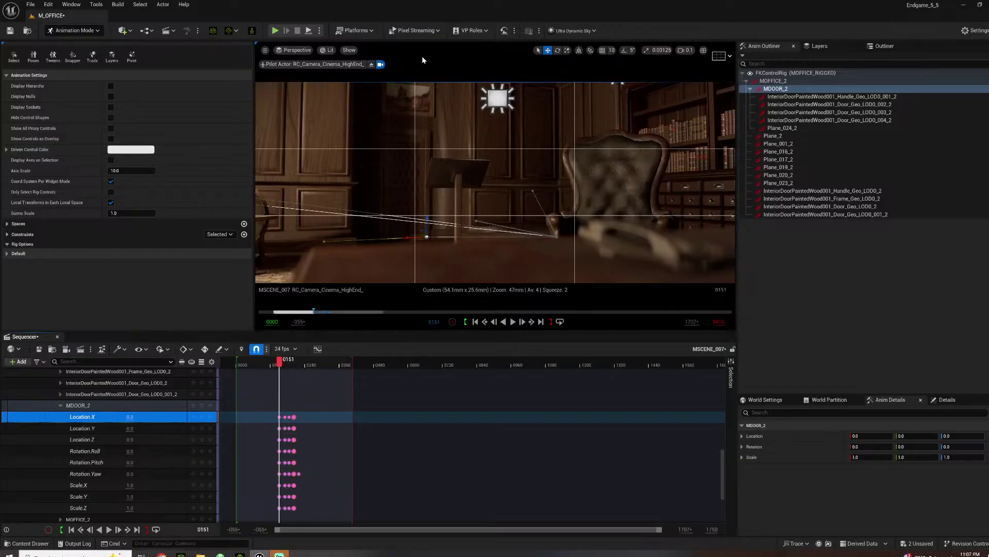
click(819, 46)
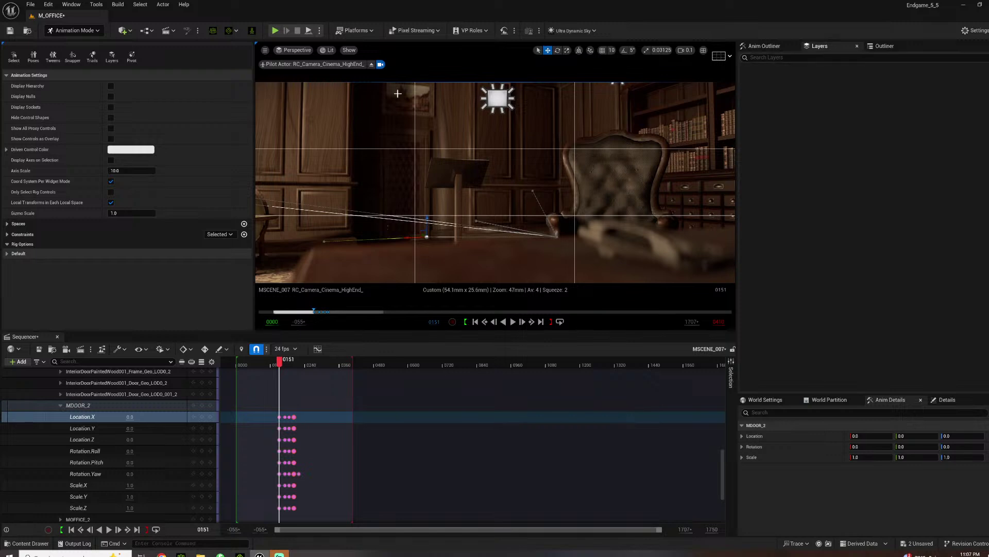
click(97, 30)
click(73, 46)
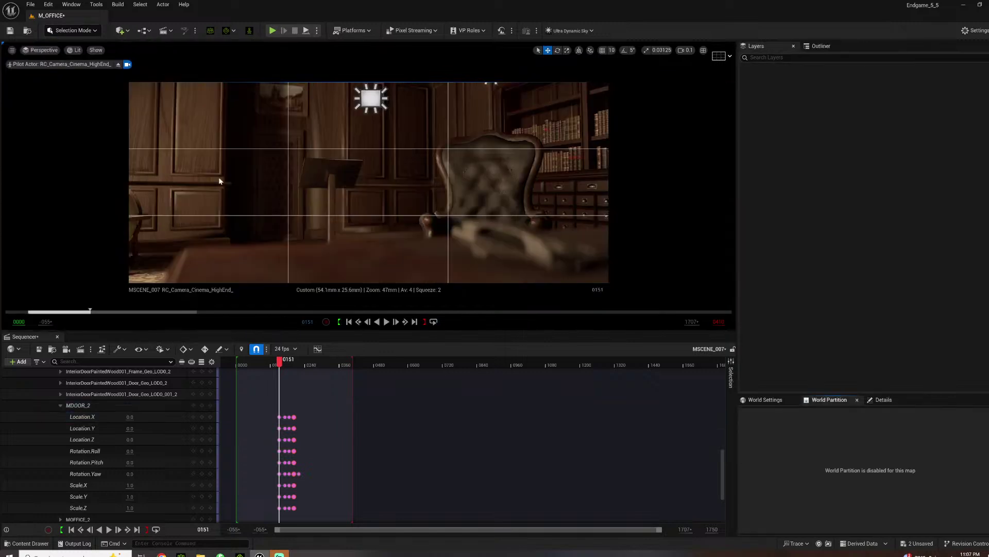
click(825, 46)
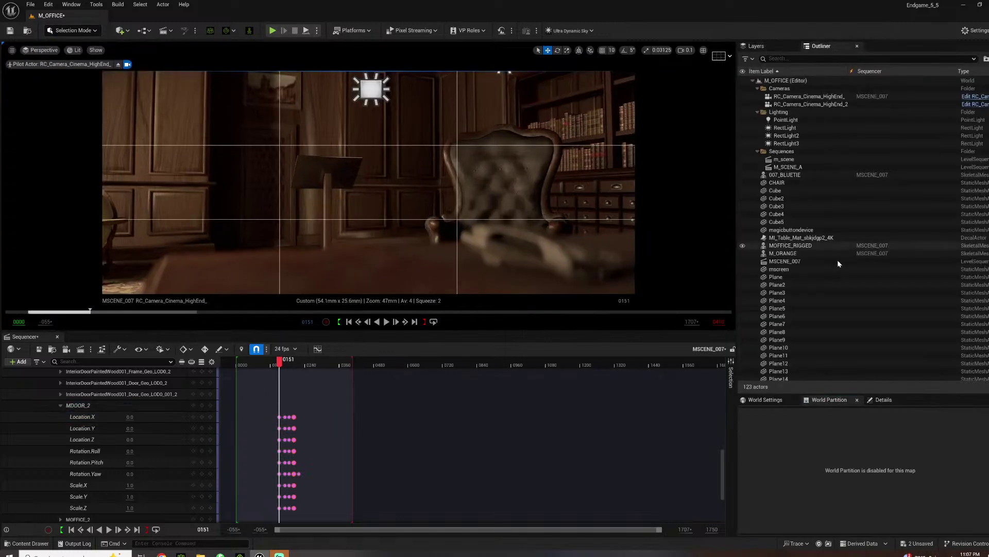
click(811, 97)
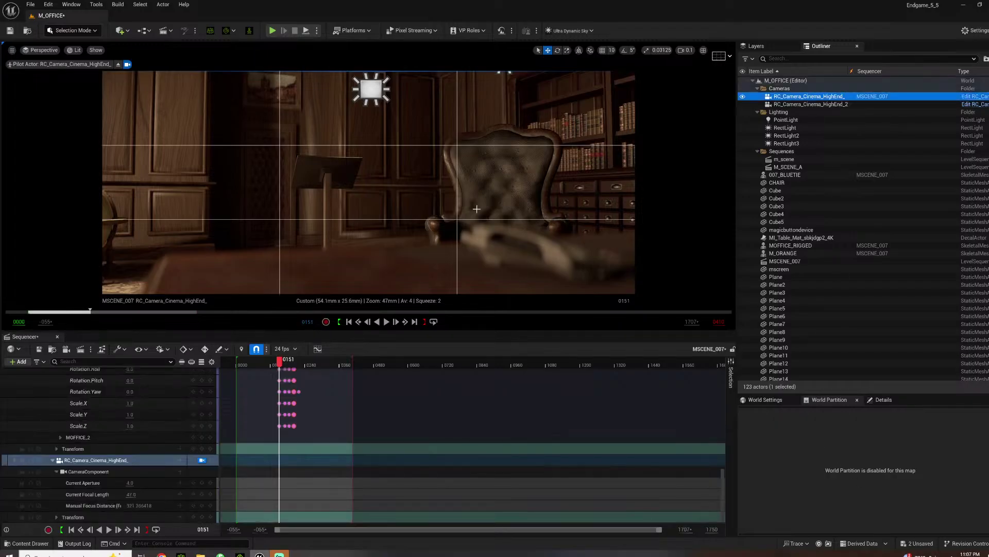
key(s)
mouse_move(429, 204)
right_down()
mouse_move(415, 213)
mouse_move(422, 202)
right_up()
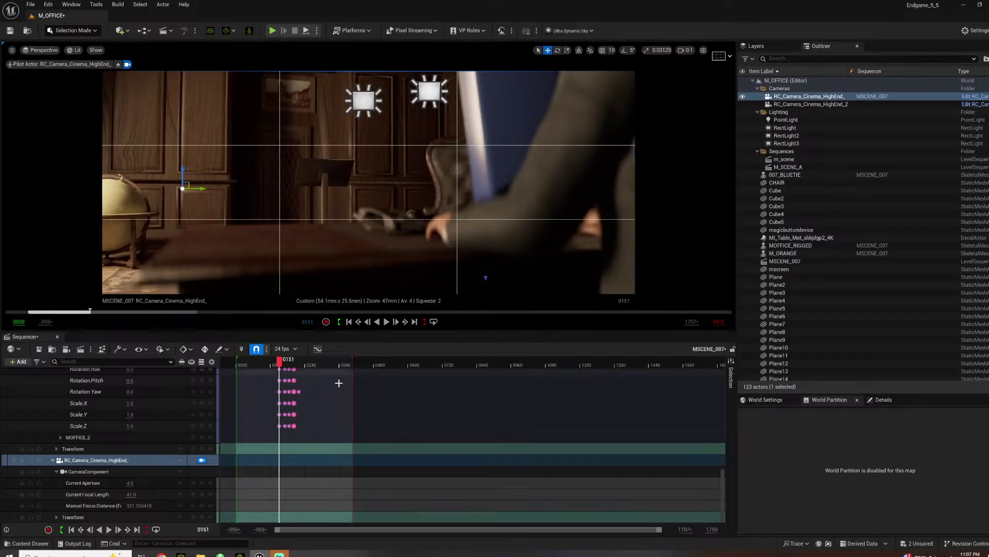
Collapse the MOFFICE_RIGGED tracks and delete the M_DAESUNBRIEFING section from M_ORANGE's Animation track
scroll(338, 382, up, 10)
scroll(170, 438, up, 5)
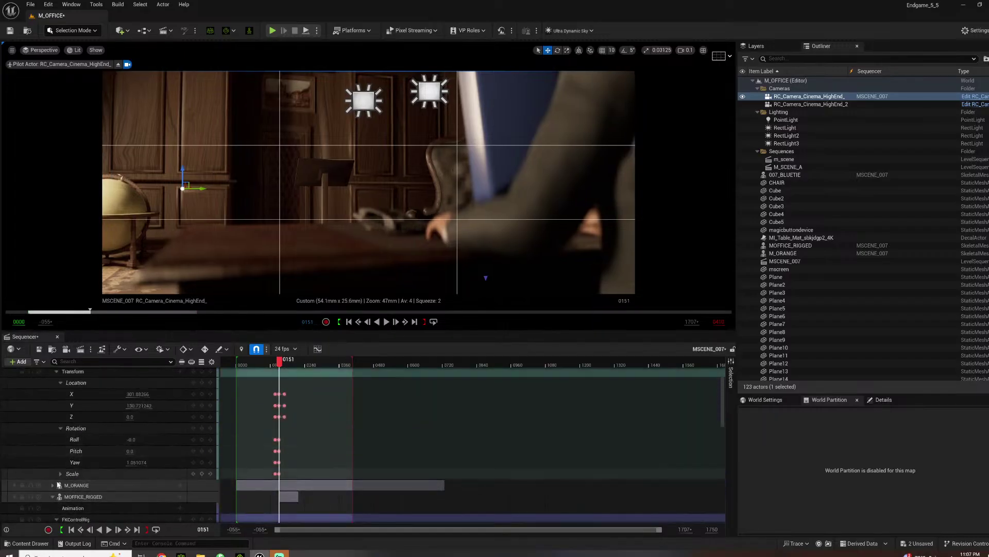
click(53, 496)
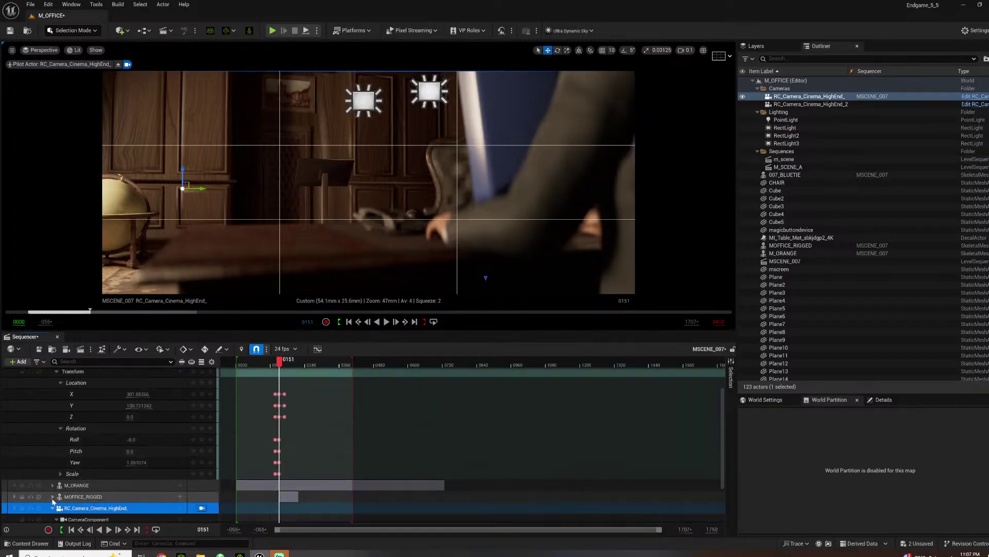
click(52, 485)
scroll(249, 470, down, 3)
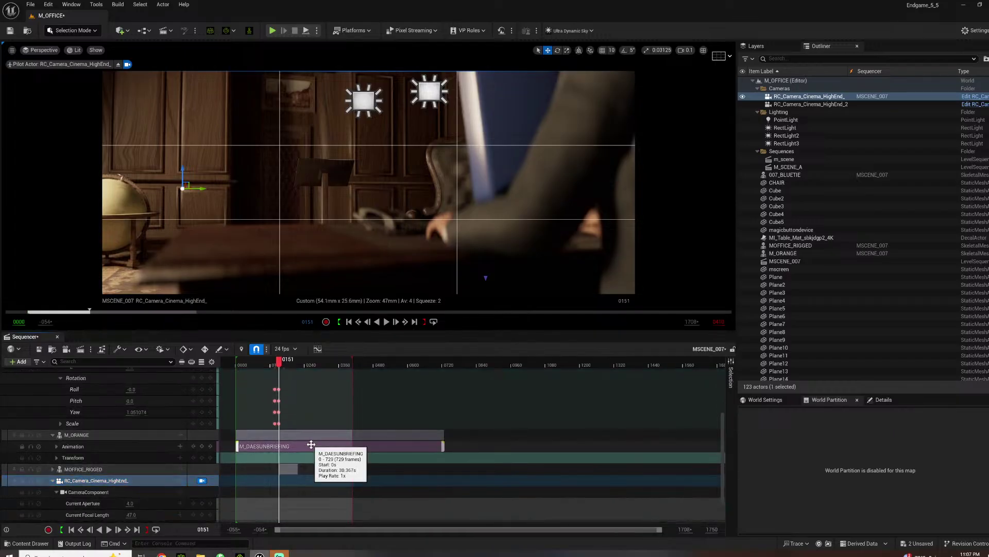
right_click(310, 444)
mouse_move(346, 213)
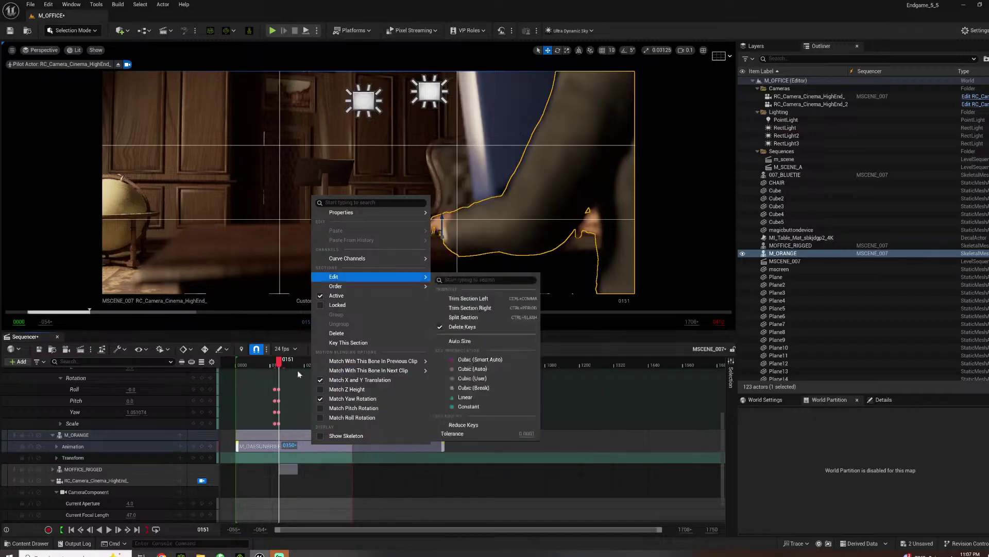
click(287, 445)
click(228, 447)
click(241, 446)
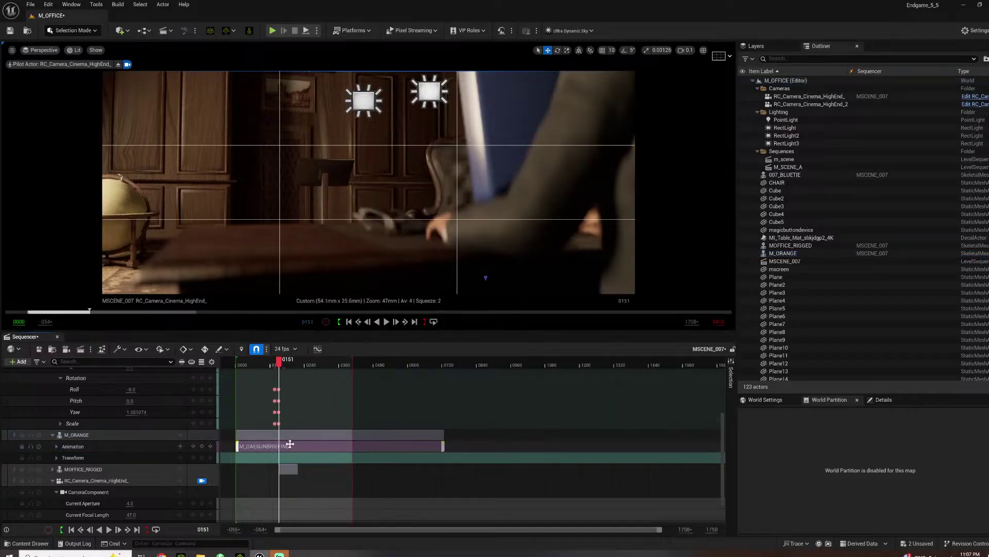
key(Delete)
Add the M_AFTERNOON007 animation to M_ORANGE at frame 151
click(180, 446)
scroll(255, 371, down, 5)
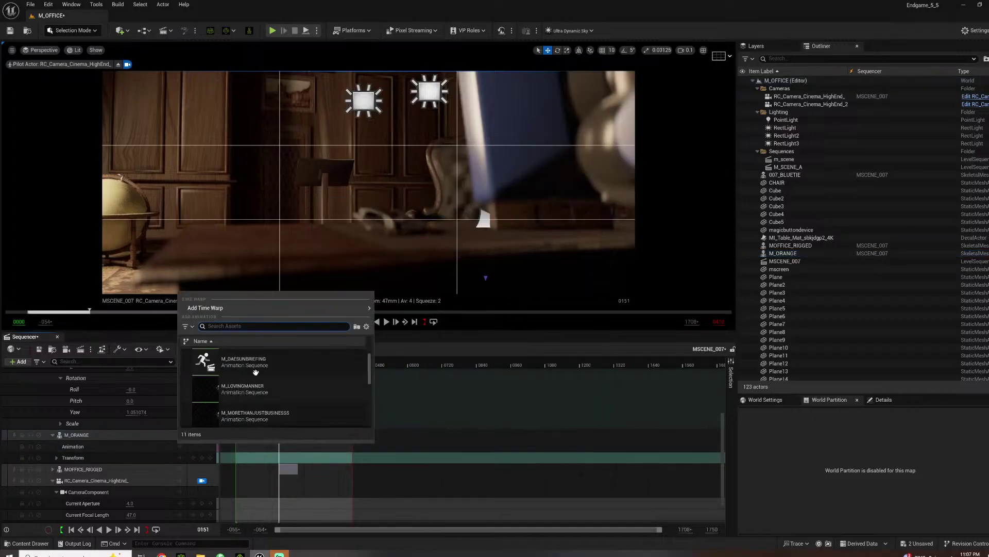
click(258, 409)
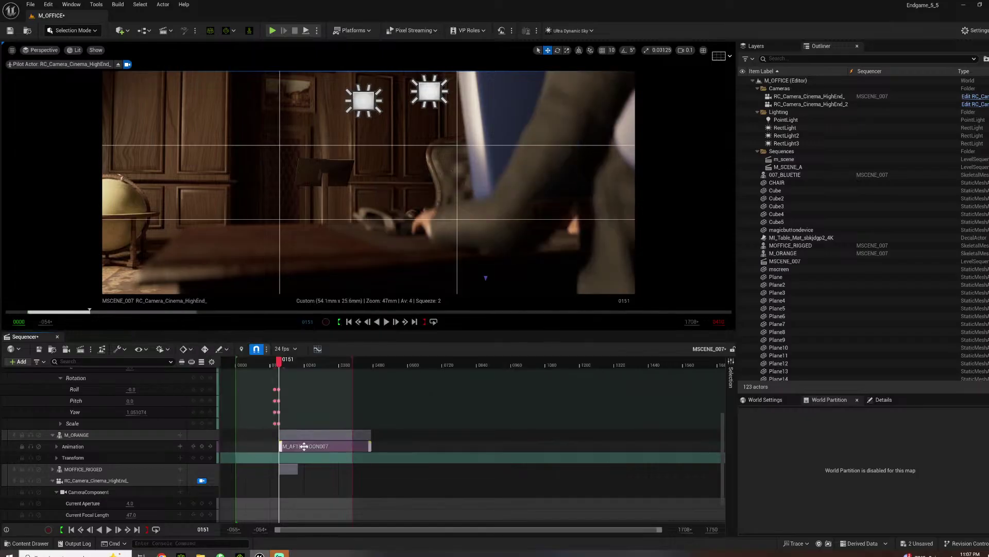
Lower the play rate of the M_AFTERNOON007 section and slide it earlier so it covers the whole playback range
right_click(303, 446)
mouse_move(360, 214)
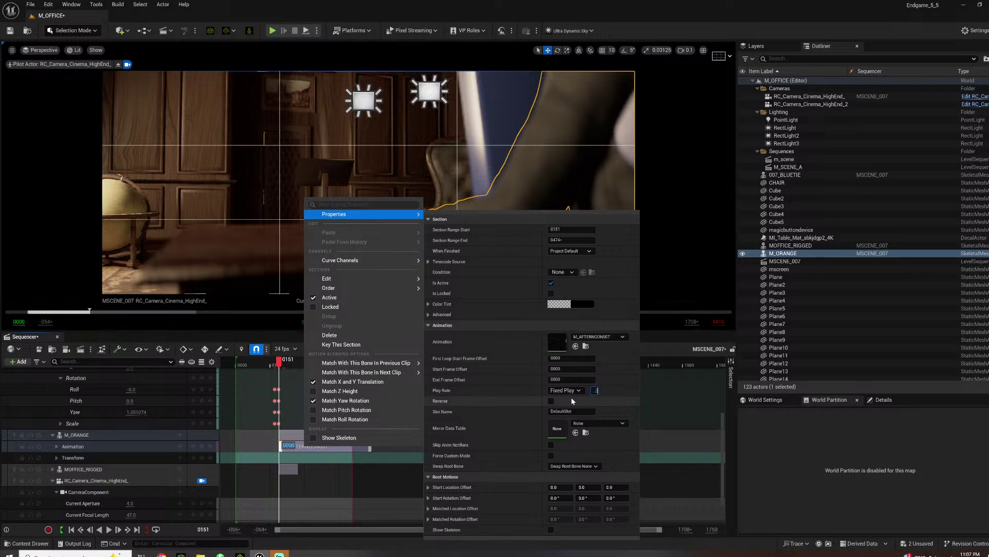
drag(462, 440, 381, 442)
Play back the shot from before the door opens to review M_ORANGE's slowed animation in the foreground
click(268, 361)
key(space)
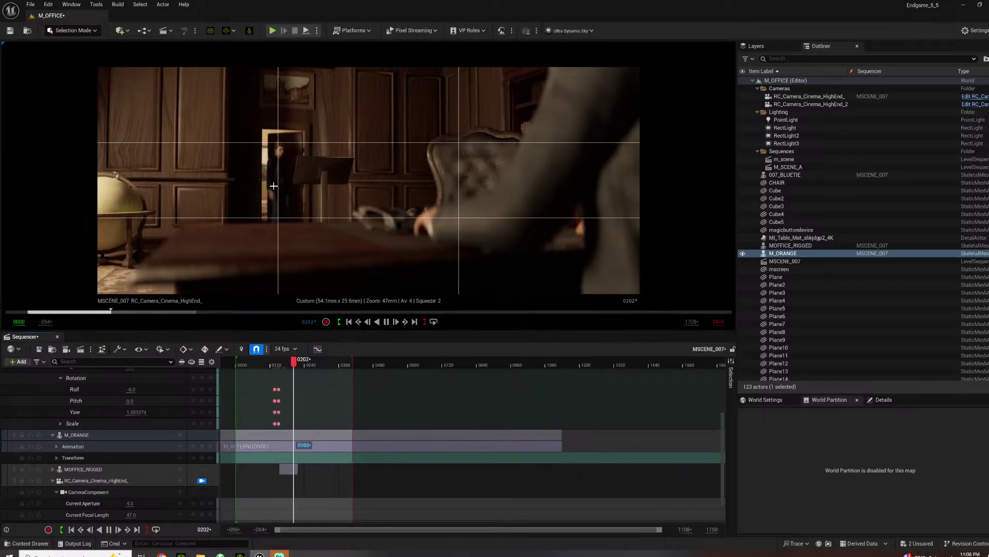
key(space)
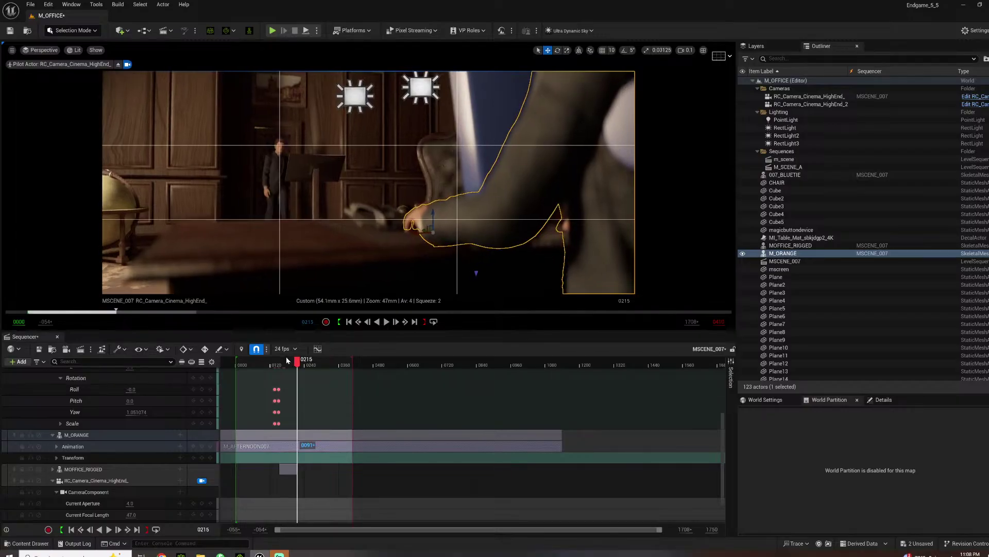
At frame 126, set RC_Camera_Cinema_HighEnd_'s Manual Focus Distance to about 84.76 cm on the foreground hand, using the debug focus plane as a guide
drag(288, 360, 272, 363)
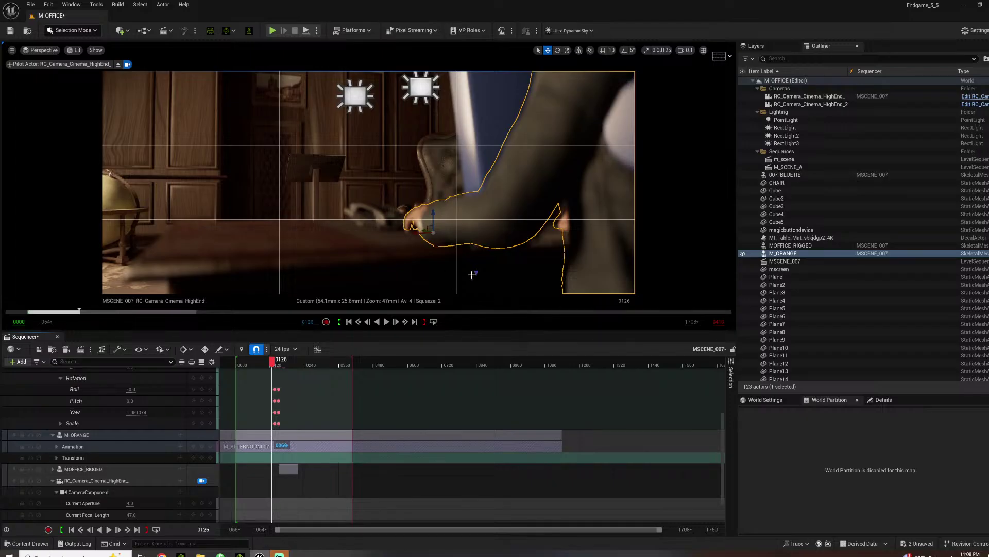
click(123, 480)
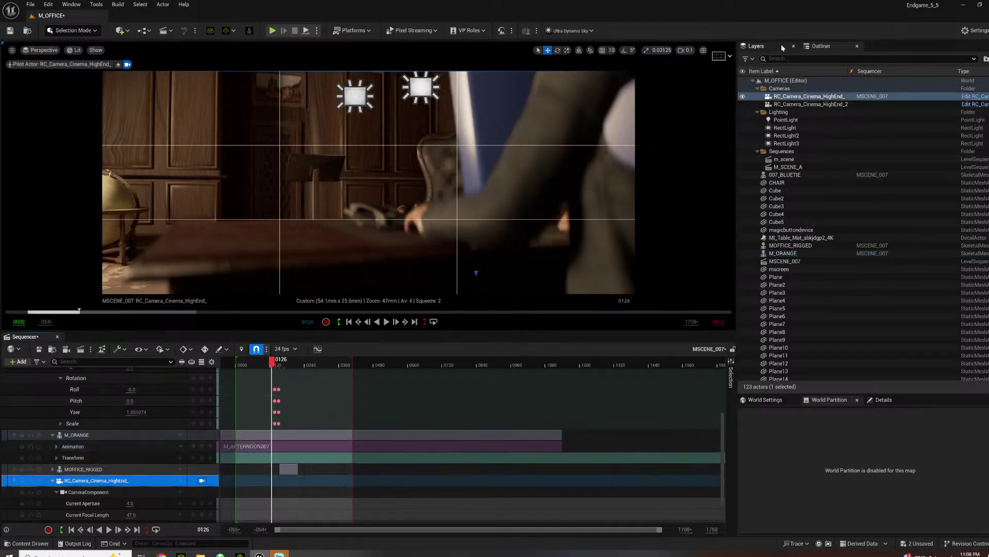
click(819, 46)
click(886, 402)
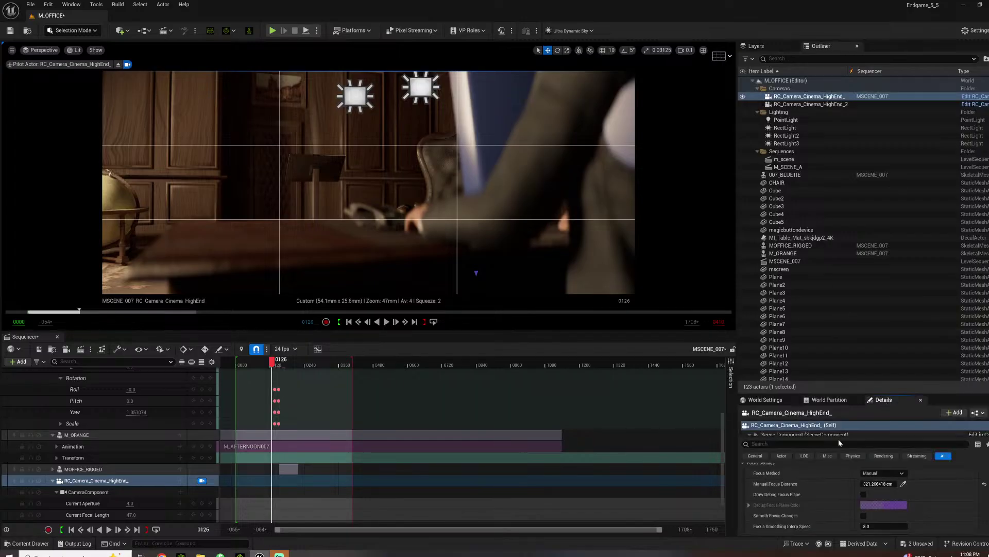
click(864, 494)
mouse_move(876, 485)
mouse_down()
mouse_move(866, 484)
mouse_move(876, 485)
mouse_up()
click(864, 494)
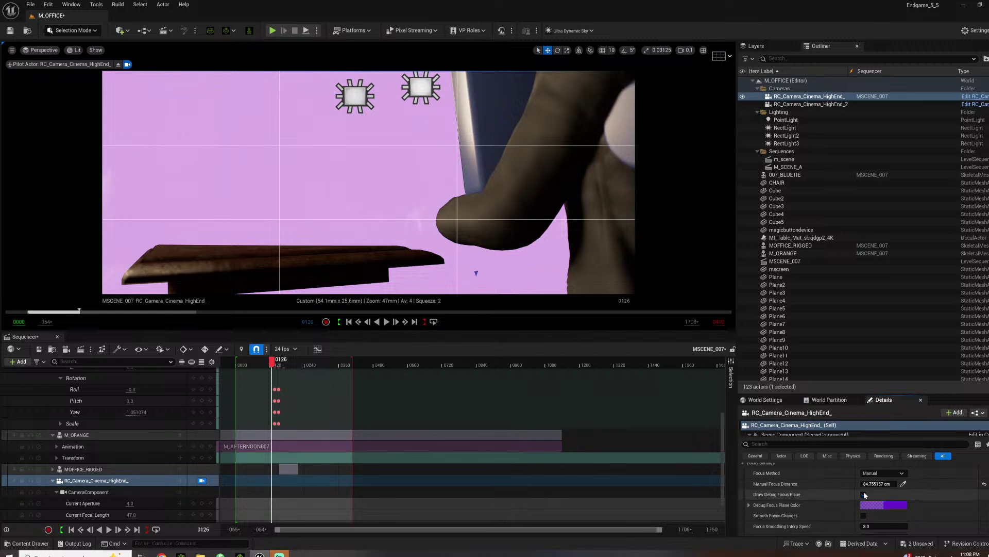
Keyframe the camera's Manual Focus Distance of about 84.76 cm on the foreground hand, placing the key at frame 150
mouse_move(276, 363)
mouse_down()
mouse_move(323, 364)
mouse_move(275, 364)
mouse_up()
scroll(212, 392, down, 1)
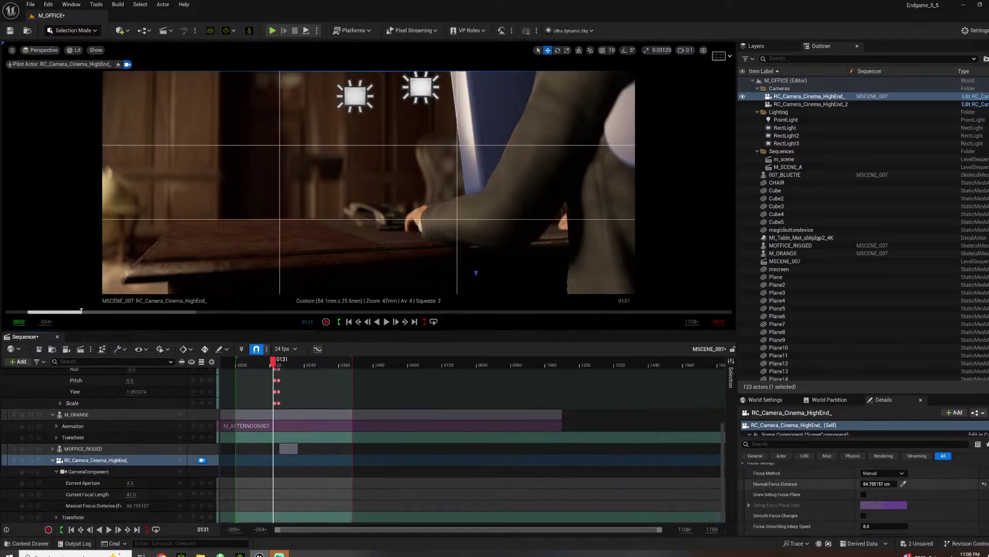
click(975, 484)
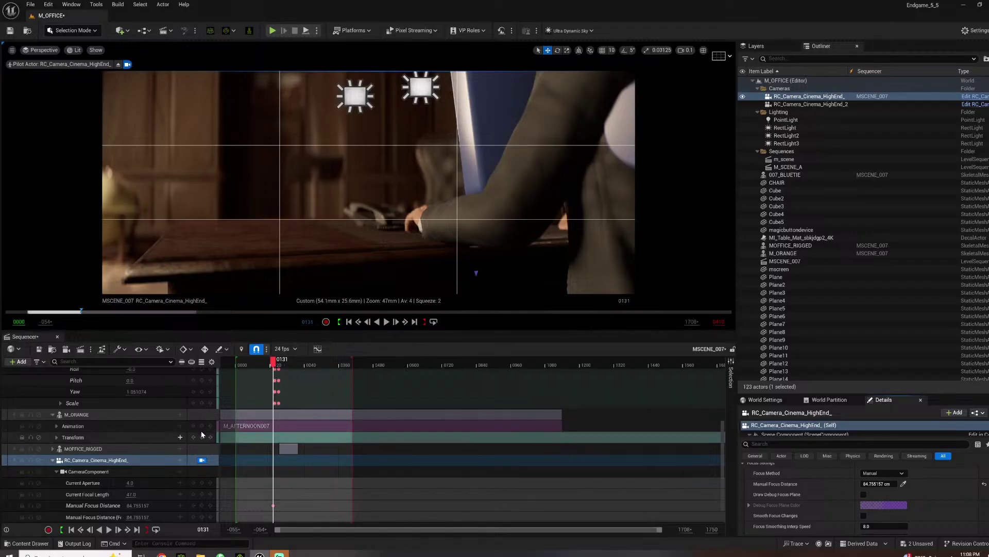
key(space)
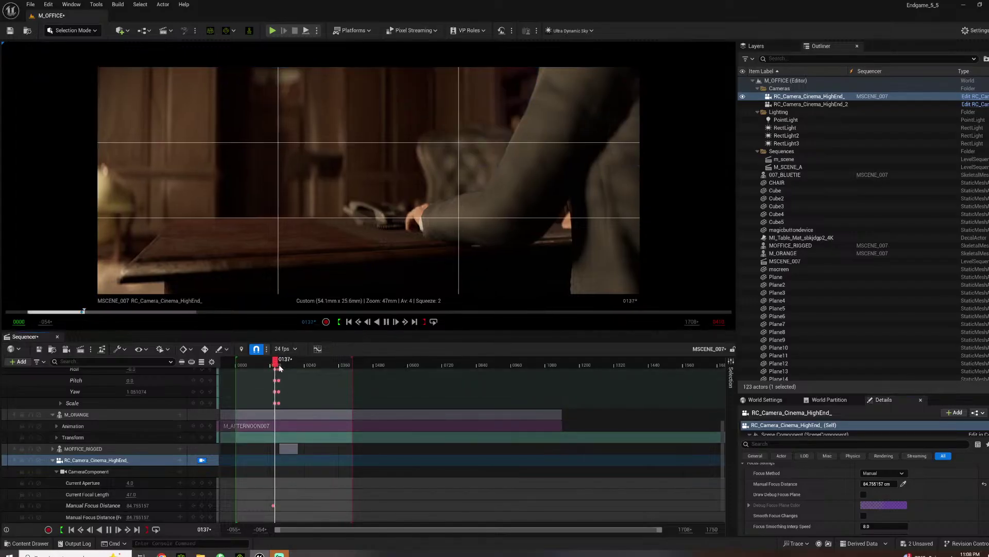
key(space)
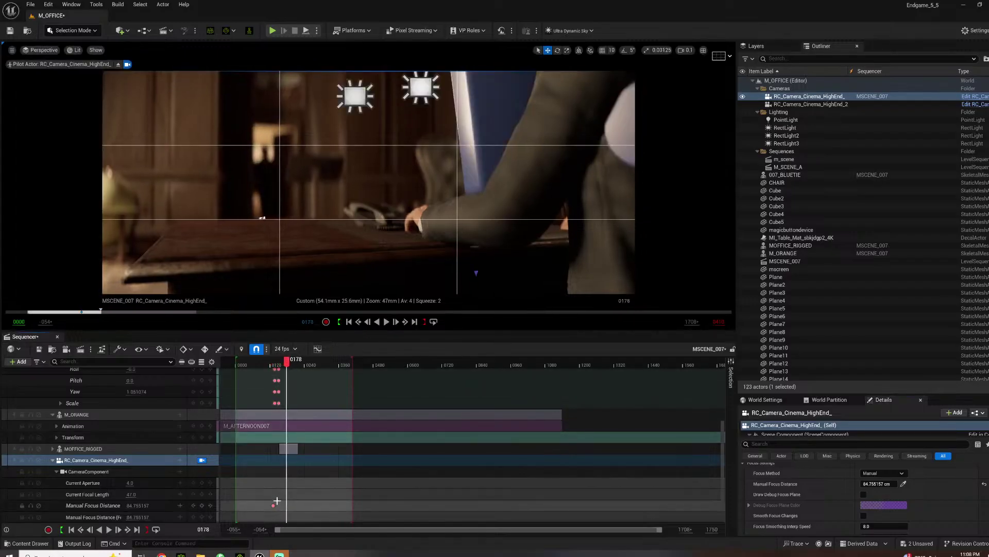
drag(274, 504, 288, 503)
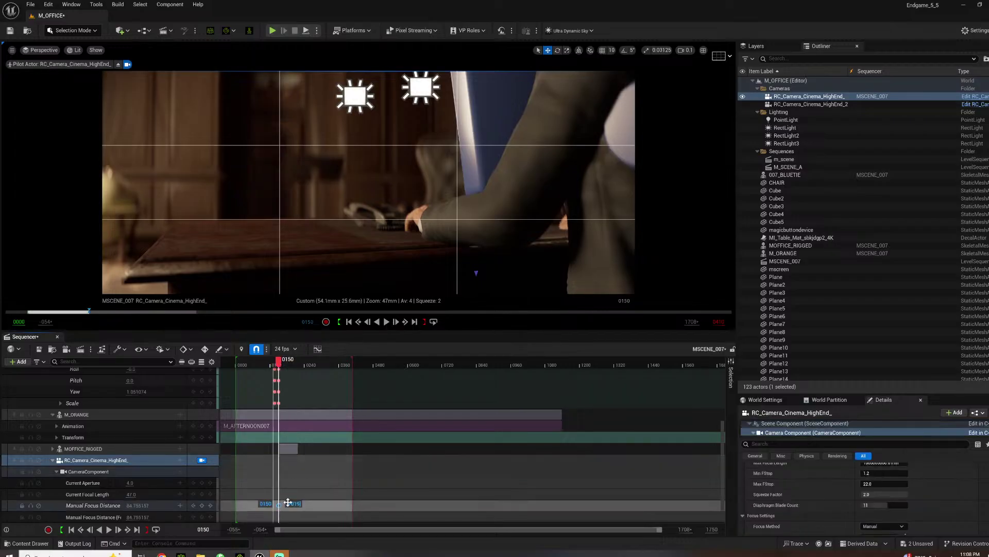
At frame 214, key the camera's Manual Focus Distance at about 768 cm on the man by the door, using the debug focus plane as a guide
key(space)
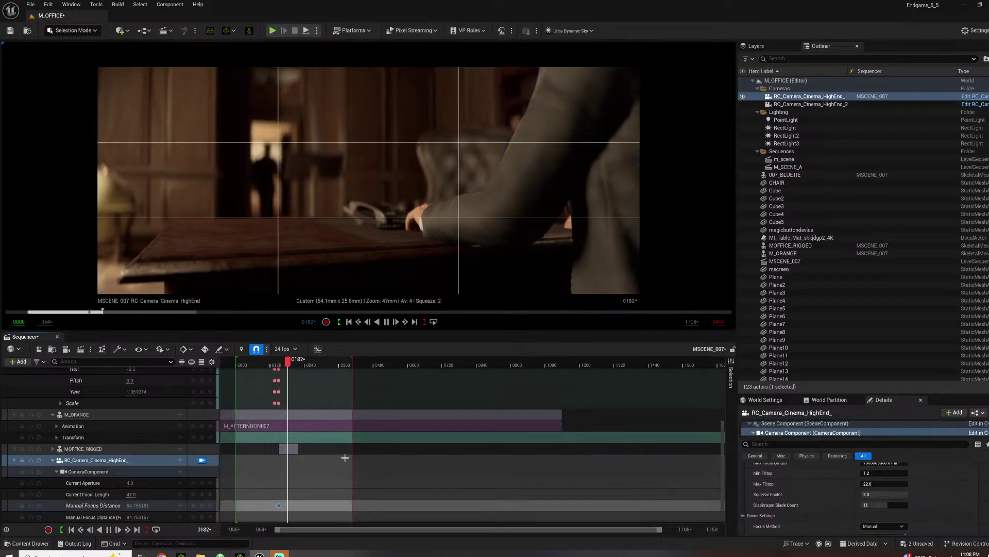
key(space)
key(space)
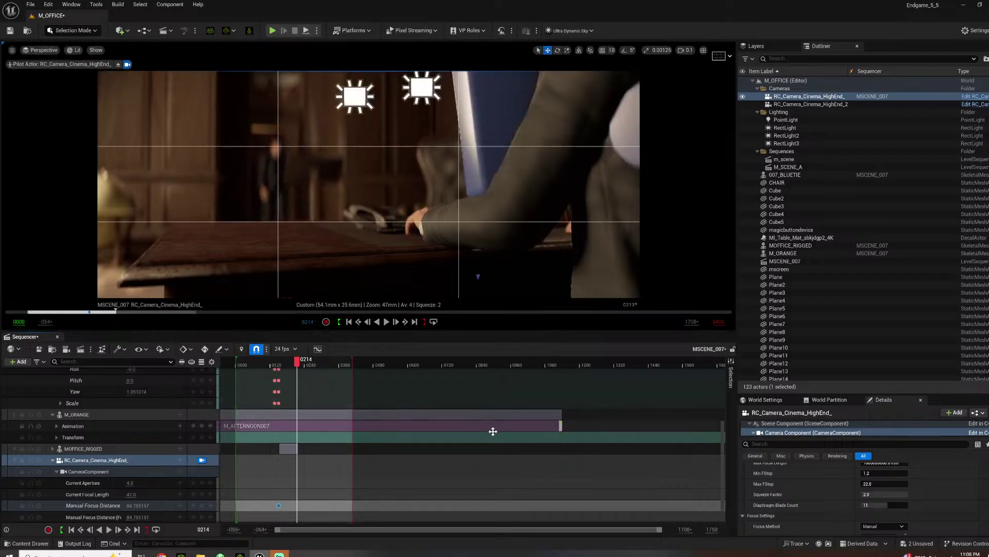
scroll(849, 485, down, 2)
scroll(849, 485, down, 1)
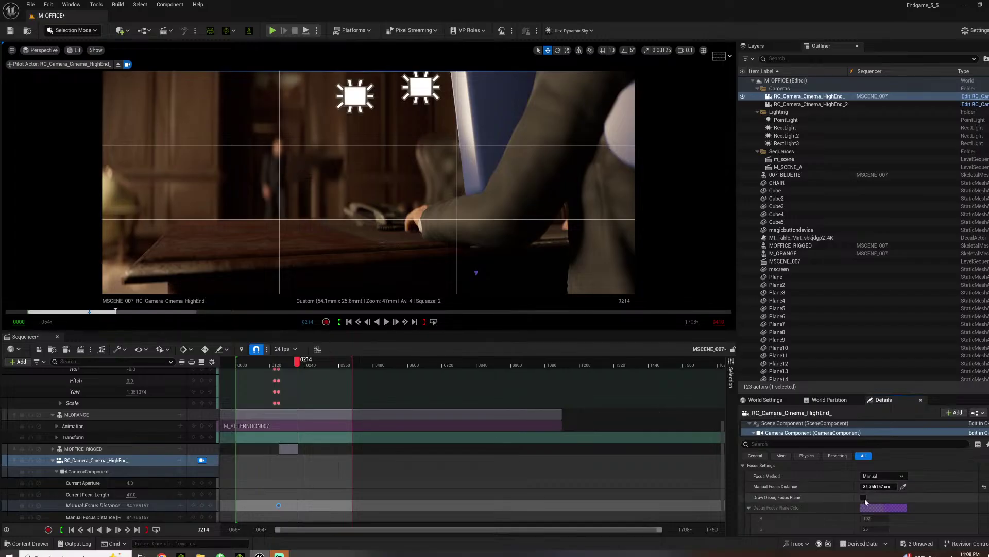
scroll(804, 433, up, 1)
click(804, 425)
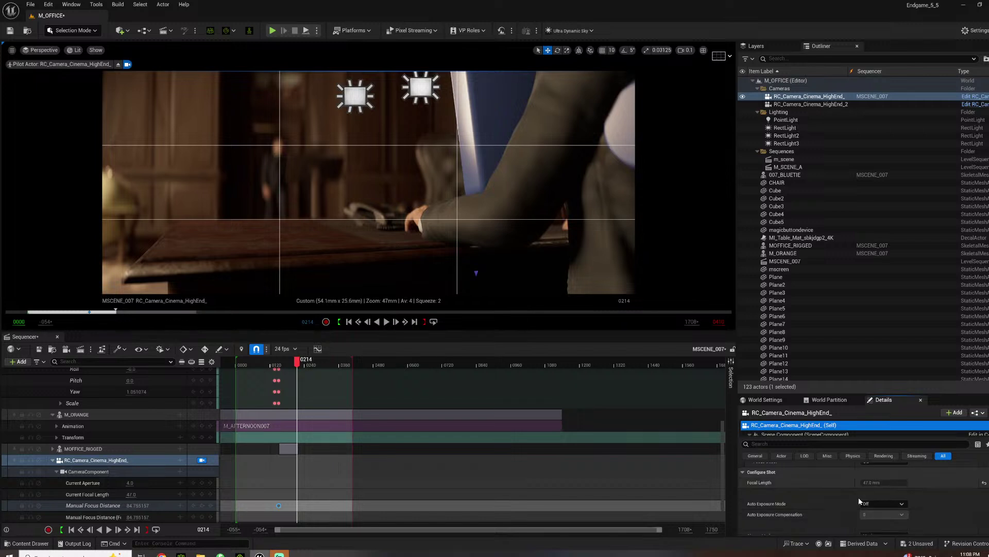
scroll(860, 500, up, 4)
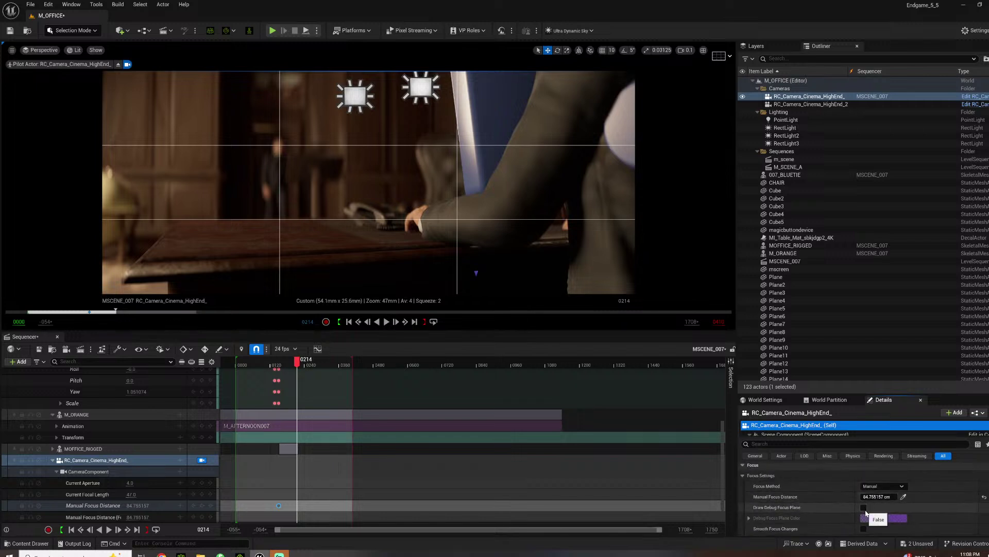
click(864, 507)
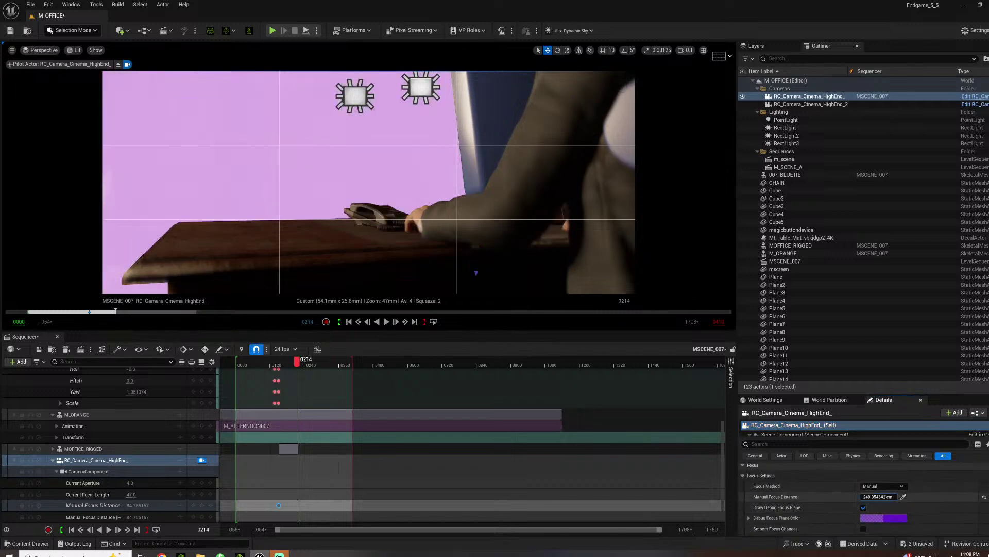
drag(879, 496, 891, 497)
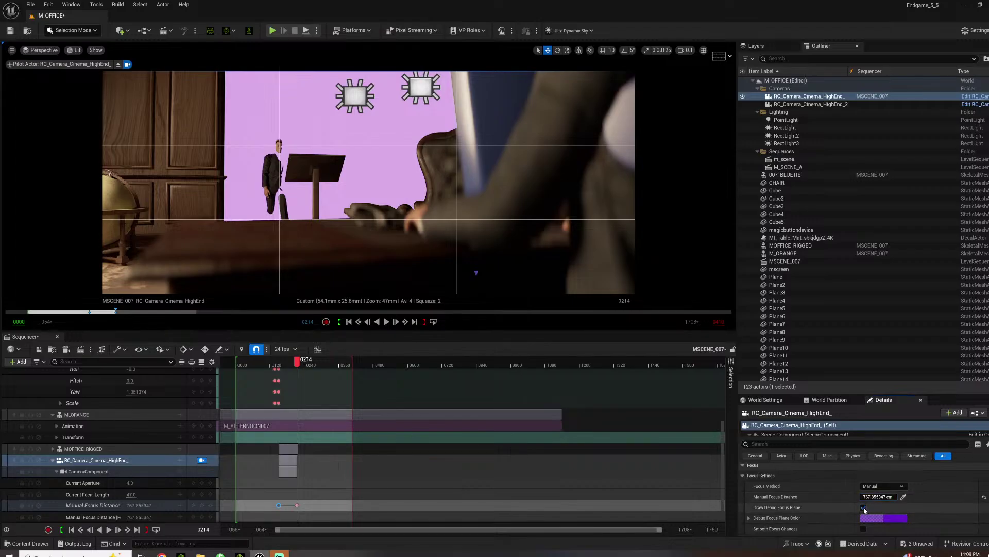
click(863, 508)
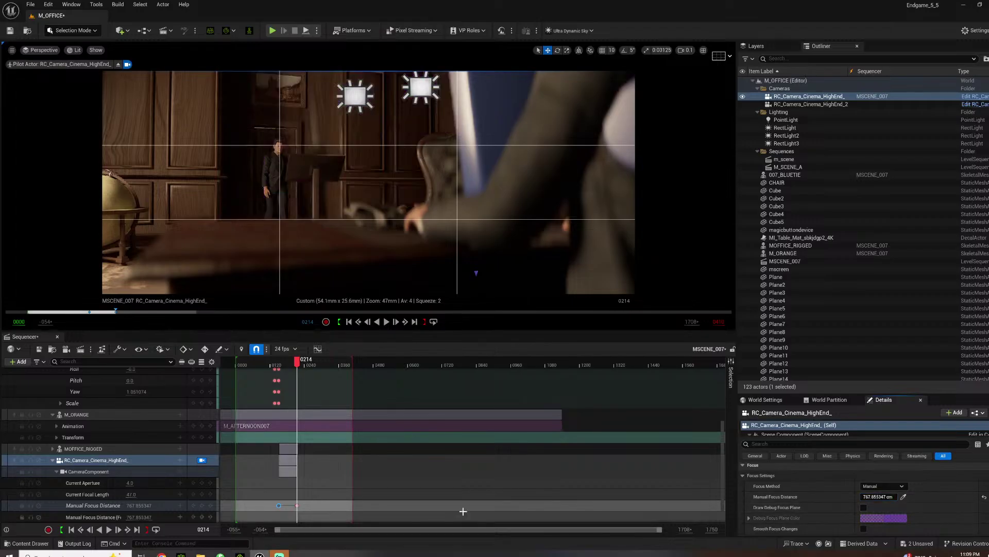
Play back the shot from around the first focus key to review the focus pull from the hand to the man
click(281, 365)
key(space)
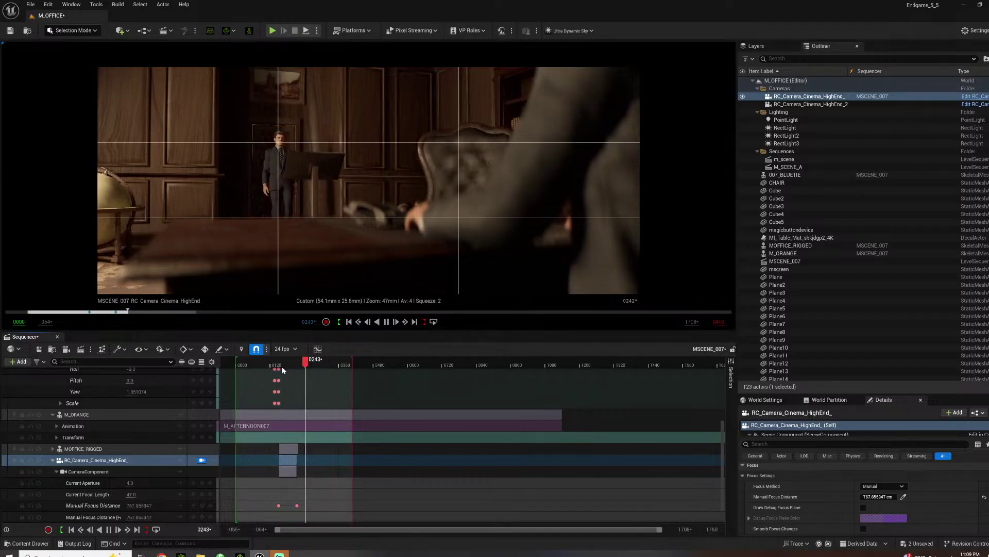
key(space)
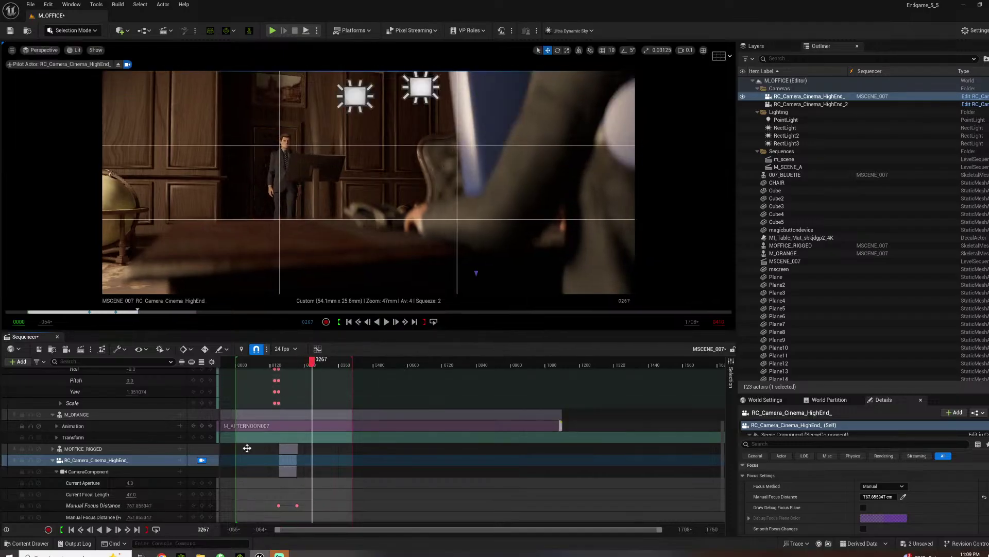
At frame 230, nudge the piloted camera's framing so the standing man lines up with the left third line
scroll(251, 473, down, 1)
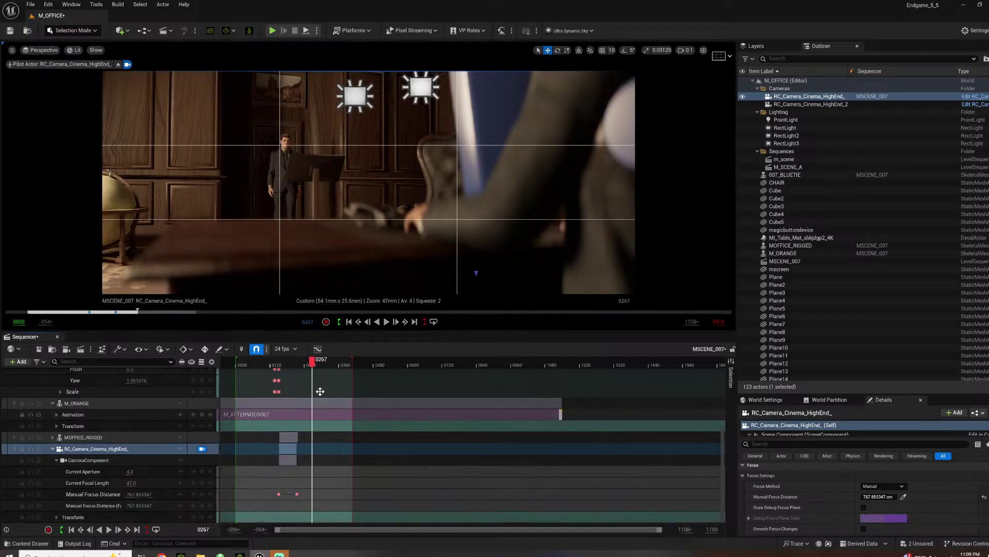
drag(312, 361, 301, 360)
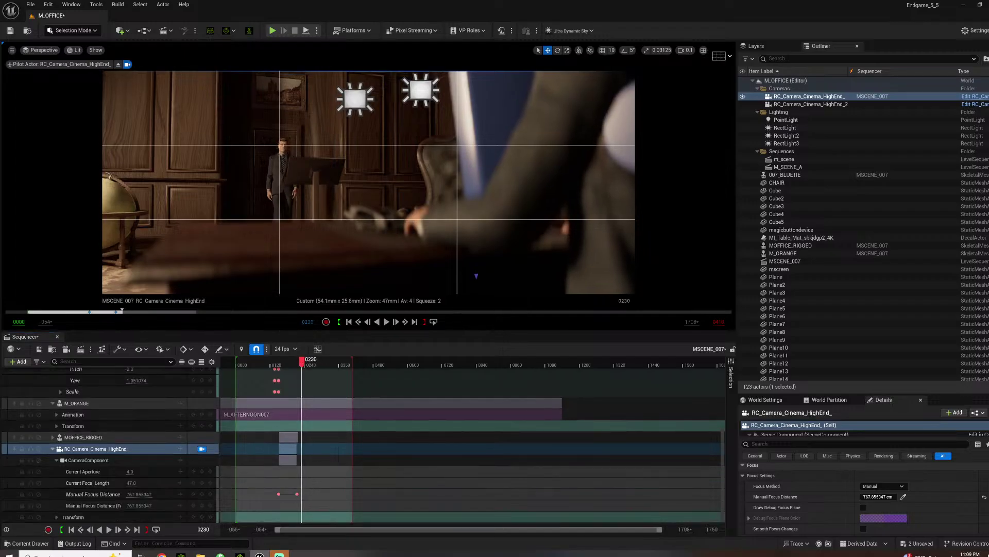
right_drag(292, 225, 296, 226)
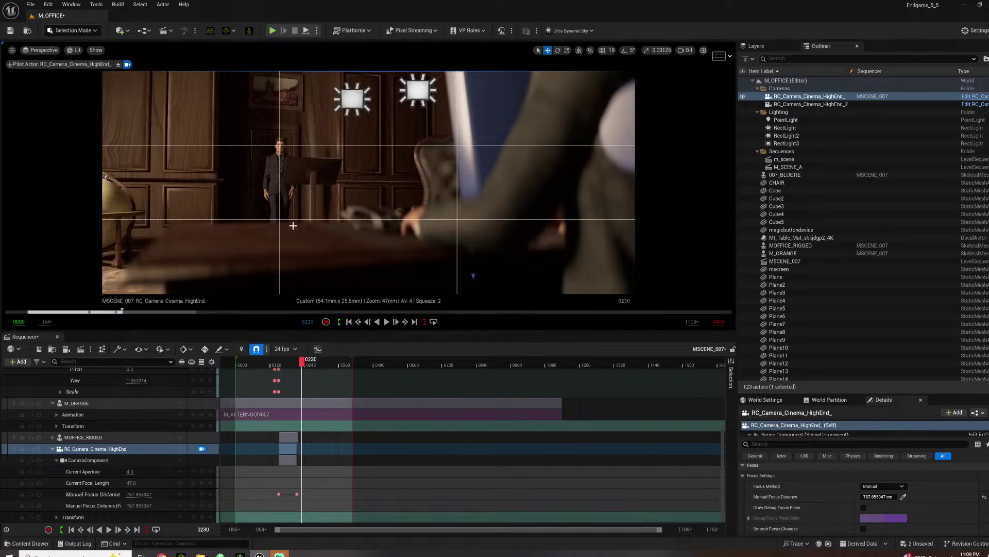
Replay the door entry and focus pull several times to review the adjusted camera framing
key(space)
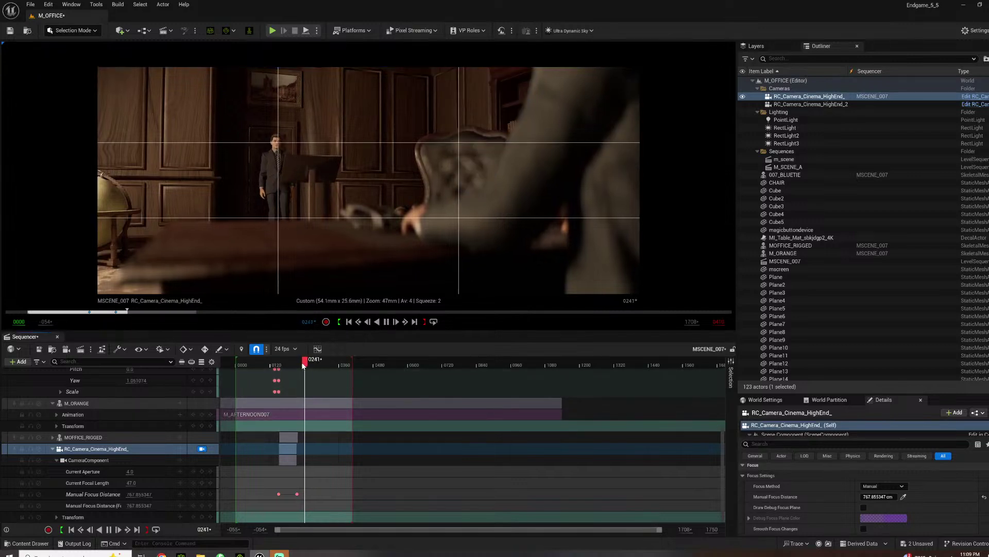
drag(303, 365, 261, 364)
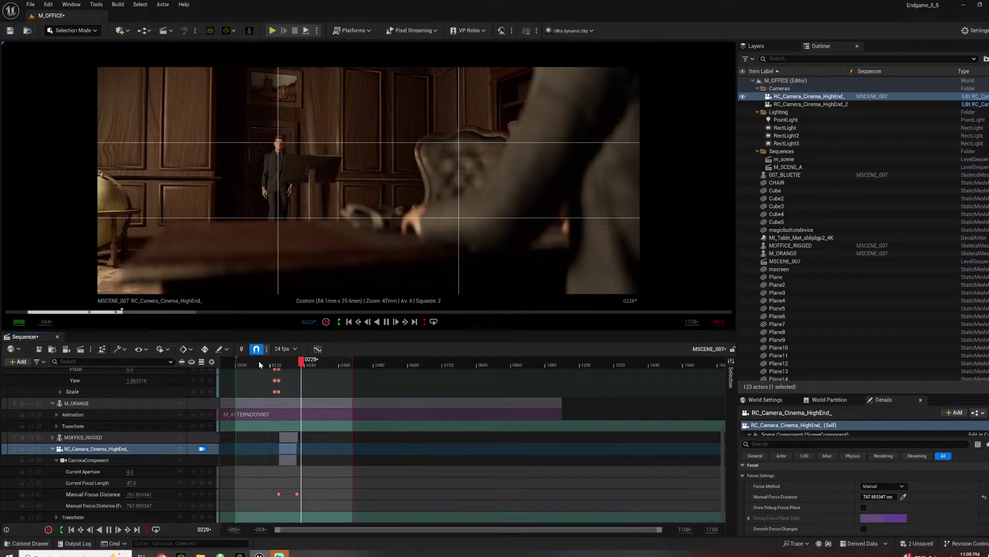
key(space)
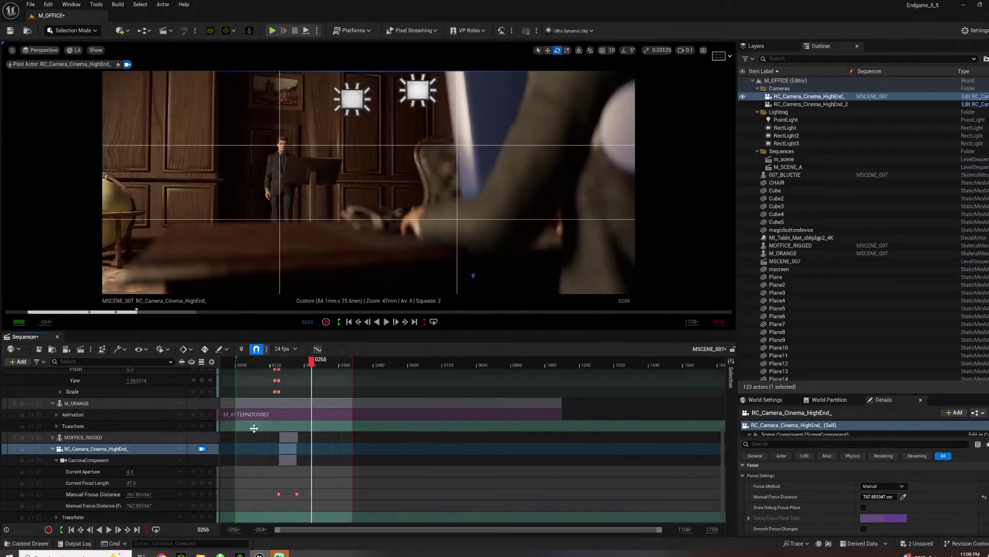
key(space)
click(251, 362)
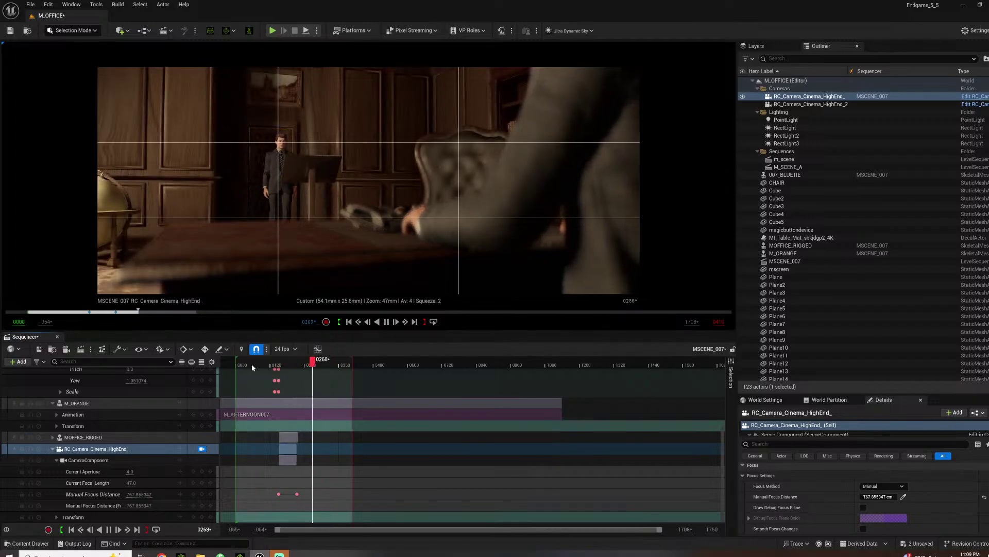
key(space)
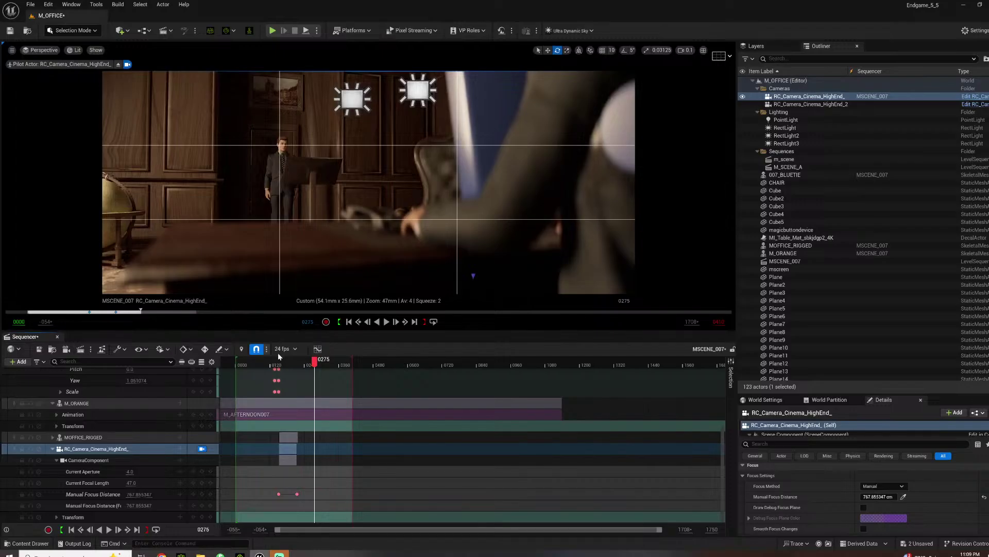
click(277, 364)
key(space)
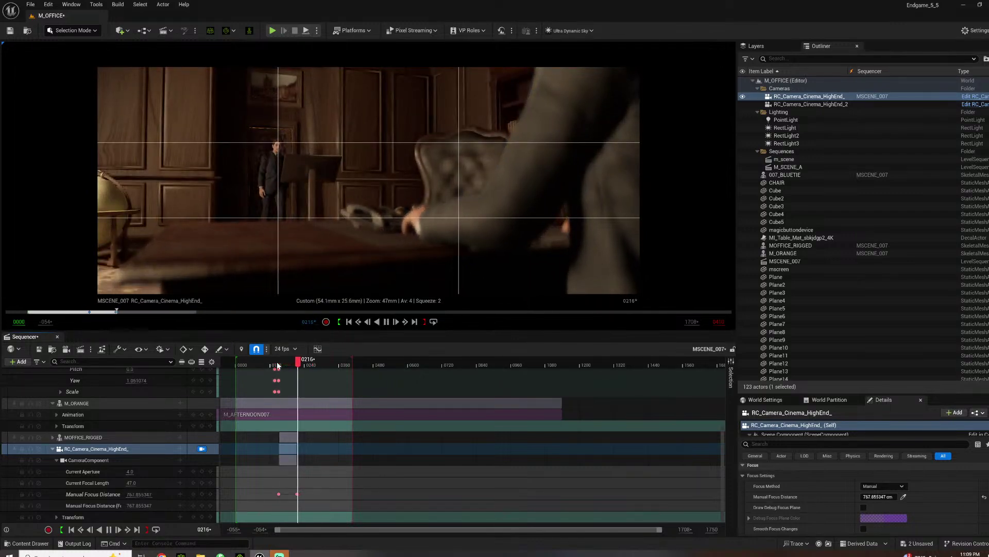
key(space)
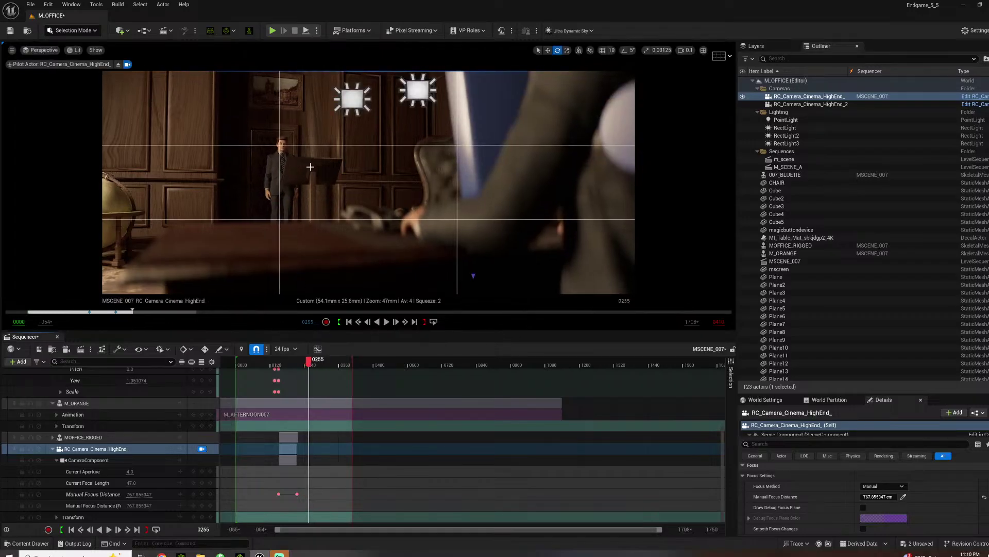
Move the mscreen stand at the back of the room to the right, away from the standing man
click(309, 187)
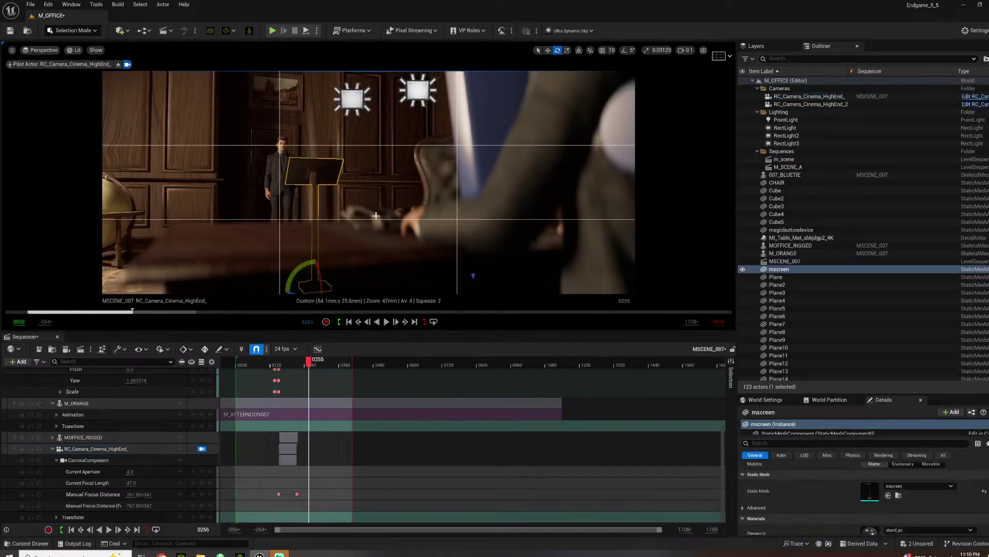
key(w)
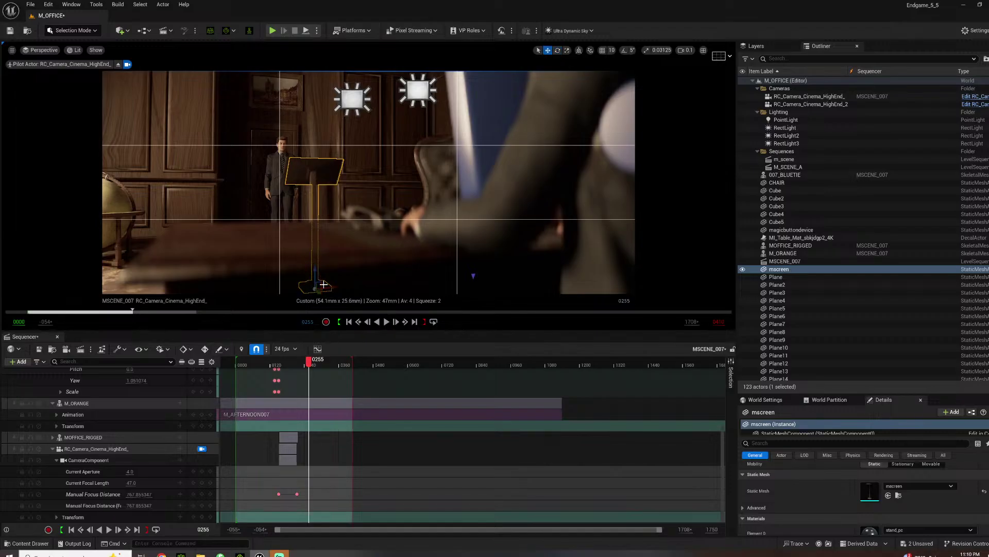
drag(330, 289, 343, 292)
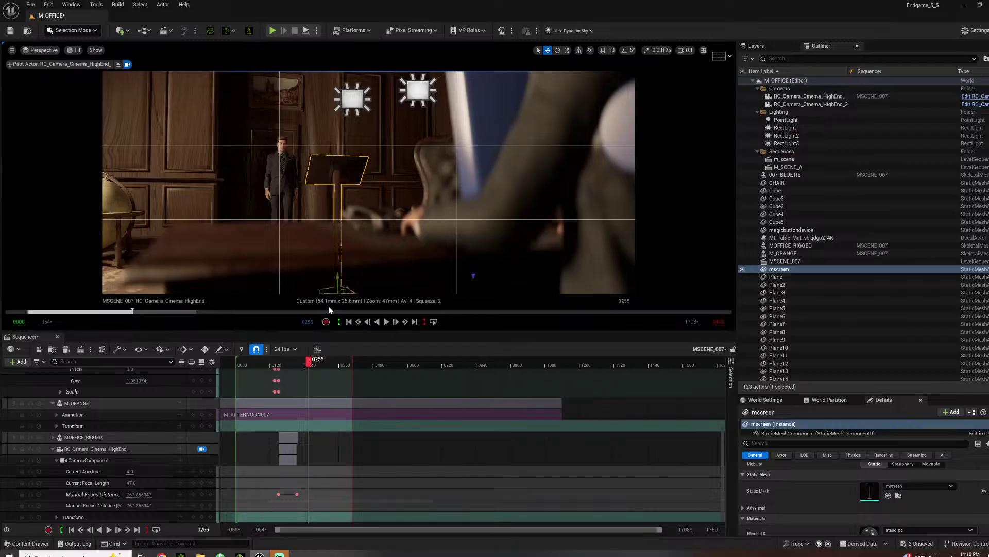
Play back the man's entrance to check the composition with the relocated mscreen stand
click(272, 363)
key(space)
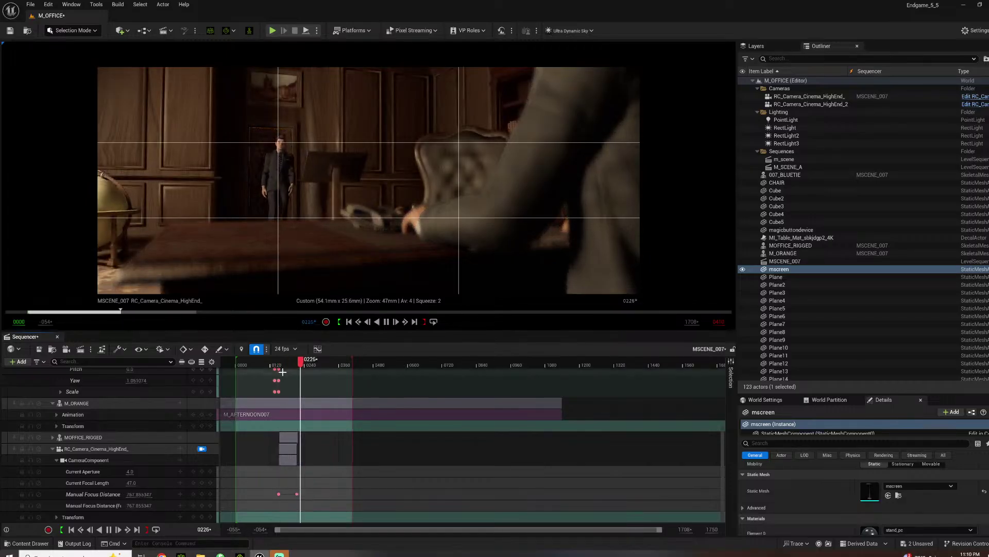
key(space)
key(space)
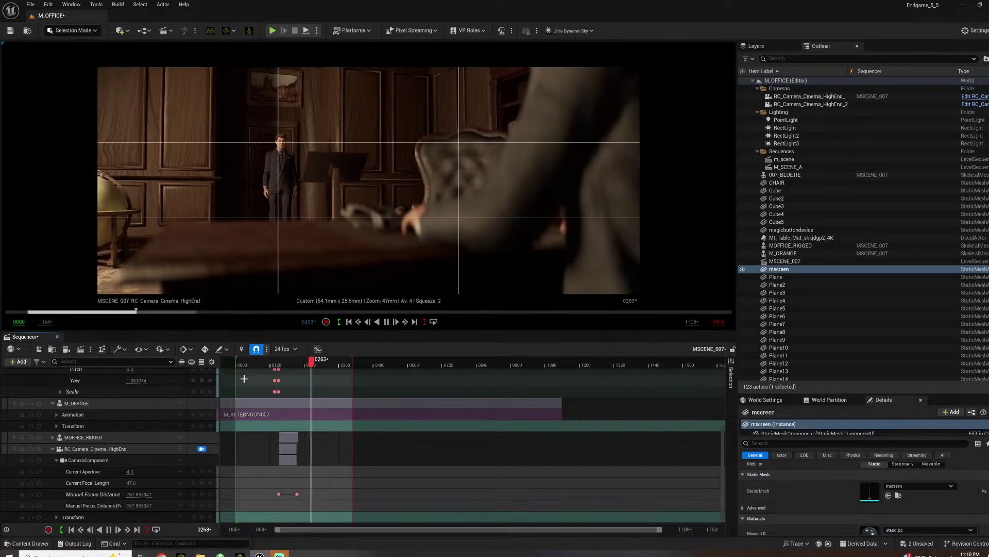
key(space)
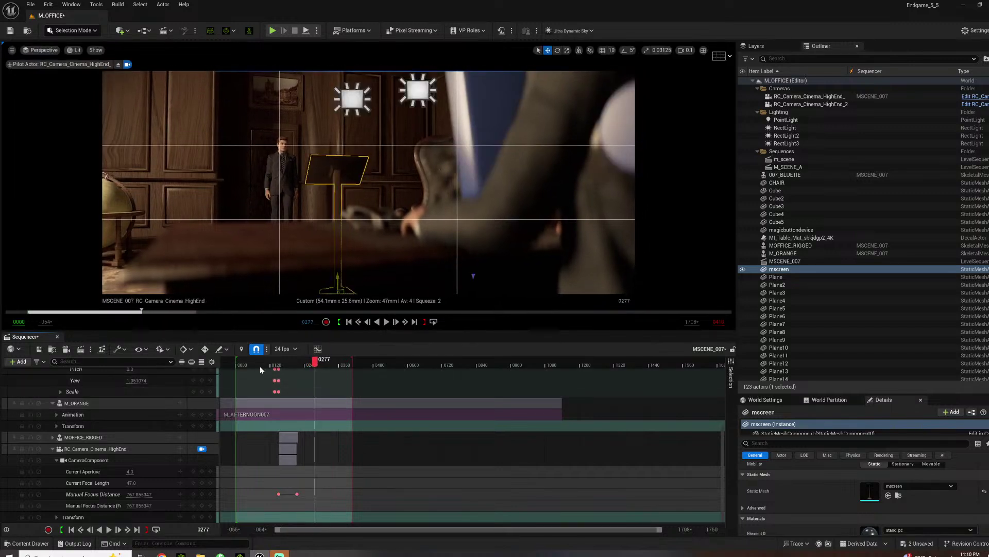
At frame 235, move the mscreen stand farther right toward the armchair and replay the entrance to check it
drag(260, 366, 303, 366)
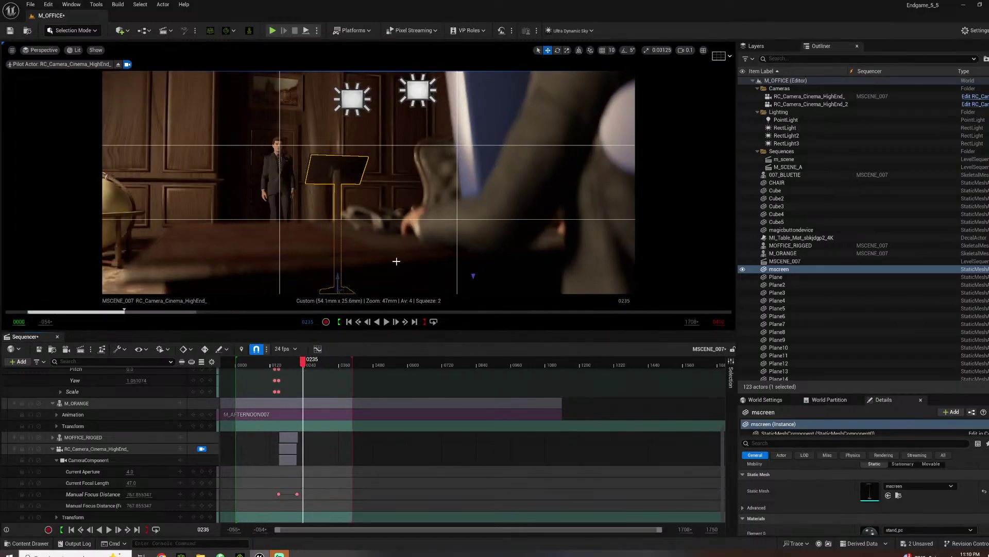
drag(355, 293, 371, 290)
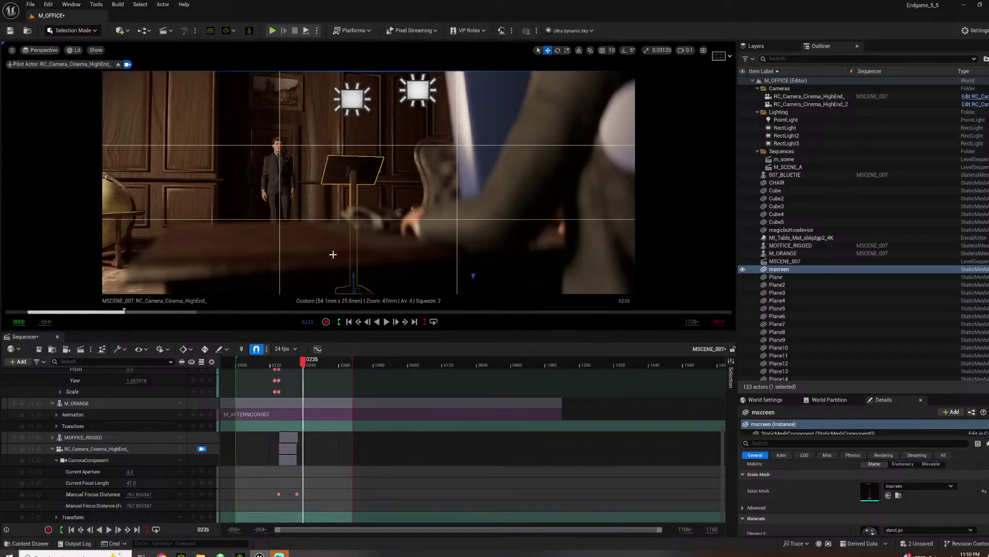
click(271, 364)
key(space)
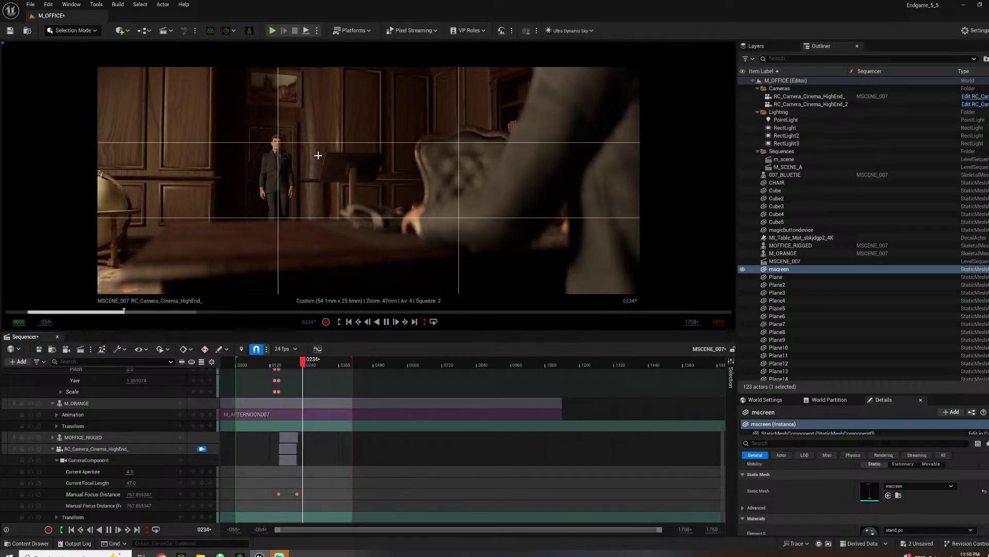
key(space)
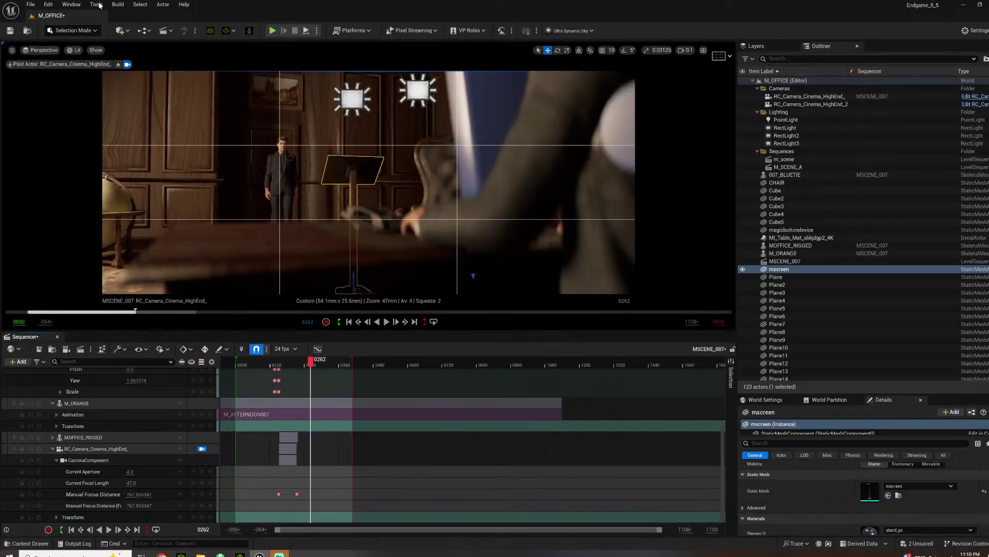
Save all unsaved changes to the M_OFFICE level and the MSCENE_007 sequence
click(30, 4)
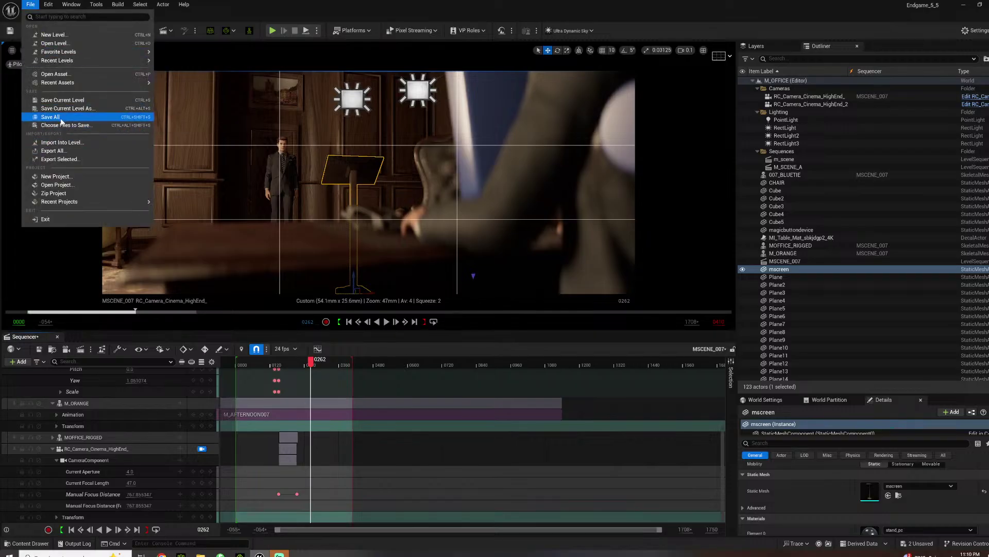
click(50, 117)
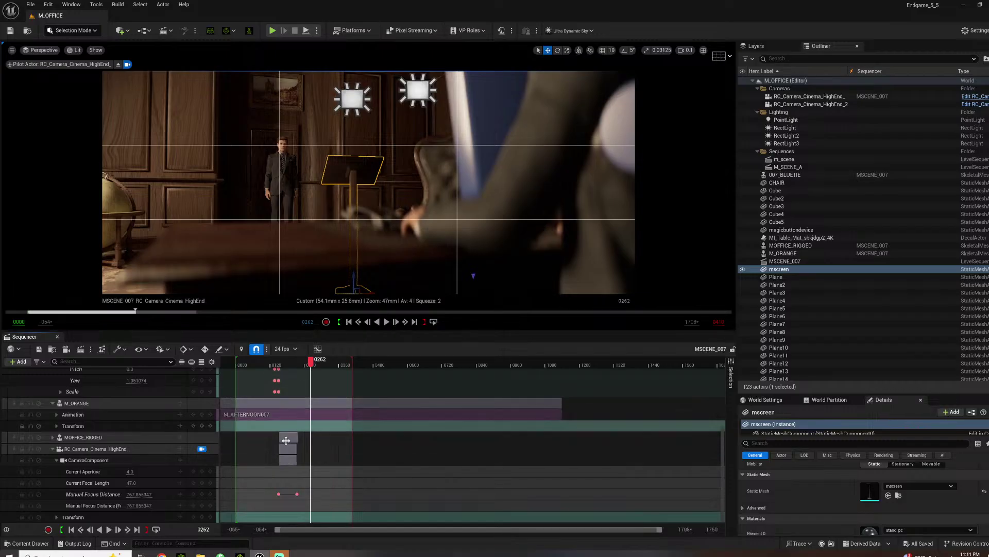
click(9, 553)
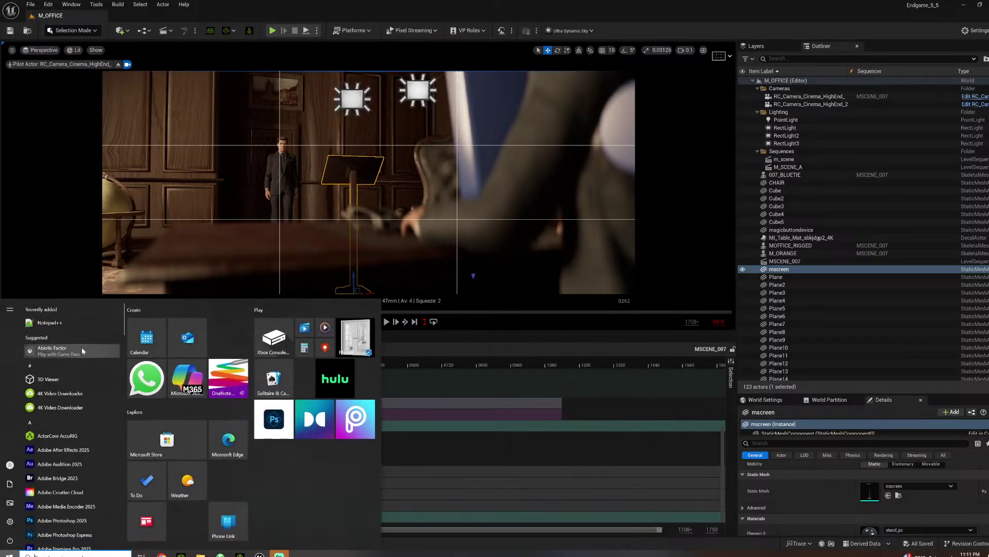
click(531, 297)
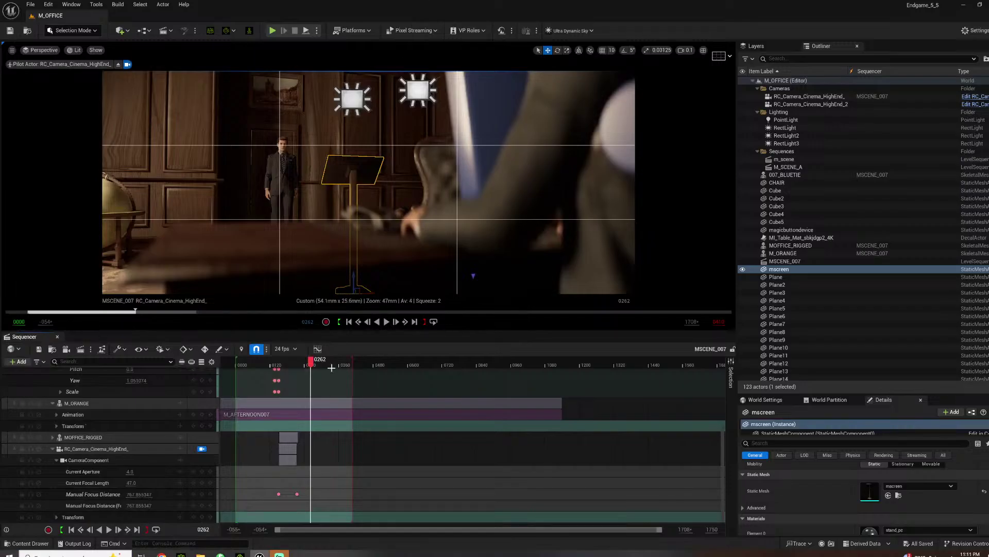
With the playhead at frame 100, send MSCENE_007 to the Movie Render Queue and open its settings with the Endgame_render preset applied
click(267, 364)
mouse_move(267, 364)
mouse_down()
mouse_move(311, 360)
mouse_move(264, 360)
mouse_up()
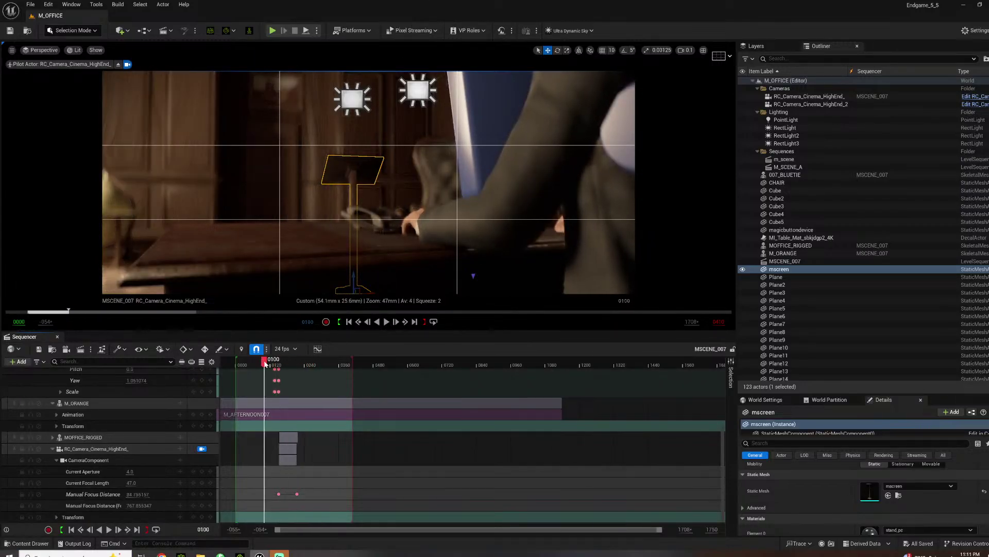
click(83, 349)
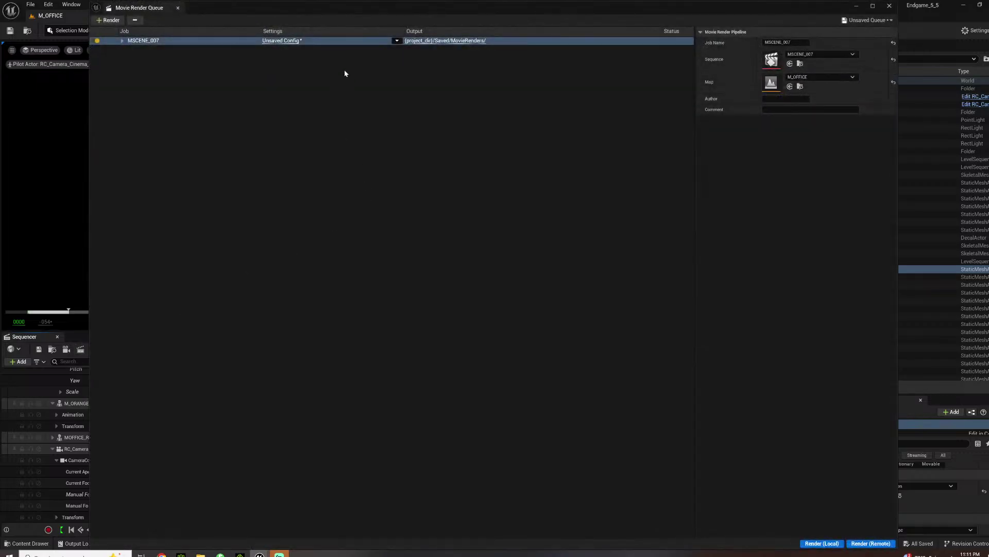
click(394, 41)
click(420, 122)
click(285, 42)
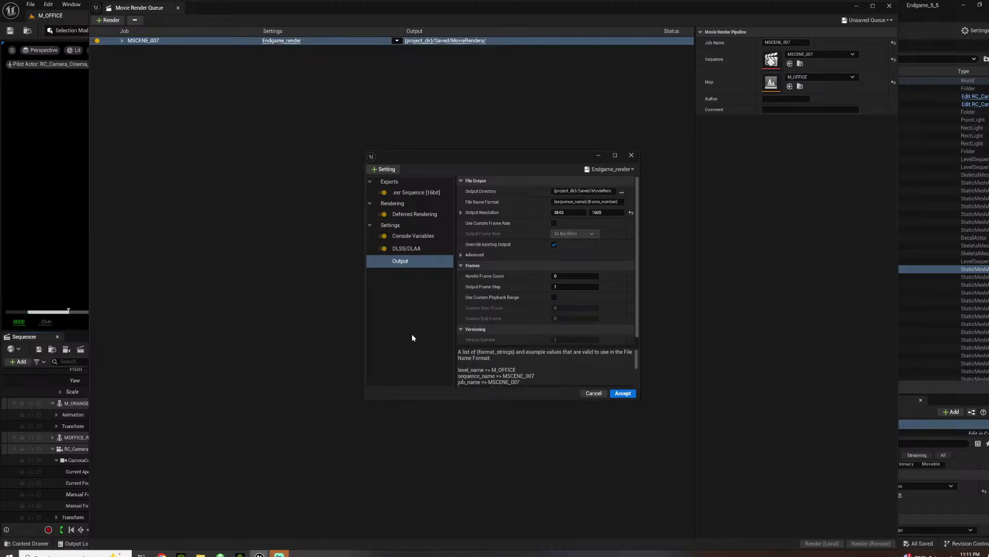
Create a folder named 007enters inside M_MEETING and set it as the render's output directory
click(621, 192)
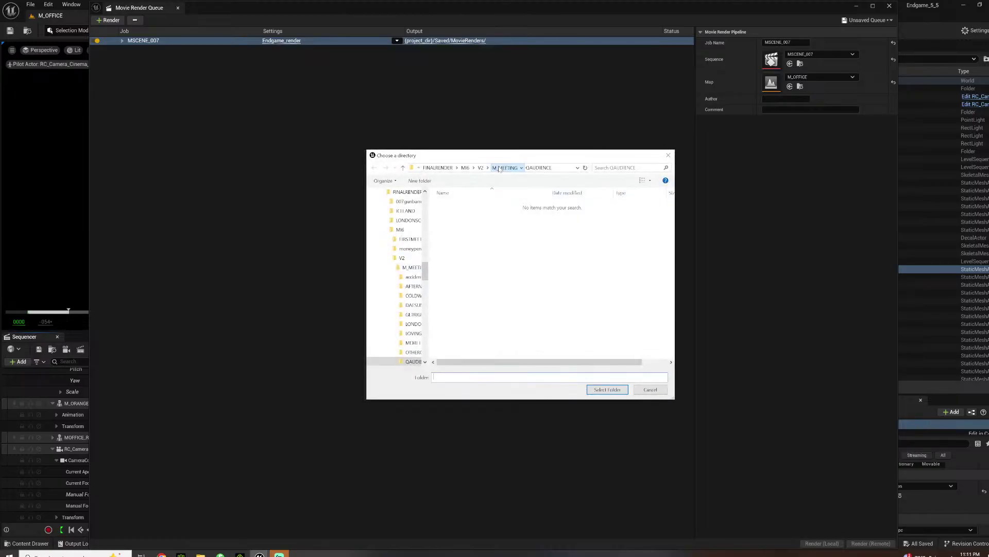
click(499, 168)
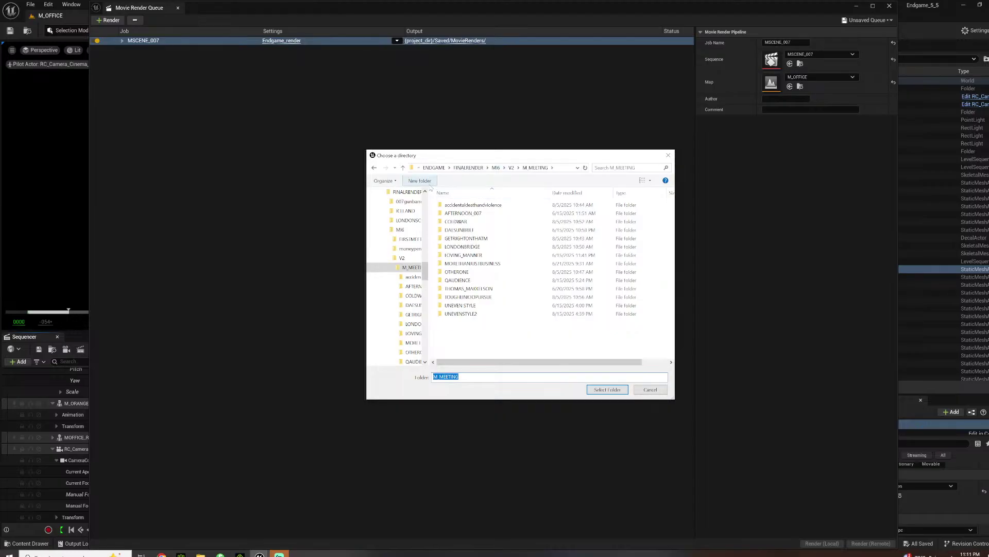
click(428, 183)
text(007enters)
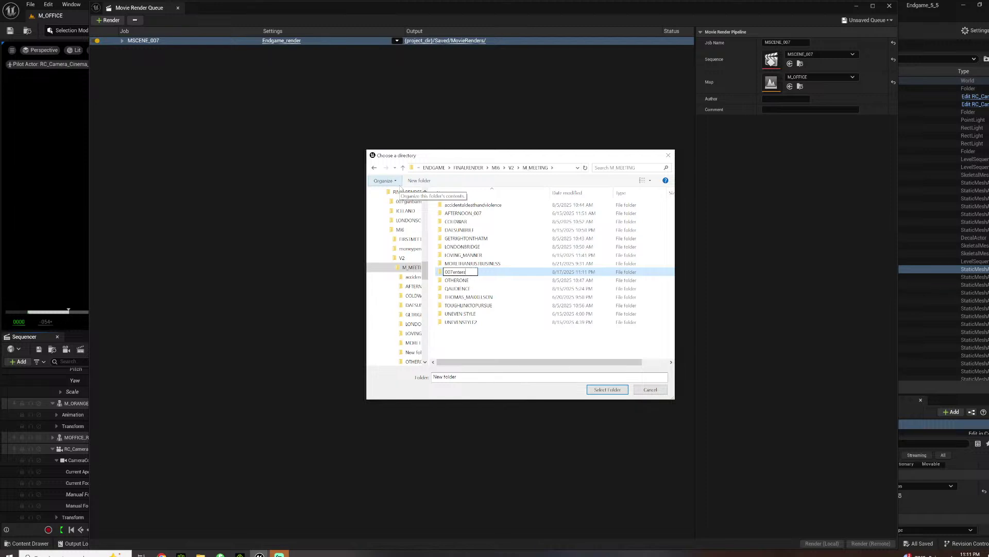
key(Return)
click(608, 389)
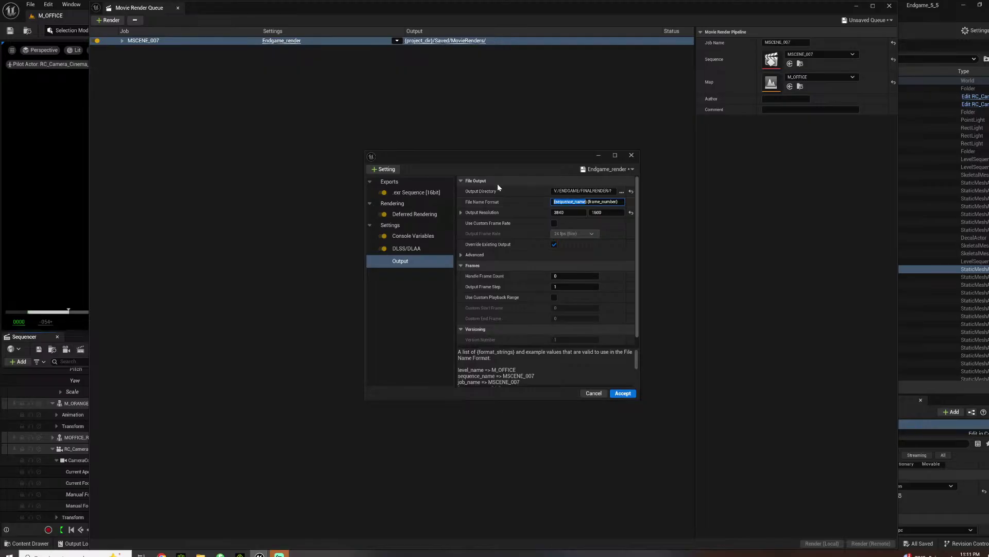
Replace the sequence name token in the file name format with 007enters and accept the output settings
key(BackSpace)
text(007enter)
text(s)
key(Return)
click(631, 394)
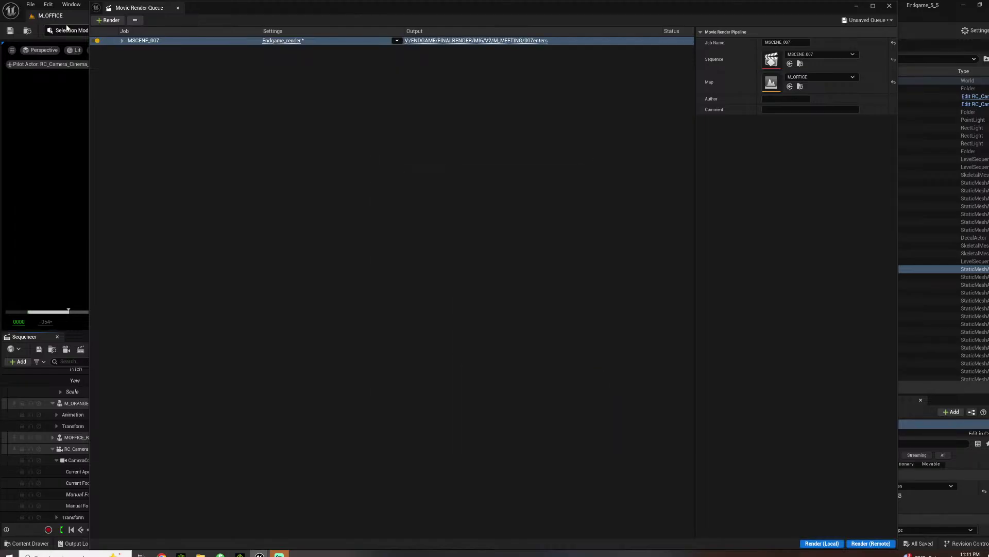
Save all project files and render the MSCENE_007 job locally
click(30, 5)
click(91, 123)
click(813, 544)
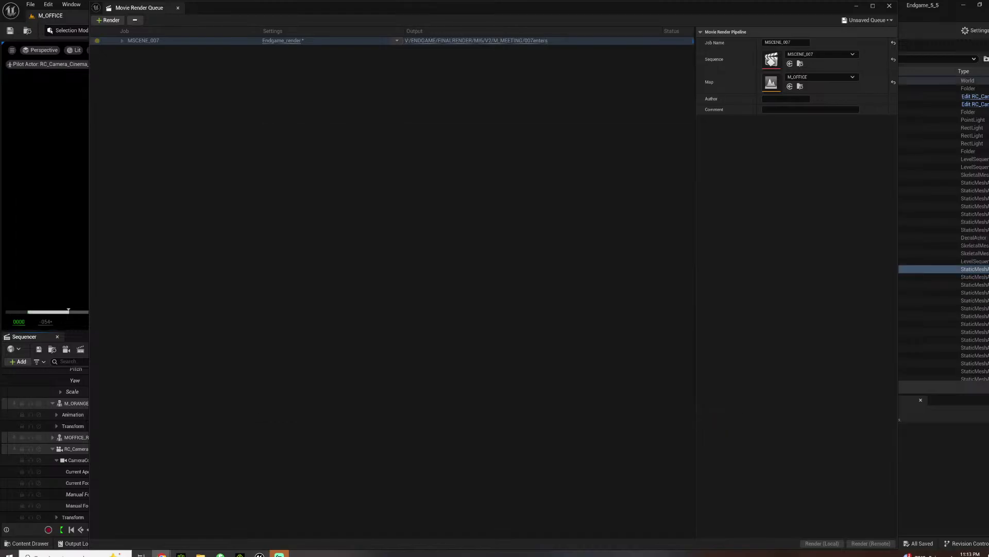
Close the render queue, play back the door entry from frame 100, and close Sequencer
click(890, 6)
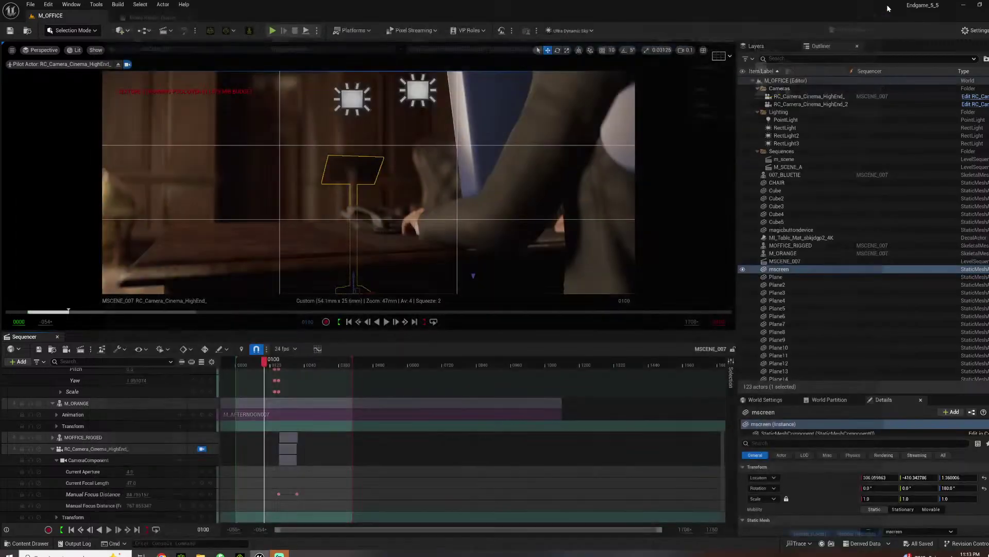
key(space)
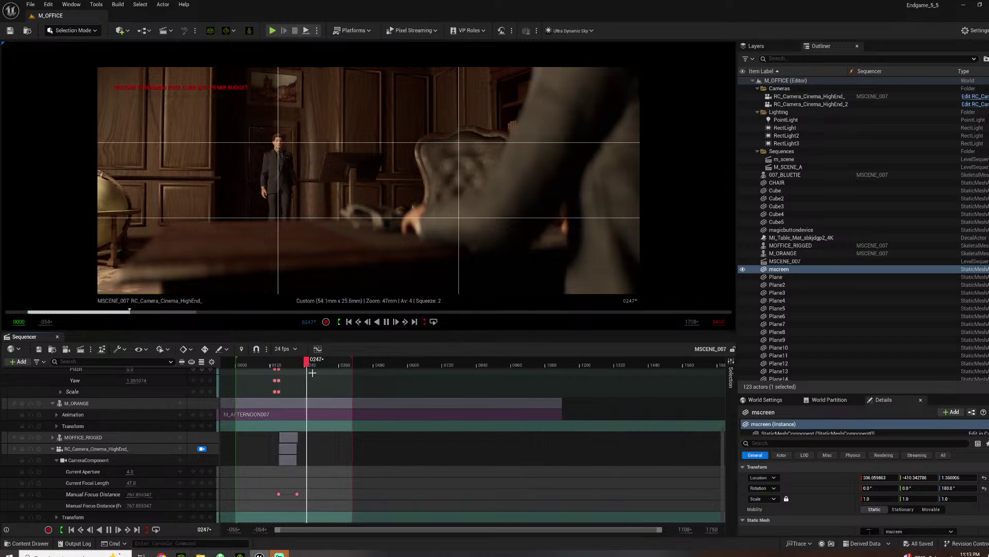
key(space)
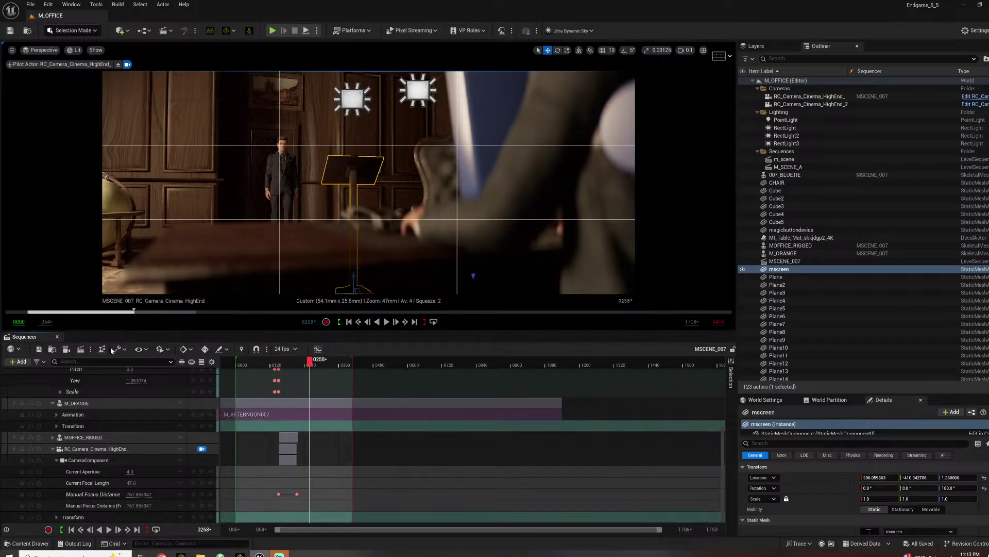
click(57, 336)
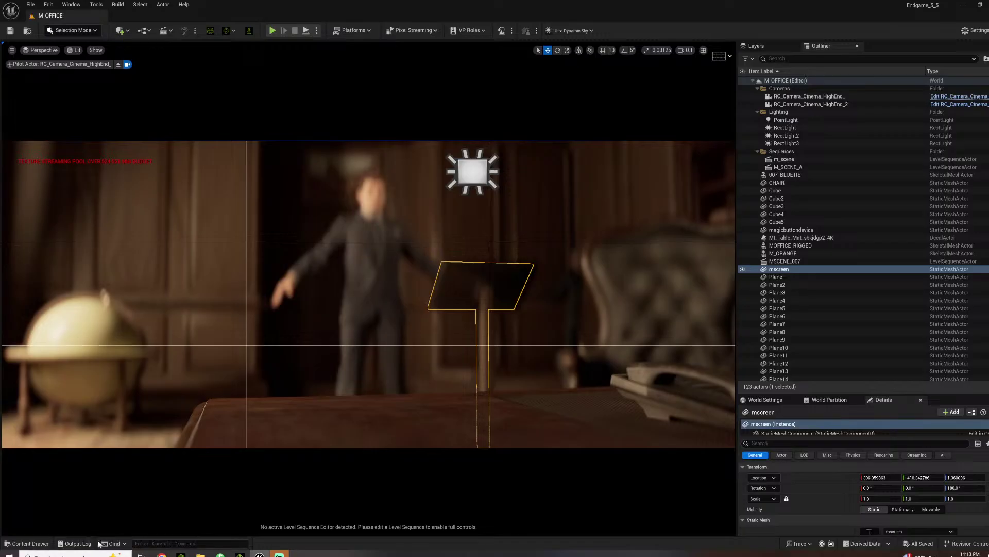
Switch to iClone and delete the stand-in avatar, the office chair and the blue door from the scene
click(239, 553)
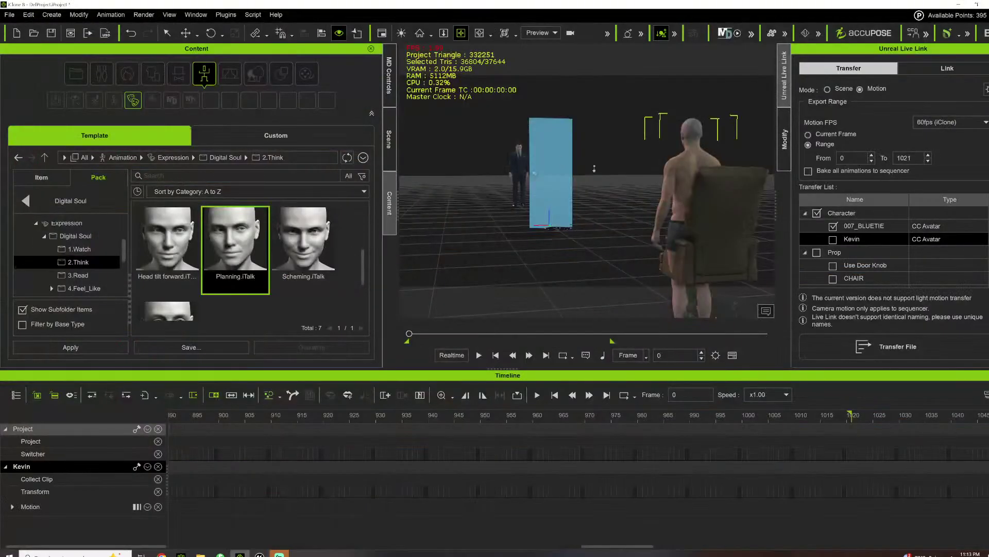
right_drag(633, 167, 668, 191)
key(Delete)
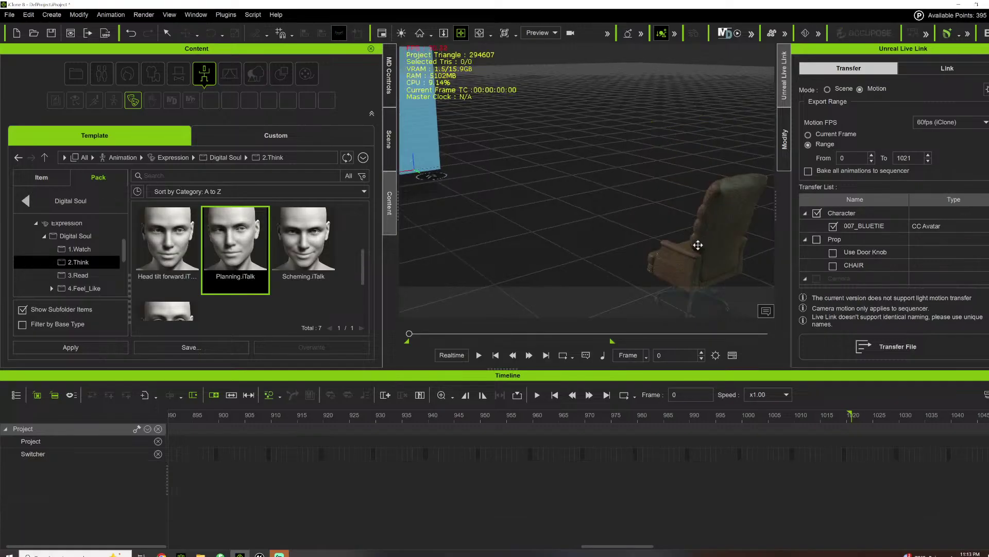
click(690, 242)
key(Delete)
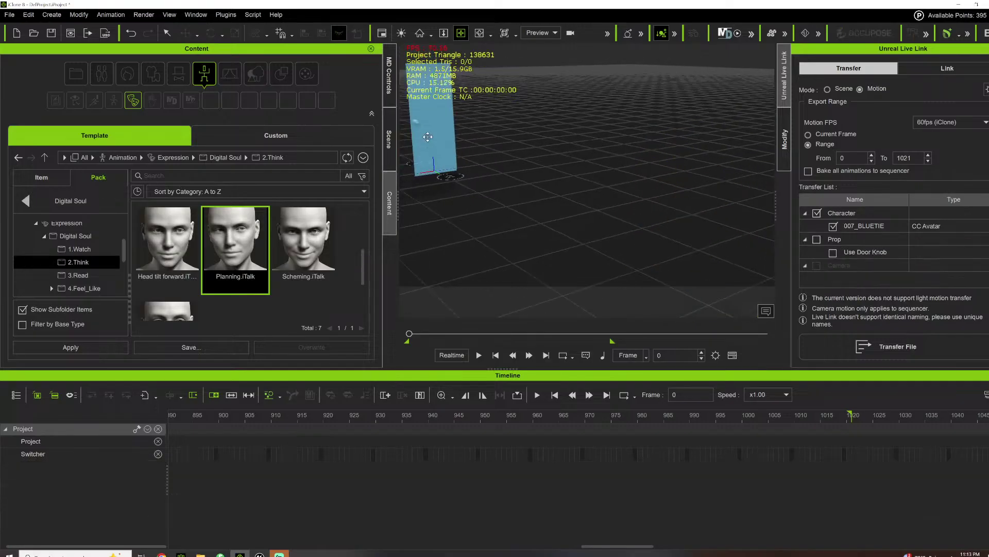
click(428, 137)
right_drag(427, 136, 495, 157)
key(Delete)
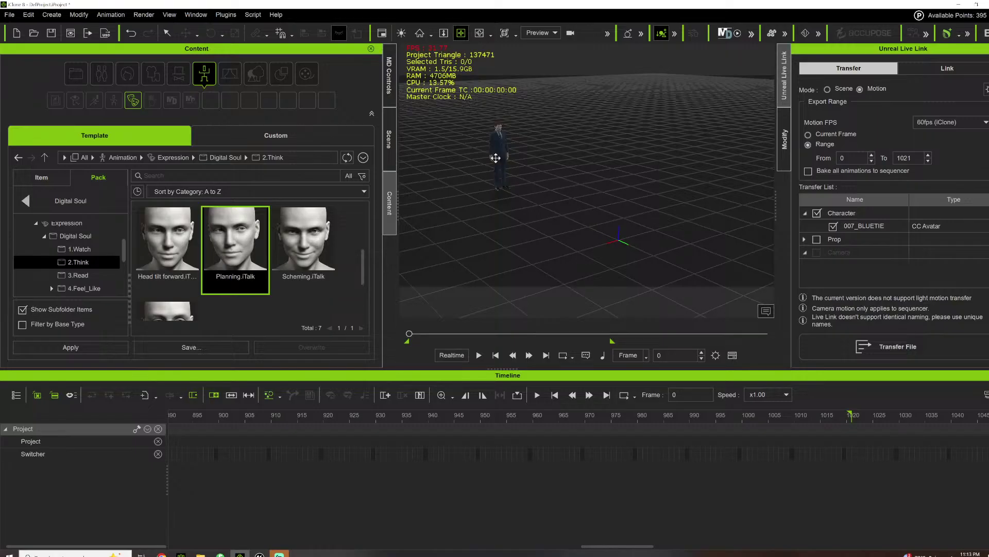
Remove all animation from the 007_BLUETIE character
click(505, 146)
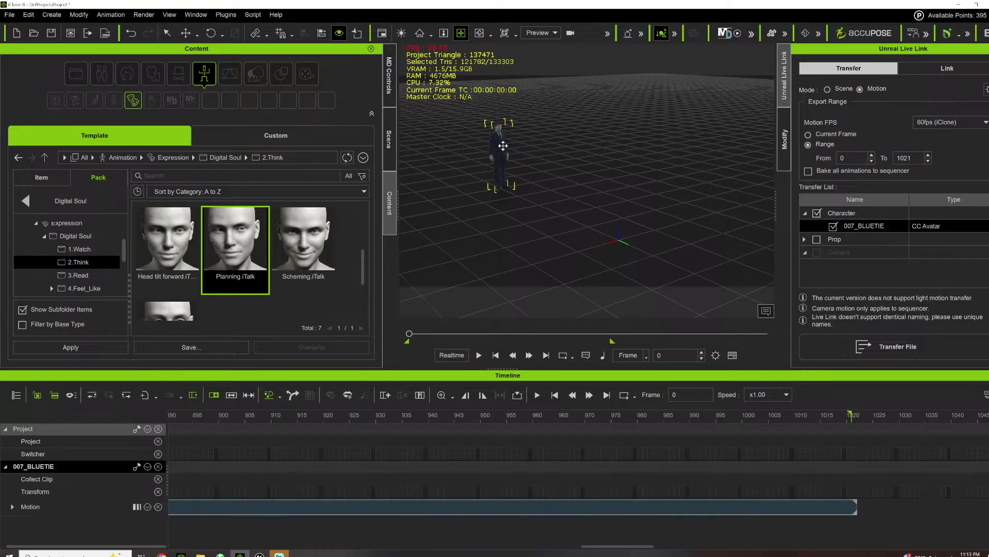
right_click(504, 146)
click(582, 397)
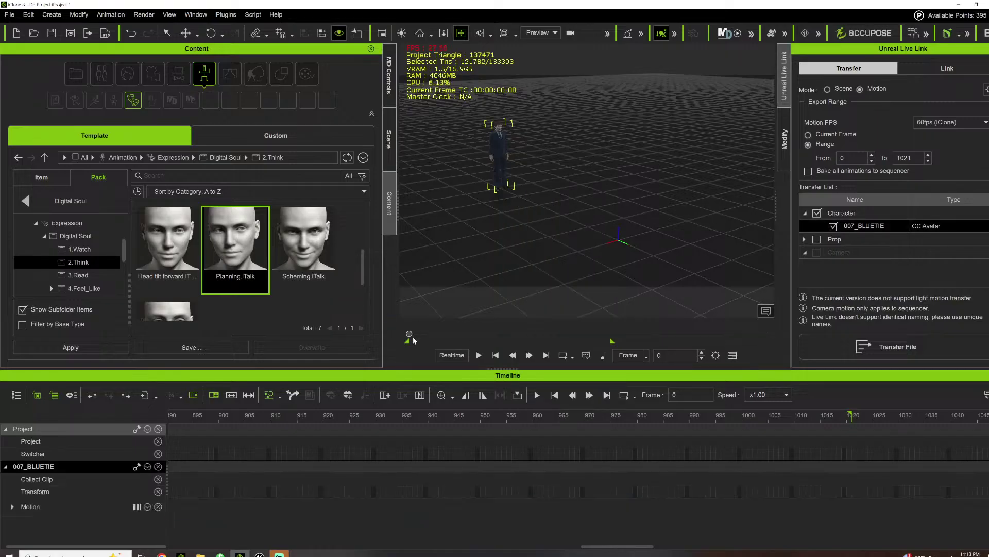
Set the 007_BLUETIE character's Y position to 0 and frame his upper body from the front
click(784, 139)
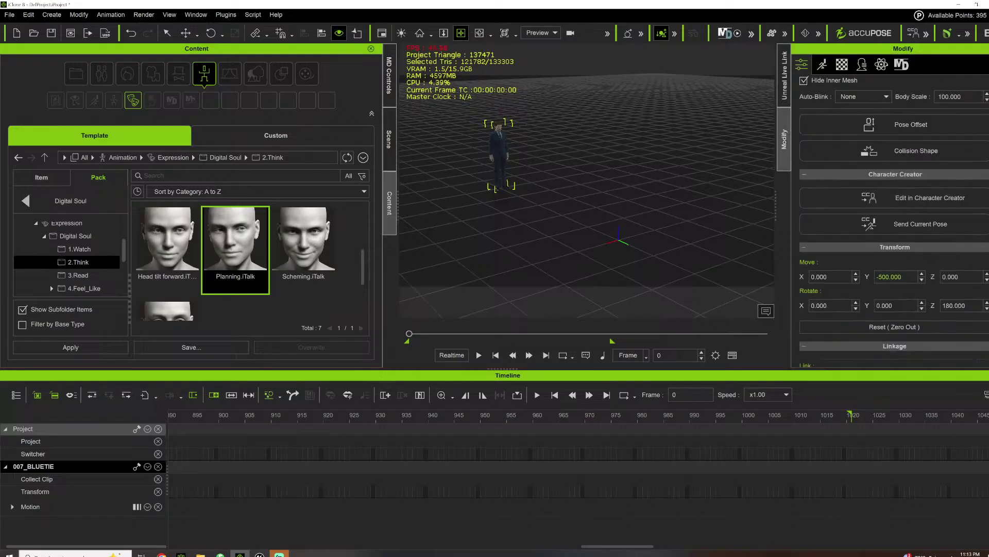
click(896, 277)
text(0)
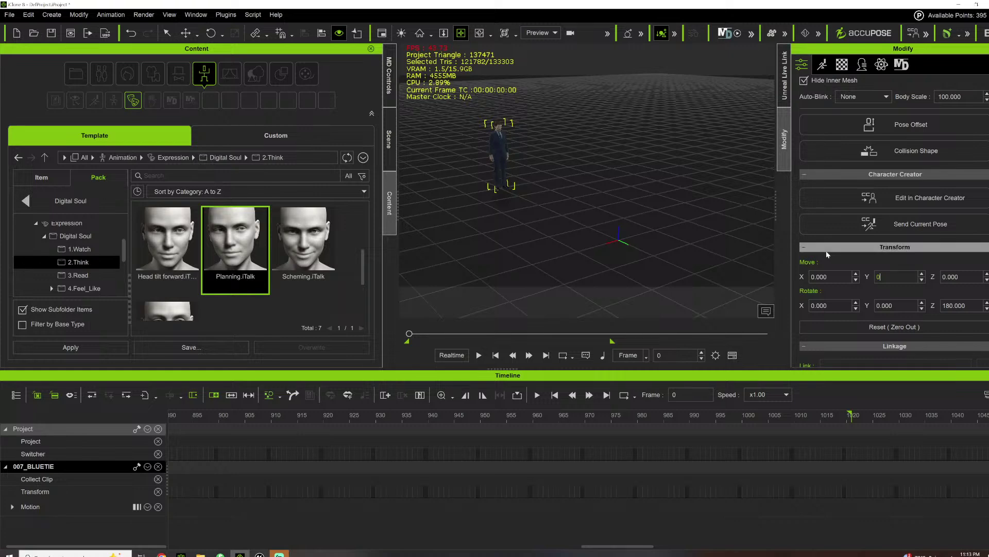
key(Return)
right_drag(604, 159, 595, 148)
scroll(577, 138, up, 3)
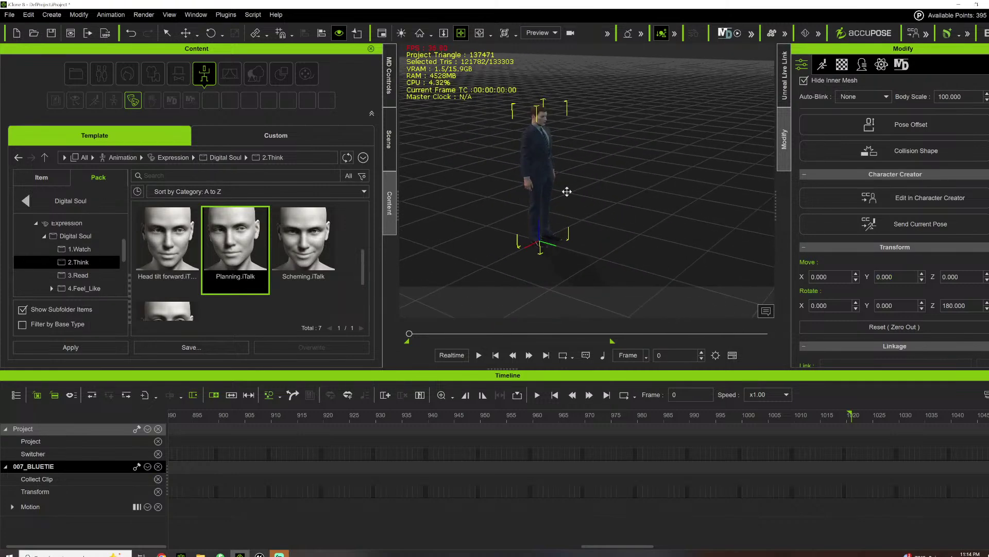
scroll(519, 116, up, 3)
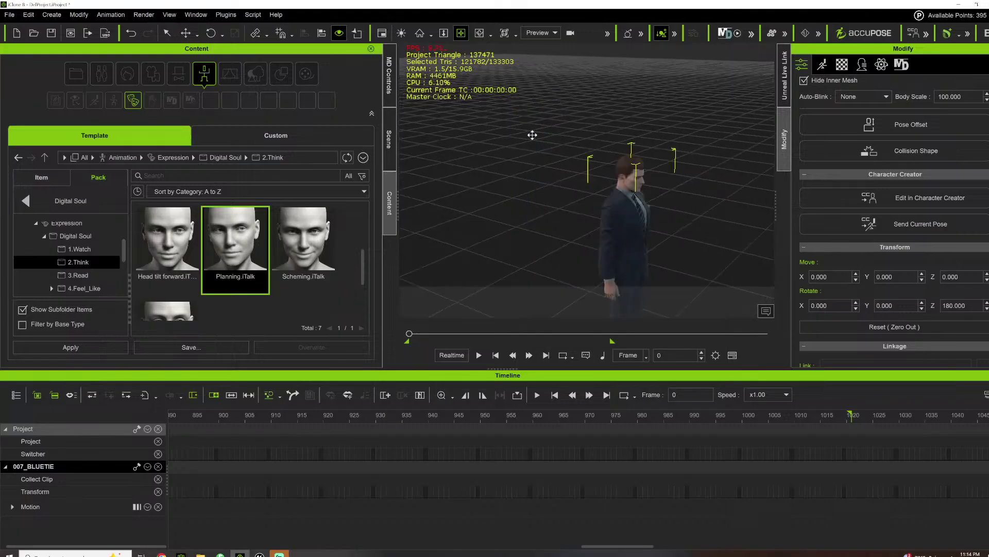
scroll(532, 135, up, 5)
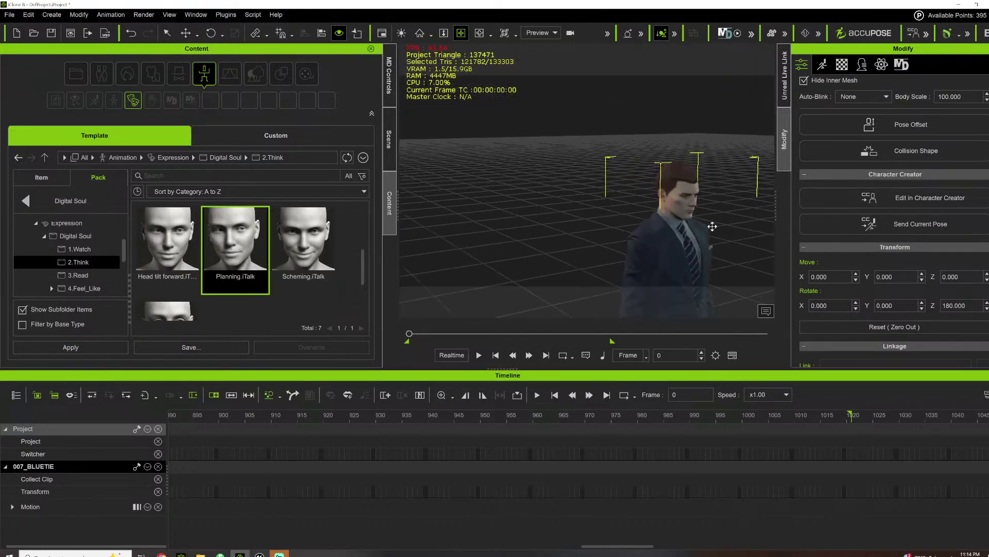
scroll(626, 182, up, 4)
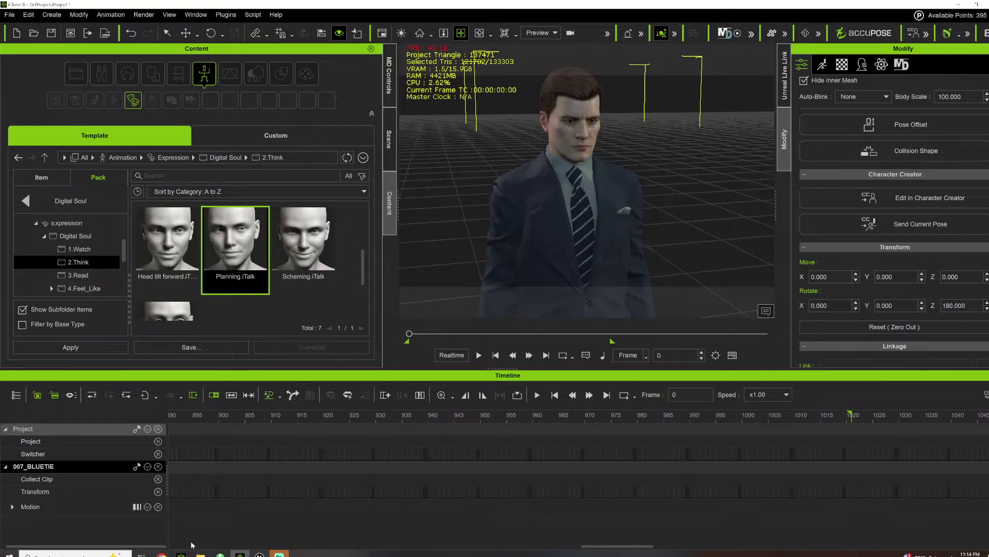
Apply the 007_AFTERNOONSIR motion file from MOTIONPLUS_FINAL's MSCENE, FIRSTMEETING, 007 folder to the 007_BLUETIE character
click(200, 554)
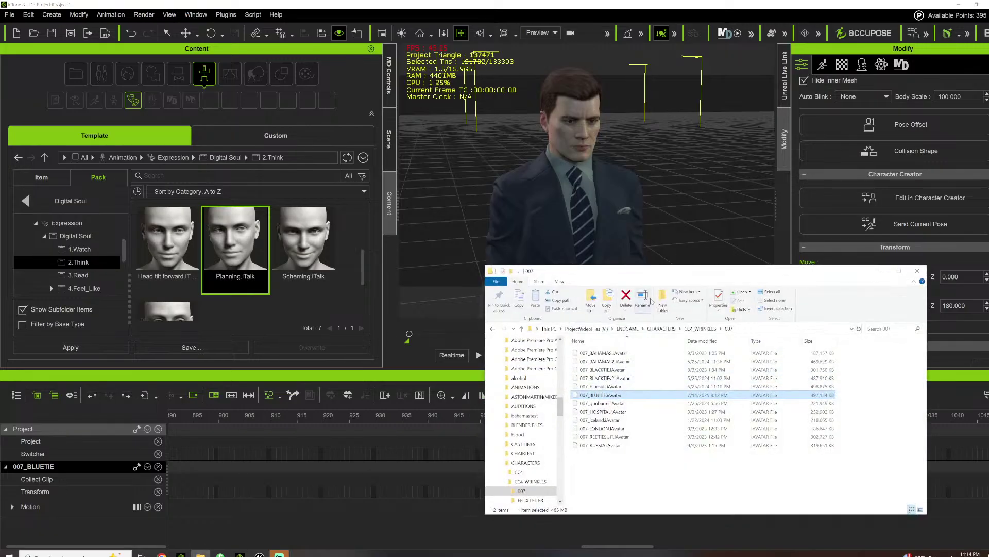
click(627, 329)
scroll(618, 422, down, 2)
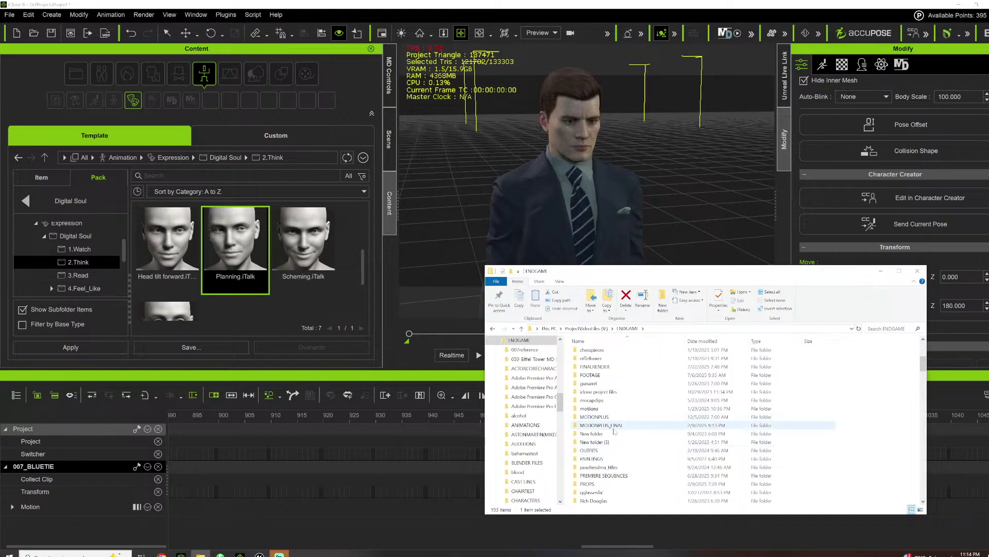
double_click(614, 426)
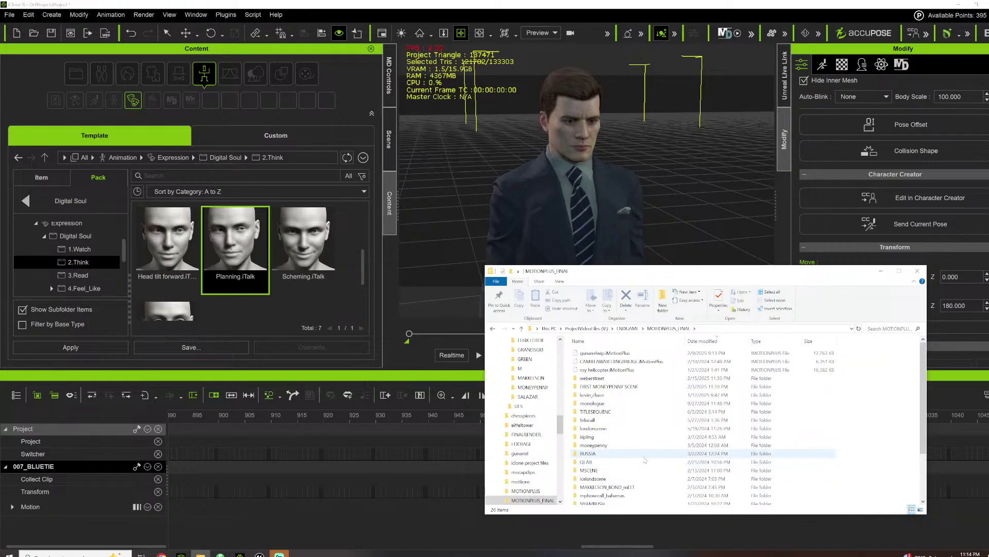
double_click(608, 470)
double_click(598, 354)
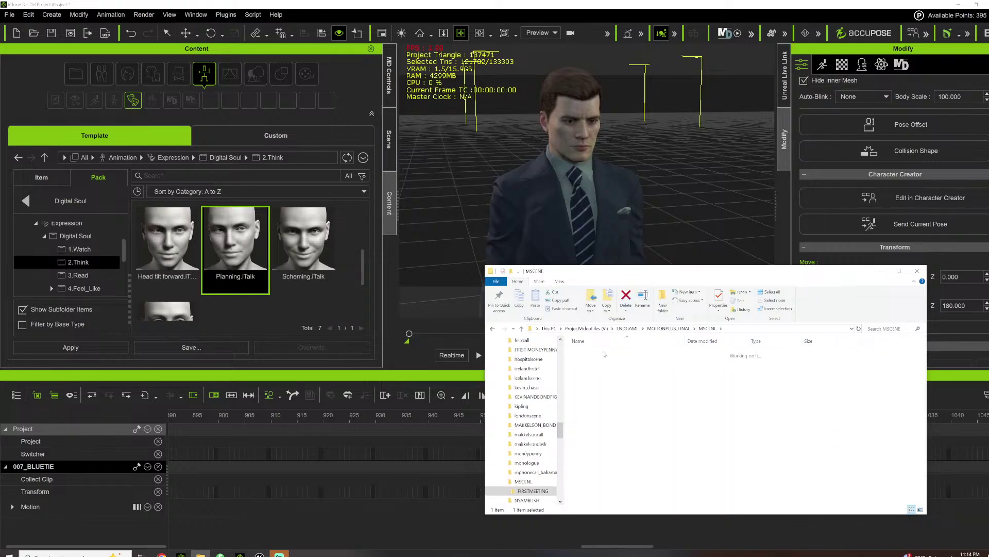
double_click(592, 353)
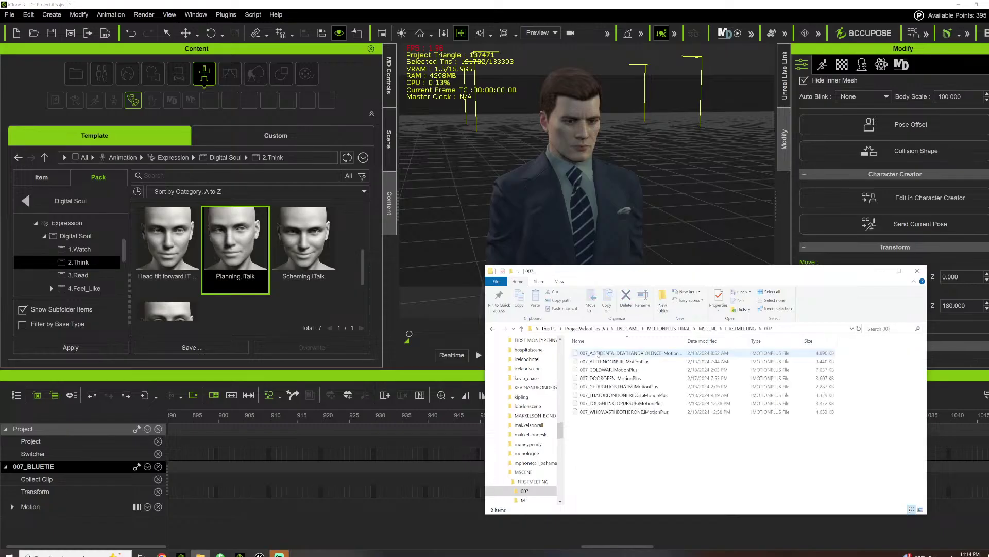
drag(613, 360, 590, 211)
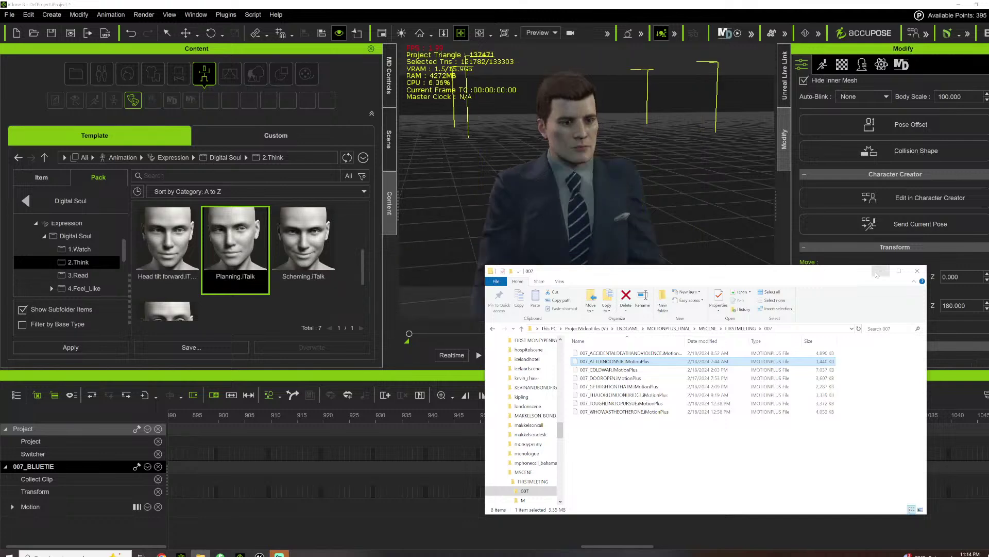
Close the file browser window and play back the 007_AFTERNOONSIR motion on the 007_BLUETIE character
click(917, 272)
key(space)
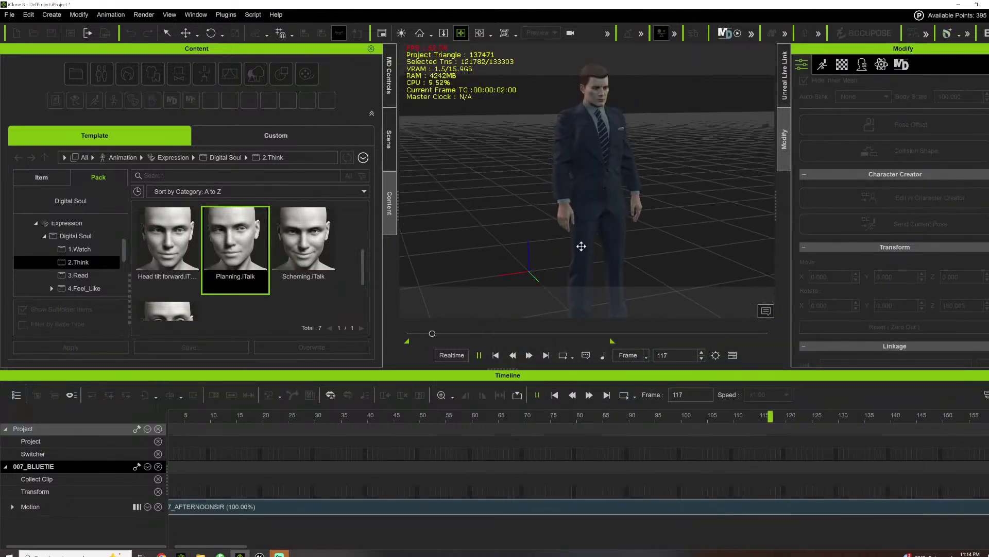
key(space)
click(425, 333)
right_drag(551, 223, 483, 279)
key(space)
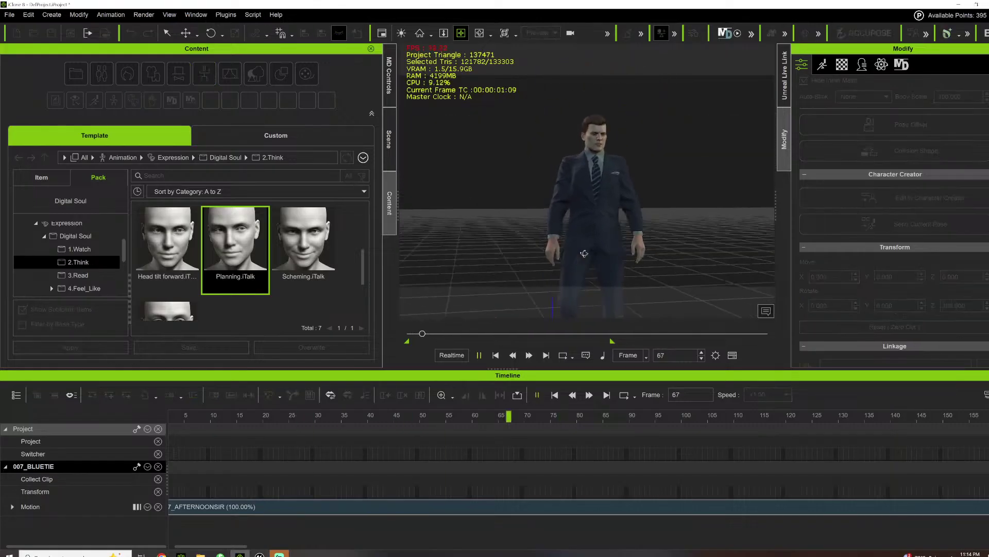
key(space)
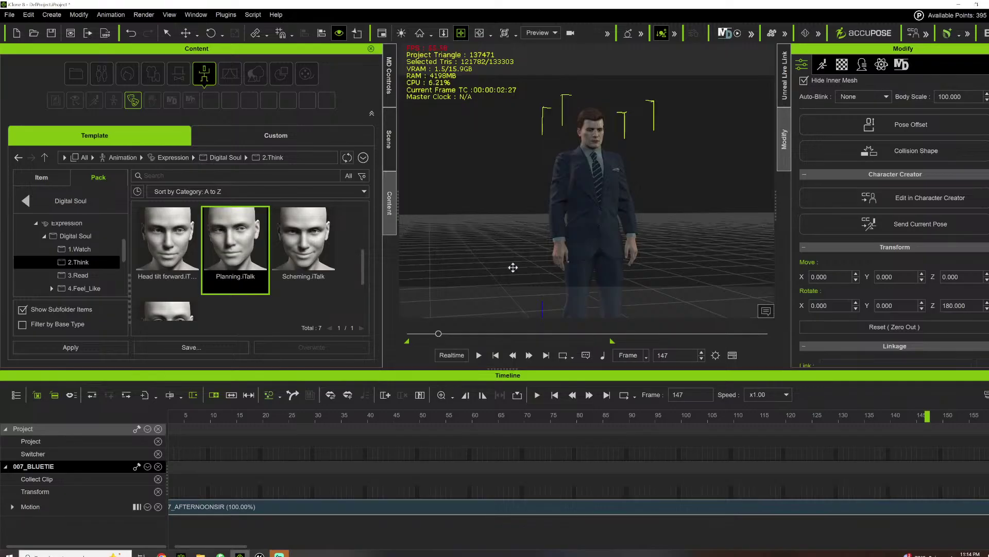
Replay the motion from frame 0 with the character's whole body in view to check his steps and stance
drag(423, 335, 404, 335)
right_drag(455, 260, 662, 236)
scroll(652, 240, down, 2)
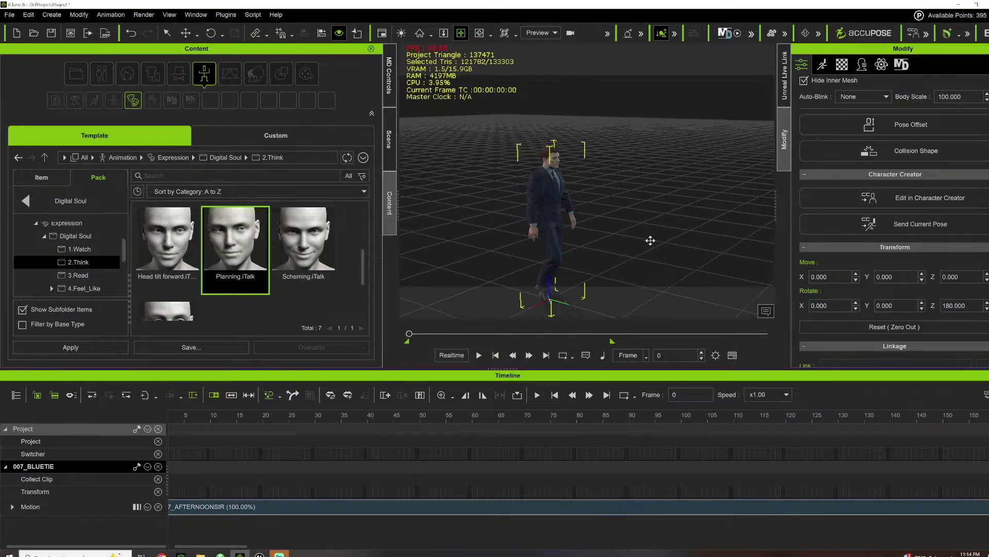
drag(651, 240, 529, 170)
right_drag(529, 171, 504, 208)
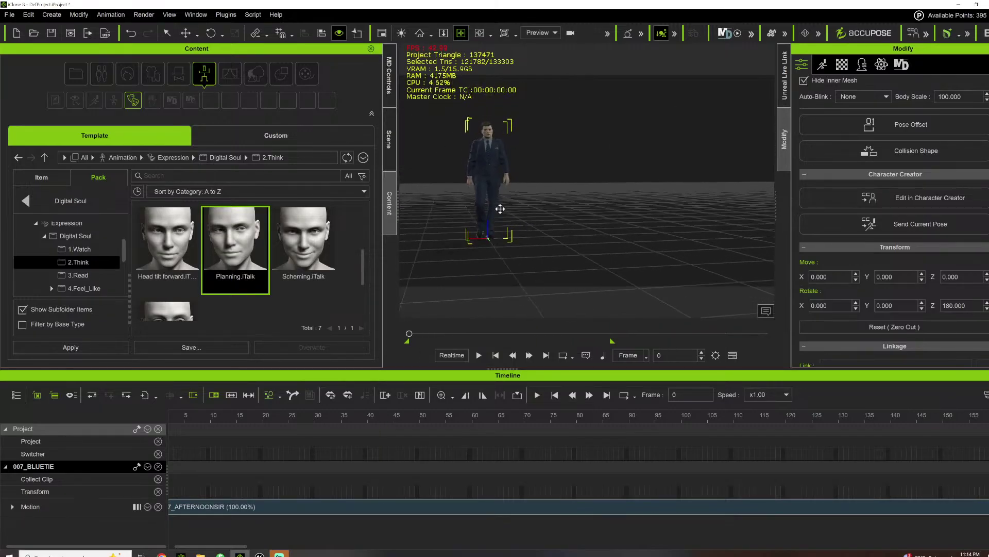
key(space)
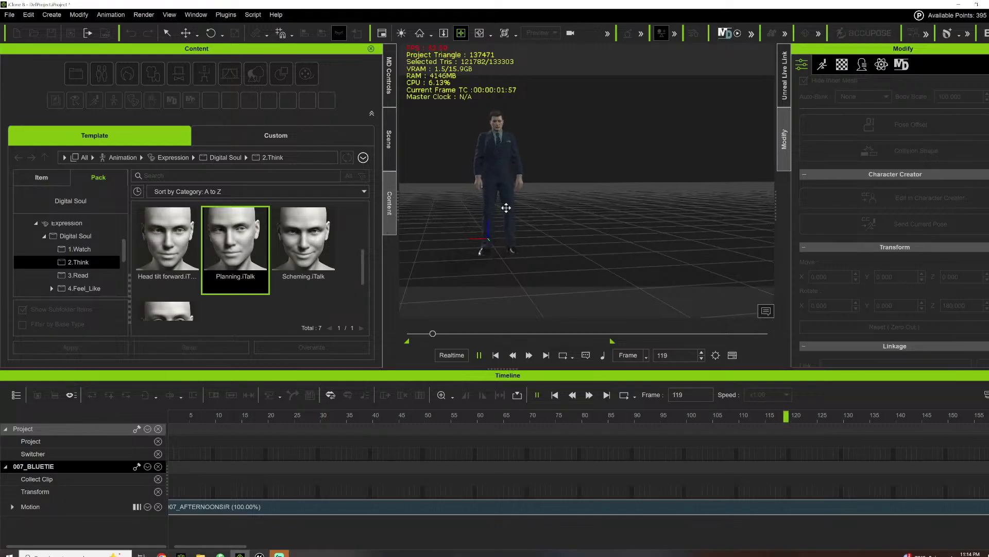
key(space)
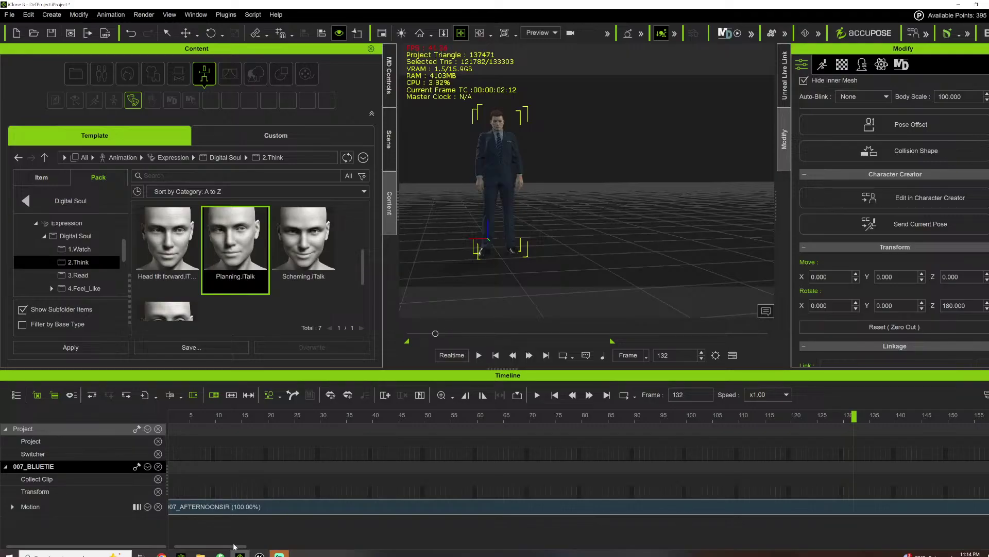
Set the project's end frame to 266, at the end of the motion clip, and return to frame 0 with his upper body framed
drag(234, 546, 323, 547)
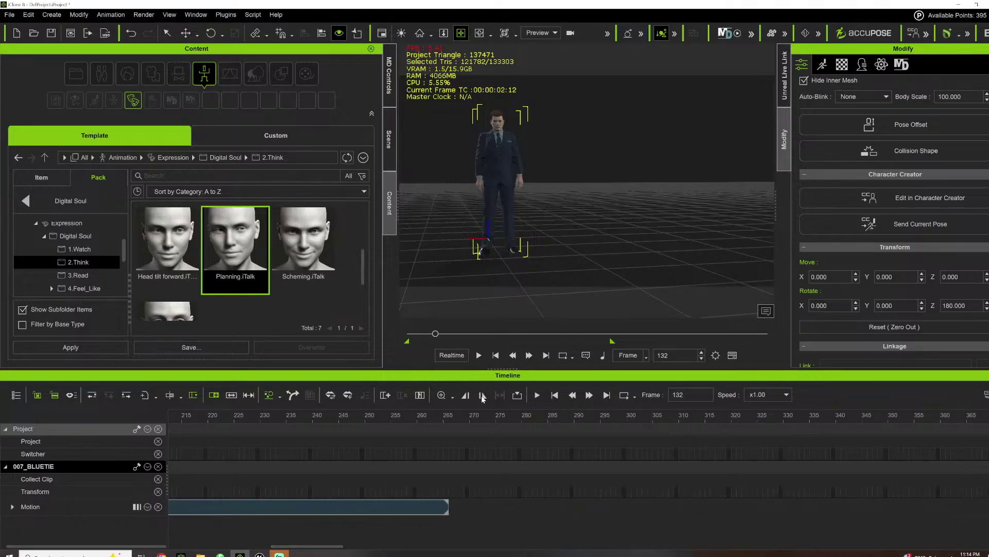
click(453, 416)
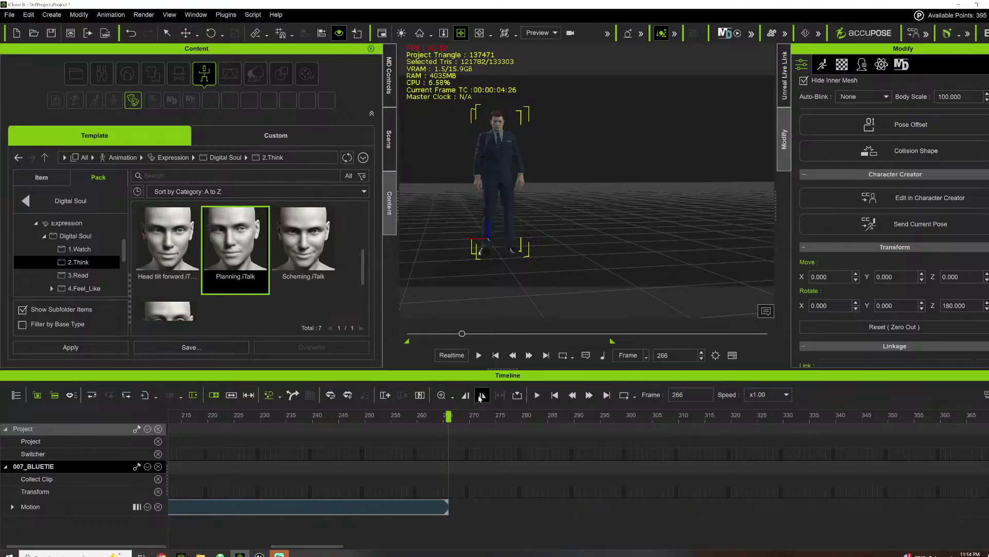
click(464, 335)
drag(427, 336, 407, 336)
drag(518, 148, 737, 219)
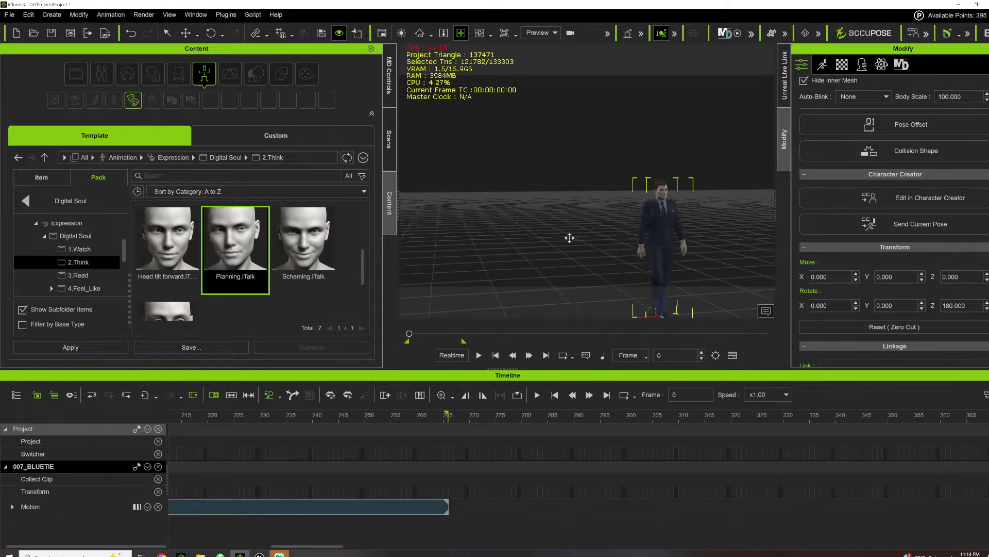
scroll(570, 238, up, 5)
right_drag(696, 226, 612, 213)
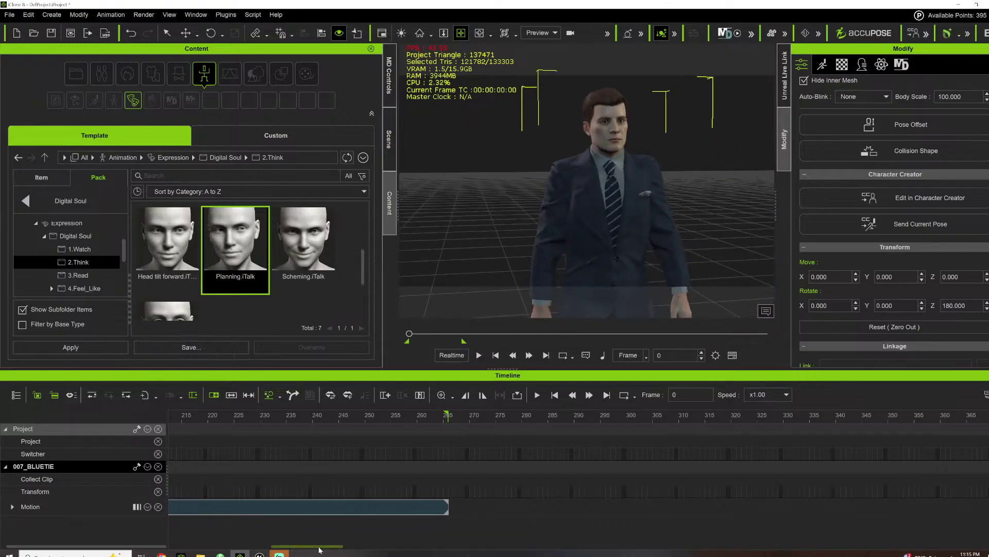
Run Motion Modifier on the 007_AFTERNOONSIR clip in the 007_BLUETIE character's Motion track
click(193, 546)
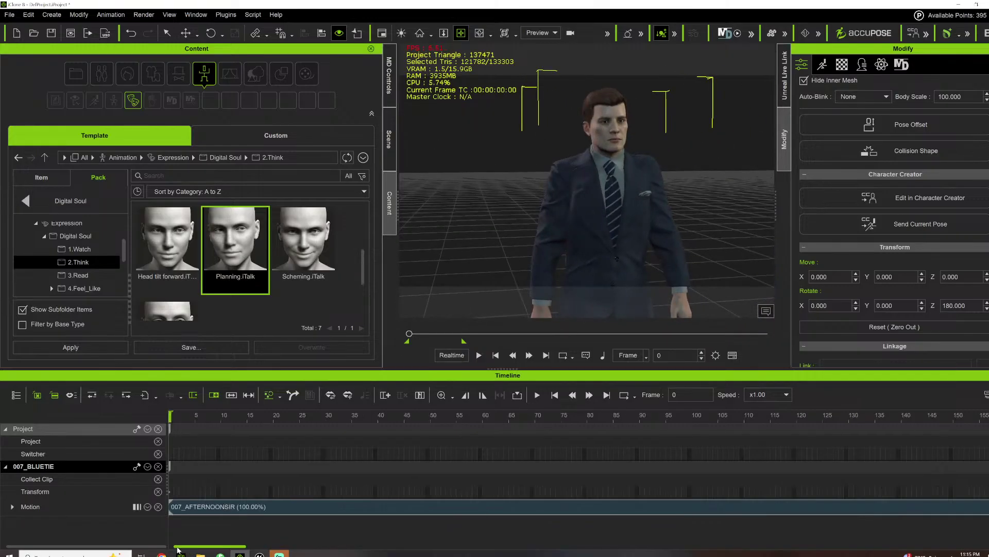
right_click(176, 507)
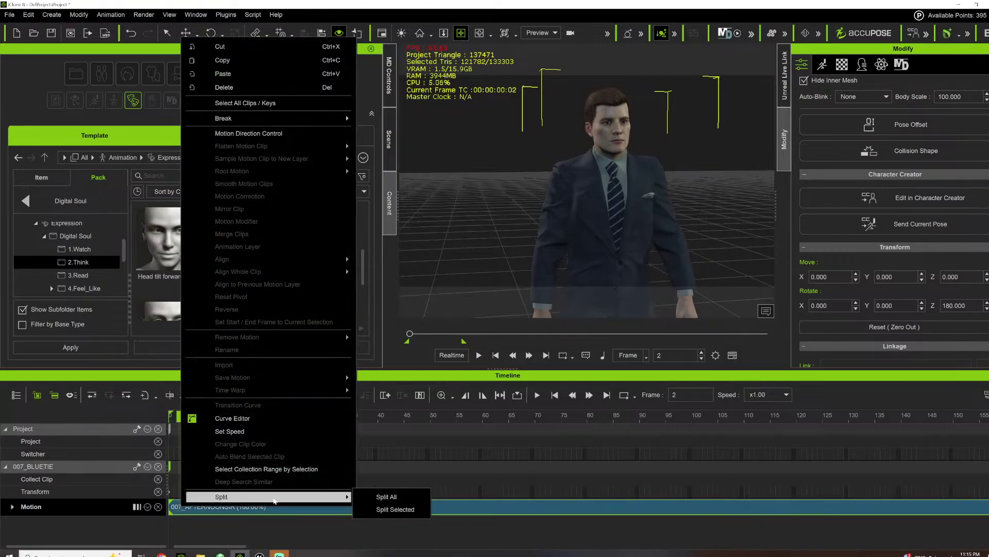
click(94, 522)
click(12, 506)
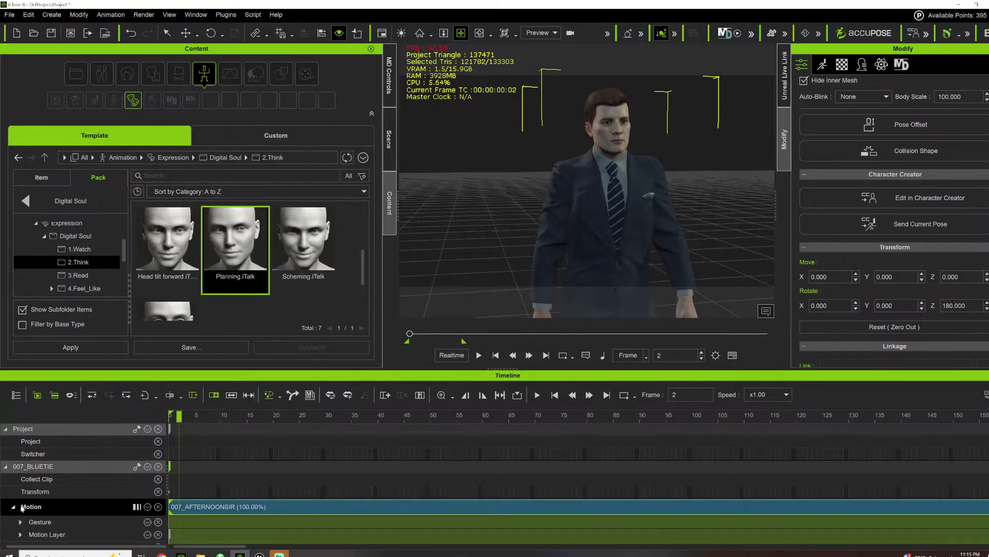
right_click(201, 507)
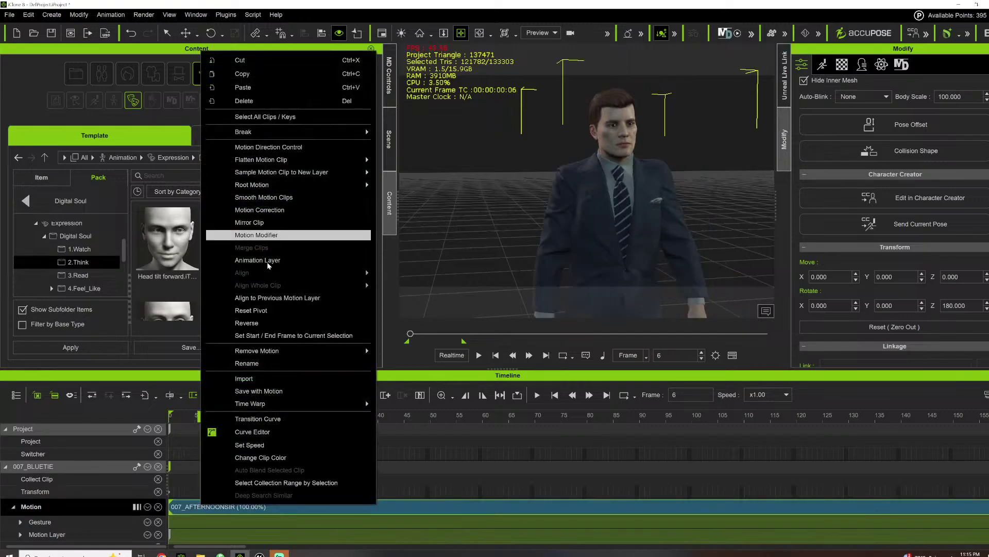
click(289, 235)
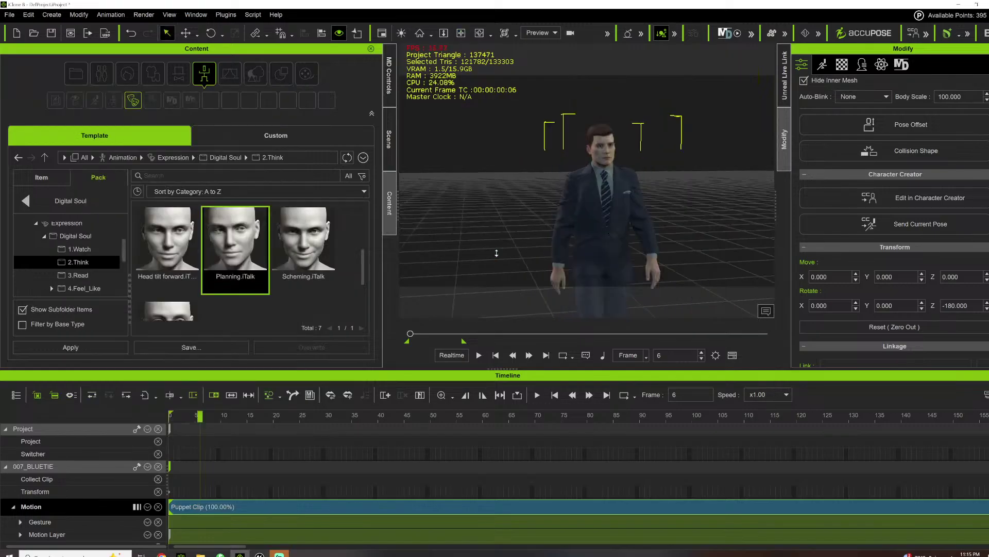
Play back the modified motion on the character and return to frame 0
key(space)
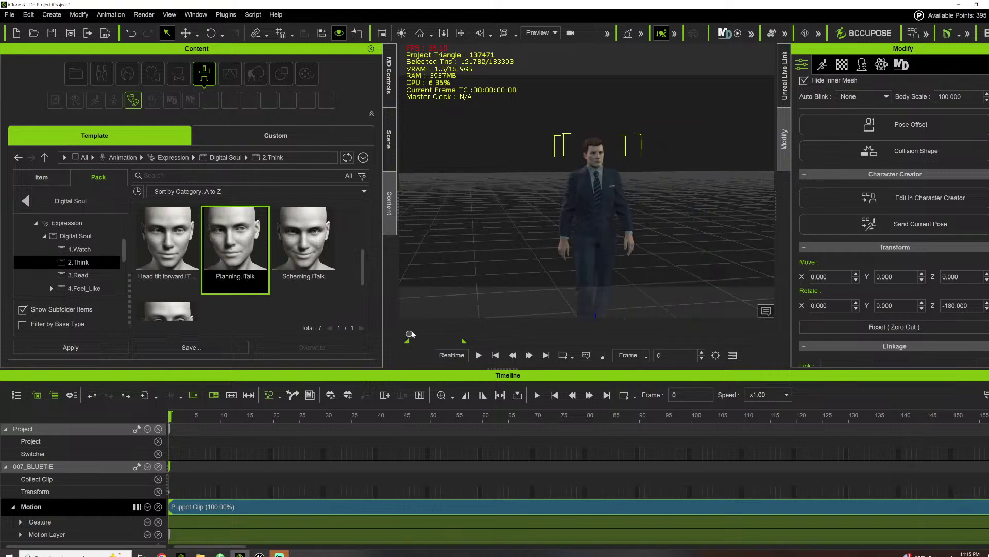
key(space)
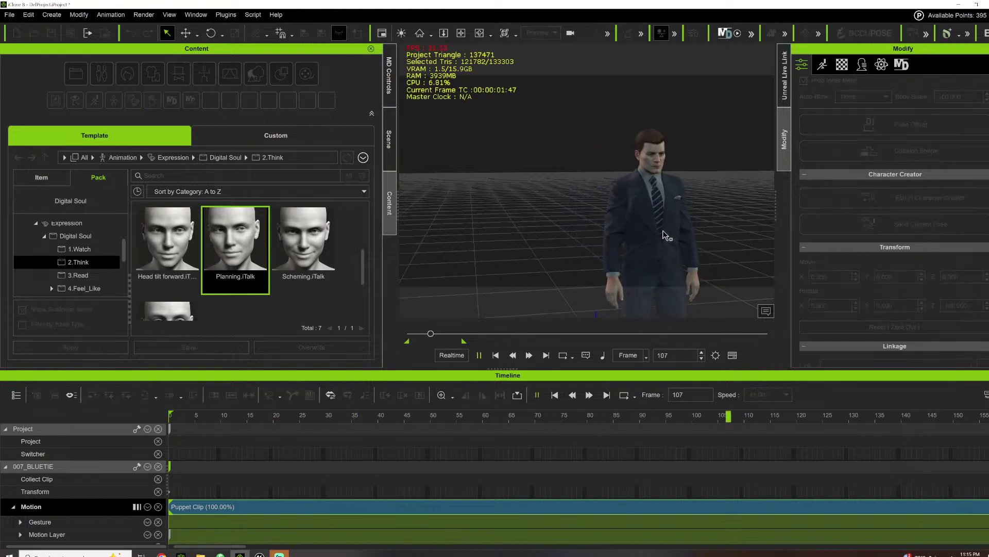
key(space)
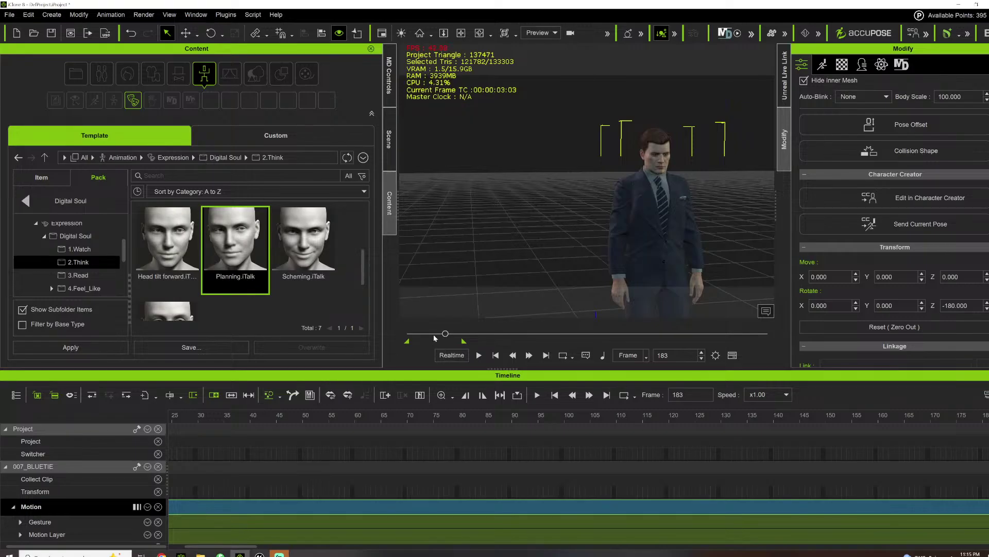
key(space)
key(space)
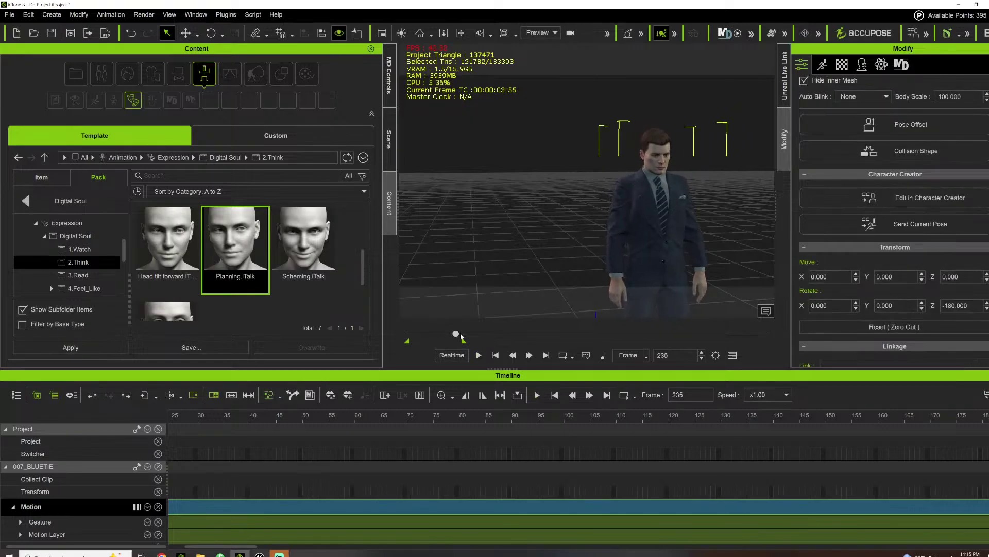
drag(457, 334, 409, 335)
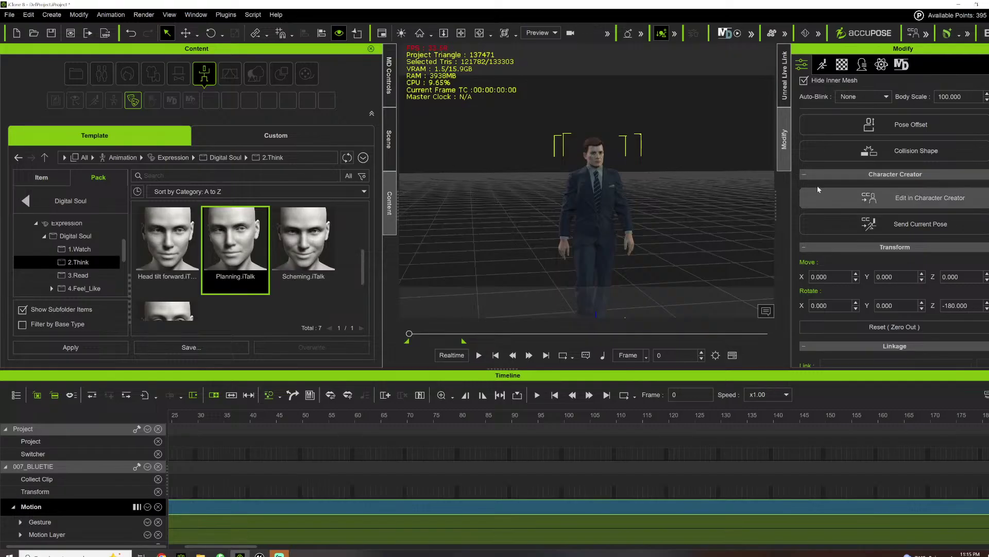
Transfer the 007_BLUETIE motion, frames 0 to 266 at 60 fps, through Unreal Live Link and switch to Unreal Engine
click(786, 91)
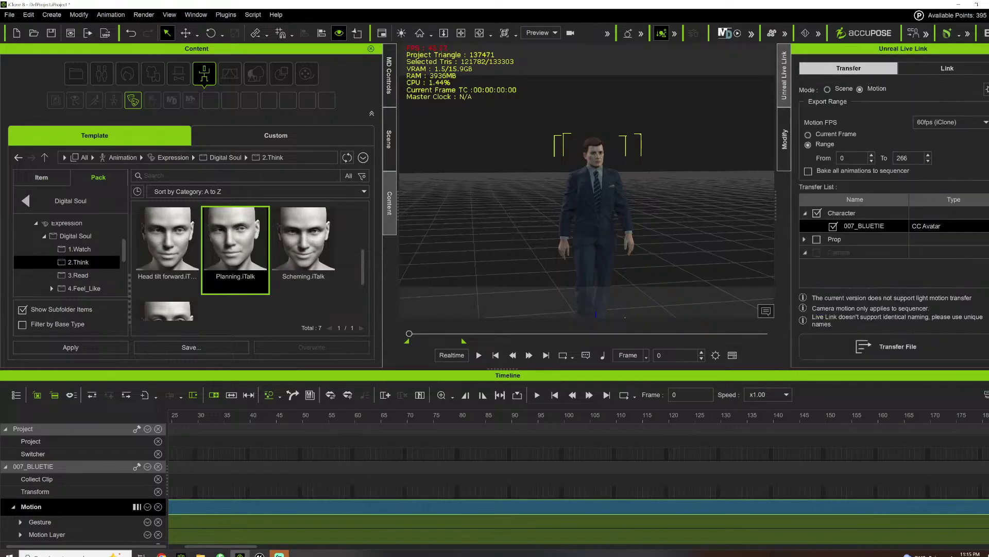
click(260, 554)
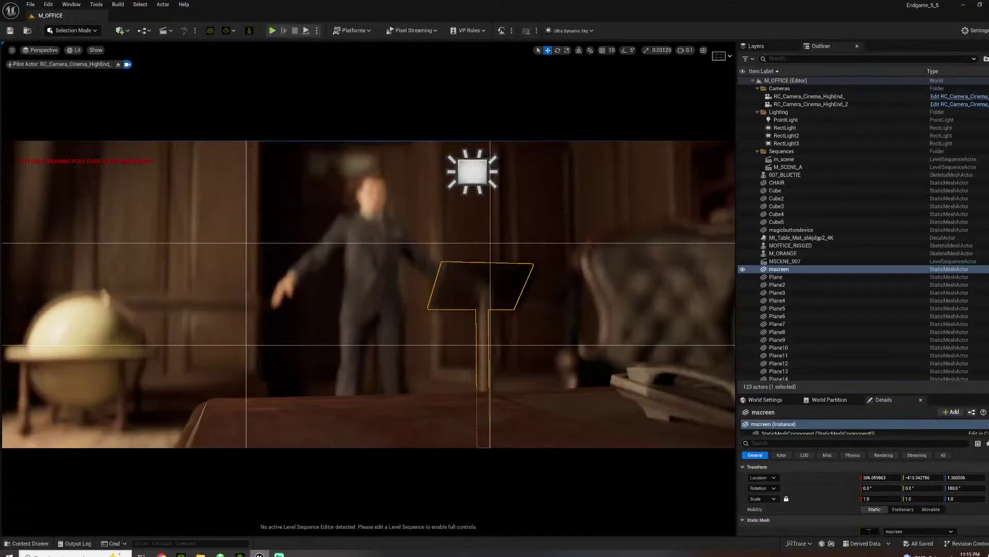
key(alt+Tab)
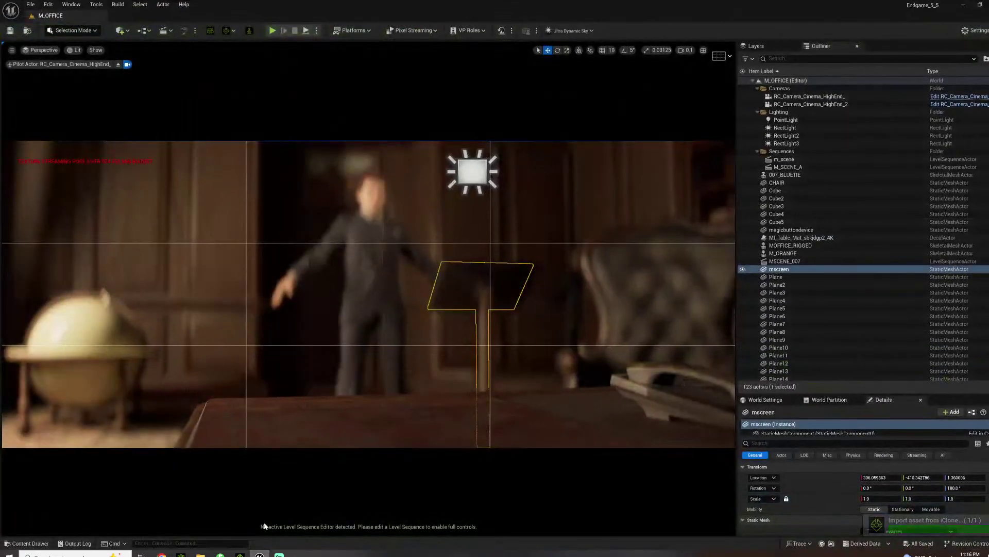
Locate and select the 007_BLUETIE_2025_08_17_23_15_44 animation in RLContent's 007_BLUETIE Motion folder, then close the content browser
click(29, 542)
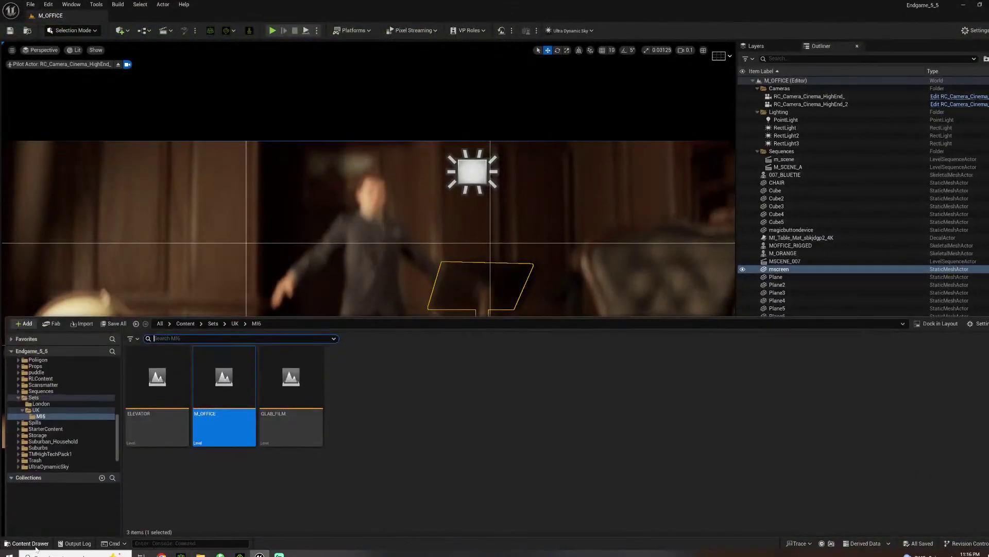
scroll(56, 400, up, 2)
click(41, 403)
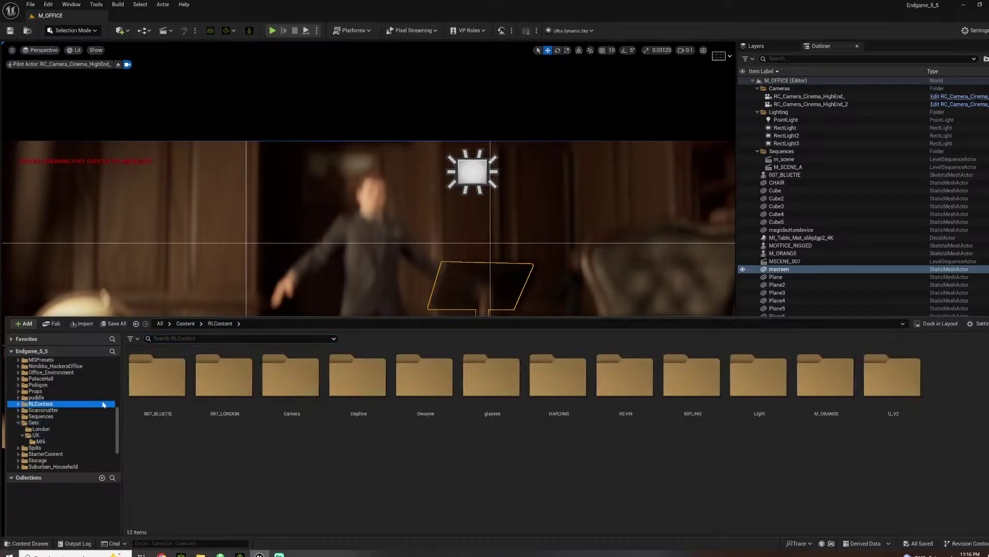
double_click(180, 388)
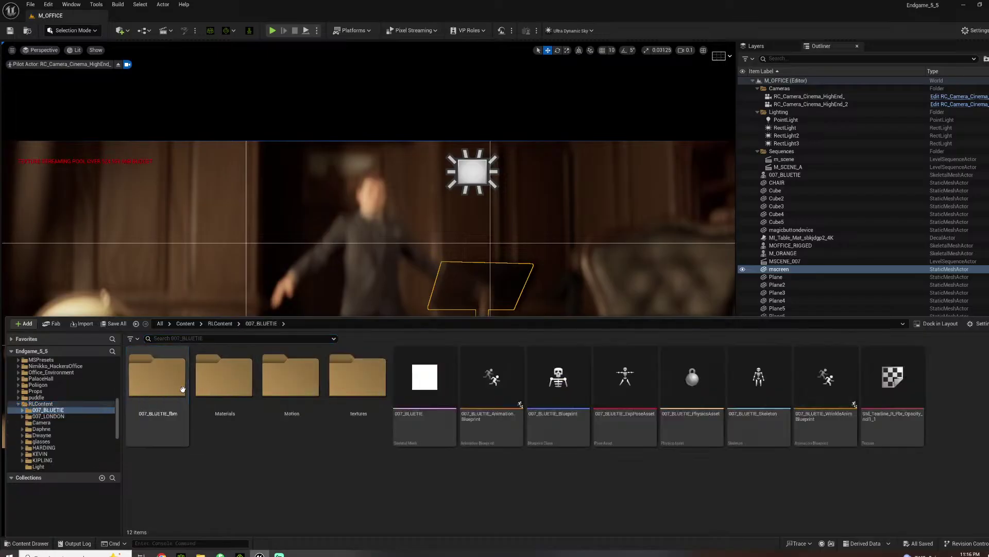
double_click(301, 378)
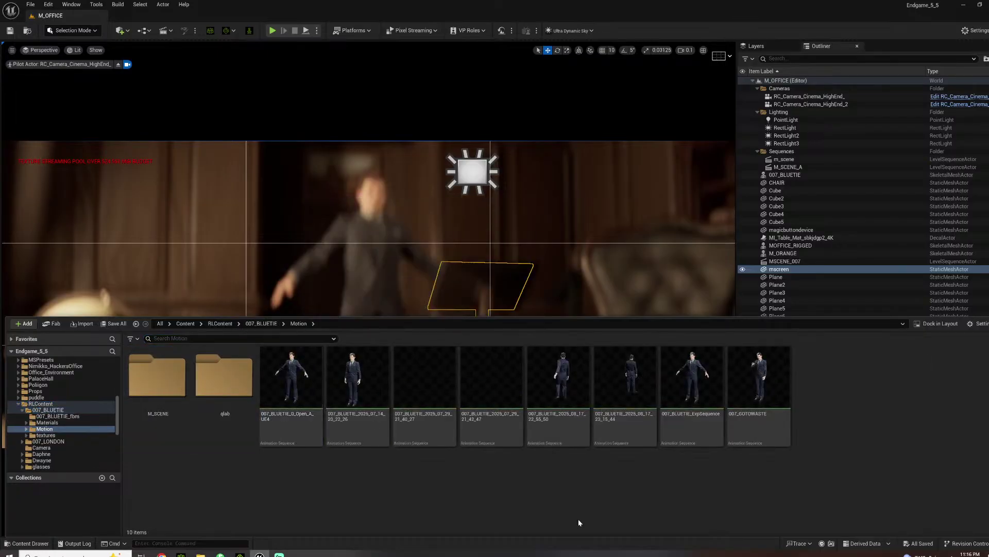
click(625, 386)
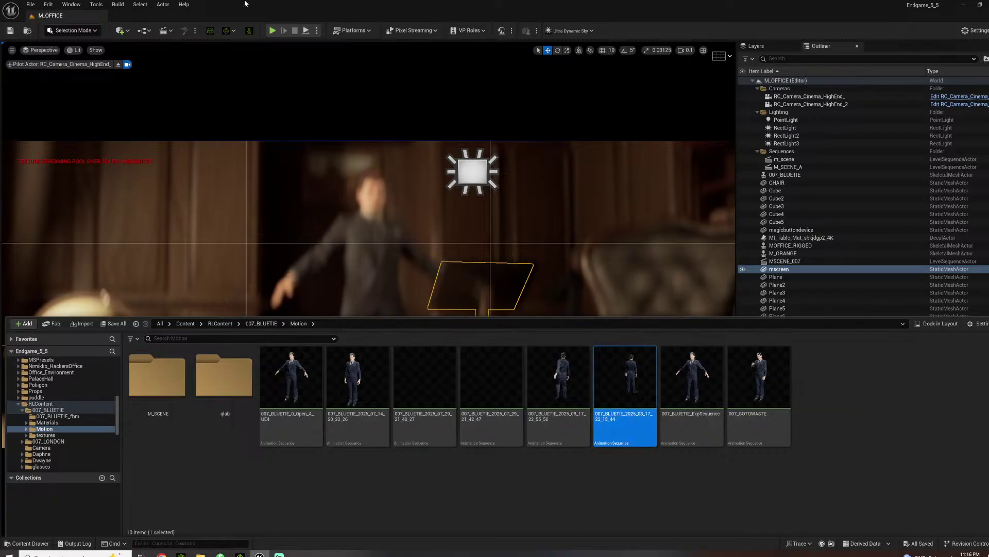
click(377, 206)
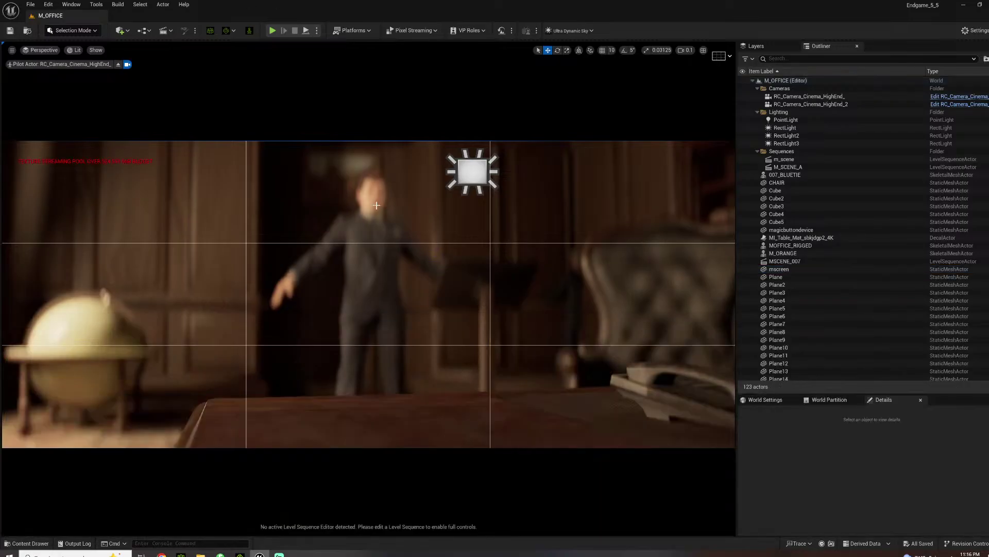
Open the MSCENE_007 level sequence and delete the 007_BLUETIE character's animation clip and Transform track
click(163, 31)
click(210, 108)
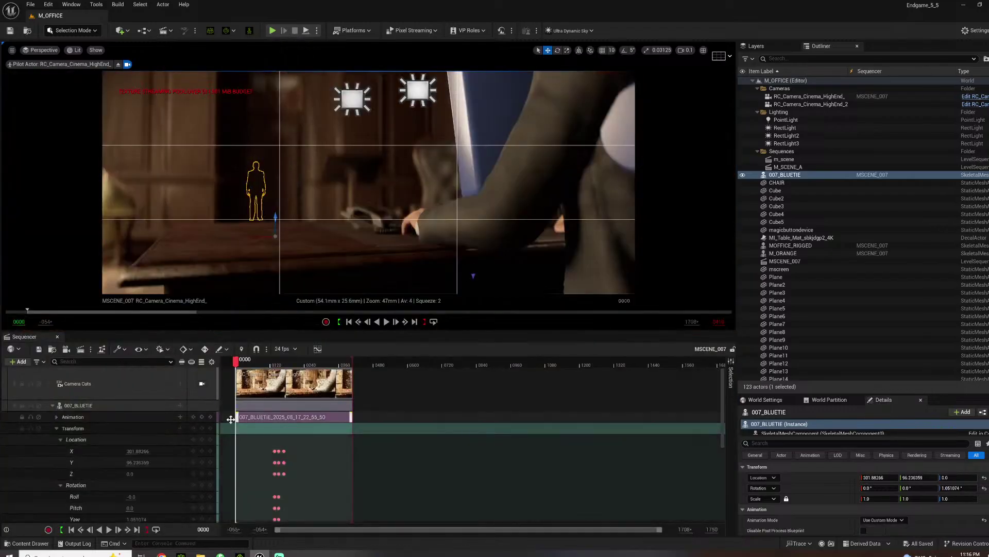
click(290, 412)
key(Delete)
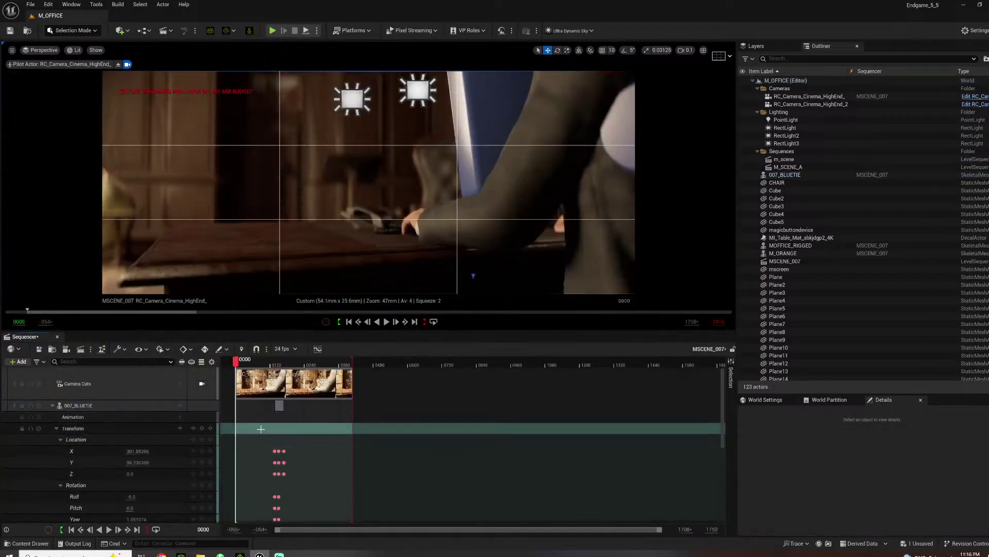
click(179, 430)
key(Delete)
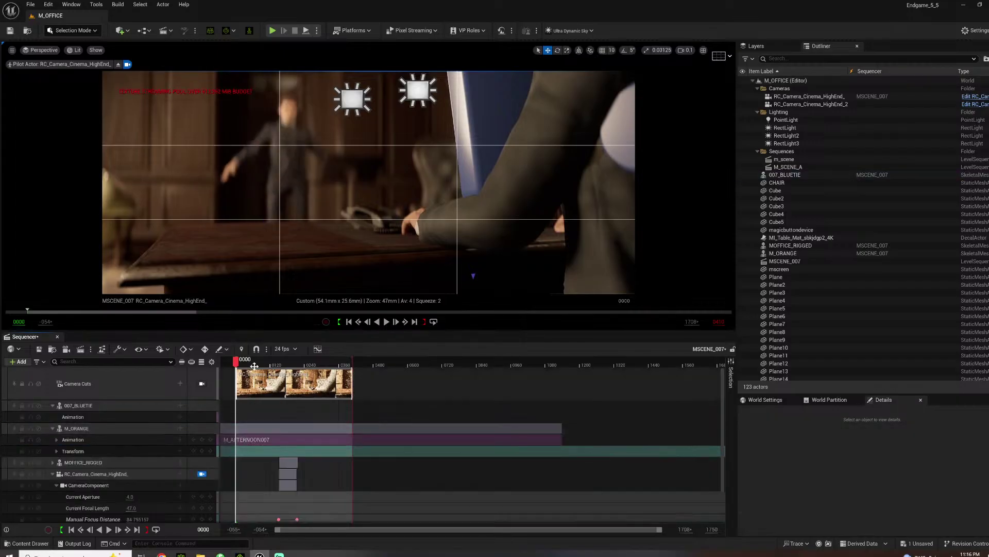
Select 007_BLUETIE and add its newly transferred animation to the character's Animation track at frame 0
click(283, 165)
click(298, 168)
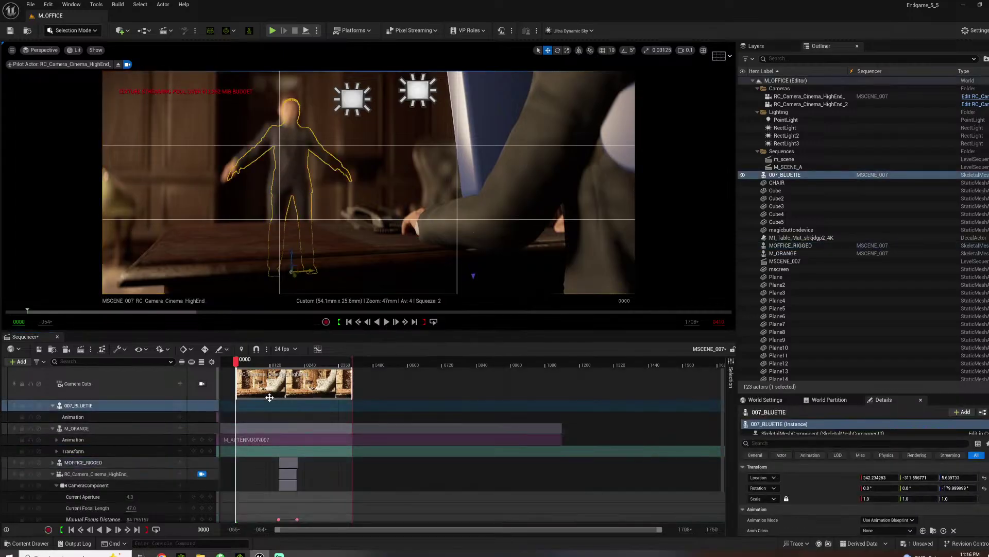
click(181, 415)
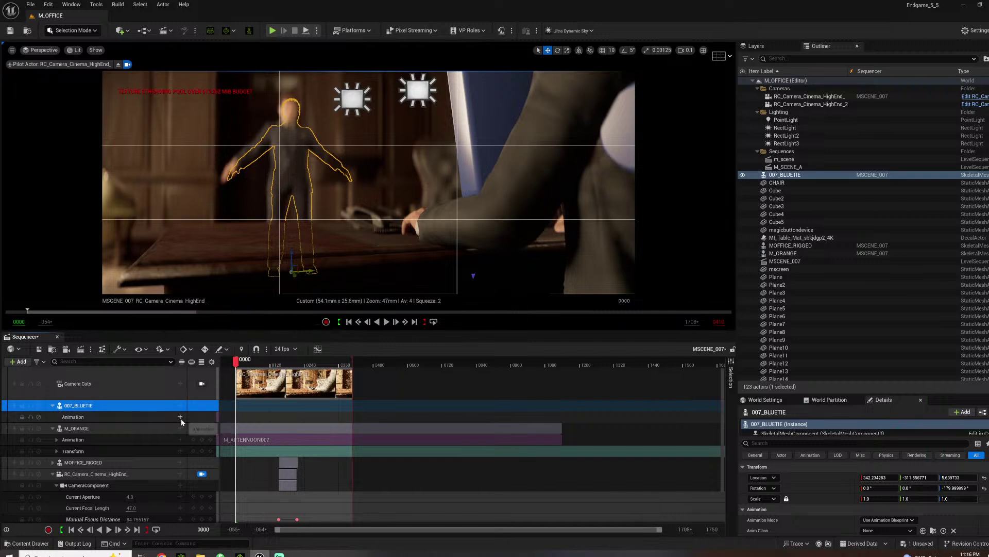
click(180, 417)
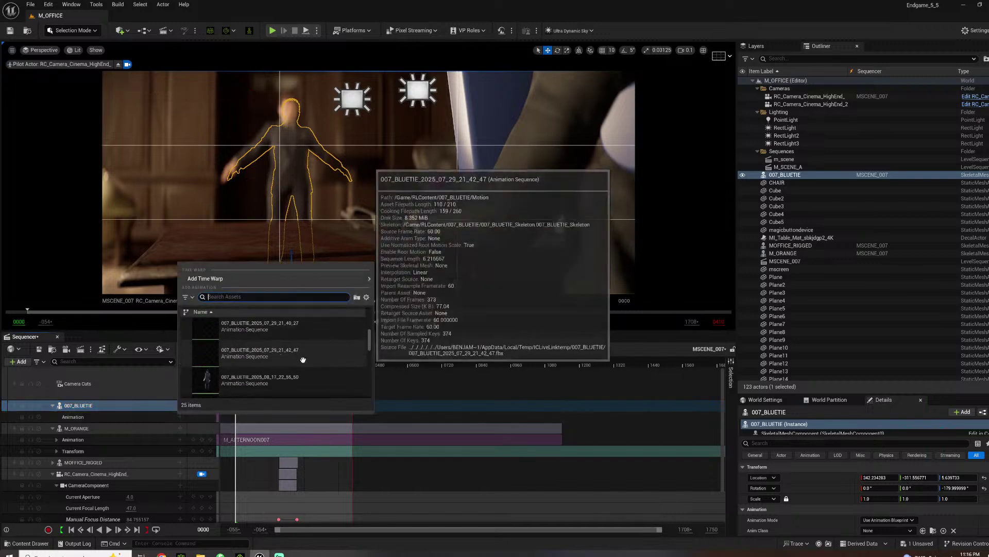
click(308, 361)
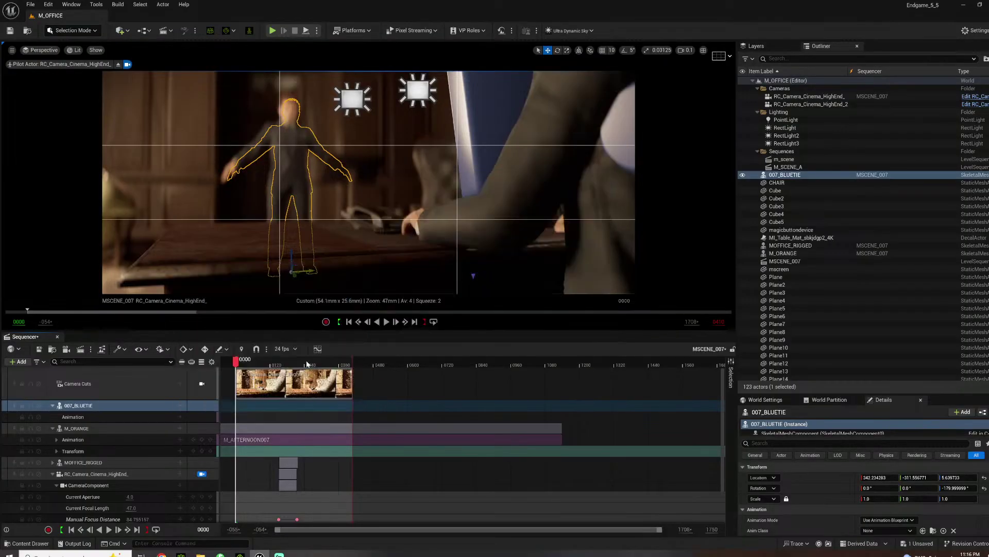
click(273, 393)
click(198, 405)
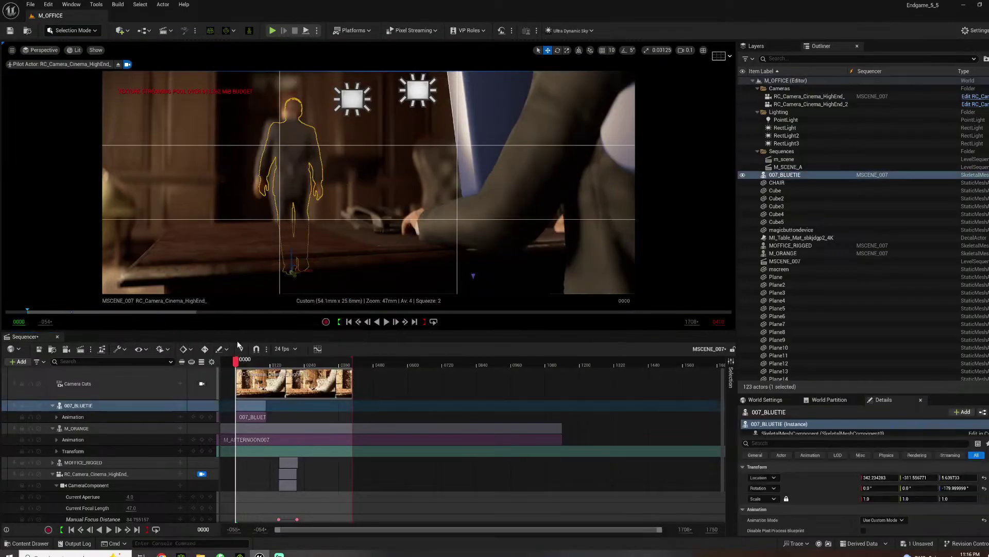
Unlock the viewport from the camera cuts and inspect where 007_BLUETIE stands on the carpet
click(201, 384)
click(201, 384)
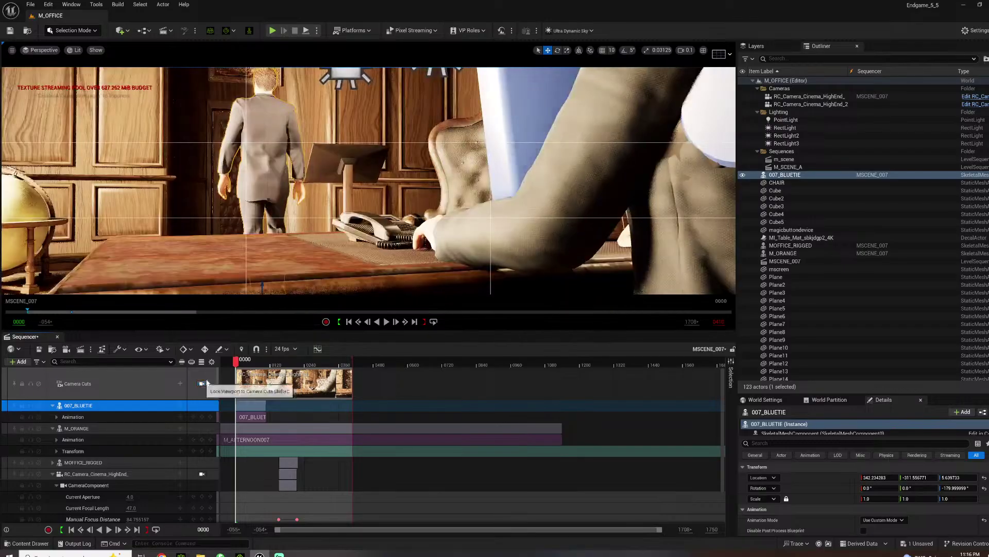
mouse_move(369, 180)
right_down()
mouse_move(369, 221)
mouse_move(369, 201)
mouse_move(350, 185)
right_up()
right_drag(433, 219, 433, 219)
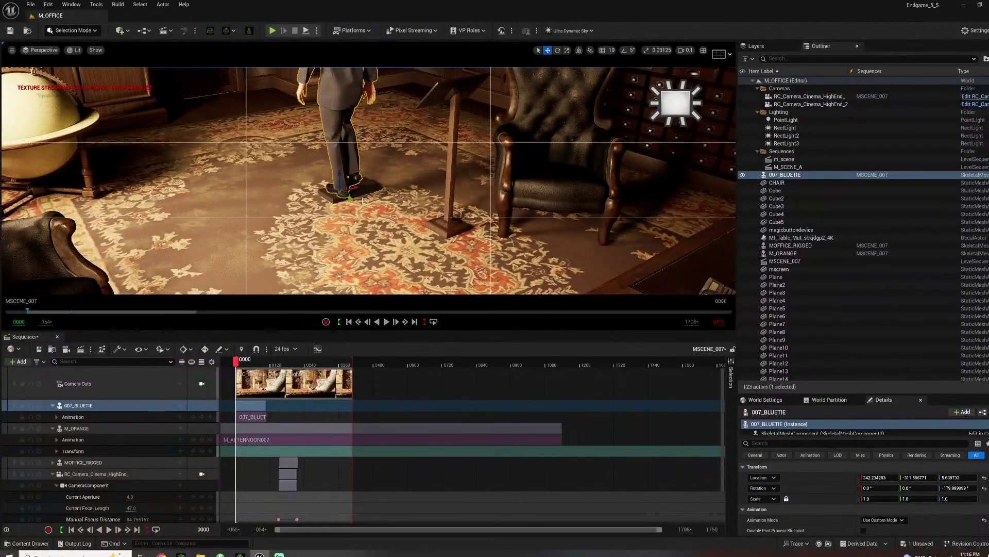
mouse_move(367, 196)
right_down()
mouse_move(376, 211)
mouse_move(361, 216)
mouse_move(335, 190)
mouse_move(350, 190)
right_up()
click(487, 261)
click(342, 189)
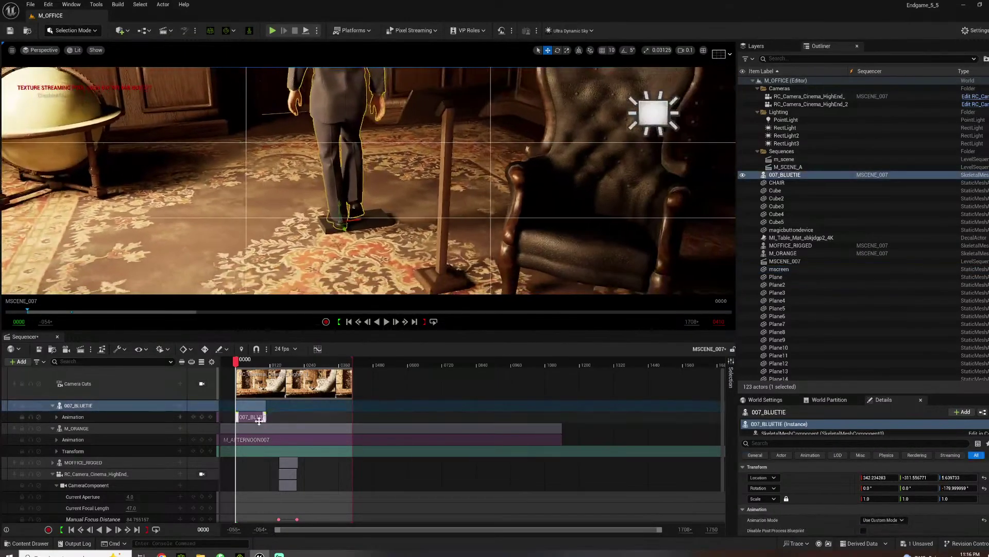
Add a Transform track to 007_BLUETIE in the sequence and expand its Location values
click(57, 416)
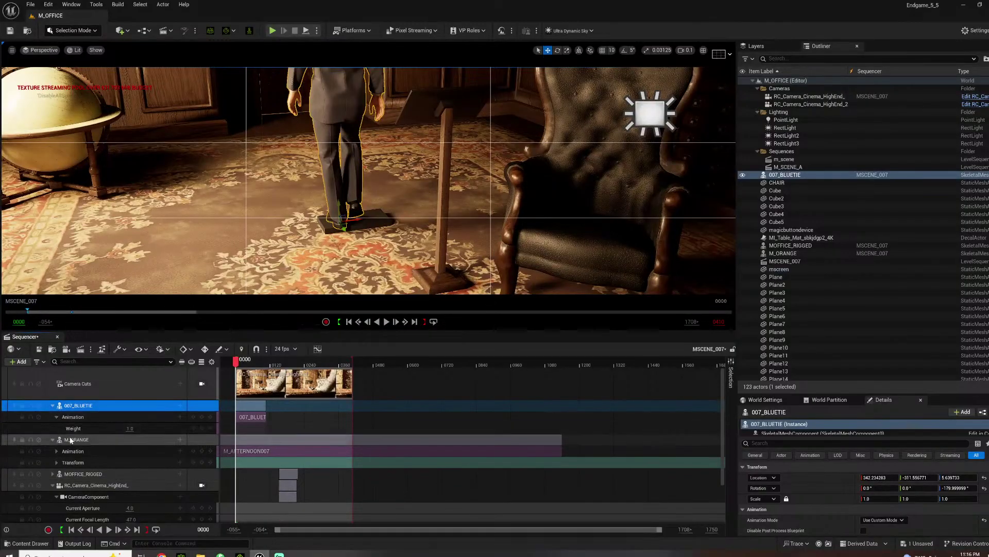
click(180, 408)
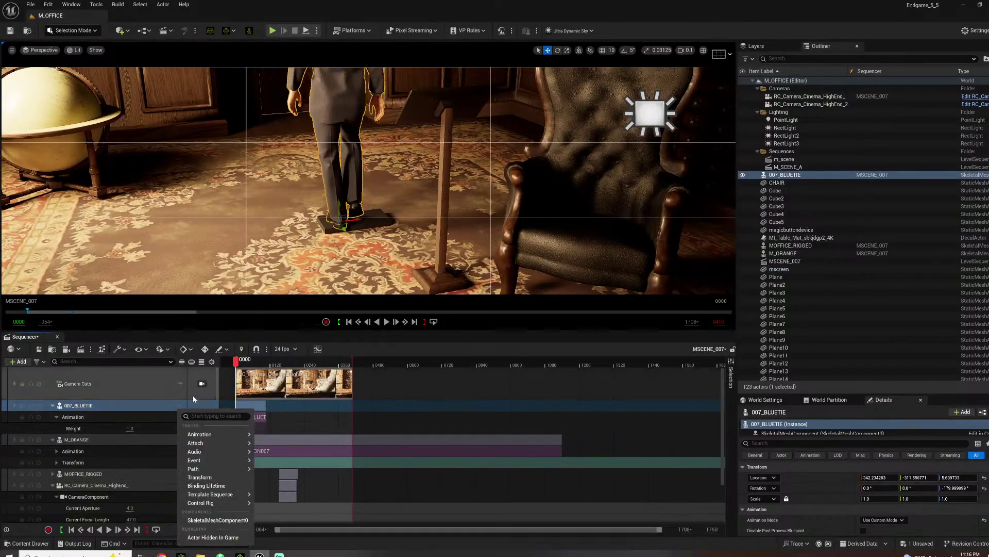
click(199, 478)
click(52, 439)
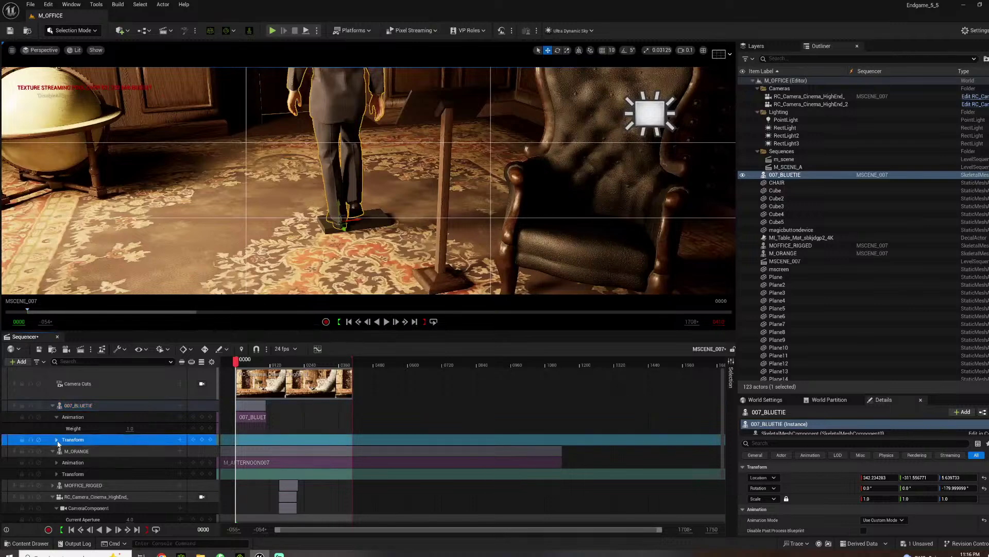
click(56, 439)
click(61, 457)
click(61, 452)
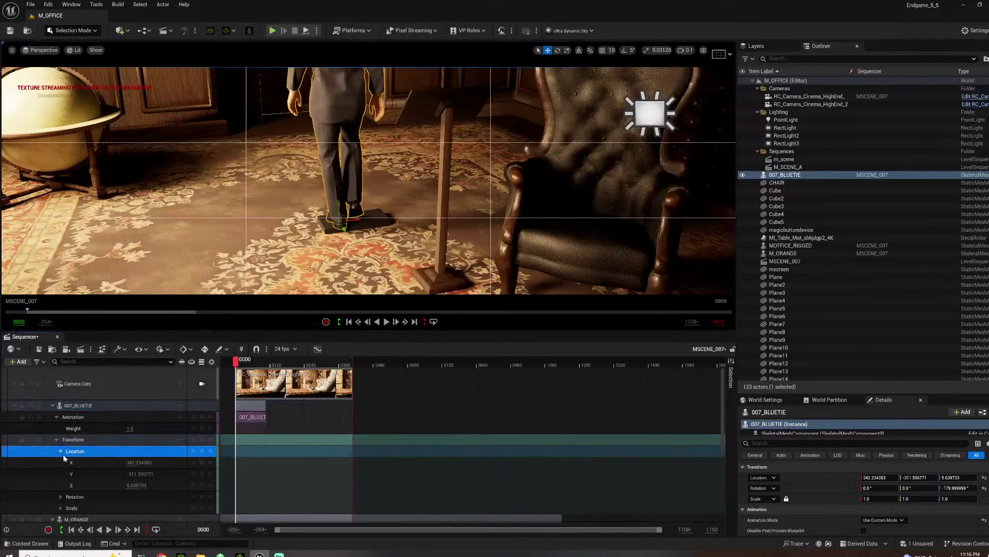
At frame 67, turn 007_BLUETIE around and set the character's rotation Yaw to 0
drag(238, 361, 255, 364)
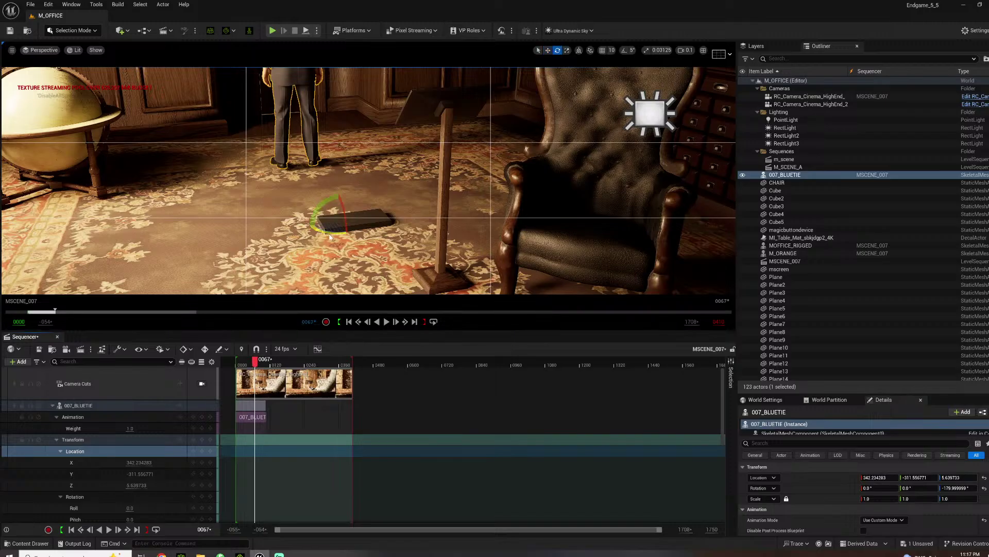
drag(329, 236, 440, 263)
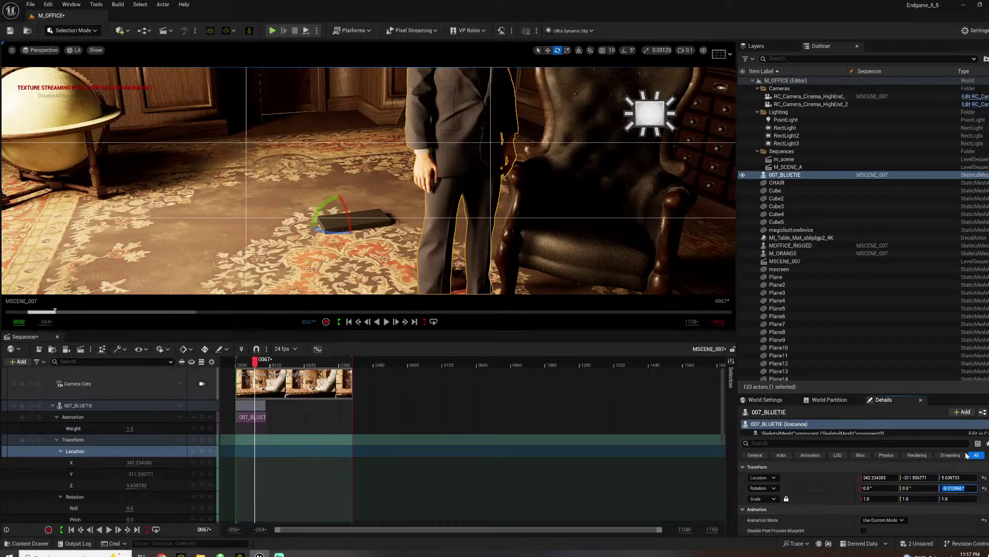
scroll(139, 469, down, 3)
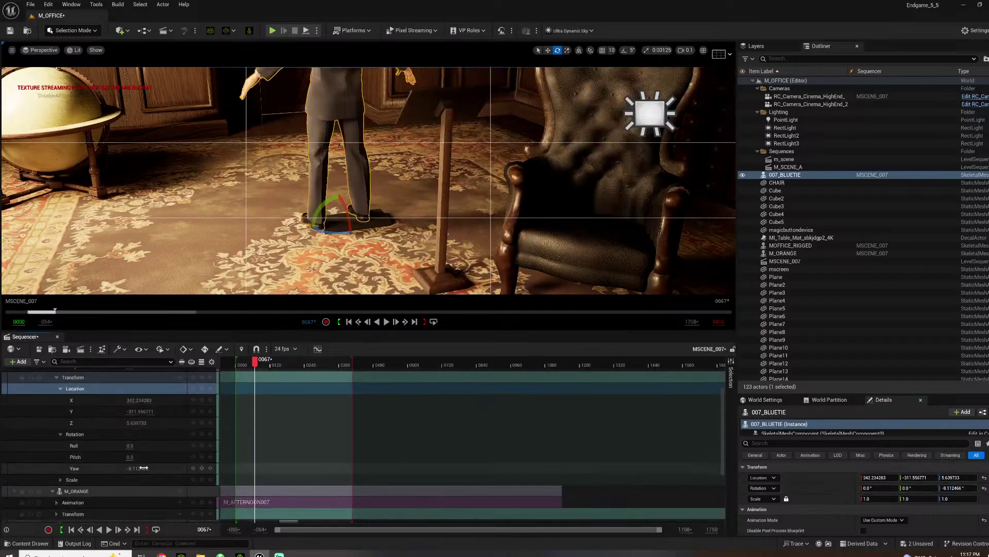
text(0)
key(Return)
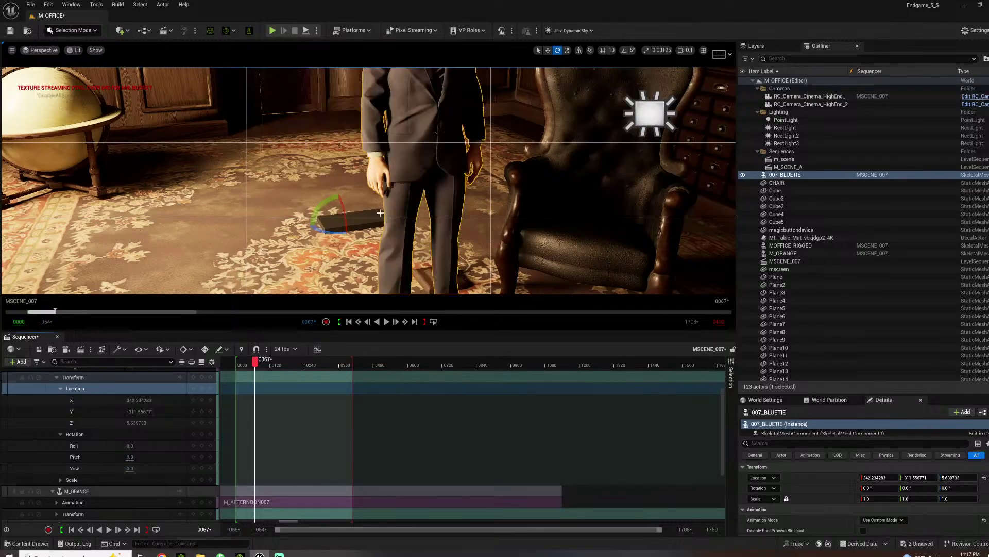
Move 007_BLUETIE back behind the screen stand, to about X 312 and Y -215
key(f)
key(w)
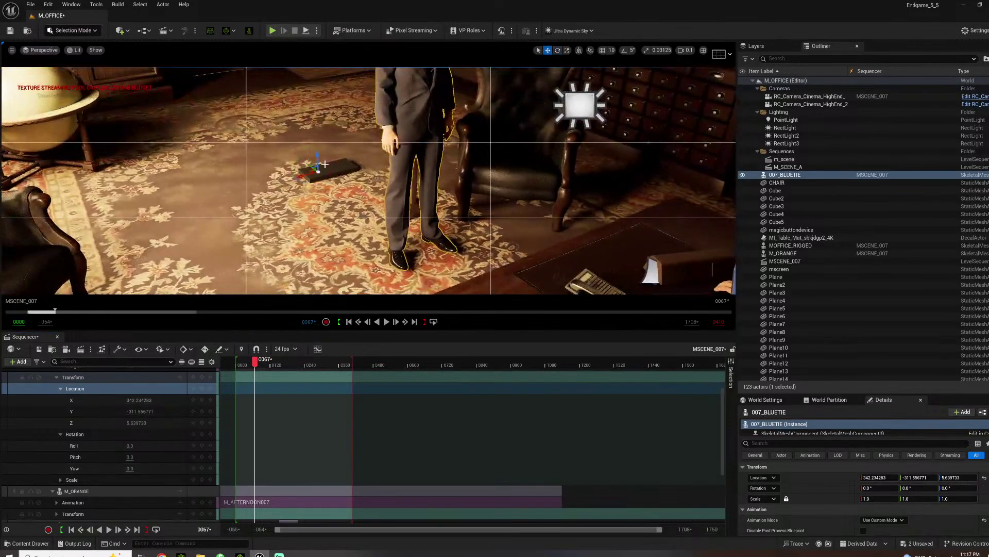
drag(308, 166, 287, 137)
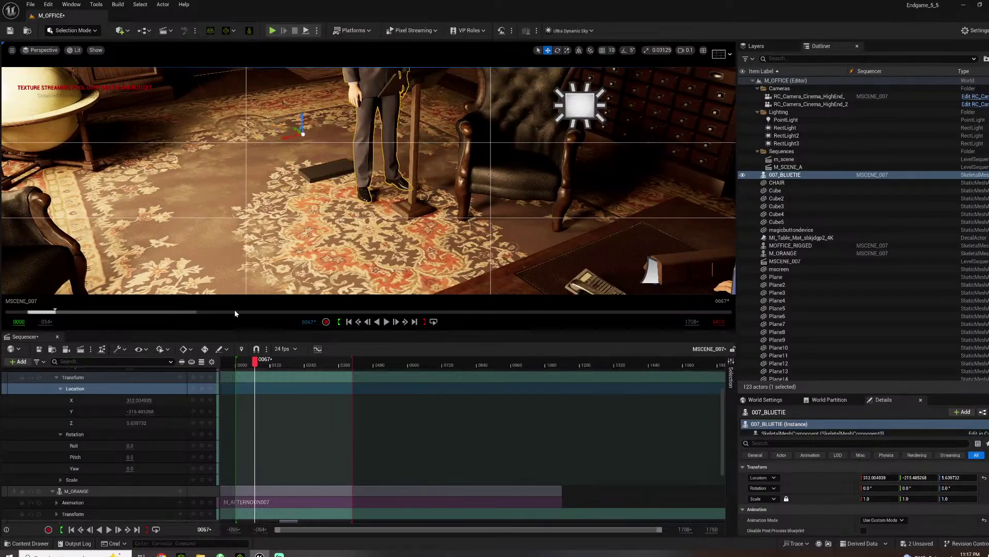
scroll(184, 398, up, 3)
Lock the viewport to the camera cuts and reframe RC_Camera_Cinema_HighEnd_ with a Yaw of 118 and a higher Pitch
click(201, 384)
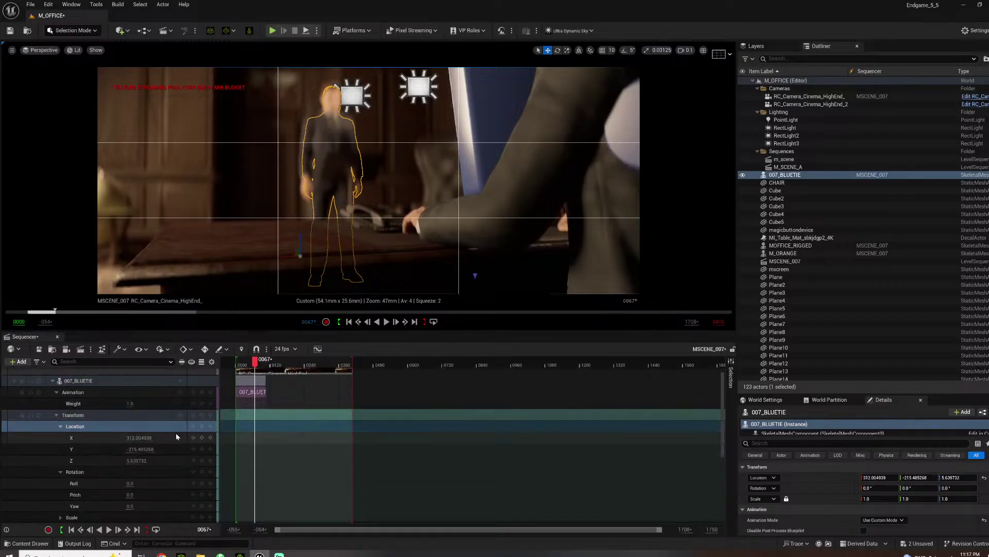
scroll(138, 480, down, 6)
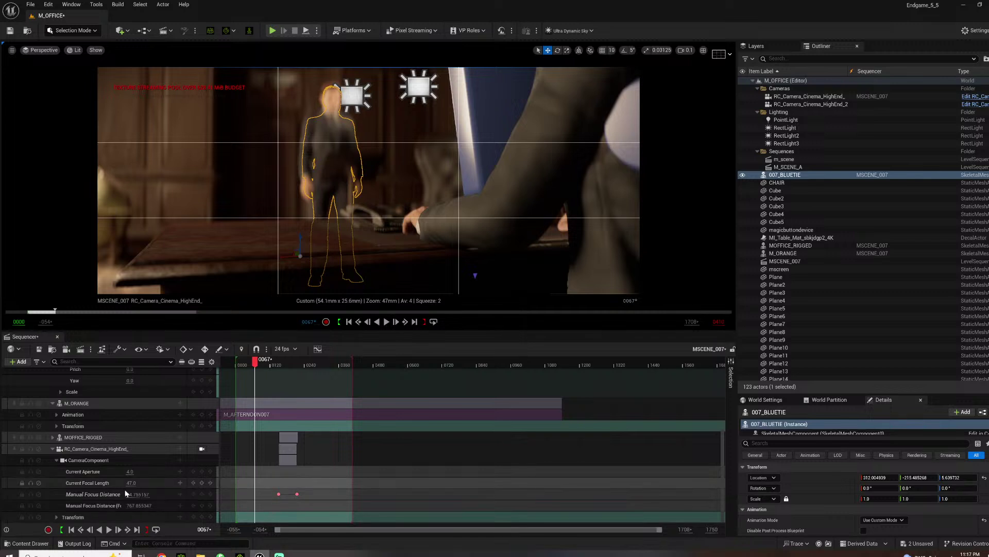
click(56, 517)
scroll(100, 496, down, 2)
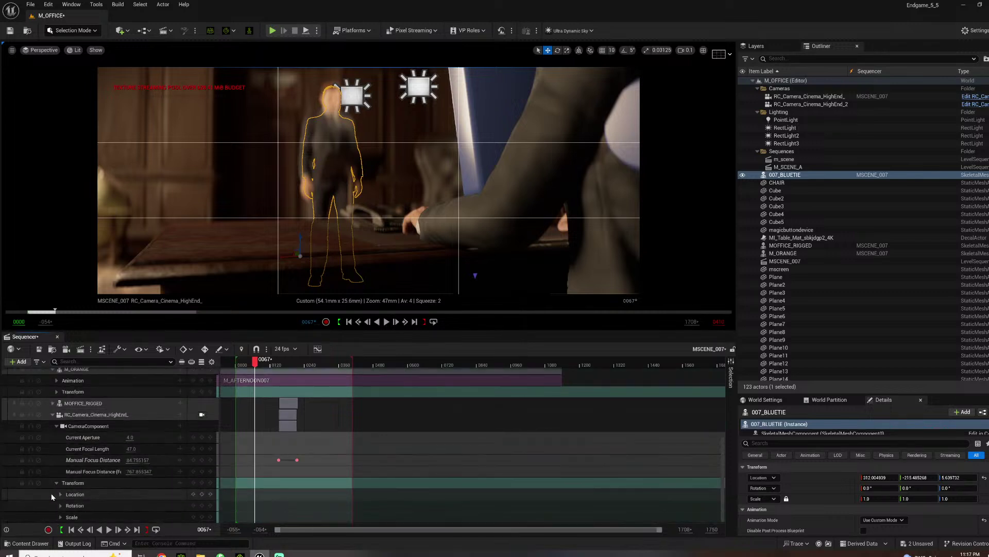
scroll(84, 499, down, 2)
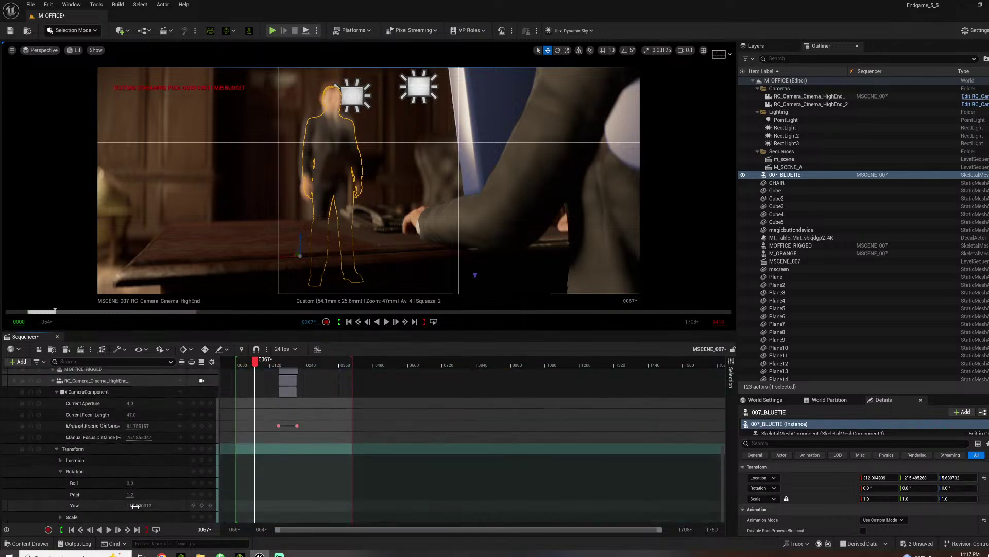
drag(137, 506, 132, 494)
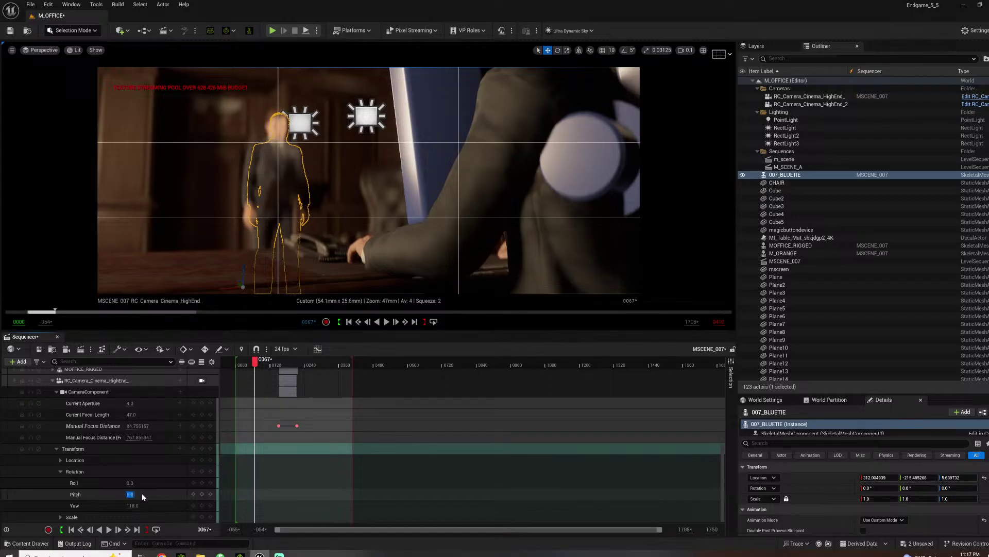
Add mscreen to the selection and move it together with 007_BLUETIE until the character's Y is about -151, then return to the camera view
ctrl+click(286, 191)
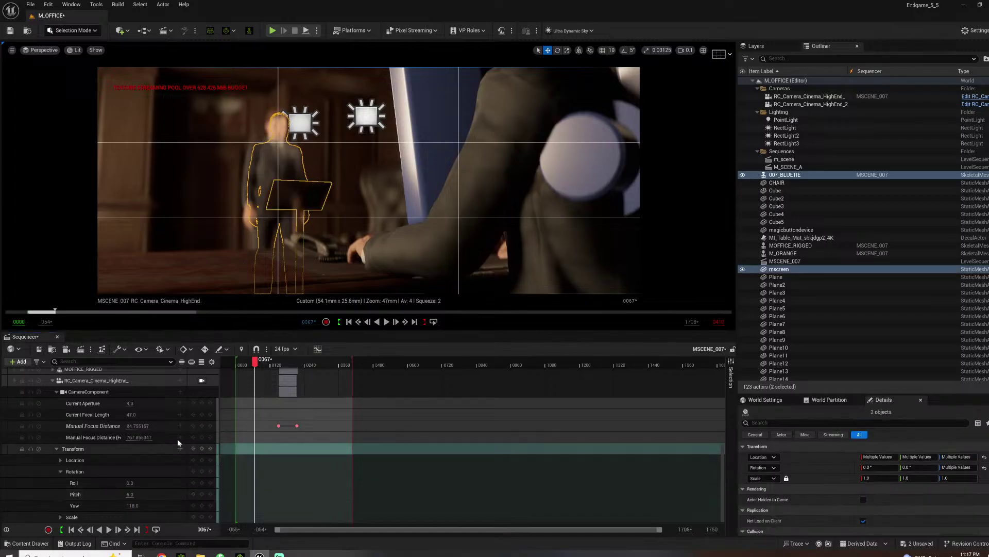
scroll(178, 443, up, 6)
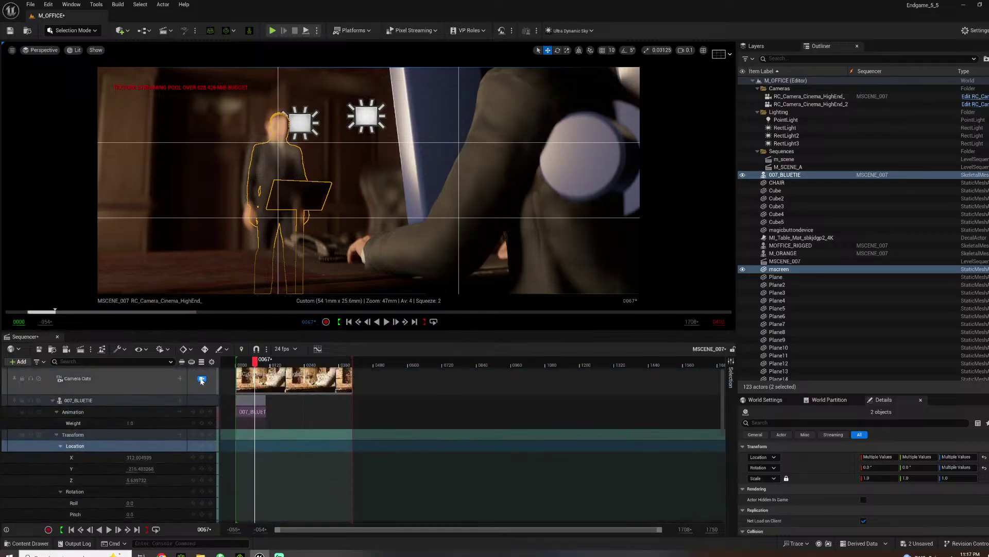
click(201, 379)
right_drag(320, 216, 352, 209)
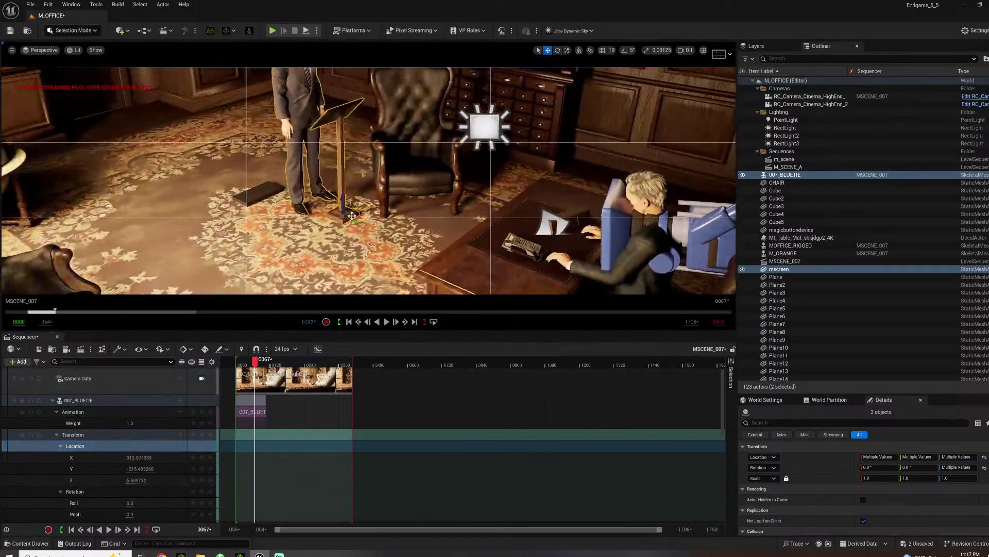
drag(358, 220, 326, 219)
right_drag(326, 219, 299, 208)
click(201, 378)
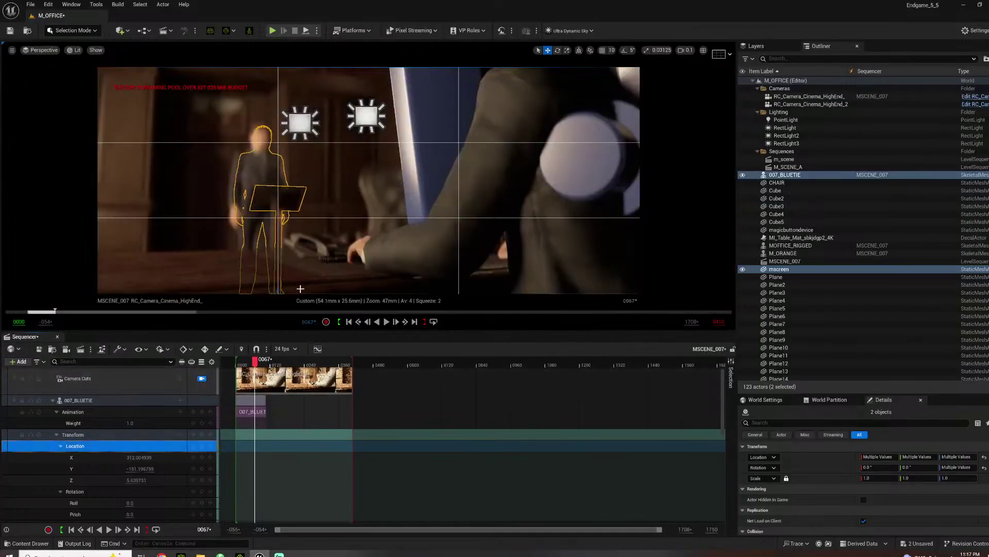
Refine the shot camera's framing by setting its Yaw to 116 and adjusting its Pitch
scroll(172, 470, down, 10)
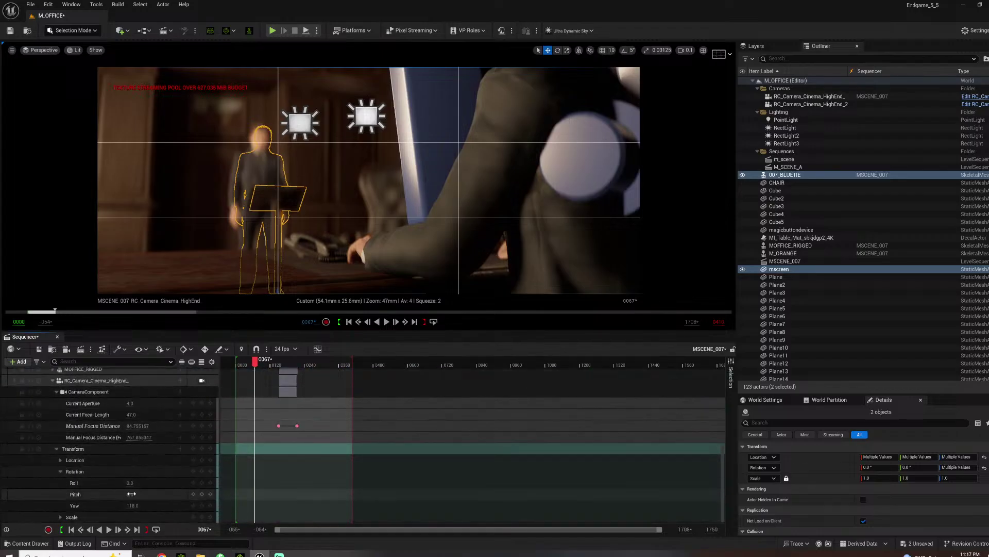
mouse_move(131, 494)
mouse_down()
mouse_move(142, 494)
mouse_move(129, 505)
mouse_up()
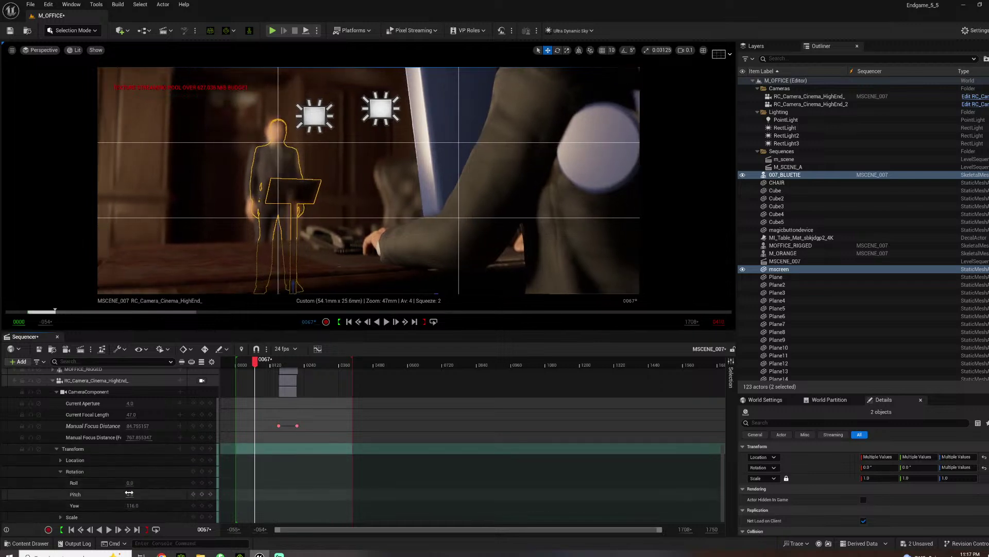
drag(130, 493, 133, 494)
Focus RC_Camera_Cinema_HighEnd_ on 007_BLUETIE using the debug focus plane, with a Manual Focus Distance of about 449 cm, and hide the plane again
scroll(110, 459, up, 3)
click(98, 418)
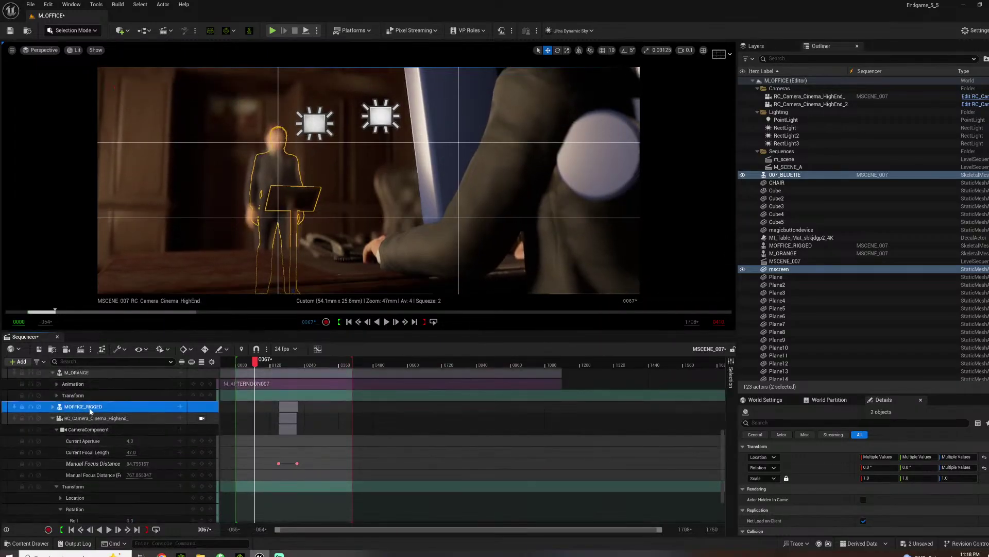
scroll(876, 497, down, 10)
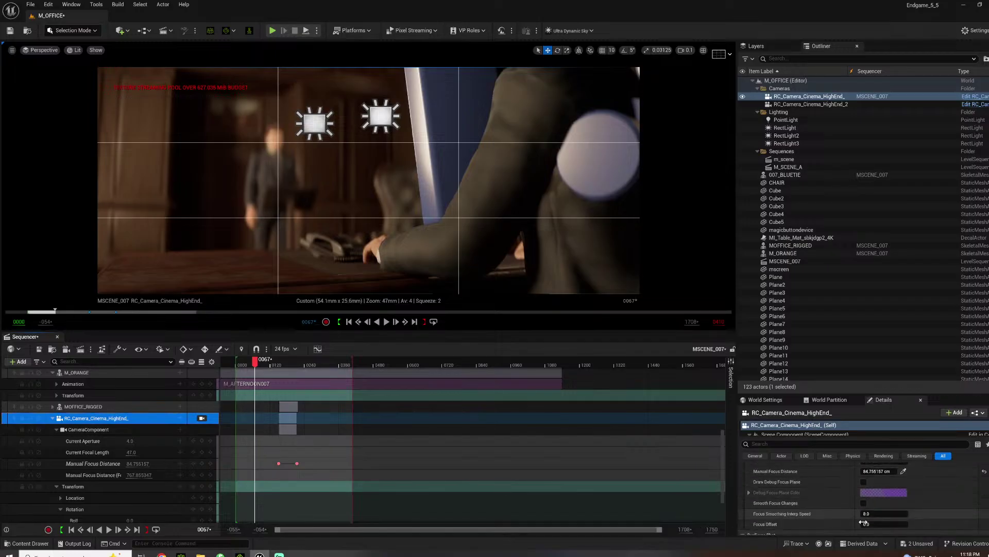
click(864, 507)
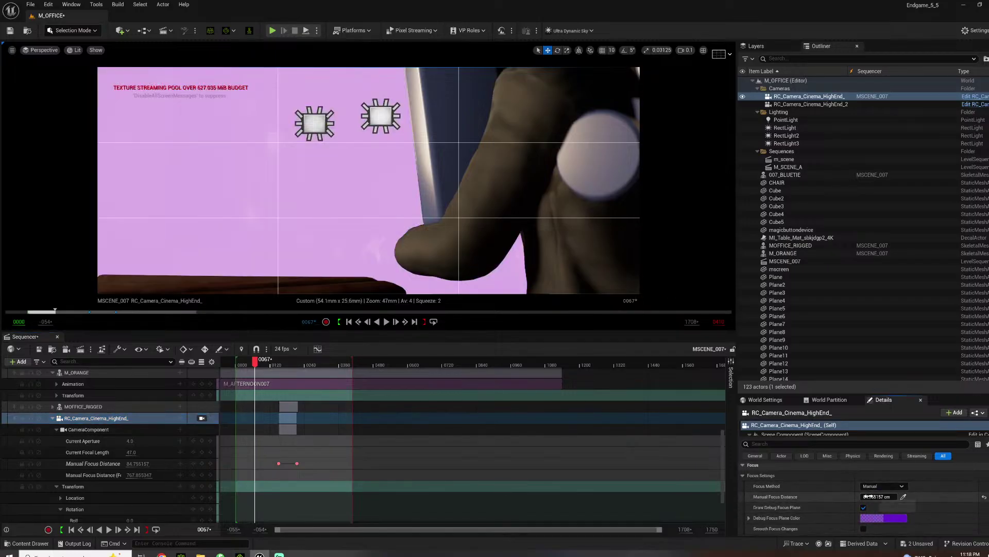
mouse_move(879, 496)
mouse_down()
mouse_move(910, 496)
mouse_move(894, 497)
mouse_up()
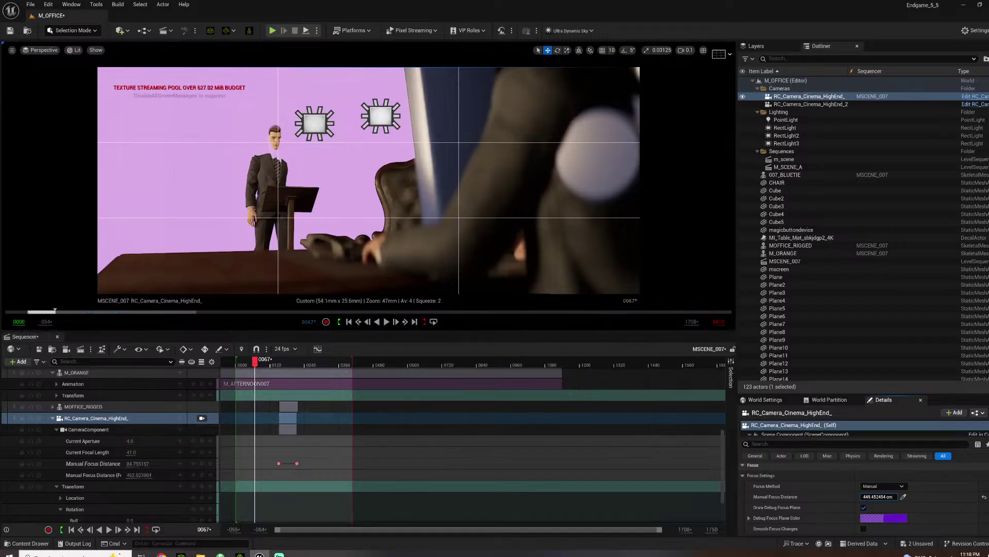
click(865, 507)
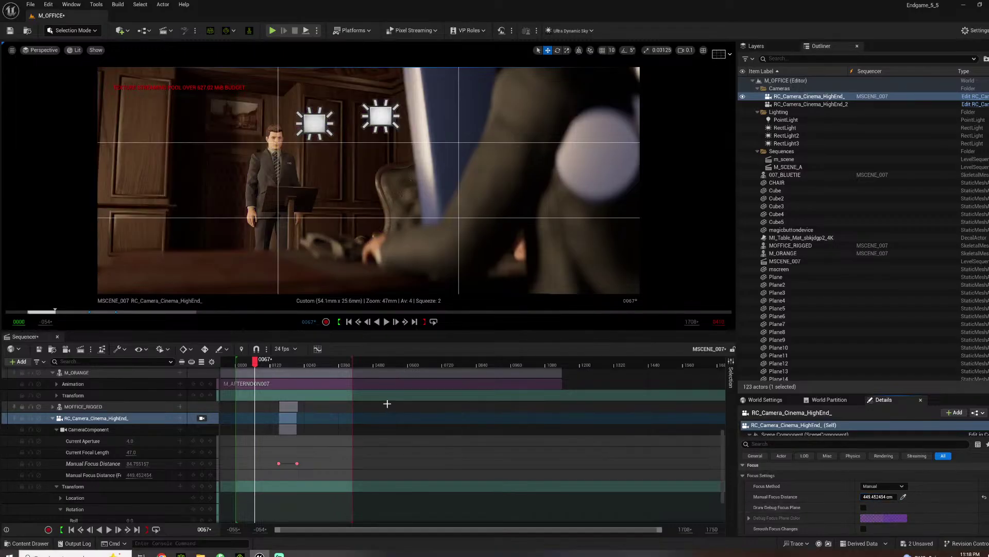
scroll(303, 423, up, 3)
scroll(267, 393, up, 5)
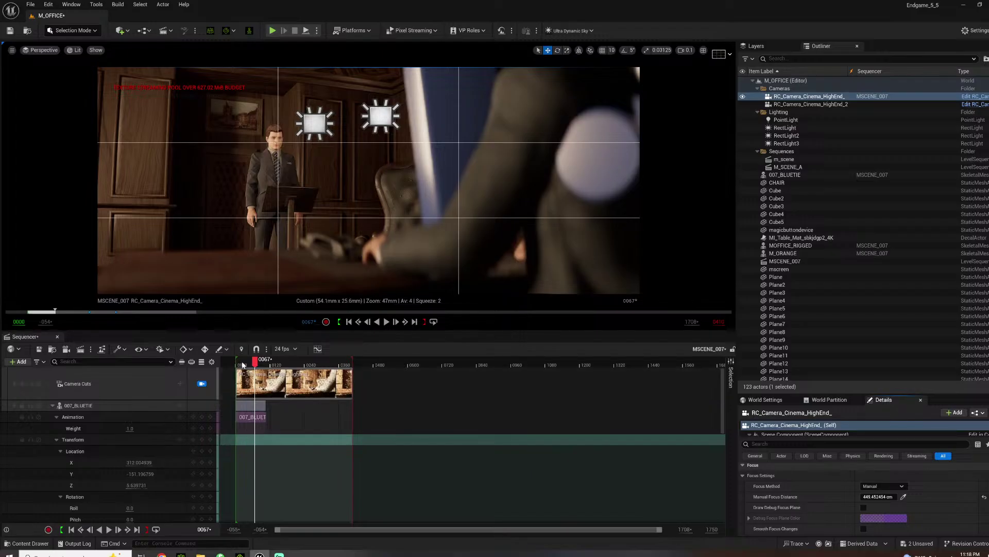
Set RC_Camera_Cinema_HighEnd_'s Manual Focus Distance to about 504.5 cm at frame 16 and about 449.86 cm at frame 46, using the debug focus plane
drag(243, 365, 241, 373)
scroll(144, 442, down, 2)
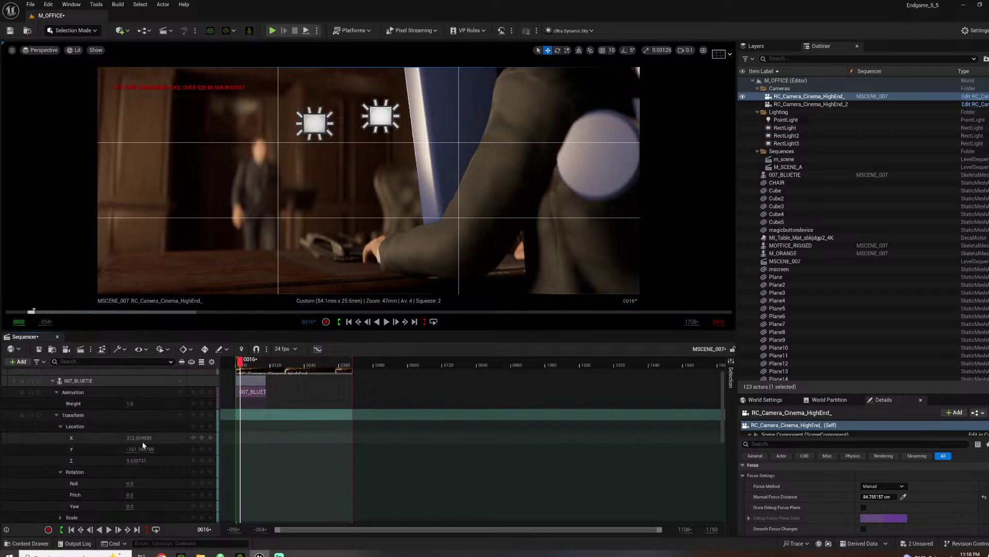
click(863, 507)
drag(876, 497, 969, 497)
click(864, 507)
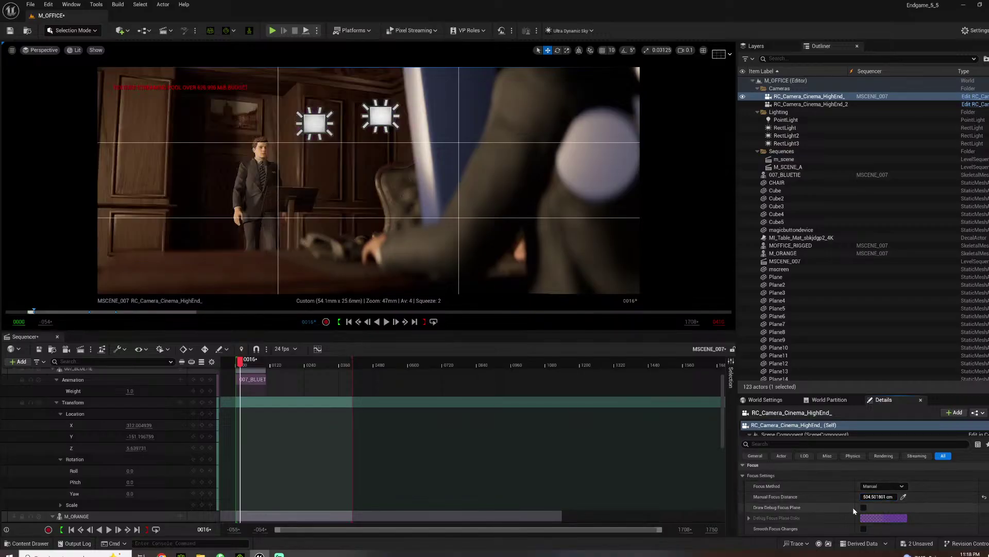
drag(238, 360, 250, 365)
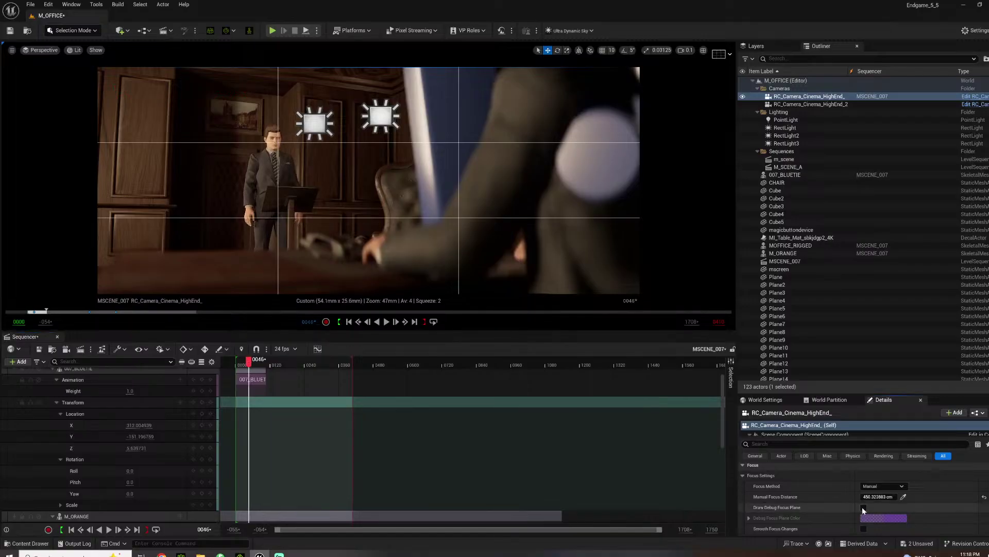
click(863, 508)
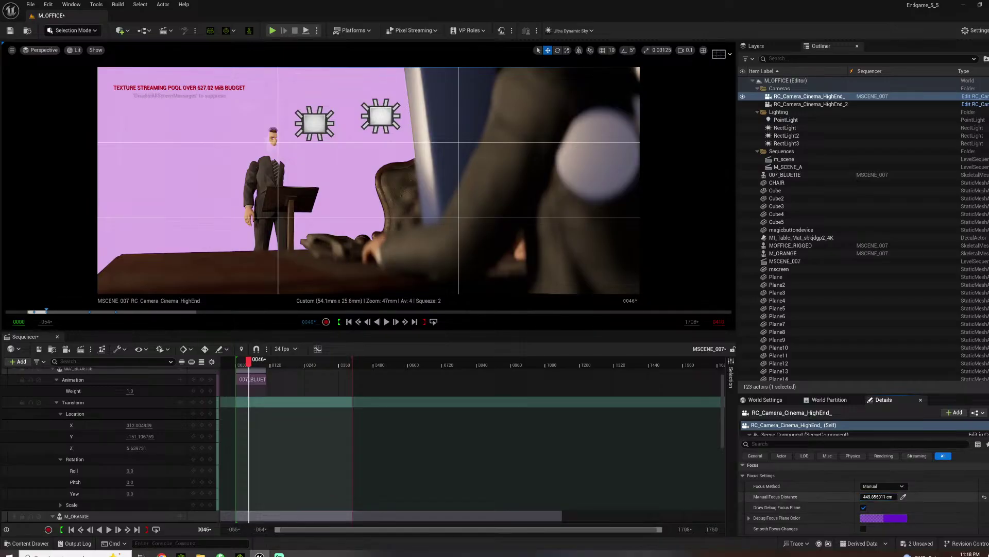
Delete the two Manual Focus Distance keys after frame 46 and hide the debug focus plane
scroll(155, 464, down, 5)
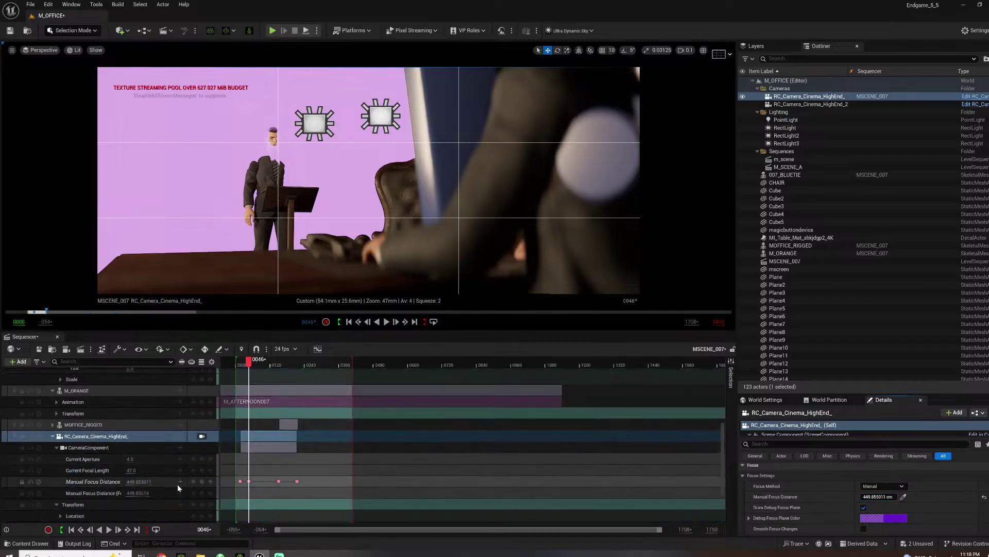
click(193, 482)
click(193, 481)
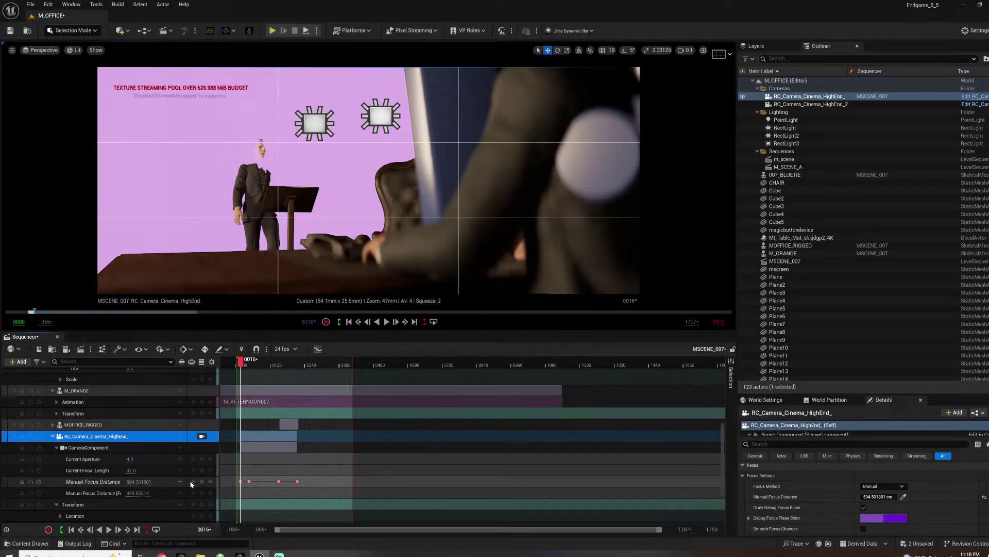
drag(317, 490, 273, 478)
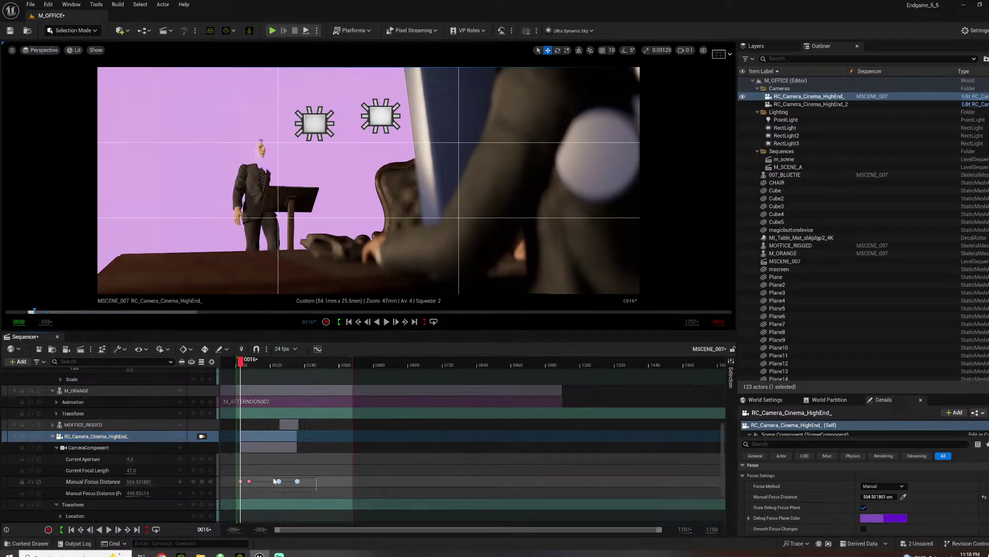
key(Delete)
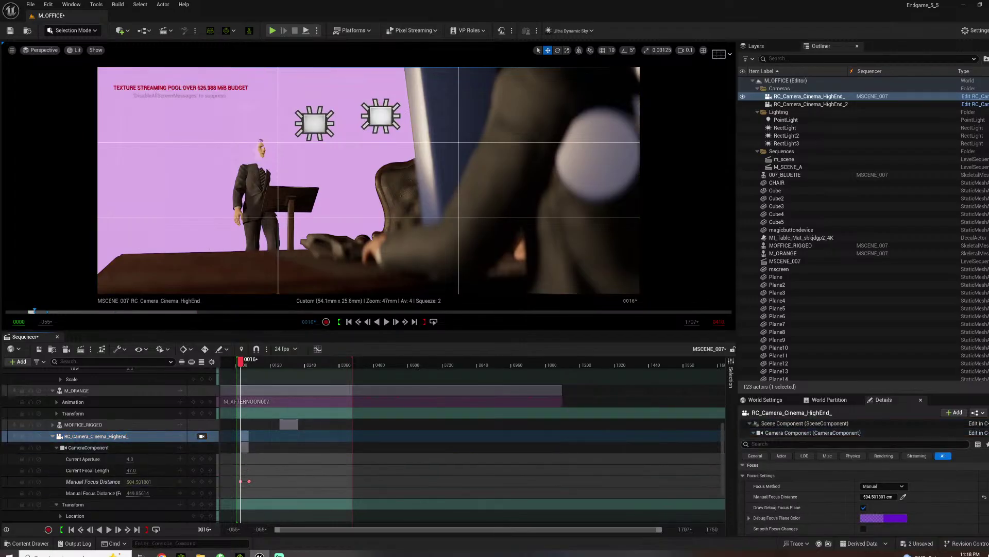
click(864, 507)
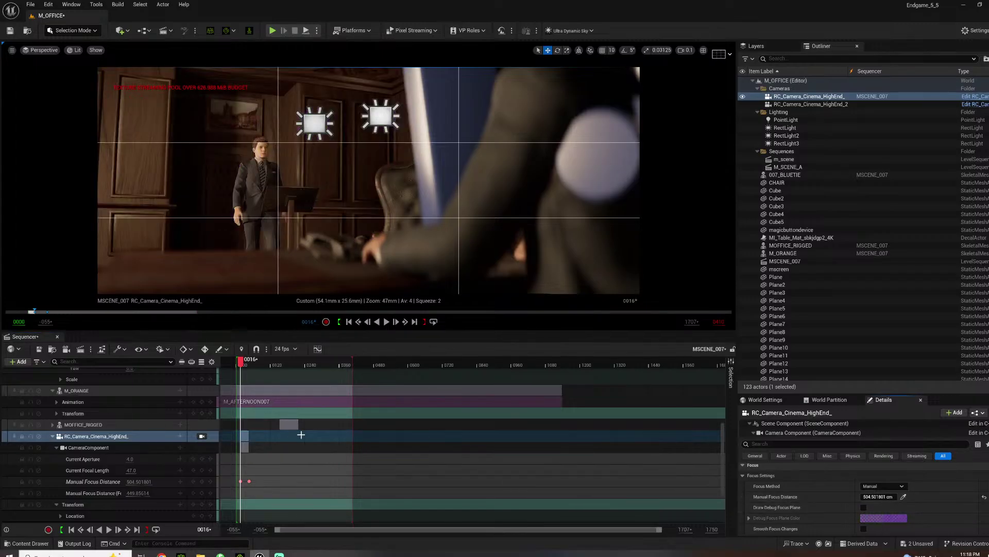
Play back the shot from its beginning to check the focus pull on 007_BLUETIE
key(space)
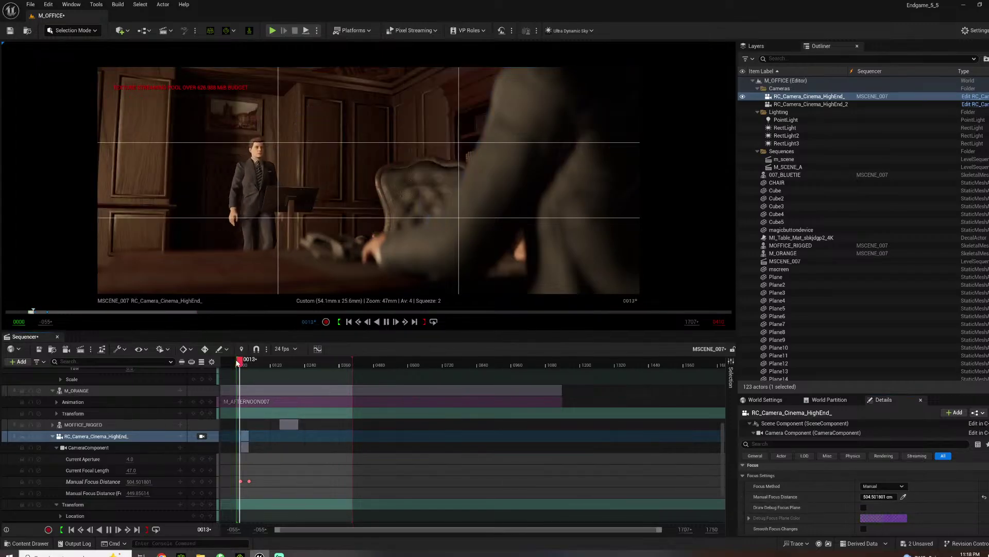
key(space)
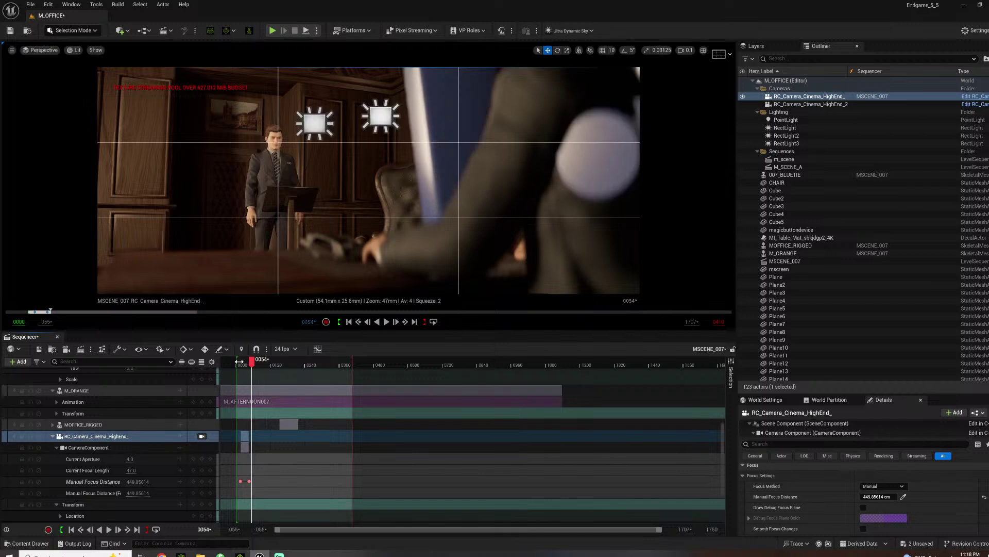
key(space)
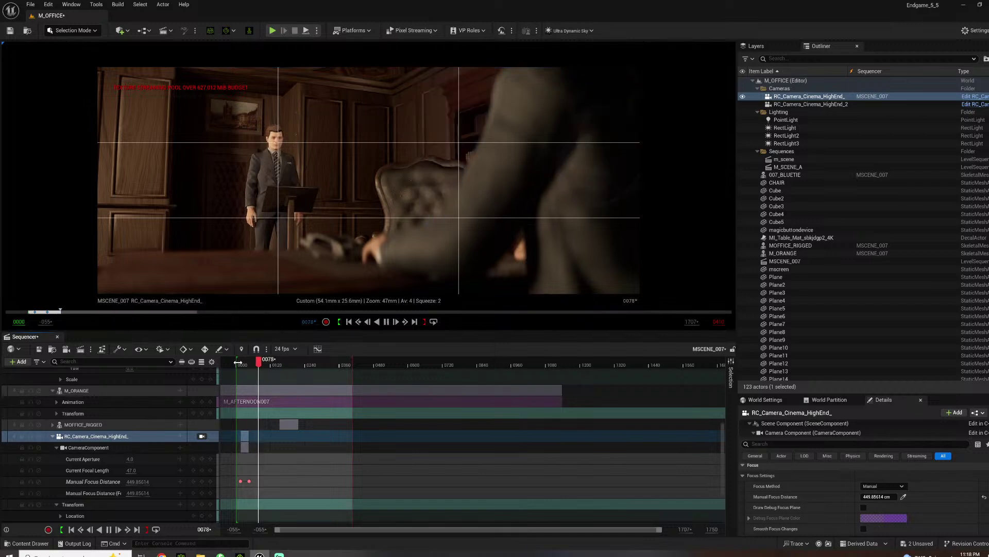
key(space)
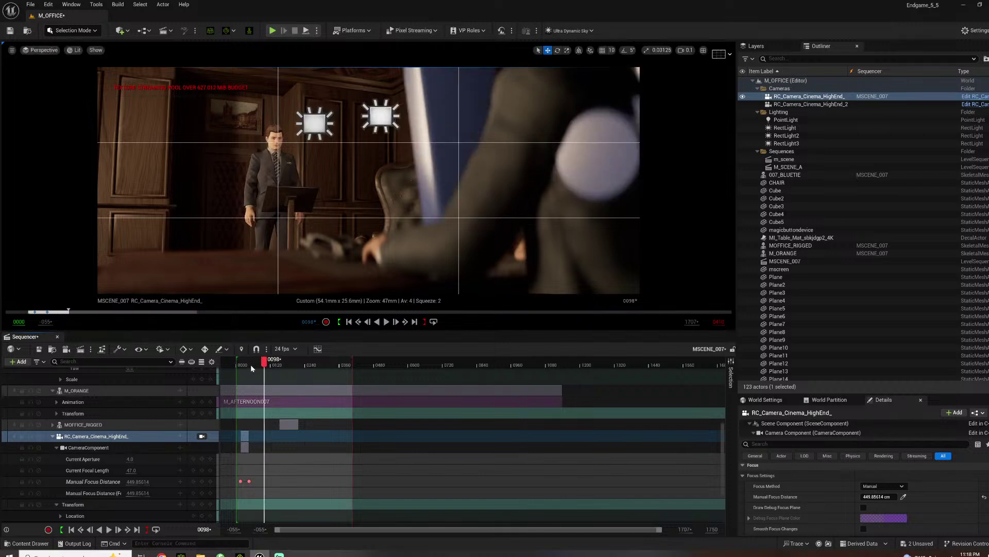
At frame 46, select RectLight5 beside the standing character and set its Intensity to 0.0625 cd
click(251, 366)
click(315, 123)
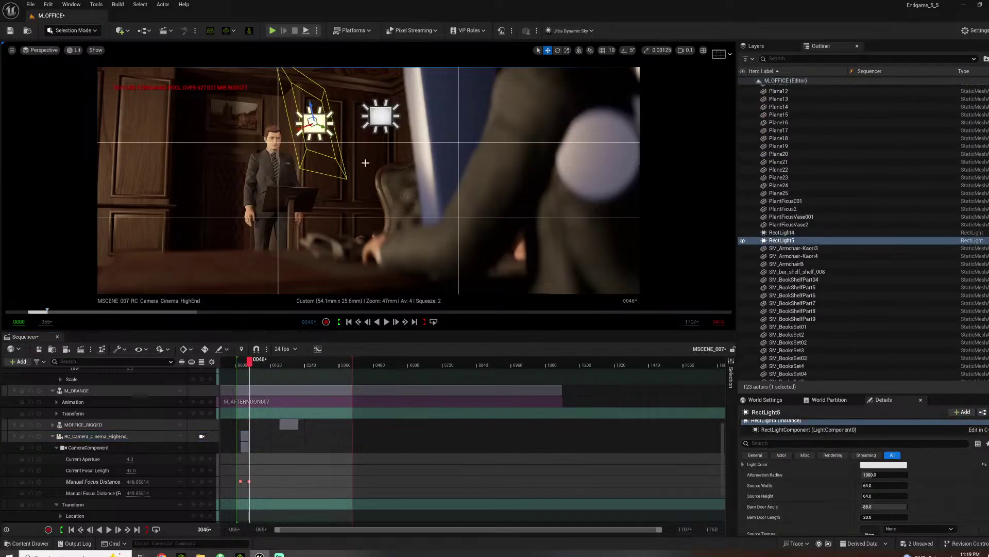
scroll(871, 493, up, 3)
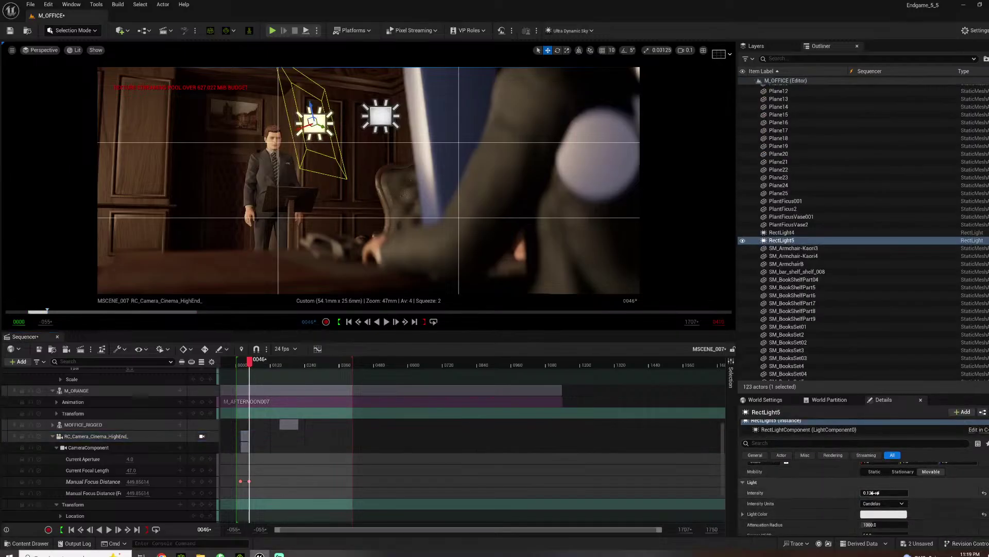
click(871, 492)
text(0.0625)
key(Return)
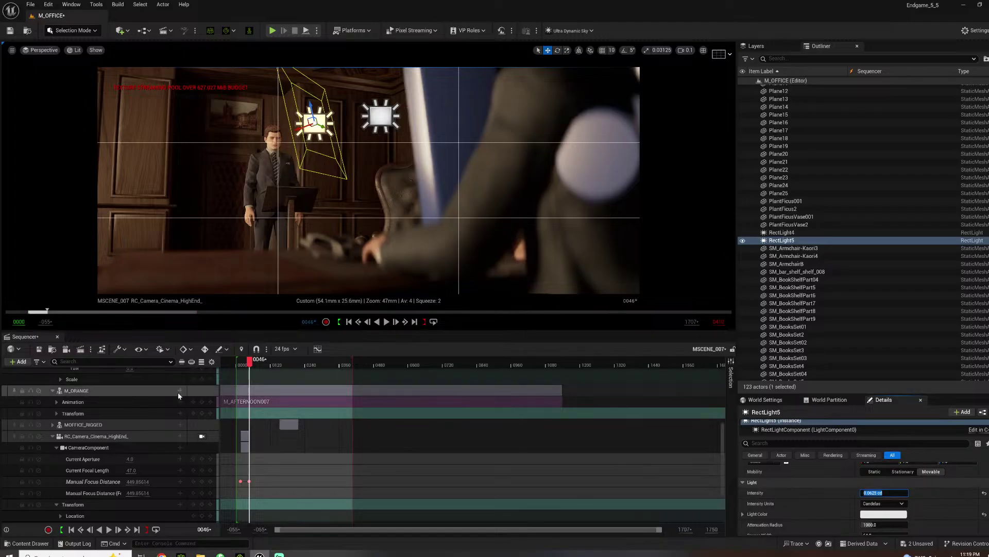
Play the opening of the shot to check the adjusted light and save the changes
scroll(183, 424, up, 4)
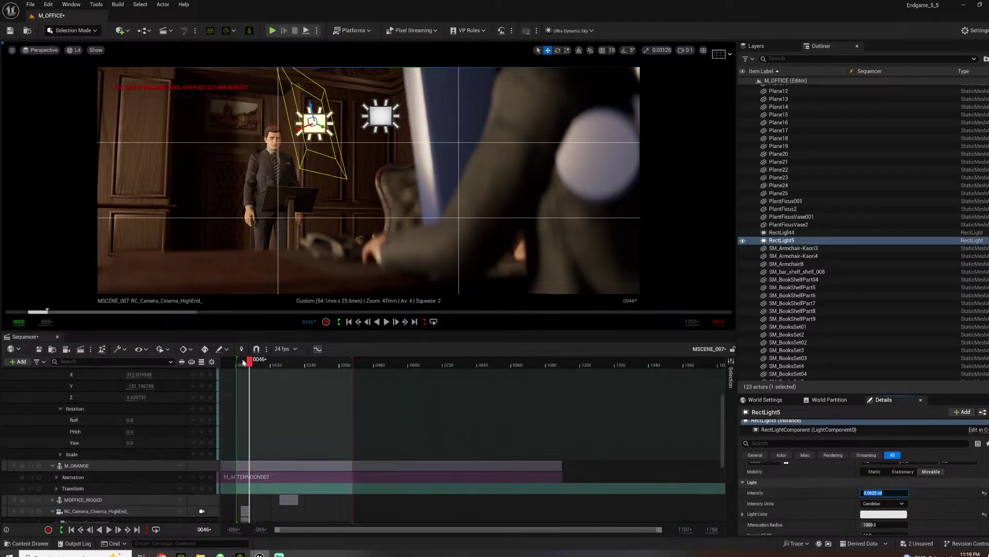
click(241, 363)
key(space)
key(space)
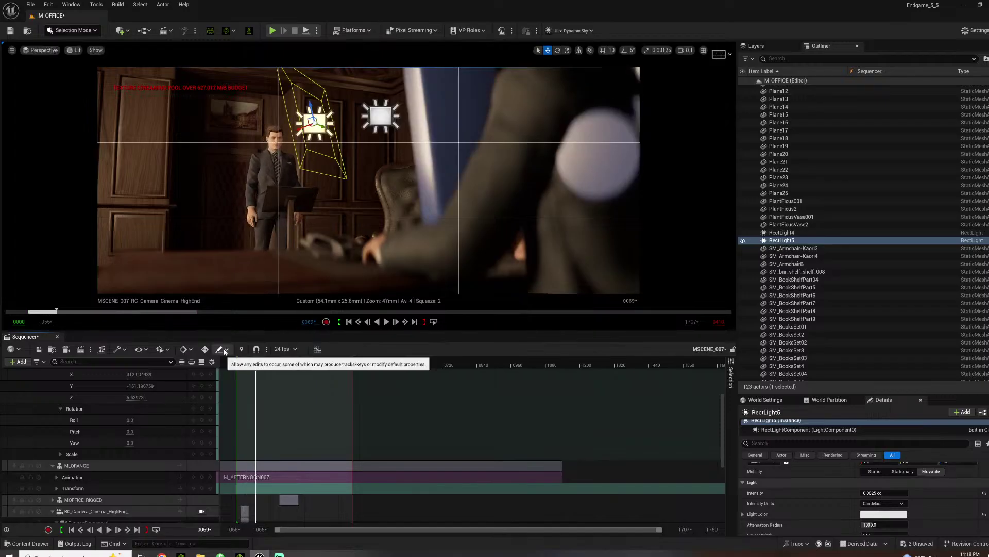
click(31, 4)
key(Escape)
key(ctrl+s)
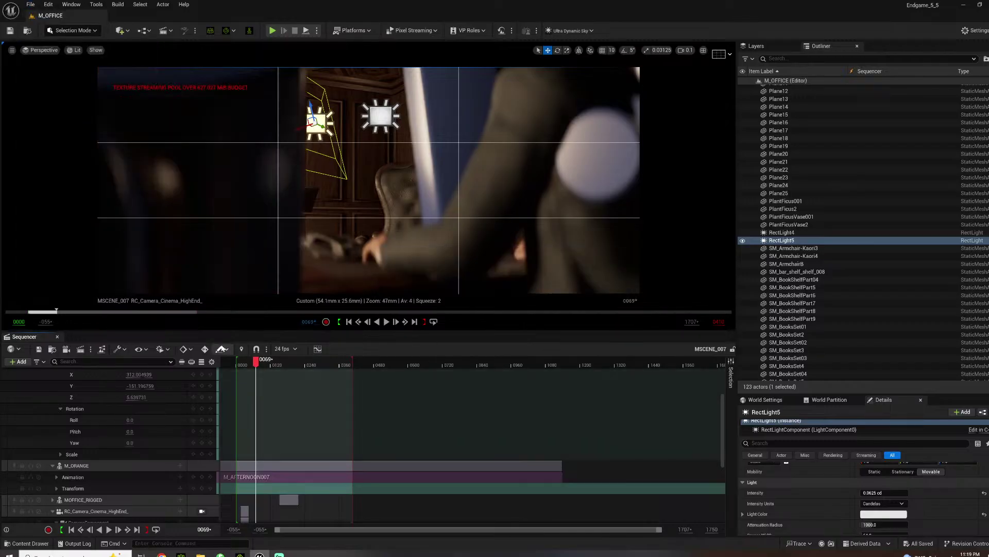
Replay the shot and shorten MSCENE_007's playback range to end with 007_BLUETIE's animation clip
click(240, 364)
key(space)
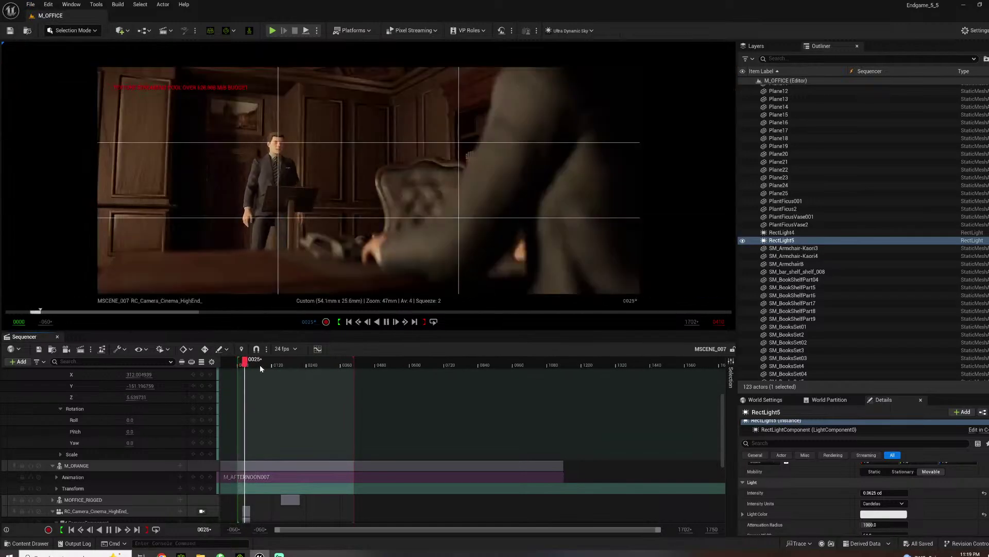
key(space)
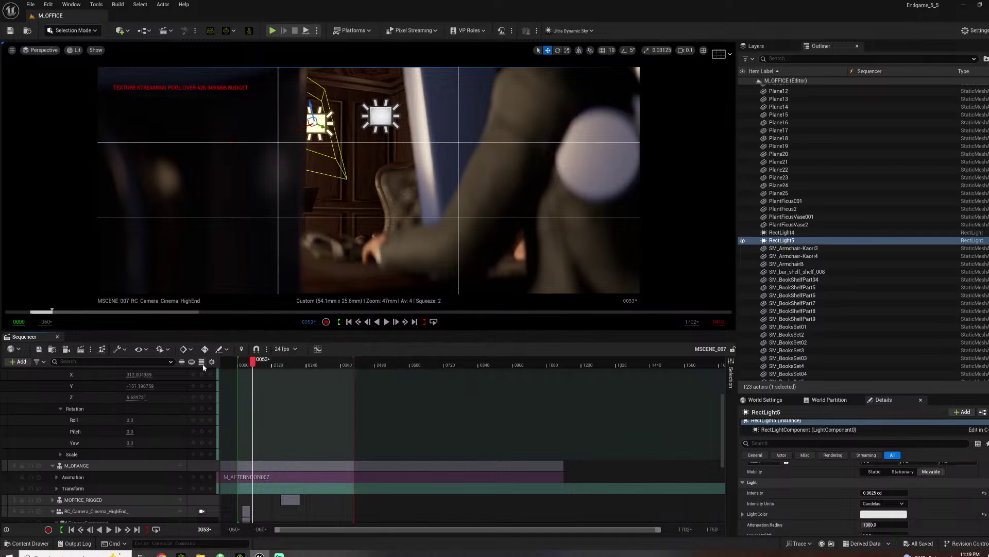
scroll(284, 415, up, 5)
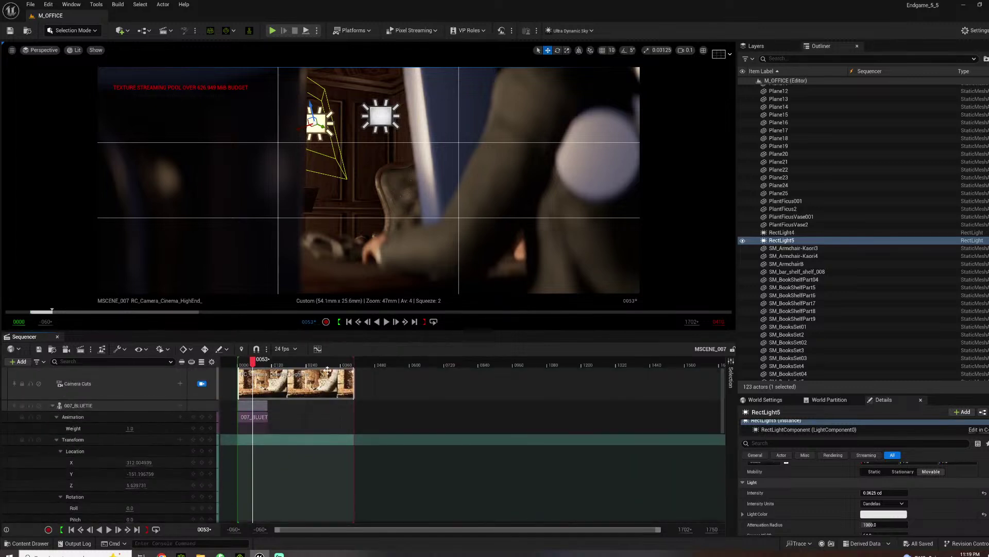
drag(354, 370, 268, 369)
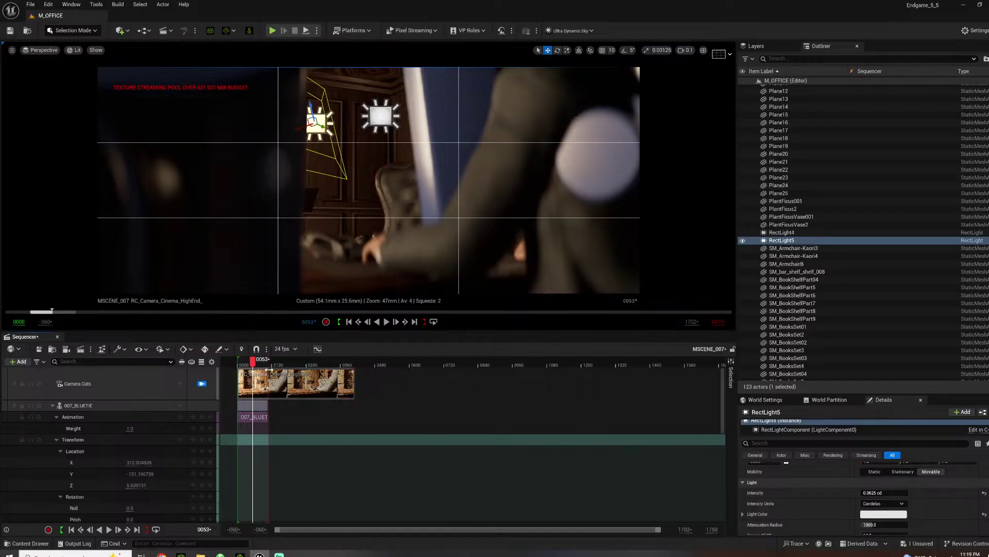
Play and scrub through the shortened MSCENE_007 range to check the character's motion and the focus
click(240, 362)
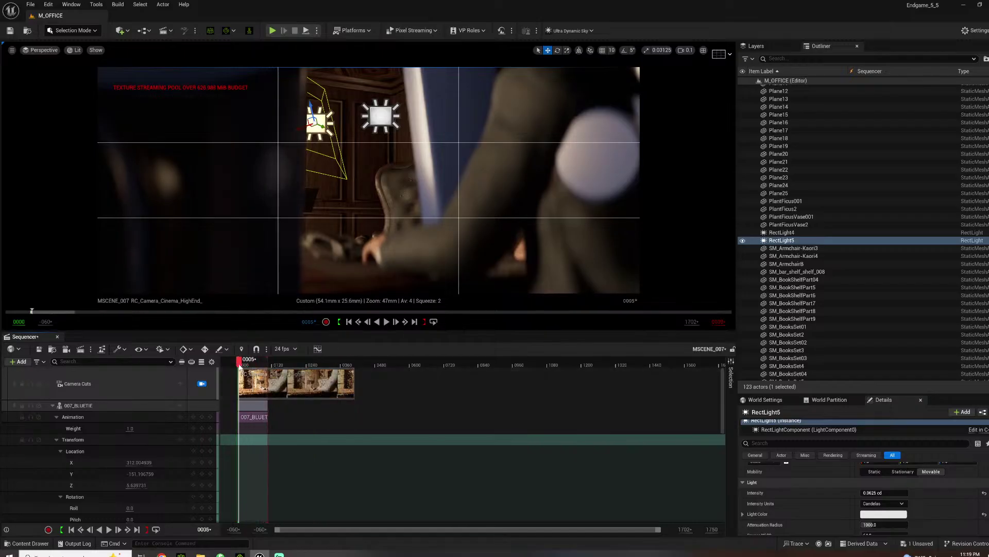
key(space)
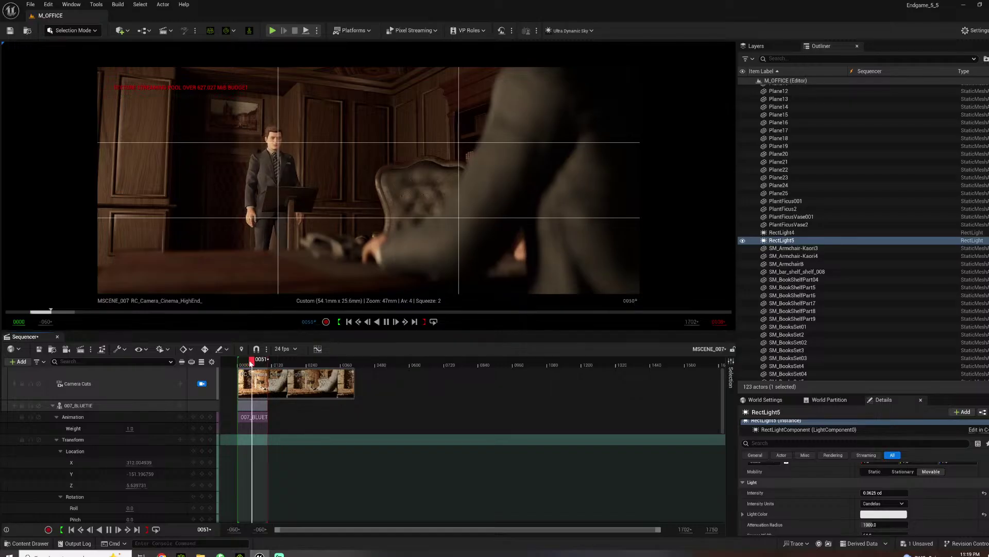
key(space)
key(space)
key(space)
key(space)
key(space)
key(space)
key(space)
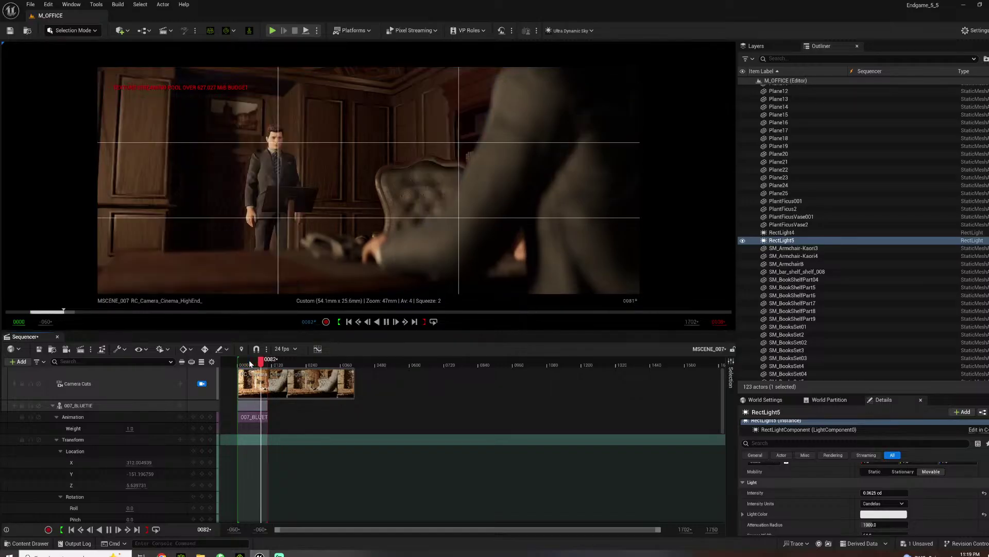
drag(250, 364, 242, 364)
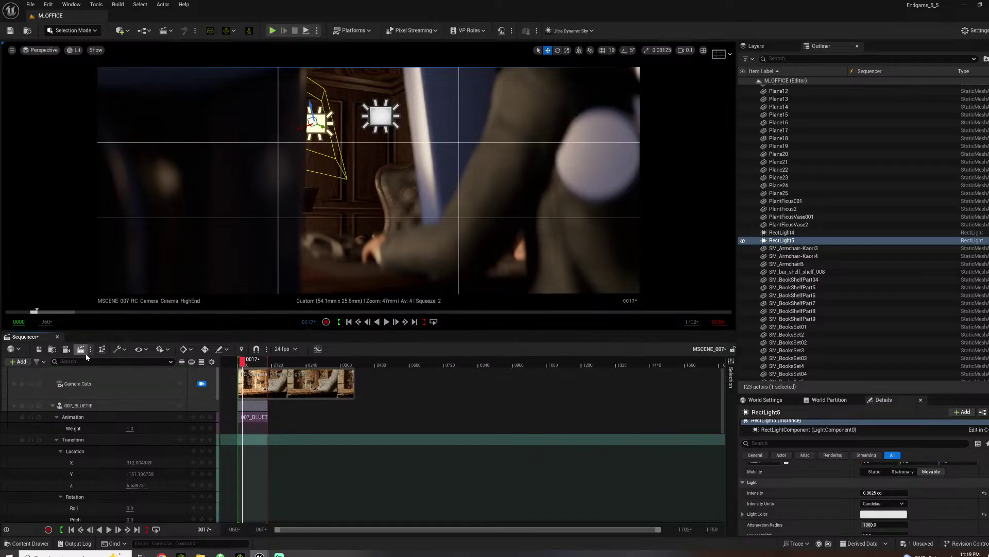
In the Movie Render Queue, make a new afternoonsir folder in M_MEETING the output directory for MSCENE_007, and save the changes
click(81, 349)
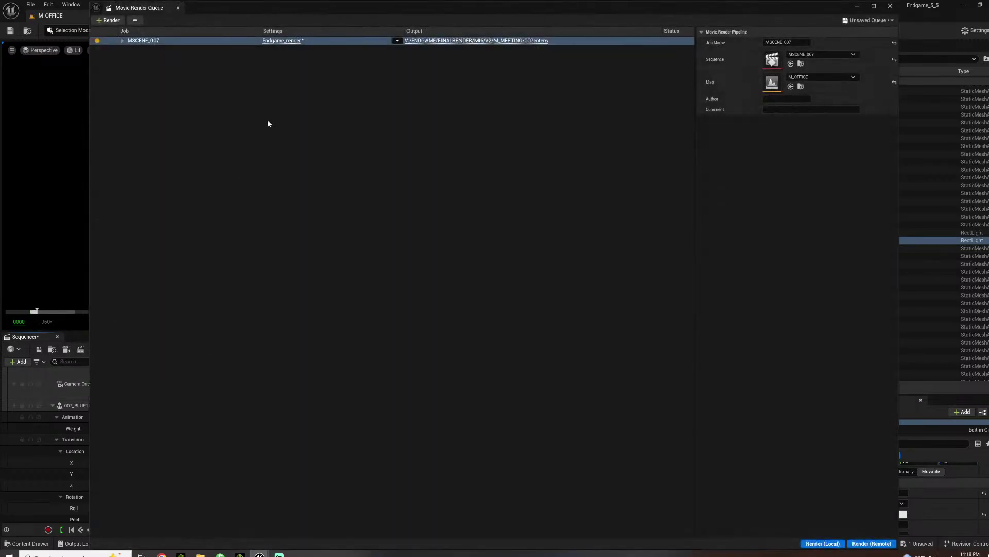
click(289, 42)
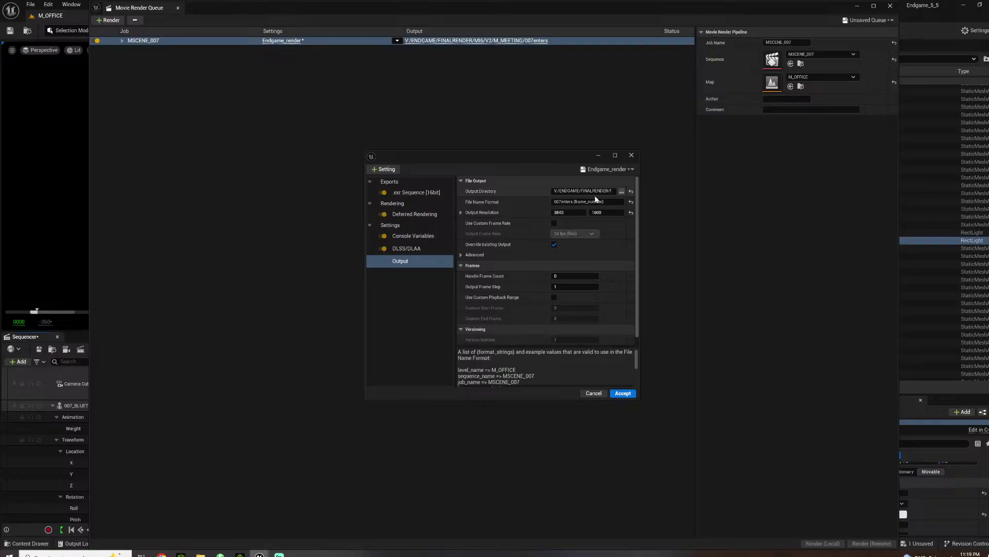
click(622, 191)
click(419, 181)
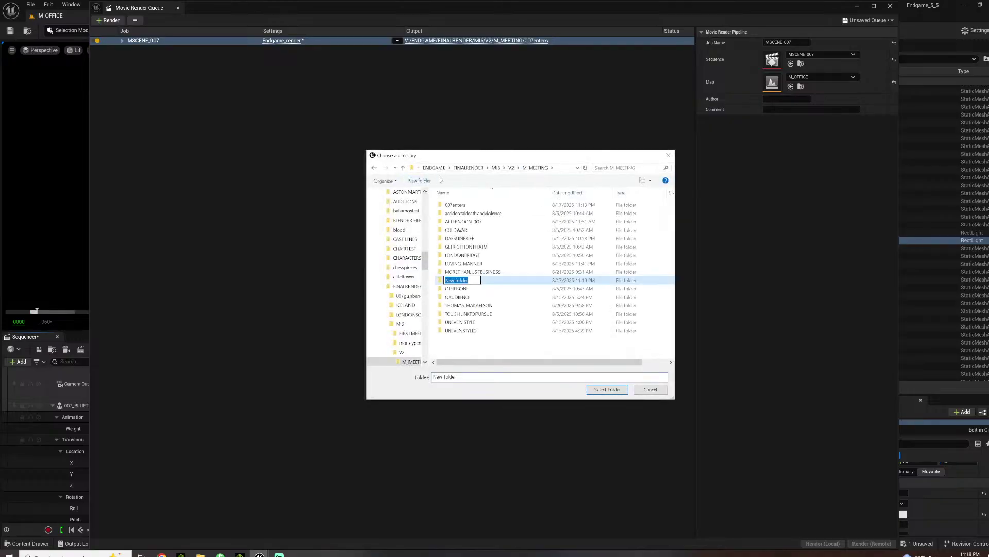
text(afternoonsir)
key(Return)
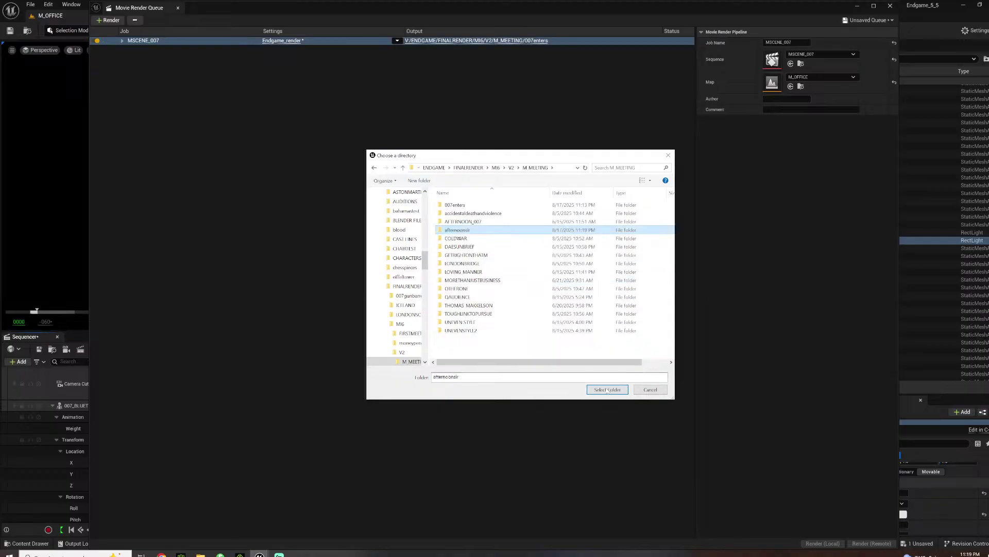
click(608, 390)
click(30, 4)
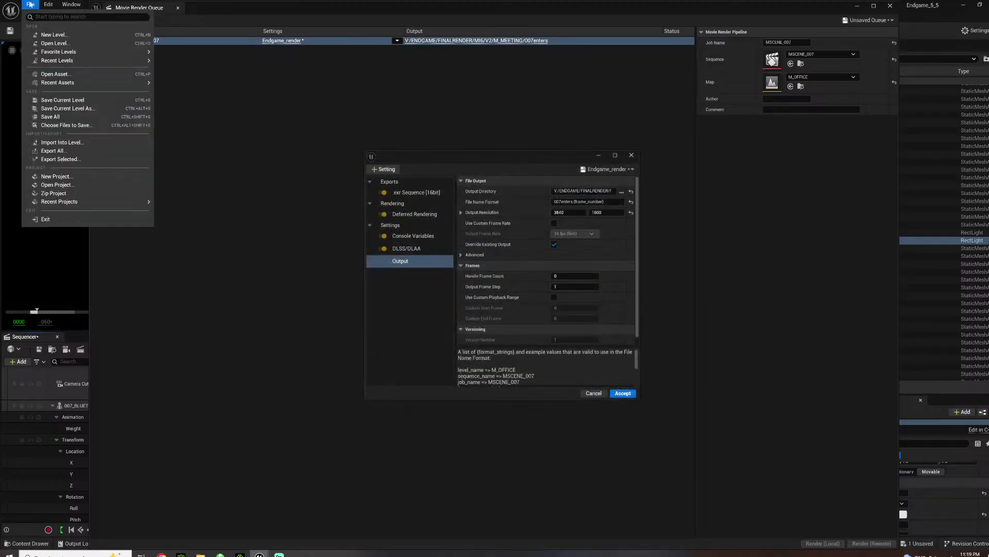
click(56, 100)
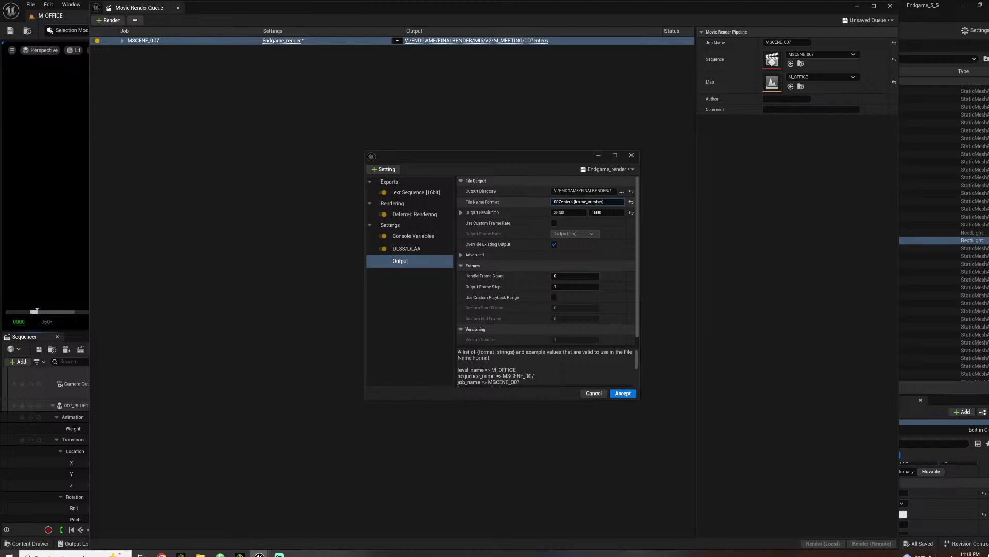
Set the render's file name format to afternoonsir.{frame_number}, choose the afternoonsir folder as output directory, and accept the settings
double_click(569, 202)
text(aftern)
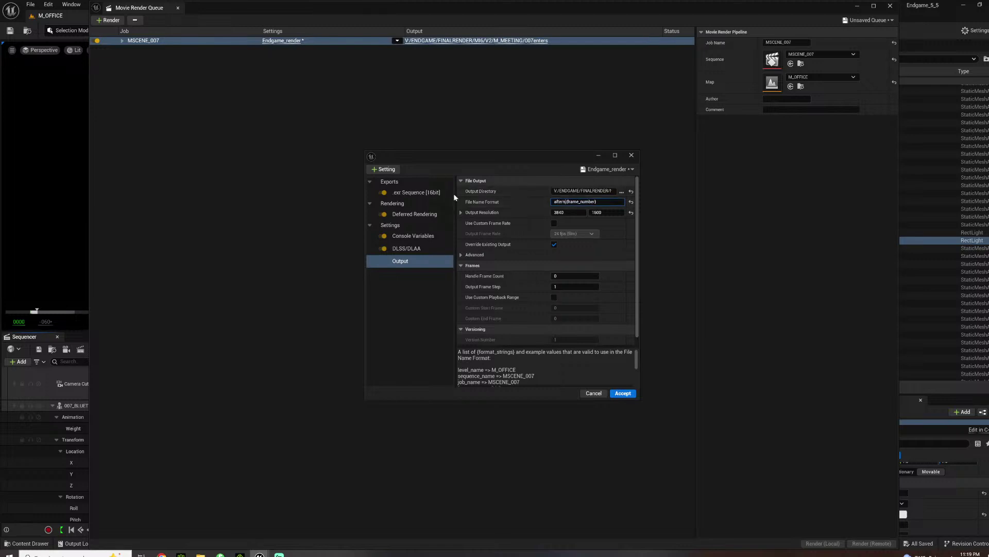
text(oonsir.)
key(Return)
click(622, 192)
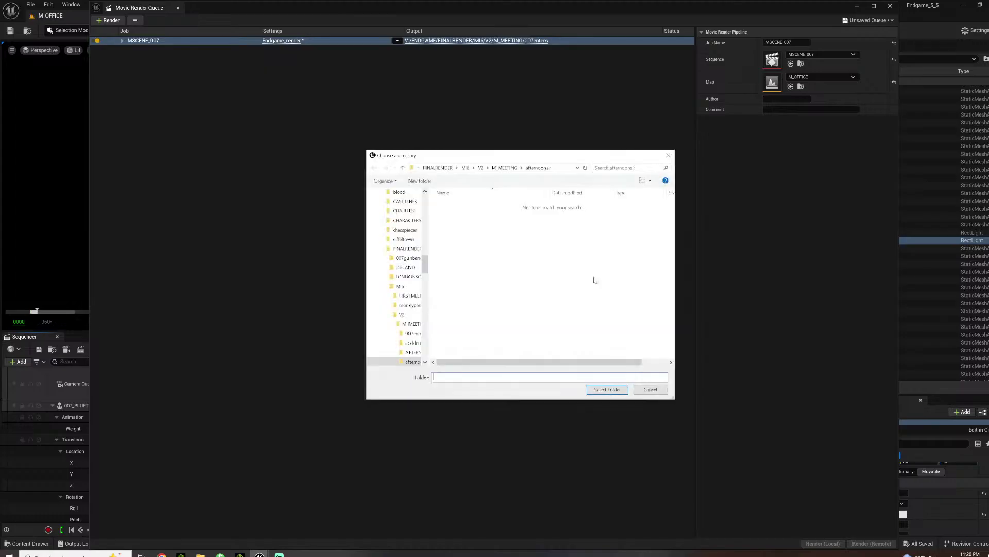
click(619, 389)
click(623, 394)
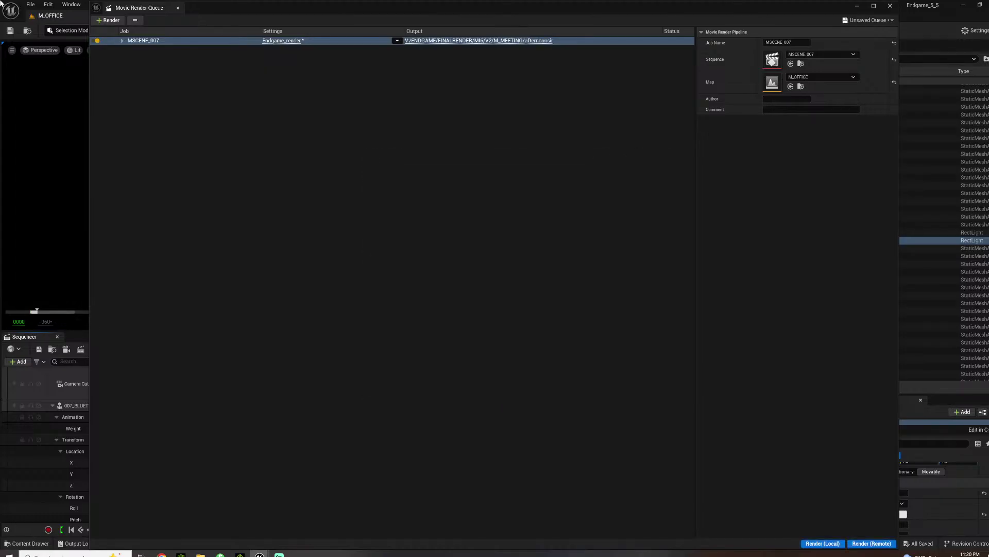
Save everything, render MSCENE_007 locally, and close the Movie Render Queue once the render has finished
click(29, 4)
click(53, 117)
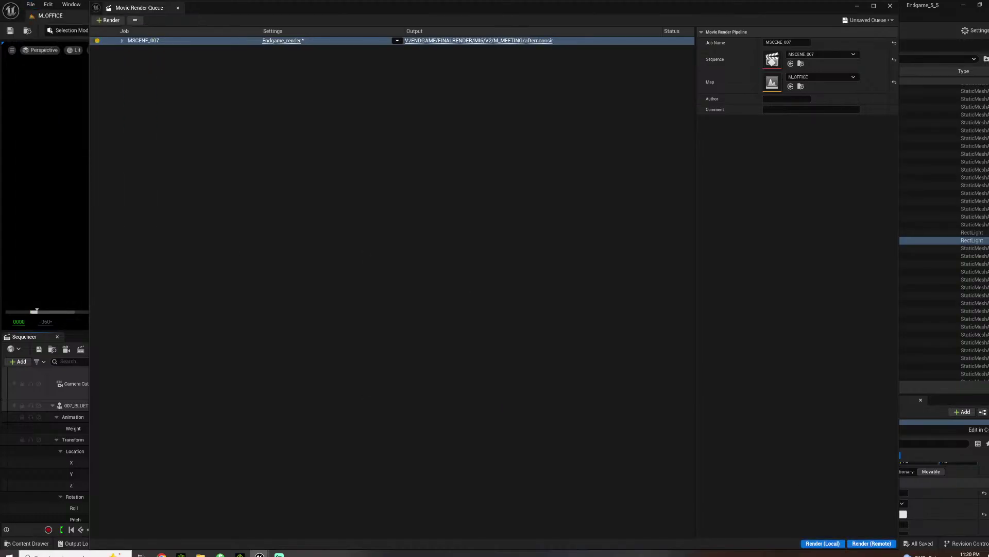
click(814, 541)
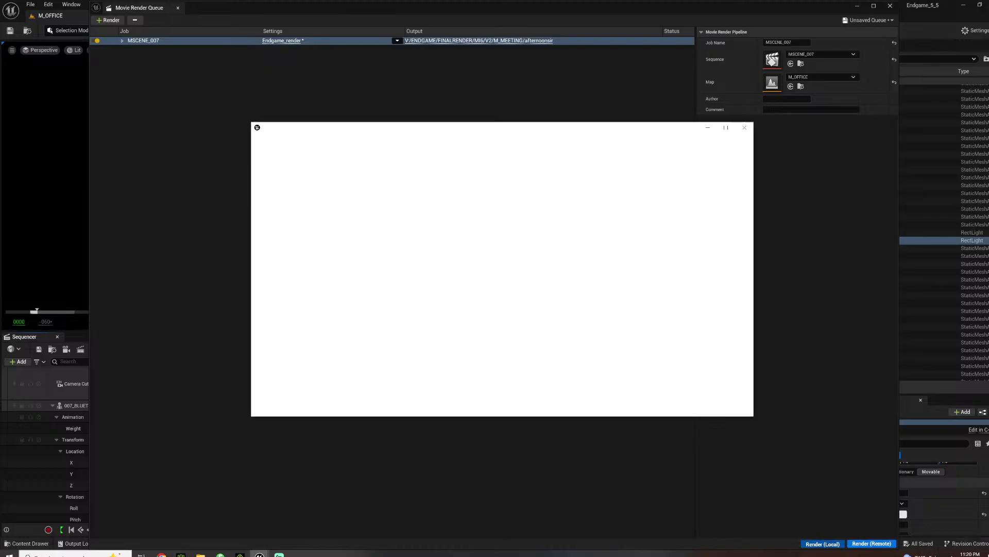
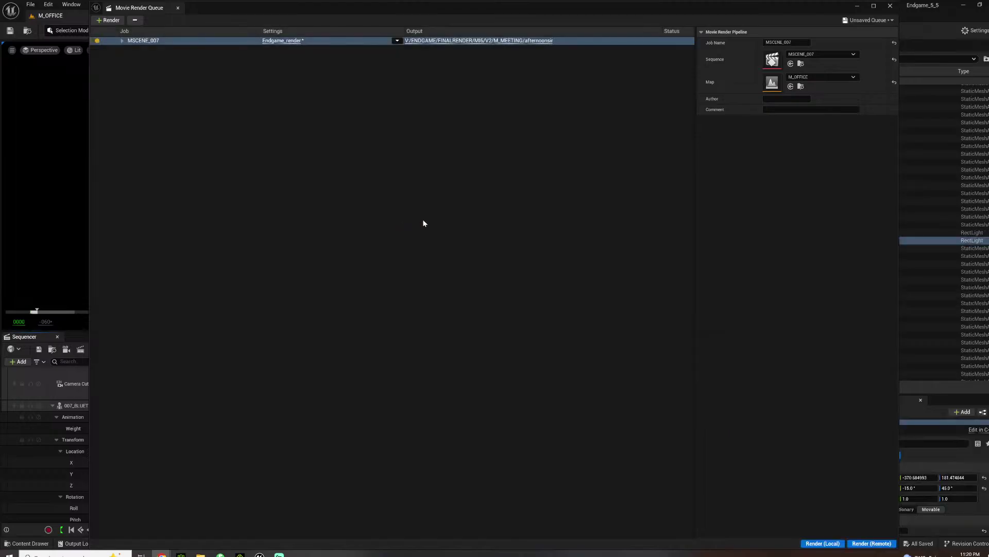
click(890, 6)
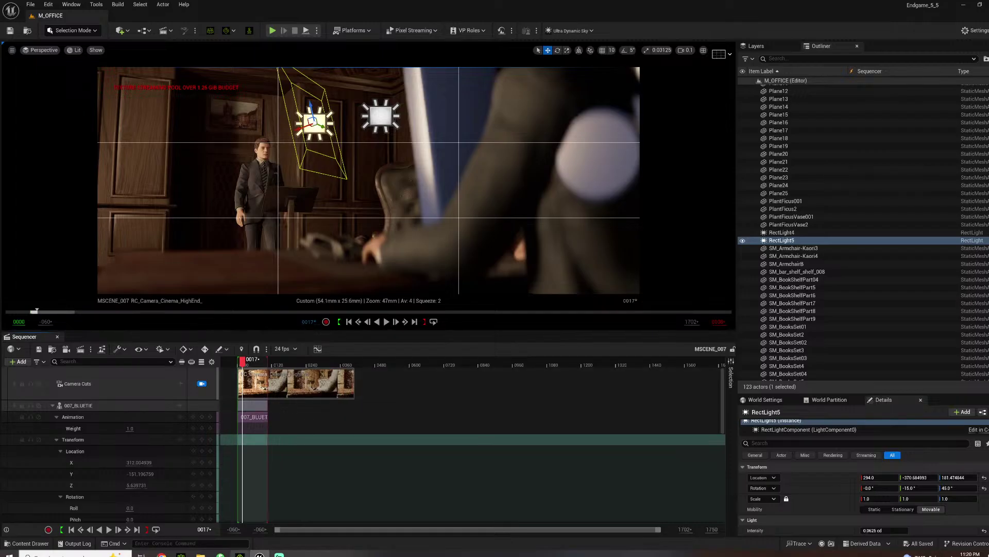
Switch to iClone and remove the object animation from the 007_BLUETIE character
click(240, 554)
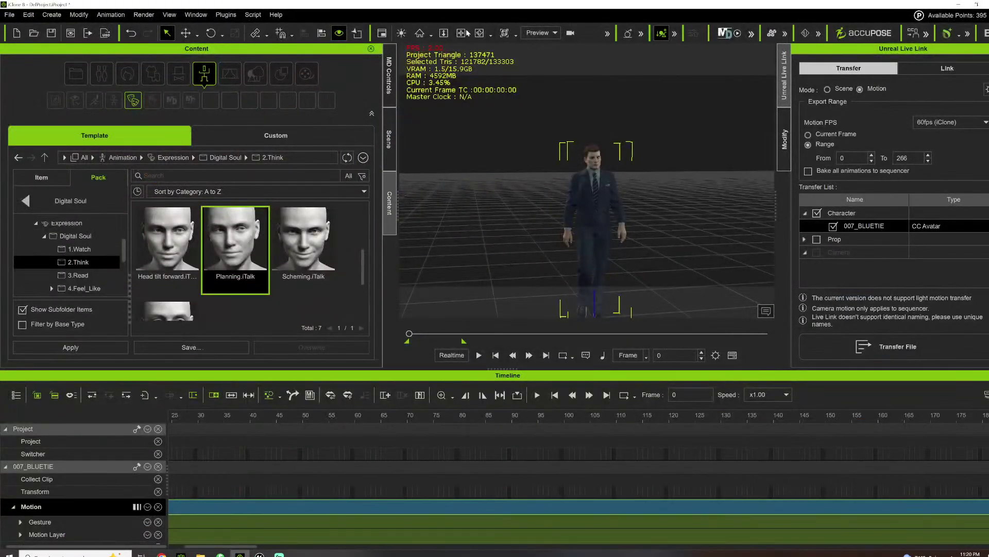
click(461, 33)
drag(572, 204, 560, 227)
right_click(508, 131)
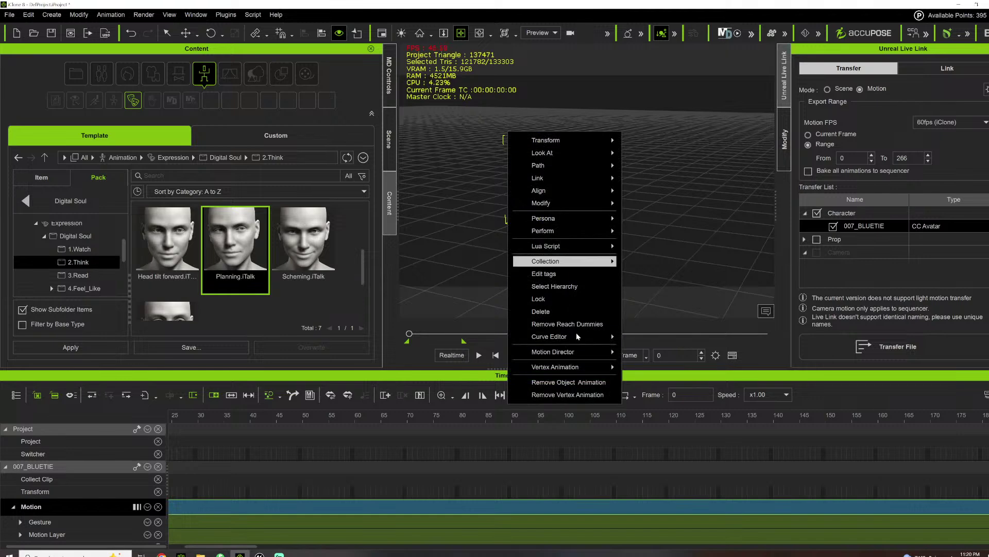
click(571, 383)
In Unreal Editor, release the shot camera and transfer mscreen and Cube5 to iClone, importing them with the original frame rate kept
click(280, 554)
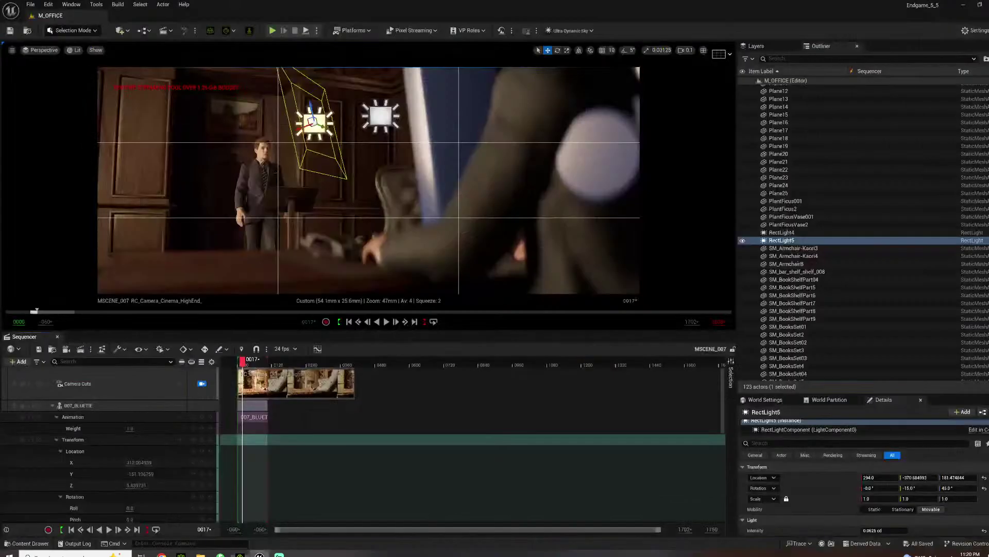
click(201, 383)
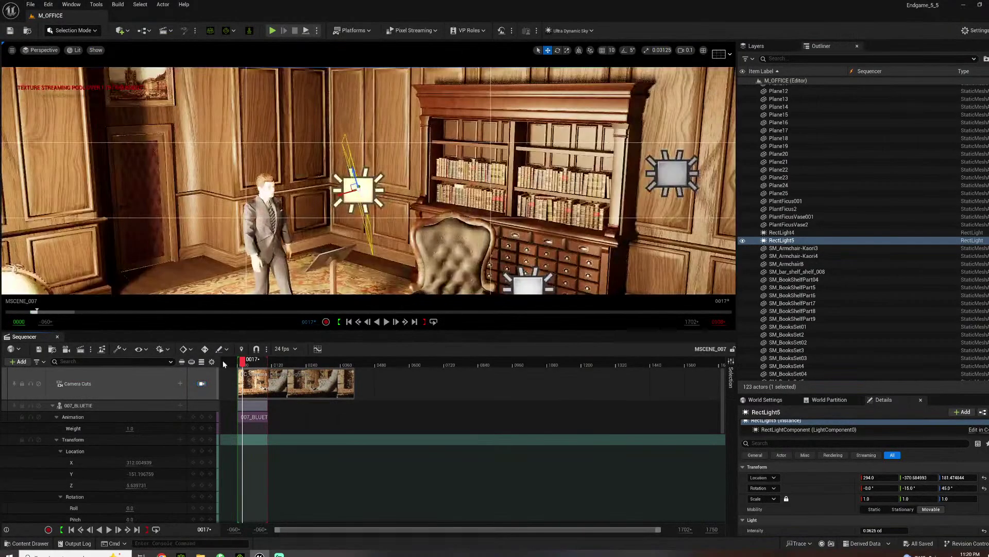
right_drag(288, 206, 457, 237)
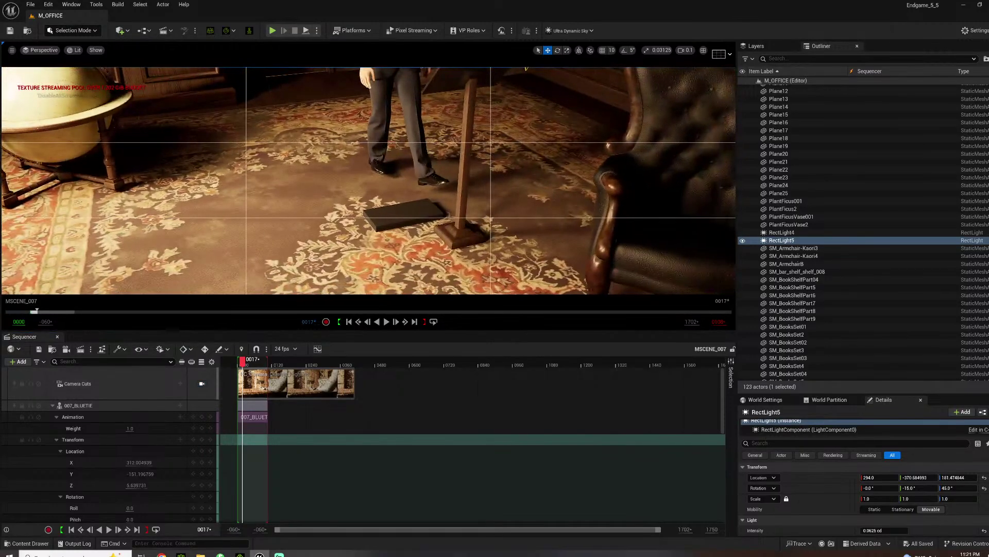
click(457, 237)
drag(474, 235, 444, 238)
mouse_move(445, 238)
right_down()
mouse_move(428, 176)
mouse_move(431, 226)
right_up()
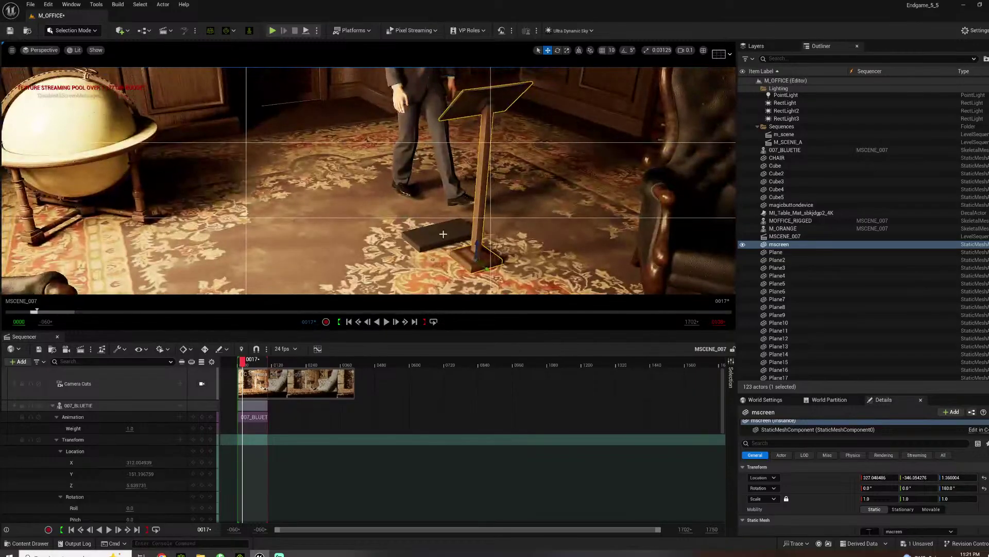
ctrl+click(461, 256)
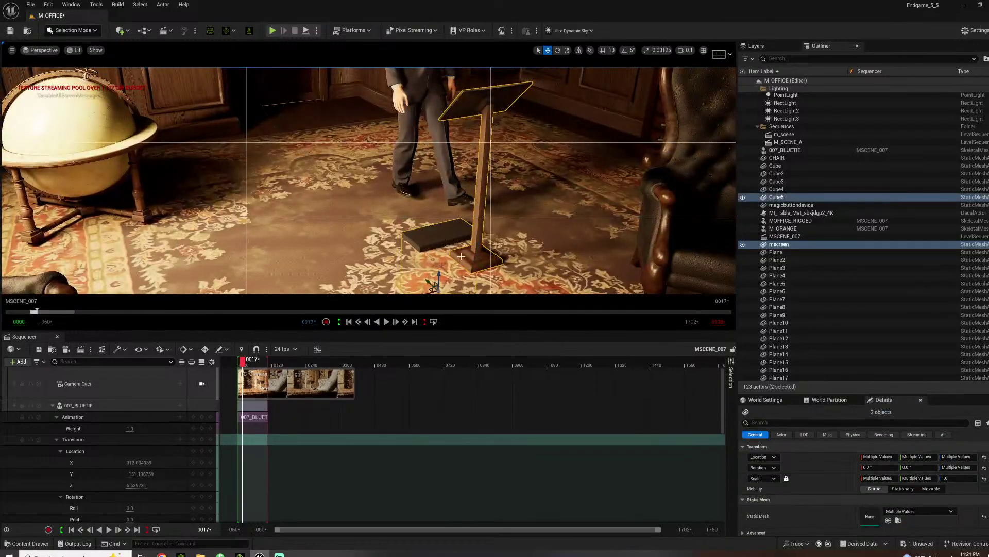
click(230, 31)
mouse_move(255, 191)
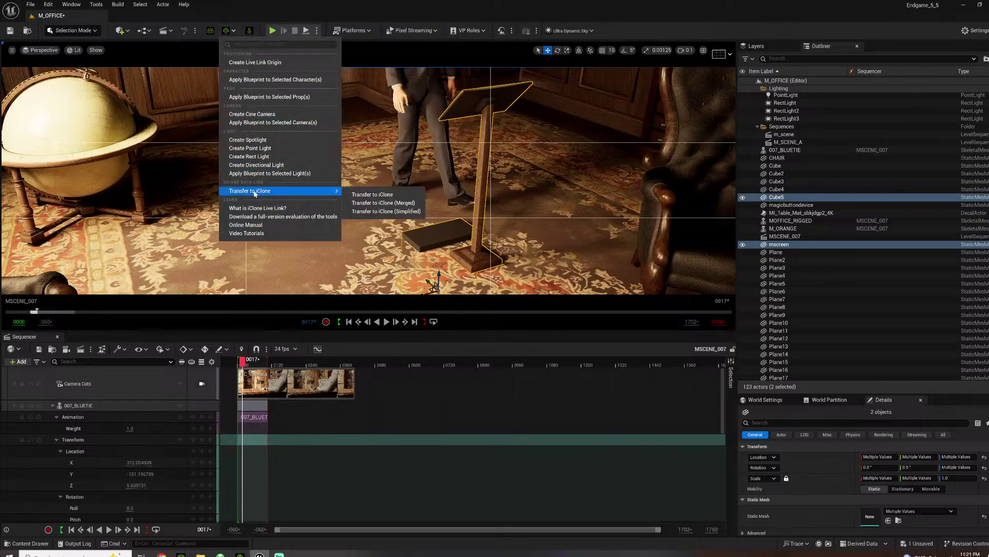
click(361, 194)
click(239, 554)
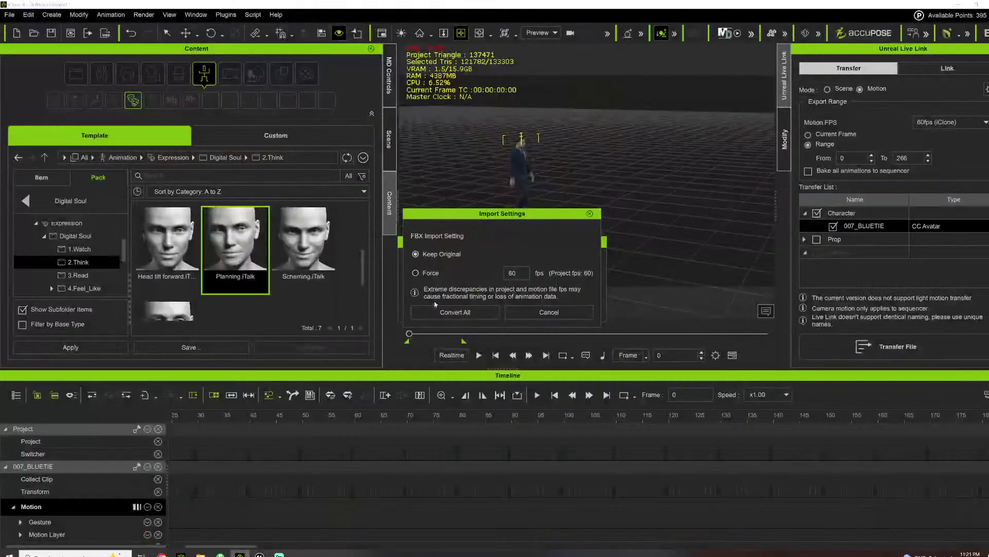
click(456, 311)
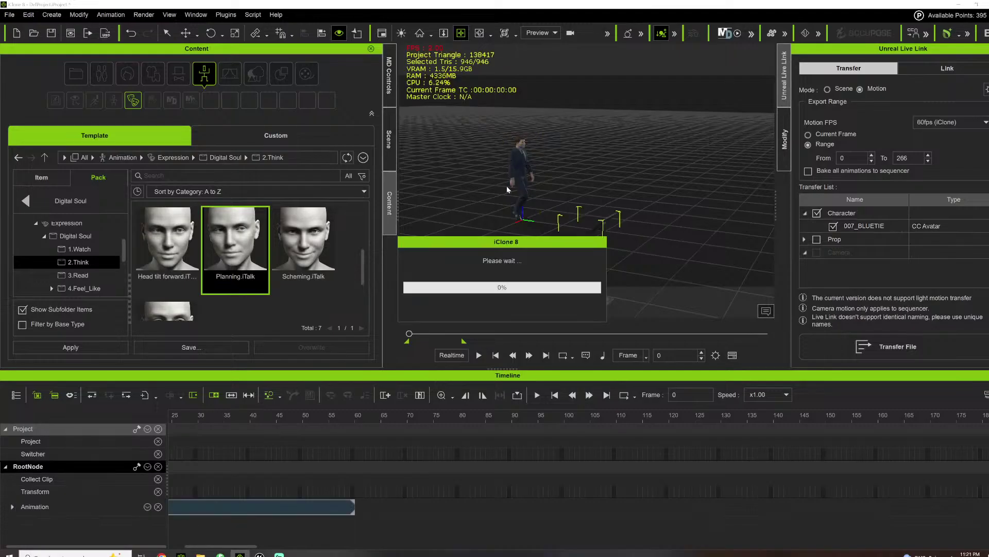
Select 007_BLUETIE beside the imported props and clear the character's object animation once more
click(522, 195)
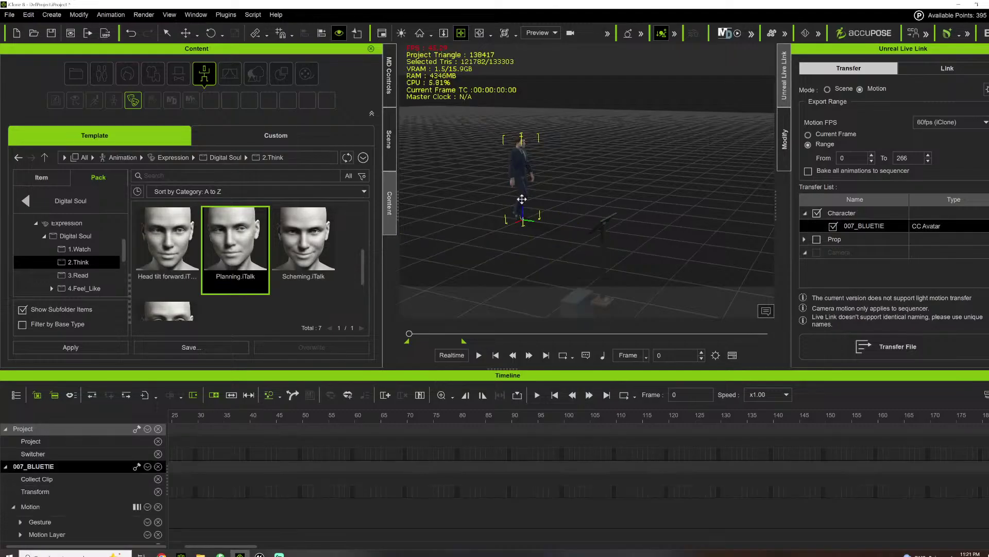
right_drag(522, 195, 552, 132)
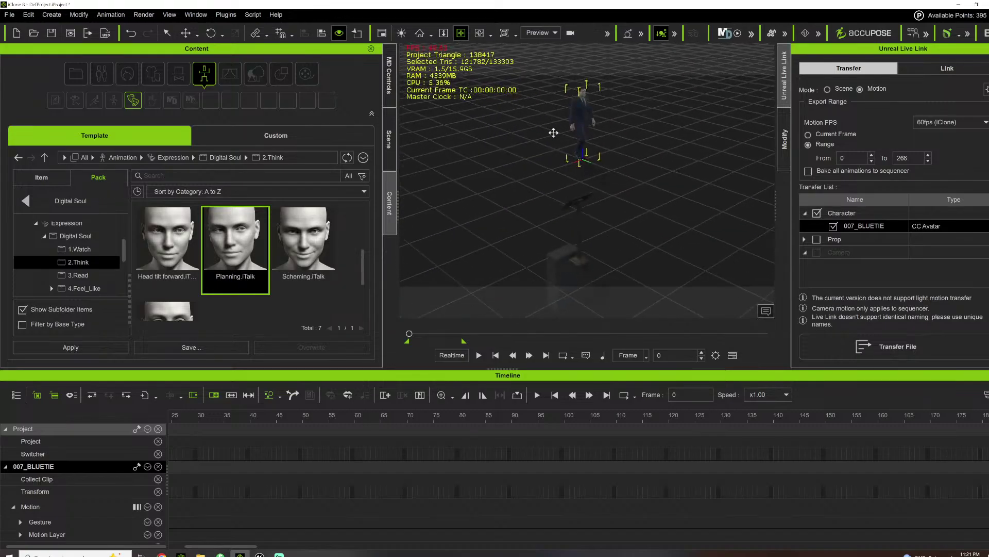
right_click(557, 126)
click(612, 378)
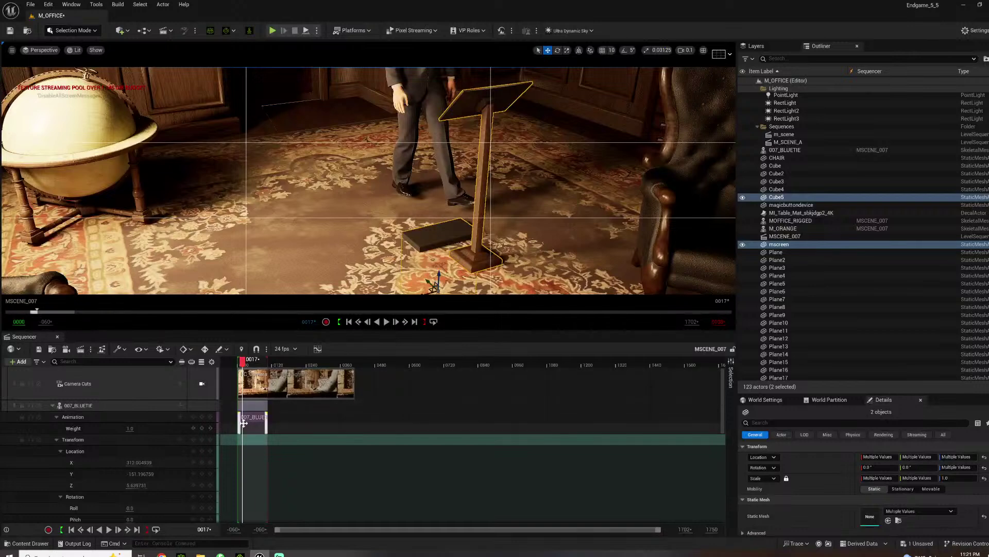
In Unreal Editor, delete 007_BLUETIE's animation clip from the MSCENE_007 sequence and save everything
click(249, 416)
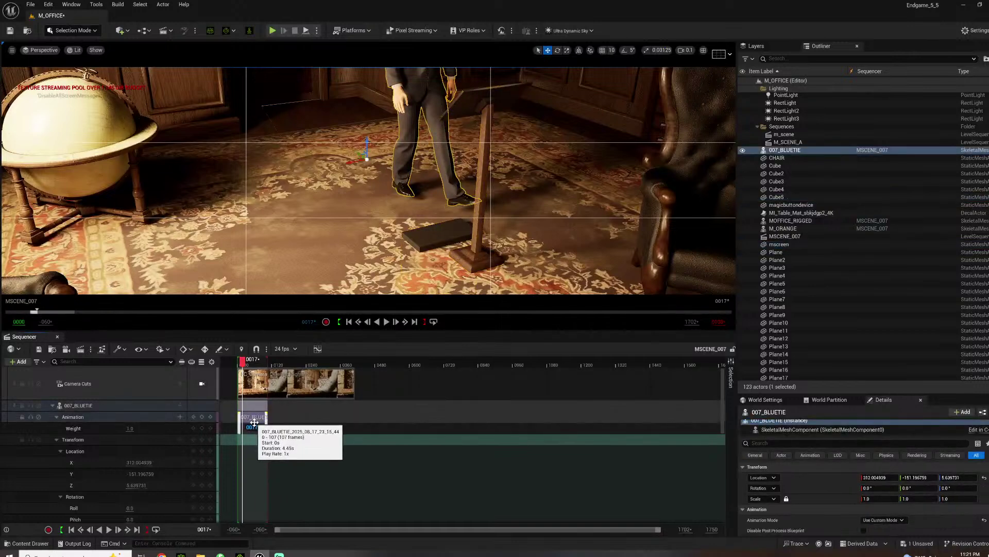
key(Delete)
click(30, 5)
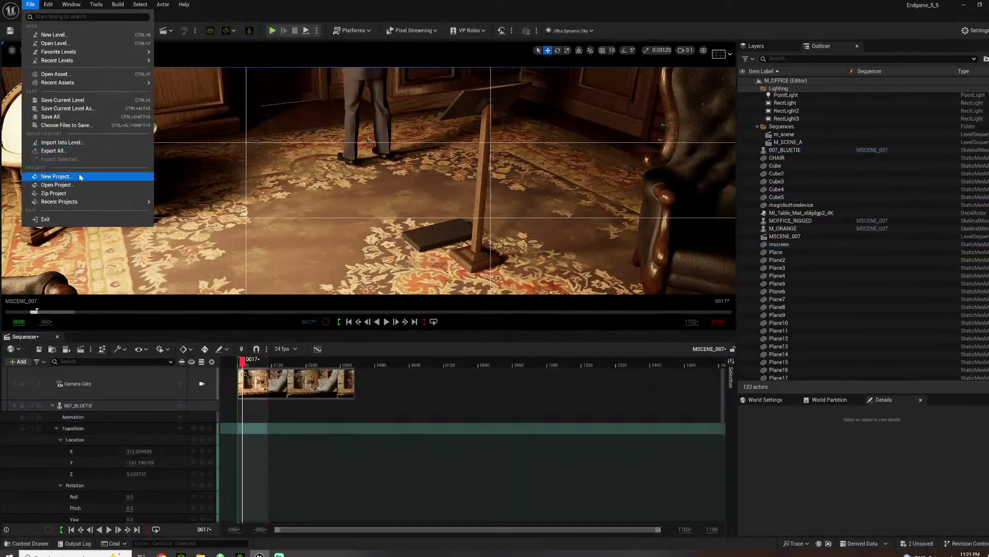
click(56, 117)
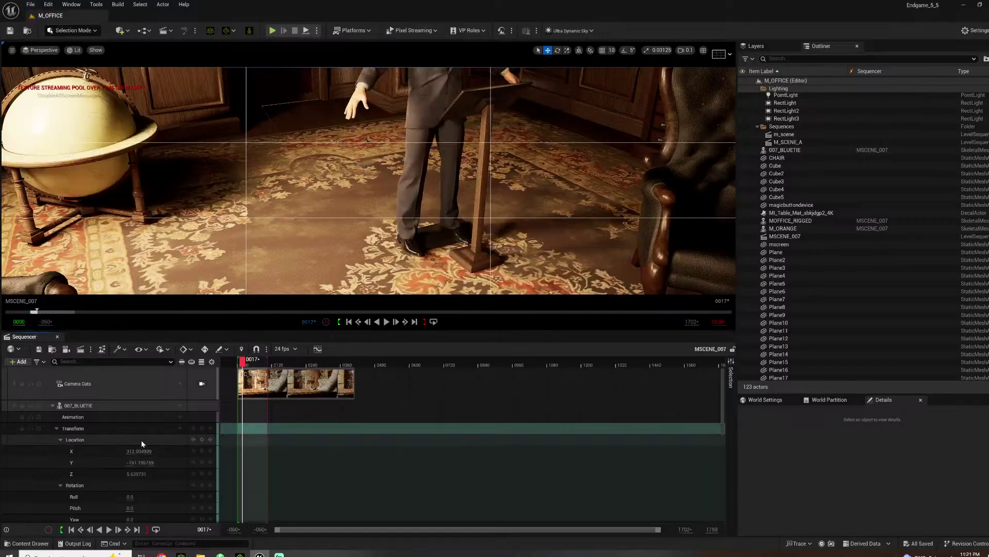
Set 007_BLUETIE's X, Y and Z location in the sequence to 0
click(138, 451)
text(0)
key(Return)
click(137, 462)
text(0)
key(Return)
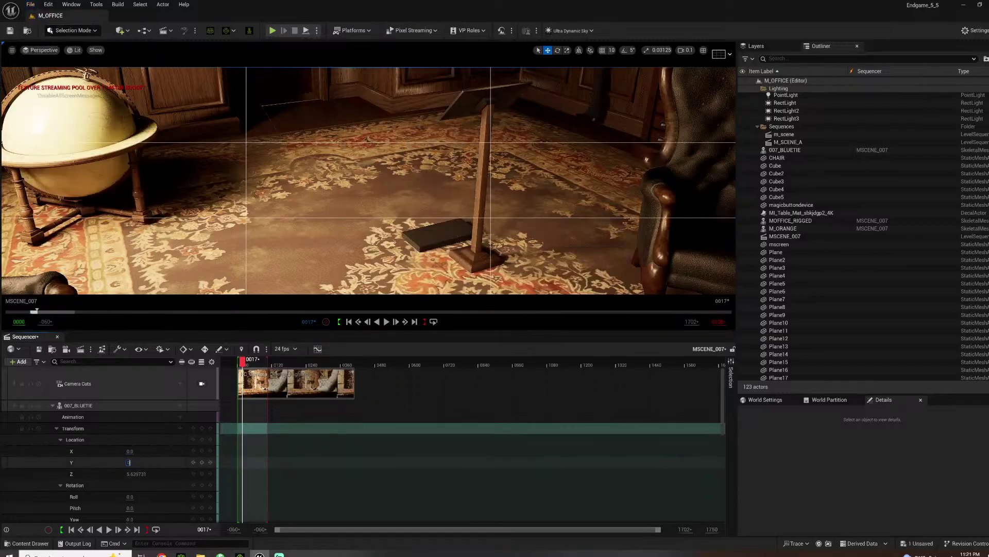
click(140, 473)
text(0)
key(Return)
right_drag(323, 168, 323, 168)
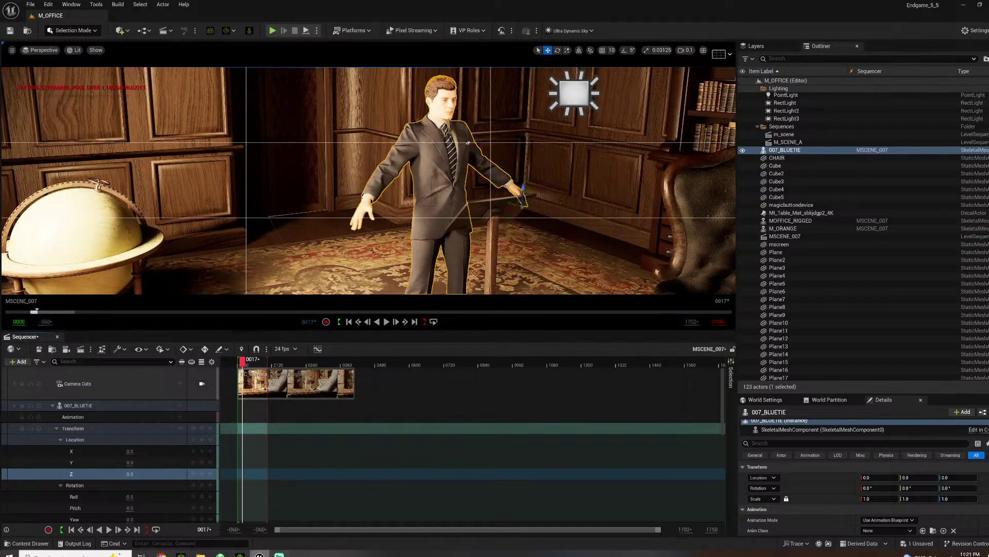
Switch to iClone and browse the animation content folders for a new motion
click(240, 555)
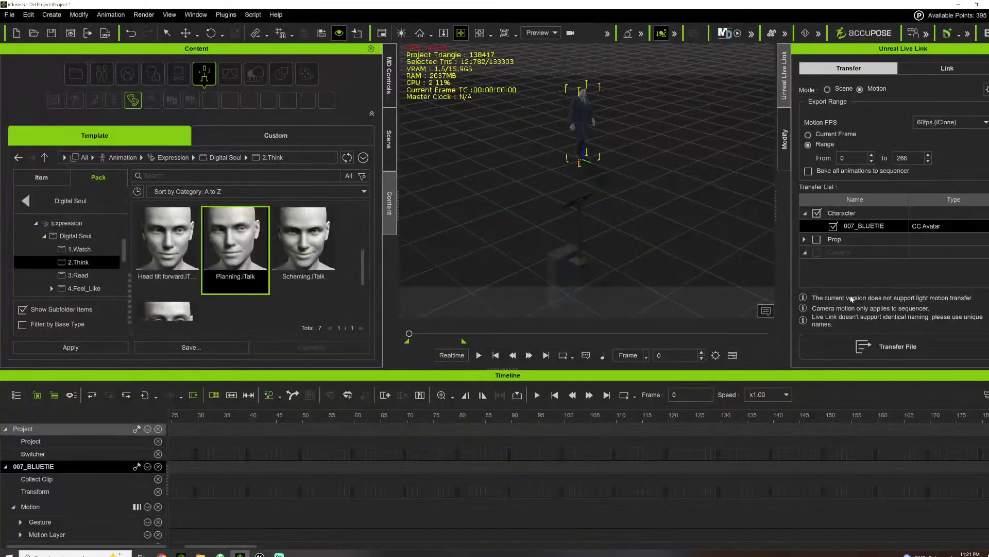
scroll(78, 250, up, 1)
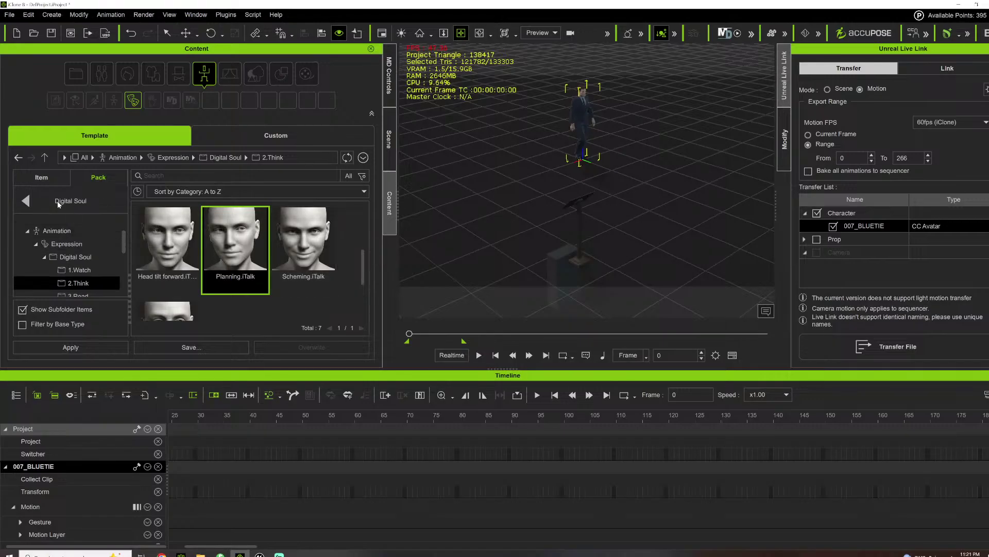
Apply the Idle03_M motion from the Animation pack's Motion-Plus library to the 007_BLUETIE character
click(26, 201)
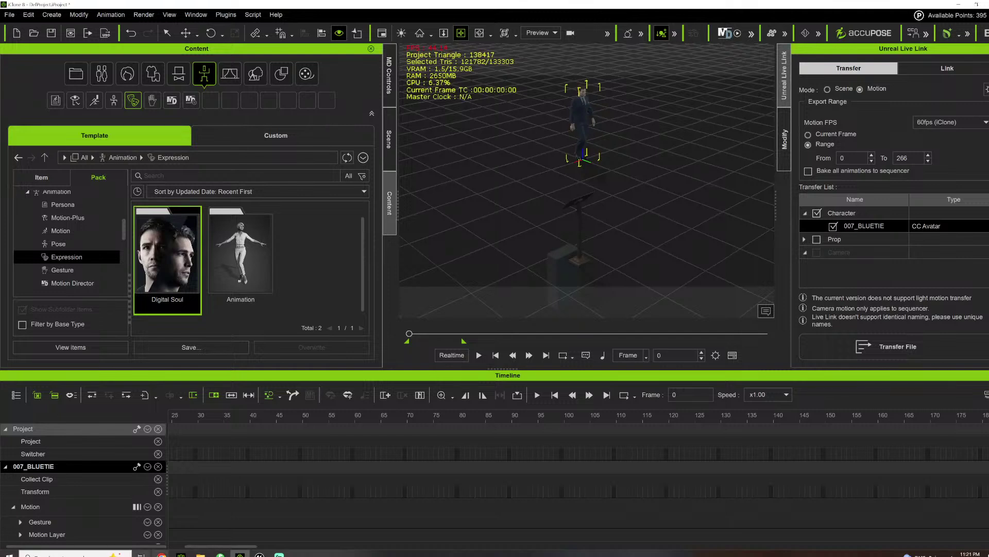
mouse_move(162, 555)
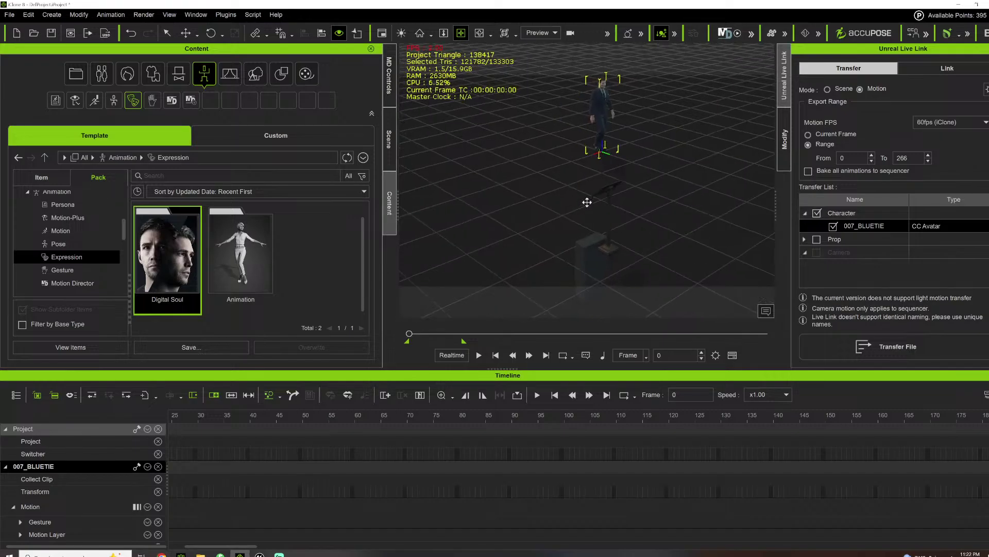
double_click(255, 265)
click(49, 241)
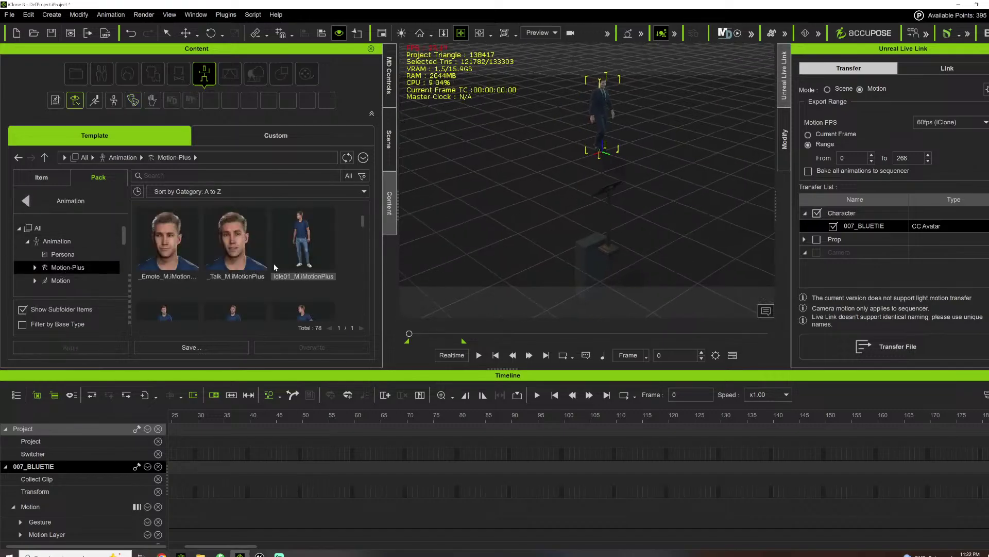
scroll(273, 264, down, 1)
scroll(301, 267, up, 1)
scroll(284, 280, down, 1)
scroll(284, 279, down, 1)
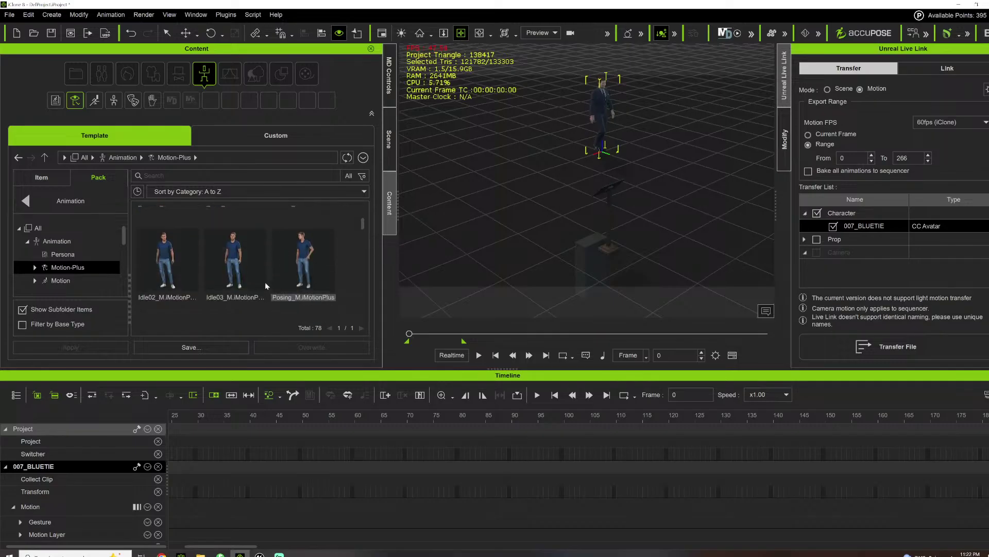
drag(223, 279, 596, 106)
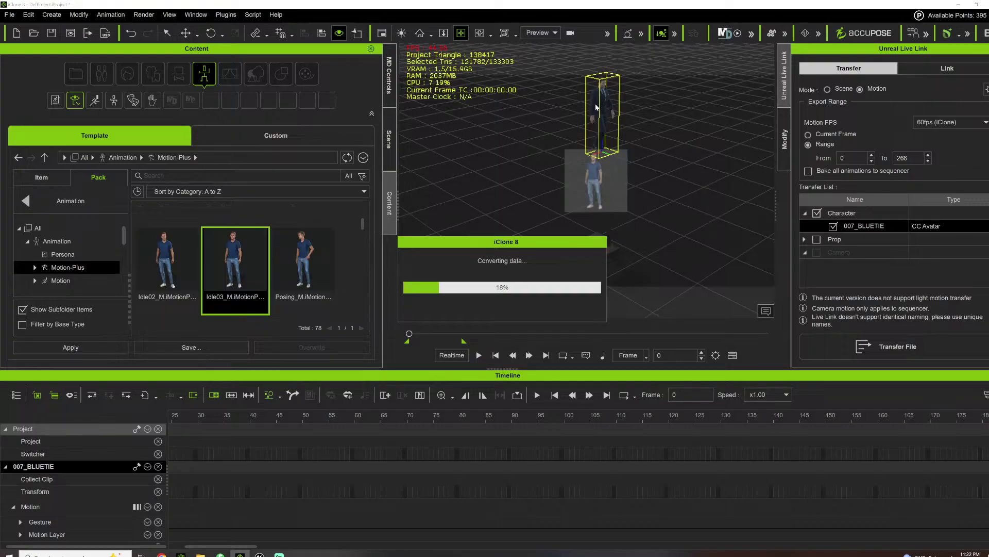
Move the 007_BLUETIE character over to the screen stand, to about X 332 and Y 302
key(w)
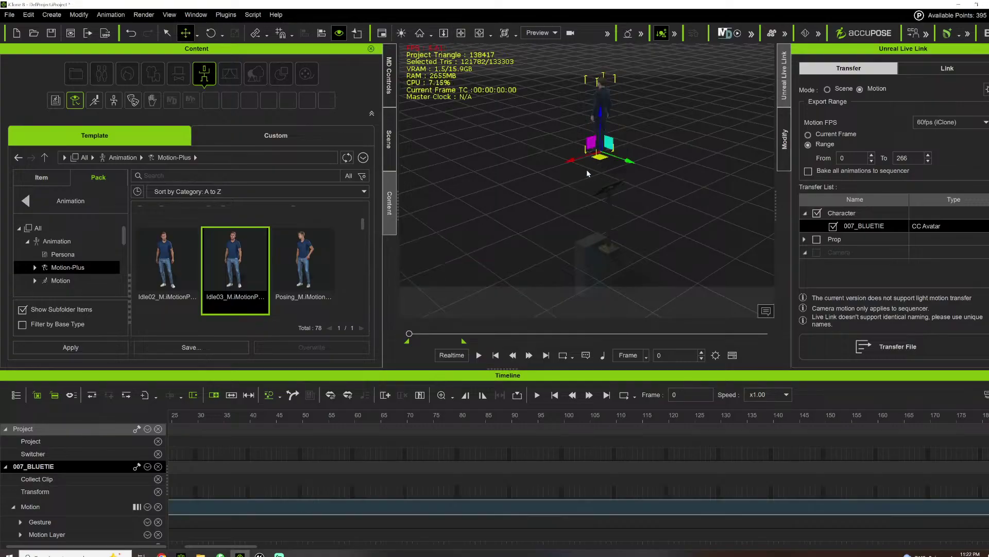
drag(569, 160, 461, 226)
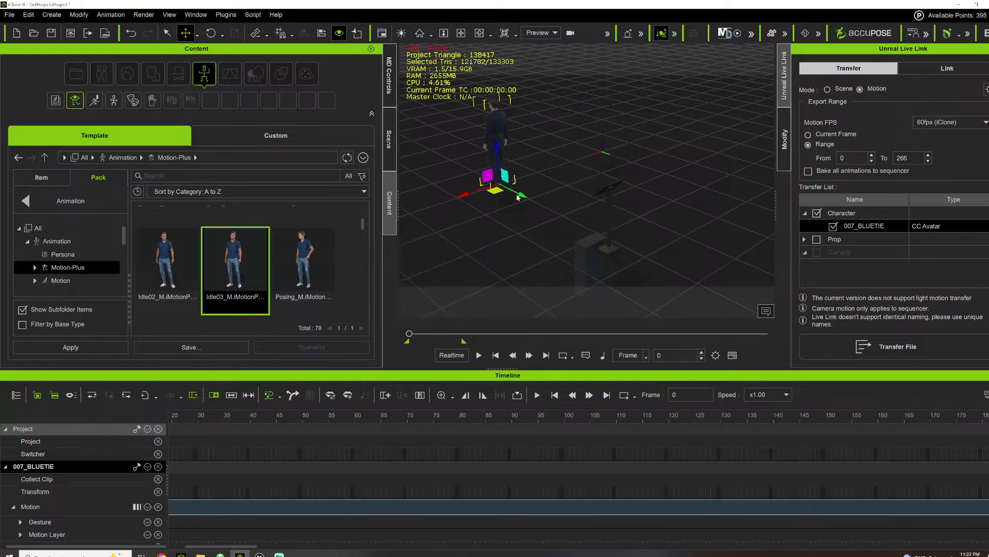
drag(518, 197, 560, 255)
Set the character's Z rotation to 180 so he faces the stand
key(e)
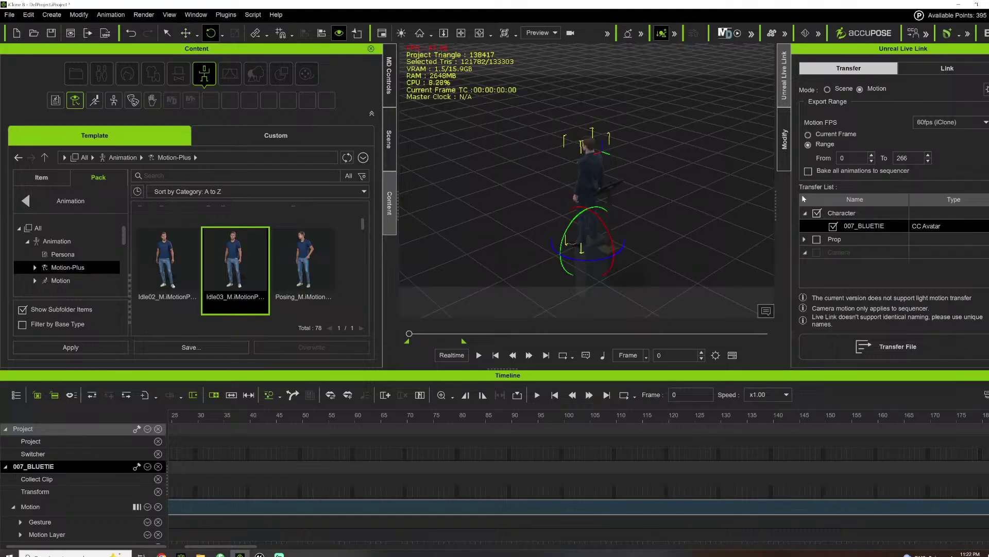
click(786, 129)
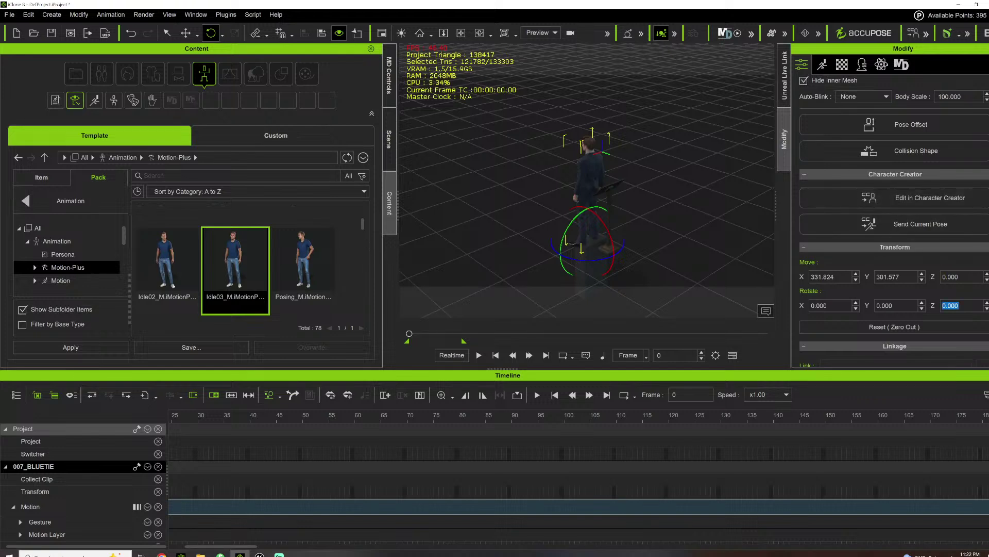
text(180)
key(Return)
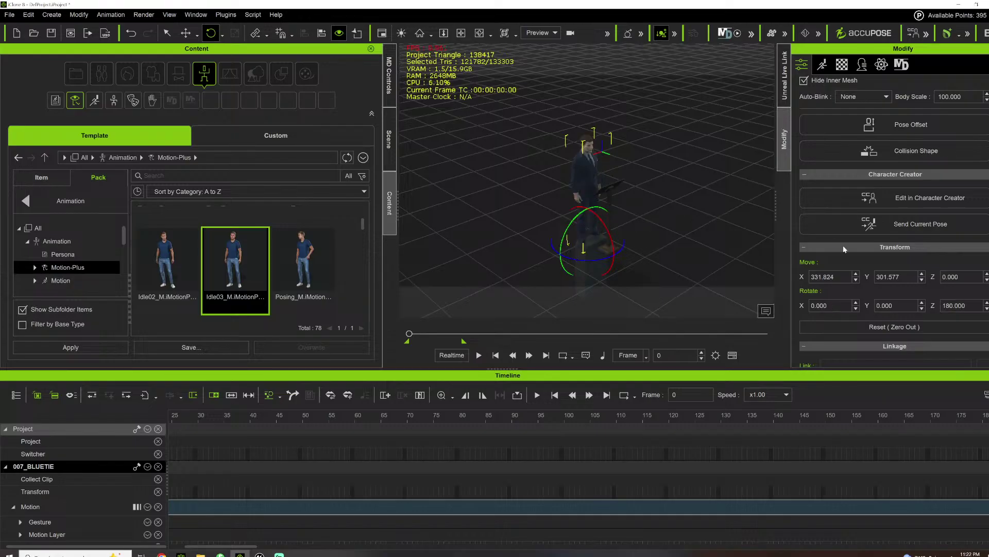
Move the character back from the screen stand along the Y axis to about 276
key(w)
click(460, 34)
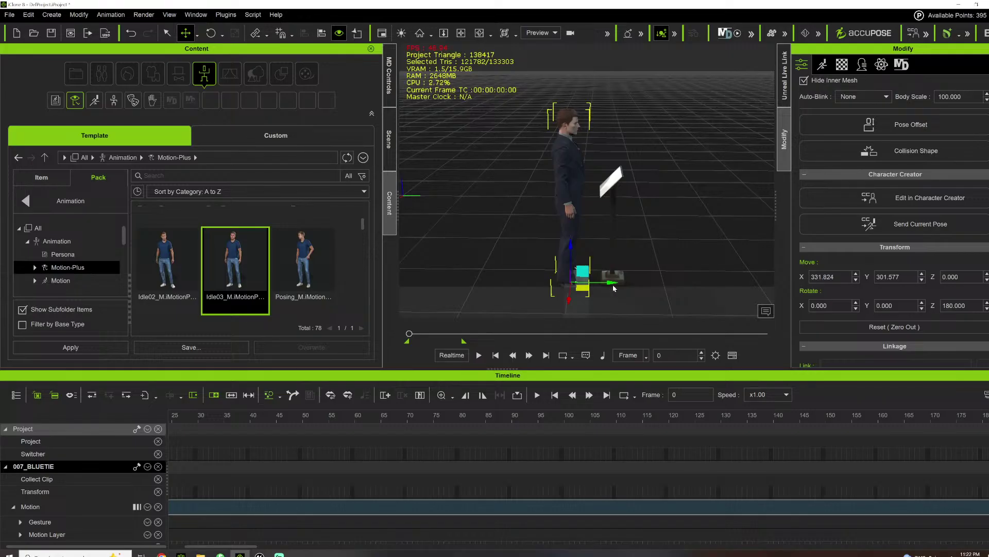
drag(612, 285, 585, 283)
scroll(557, 157, up, 3)
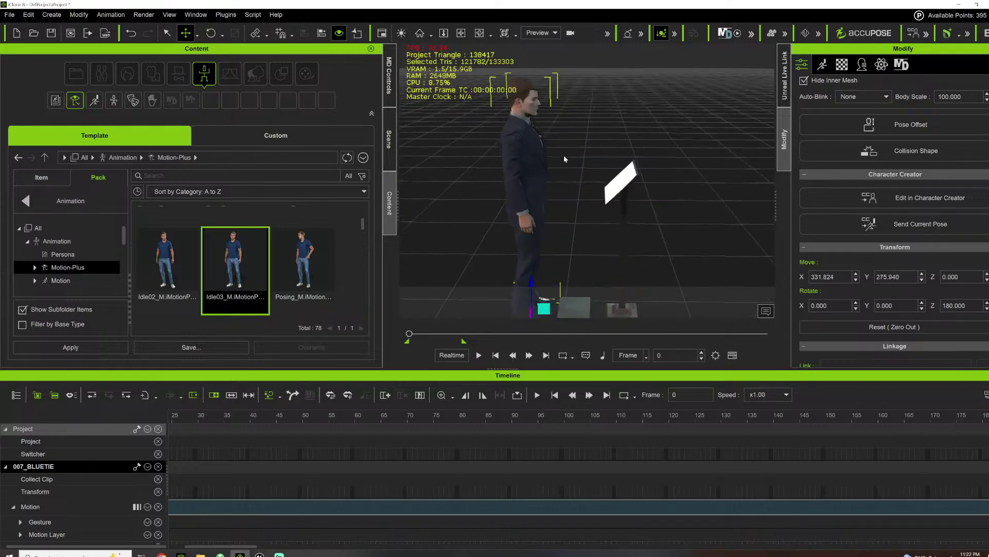
Play back the idle motion and view the character at the stand from several angles
click(463, 32)
key(space)
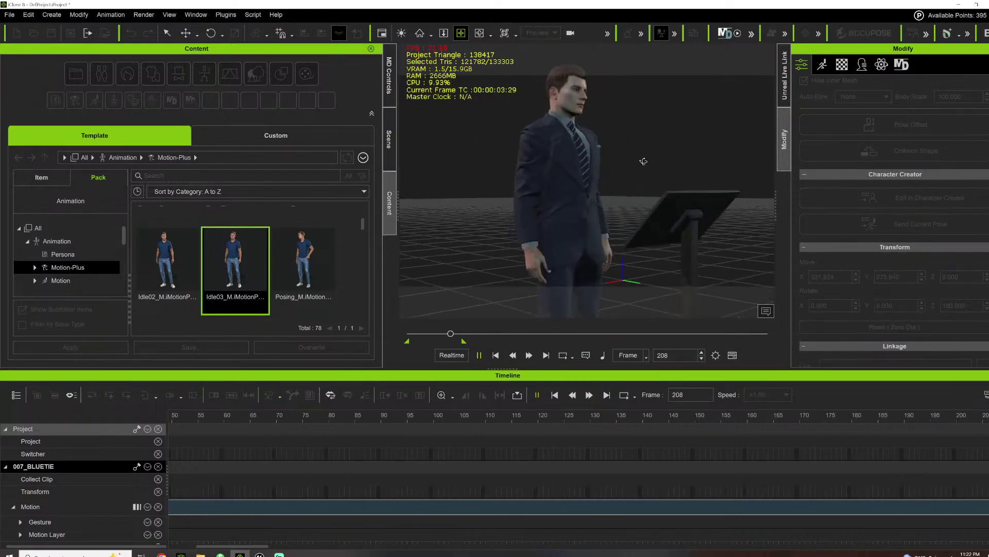
right_drag(522, 218, 563, 214)
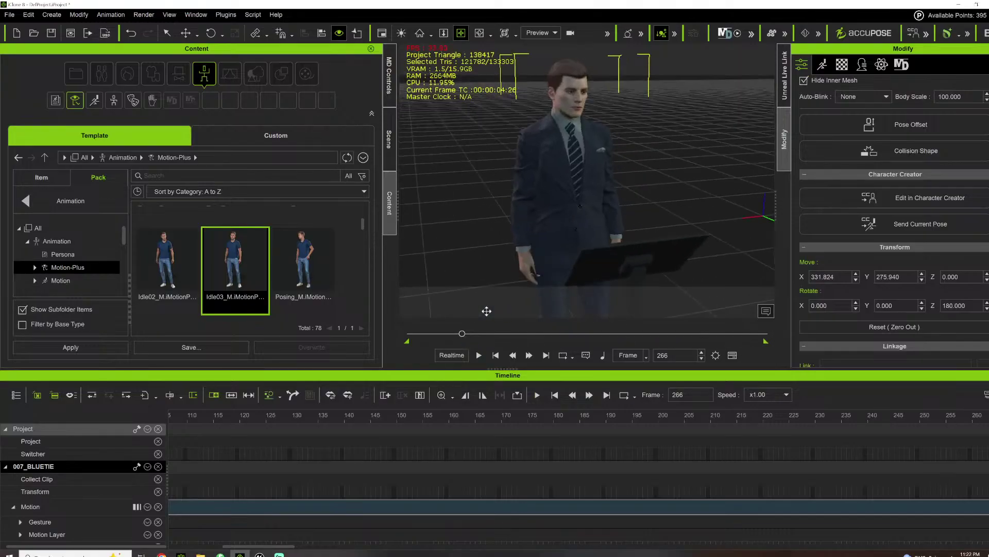
click(479, 355)
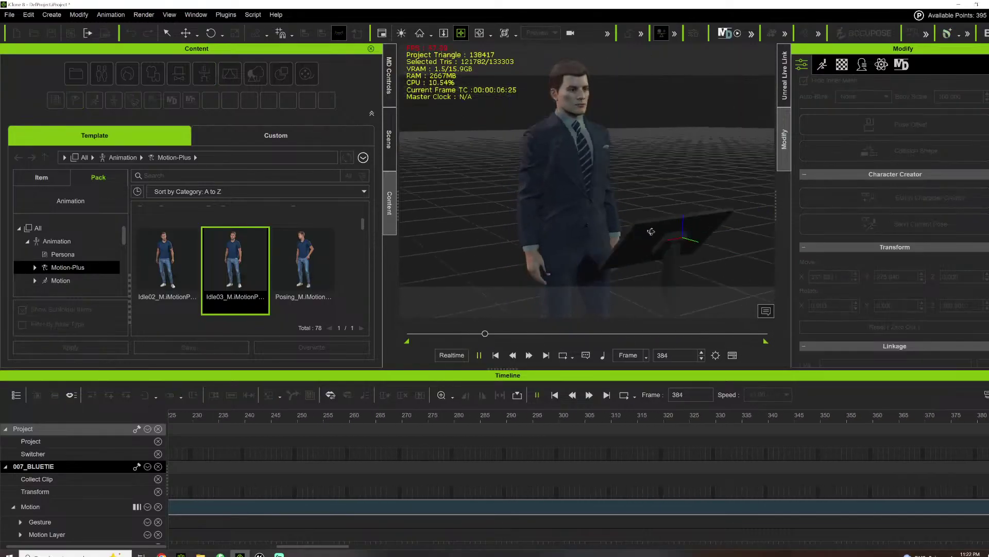
right_drag(524, 170, 563, 256)
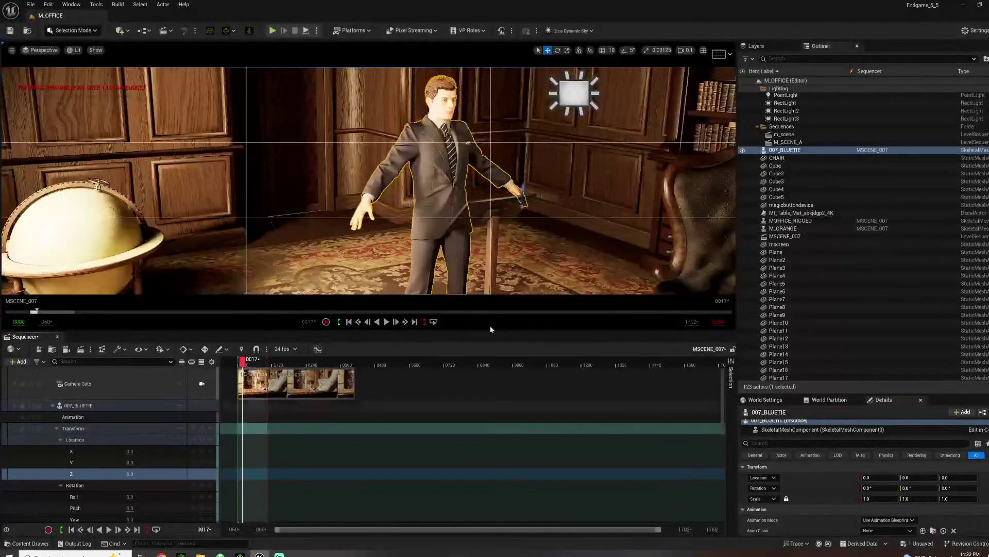
Switch to Unreal Engine, select the CHAIR and SM_Table actors, and transfer both to iClone with the Keep Original FBX import setting
click(360, 207)
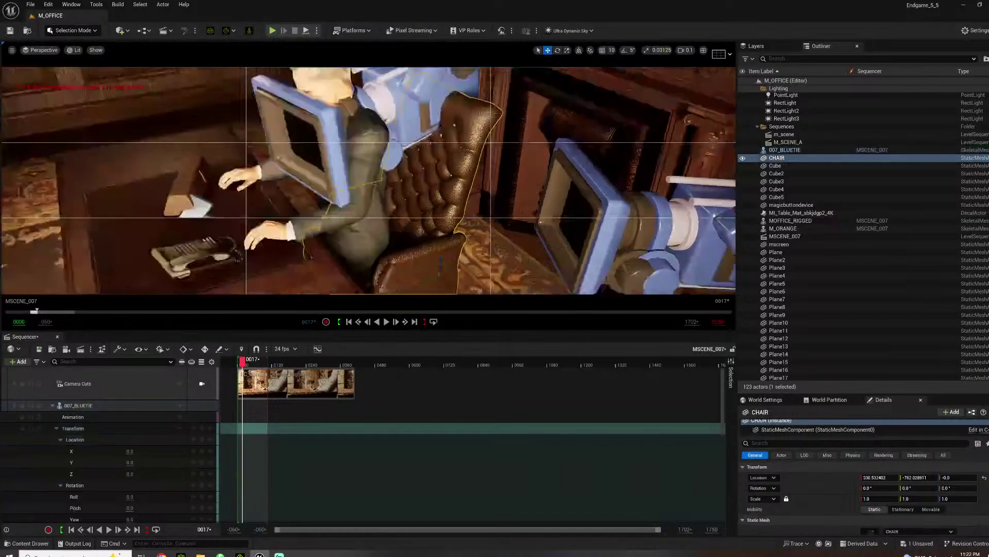
right_click(322, 204)
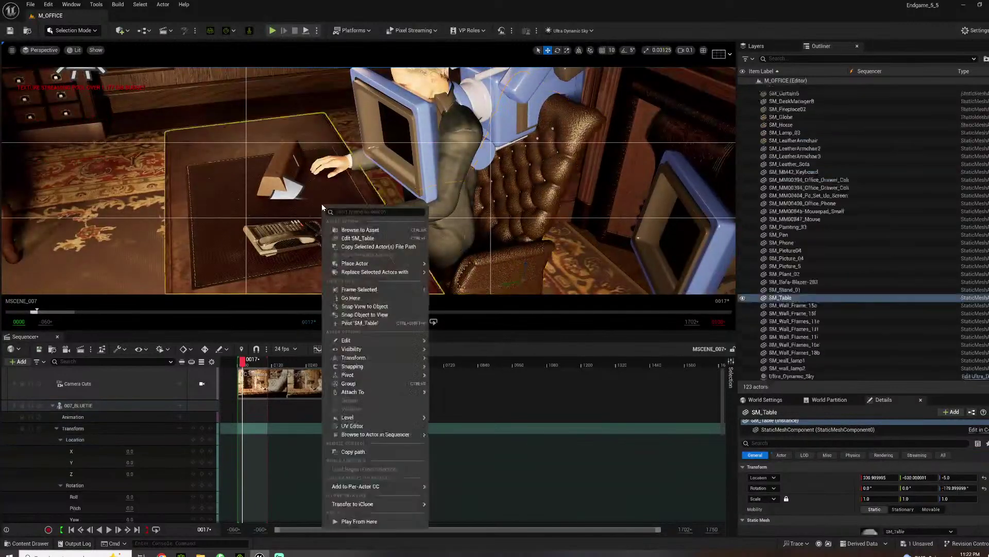
click(517, 185)
ctrl+click(348, 194)
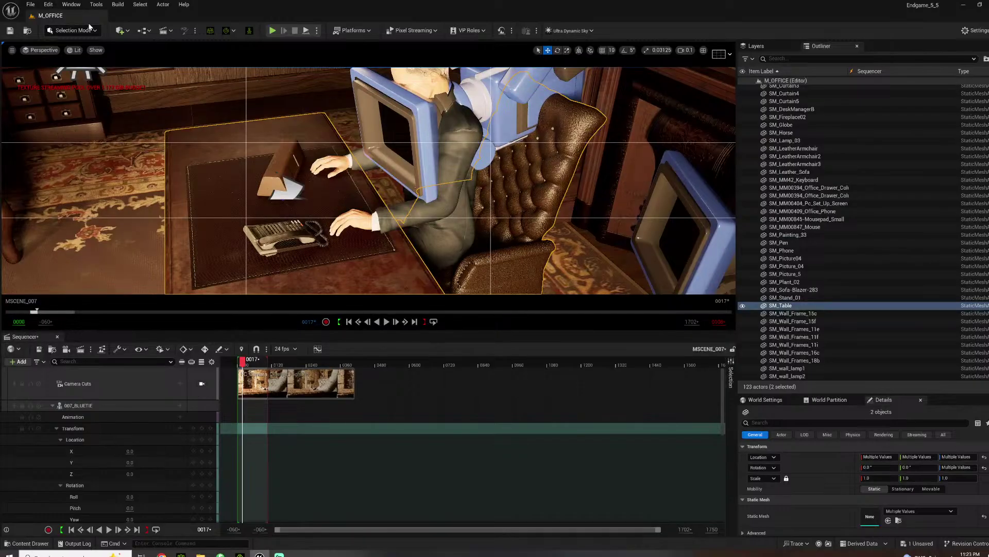
click(211, 31)
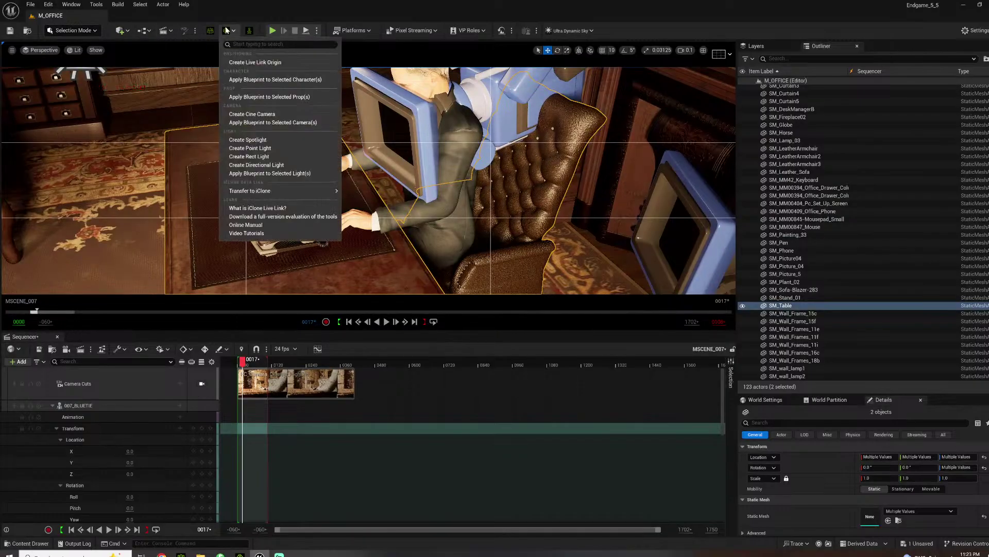
click(380, 195)
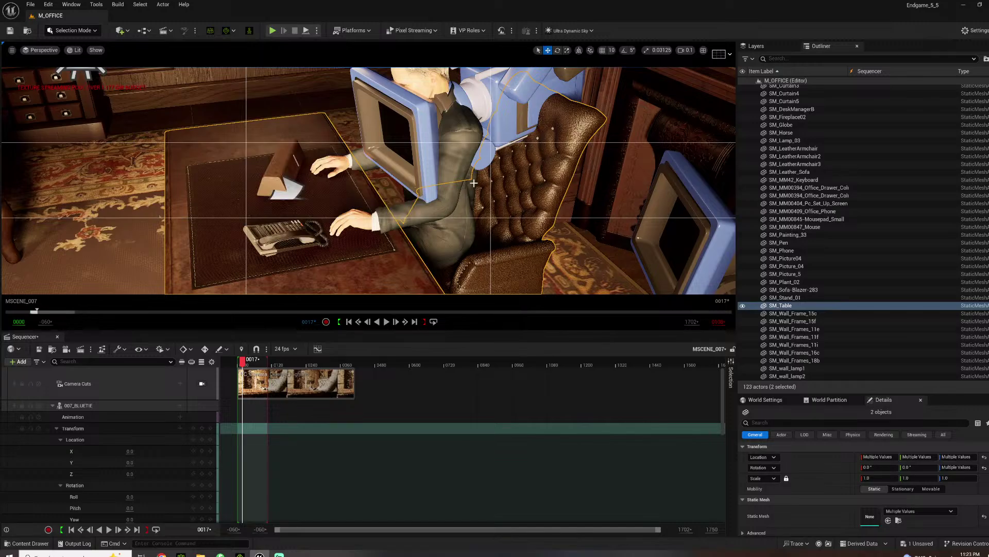
scroll(471, 177, down, 3)
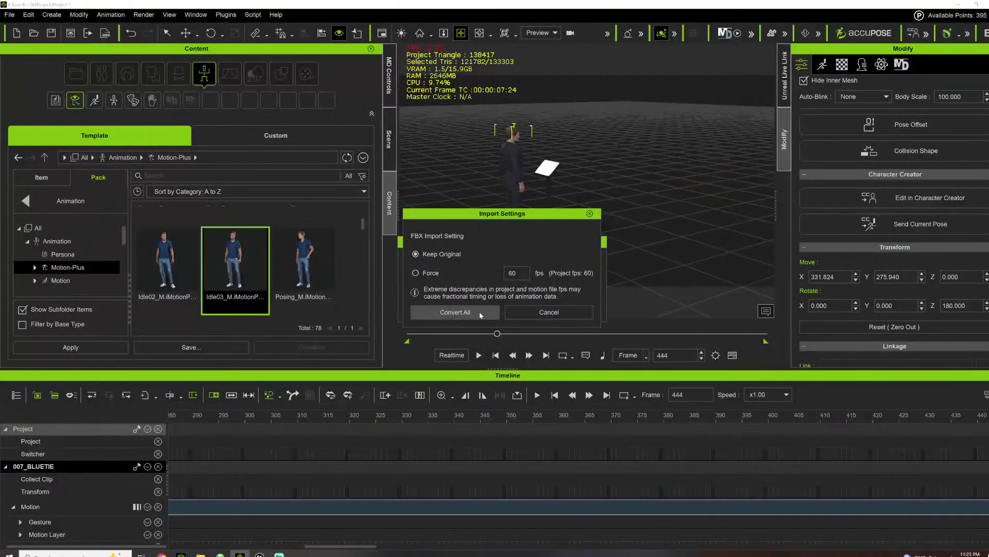
click(456, 313)
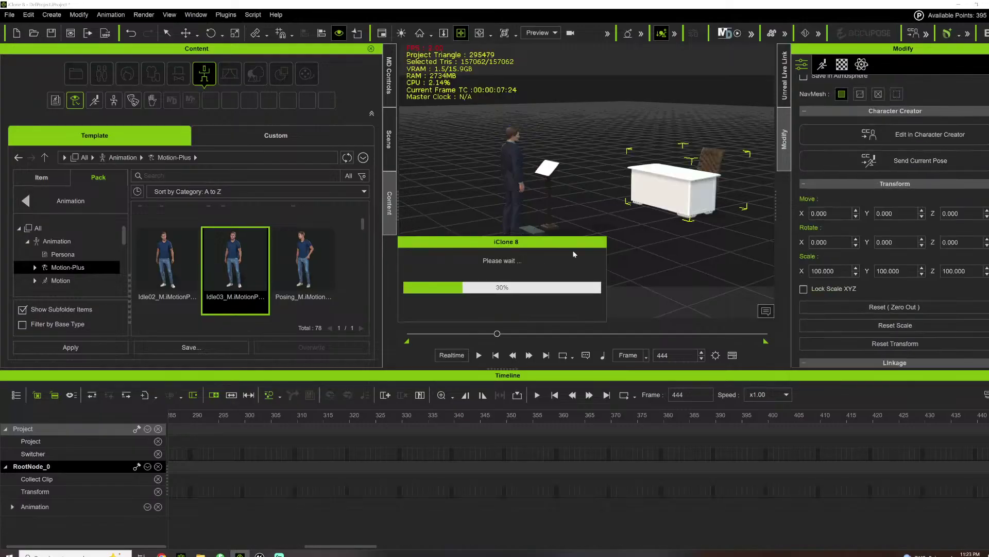
Reselect the 007_BLUETIE character and inspect the imported desk and chair around him from several angles
right_drag(514, 173, 588, 208)
drag(602, 169, 662, 177)
double_click(666, 176)
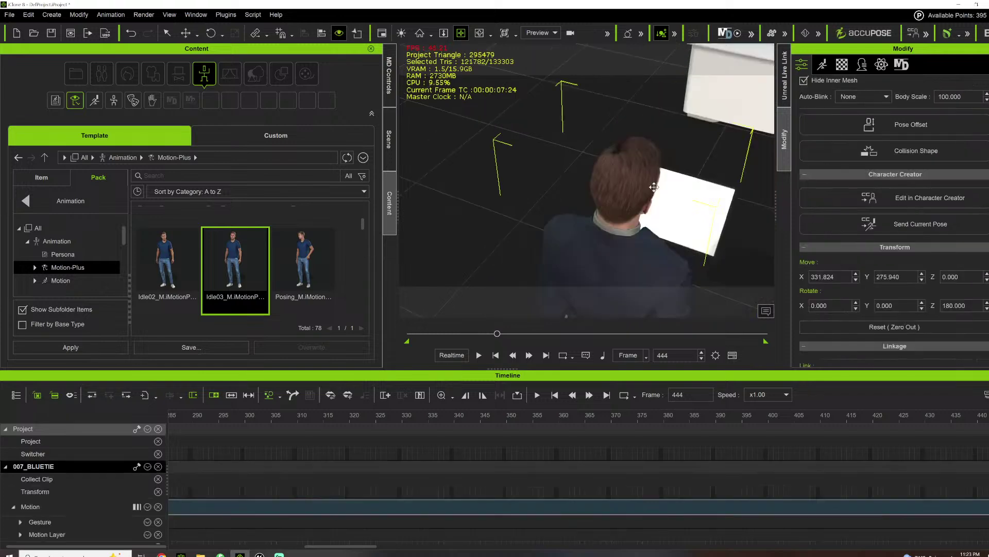
drag(685, 171, 650, 219)
right_drag(650, 220, 675, 220)
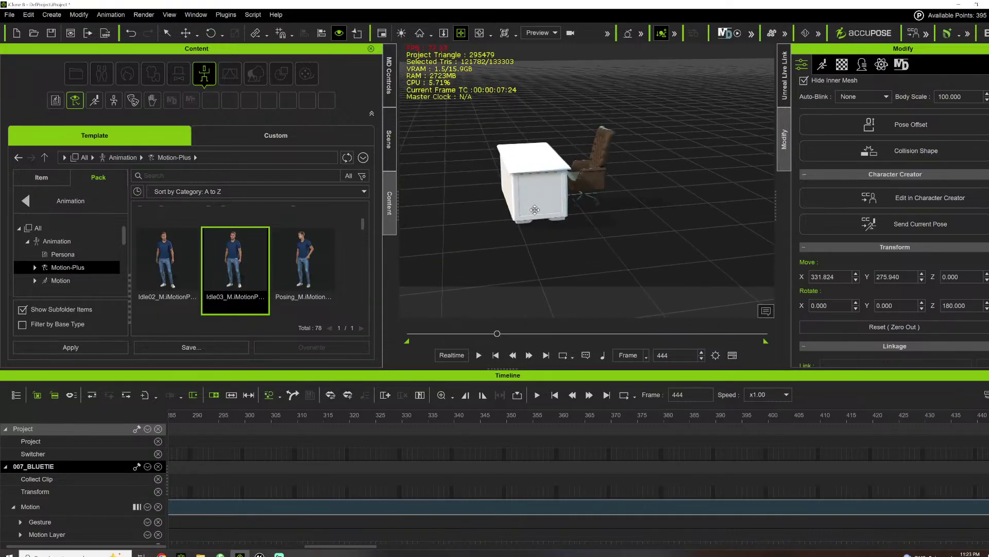
drag(535, 209, 582, 236)
Return to the Expression pack list and show the Expression track for 007_BLUETIE in the timeline
click(26, 201)
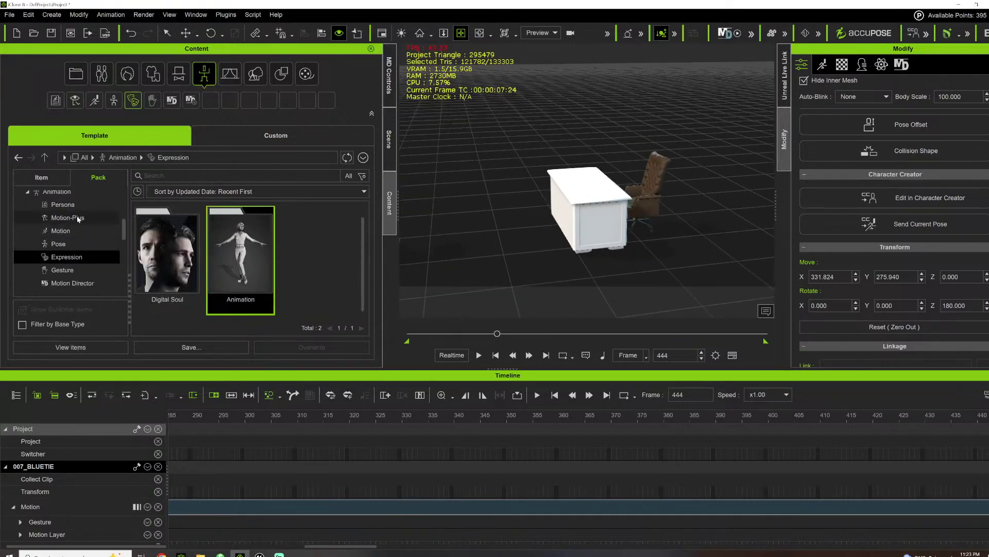
click(142, 467)
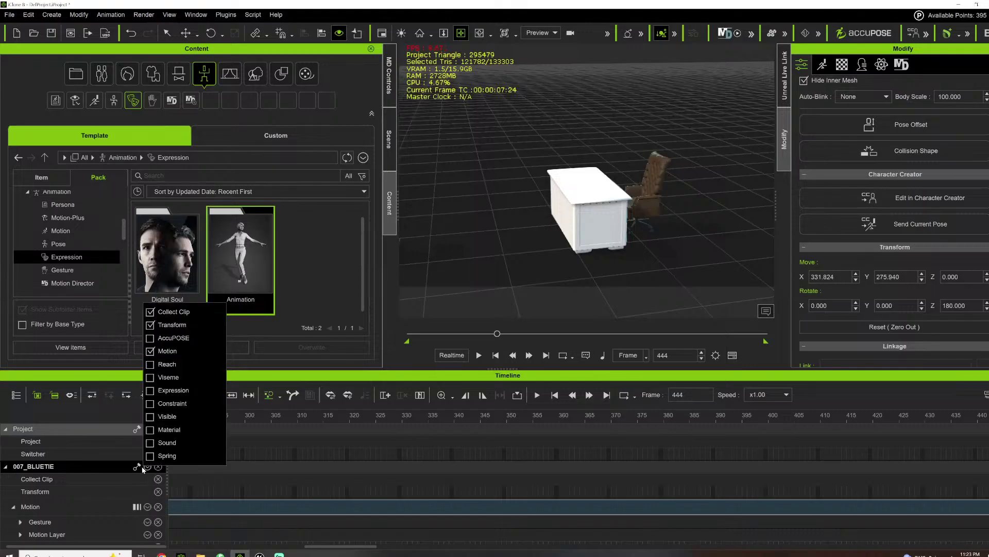
click(256, 454)
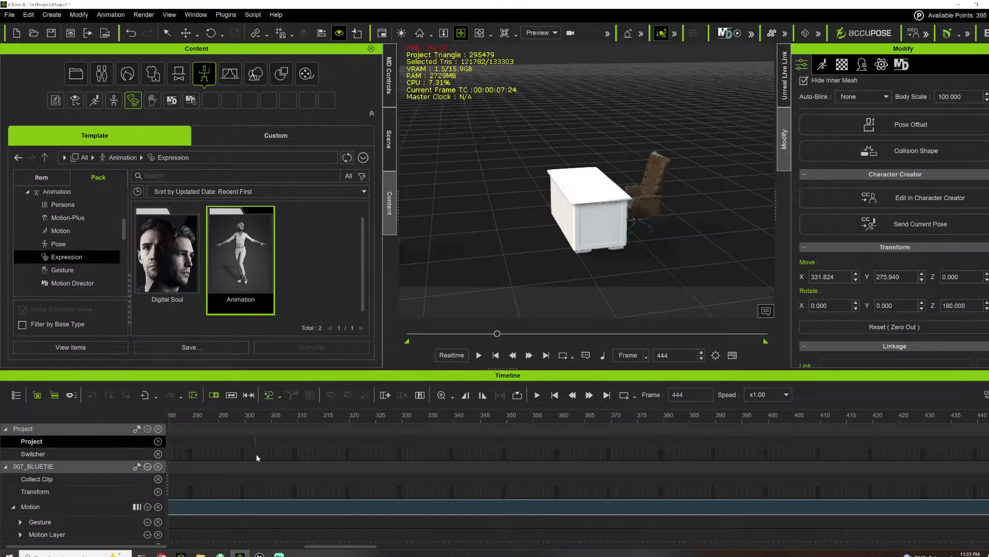
Delete the expression clip from the character's Expression track
click(295, 536)
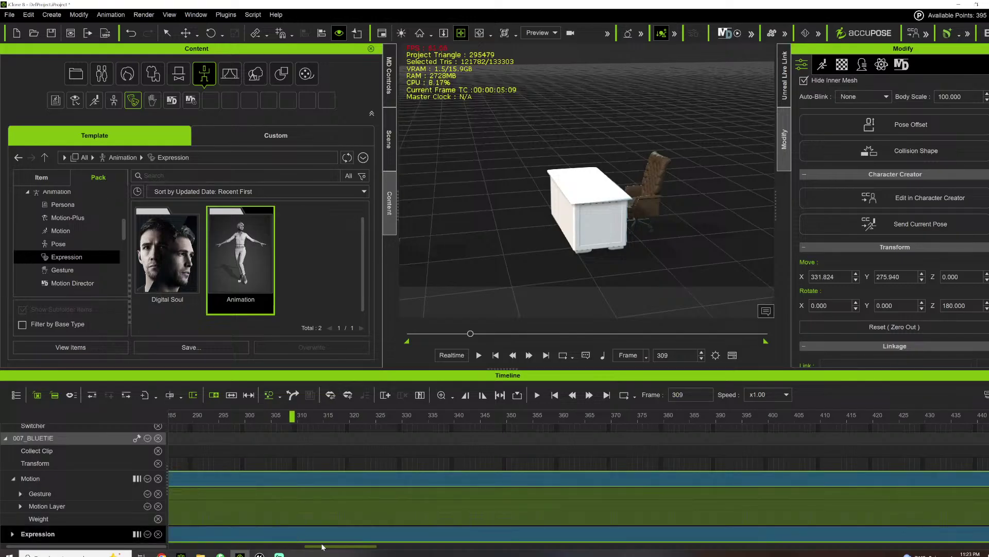
right_click(317, 540)
click(350, 539)
right_click(352, 530)
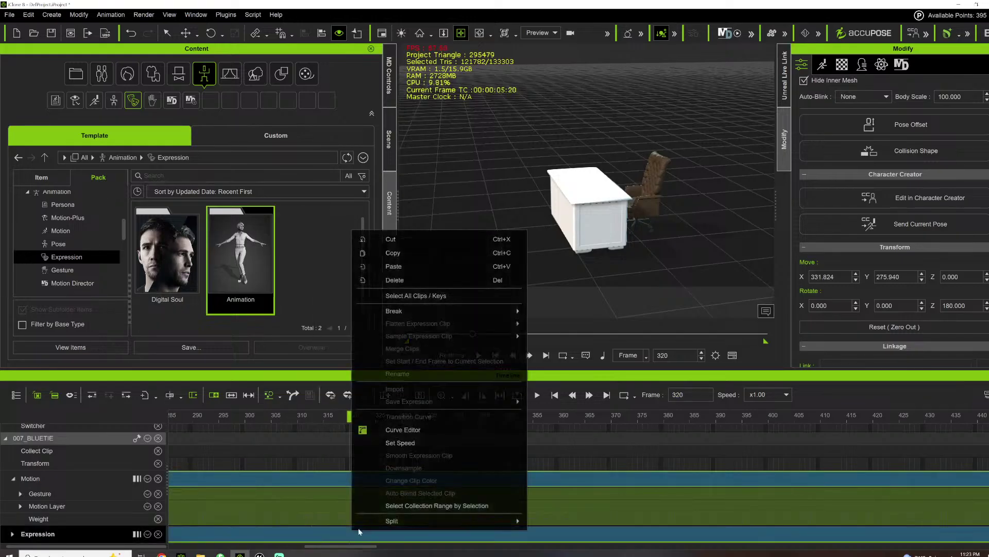
mouse_move(395, 524)
click(532, 520)
click(493, 467)
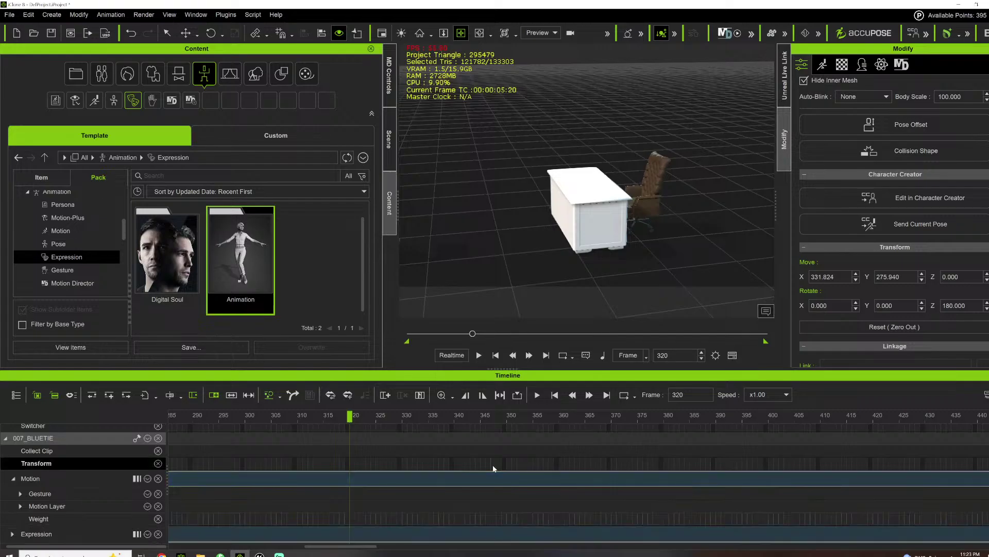
click(485, 532)
key(Delete)
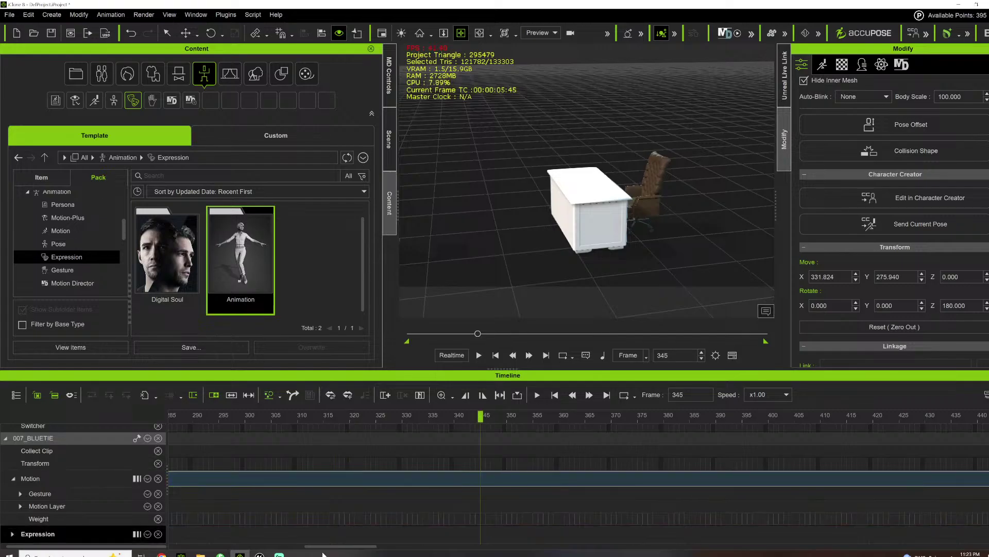
Open the 2.Think category of the Digital Soul expression pack and bring the 007_BLUETIE character into view
drag(345, 549, 157, 543)
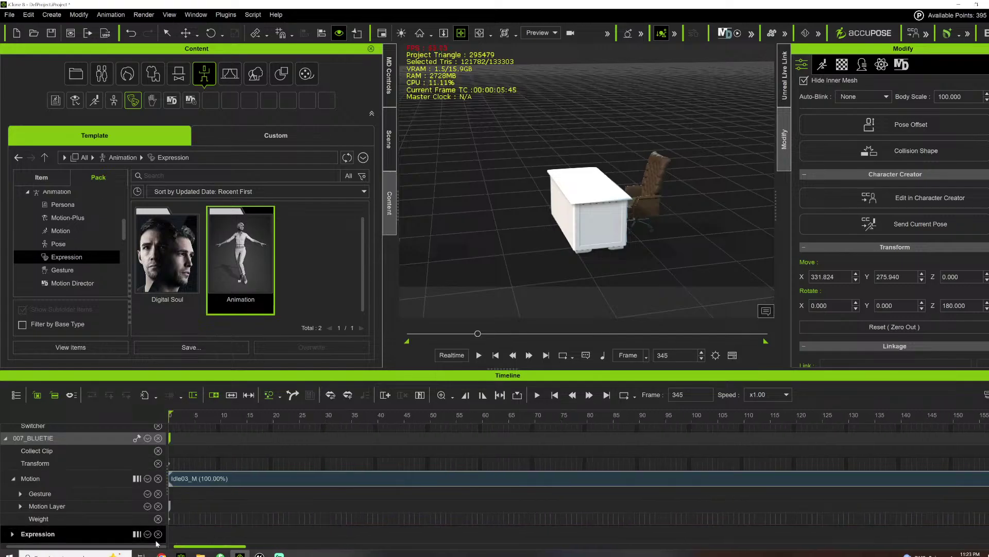
double_click(173, 265)
middle_drag(460, 170, 676, 192)
right_drag(601, 199, 520, 167)
scroll(70, 263, down, 1)
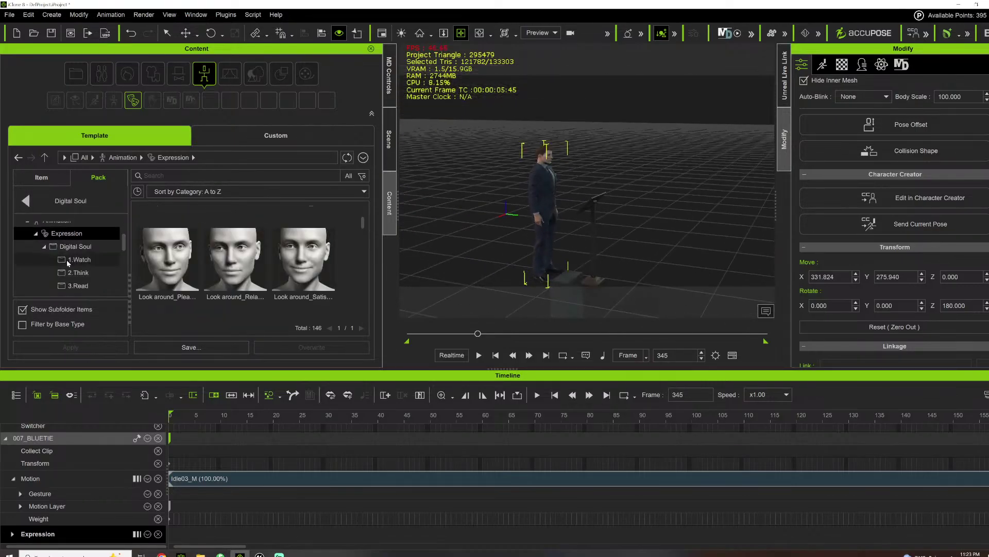
click(67, 261)
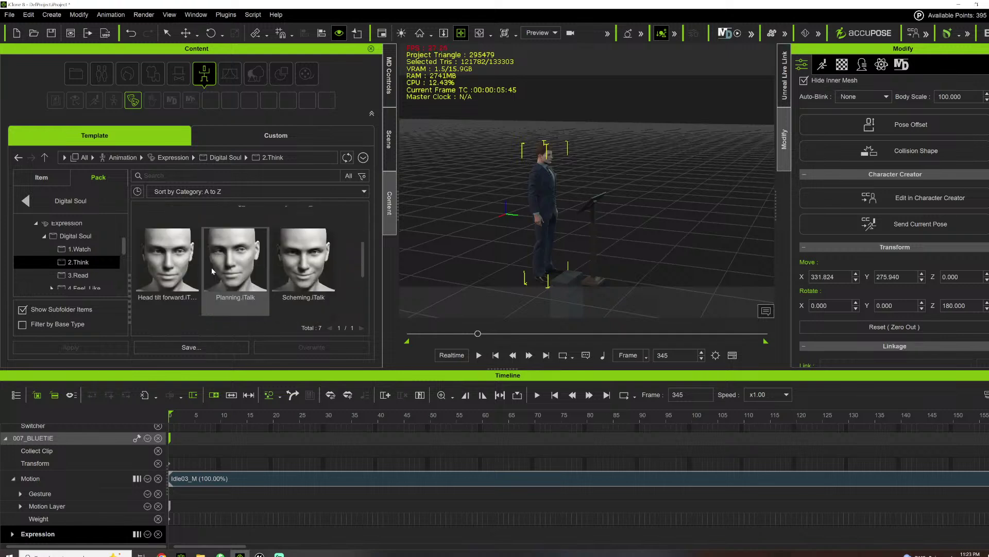
Apply the Considering_F expression to the 007_BLUETIE character at frame 345
scroll(212, 269, down, 3)
scroll(212, 273, up, 2)
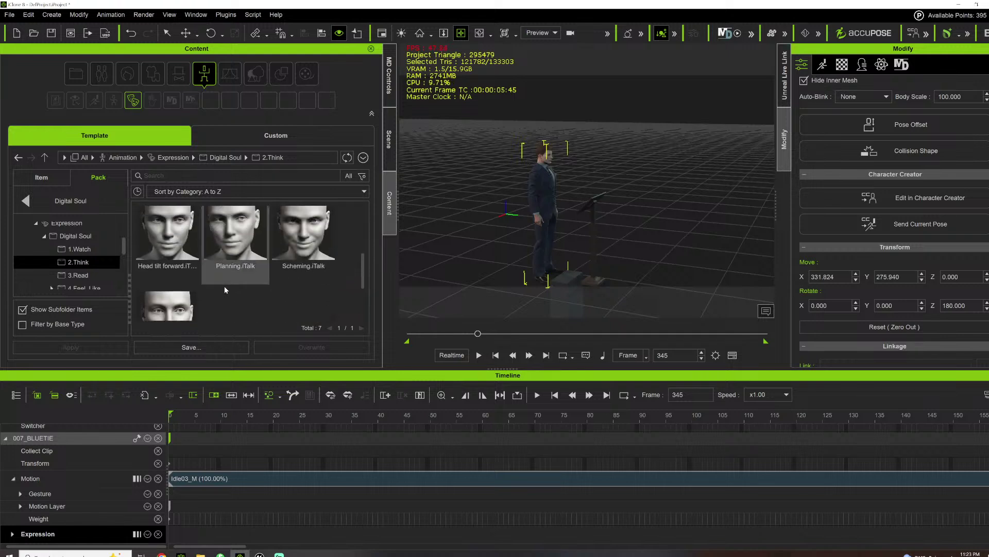
scroll(225, 283, up, 2)
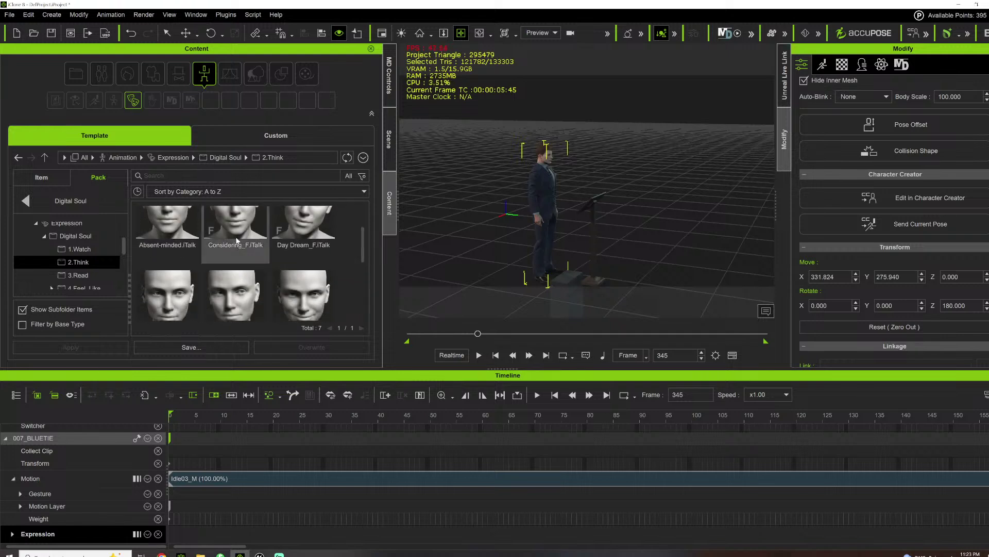
drag(236, 240, 566, 219)
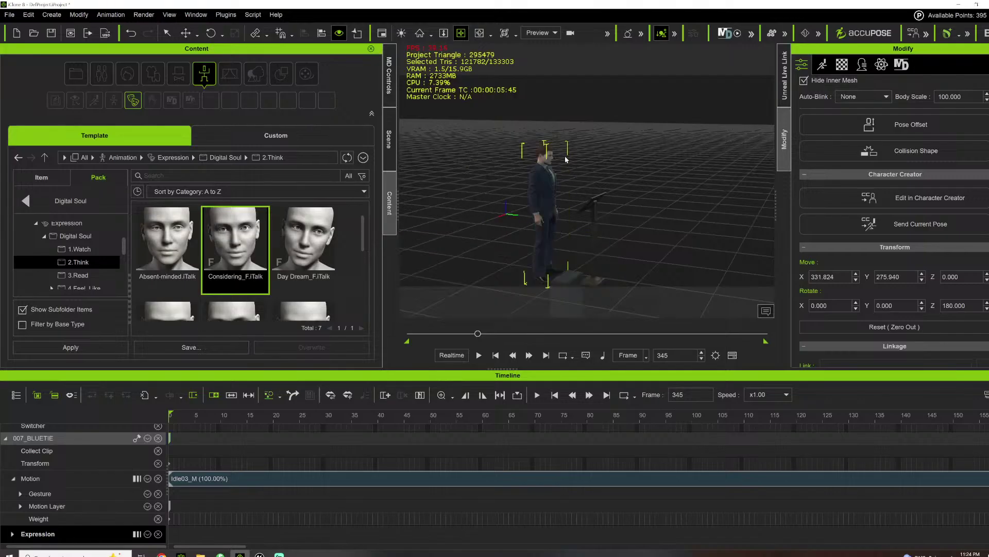
Play back the Considering_F expression from closer up and stop at frame 642
scroll(515, 183, up, 5)
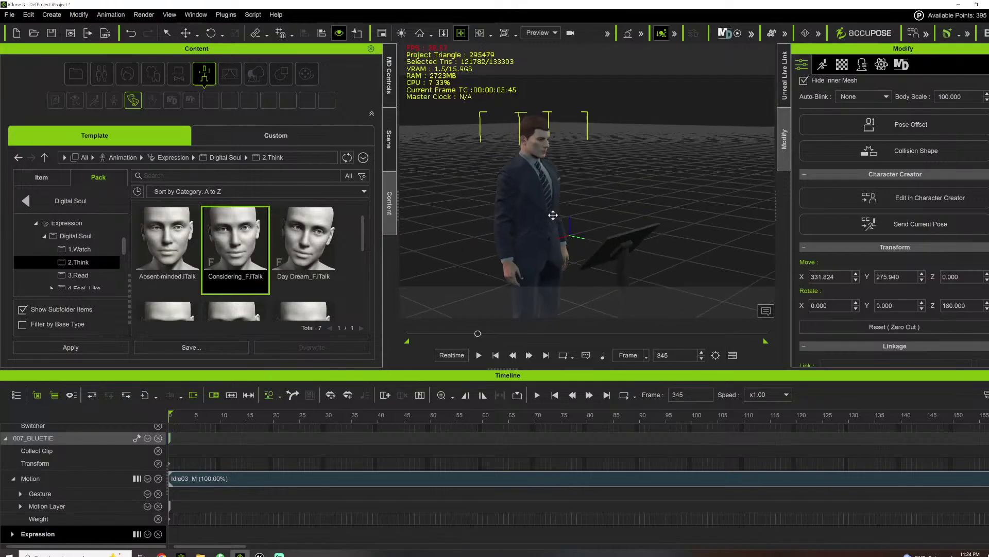
key(space)
scroll(504, 199, up, 3)
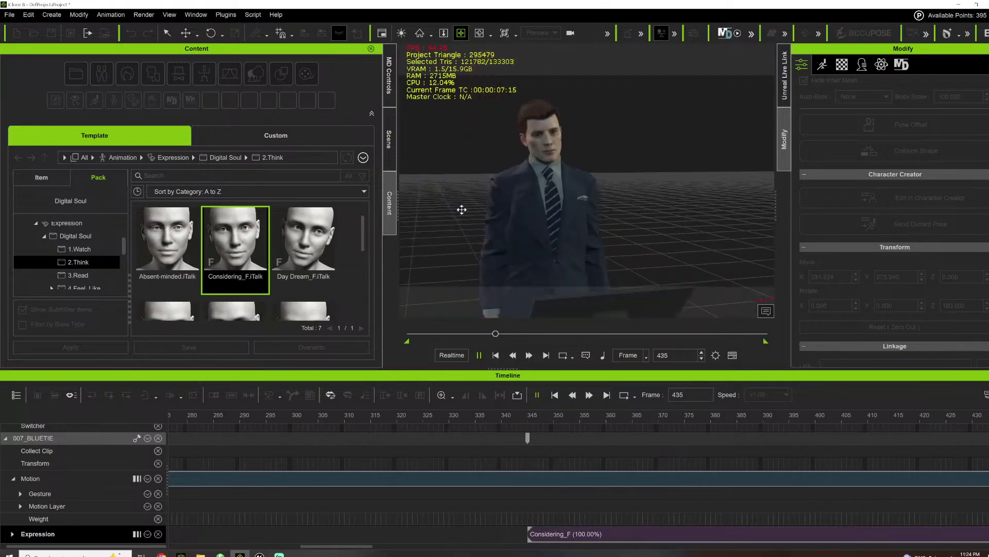
right_drag(488, 228, 592, 239)
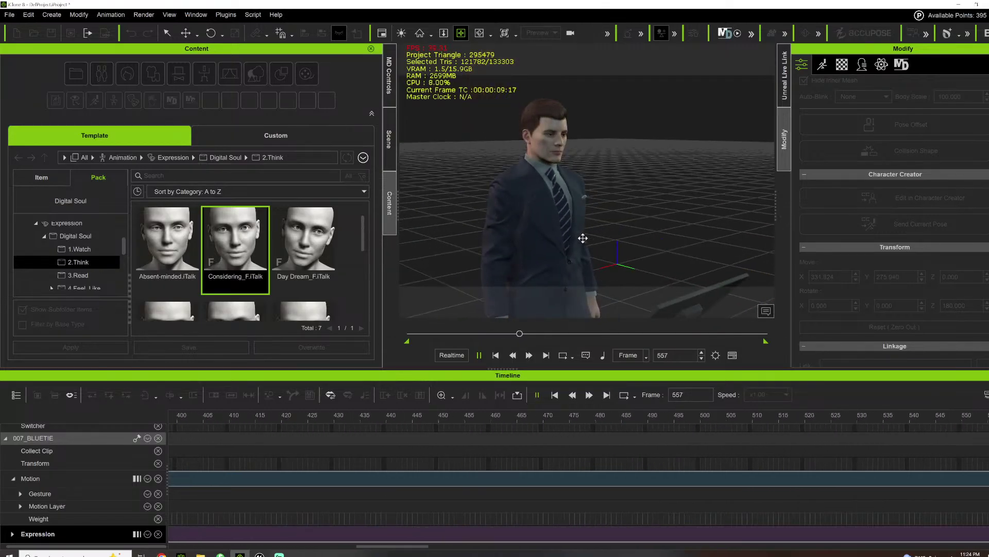
key(space)
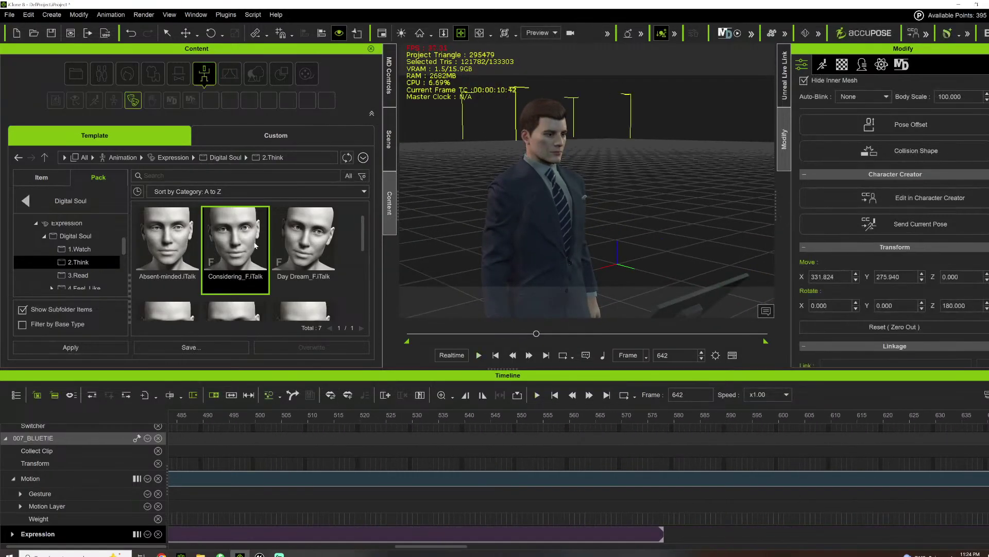
Show more of the timeline's length and add the Planning expression to the character at frame 642
scroll(221, 245, down, 3)
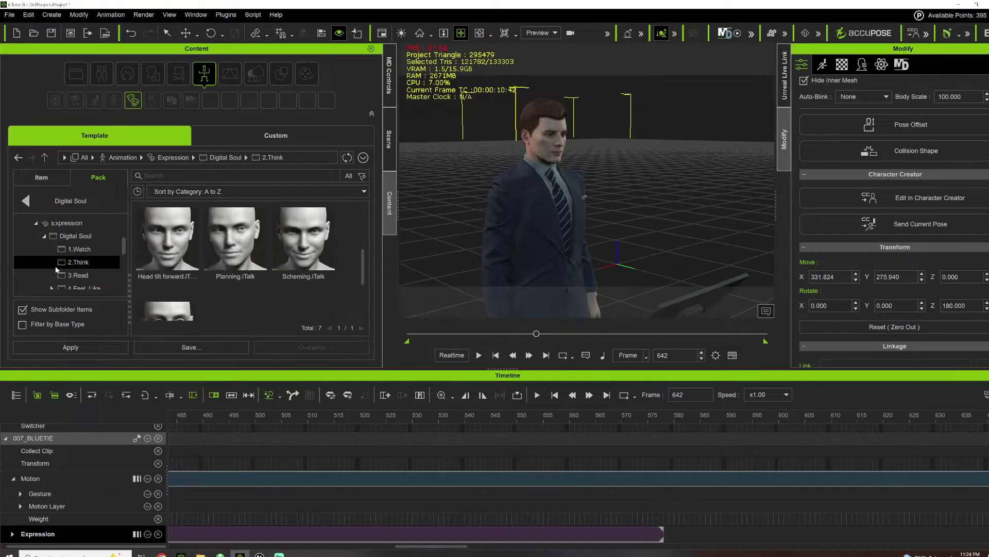
scroll(88, 247, down, 2)
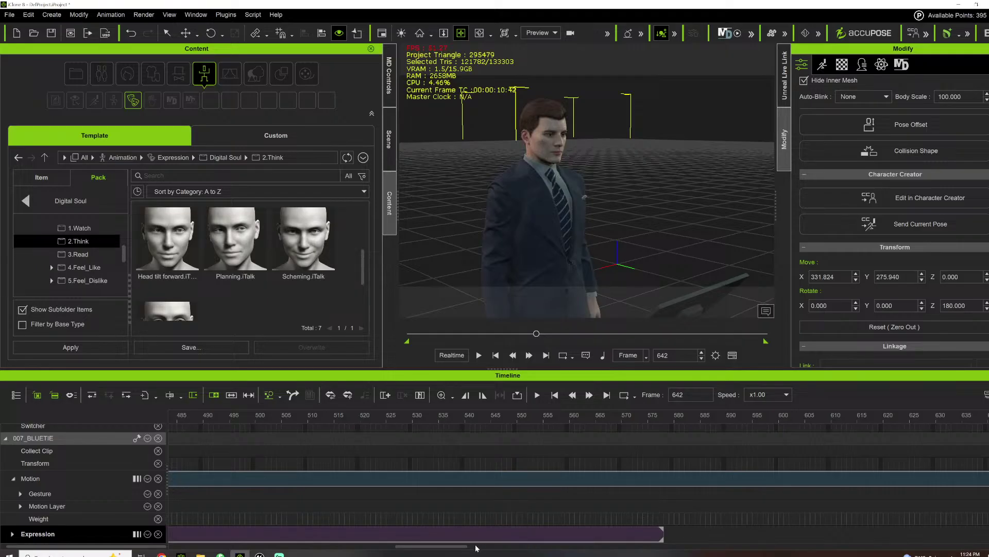
drag(405, 547, 161, 544)
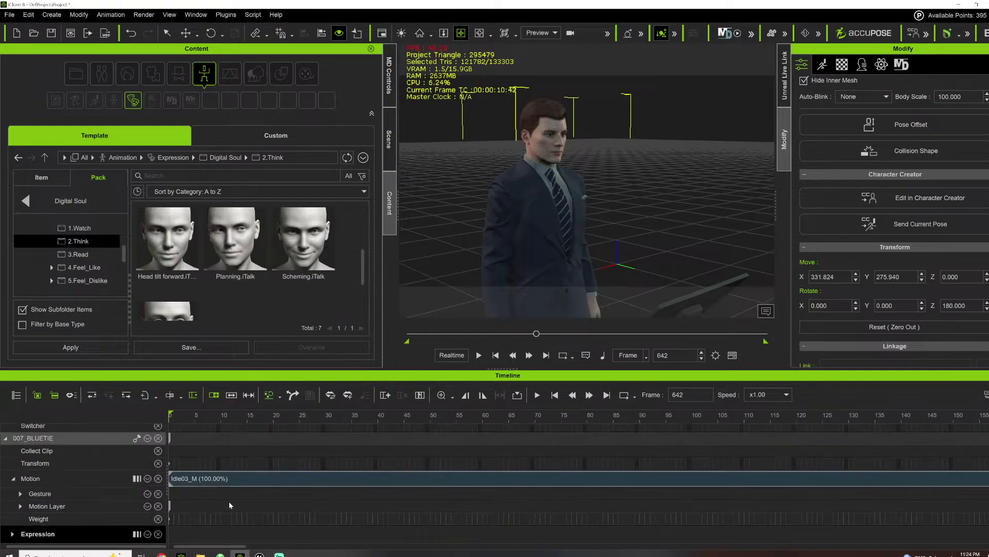
click(417, 393)
click(420, 394)
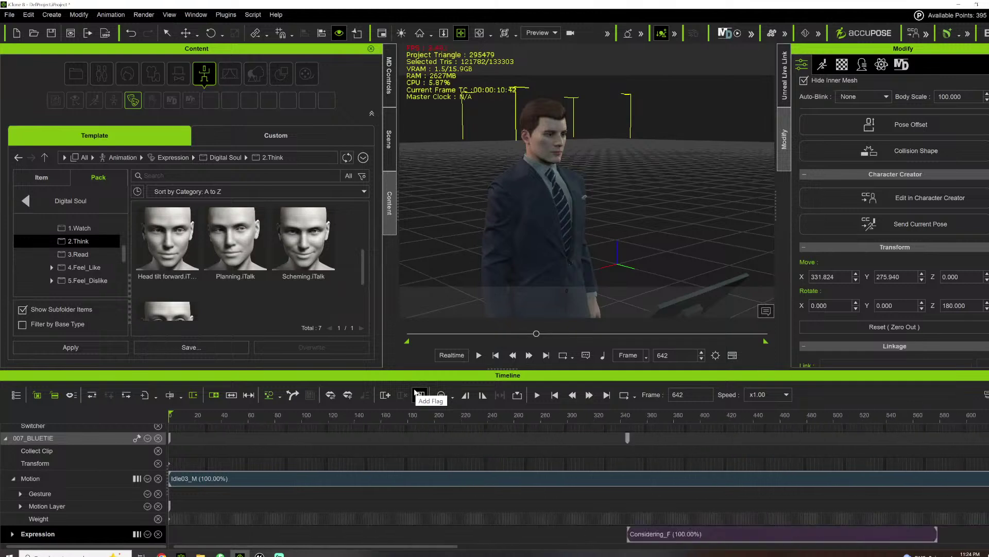
double_click(256, 250)
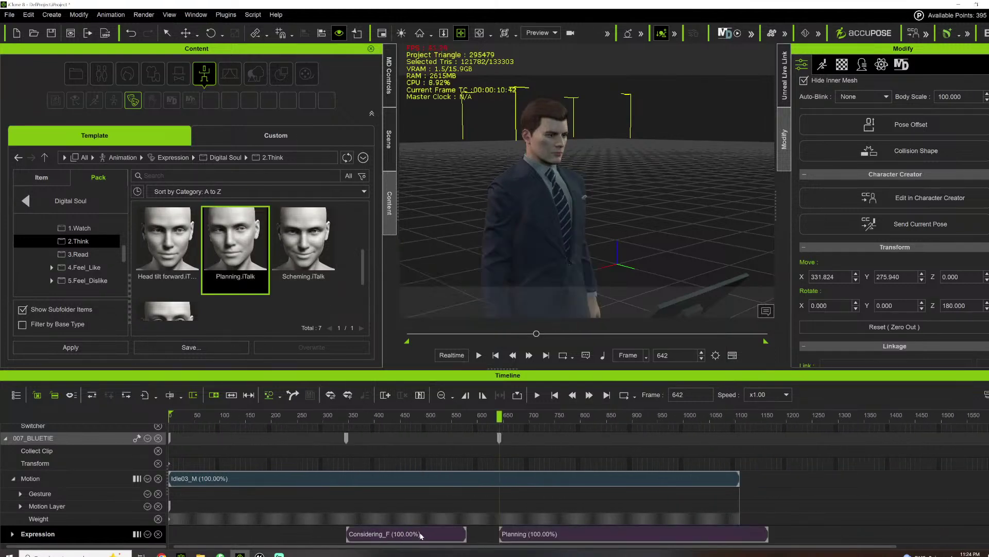
Move the Considering_F clip to frame 0 and the Planning clip to about frame 193, overlapping its end
drag(384, 539, 205, 543)
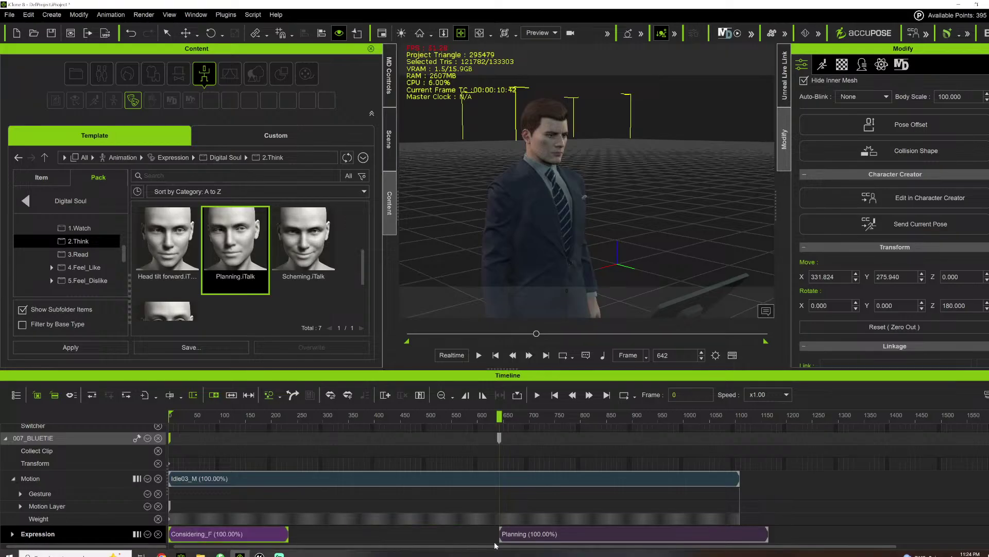
drag(523, 534, 294, 517)
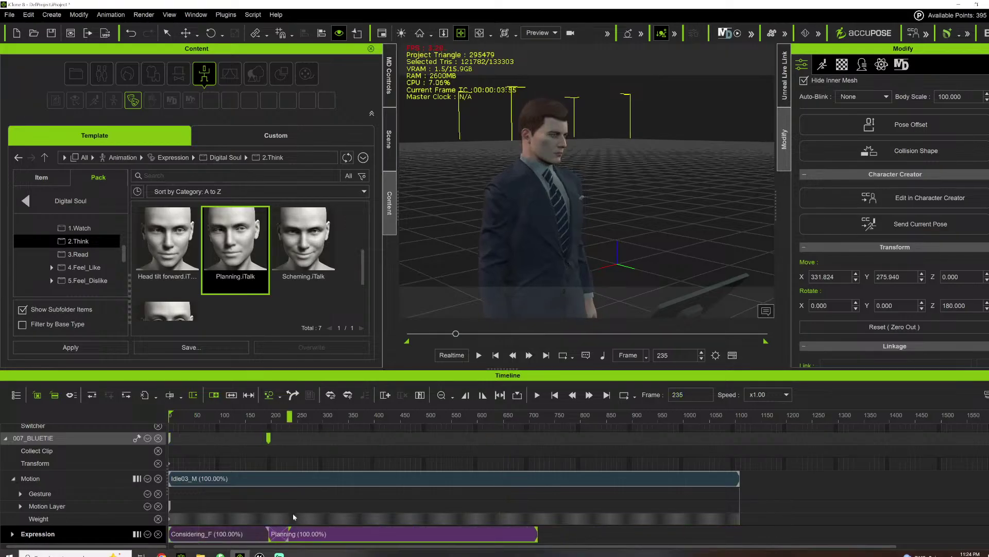
Play back the blend from Considering_F into Planning, examining the character's face from several angles, and stop at frame 941
click(254, 415)
key(space)
right_drag(628, 215, 497, 172)
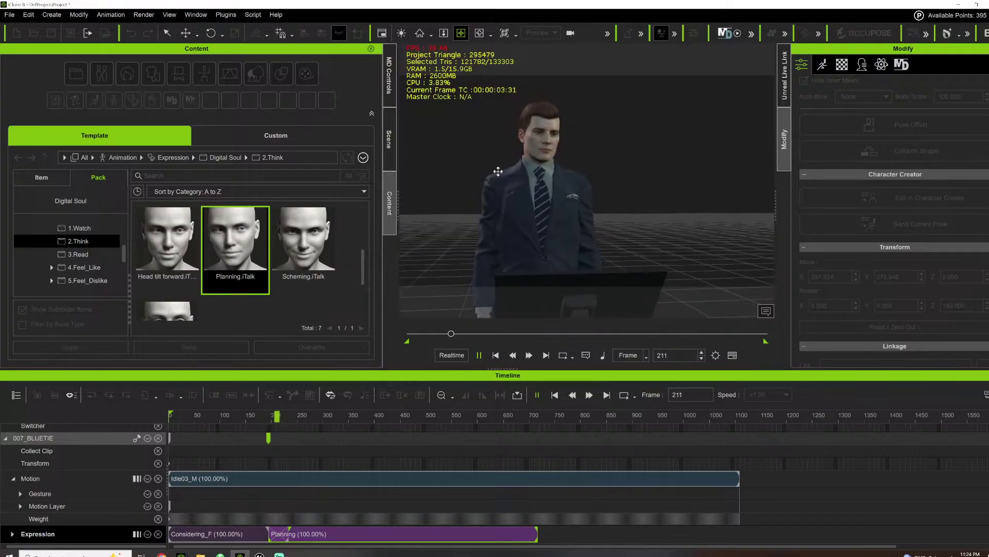
scroll(496, 173, up, 4)
drag(497, 172, 569, 223)
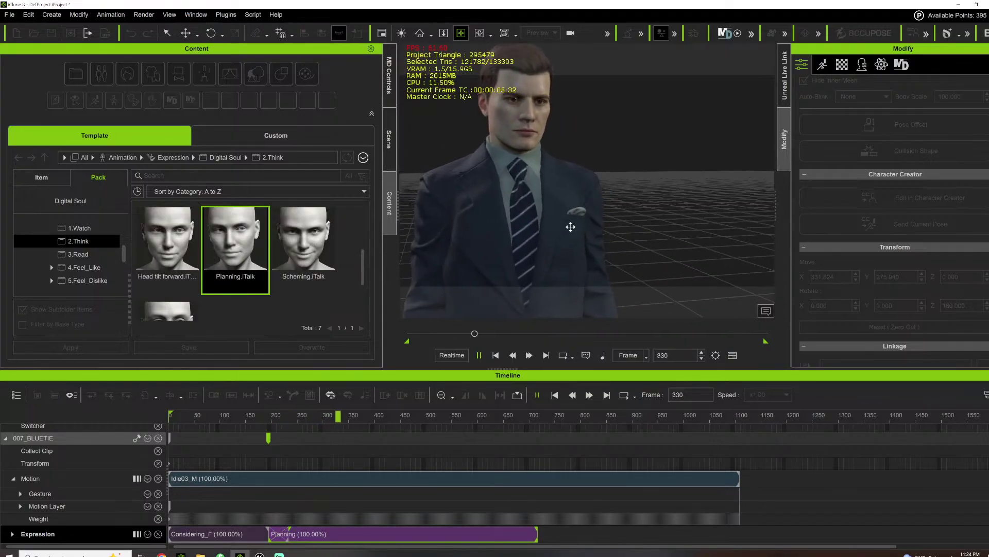
scroll(570, 226, down, 4)
right_drag(571, 226, 579, 220)
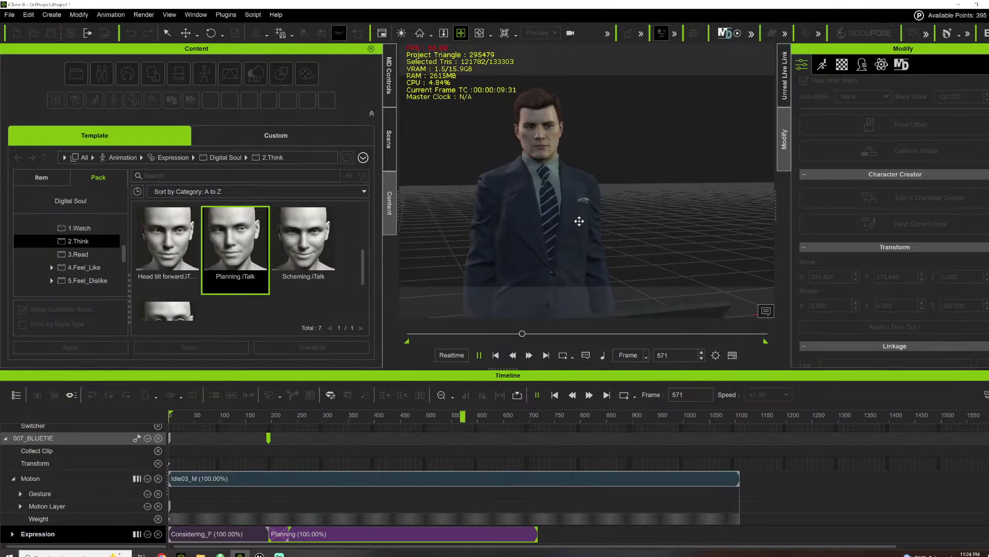
right_drag(580, 221, 634, 228)
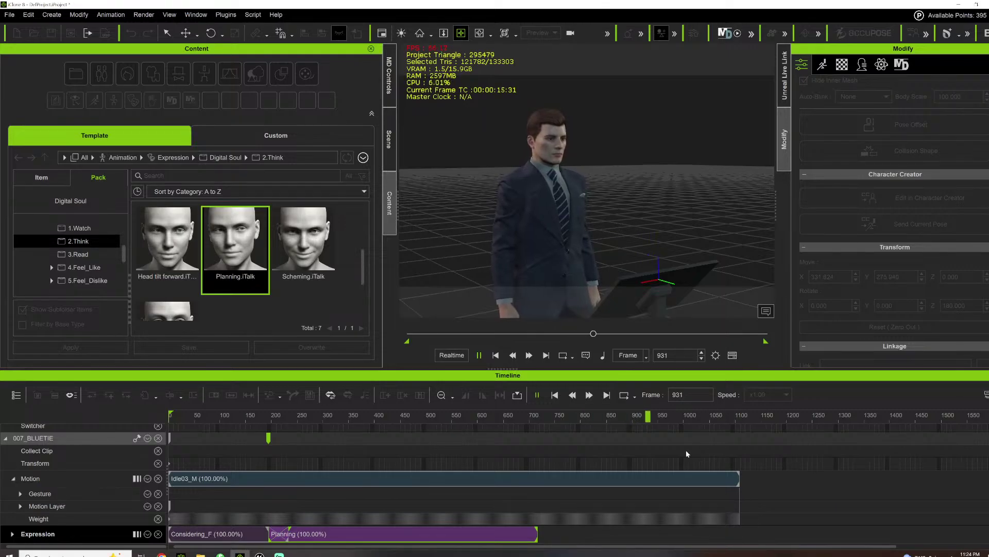
key(space)
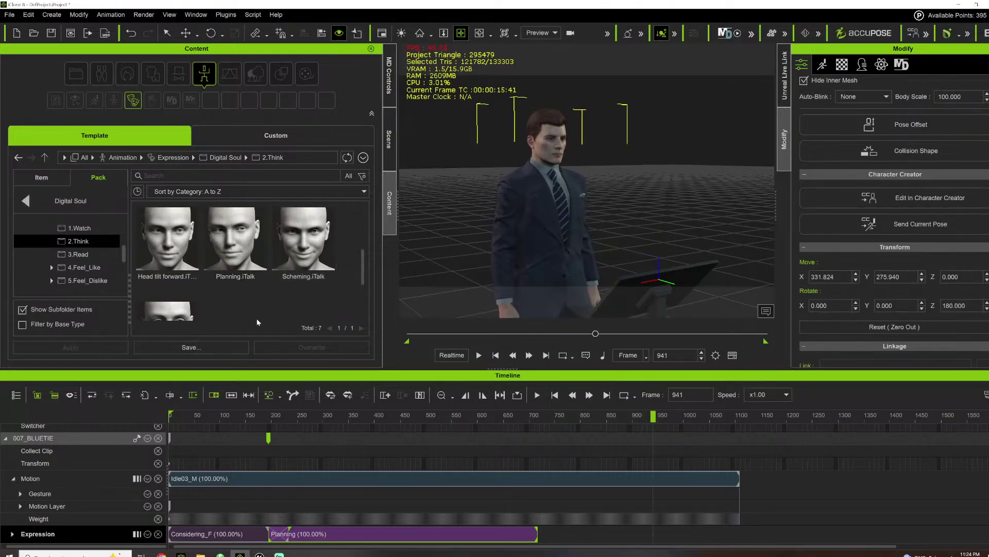
Add the Head tilt forward expression at frame 941 and slide its clip back to overlap the end of Planning
scroll(237, 288, up, 2)
double_click(166, 280)
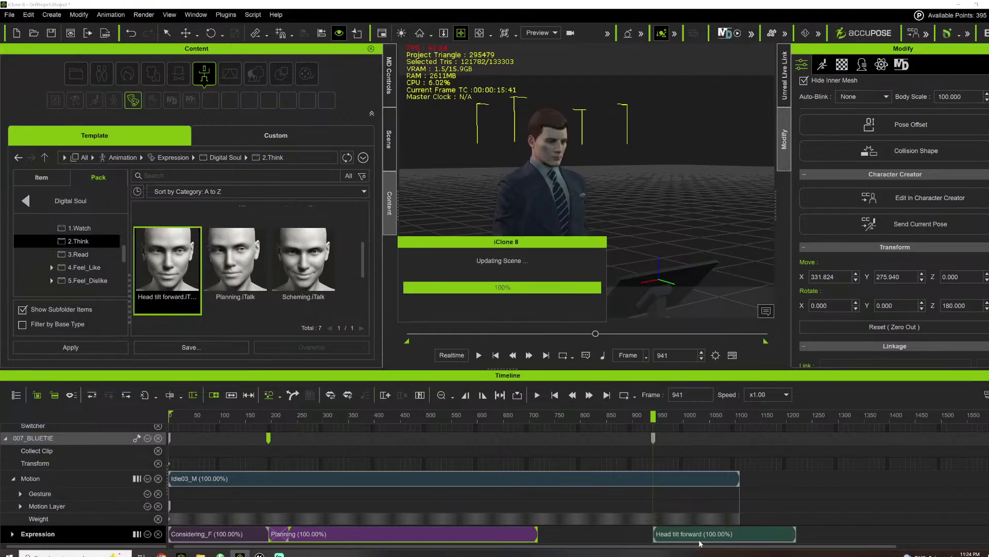
drag(687, 534, 534, 538)
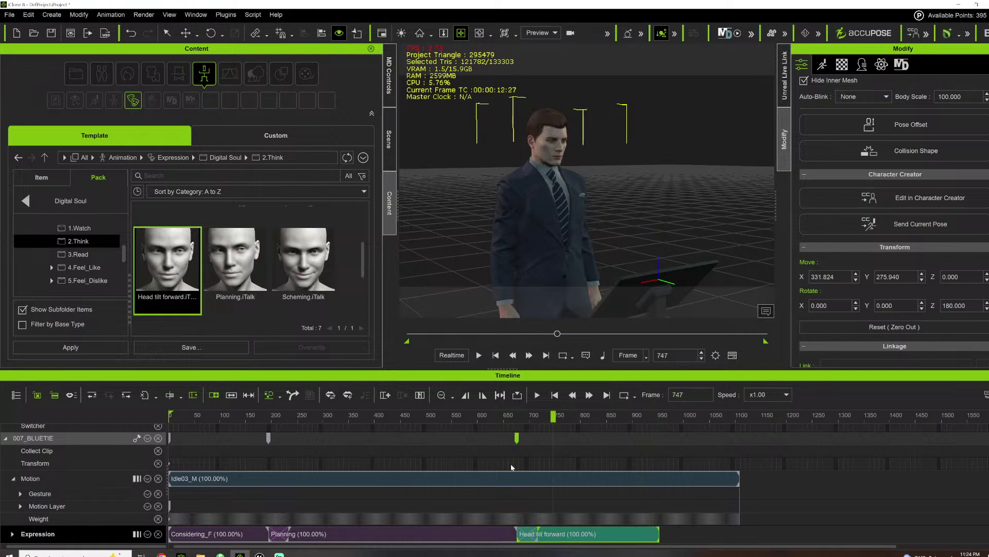
Play back the transition from Planning into Head tilt forward, examining the character's face up close
click(515, 418)
key(space)
scroll(601, 187, up, 5)
right_drag(601, 187, 559, 177)
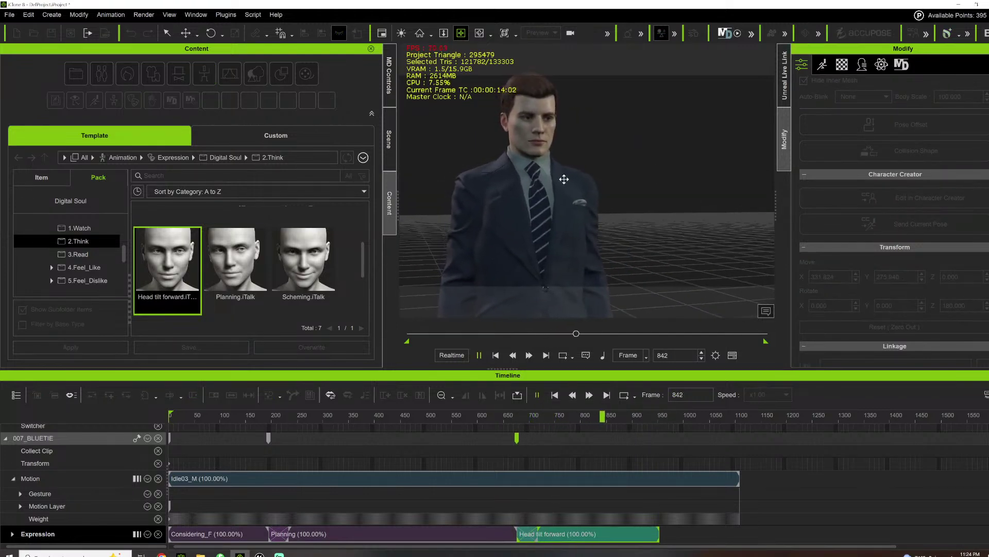
key(space)
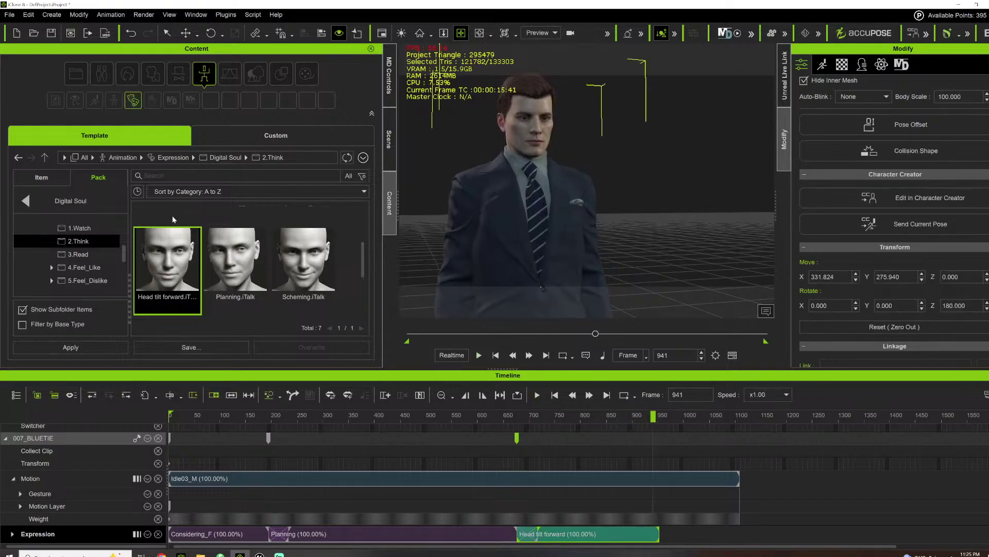
Open the 3.Read expression category and move the Head tilt forward clip to about frame 880, leaving a gap after Planning
scroll(261, 289, up, 2)
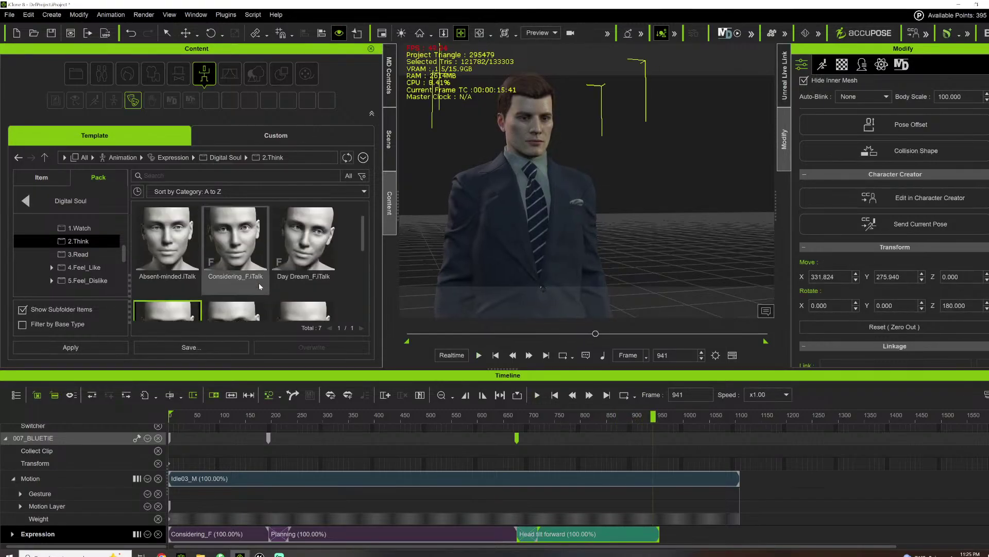
scroll(260, 286, down, 4)
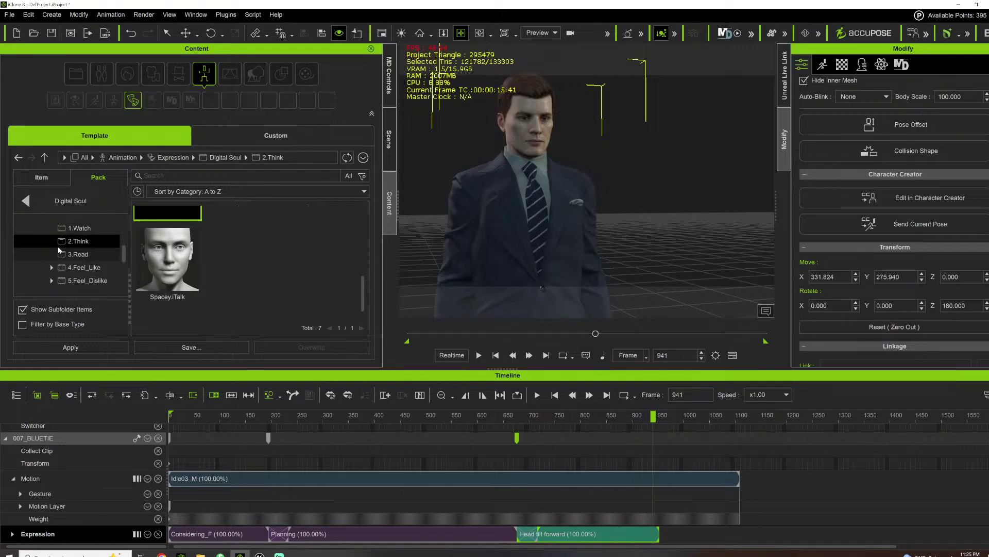
click(75, 255)
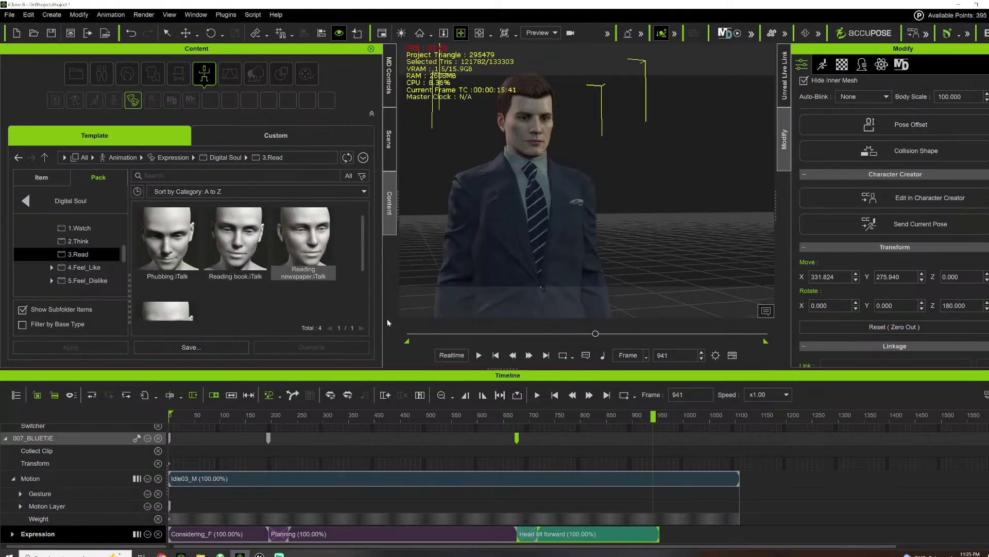
drag(560, 541, 655, 546)
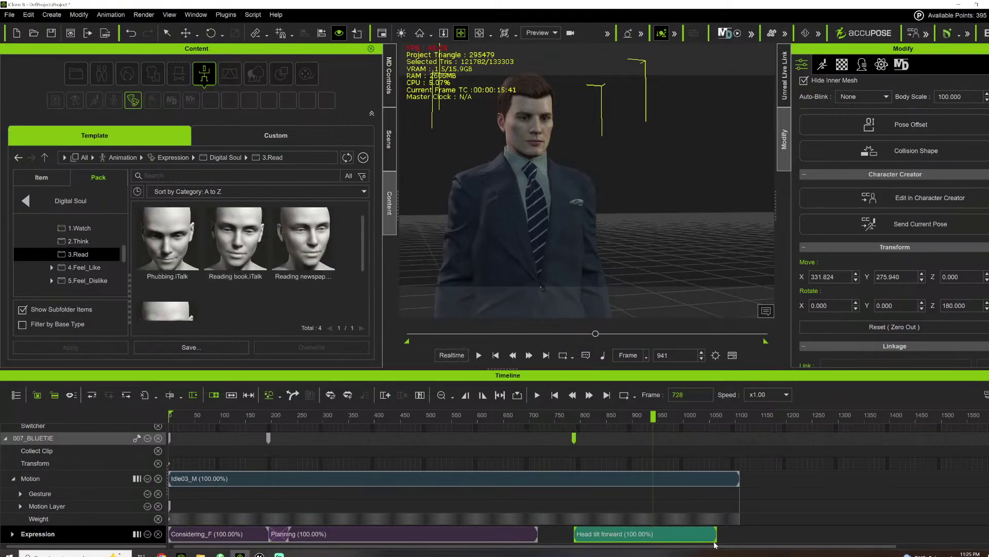
drag(715, 545, 763, 545)
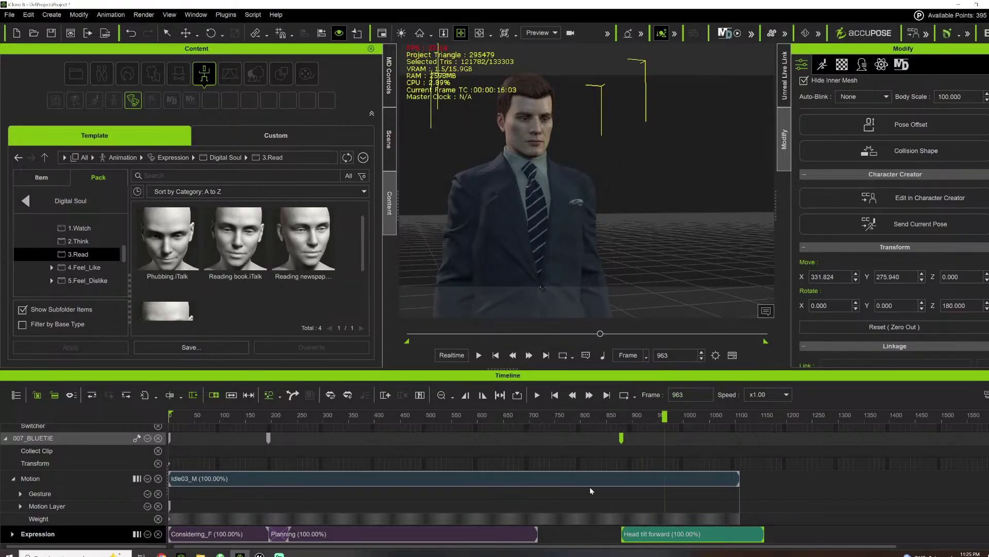
Add the Phubbing expression at frame 1198 and move its clip to about frame 545, bridging Planning and Head tilt forward
drag(665, 416, 784, 419)
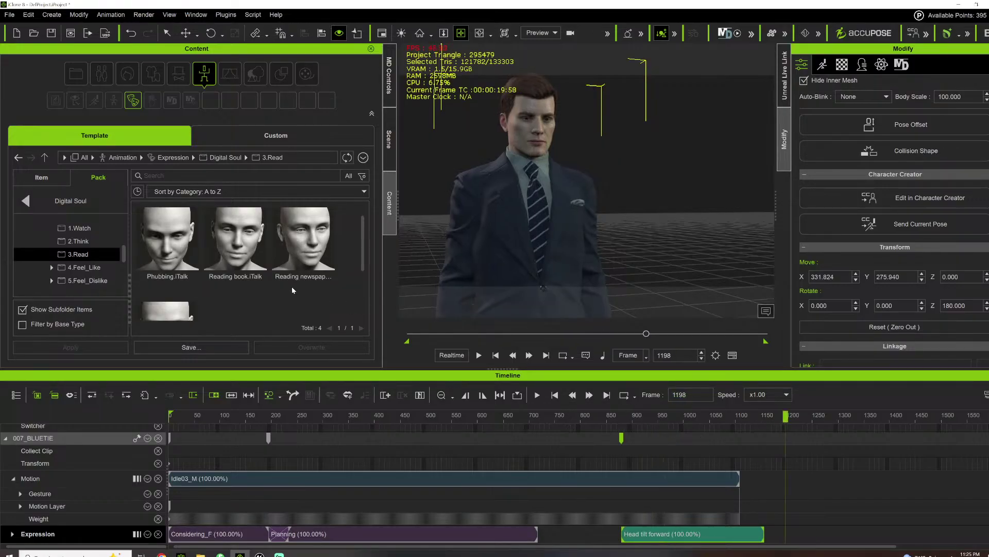
scroll(201, 266, down, 1)
scroll(196, 265, up, 1)
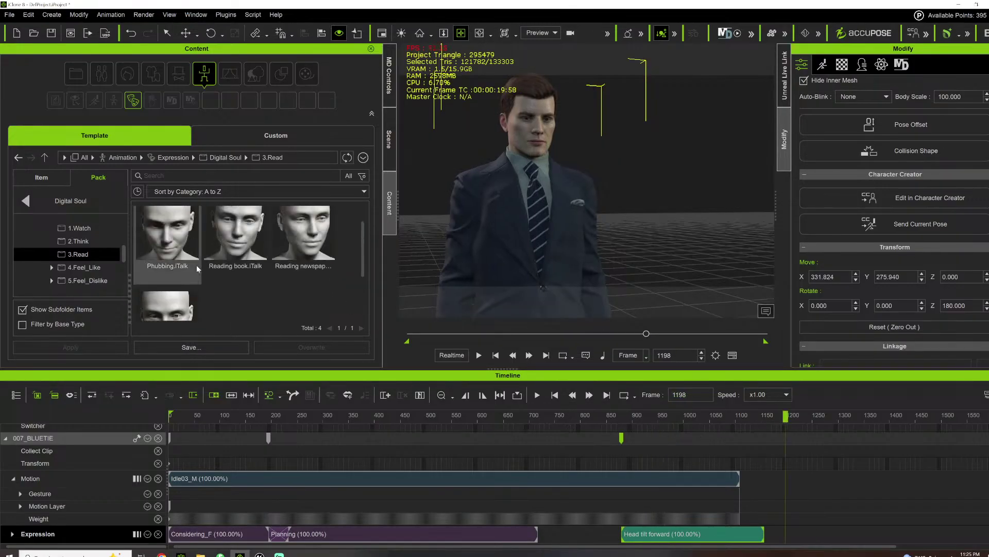
double_click(153, 245)
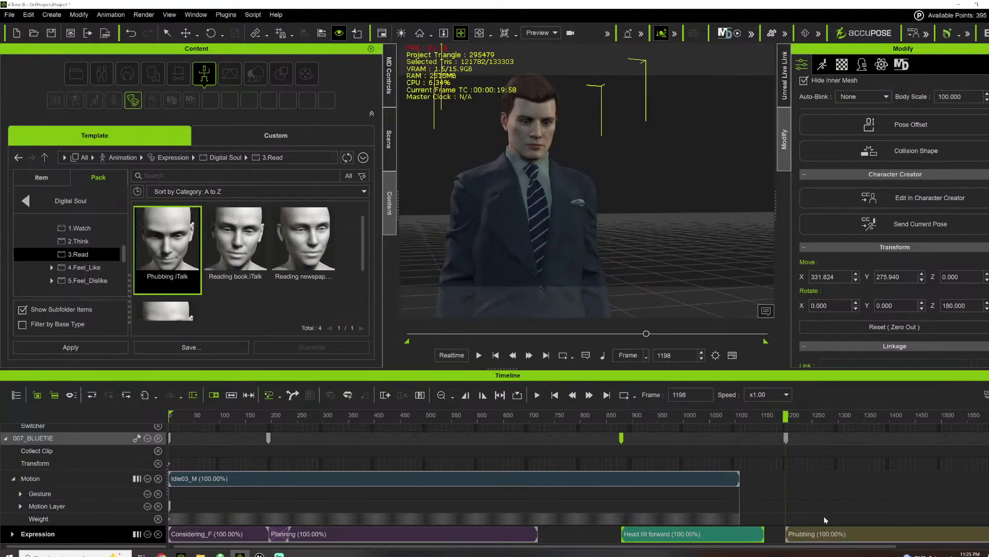
drag(499, 534, 498, 536)
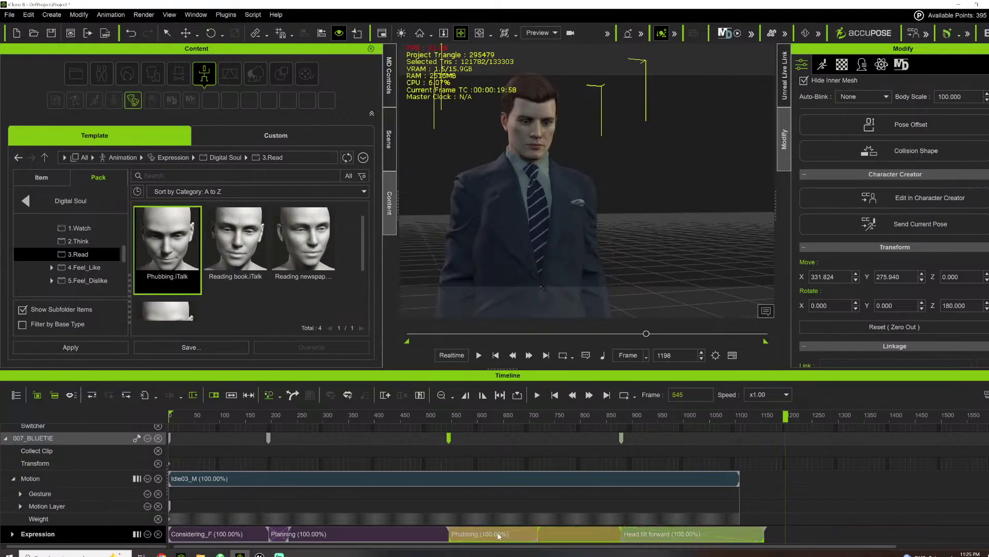
Move the Phubbing clip to about frame 580 and the Head tilt forward clip to about frame 1220, and play back the sequence
drag(408, 538, 412, 536)
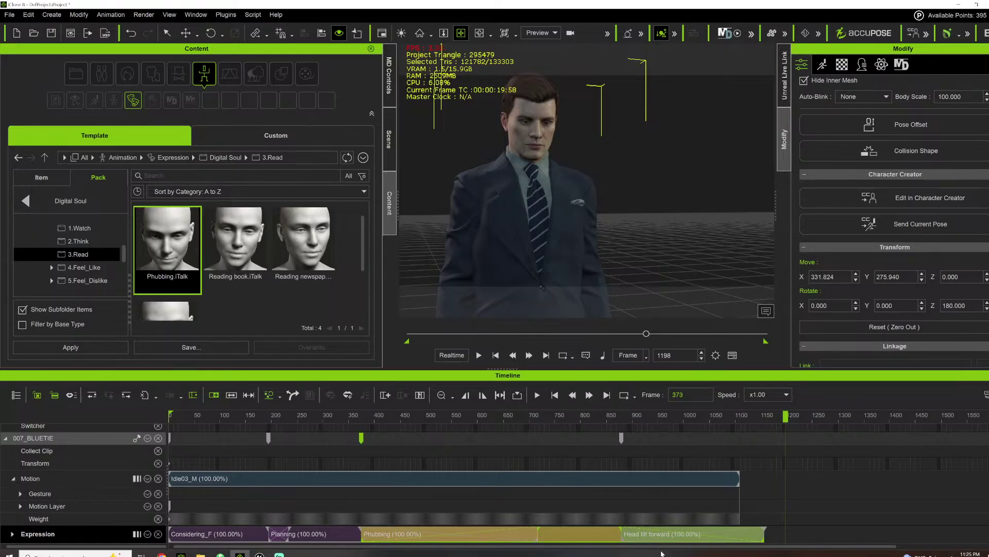
drag(593, 535, 552, 532)
drag(744, 542, 920, 534)
click(494, 423)
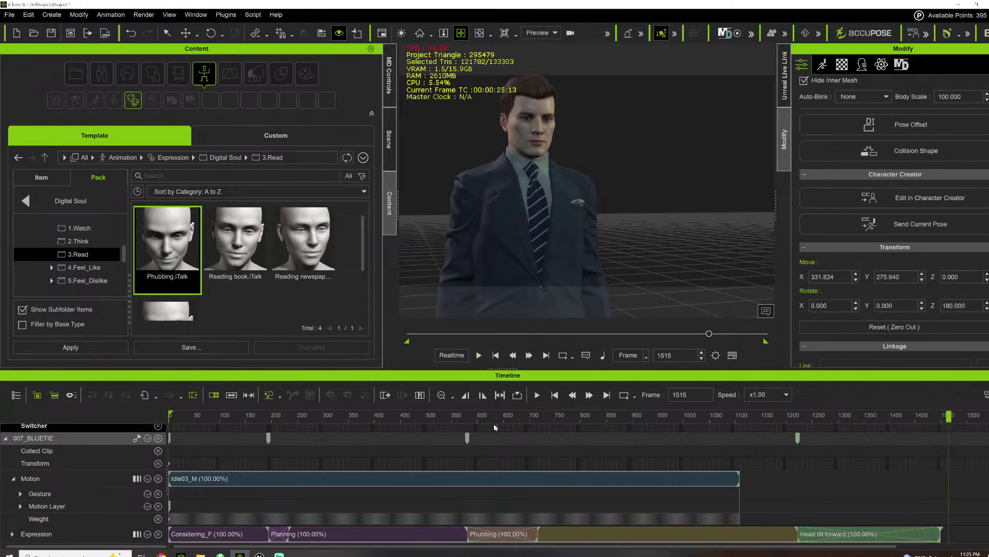
right_drag(569, 190, 611, 195)
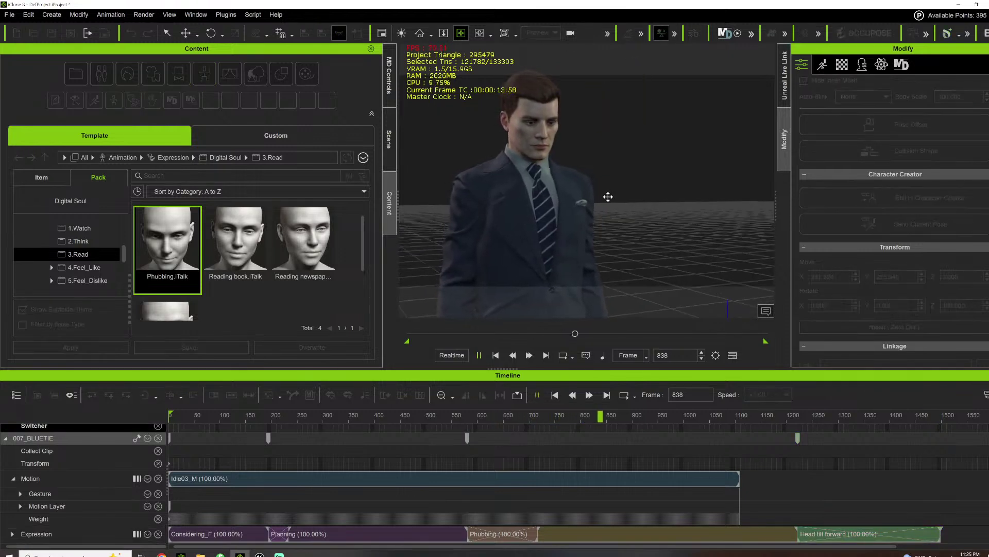
key(space)
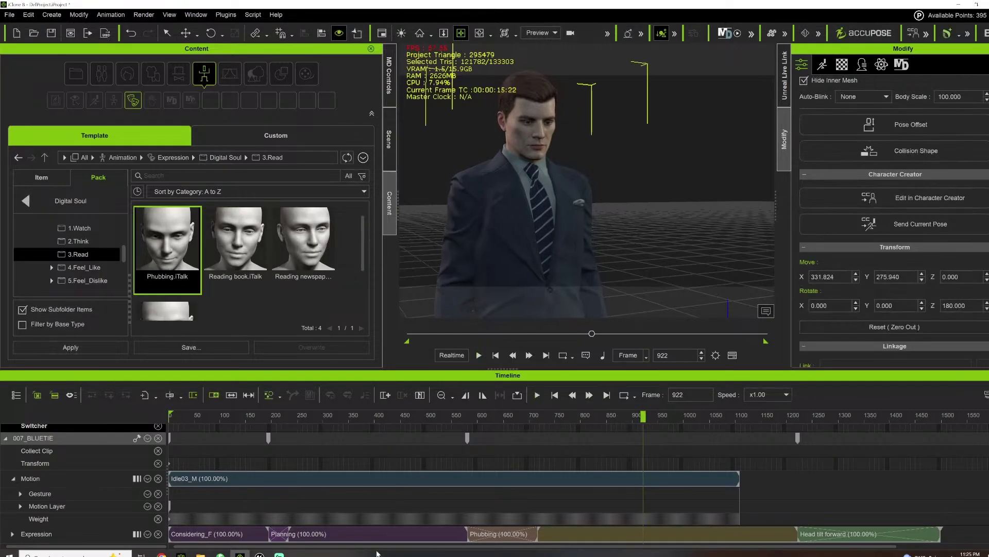
Move the Planning clip behind Phubbing to about frame 1530 and delete the Head tilt forward clip
click(357, 538)
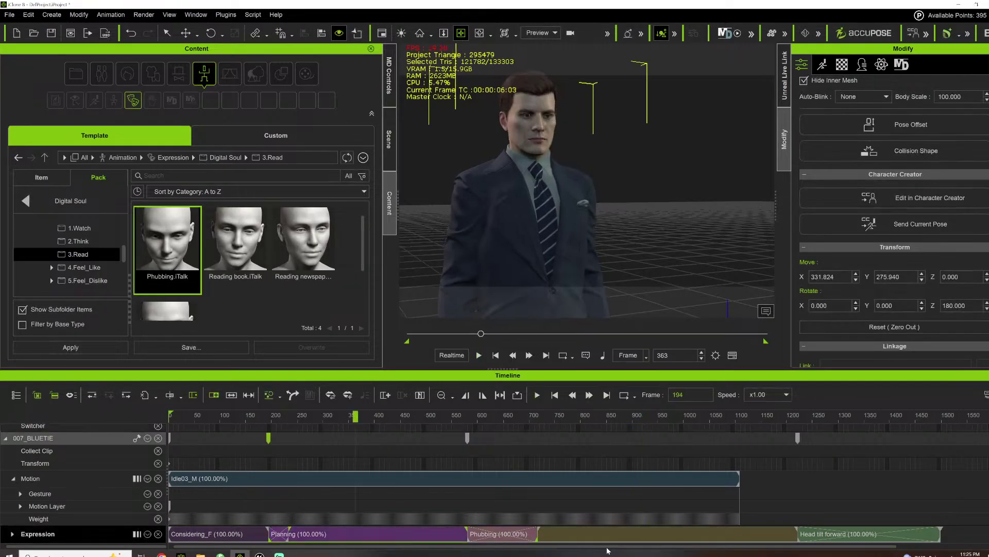
drag(375, 540, 988, 542)
double_click(807, 537)
key(Delete)
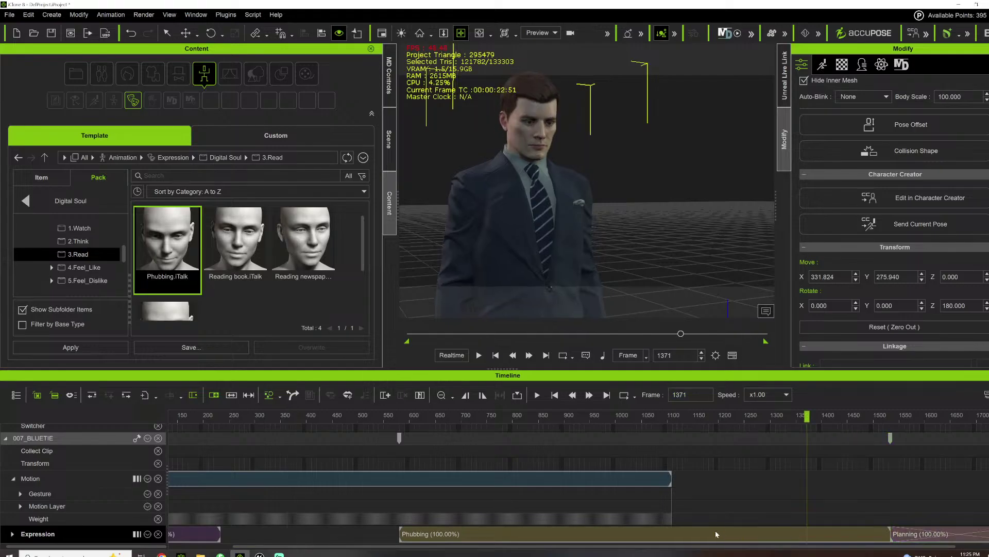
Move the Phubbing clip to about frame 145, overlapping the end of Considering_F, and play it back from a closer view
drag(715, 534, 496, 539)
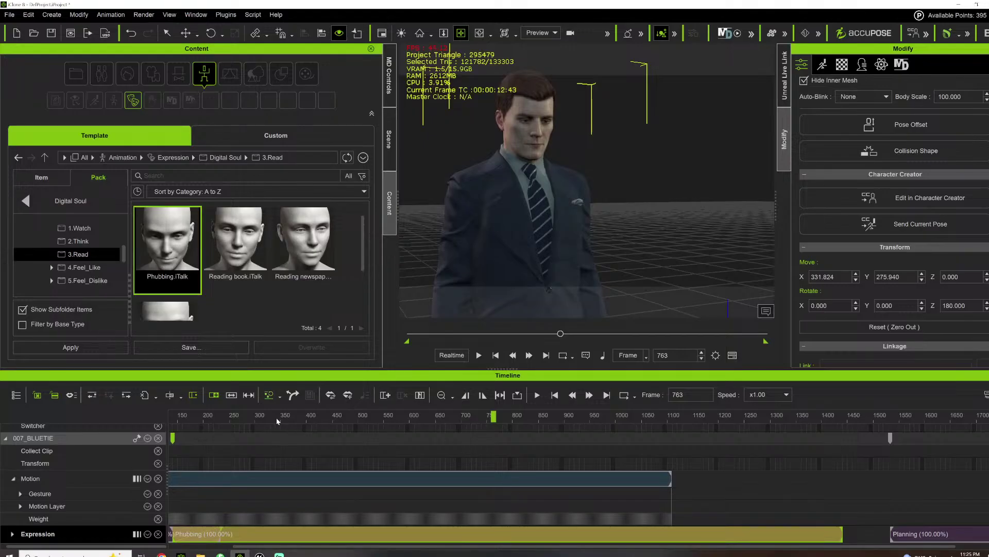
key(space)
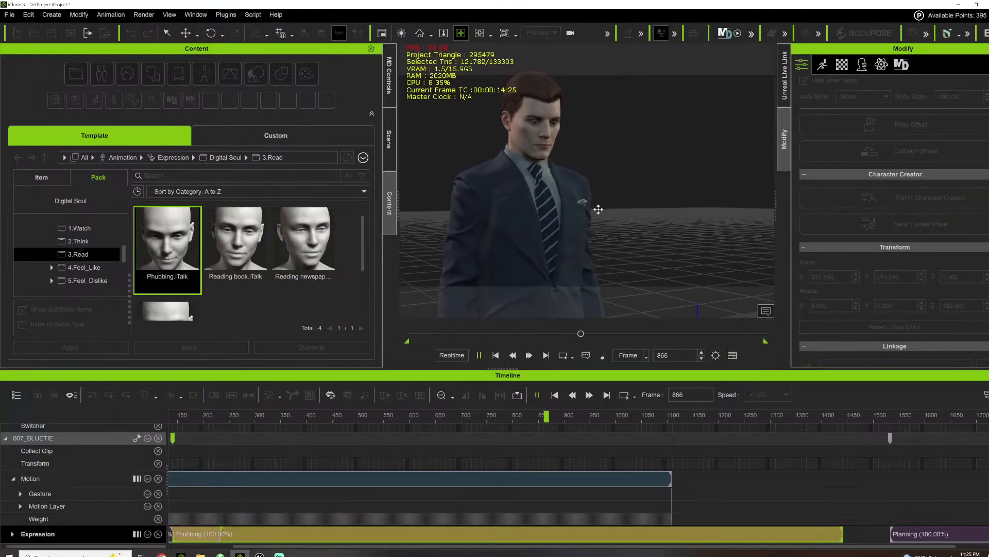
scroll(596, 210, up, 1)
mouse_move(595, 210)
right_down()
mouse_move(669, 227)
mouse_move(590, 222)
right_up()
scroll(632, 218, up, 1)
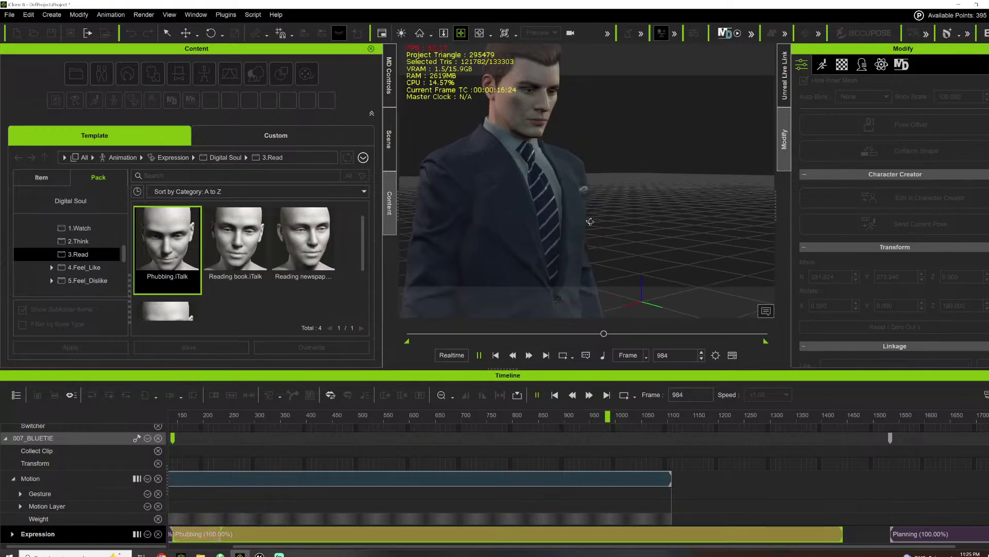
key(space)
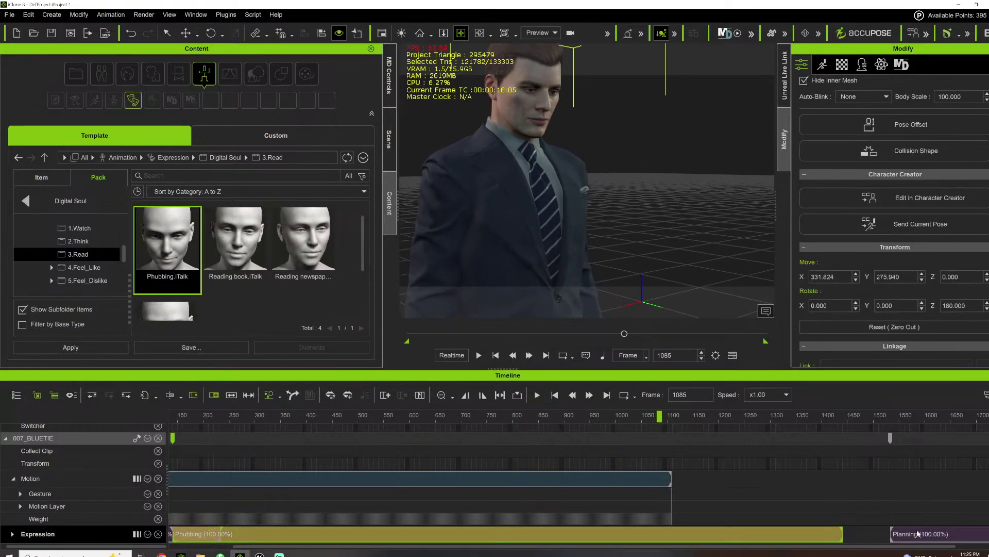
Move the Planning clip to about frame 1410 so it slightly overlaps the end of Phubbing, playing back the transition
drag(914, 537, 834, 536)
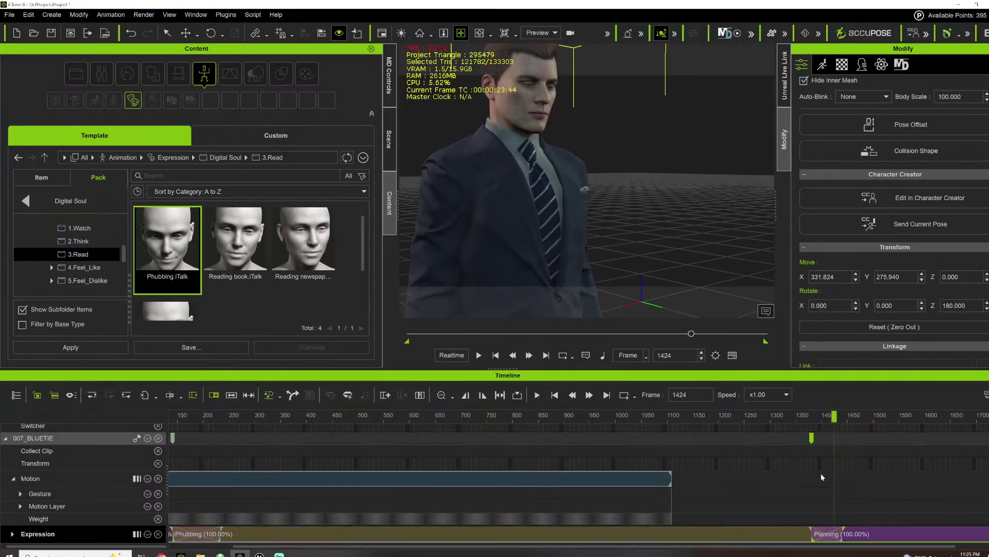
key(space)
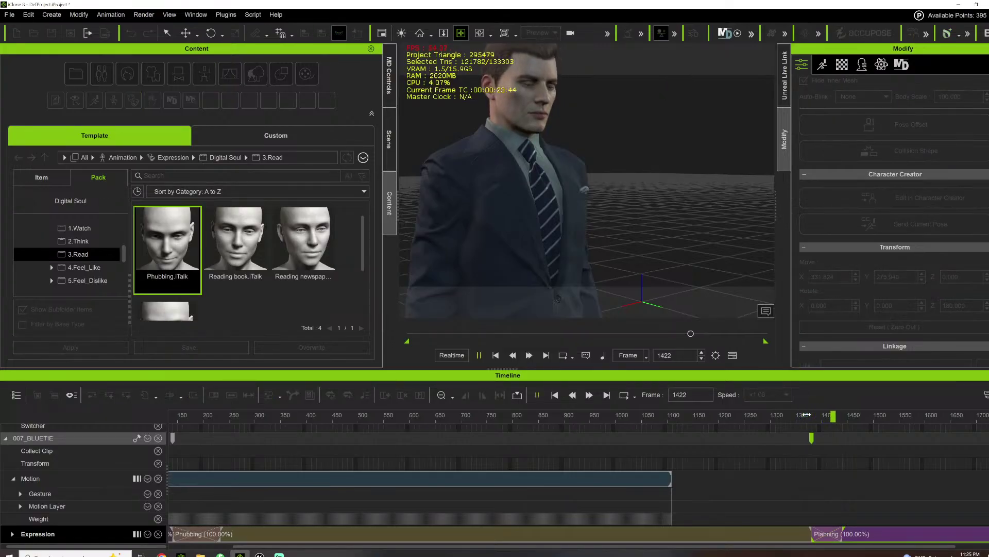
key(space)
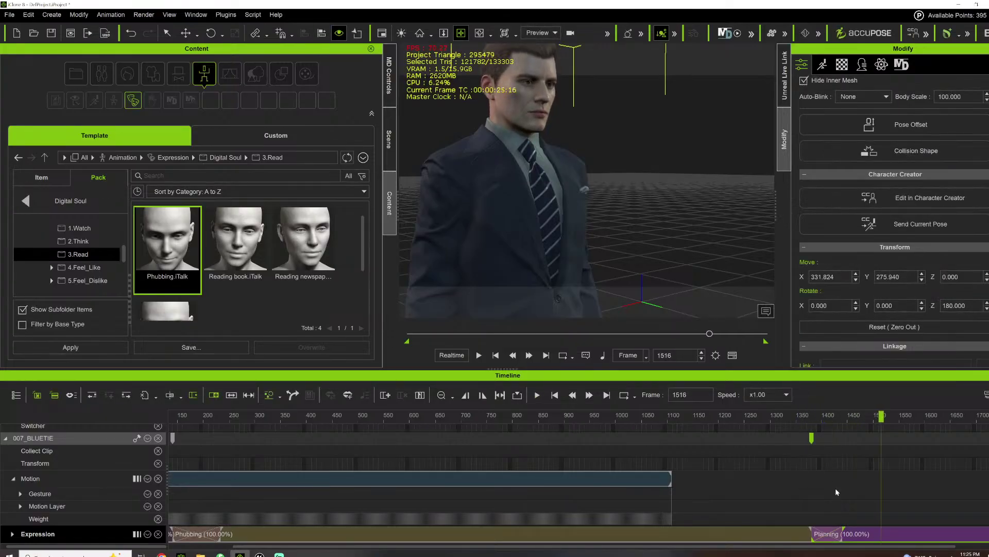
drag(857, 538, 871, 538)
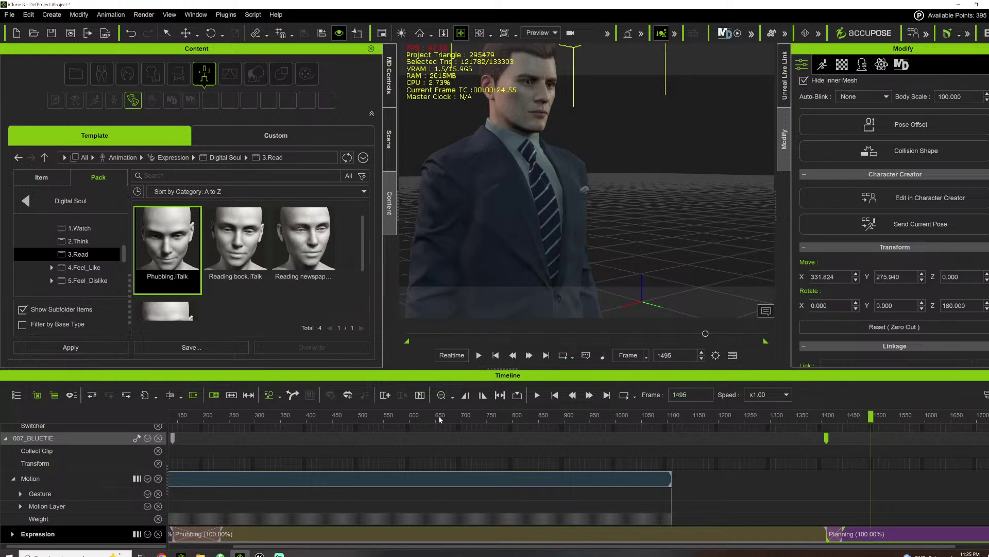
Break the Phubbing expression clip at frame 864 and delete its second part
drag(440, 419, 545, 420)
right_click(547, 535)
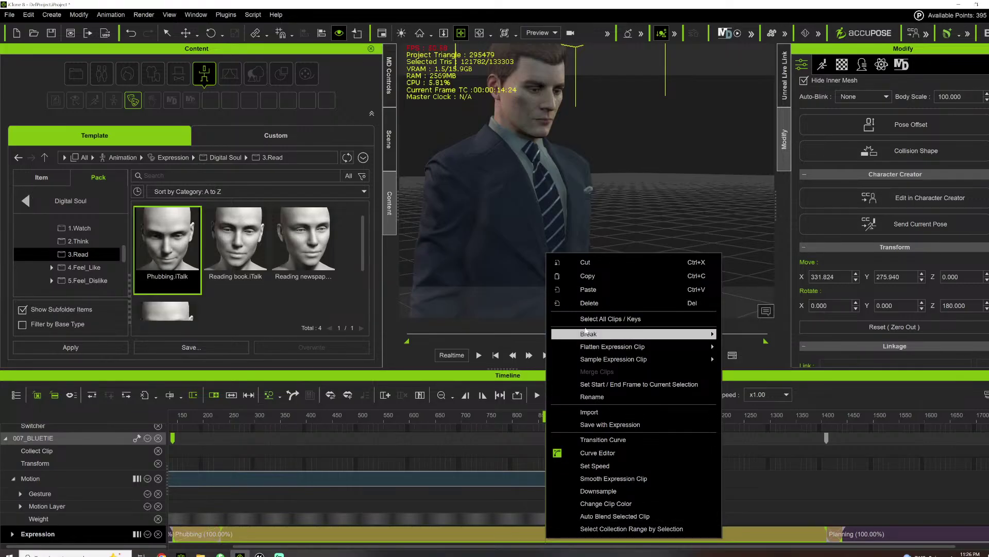
click(765, 348)
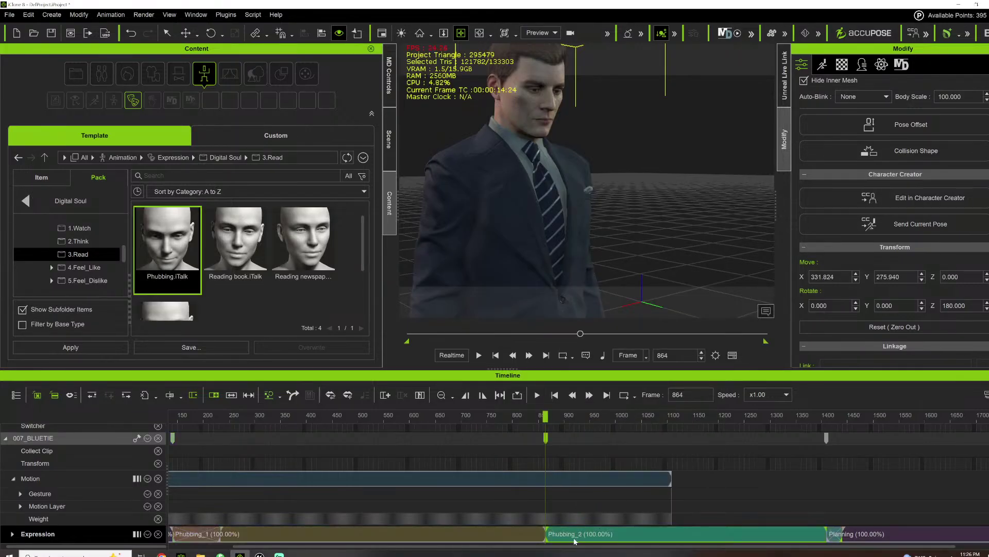
click(576, 538)
key(Delete)
Move the Planning clip to about frame 812 so it overlaps the end of Phubbing_1, checking the blend in playback
drag(855, 534, 537, 536)
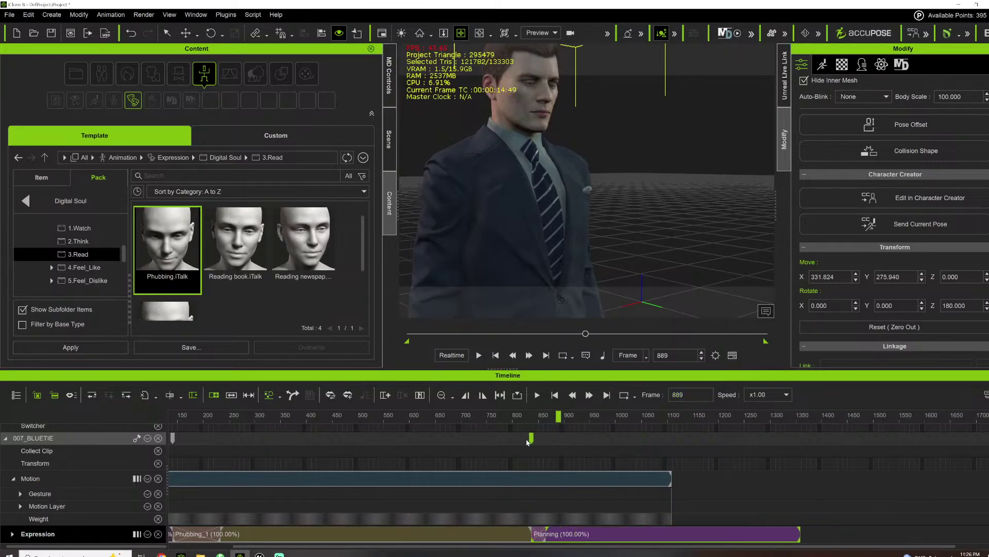
click(531, 418)
key(space)
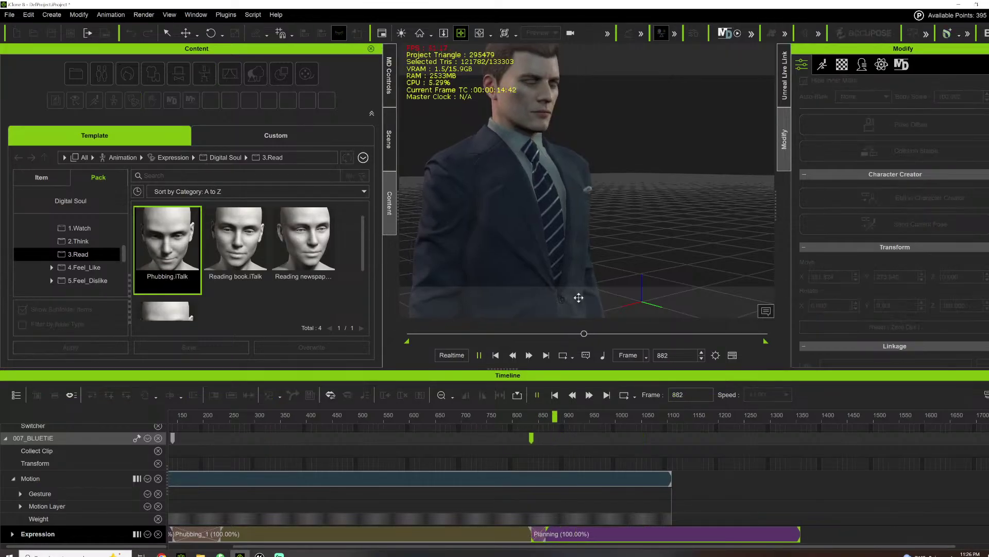
key(space)
drag(541, 534, 529, 532)
Apply the Ease In & Out transition curve to the fade-in of the Planning clip
right_click(529, 532)
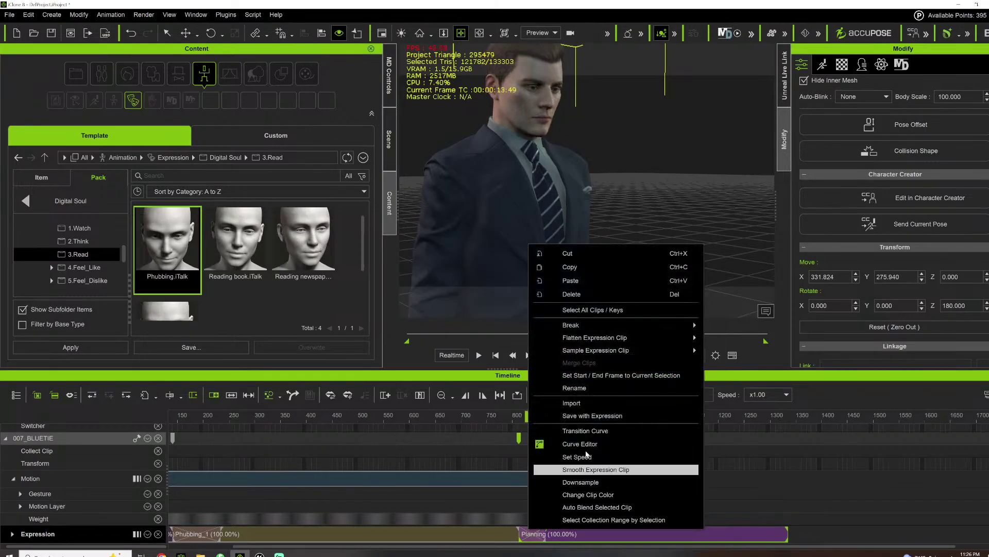
click(586, 434)
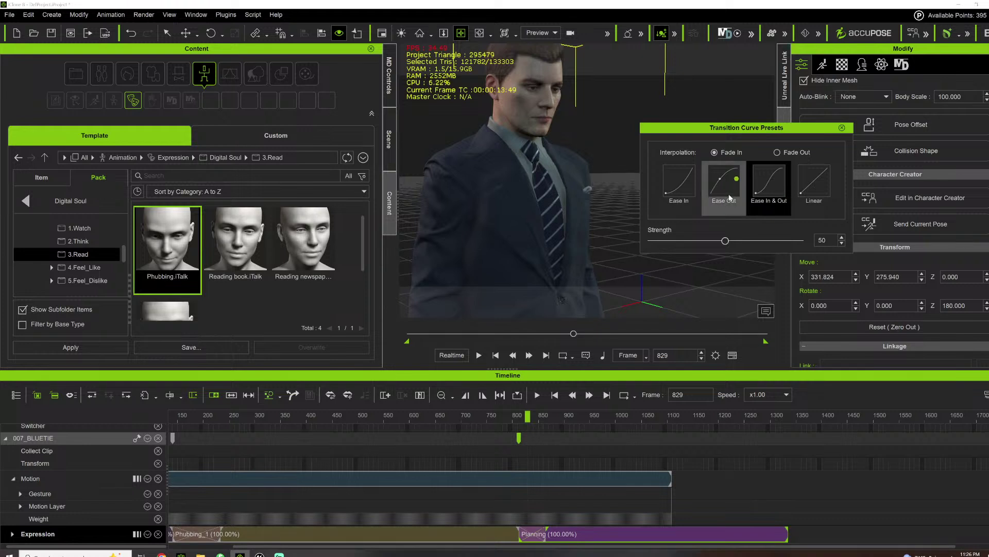
click(768, 188)
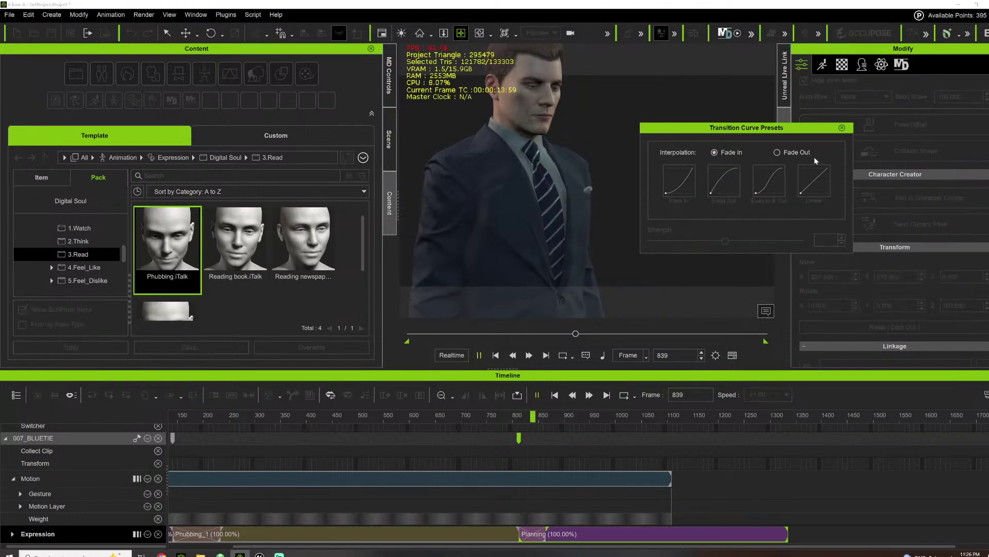
click(842, 127)
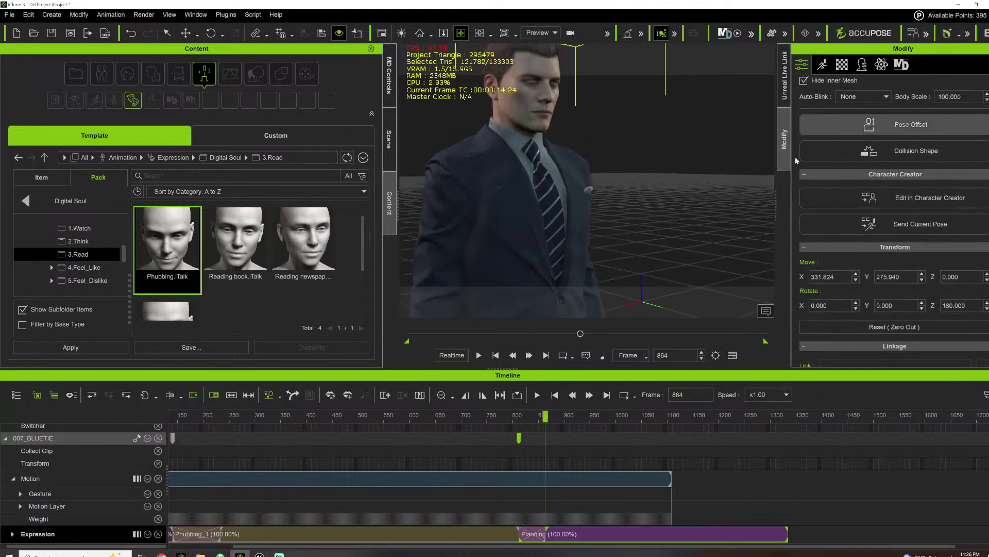
Play back the Phubbing_1 and Planning sequence several times, examining the character's face from the front and at an angle
key(space)
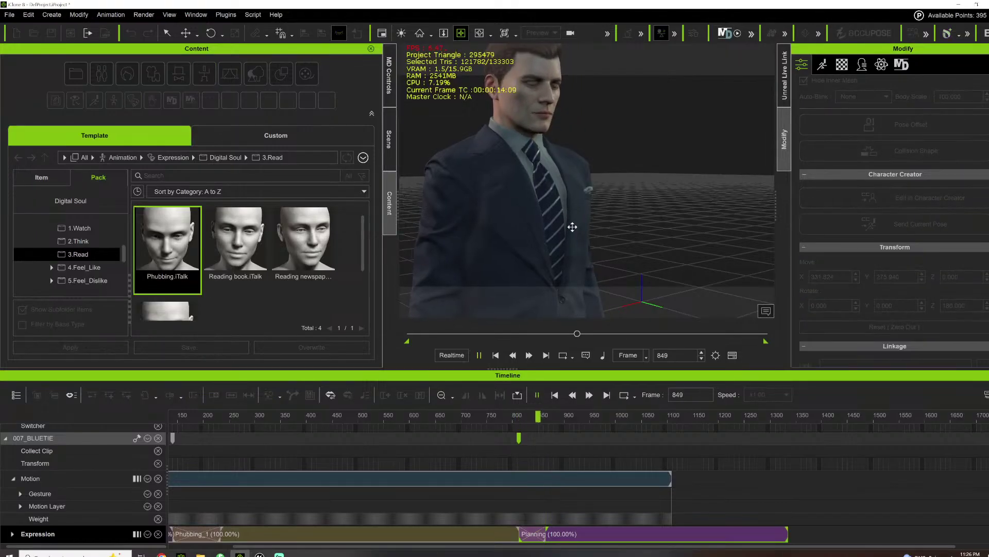
key(space)
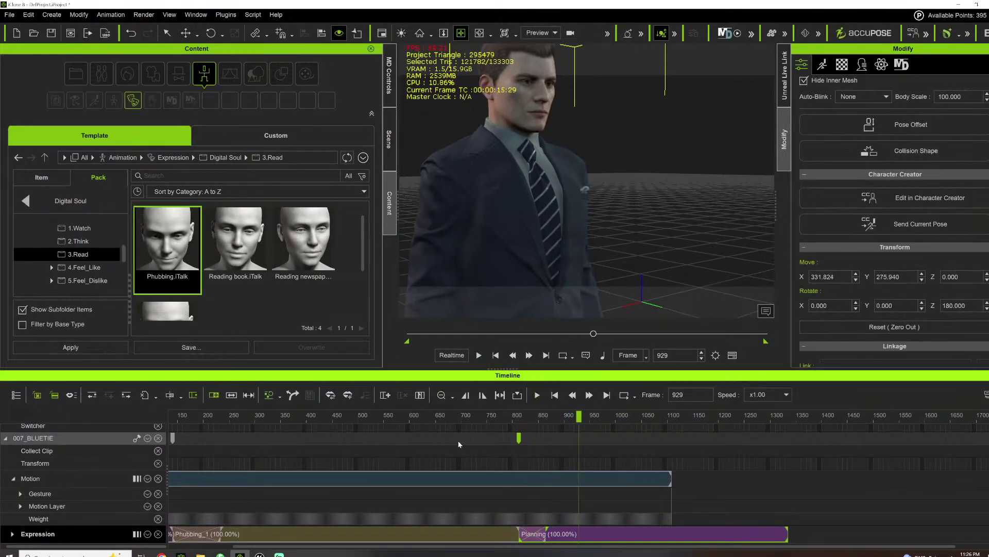
click(528, 425)
click(537, 394)
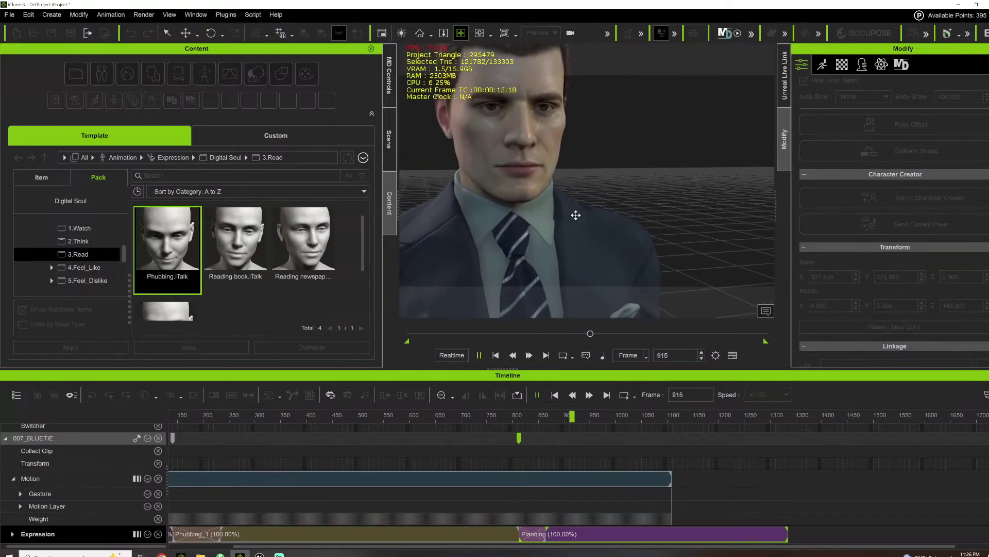
key(space)
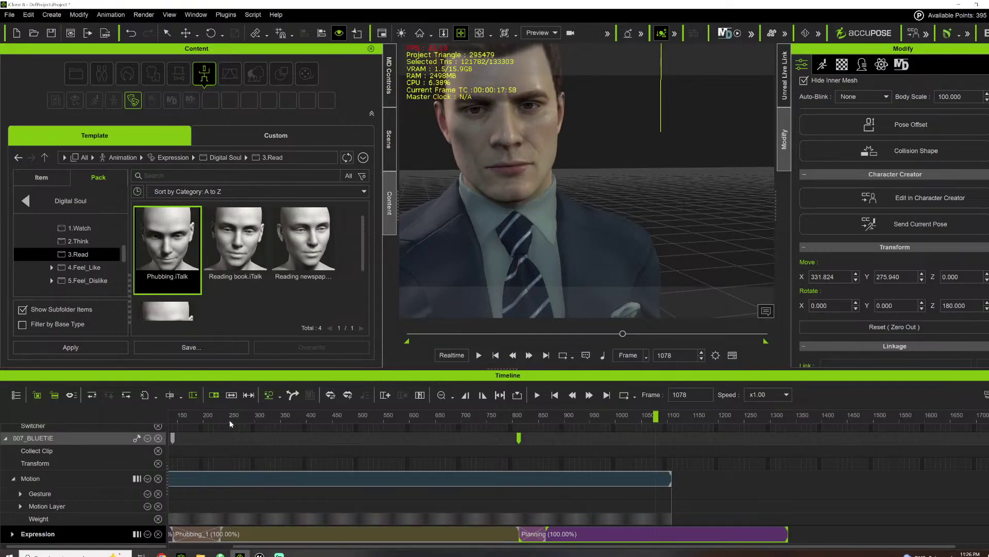
click(233, 419)
key(space)
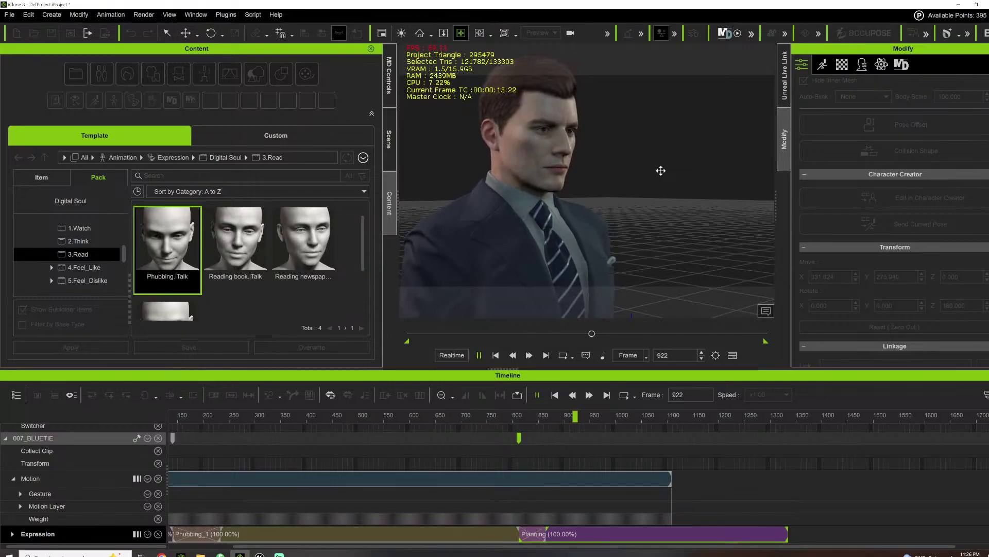
key(space)
right_drag(645, 172, 600, 179)
key(space)
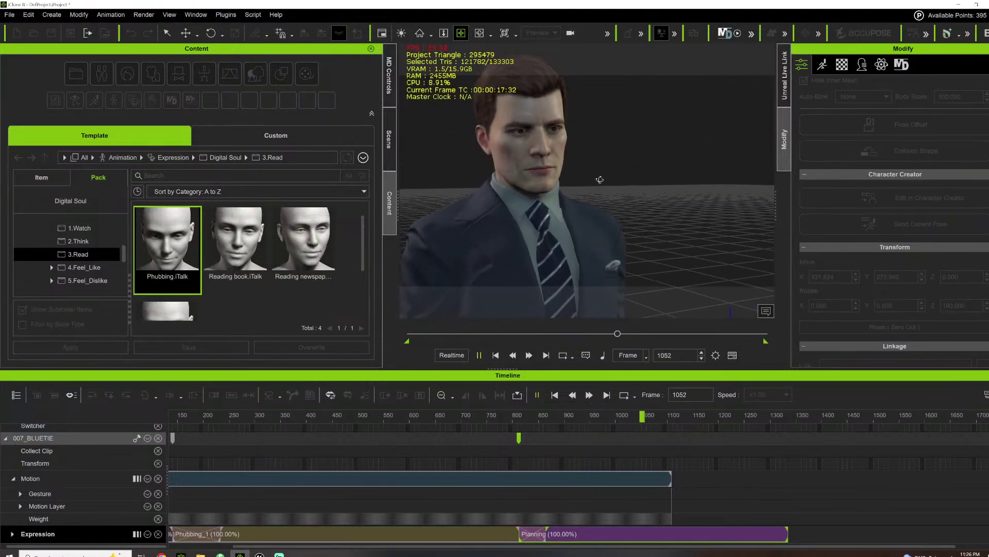
key(space)
Select the Idle03_M motion clip, and relaunch iClone 8 after its window closes
click(640, 474)
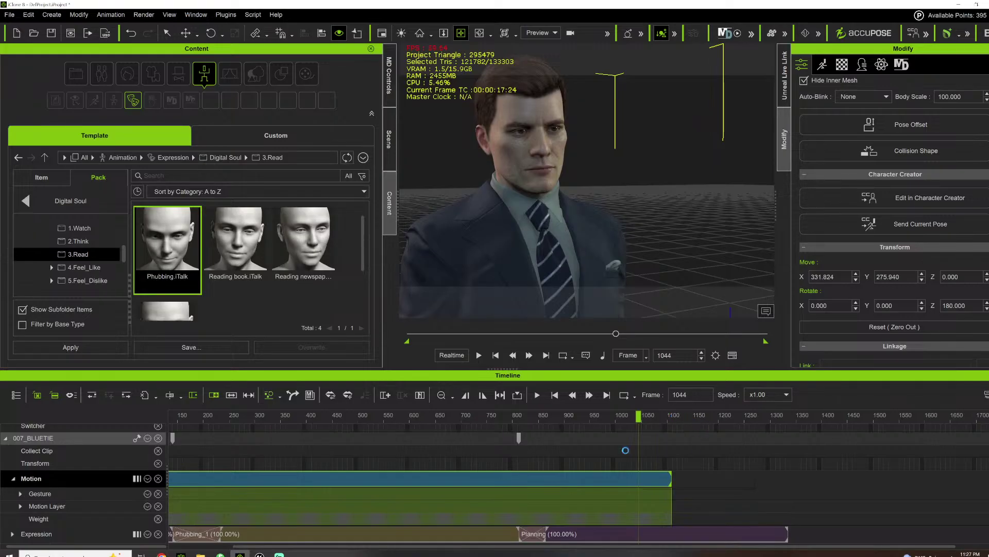
click(240, 555)
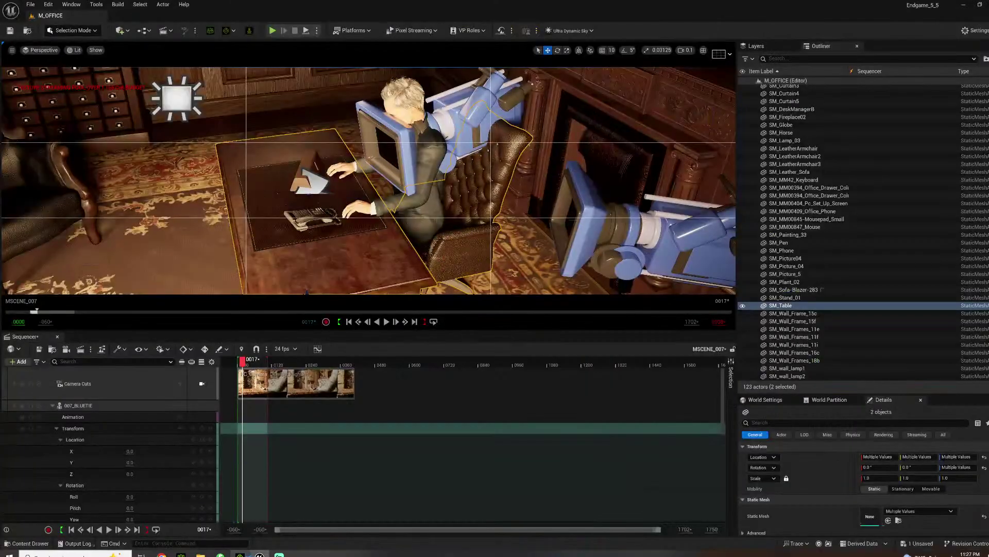
click(241, 555)
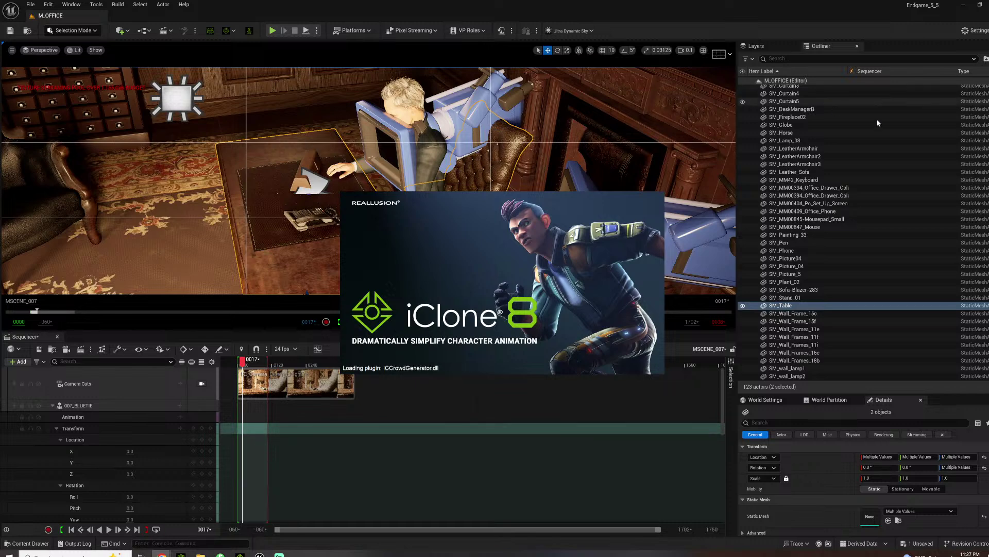
View and close the image DAE DOSSIER HEADSHOT.png, and minimize Unreal Engine to return to iClone
key(super+e)
drag(699, 276, 988, 281)
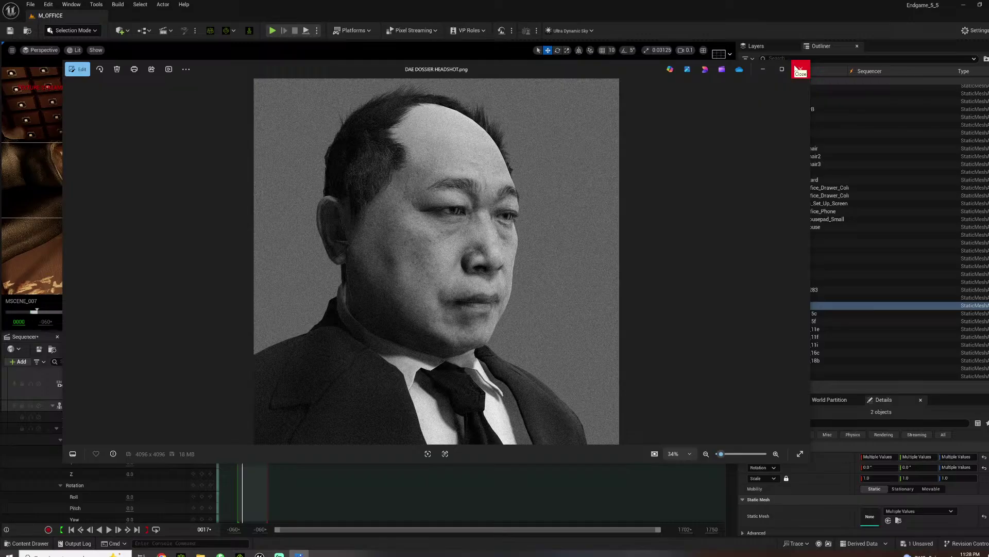
click(796, 69)
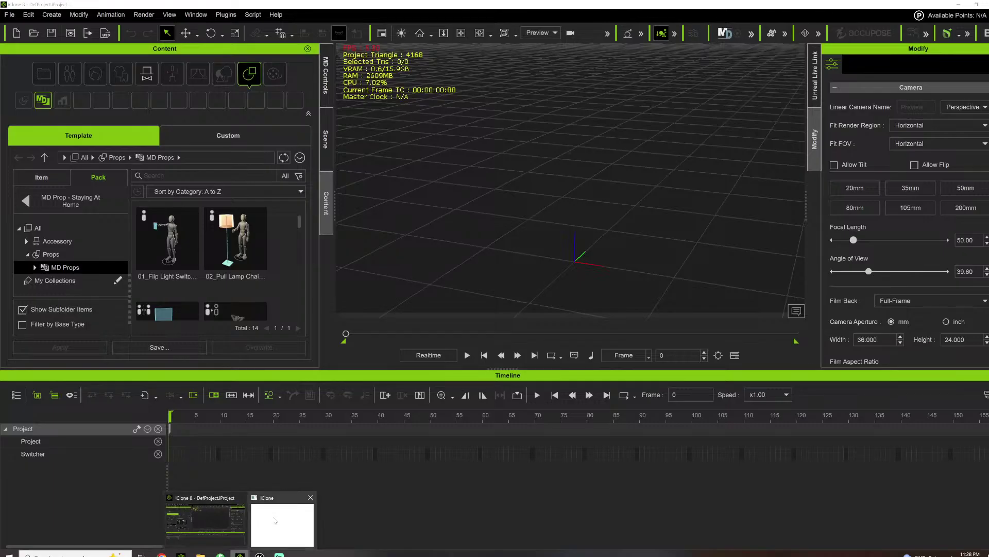
key(alt+Tab)
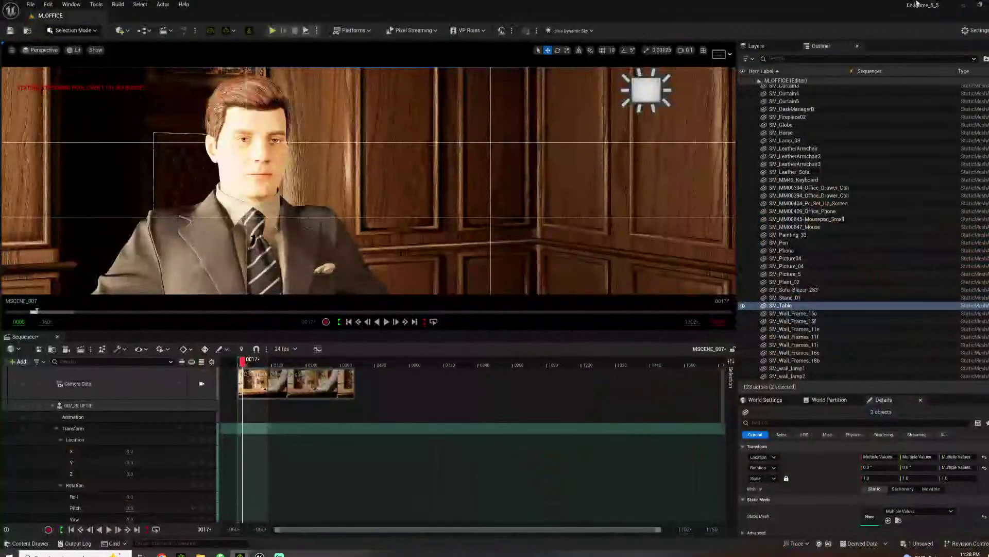
click(963, 5)
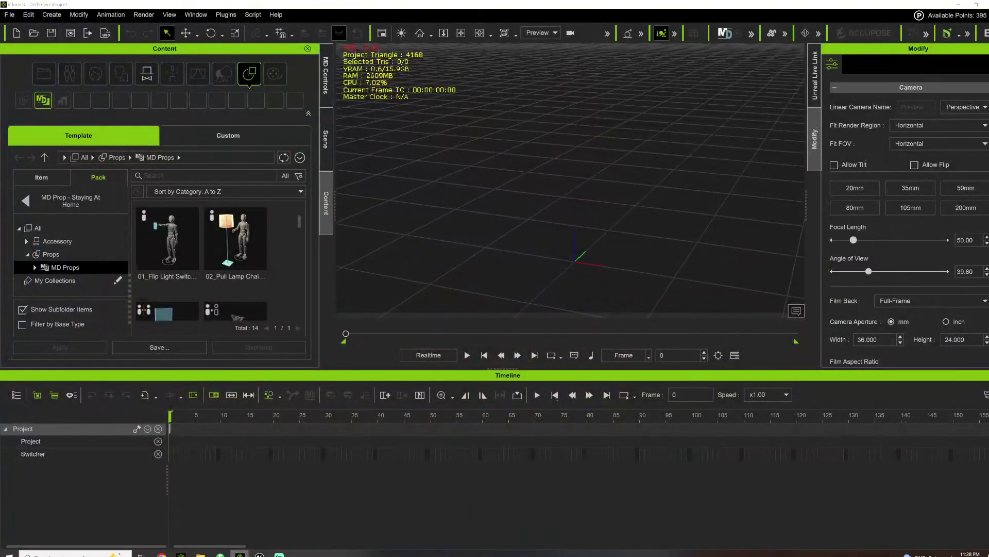
Save the project as an iClone Project file in ProjectVideoFiles (V:), look at the Unreal office scene, and return to iClone
mouse_move(248, 550)
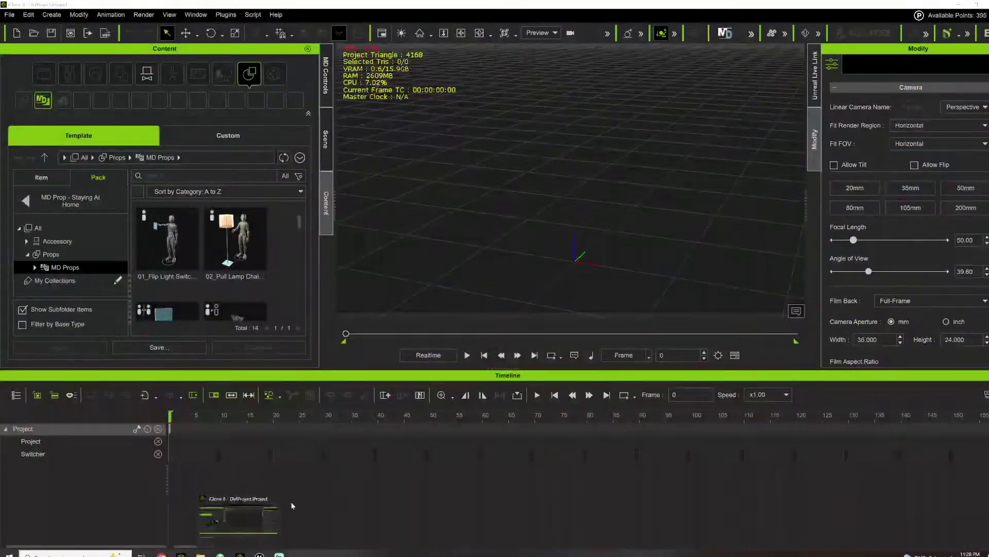
click(231, 507)
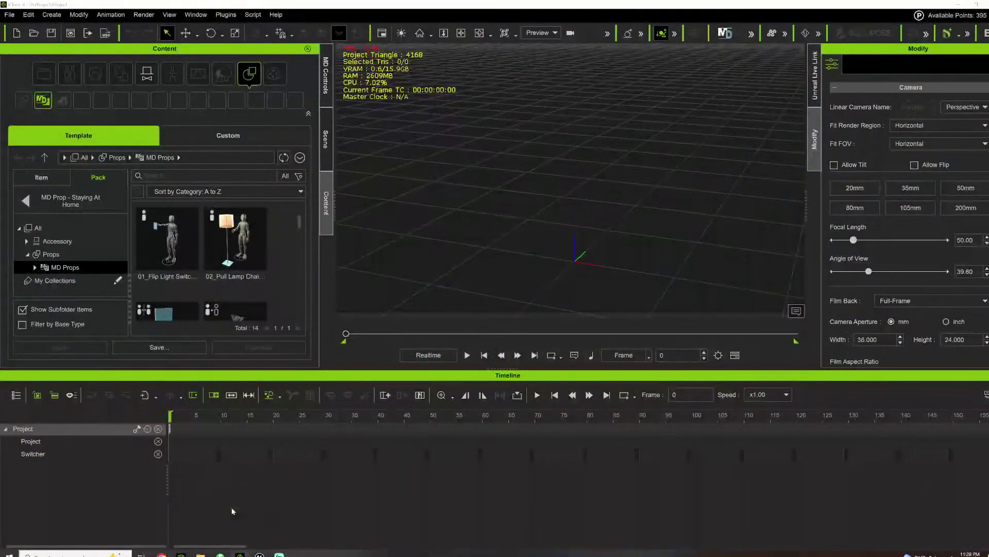
click(504, 304)
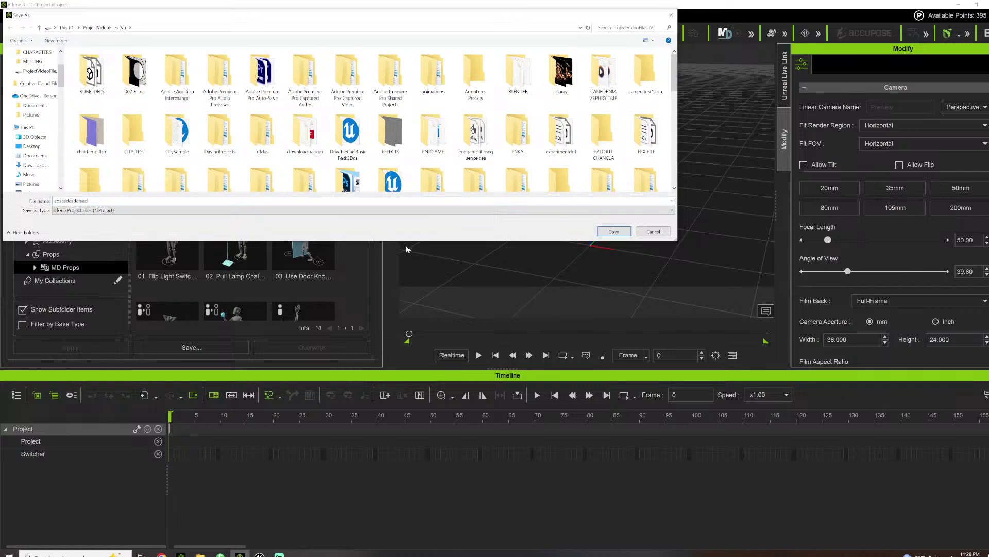
click(607, 232)
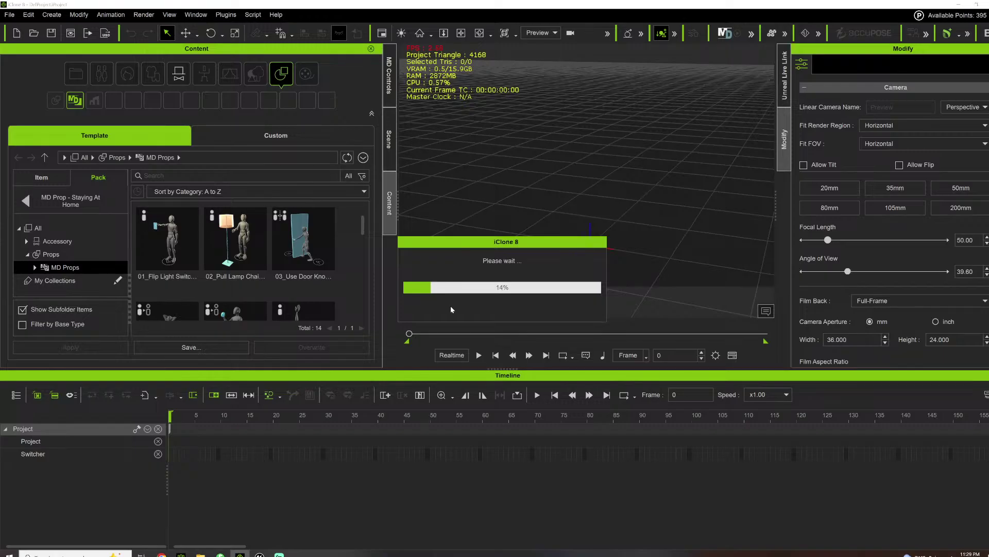
click(259, 554)
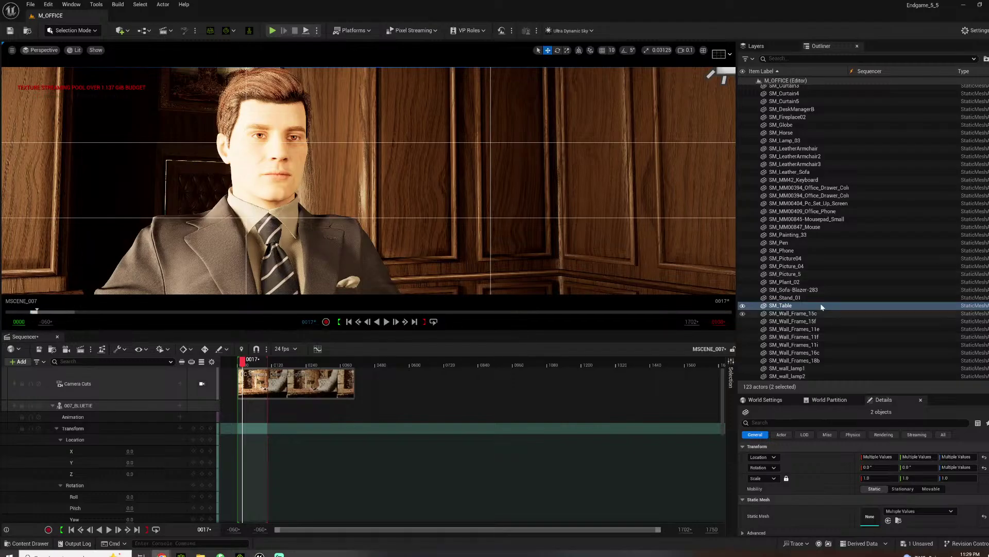
click(240, 554)
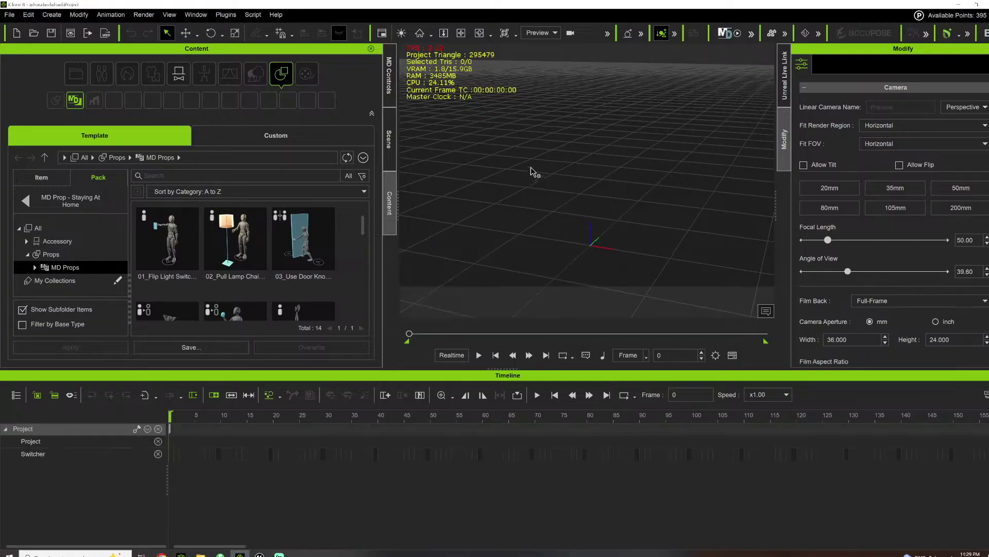
Select the 007_BLUETIE character standing near the white desk
click(463, 34)
scroll(571, 214, down, 5)
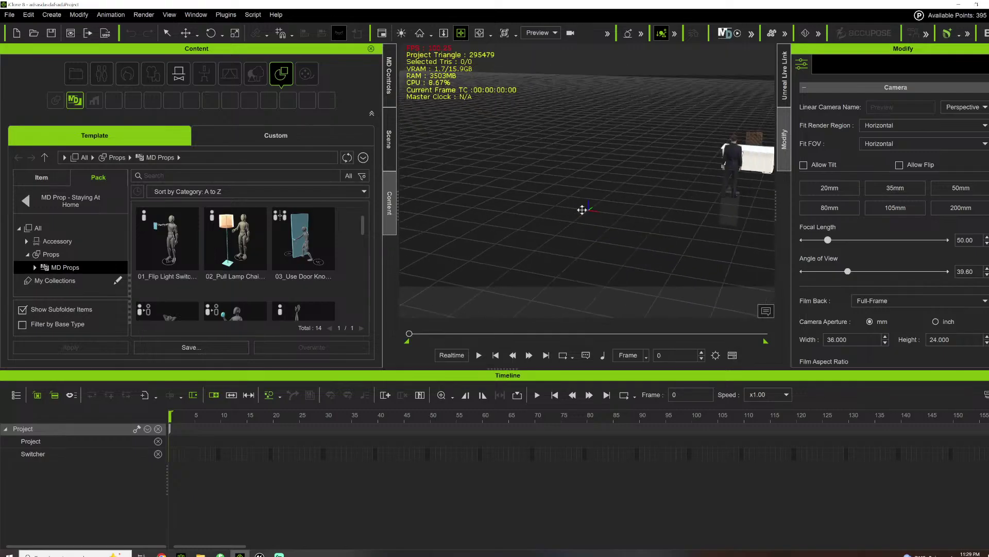
drag(581, 210, 479, 219)
click(624, 171)
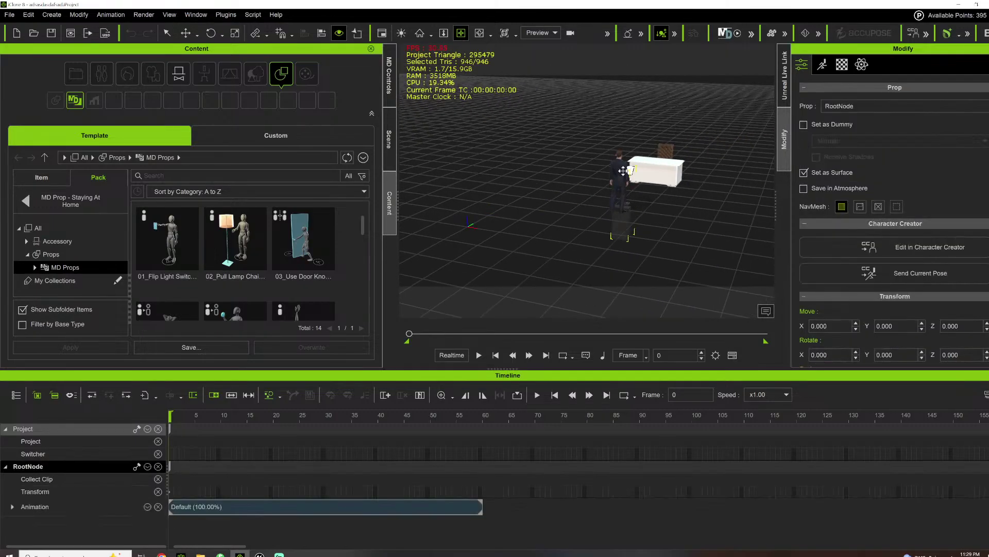
click(623, 171)
right_drag(624, 171, 510, 179)
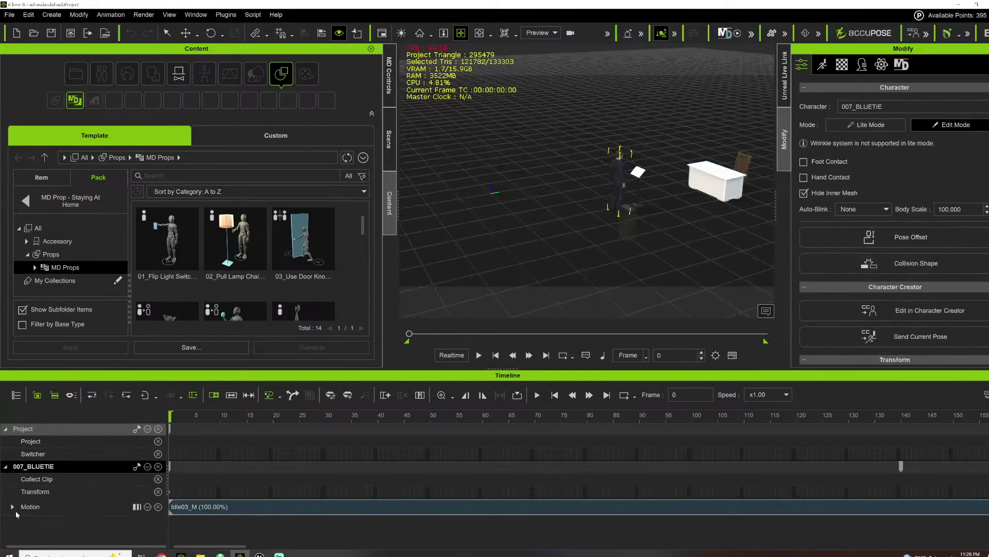
Expand the Motion track of 007_BLUETIE and show the character's Expression track in the timeline
click(13, 507)
scroll(212, 474, down, 1)
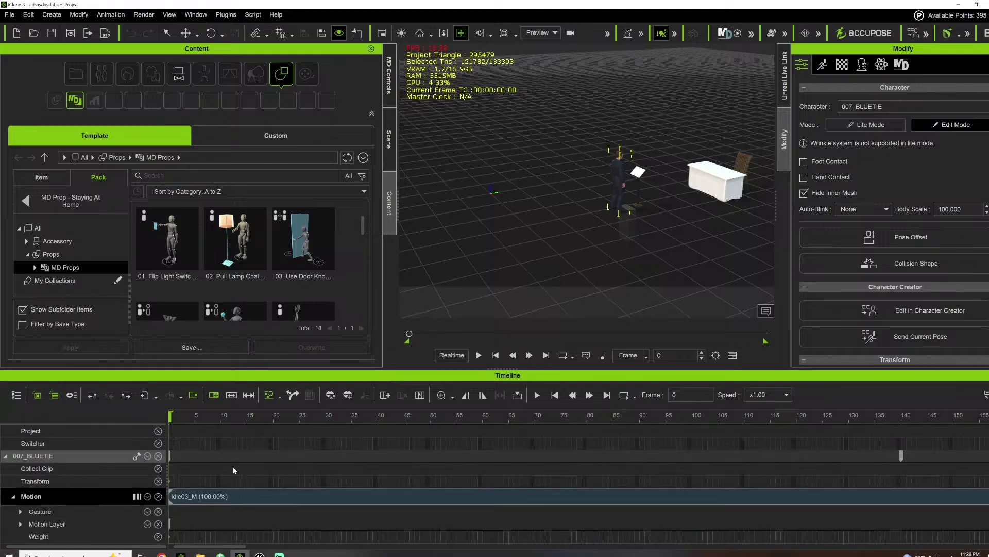
click(148, 456)
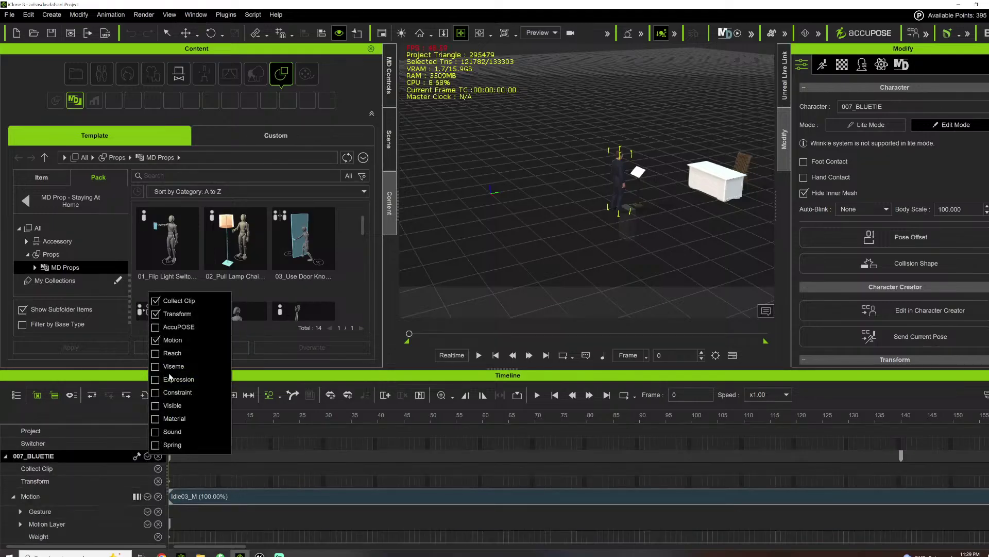
click(280, 450)
click(284, 467)
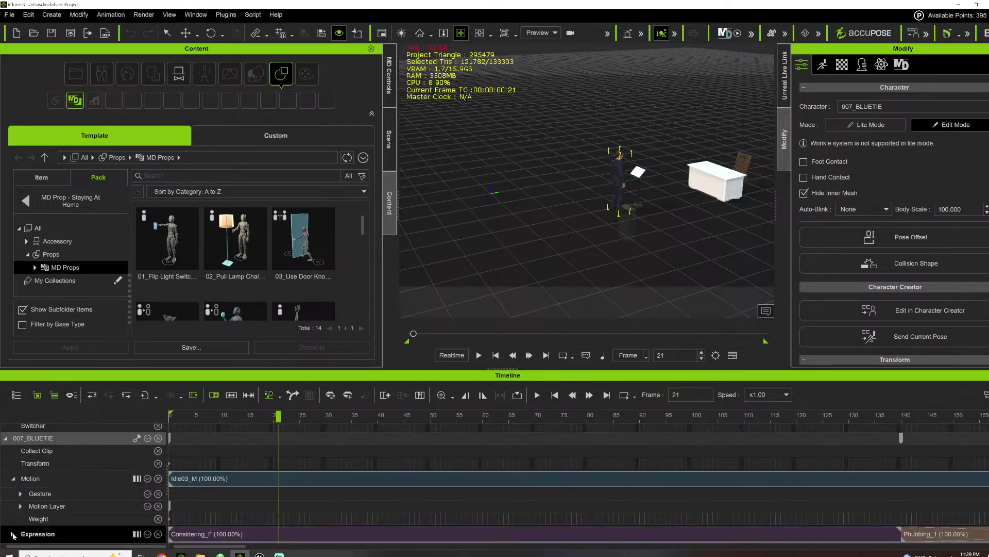
Shift the Phubbing_1 expression clip later to start at about frame 173, and play back its blend with Considering_F close up
click(876, 416)
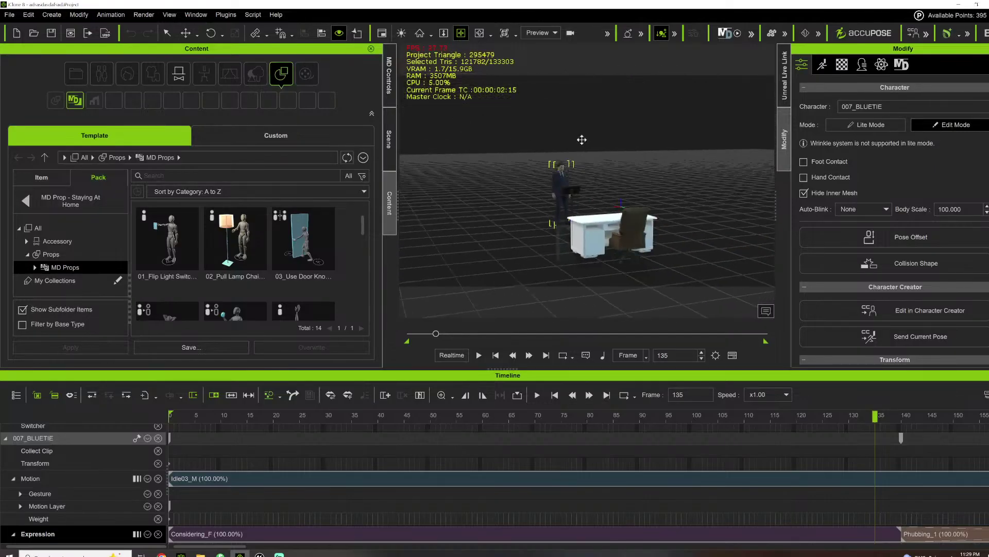
scroll(559, 164, up, 6)
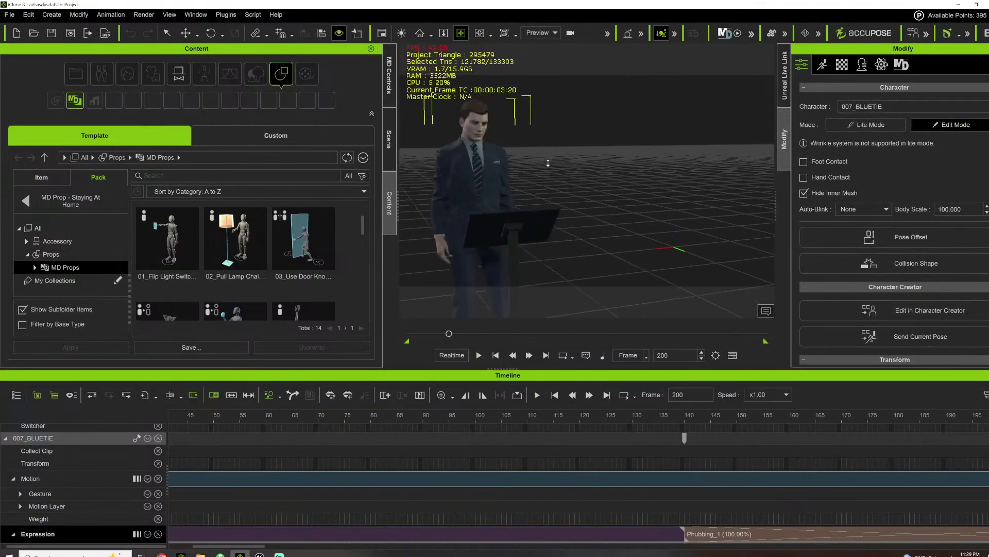
drag(607, 199, 685, 294)
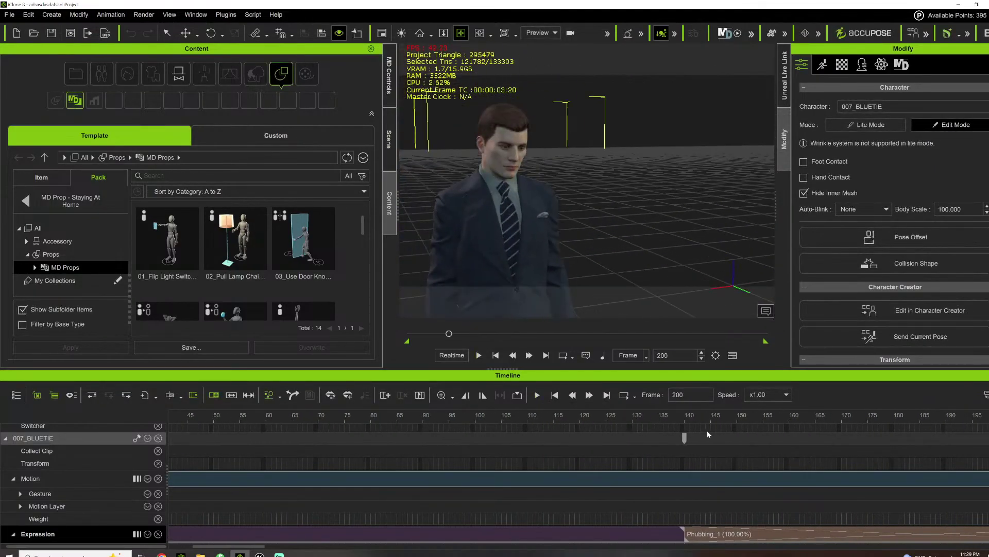
click(679, 420)
scroll(679, 408, down, 3)
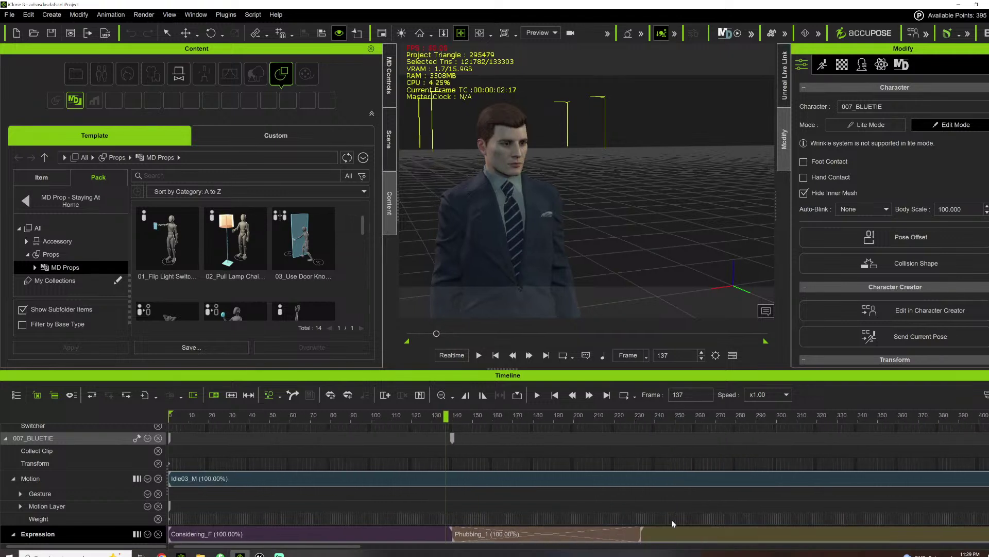
drag(685, 535, 746, 530)
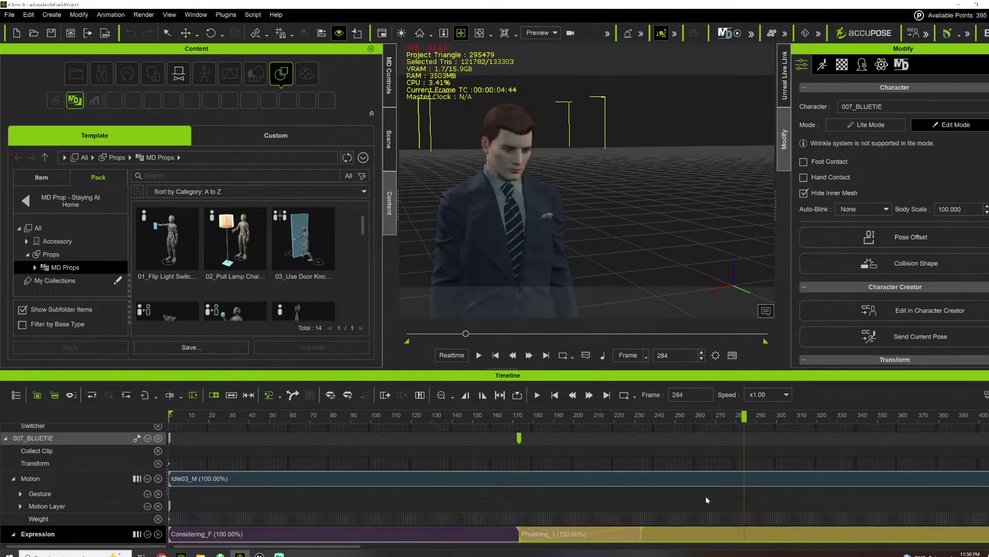
click(508, 412)
key(space)
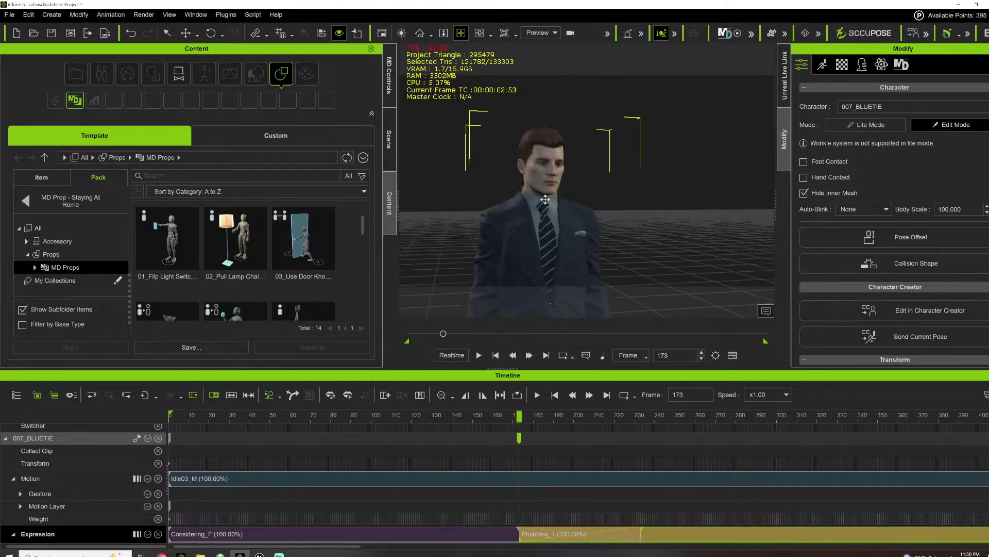
key(space)
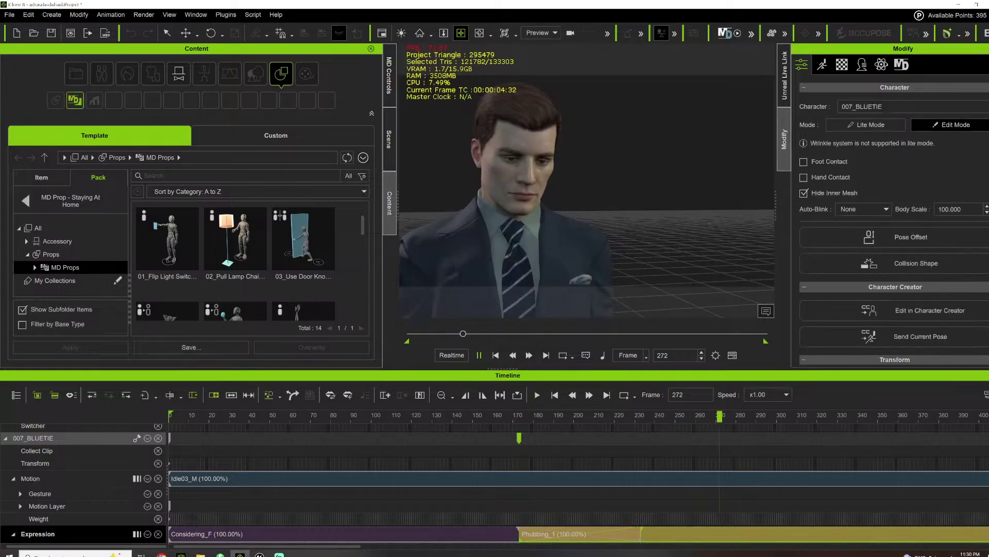
Move the Phubbing_1 clip further along to start at about frame 200, and play back the shortened transition from Considering_F
drag(730, 535, 745, 536)
click(530, 416)
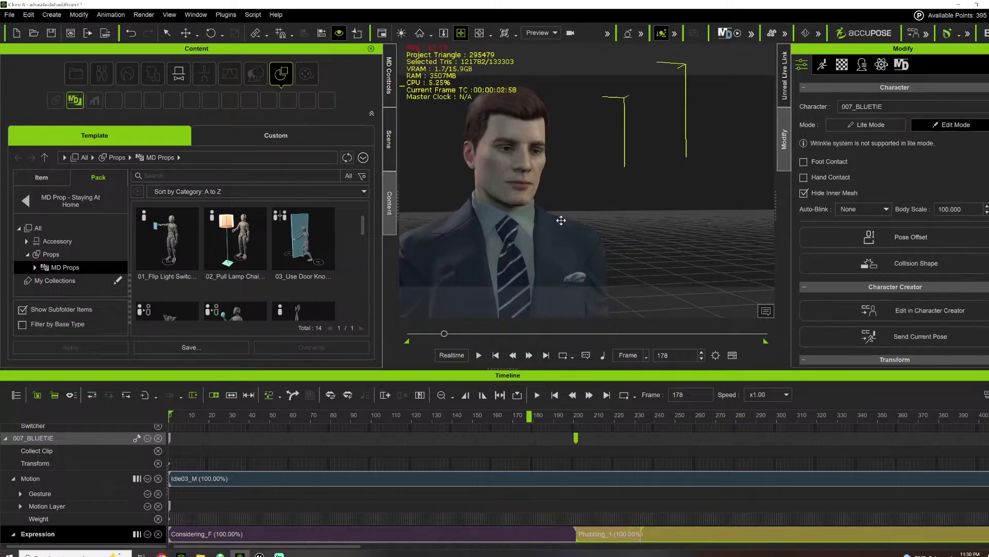
key(space)
key(space)
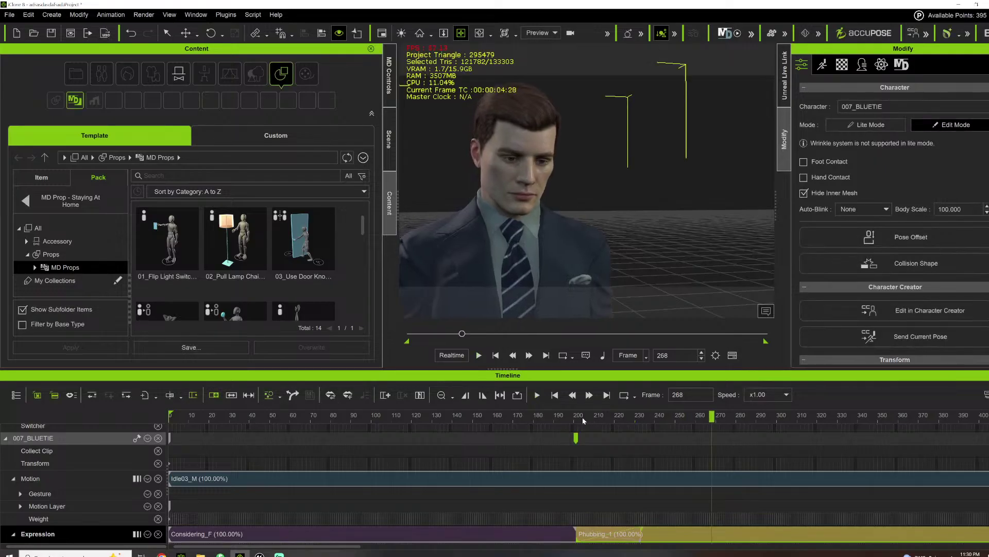
drag(556, 415, 511, 419)
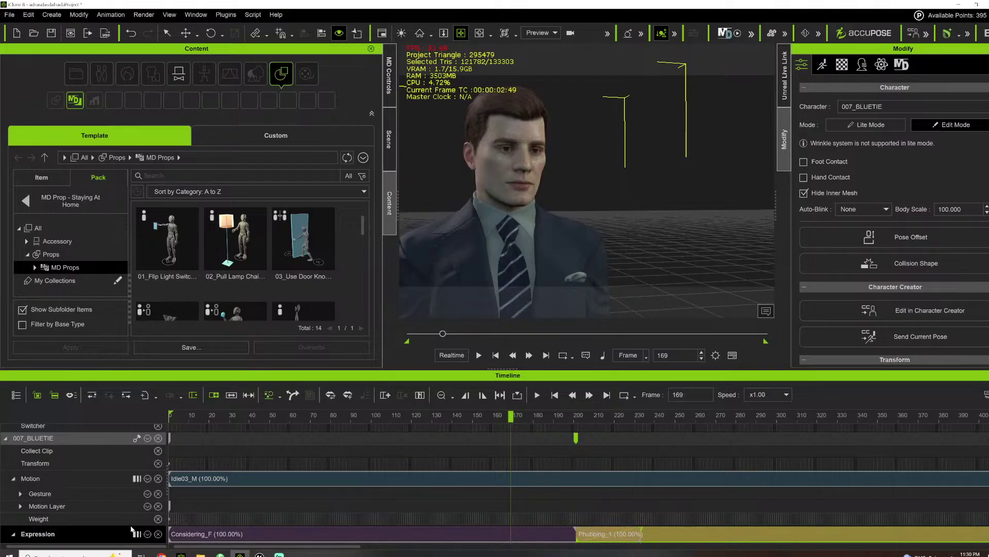
Shift the Planning expression clip later to start at about frame 885, shortening its overlap with Phubbing_1
scroll(459, 493, down, 2)
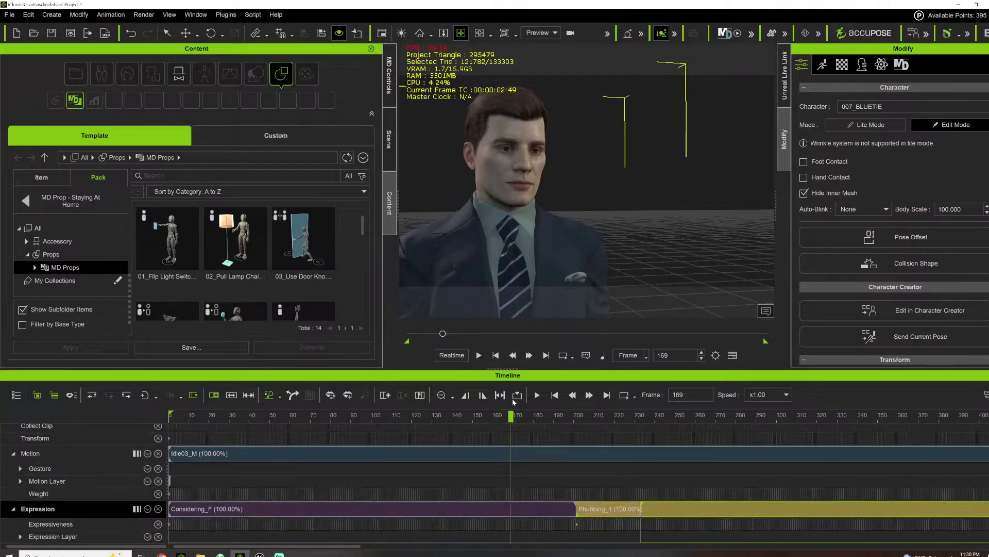
click(444, 398)
click(446, 397)
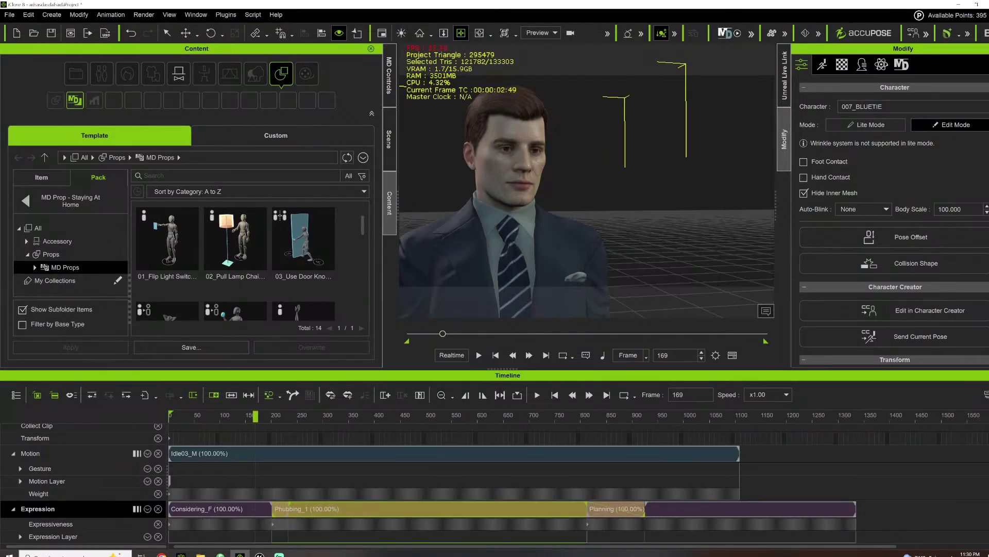
drag(706, 509, 743, 510)
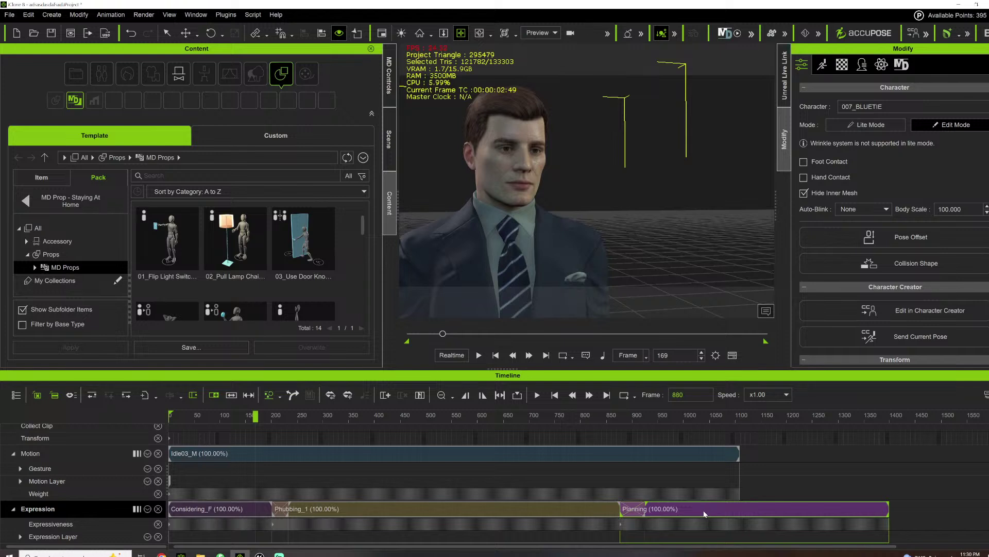
Duplicate the Idle03_M motion clip at frame 1136, and move the copy to overlap the original's end from about frame 1073
click(709, 457)
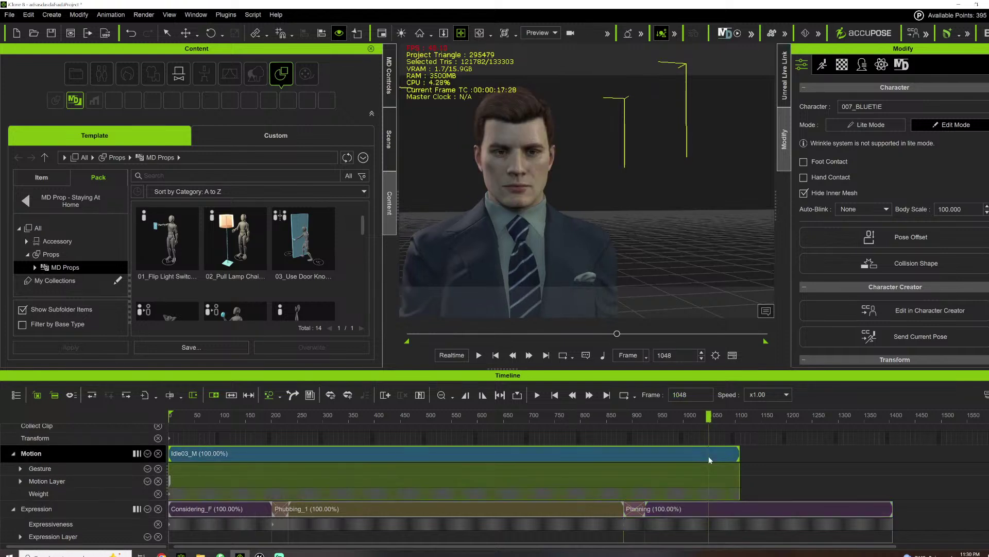
click(754, 417)
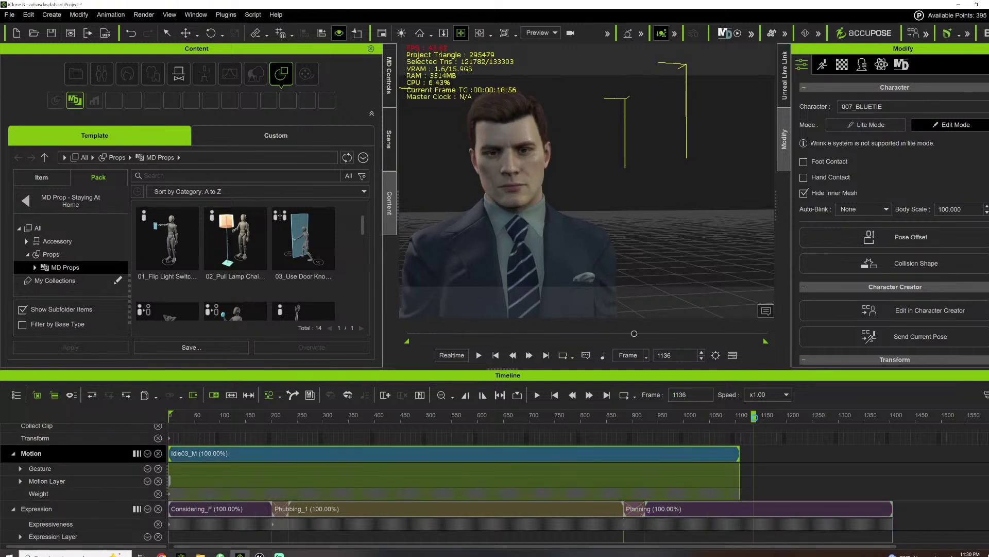
key(ctrl+v)
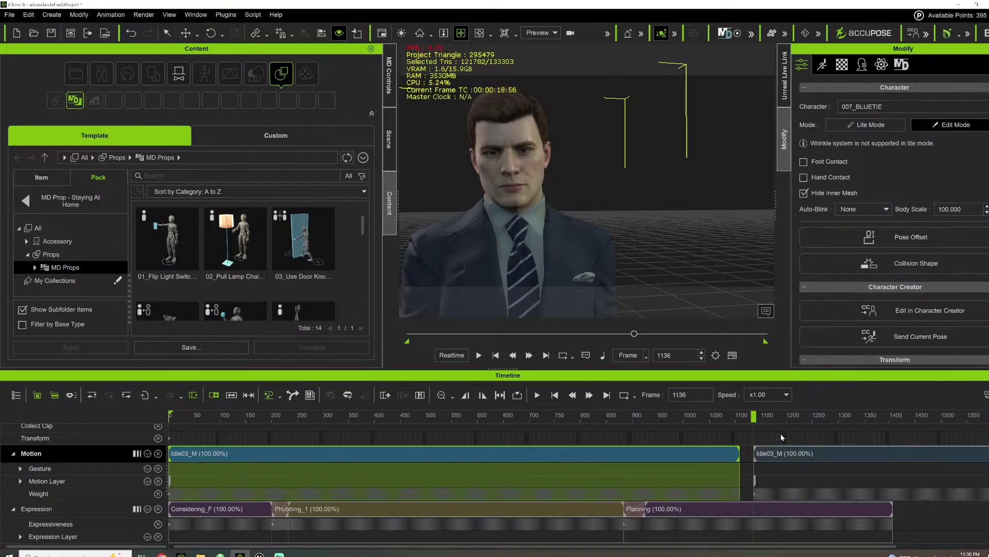
drag(777, 454, 745, 454)
Play back the blend between the two Idle03_M motion clips
click(716, 418)
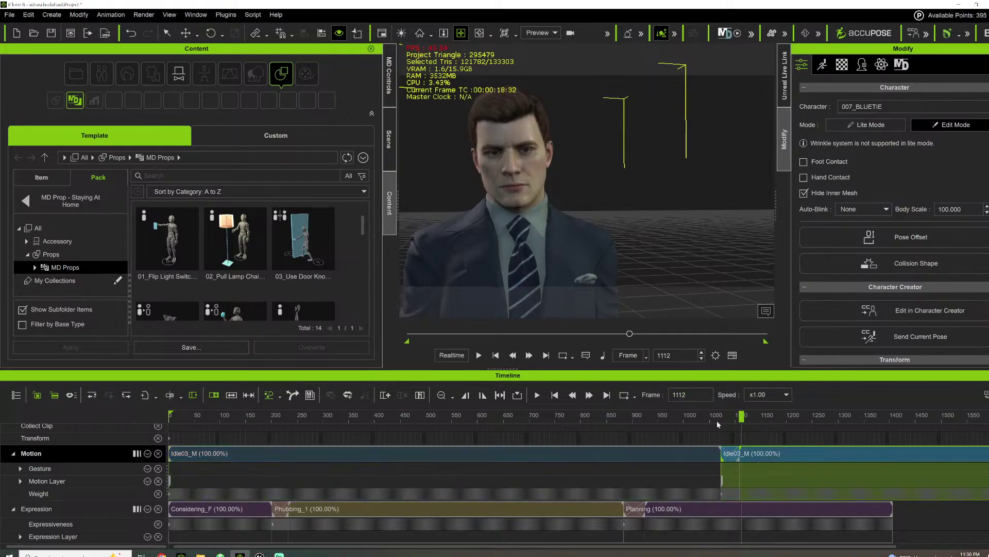
key(space)
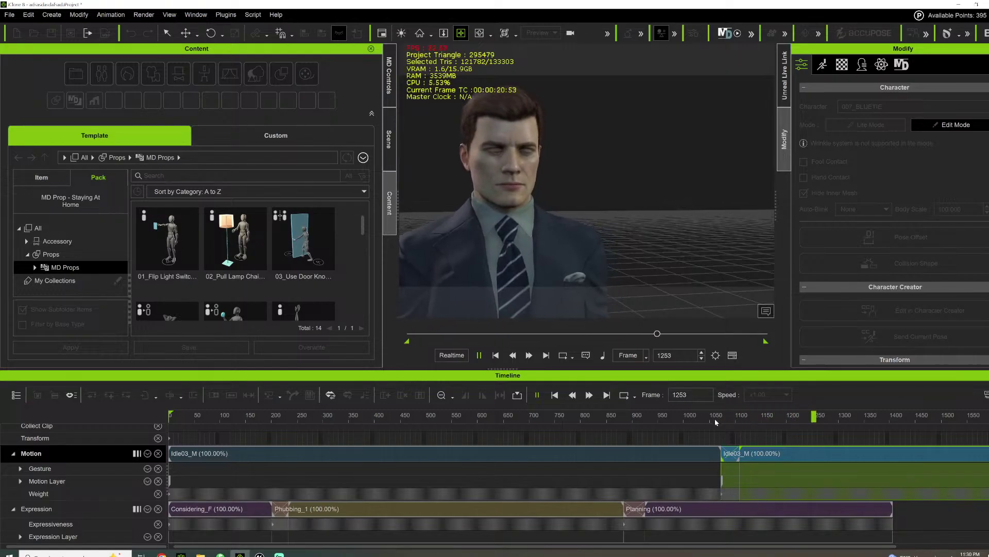
key(space)
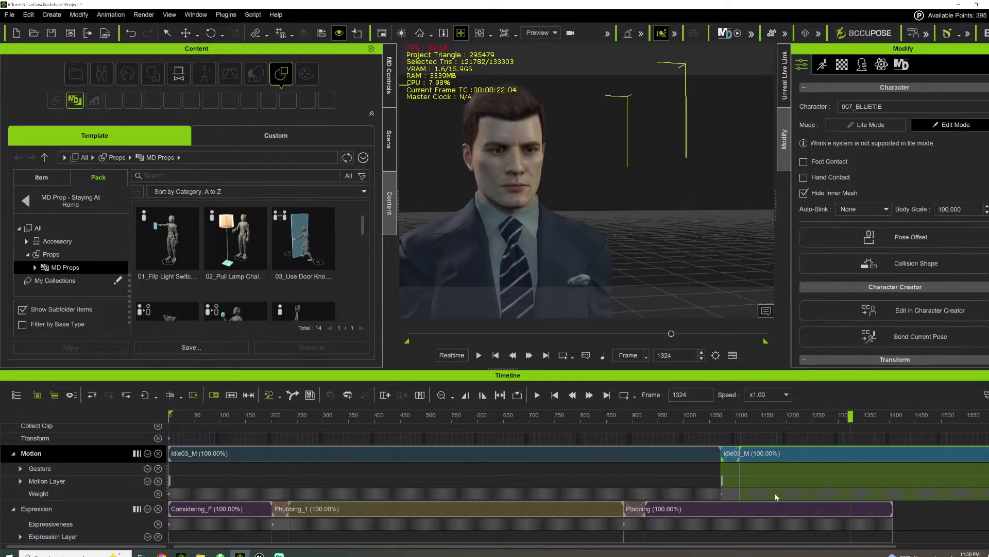
Merge the Considering_F, Phubbing_1 and Planning expression clips into one clip, and flatten the merged expression clip
click(913, 506)
right_click(255, 508)
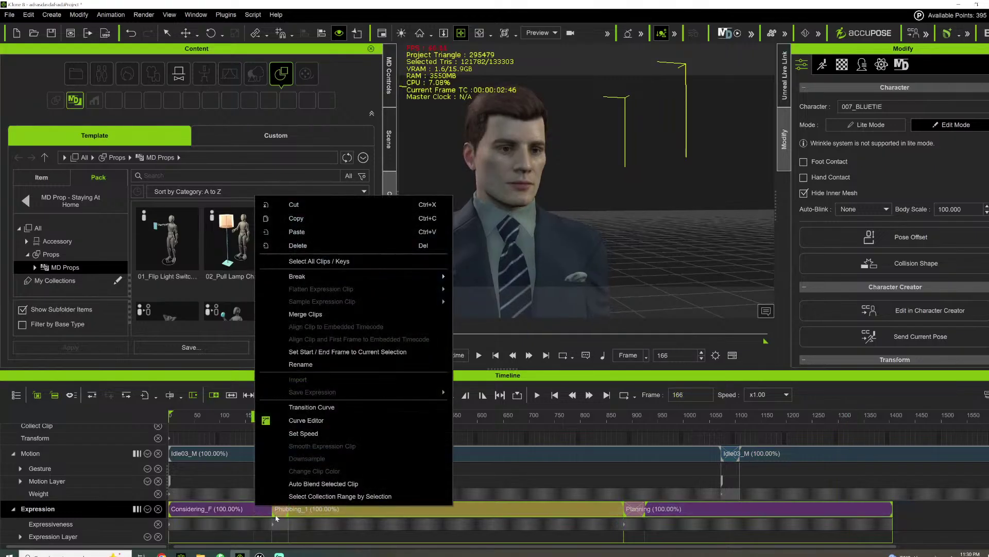
click(315, 313)
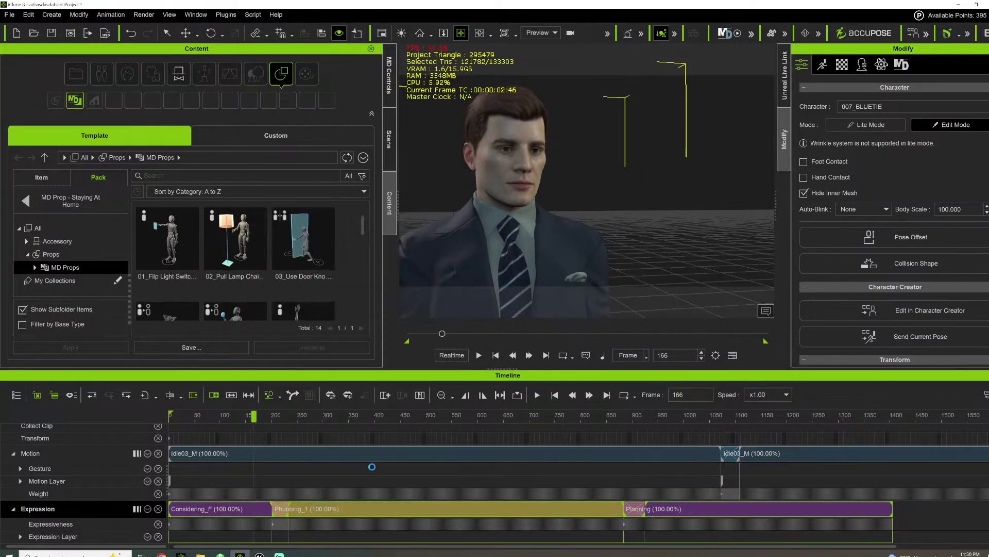
right_click(346, 512)
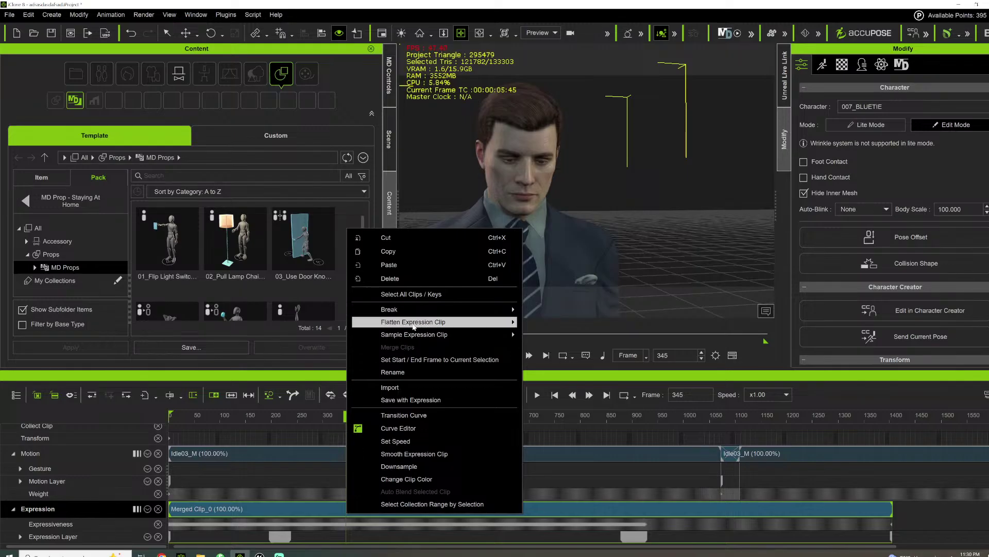
mouse_move(505, 309)
click(533, 321)
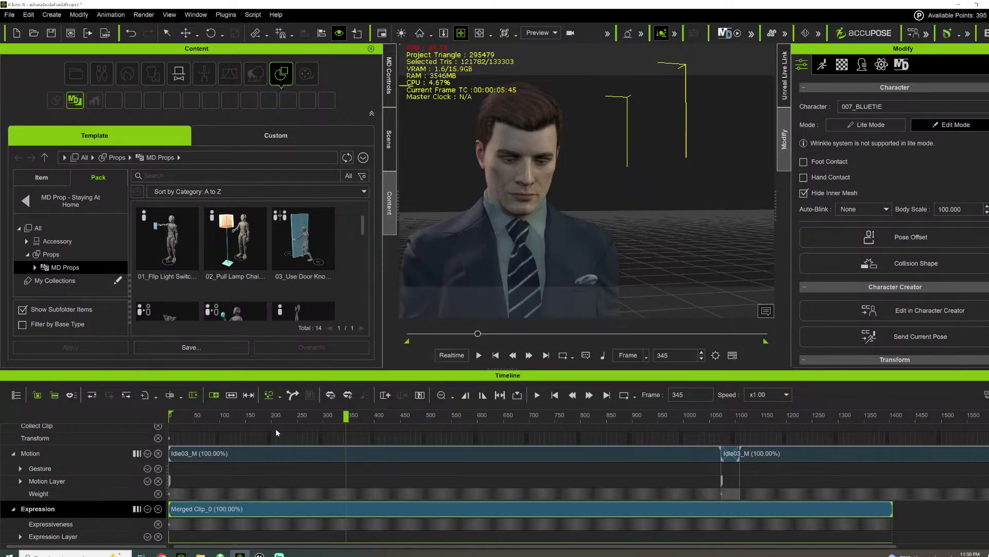
Open the Face Key editor for the expression layer, and add expression keys at frame 258 and about frame 195
drag(274, 420, 283, 424)
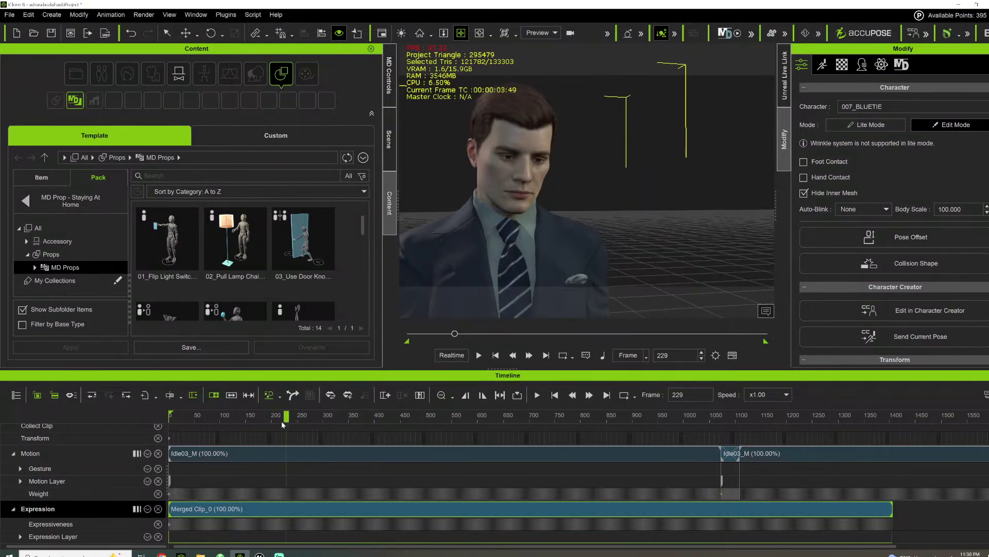
click(302, 537)
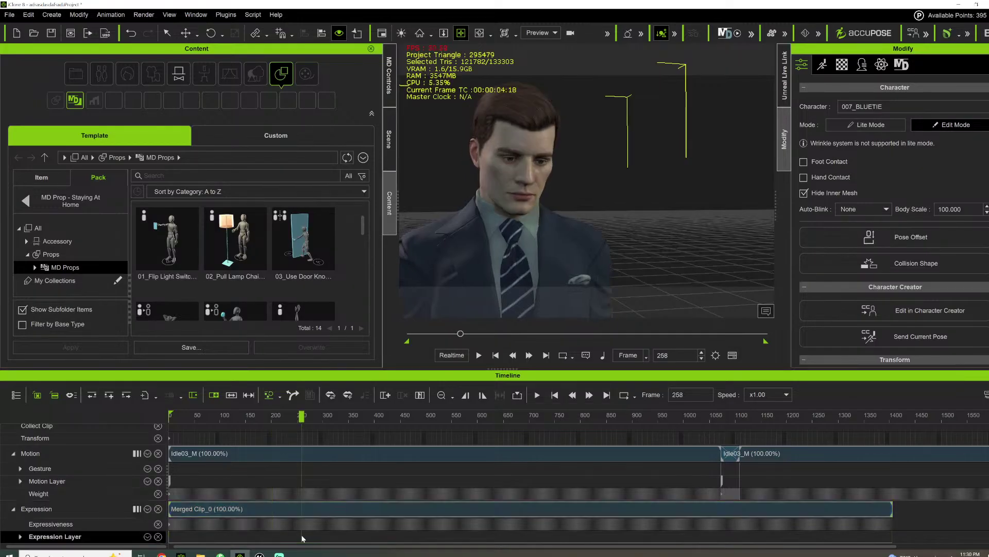
double_click(270, 536)
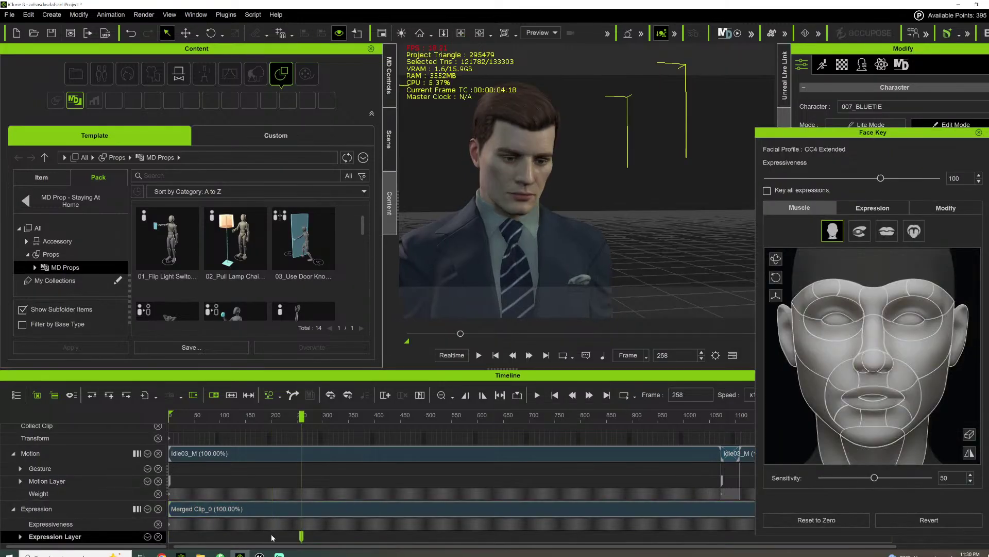
click(273, 537)
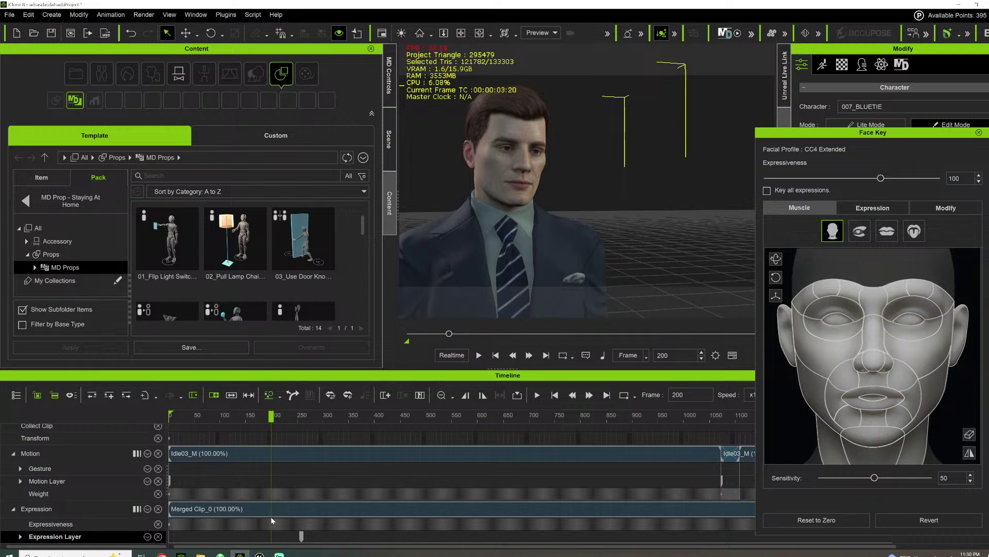
click(269, 537)
Adjust both eyes with expression keys at frames 221 and 251, and shift the second eye key to frame 243
click(283, 537)
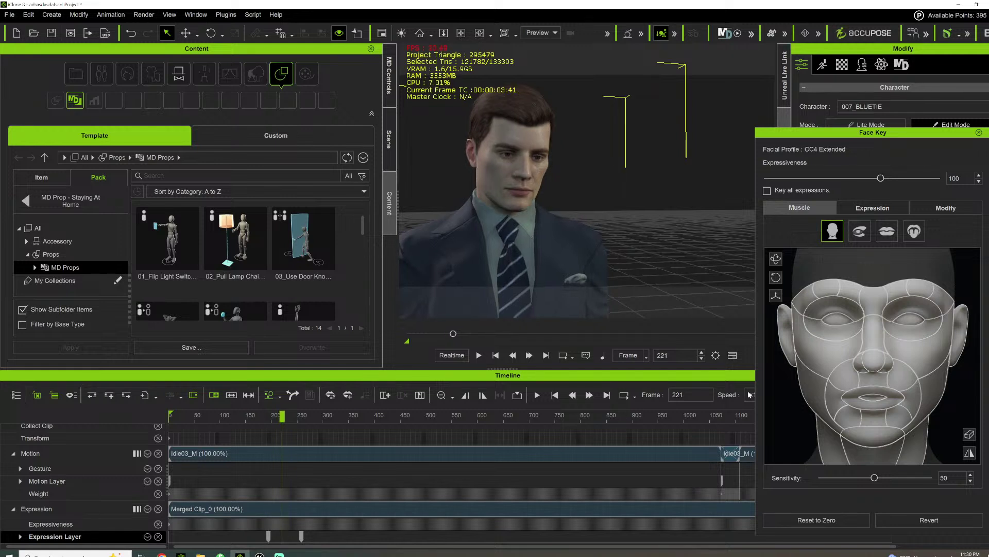
click(837, 319)
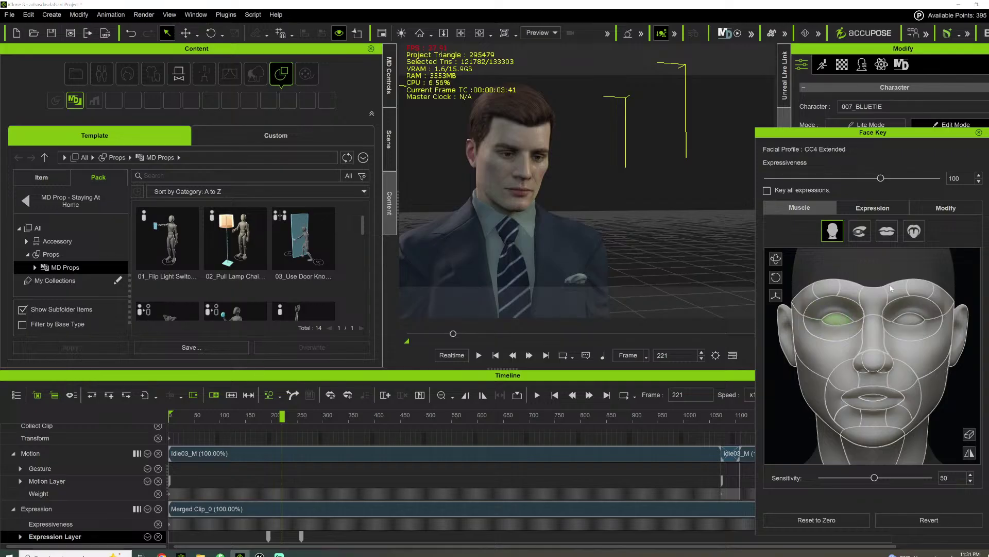
ctrl+click(907, 319)
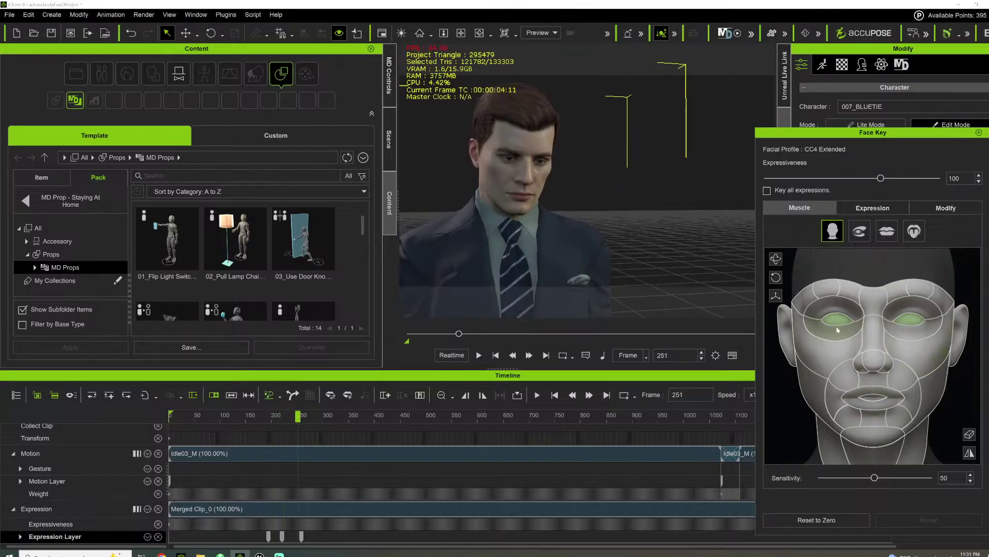
click(839, 383)
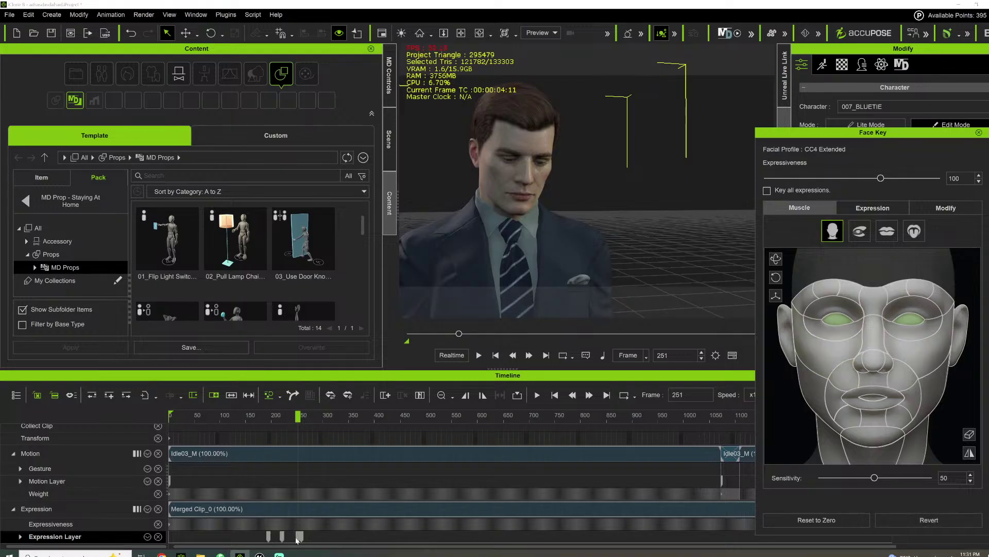
drag(290, 540, 292, 540)
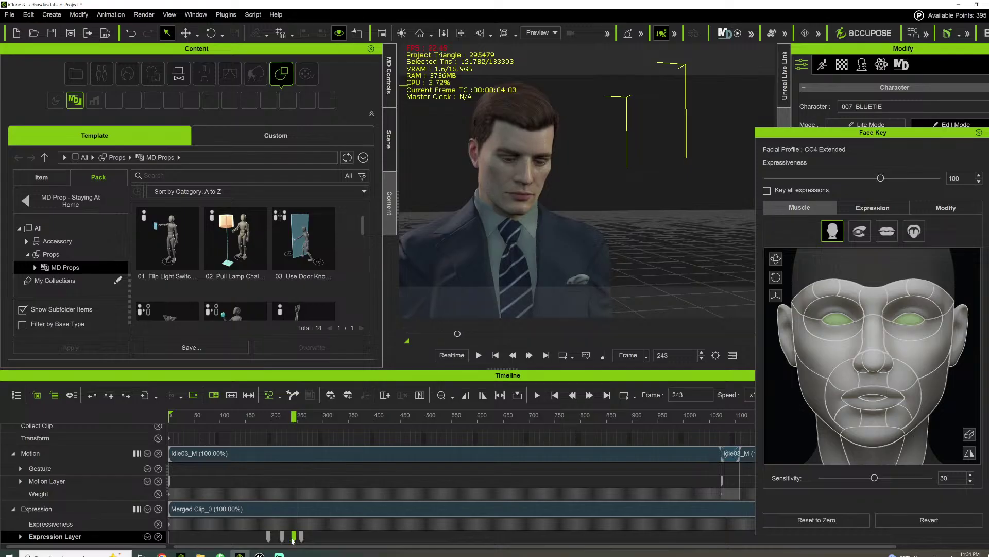
Shift the last expression layer key to about frame 277, and play back the eye movement
key(space)
key(space)
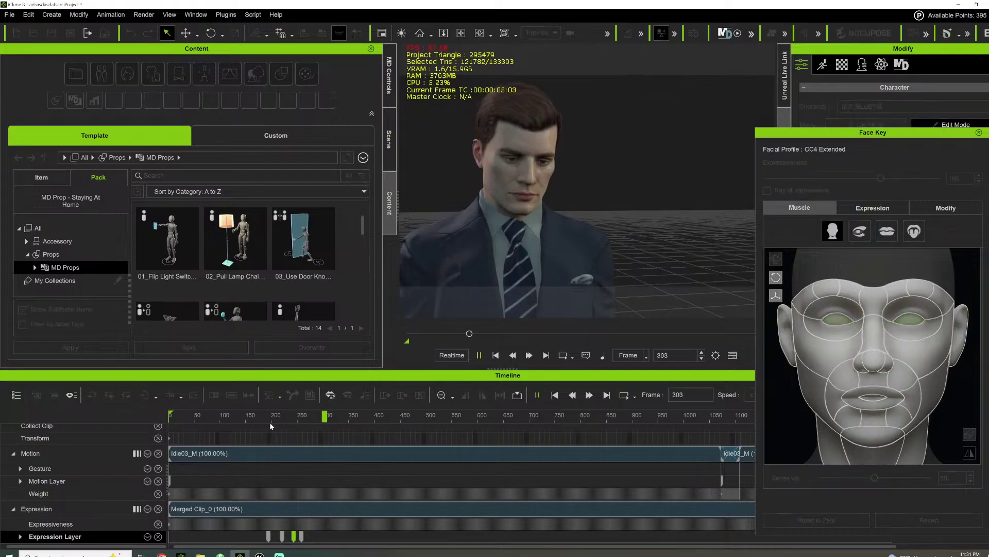
drag(296, 537, 311, 537)
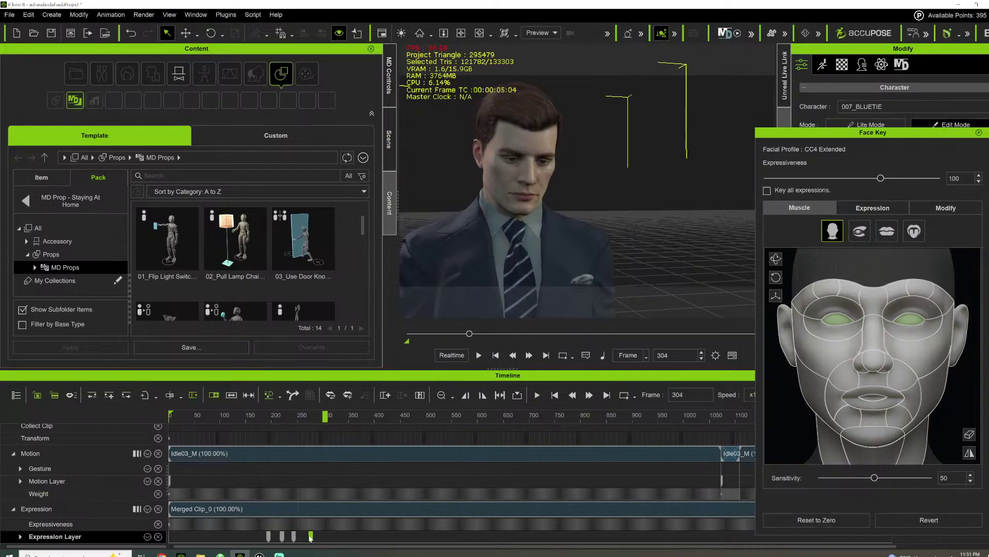
click(272, 417)
key(space)
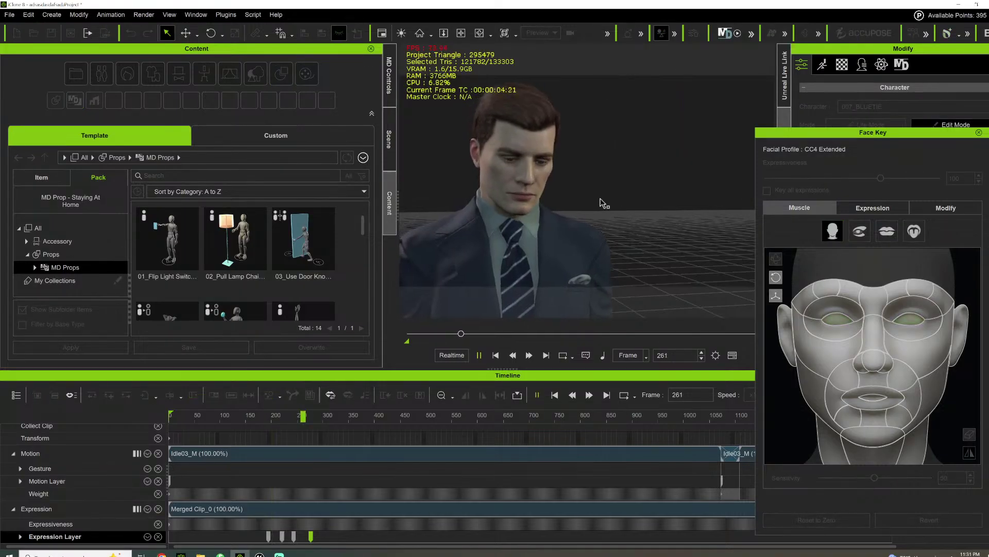
key(space)
click(271, 418)
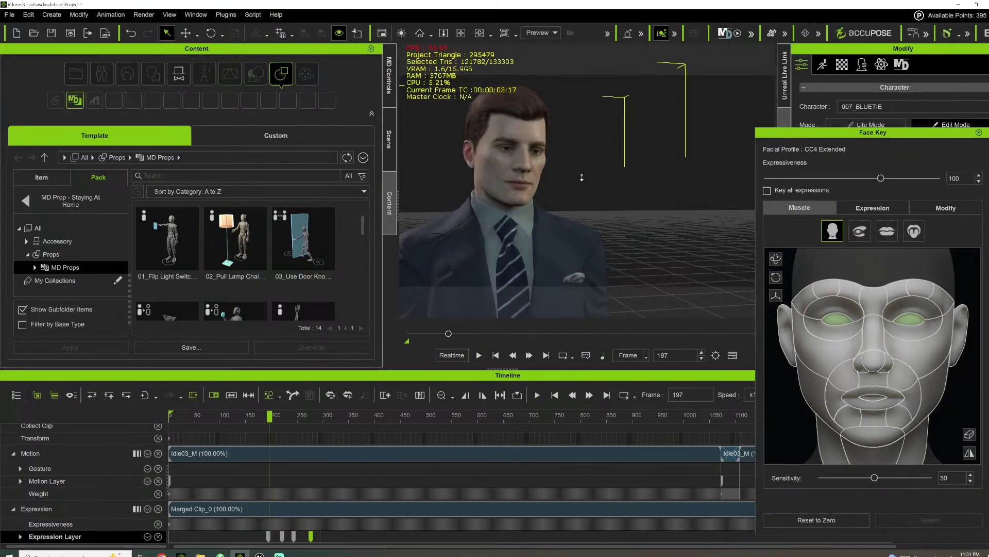
Delete the expression layer key at about frame 280, and play back the remaining eye movement
scroll(581, 178, up, 3)
scroll(566, 161, down, 3)
key(space)
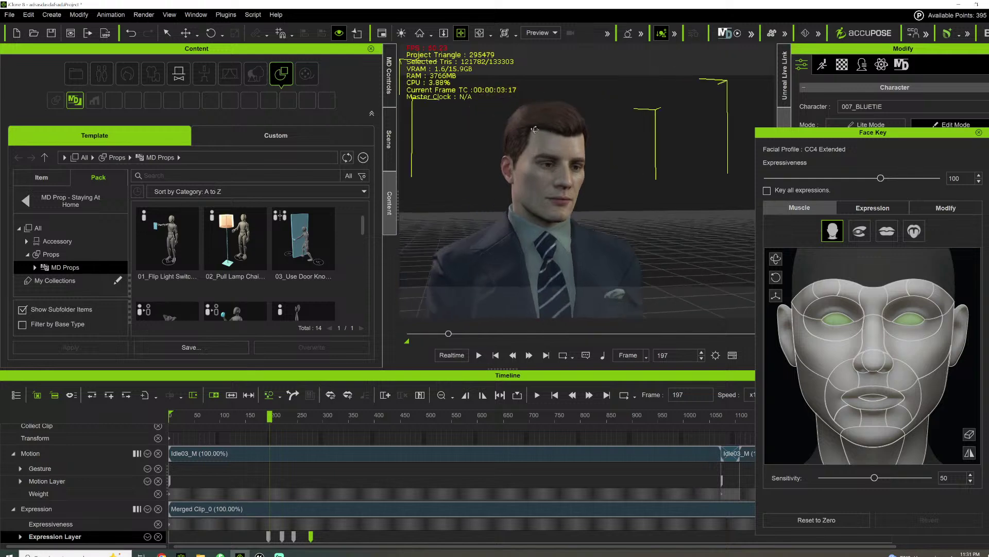
scroll(543, 174, up, 4)
scroll(542, 173, down, 4)
key(space)
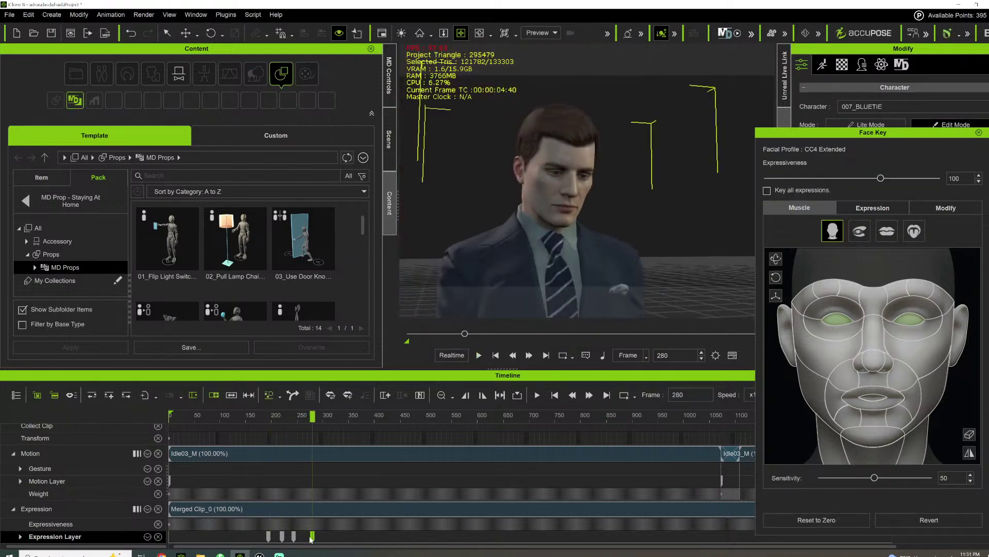
key(Delete)
key(space)
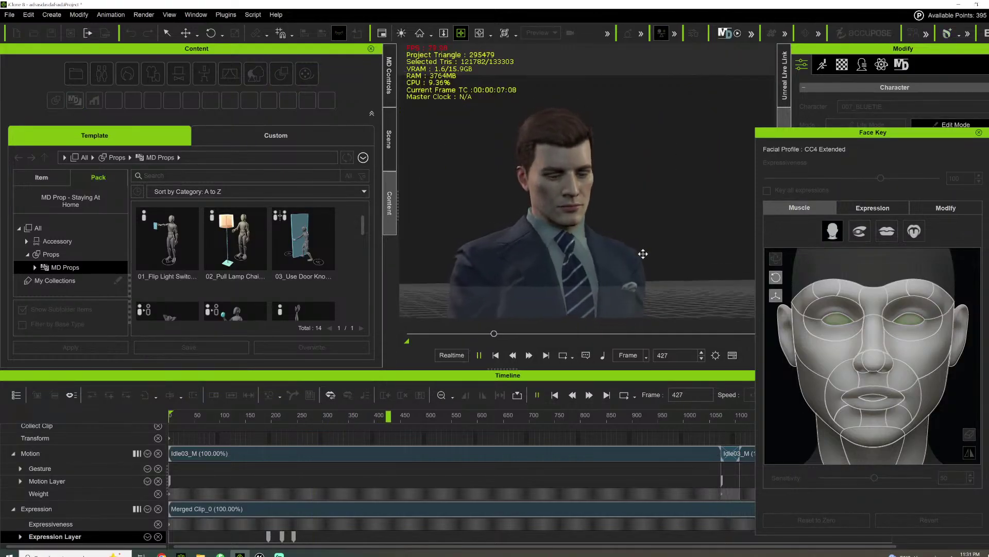
key(space)
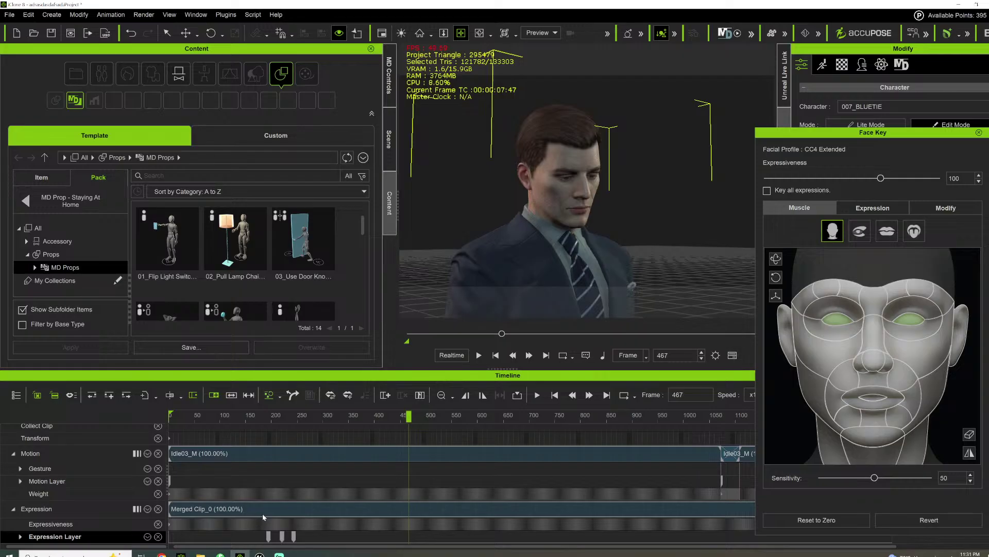
click(263, 513)
right_click(262, 512)
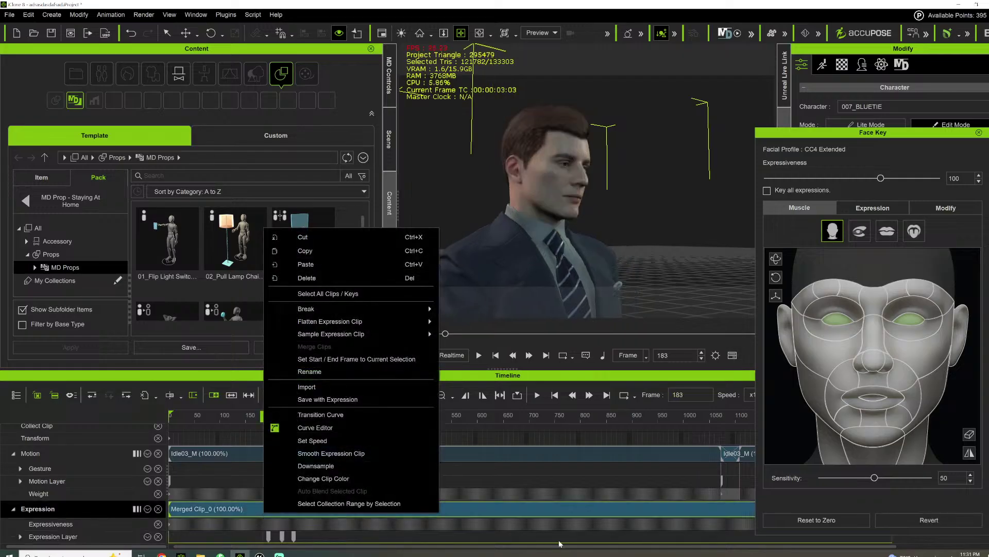
click(278, 540)
Copy the eye key at frame 243 to frame 891 and the one at frame 221 to frame 957, and play back the result
click(281, 536)
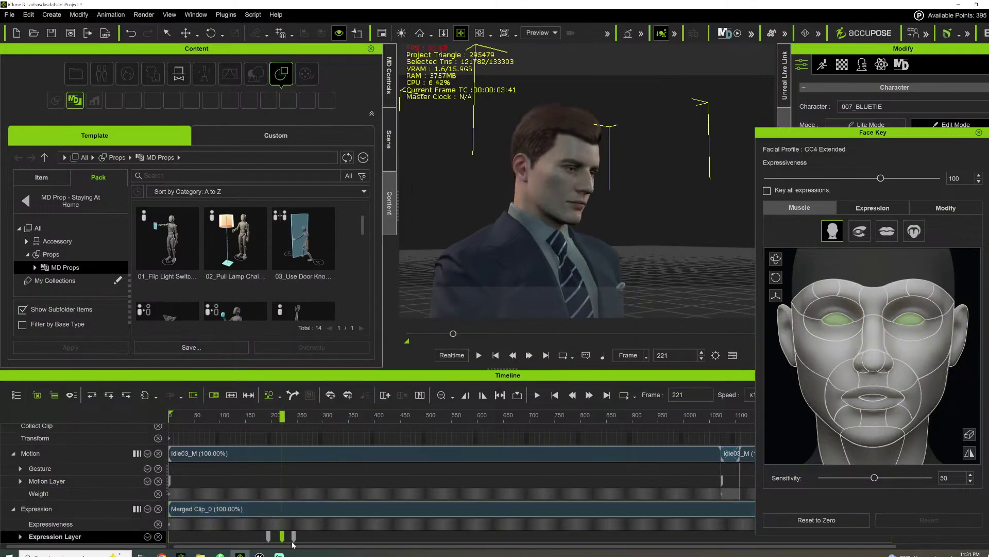
click(294, 536)
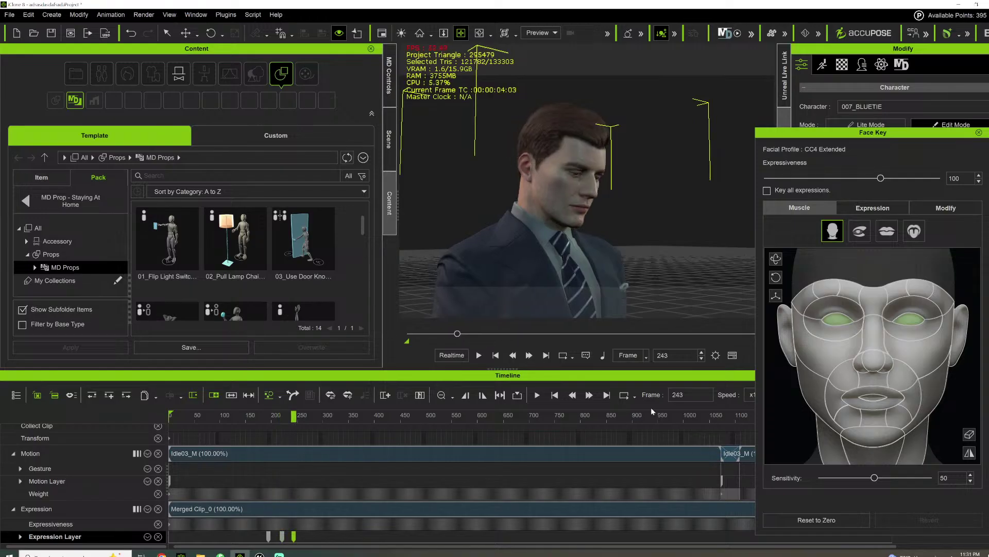
drag(671, 414, 628, 423)
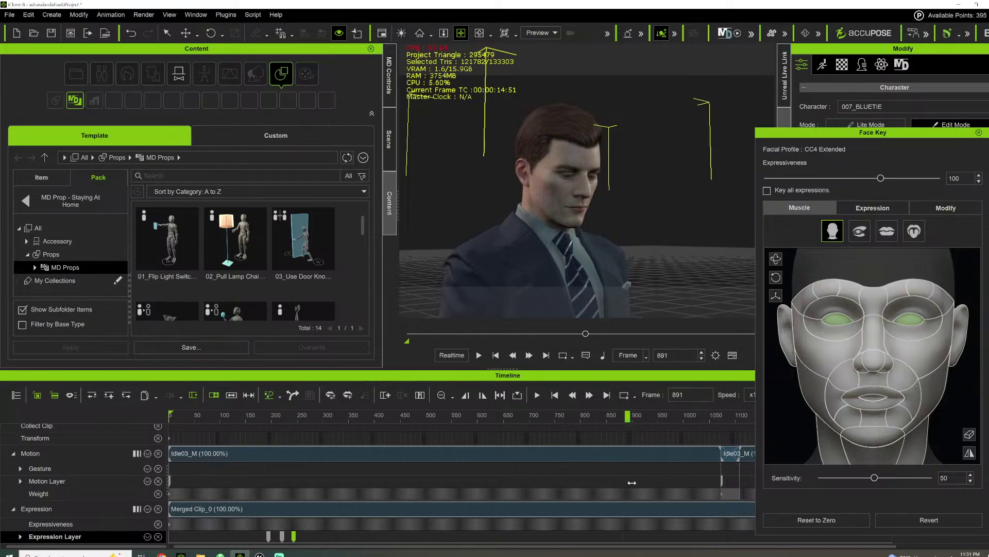
click(283, 538)
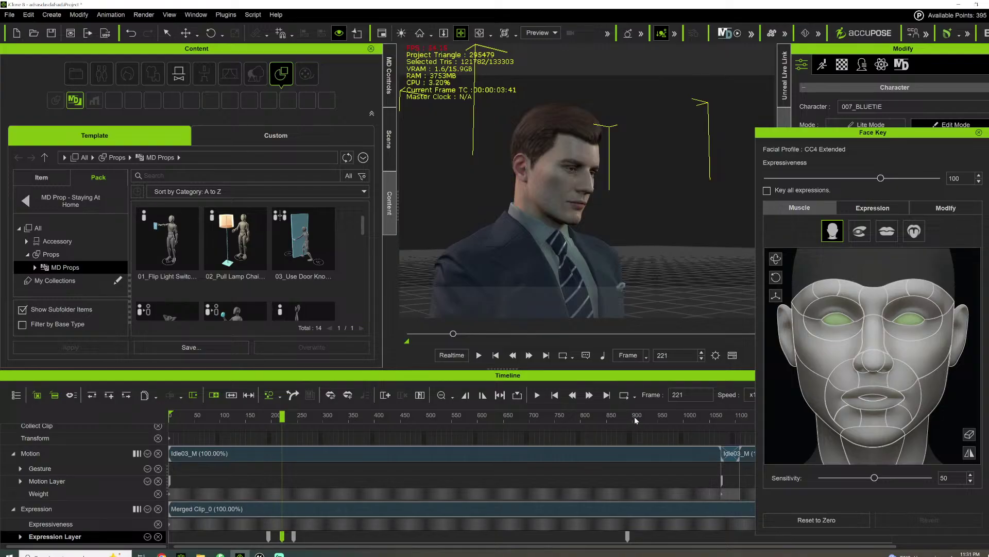
drag(635, 416, 663, 417)
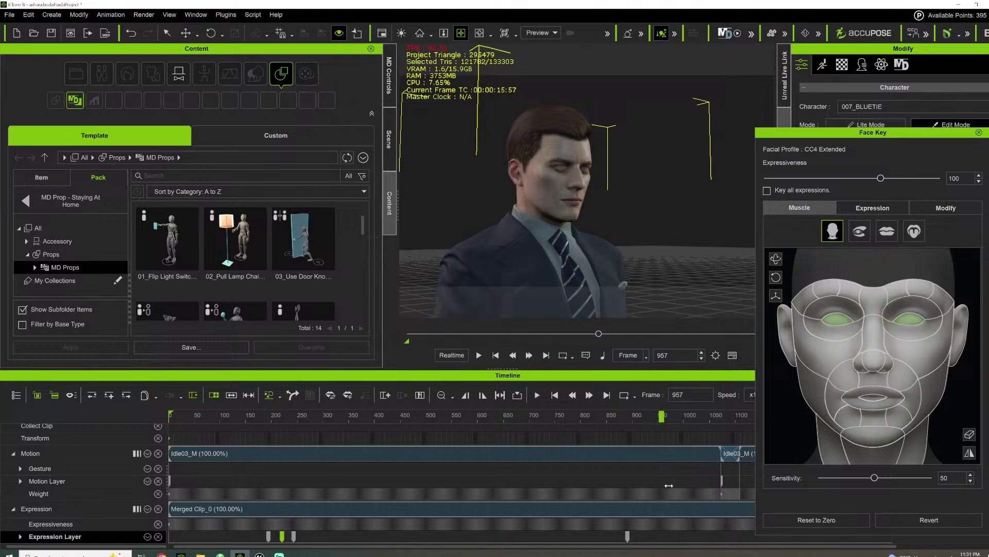
key(space)
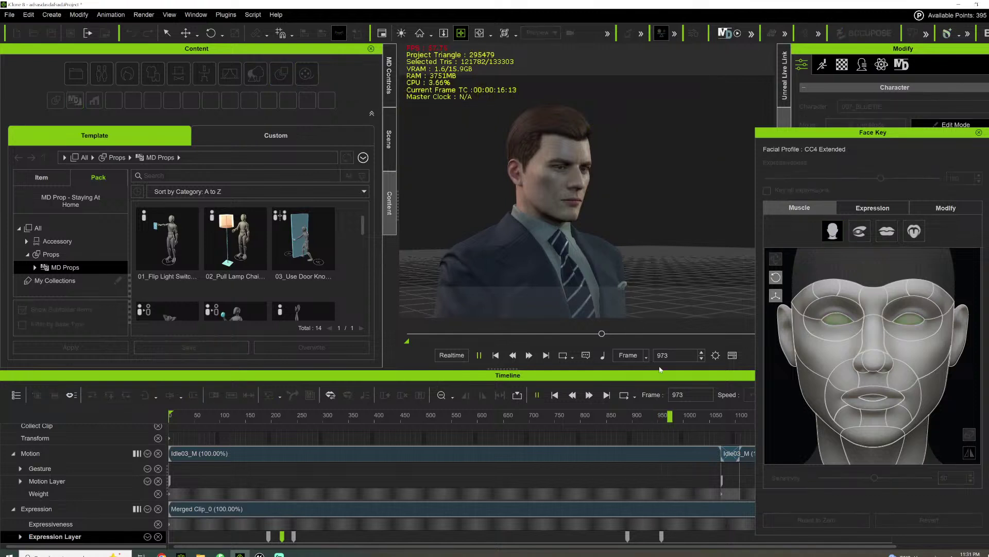
key(space)
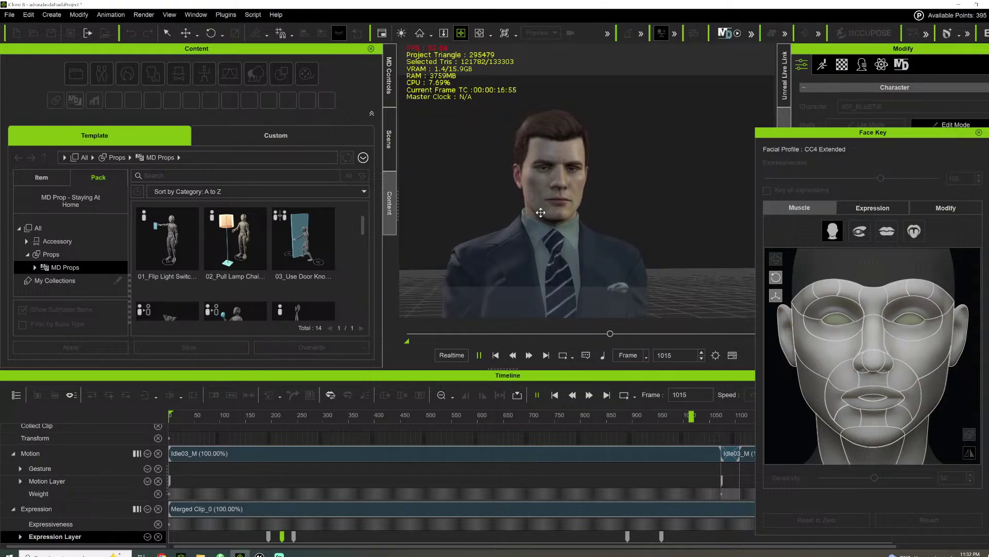
right_drag(538, 209, 670, 247)
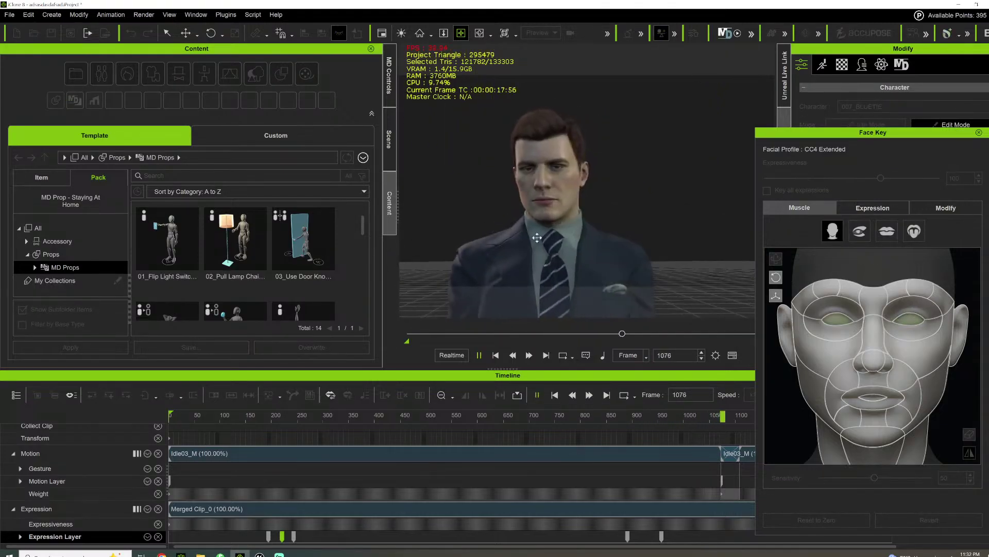
key(space)
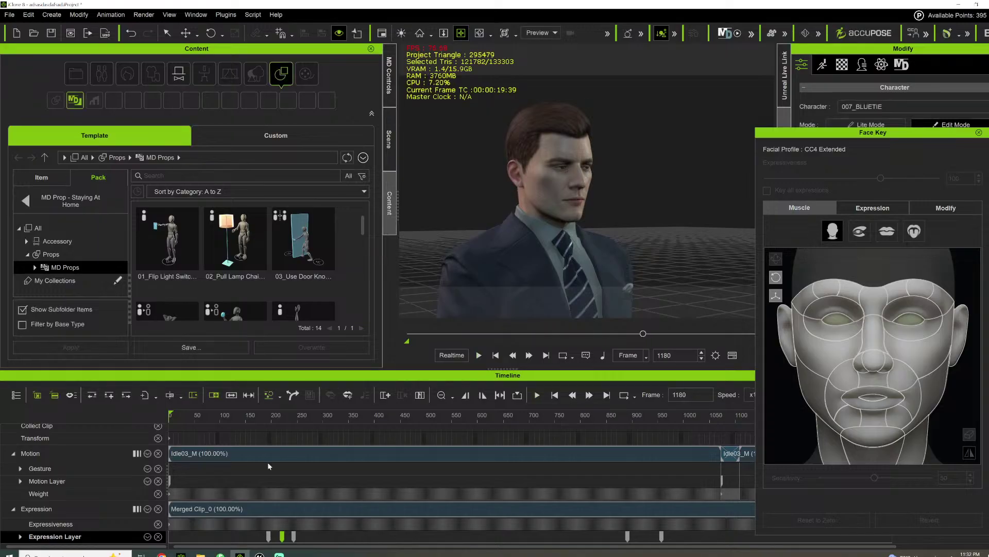
Flatten all layers of the merged expression clip, and close the Face Key editor
right_click(259, 509)
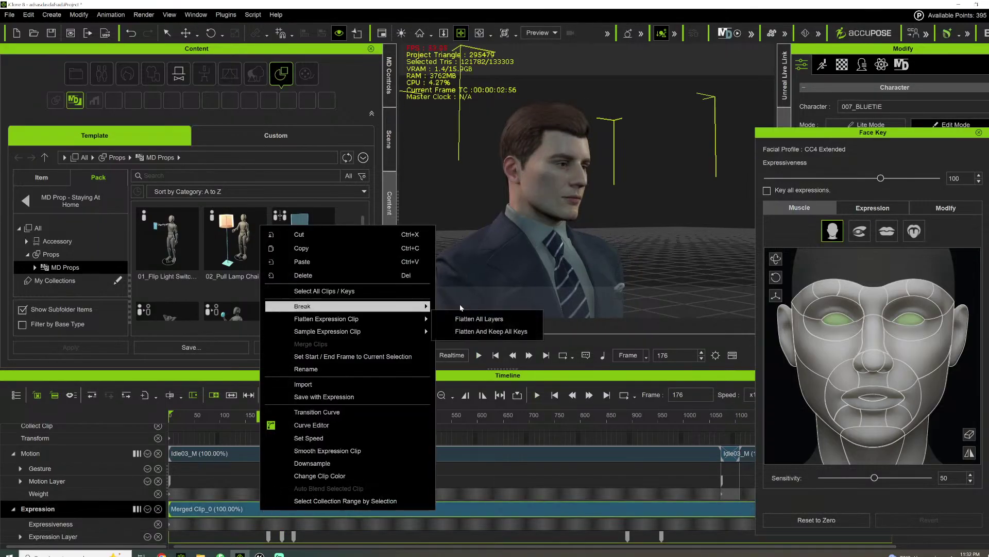
click(487, 318)
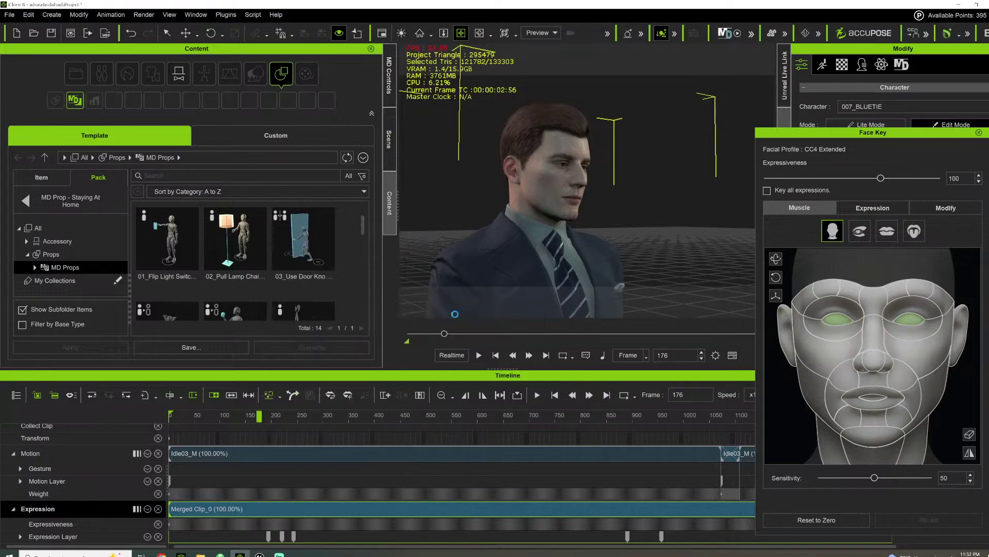
click(219, 415)
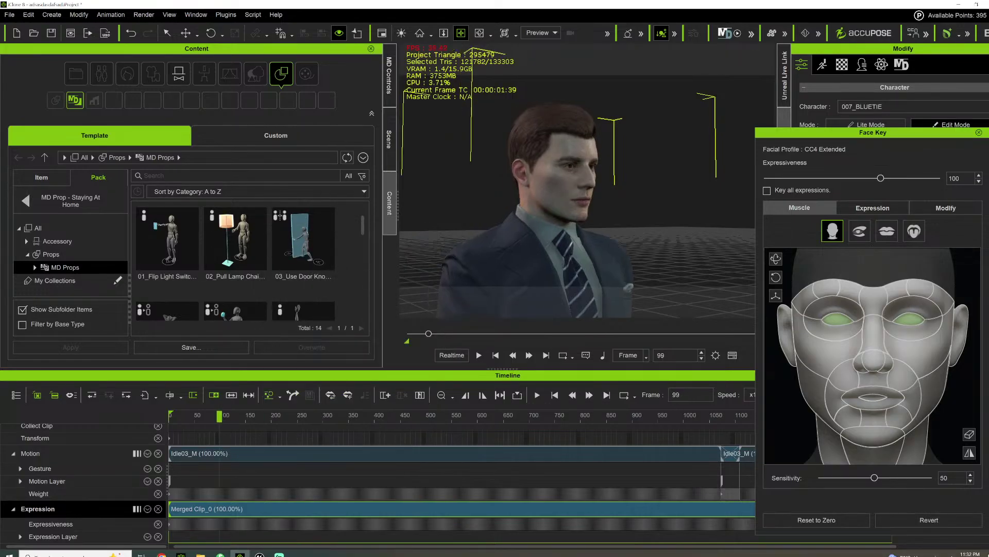
click(979, 132)
Open Face Puppet at frame 0, and choose the 07 Eyes control set with its second full face control
click(171, 415)
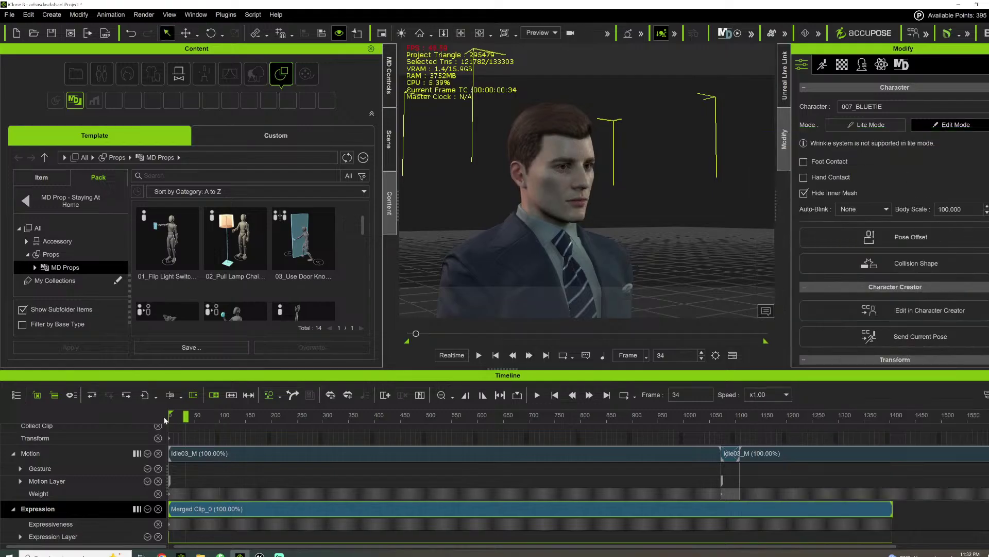
click(824, 66)
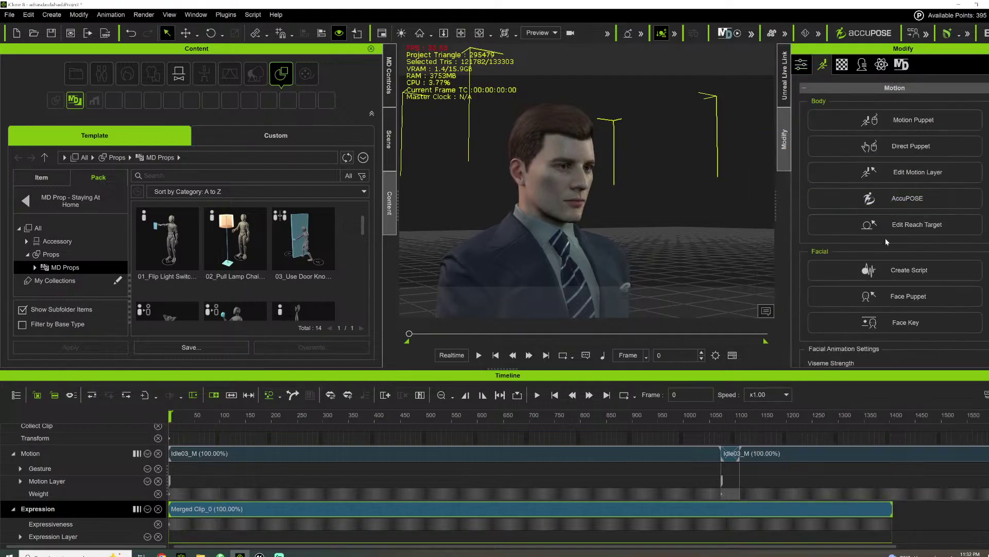
click(886, 302)
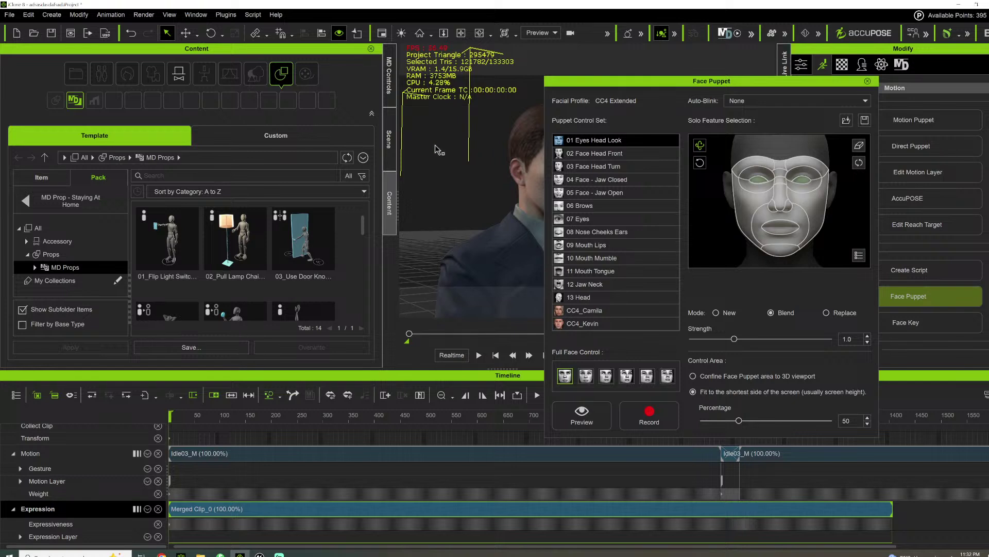
click(579, 219)
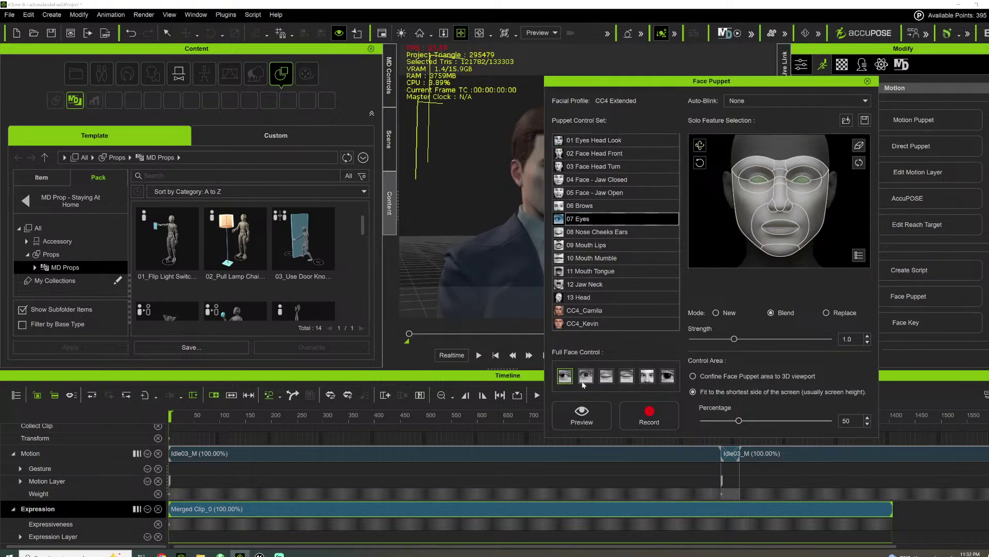
click(585, 379)
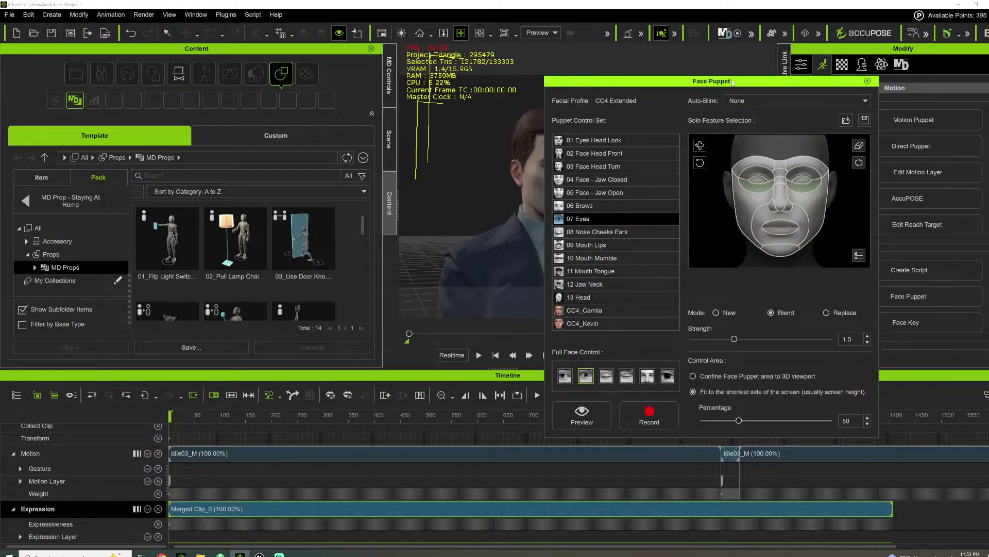
Record a Face Puppet eye performance in Blend mode from frame 0 to about frame 413
drag(732, 83, 852, 64)
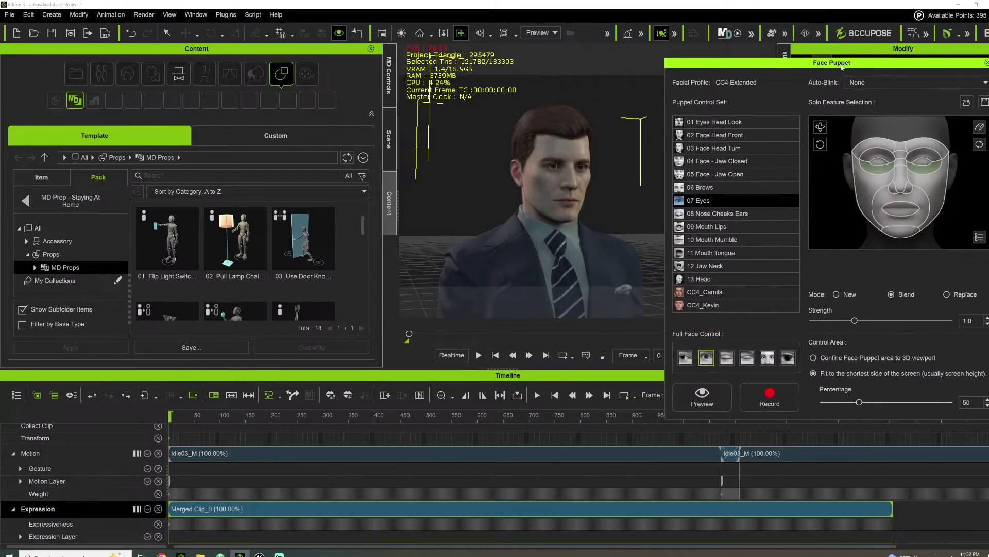
click(768, 407)
key(space)
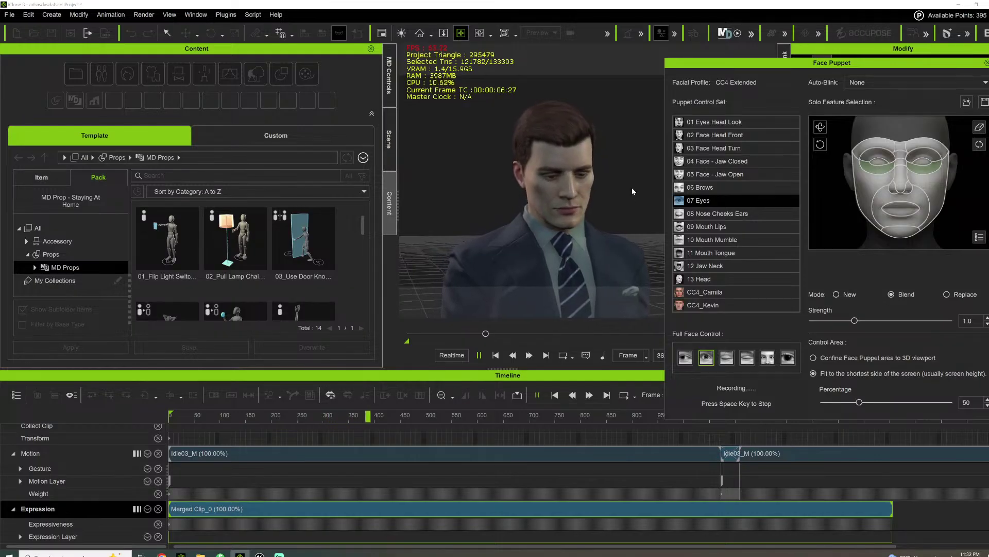
key(space)
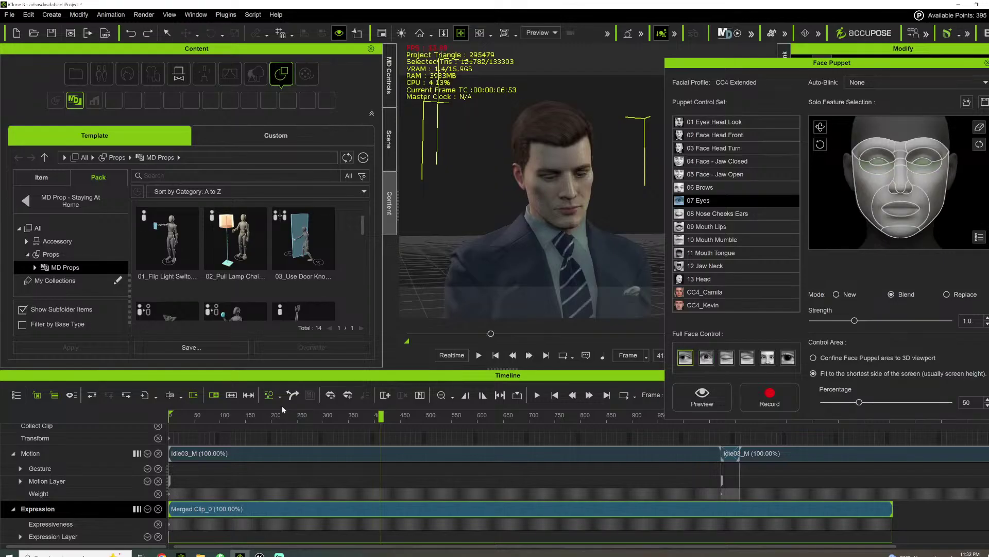
Add expression layer keys at about frames 160 and 264, and adjust the under-eye muscles in Face Key at frame 211
drag(291, 420, 243, 508)
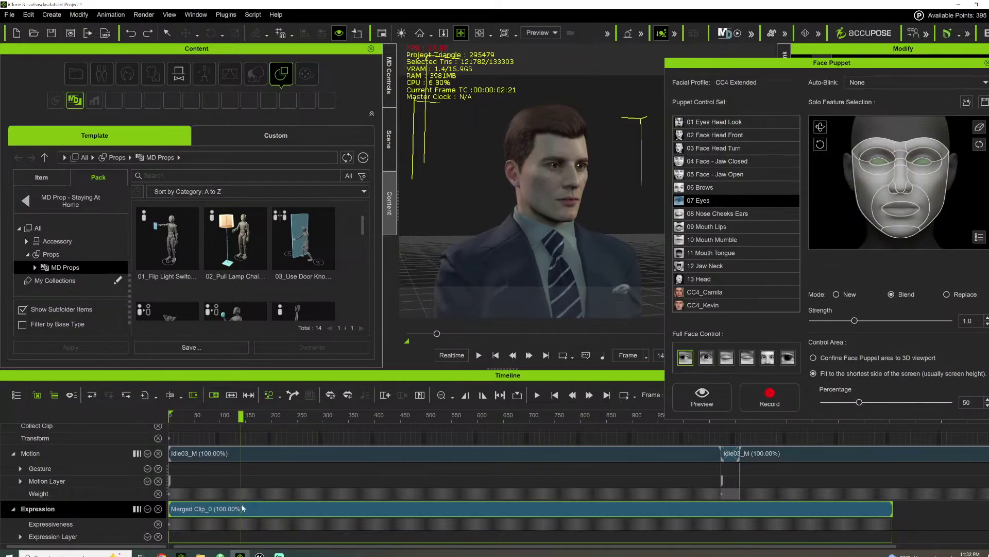
double_click(251, 536)
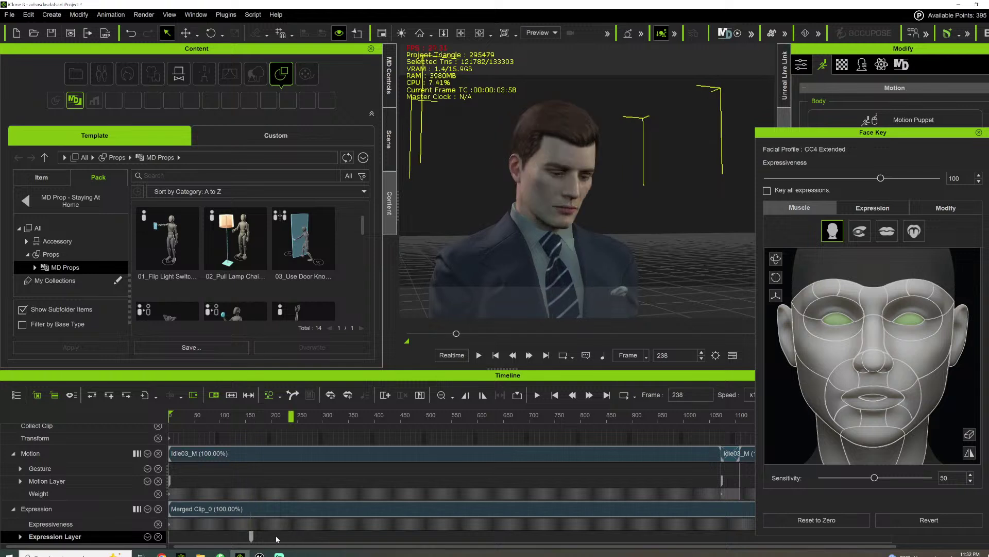
click(277, 539)
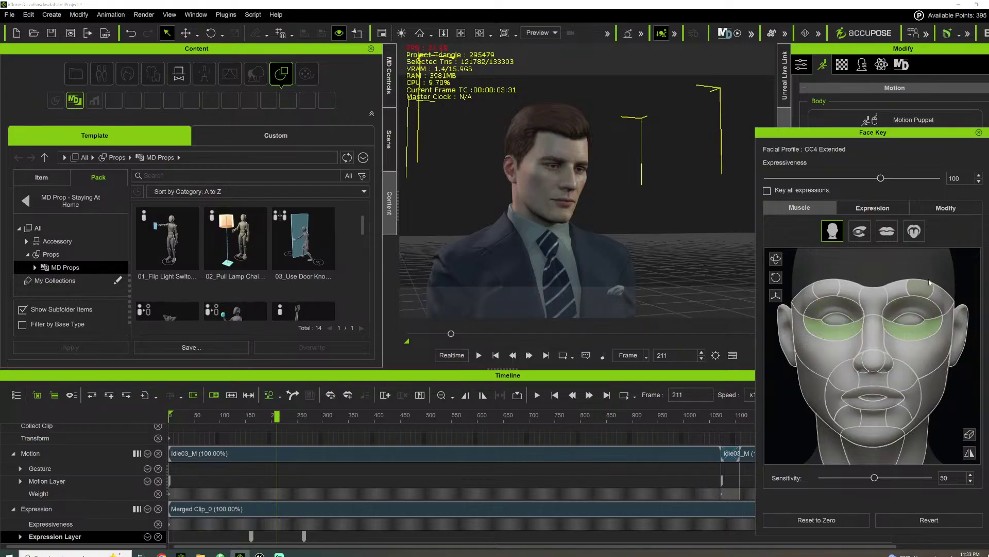
drag(877, 342, 879, 340)
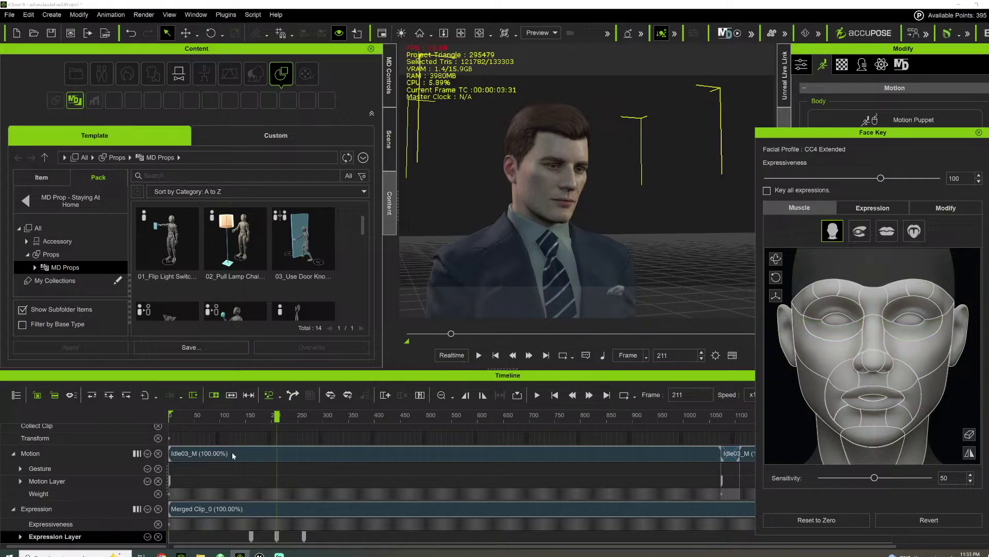
Play back the facial animation from frame 152 to about frame 488, examining the eyes from the front and side
click(246, 417)
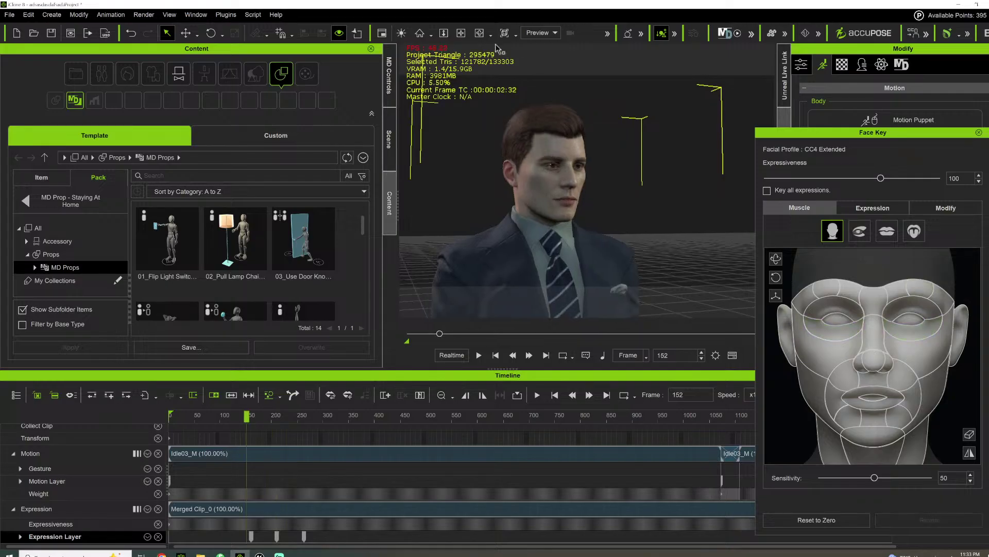
scroll(498, 49, up, 4)
click(461, 34)
right_drag(603, 139, 548, 146)
scroll(547, 146, down, 4)
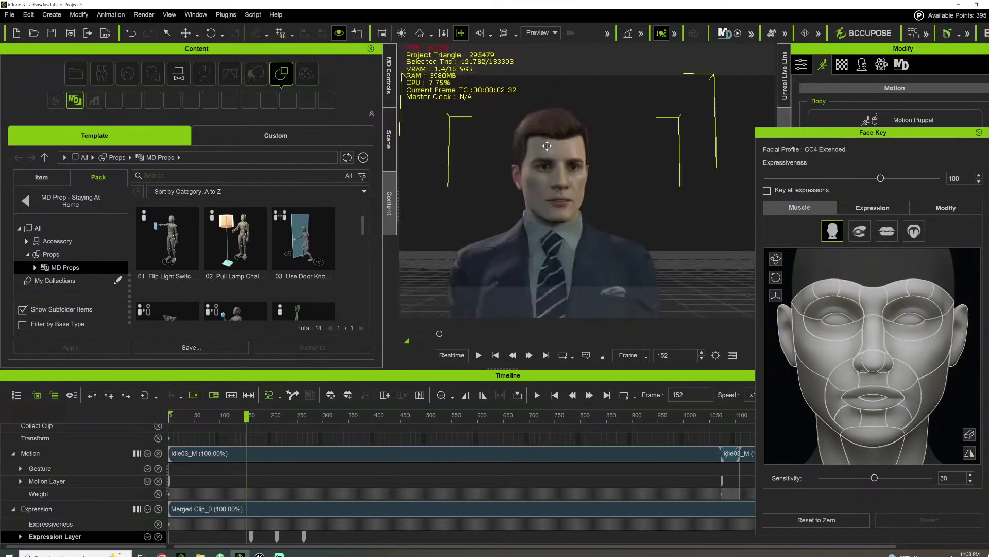
key(space)
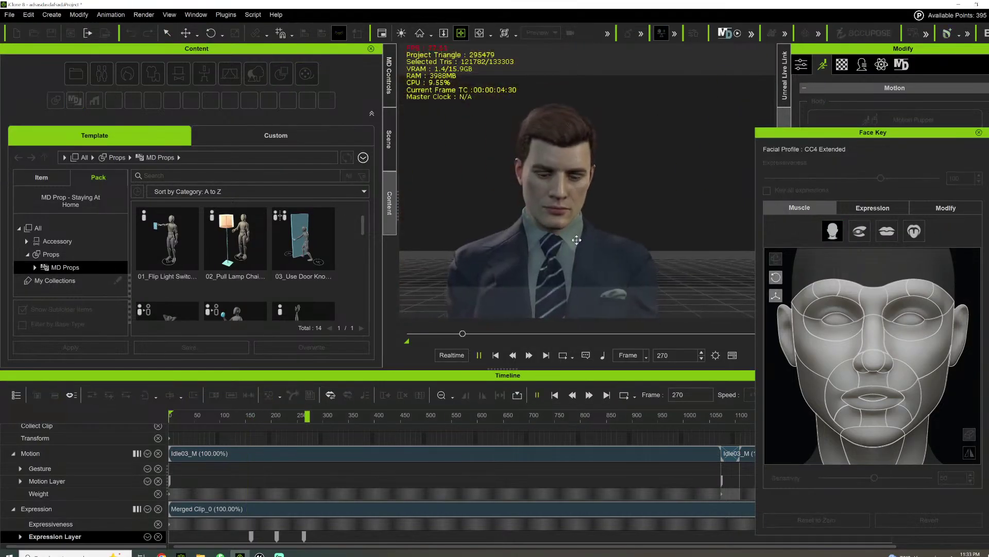
key(space)
right_drag(544, 234, 563, 246)
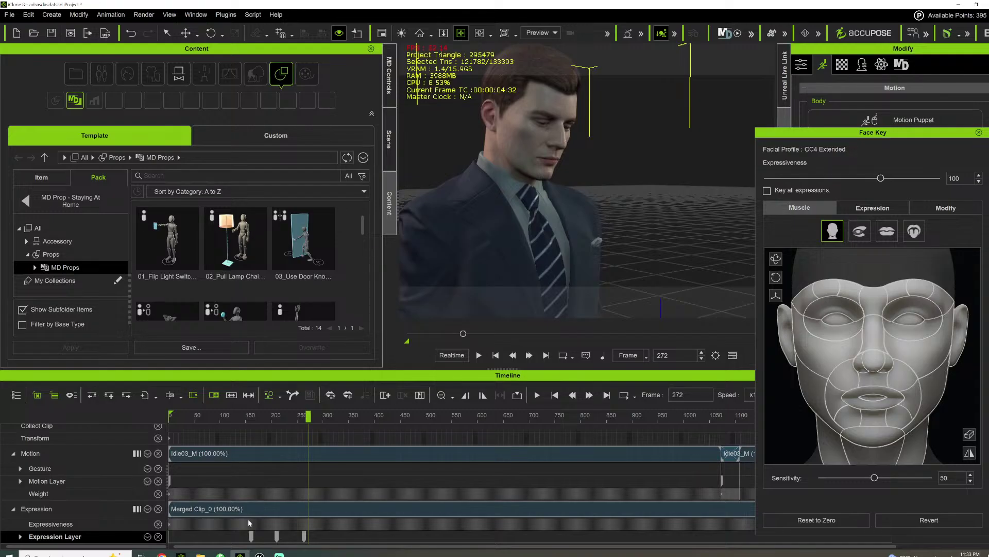
click(265, 414)
key(space)
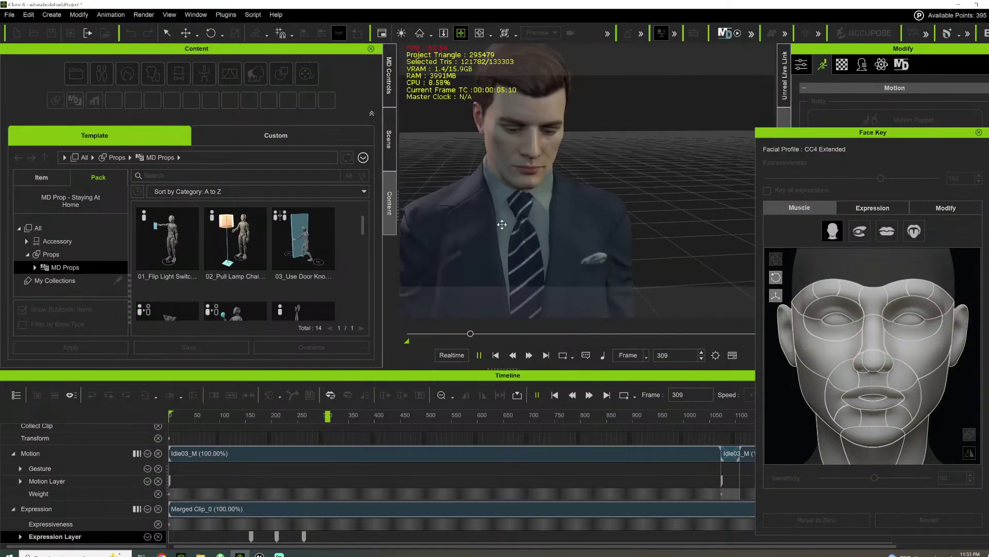
key(space)
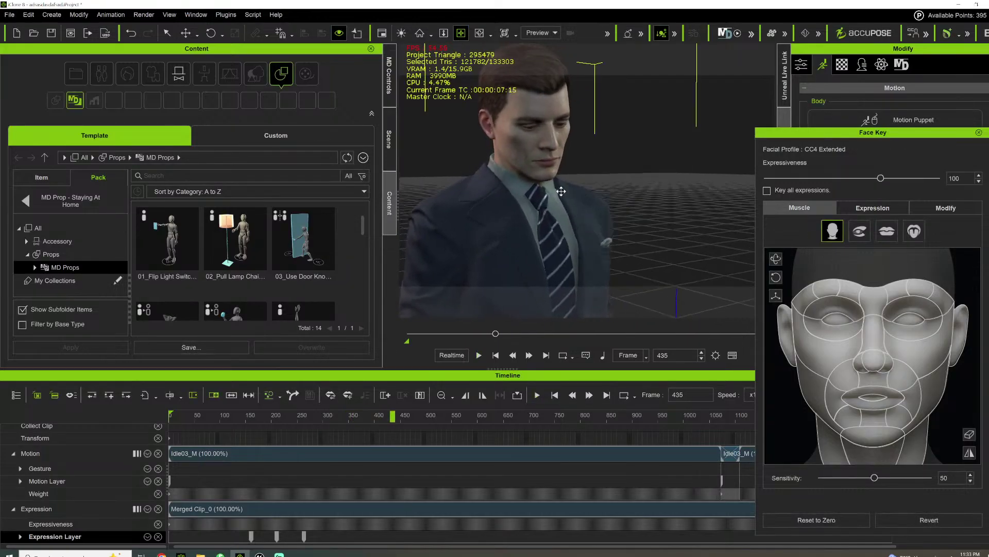
drag(561, 191, 541, 199)
key(space)
key(space)
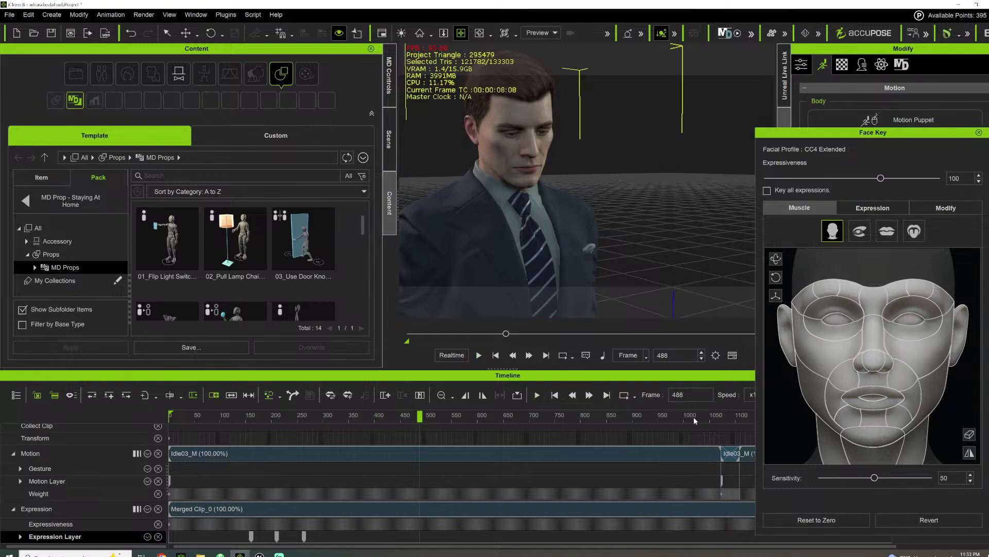
Examine the later part of the facial animation by playing it from frame 945 to about frame 1140
click(693, 416)
drag(647, 302, 623, 219)
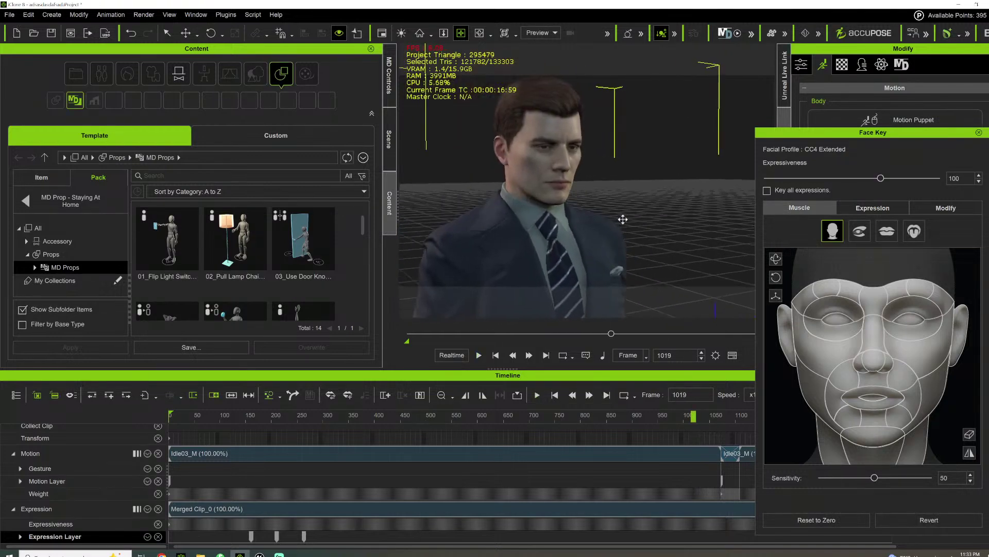
click(654, 416)
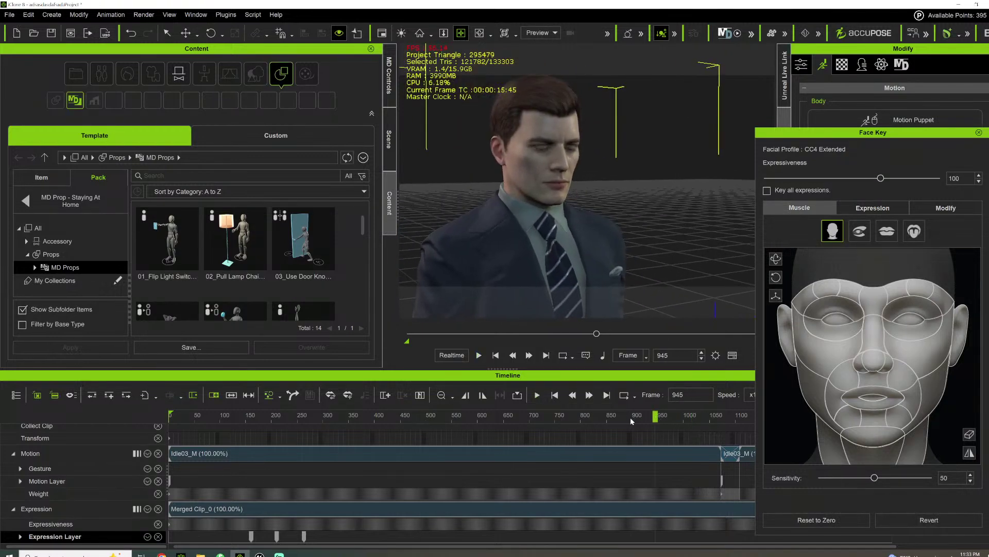
key(space)
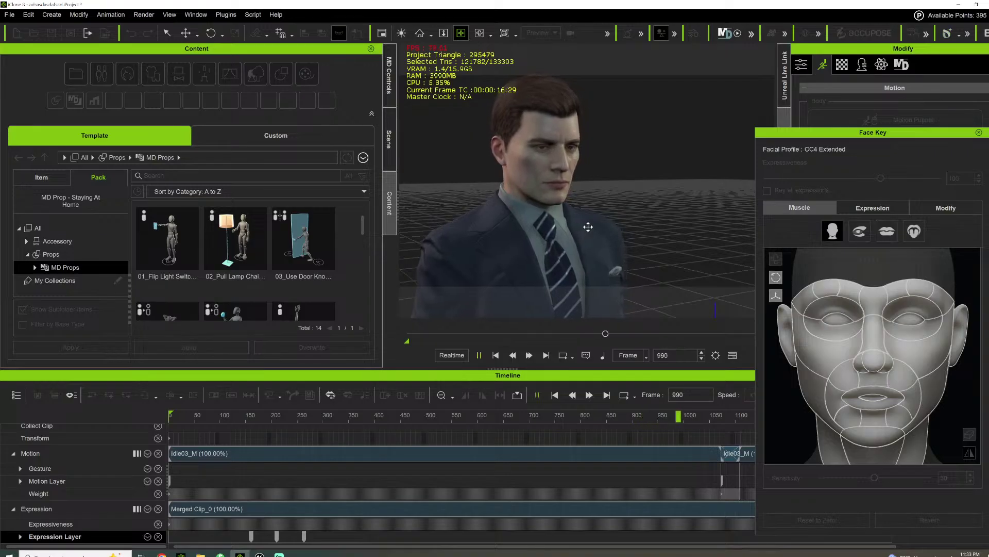
key(space)
key(space)
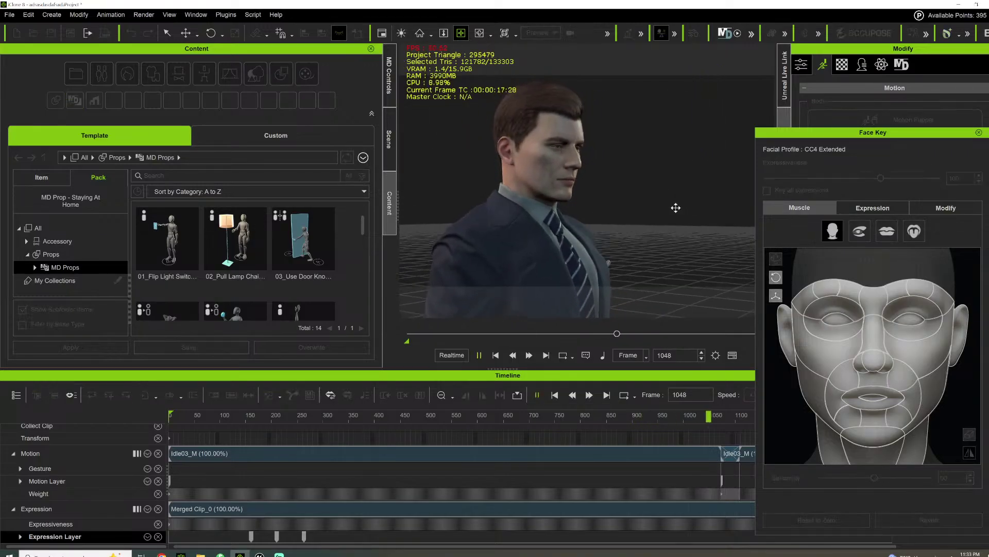
key(space)
drag(679, 209, 562, 220)
key(space)
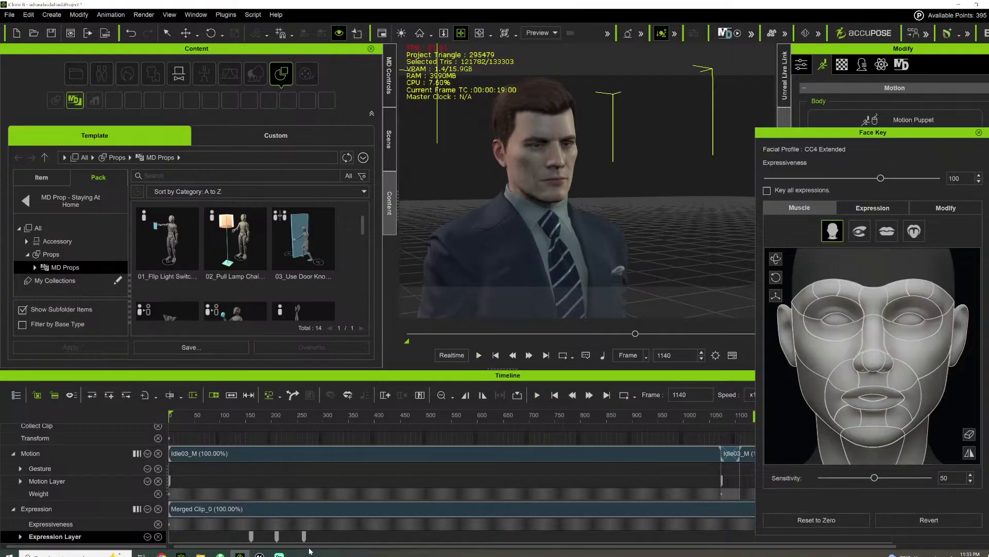
Close the Face Key editor, and end the playback range at frame 1404 where the expression clip finishes
drag(367, 546, 956, 187)
click(979, 132)
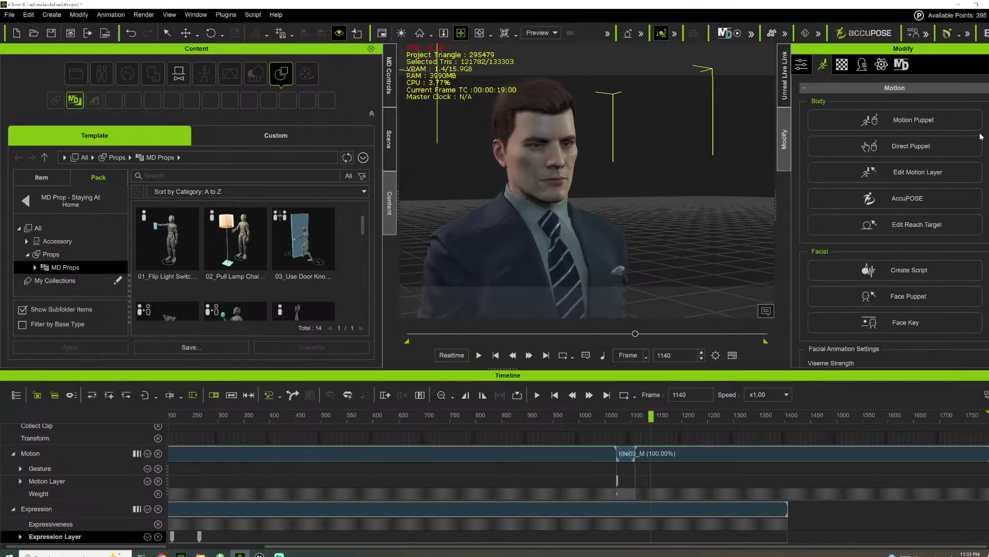
click(786, 417)
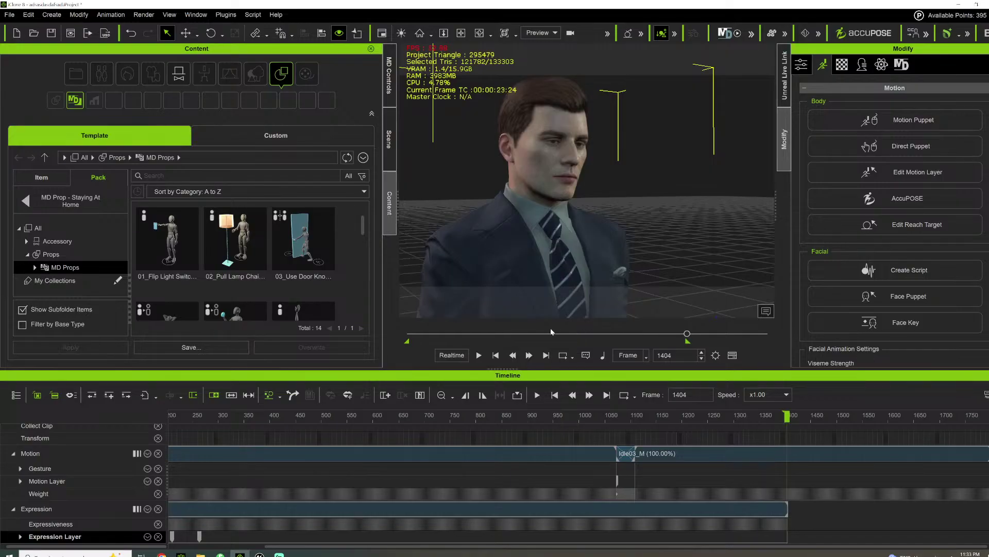
drag(551, 331, 573, 330)
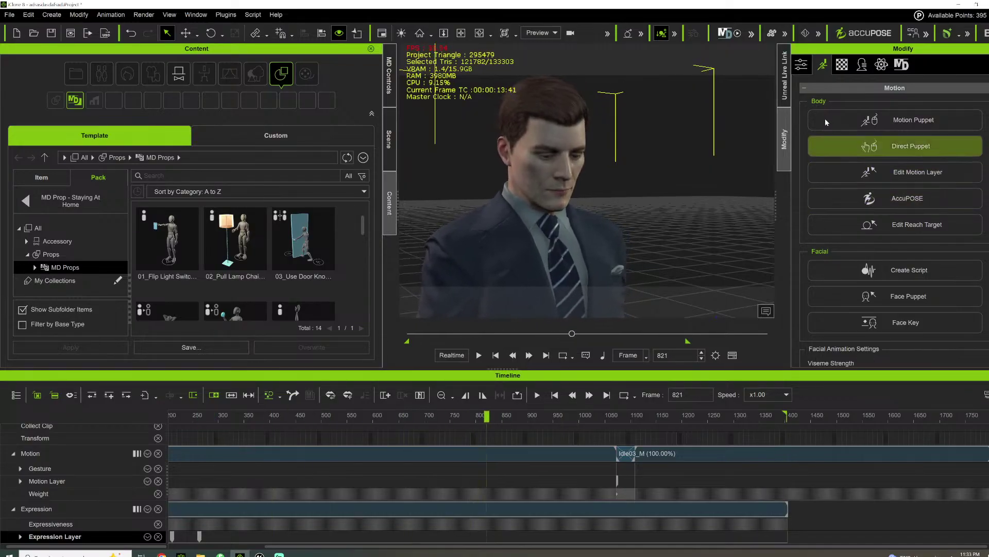
Set up an Unreal Live Link motion transfer at 60fps for frames 0 to 1404, including only the 007_BLUETIE character
click(784, 76)
click(860, 89)
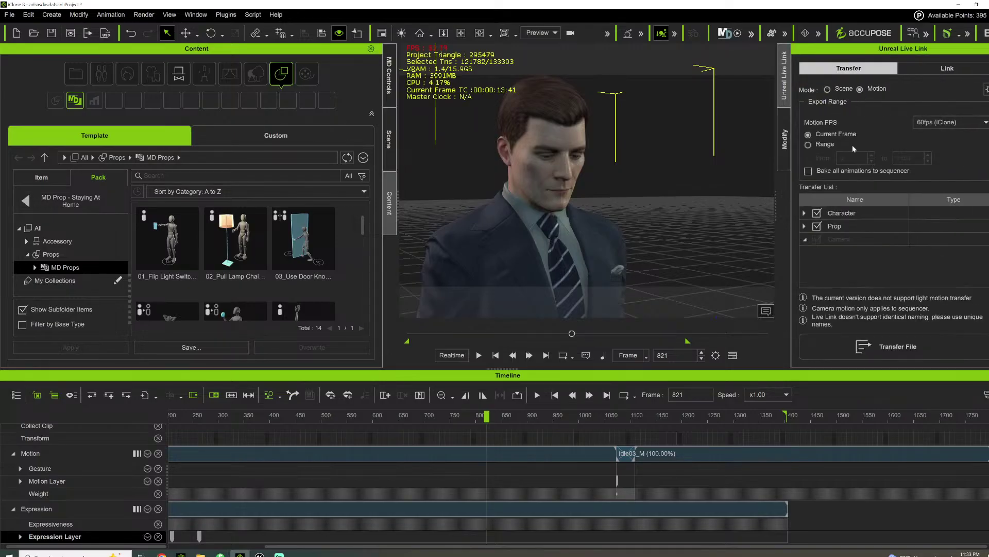
click(805, 213)
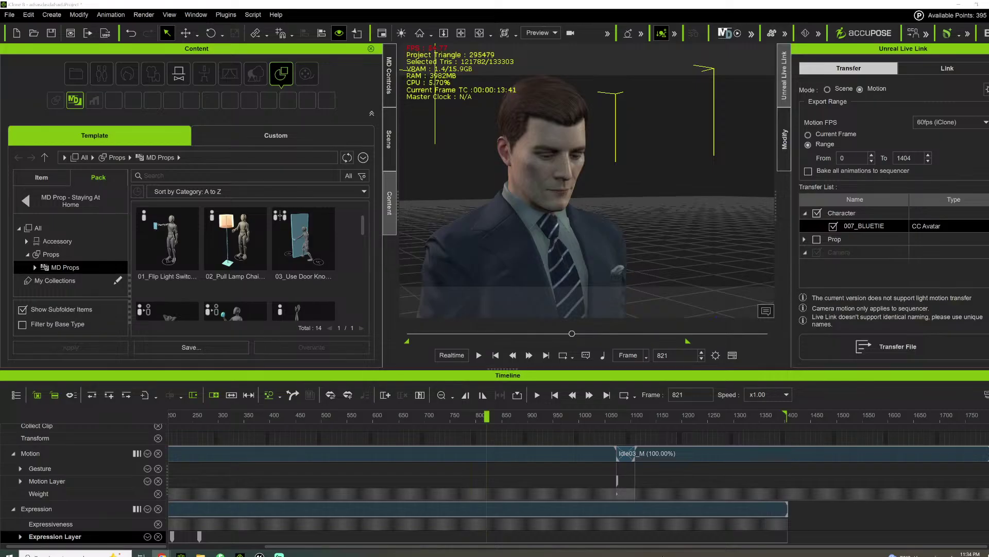
Switch to Unreal Engine, and add the 007_BLUETIE_2025_08_17_23_33_59 animation to the 007_BLUETIE track in Sequencer
key(alt+Tab)
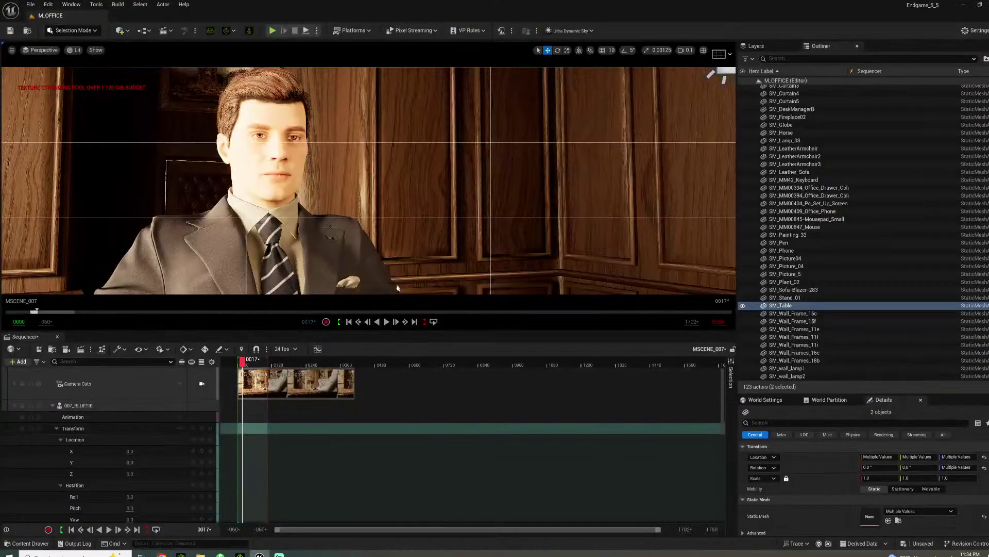
scroll(398, 251, down, 5)
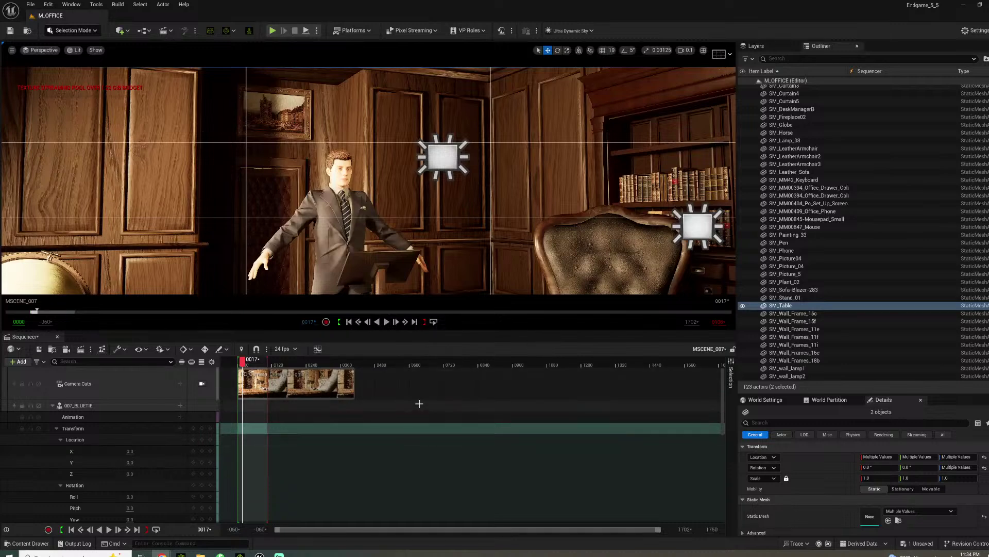
drag(412, 400, 412, 392)
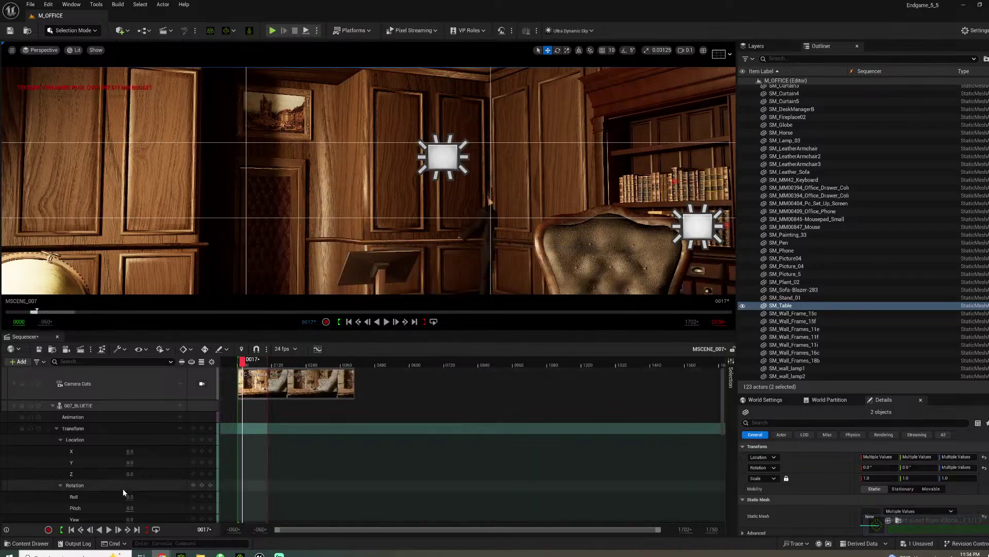
right_drag(320, 222, 340, 238)
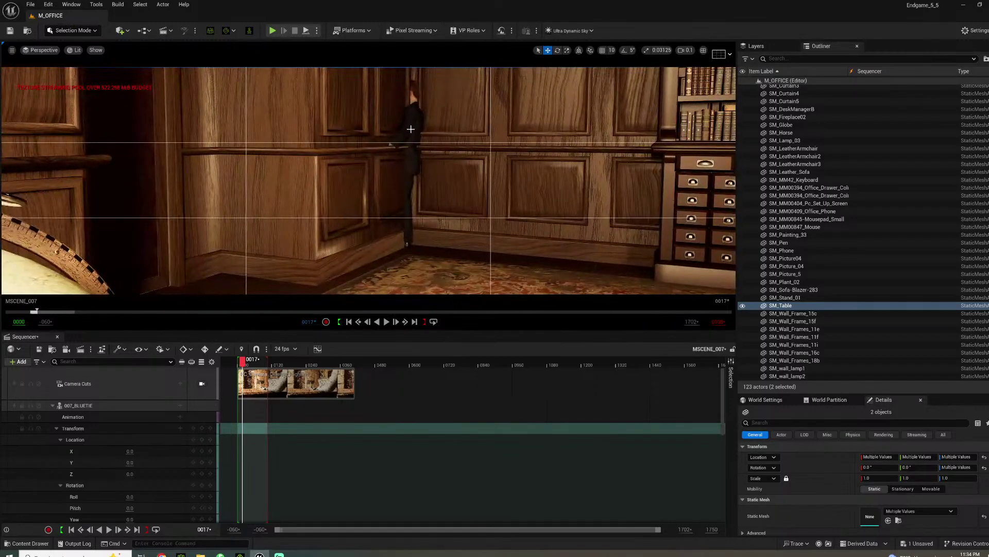
click(412, 123)
click(180, 416)
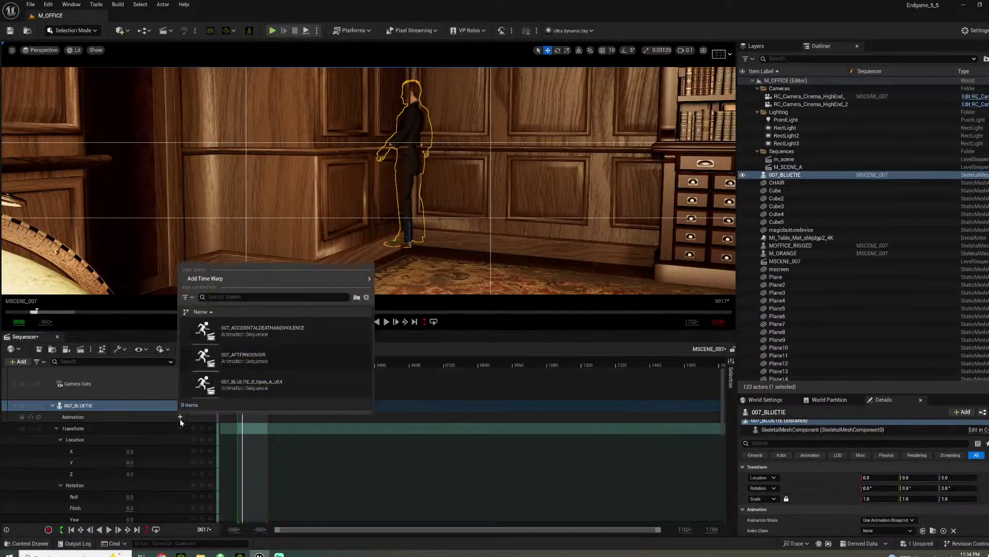
scroll(244, 366, down, 5)
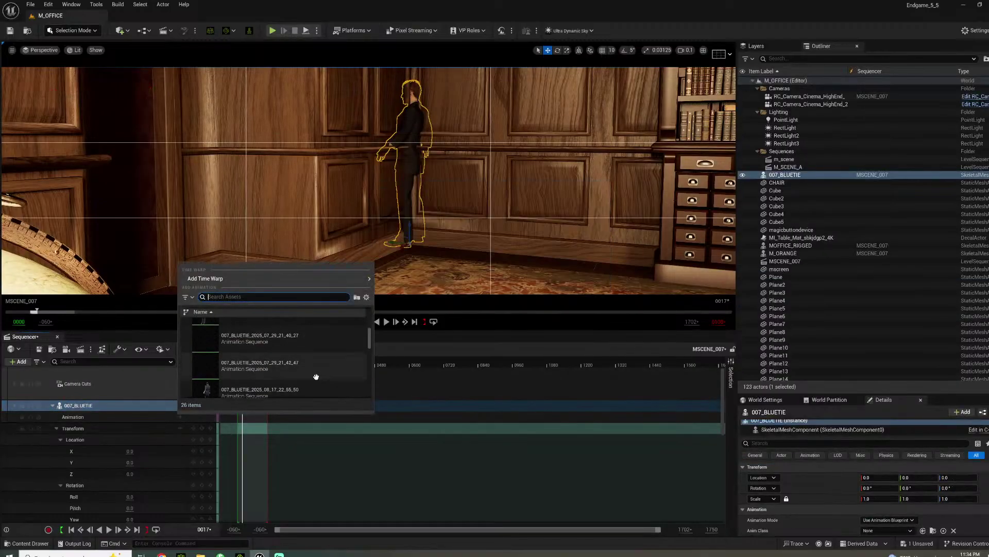
scroll(314, 379, down, 1)
click(330, 381)
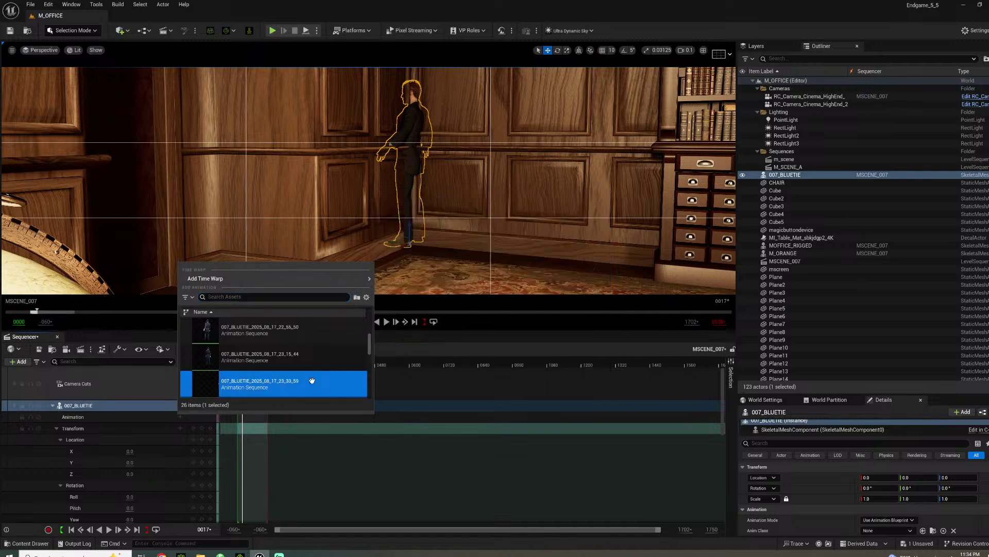
click(251, 417)
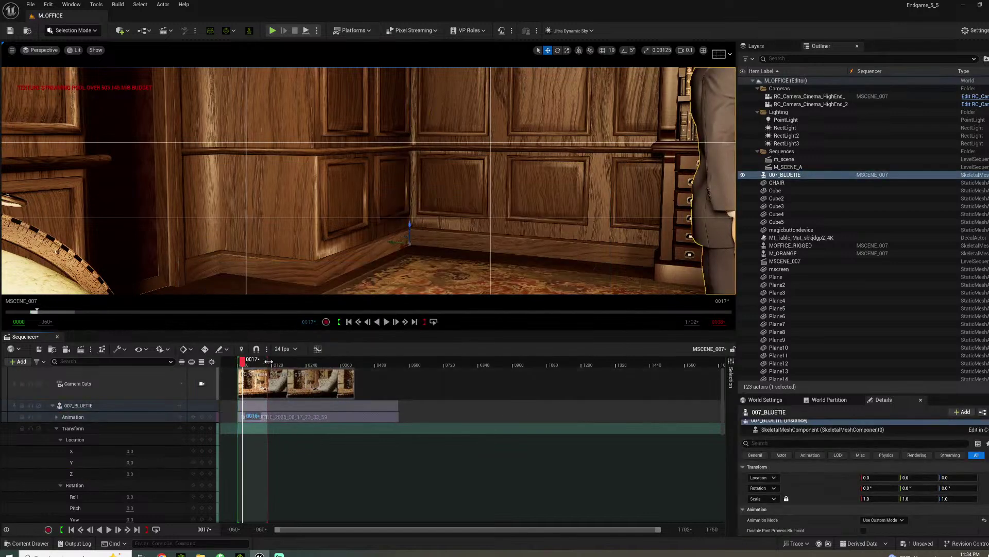
Extend the sequence's playback range and the last camera cut to the end of the new 007_BLUETIE animation
drag(267, 362, 400, 356)
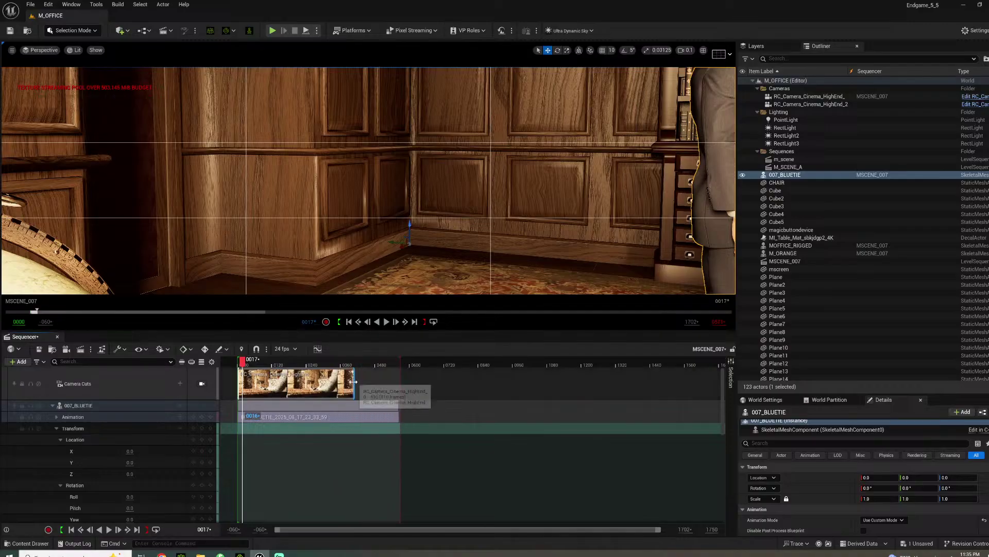
drag(354, 382, 395, 372)
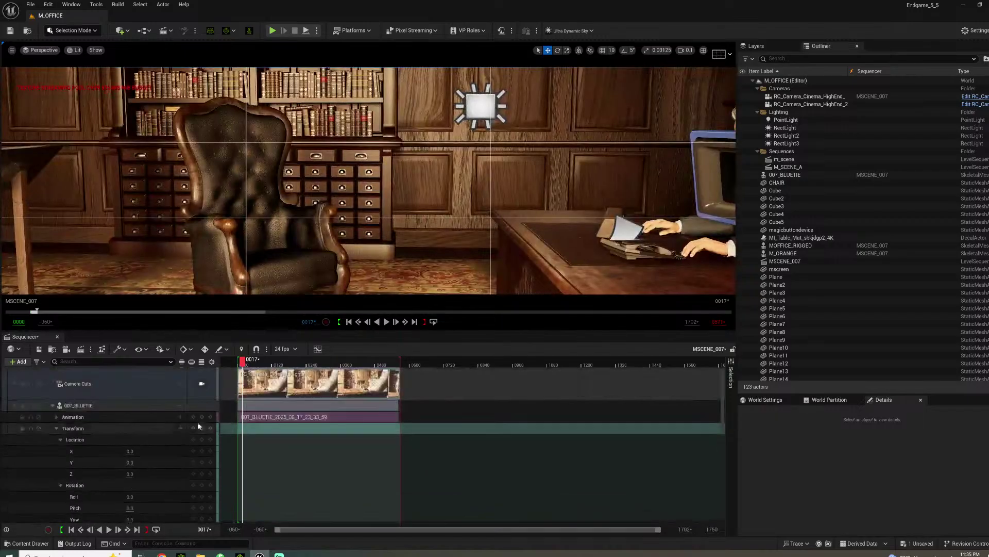
scroll(284, 394, down, 1)
scroll(139, 441, down, 8)
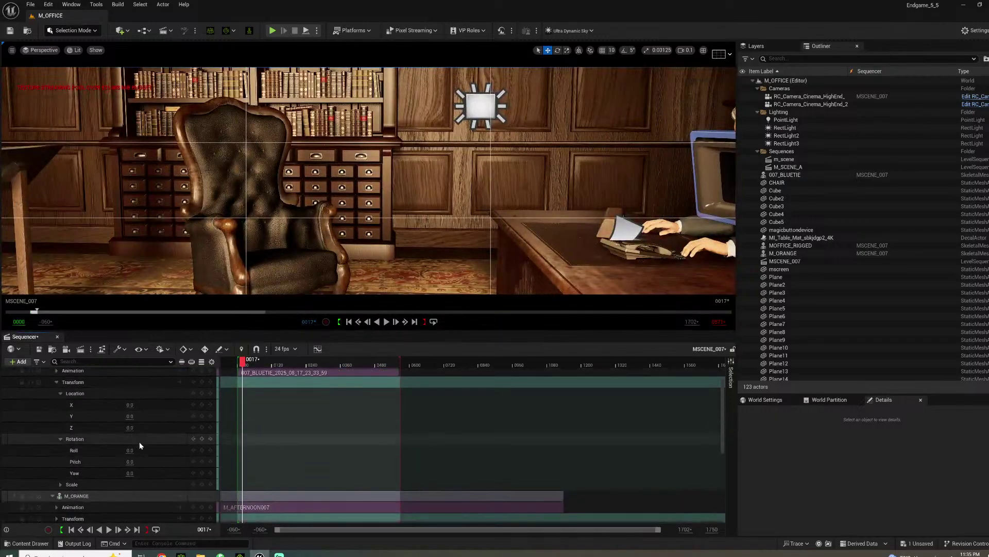
Pilot RC_Camera_Cinema_HighEnd_ and move it in to frame a close-up of the 007_BLUETIE character
click(110, 429)
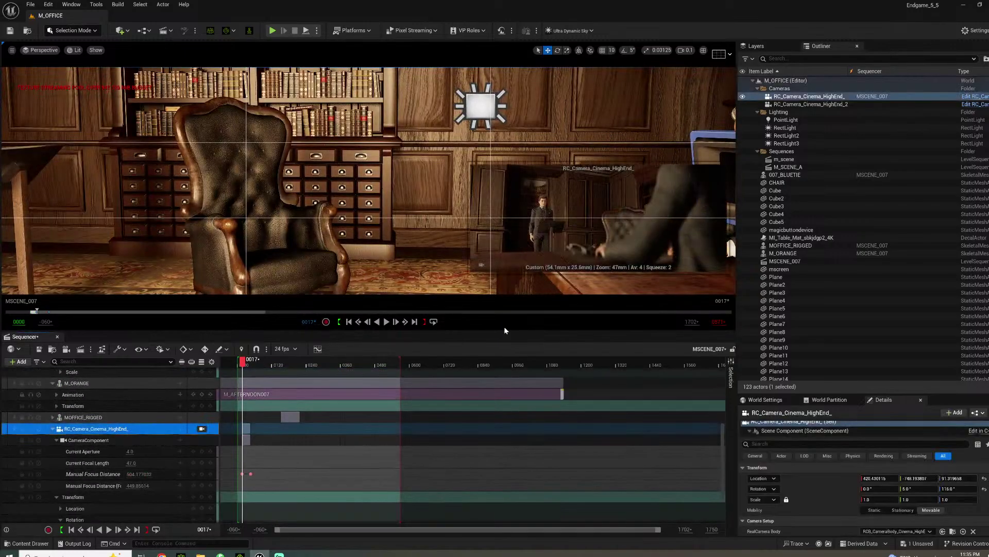
right_click(779, 96)
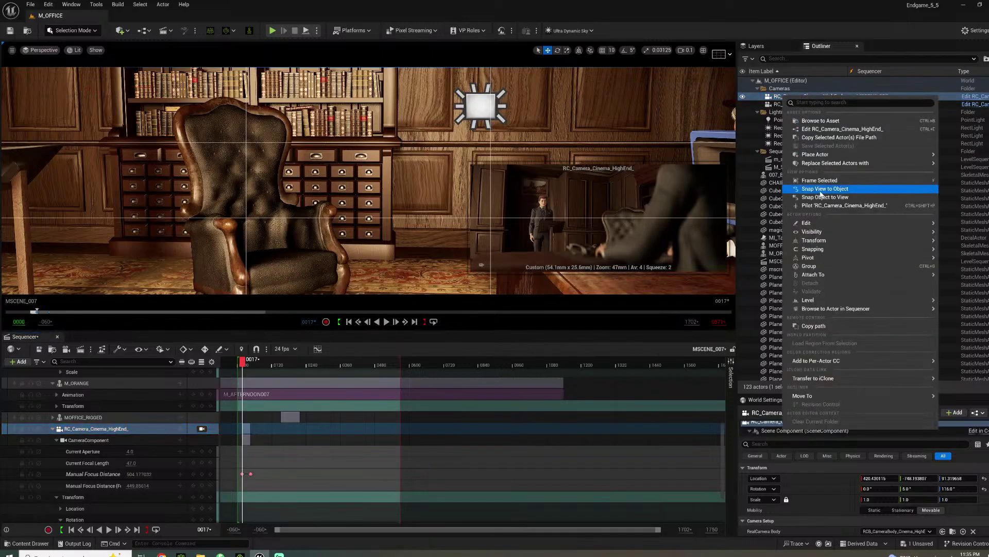
click(820, 205)
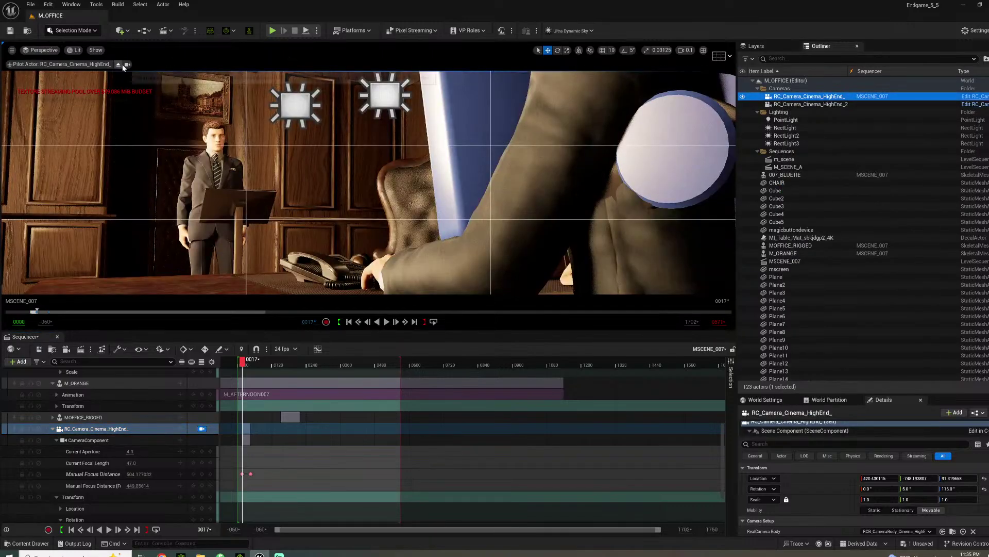
click(118, 64)
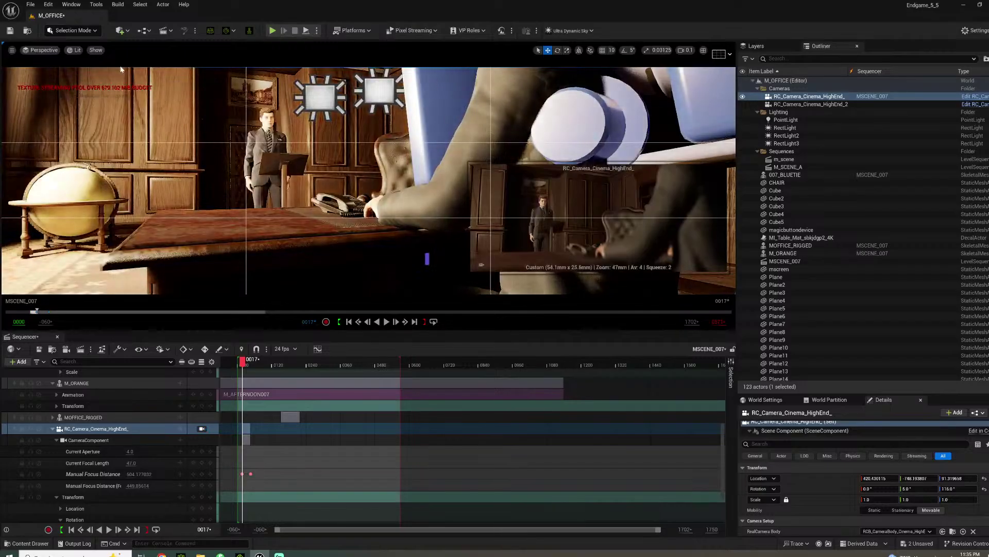
right_click(789, 96)
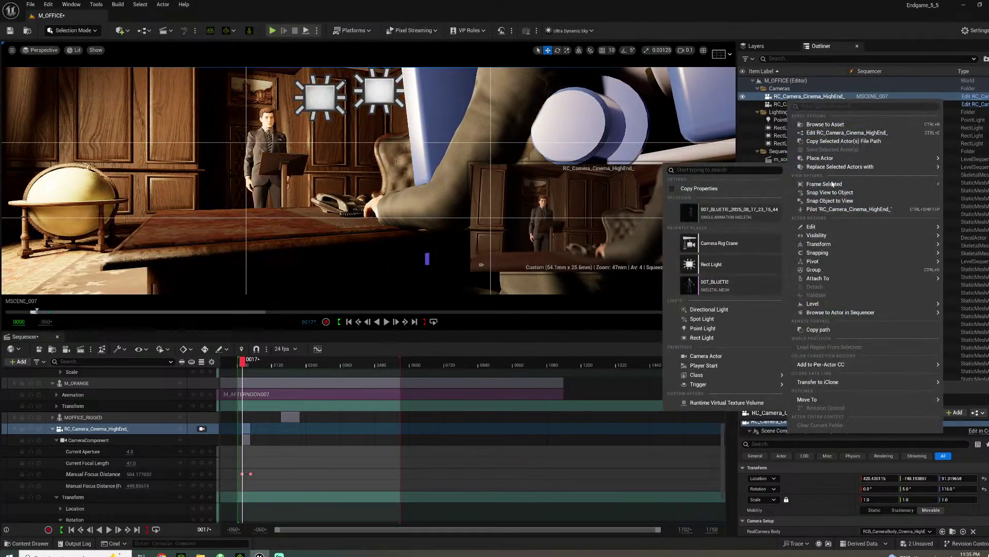
click(850, 206)
key(w)
right_drag(361, 180, 363, 158)
key(w)
right_drag(368, 182, 369, 185)
Set the camera's manual focus distance to about 75.06 cm, using the debug focus plane to find the character's face
scroll(864, 478, down, 10)
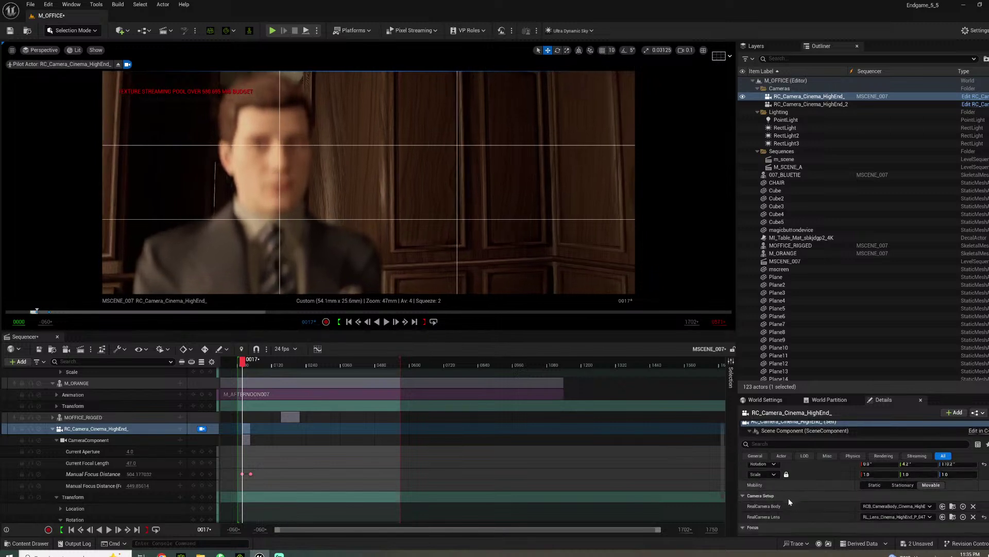
drag(869, 483, 822, 483)
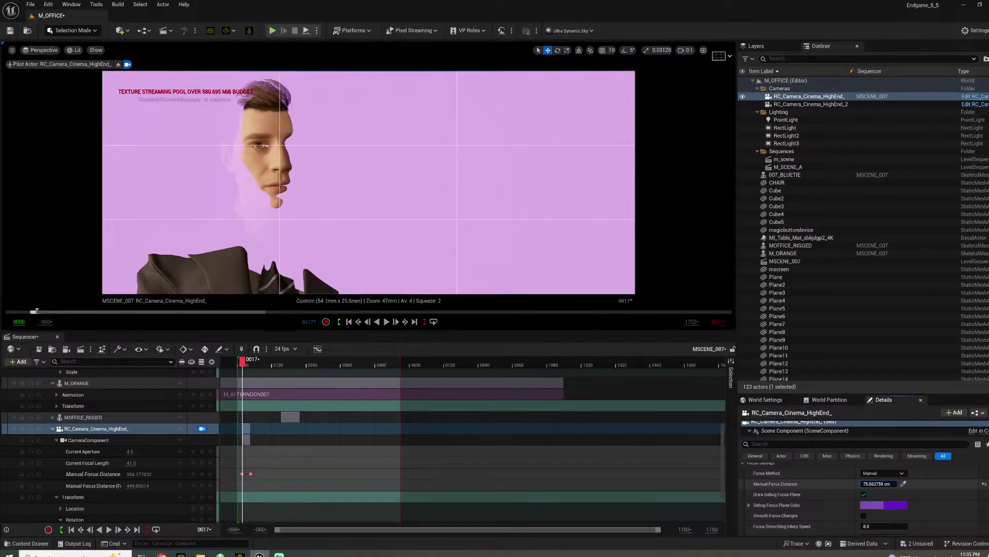
click(863, 494)
Delete the camera's Manual Focus Distance keyframes, and refocus on the face at about 75.79 cm with the debug focus plane
scroll(330, 442, up, 5)
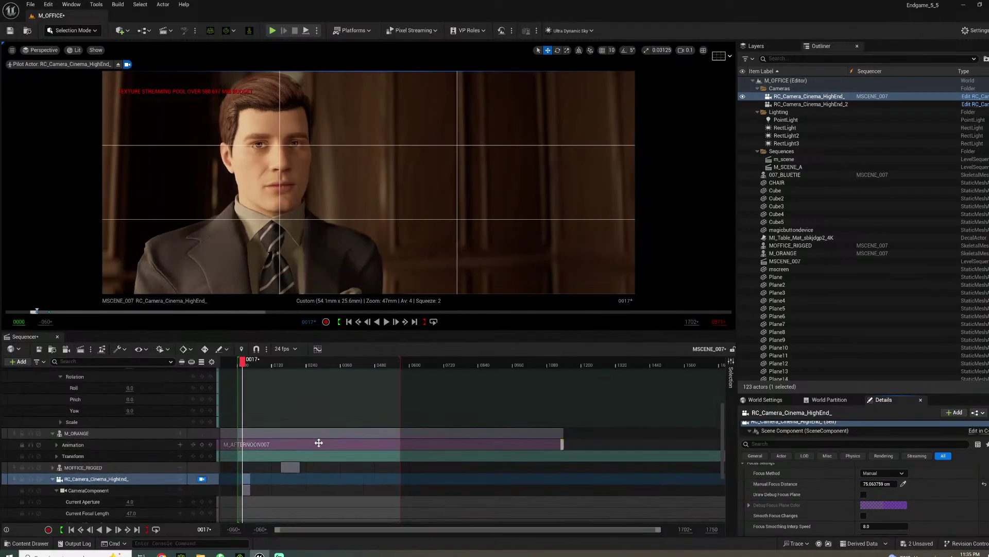
scroll(258, 451, down, 4)
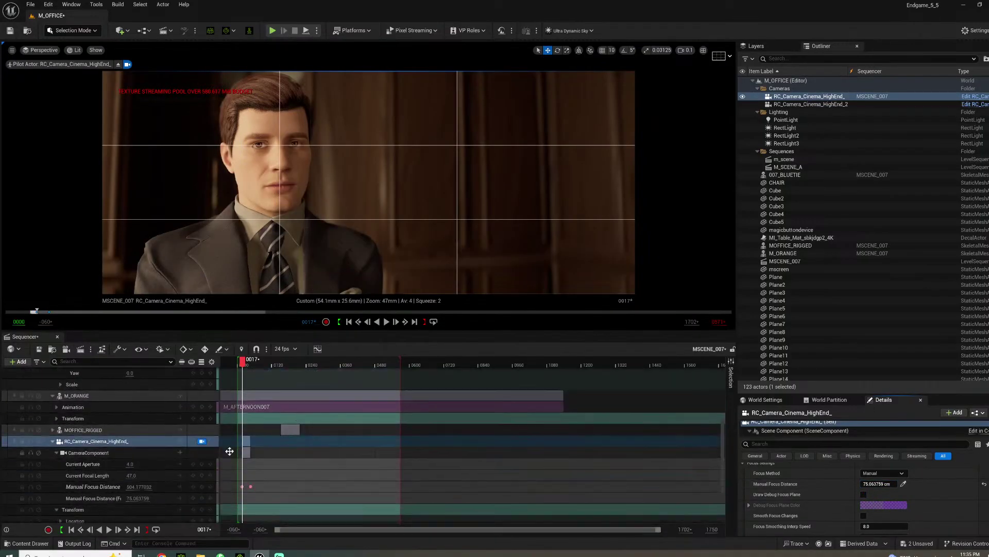
click(251, 486)
drag(264, 488, 239, 486)
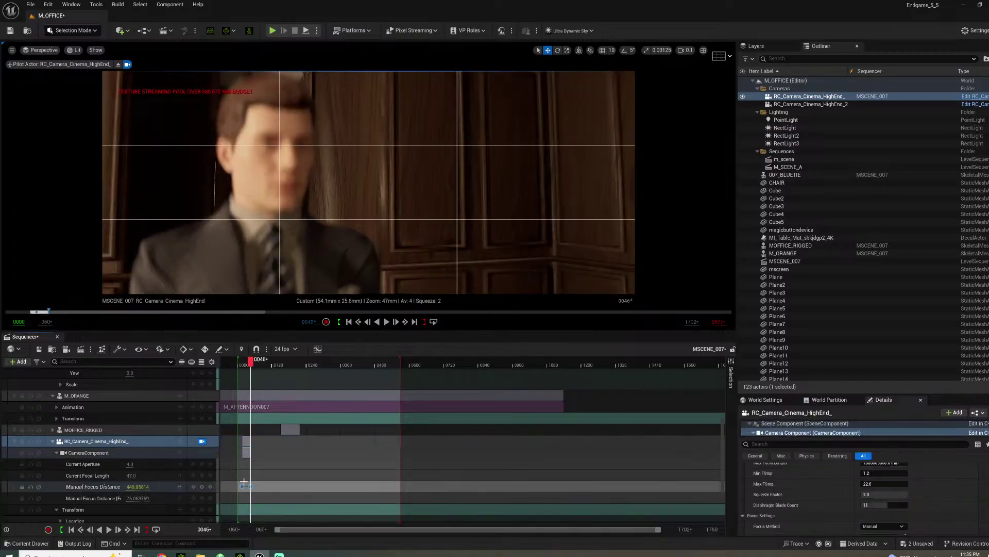
key(Delete)
click(863, 493)
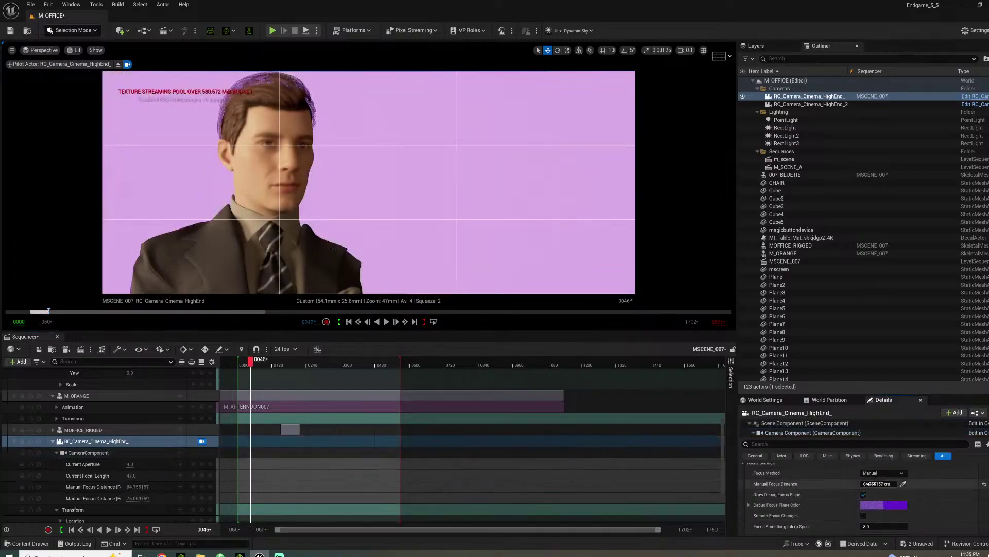
drag(871, 483, 858, 484)
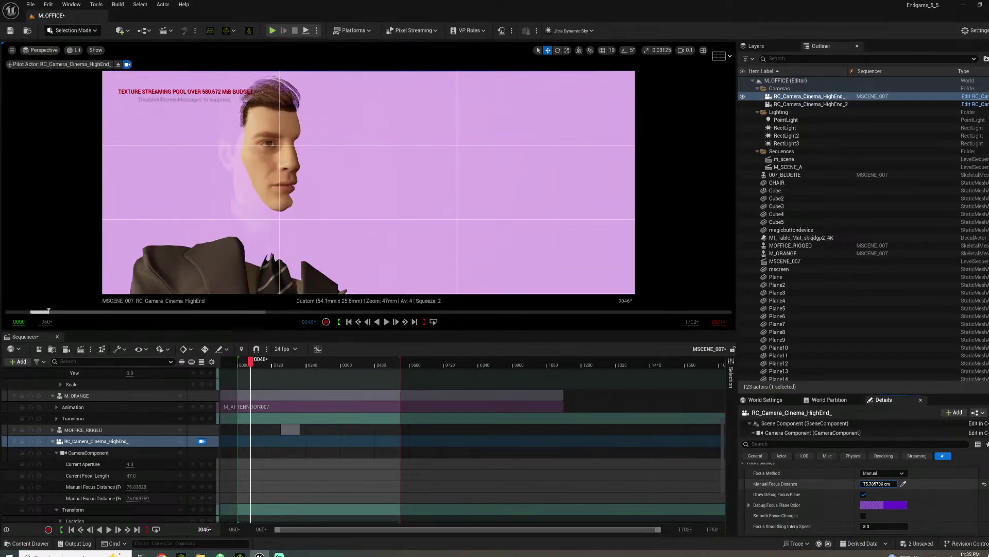
click(864, 495)
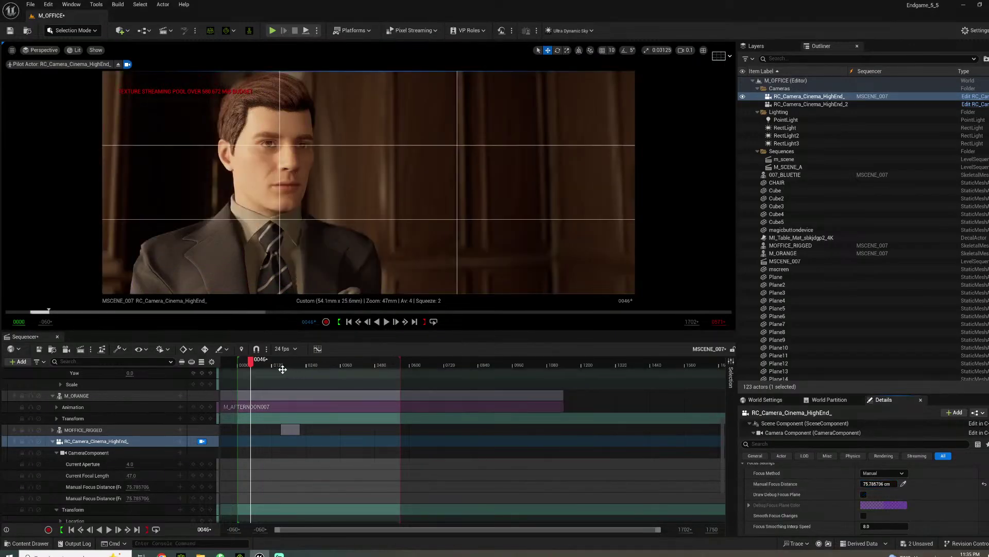
Play the sequence through the close-up camera to review the character's motion, and return to frame 72
click(242, 362)
key(space)
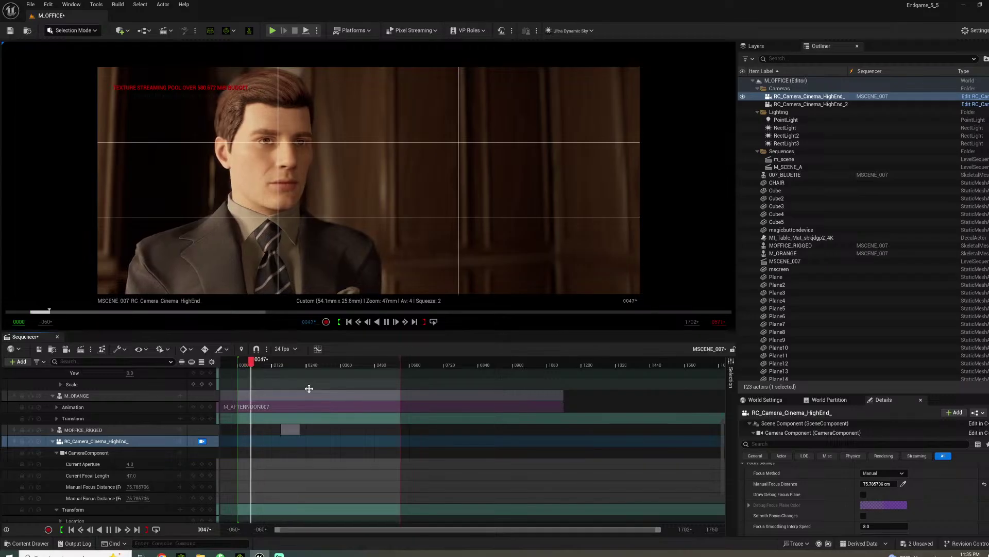
scroll(344, 411, up, 5)
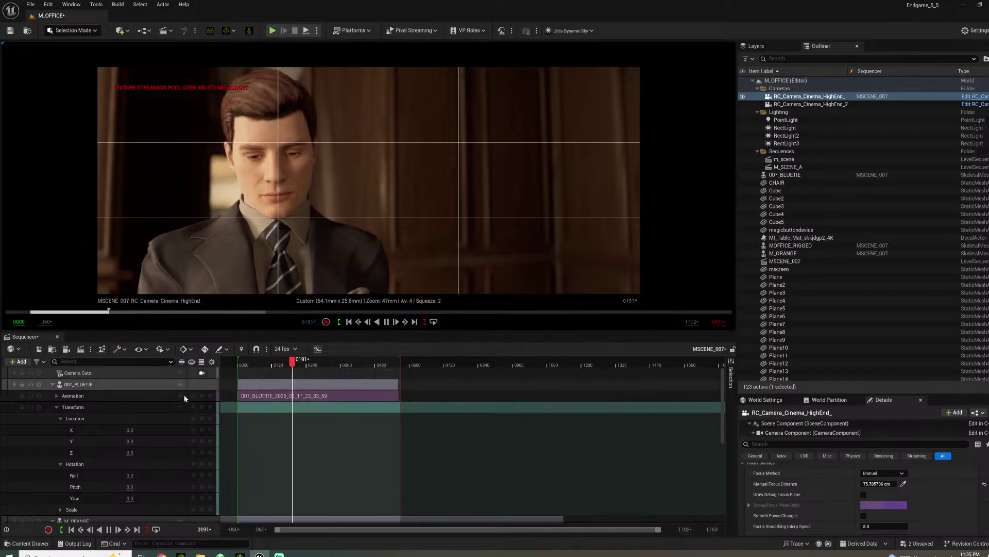
scroll(138, 456, down, 3)
drag(257, 364, 258, 364)
Remove the MOFFICE_RIGGED track from the sequence
scroll(116, 472, down, 4)
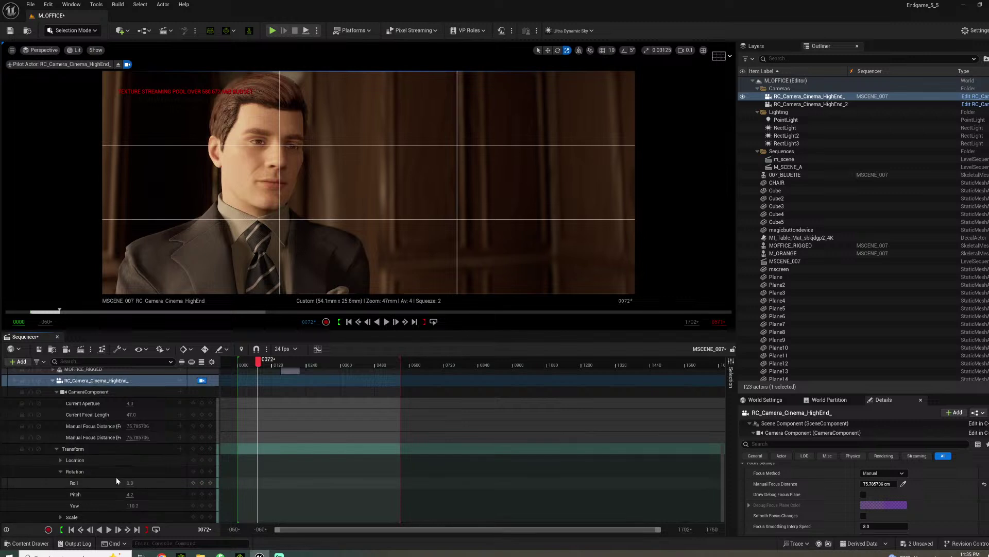
scroll(116, 477, up, 1)
scroll(116, 475, up, 3)
scroll(116, 475, down, 3)
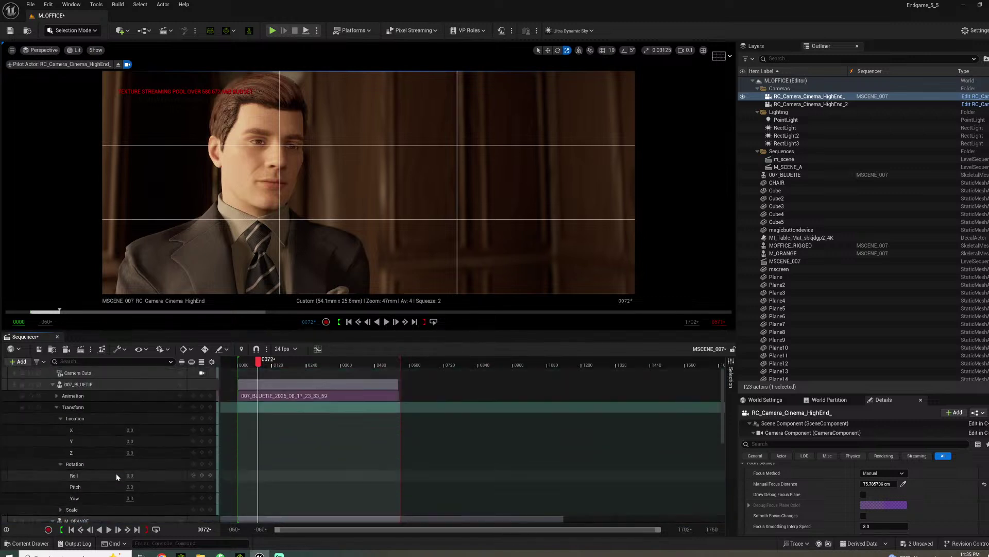
scroll(116, 473, up, 3)
scroll(116, 473, down, 3)
click(110, 452)
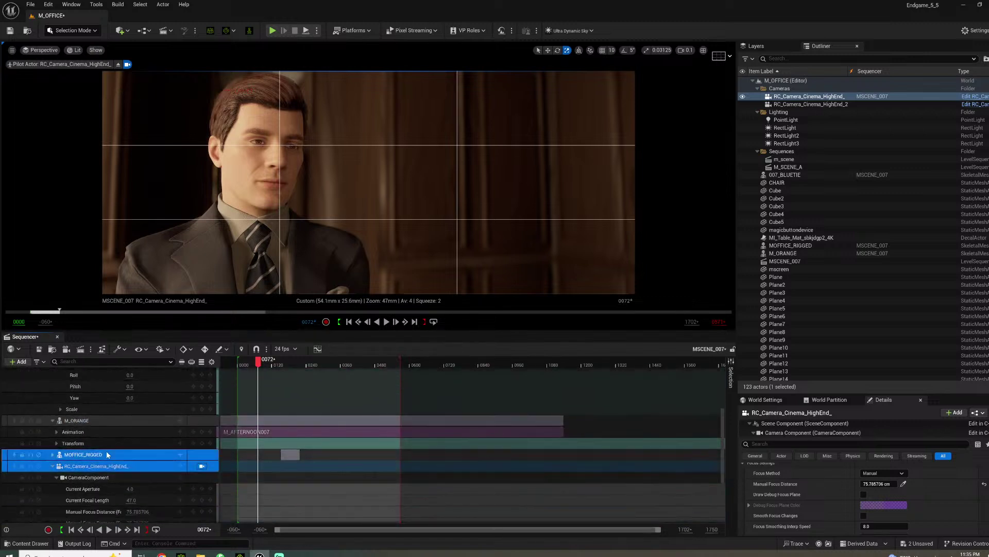
key(Delete)
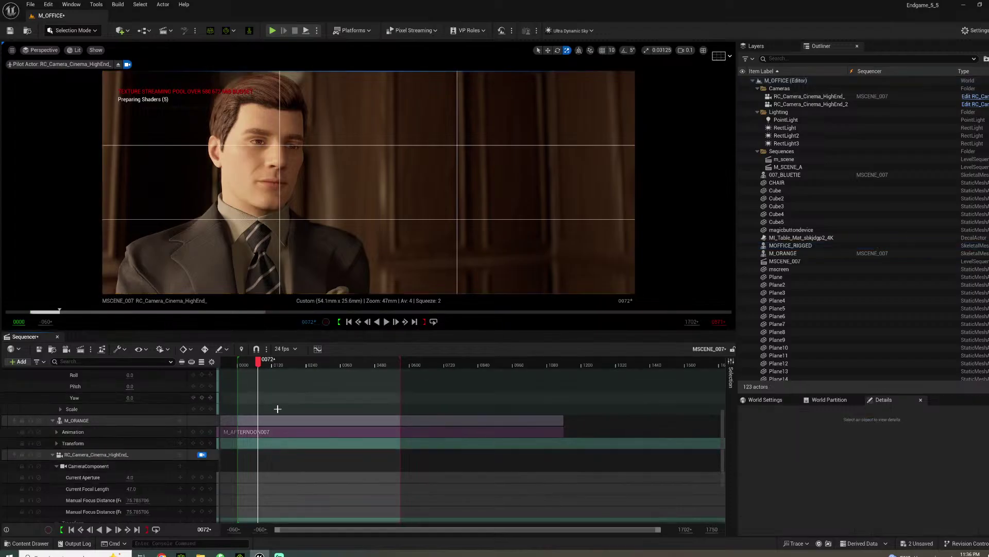
Play the shot on from frame 72 to frame 245 to check the character's performance and framing
key(space)
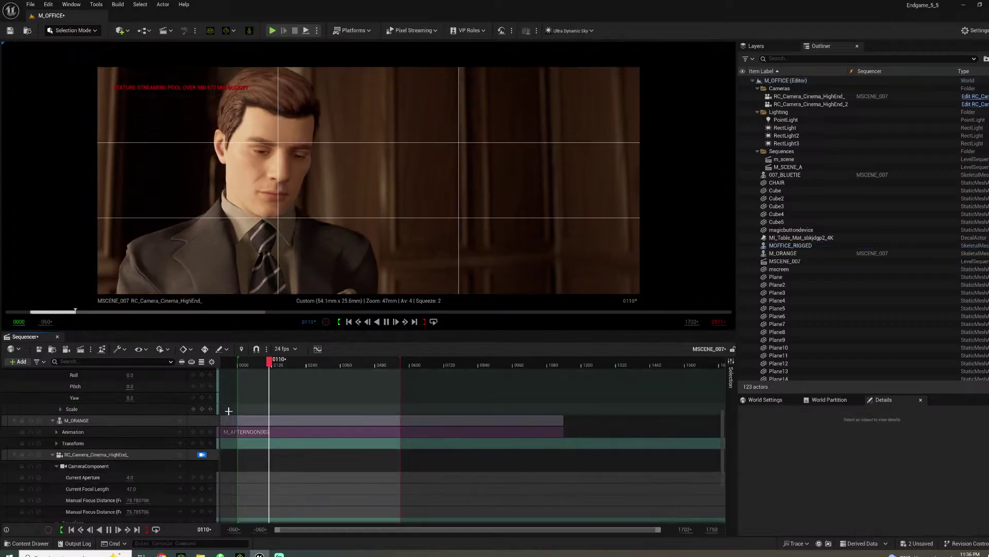
scroll(342, 431, up, 4)
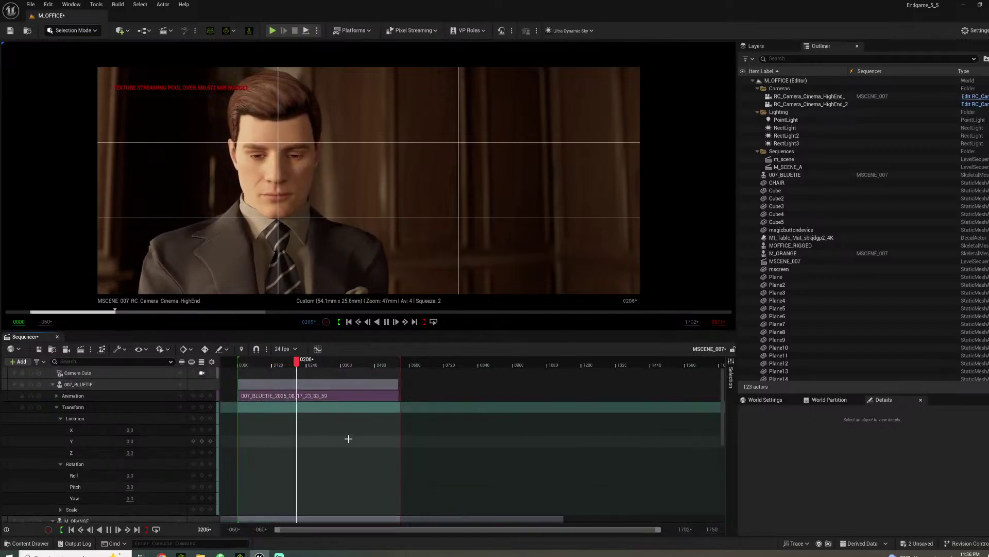
key(space)
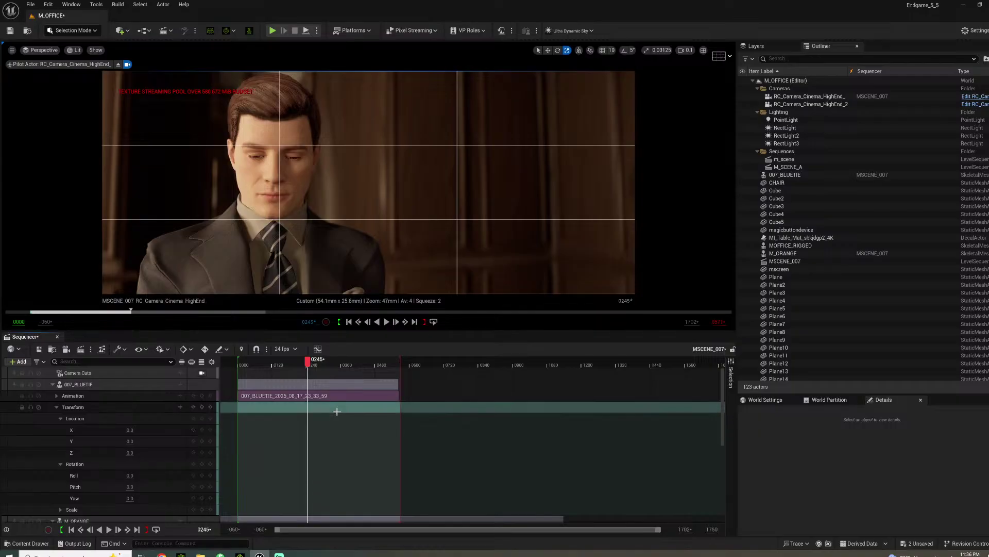
Rotate 007_BLUETIE to a yaw of -3.0, and shift its location to about X 15 and Y 13 to restore the framing
scroll(139, 467, down, 3)
scroll(135, 465, up, 3)
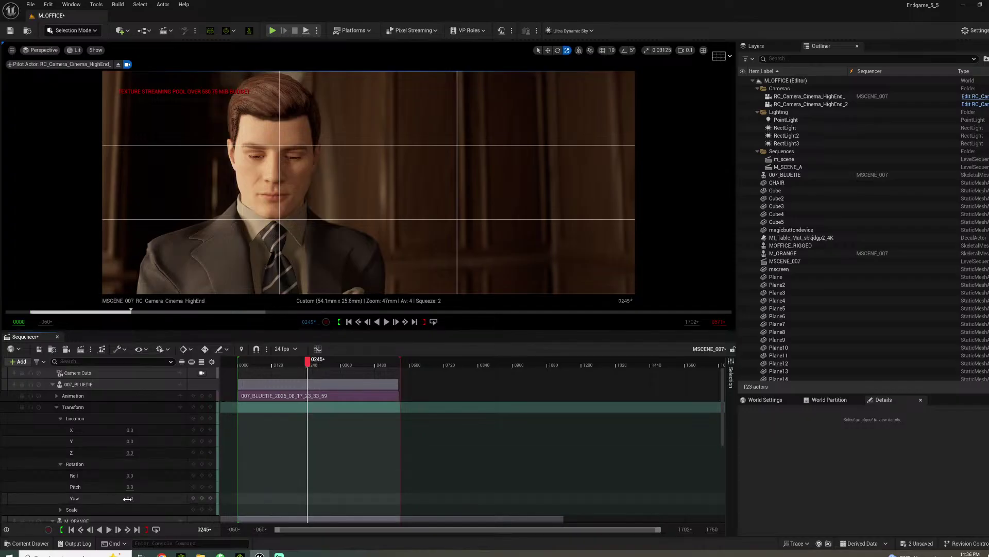
drag(130, 498, 126, 498)
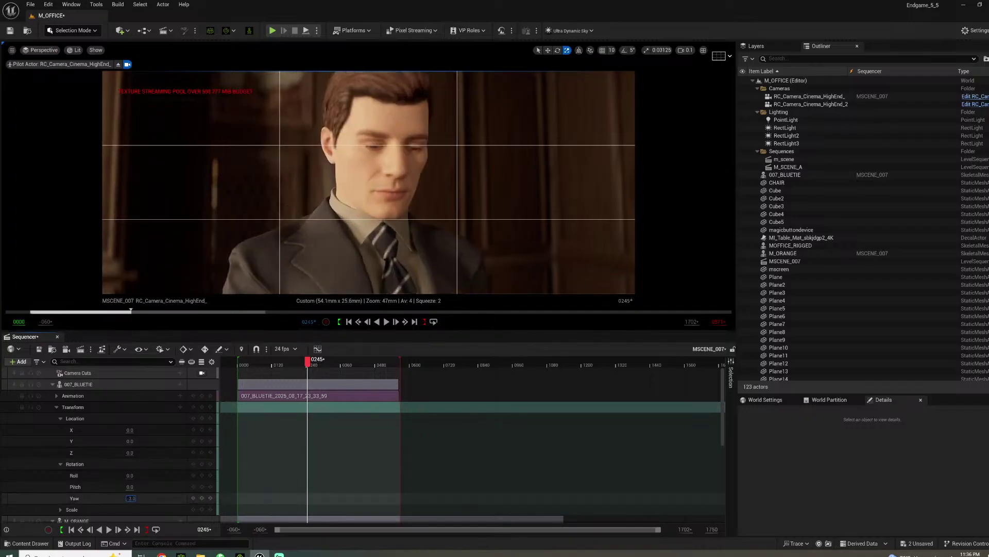
mouse_move(130, 430)
mouse_down()
mouse_move(150, 441)
mouse_move(131, 441)
mouse_up()
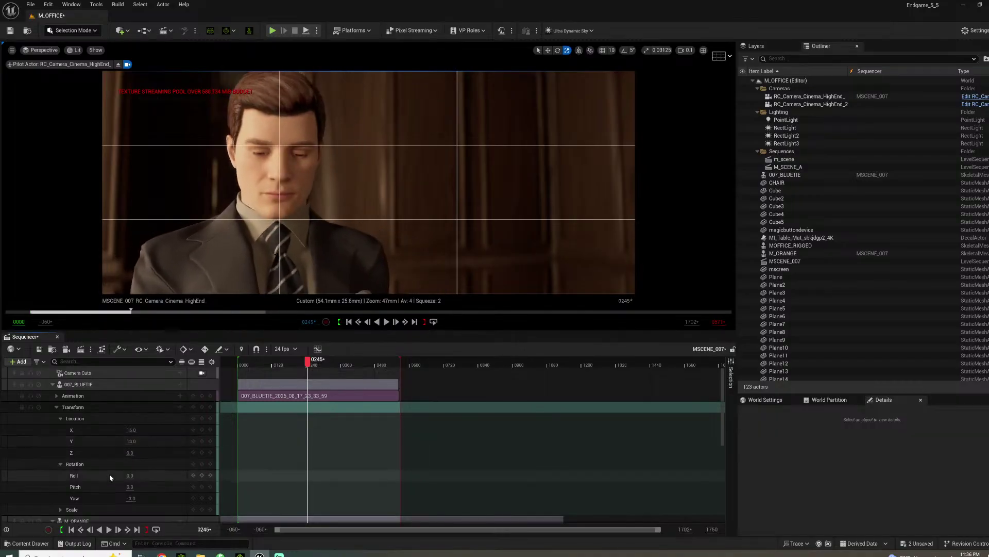
Set the close-up camera's pitch to 3.0, and play the shot from about frame 72 to check the new framing
scroll(131, 479, down, 6)
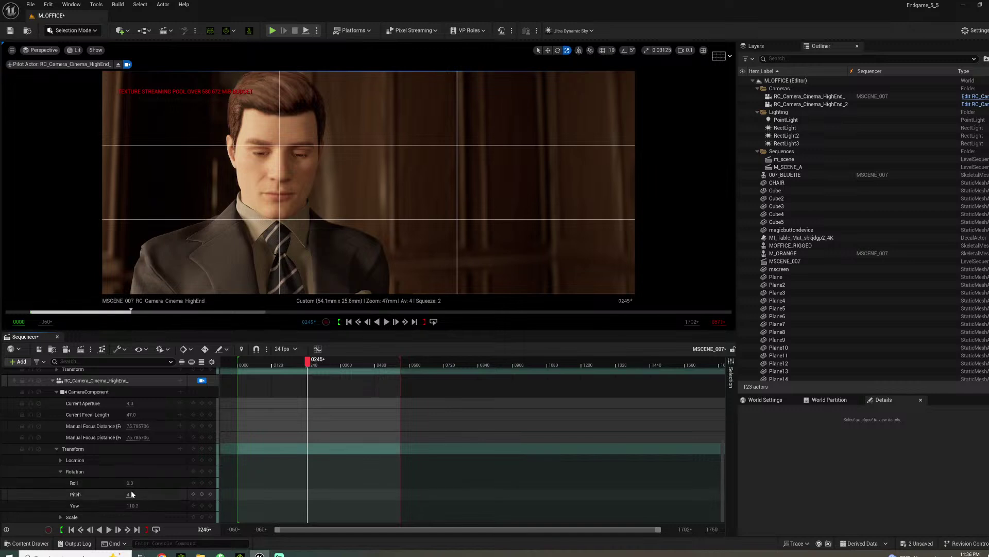
drag(130, 494, 128, 495)
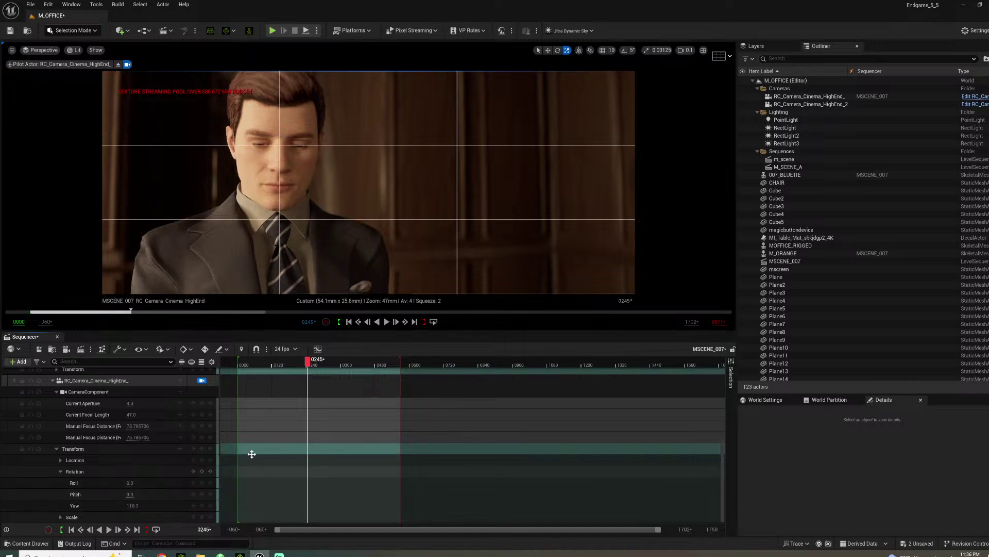
click(258, 366)
key(space)
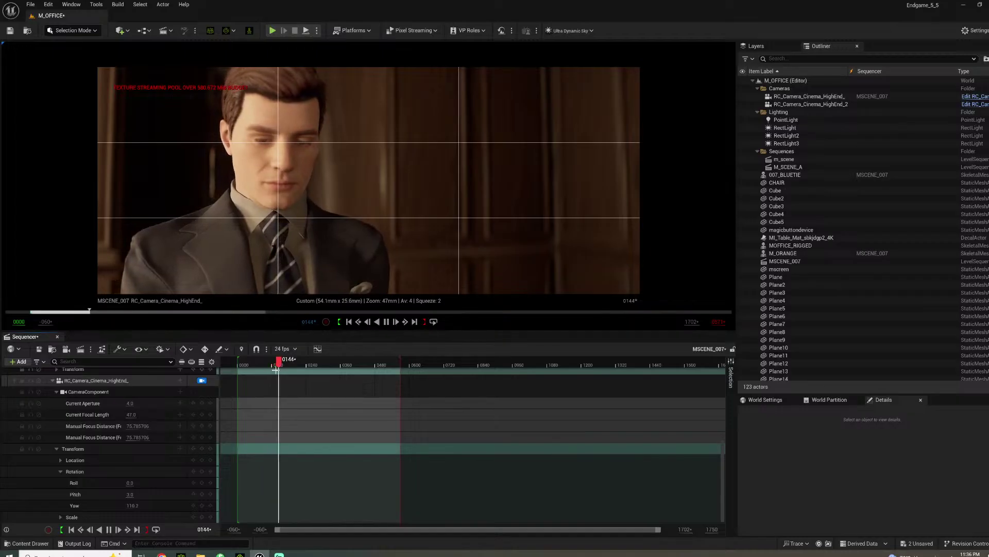
key(space)
Refocus RC_Camera_Cinema_HighEnd_ on the face at about 66.89 cm, showing the debug focus plane only while adjusting
scroll(94, 439, up, 1)
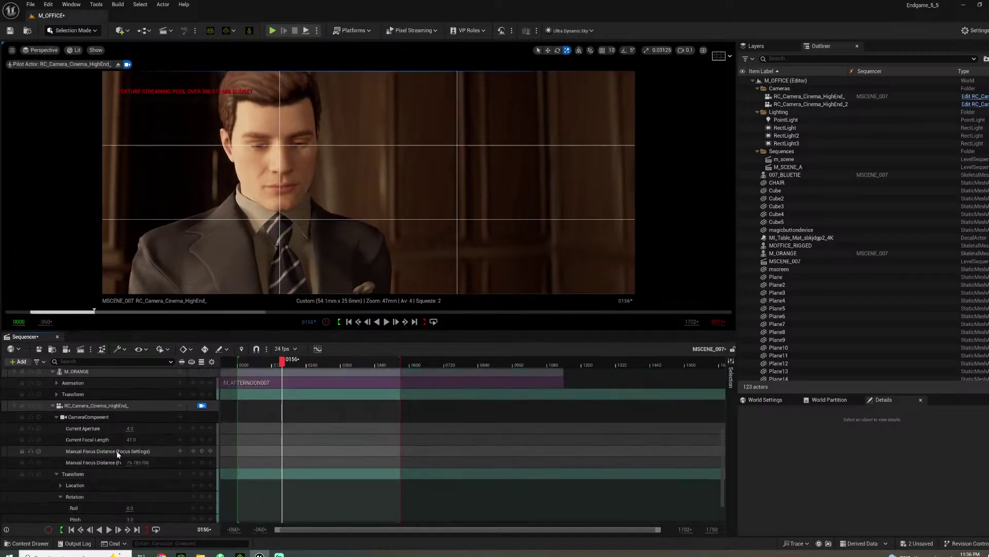
click(99, 406)
scroll(879, 521, down, 5)
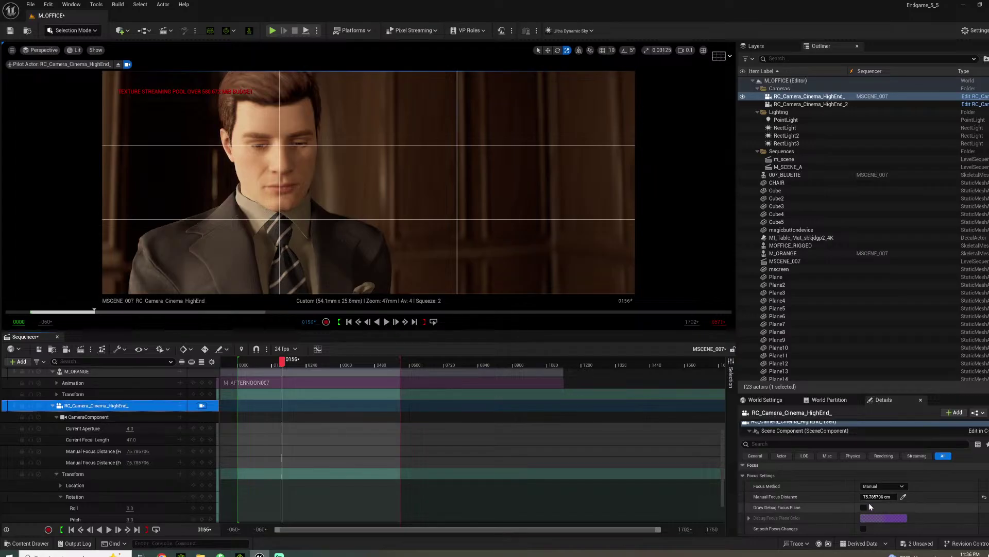
click(864, 508)
drag(879, 497, 877, 496)
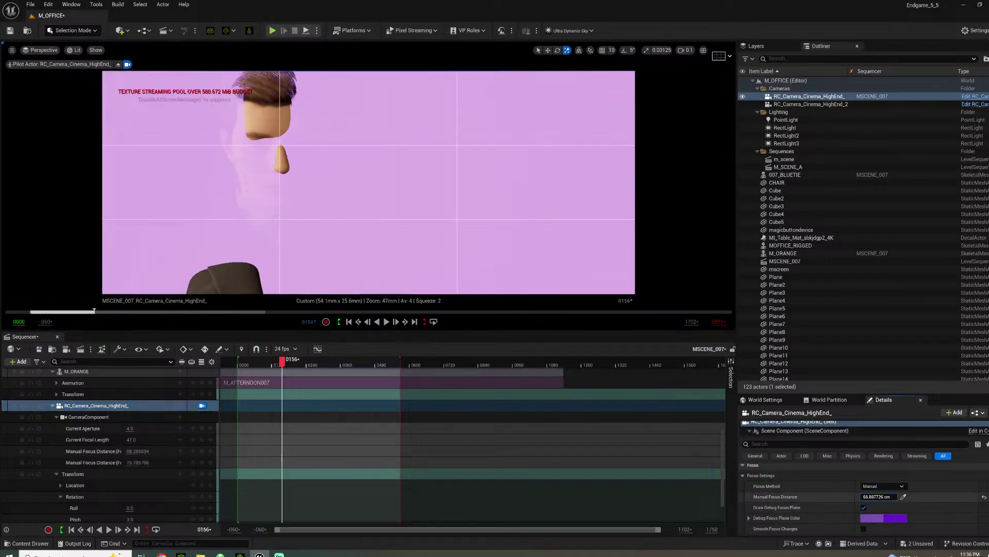
click(864, 507)
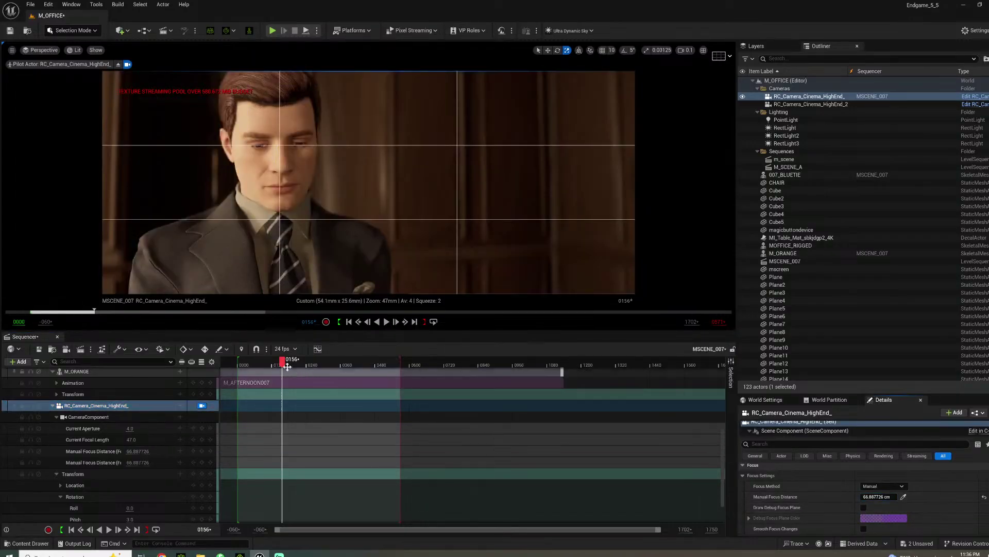
Try a yaw of 90 for RC_Camera_Cinema_HighEnd_ at frame 397, and set the yaw back to 110
mouse_move(282, 362)
mouse_down()
mouse_move(292, 365)
mouse_move(261, 365)
mouse_move(353, 370)
mouse_up()
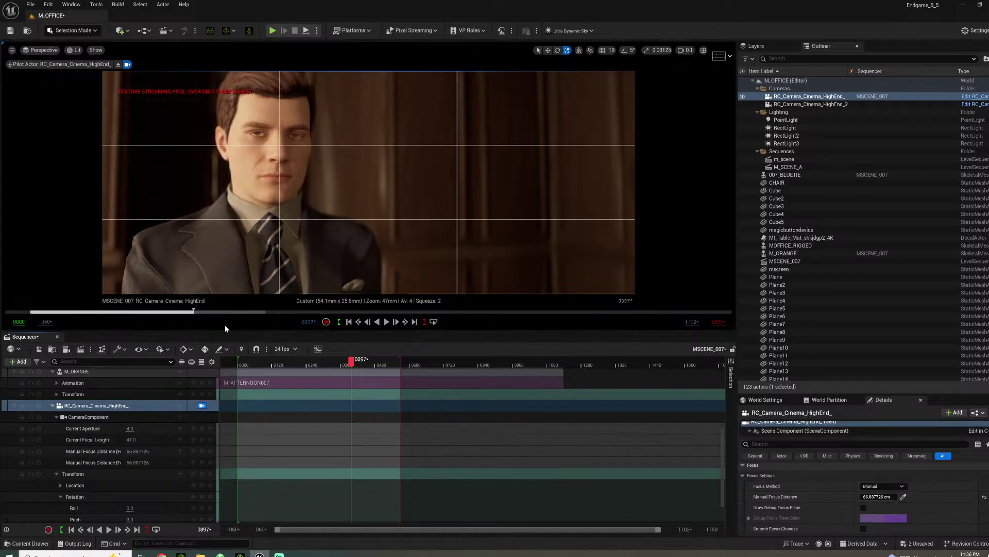
scroll(128, 459, down, 2)
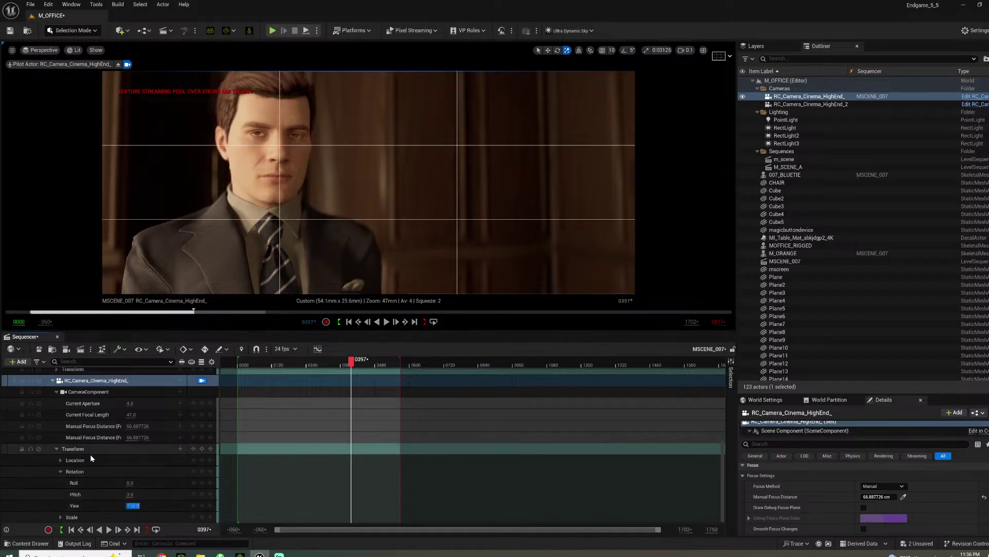
scroll(100, 489, up, 1)
scroll(82, 481, down, 1)
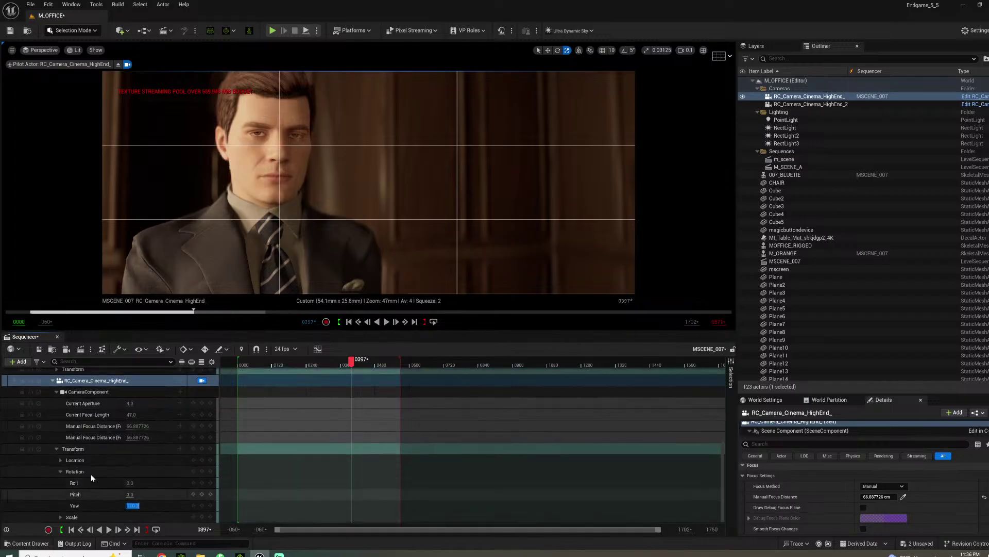
text(90)
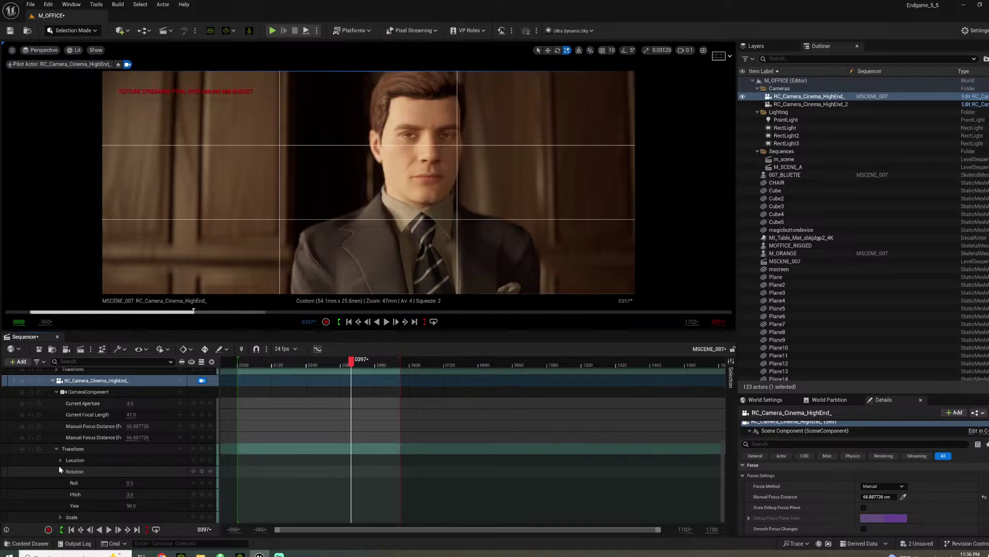
key(Return)
drag(131, 506, 135, 506)
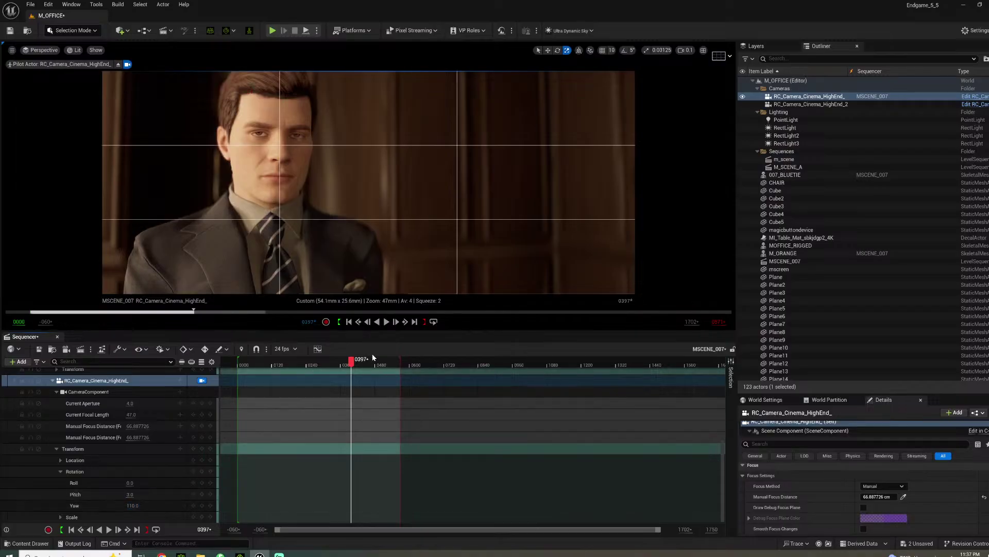
Scrub and play the shot between about frames 146 and 436 to check the character's framing and movement
drag(362, 362, 283, 362)
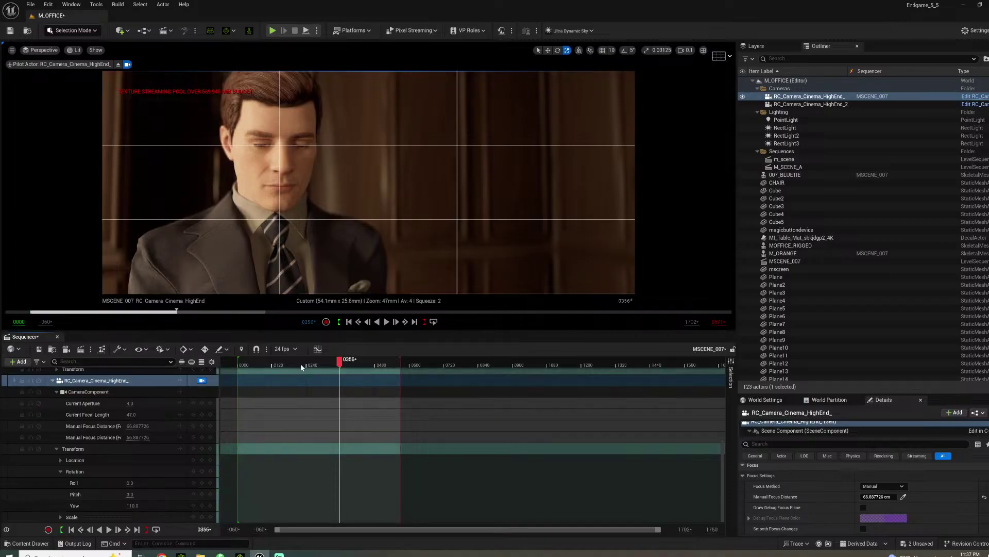
drag(301, 363, 302, 364)
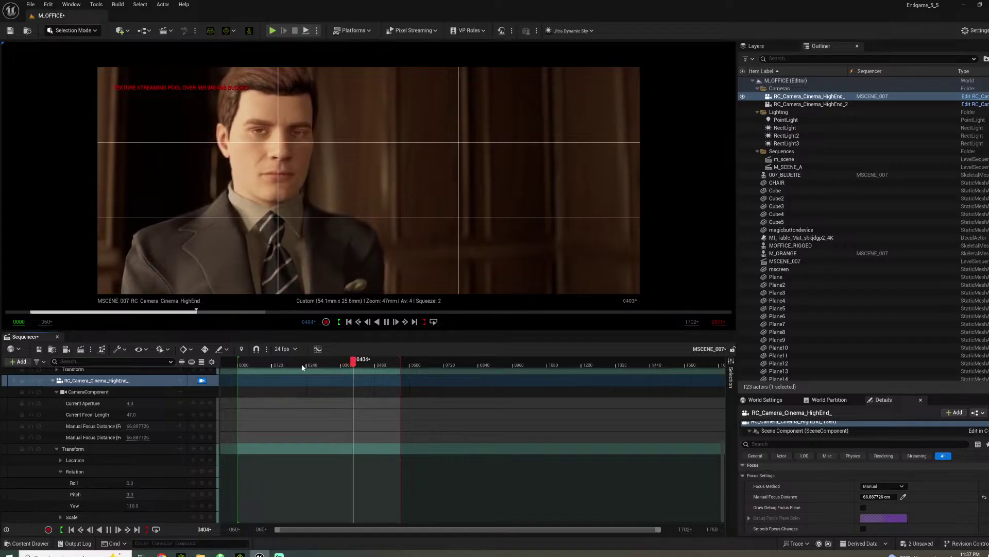
key(space)
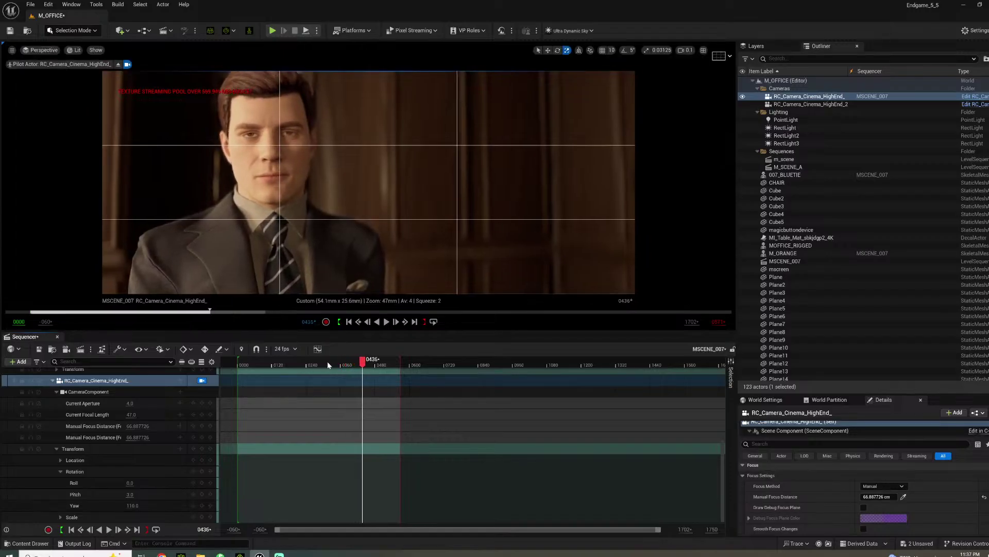
drag(327, 363, 279, 370)
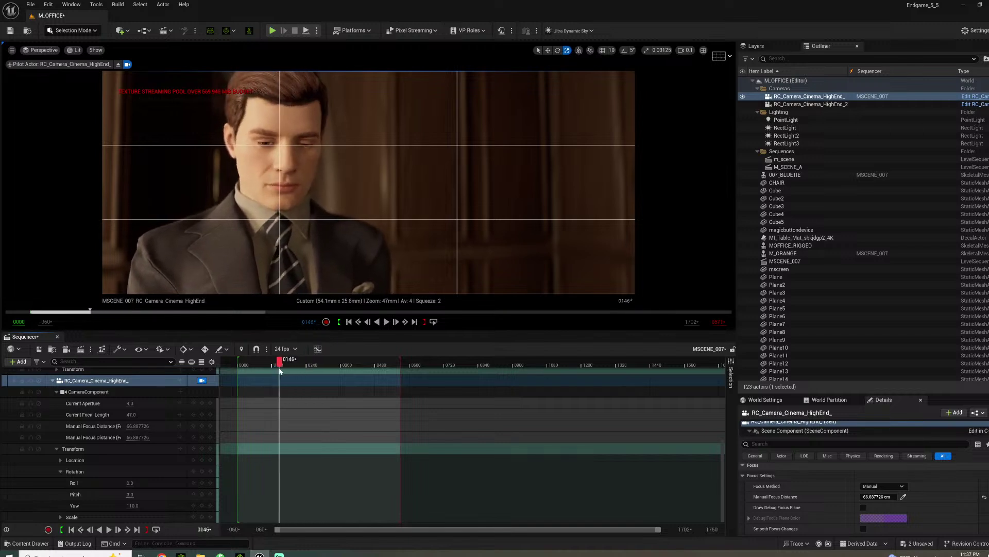
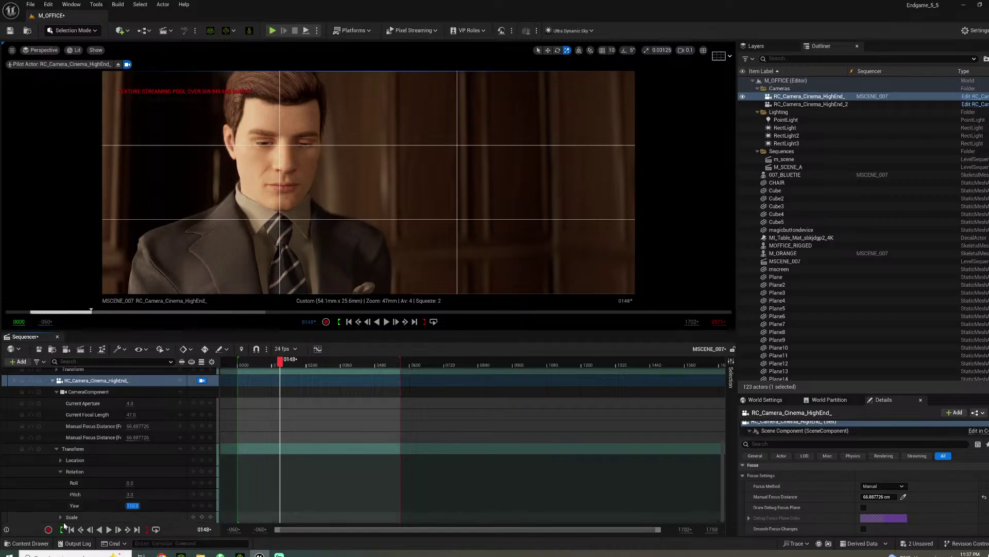
Try a different yaw and X and Y location for the close-up camera, and undo these changes
text(0)
key(Return)
mouse_move(137, 504)
mouse_down()
mouse_move(193, 501)
mouse_move(135, 494)
mouse_up()
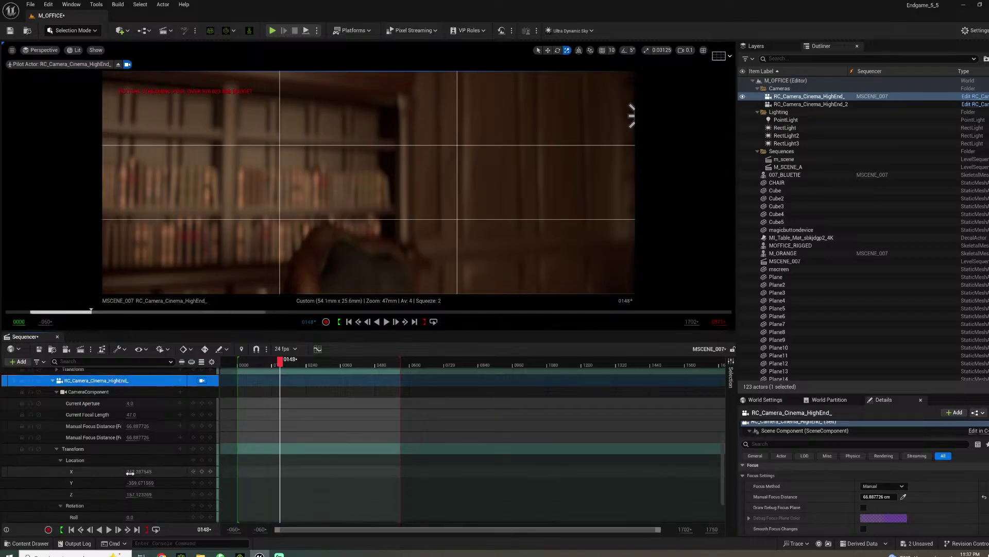
mouse_move(131, 471)
mouse_down()
mouse_move(149, 471)
mouse_move(134, 482)
mouse_move(167, 483)
mouse_move(126, 482)
mouse_up()
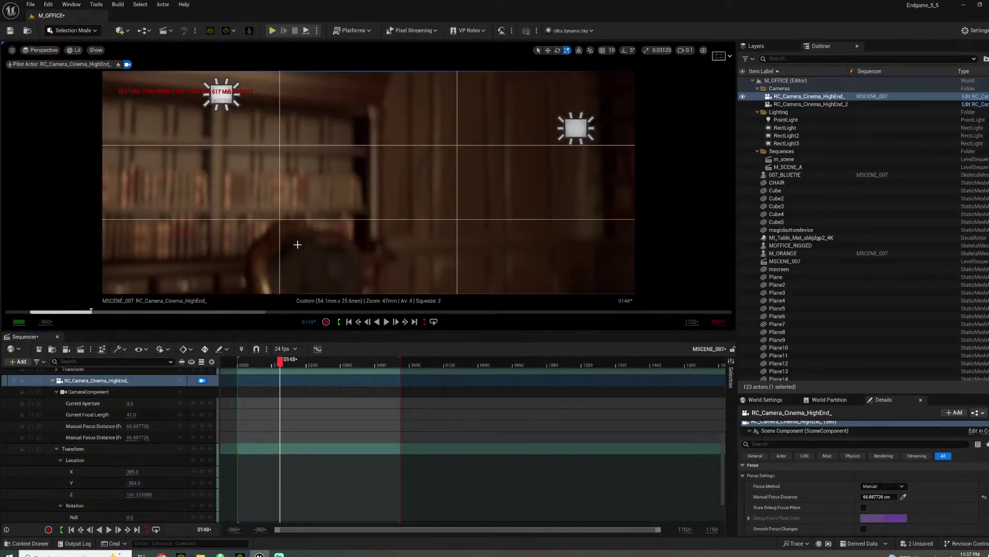
key(ctrl+z)
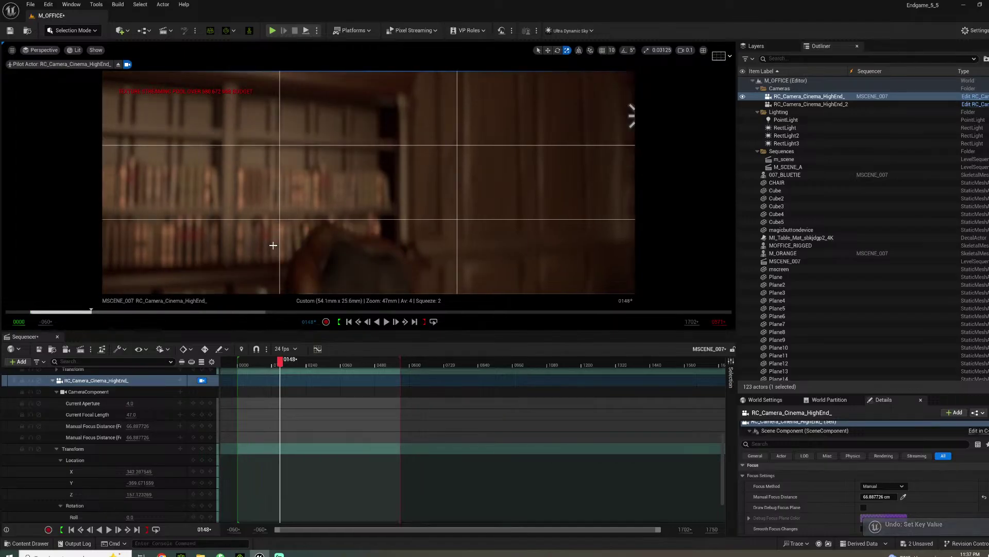
key(ctrl+z)
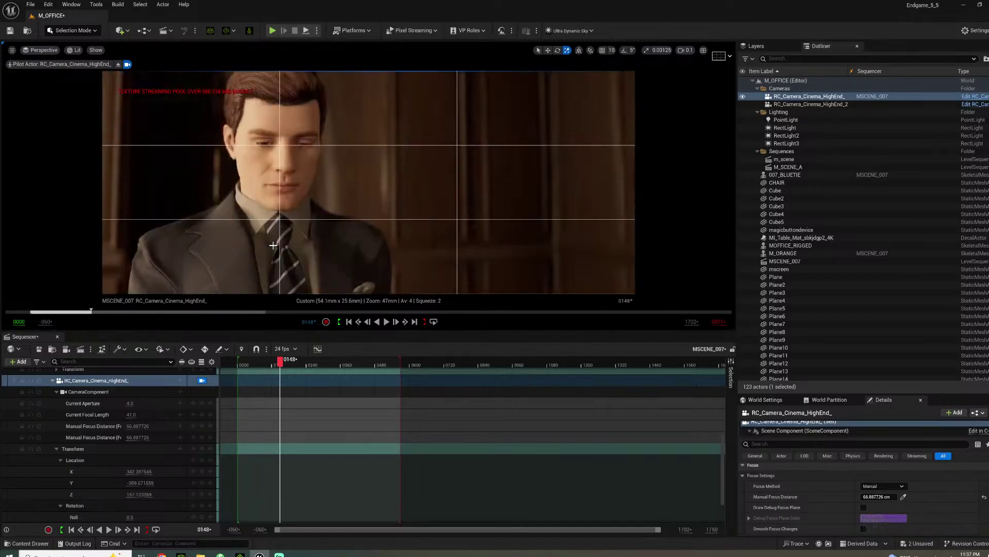
Play the opening of the shot up to frame 171, and briefly toggle the camera's debug focus plane
scroll(298, 438, up, 10)
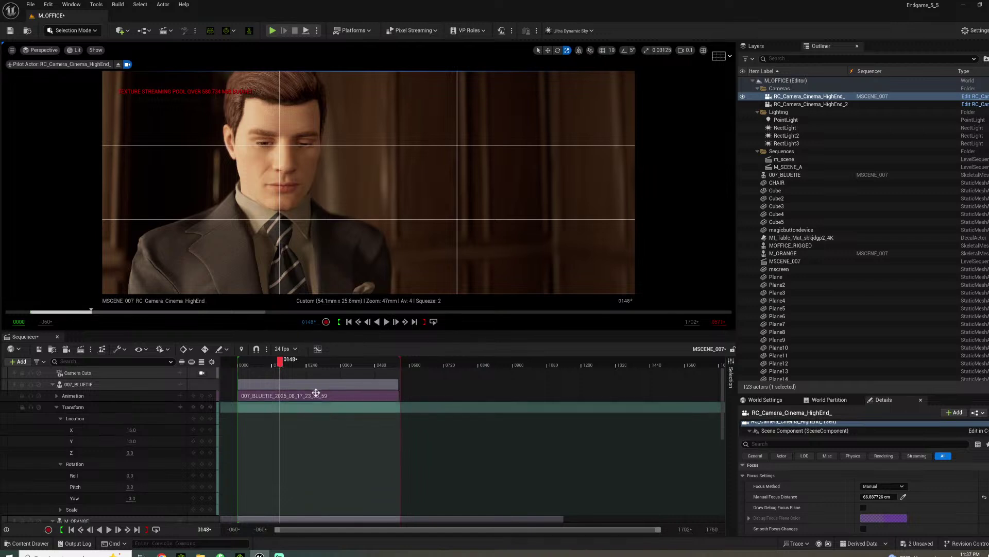
click(254, 364)
key(space)
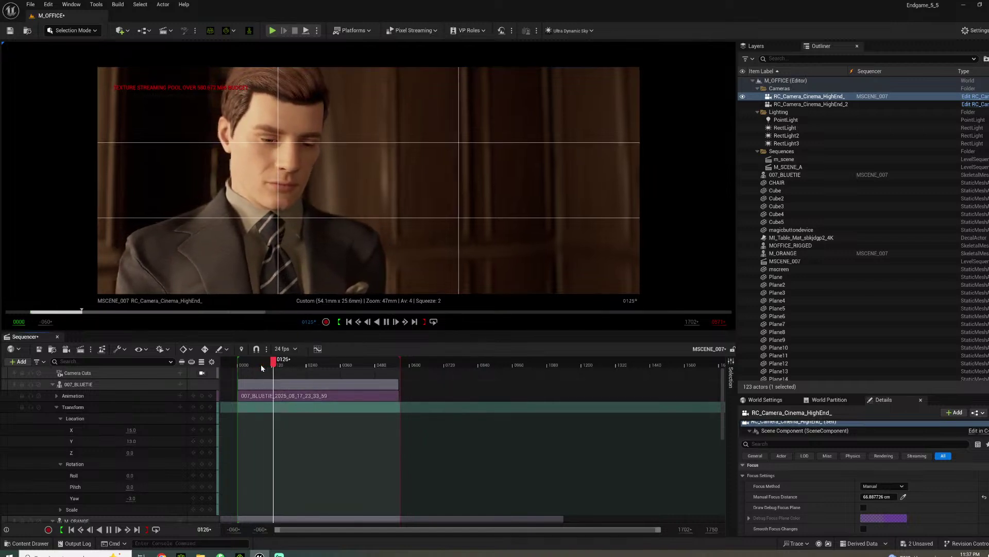
key(space)
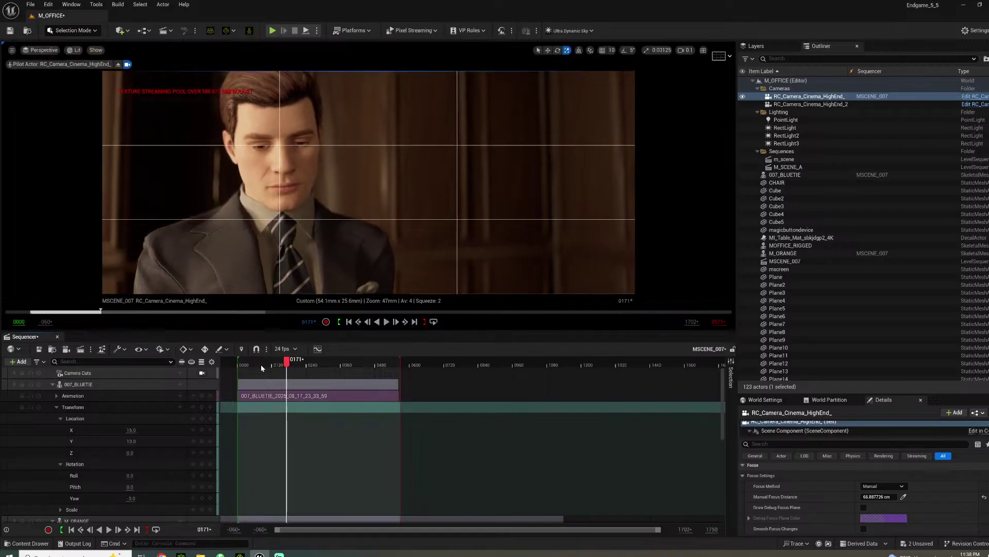
click(863, 507)
click(865, 507)
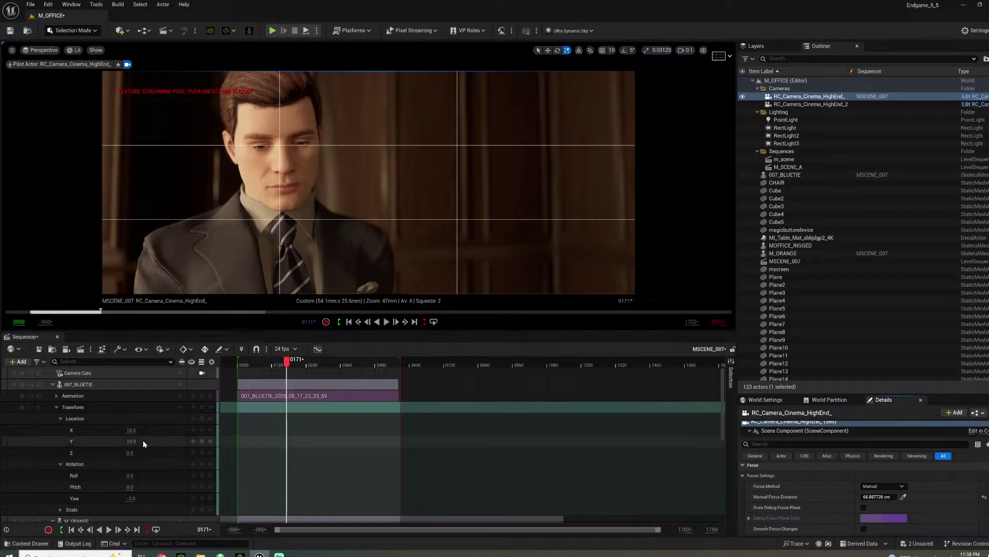
Rotate 007_BLUETIE to a yaw of about -5, and shift its location to about X 26 and Y 28
scroll(145, 441, down, 2)
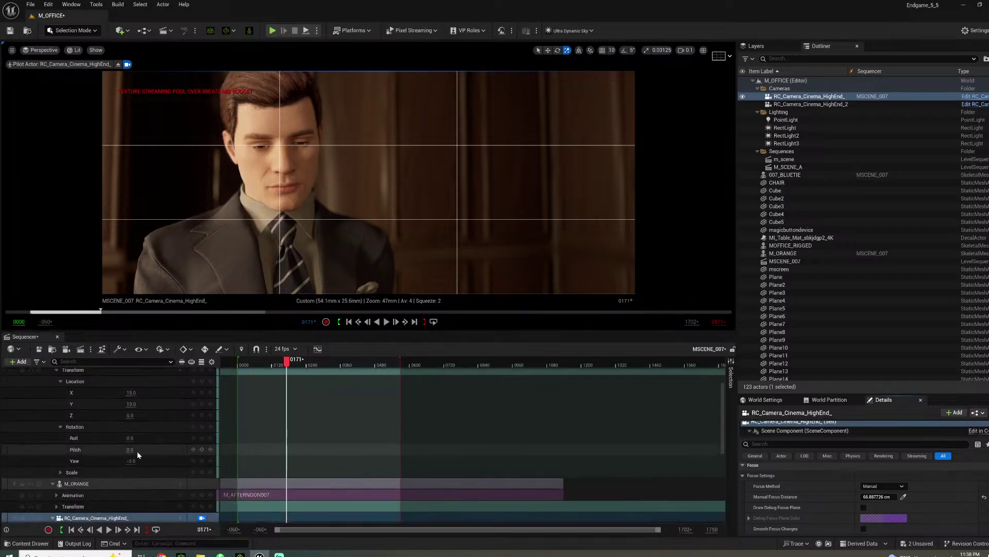
click(130, 460)
text(0)
key(Return)
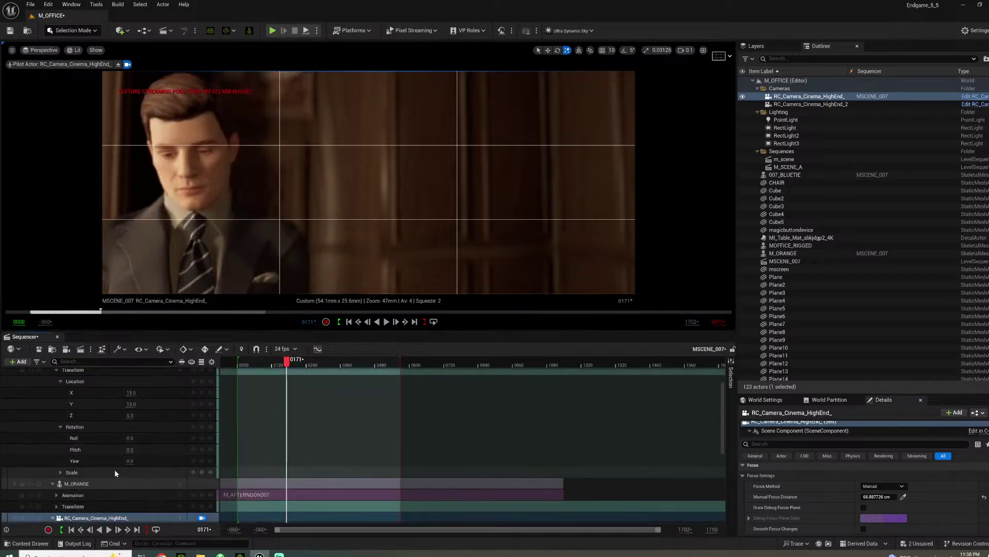
drag(128, 460, 110, 461)
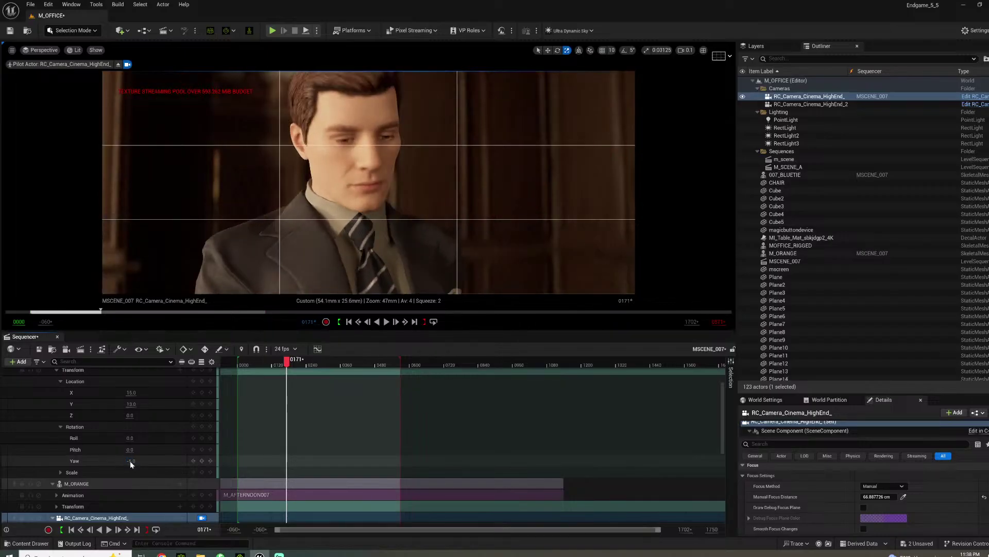
mouse_move(130, 393)
mouse_down()
mouse_move(151, 392)
mouse_move(132, 404)
mouse_move(147, 404)
mouse_move(126, 392)
mouse_up()
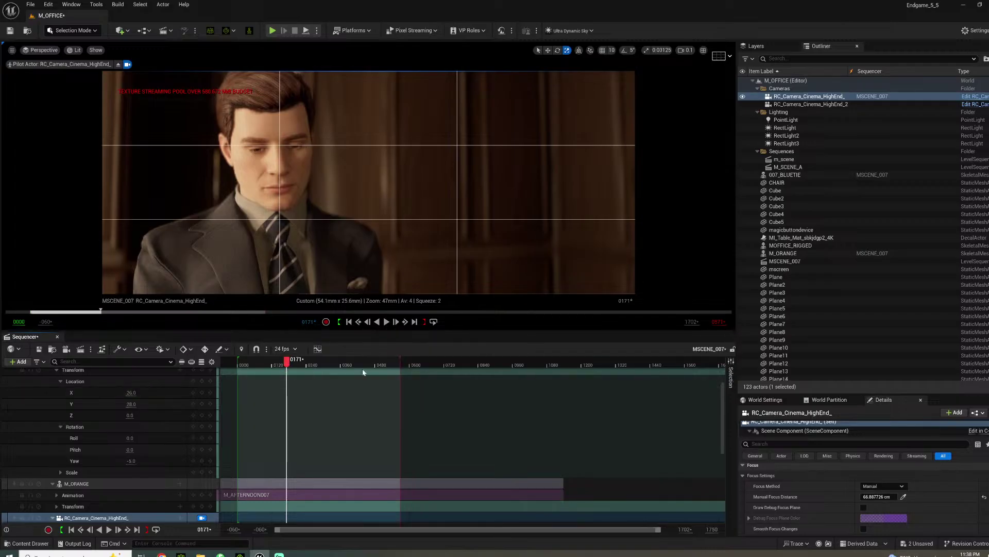
Set the close-up camera's manual focus distance to about 73.61 cm, showing the debug focus plane only while adjusting
scroll(128, 431, down, 5)
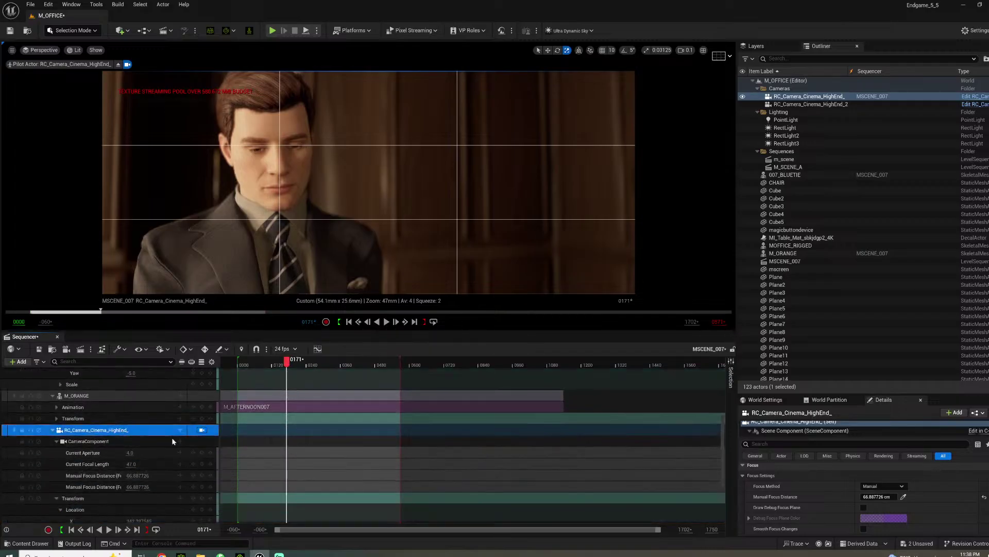
click(863, 508)
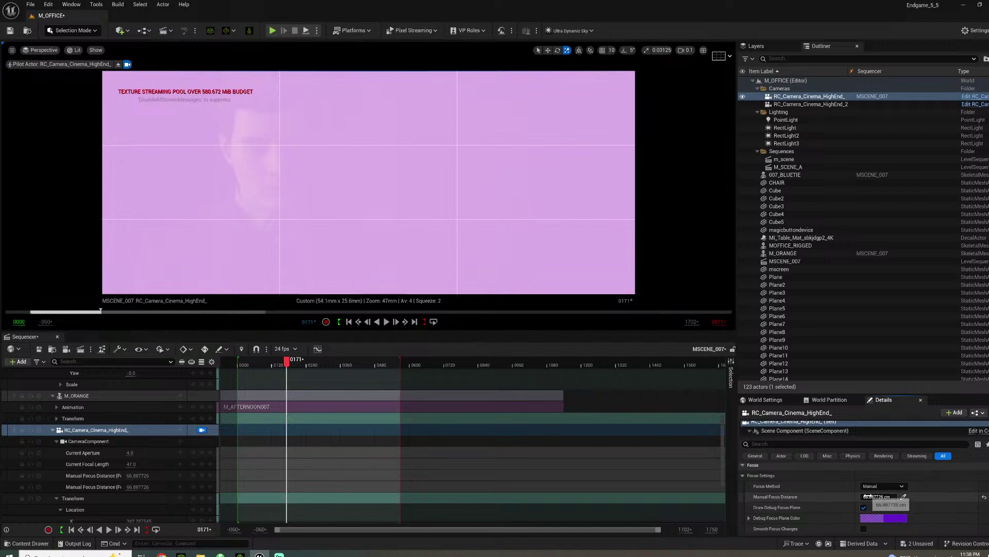
drag(867, 496, 886, 496)
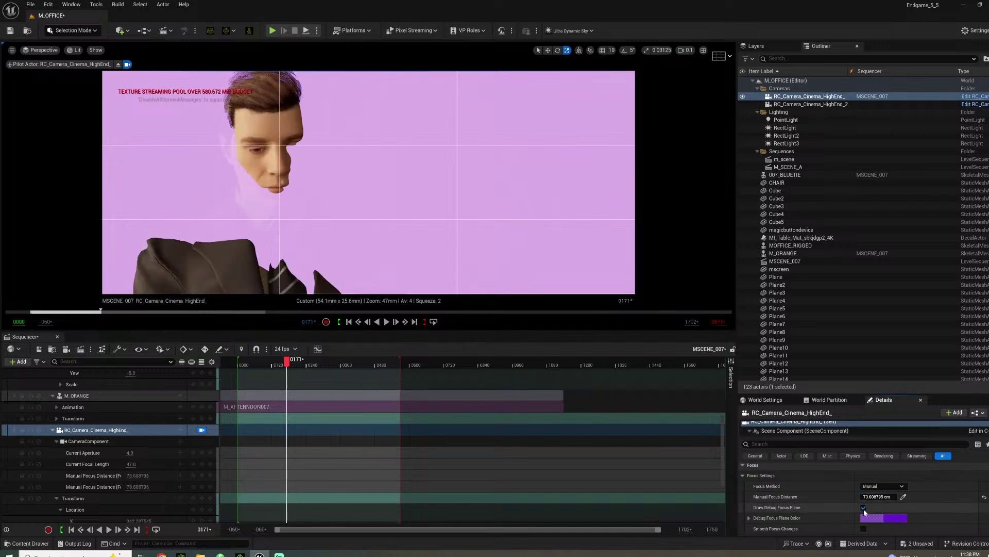
click(864, 509)
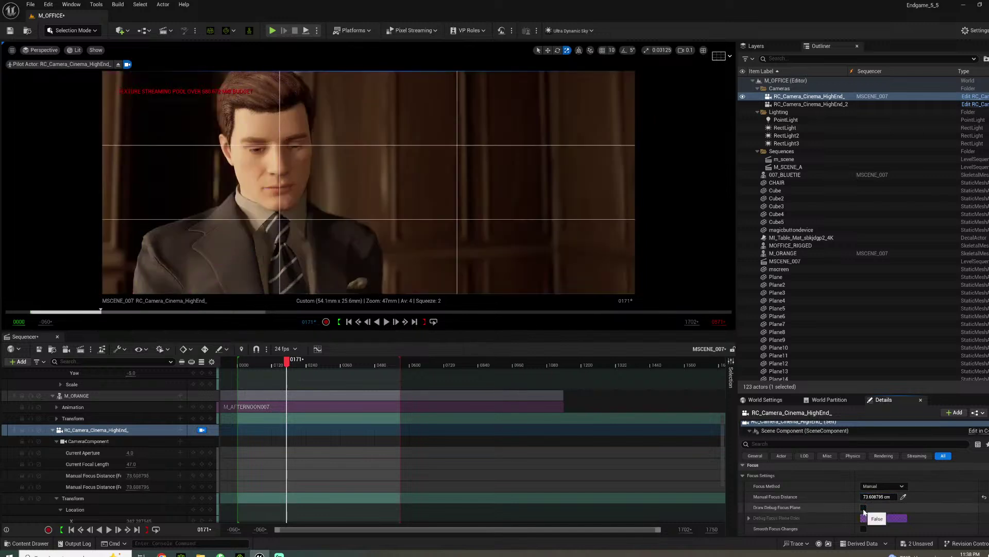
Check the refocused shot by playing to about frame 180 and scrubbing near frame 448, and briefly view the Movie Render Queue
click(261, 364)
key(space)
scroll(345, 413, up, 5)
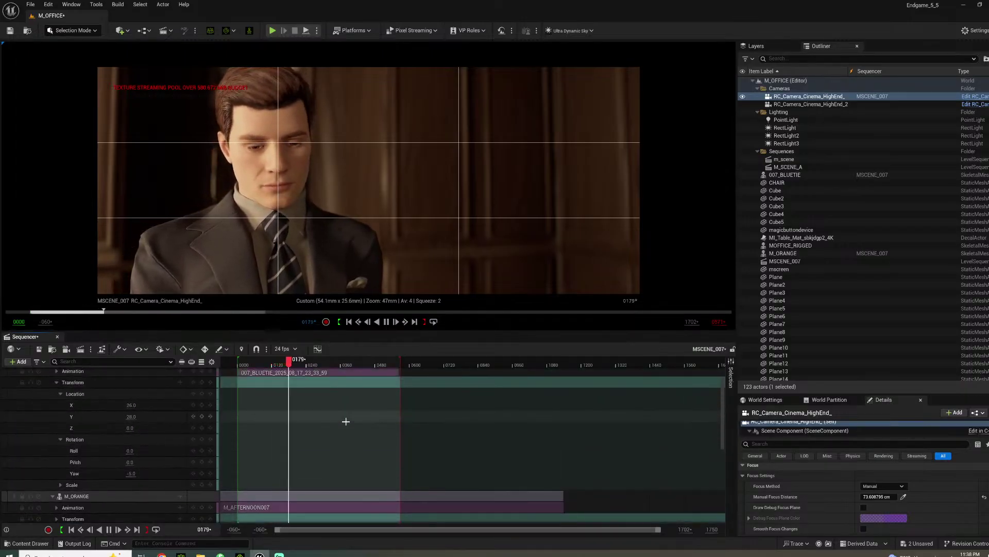
scroll(346, 421, up, 2)
key(space)
click(367, 363)
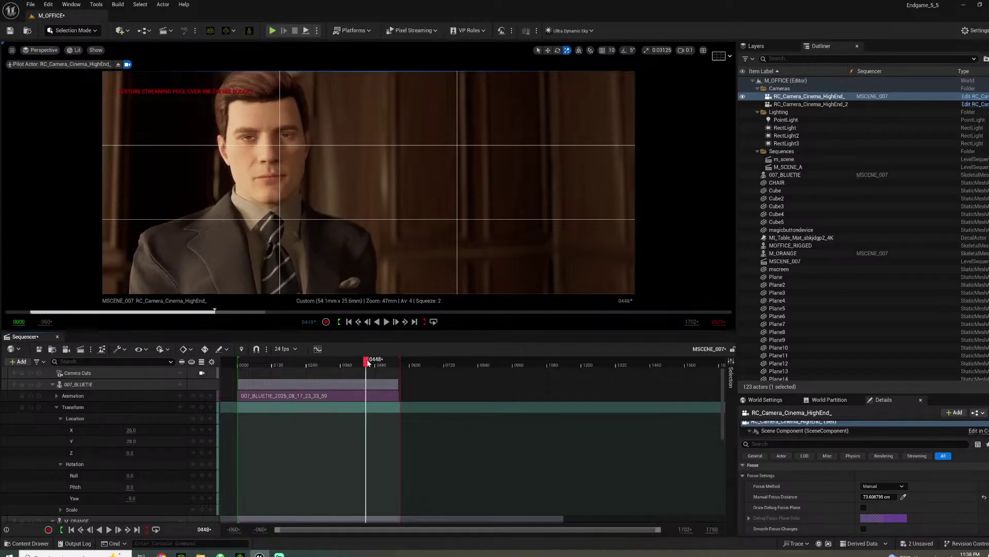
drag(368, 362, 273, 363)
key(space)
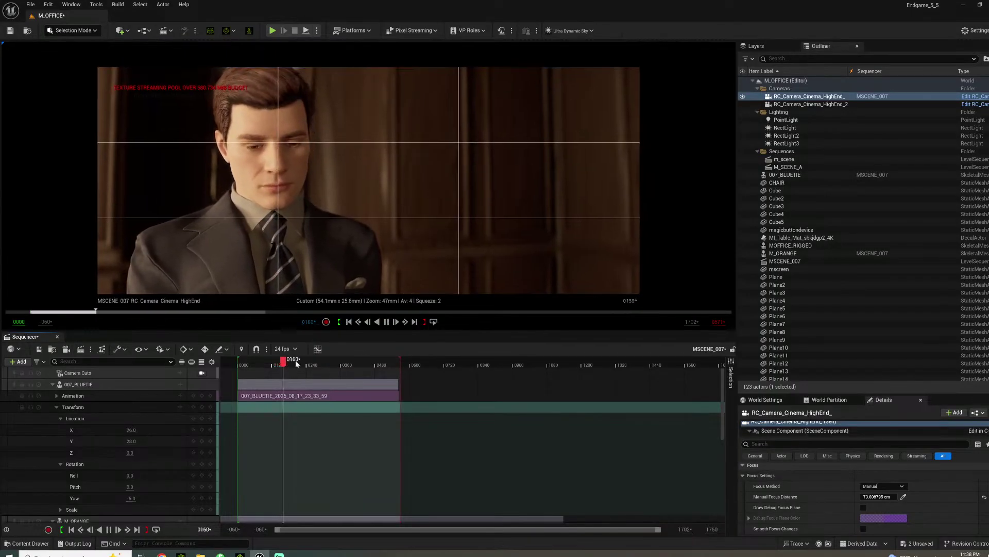
key(space)
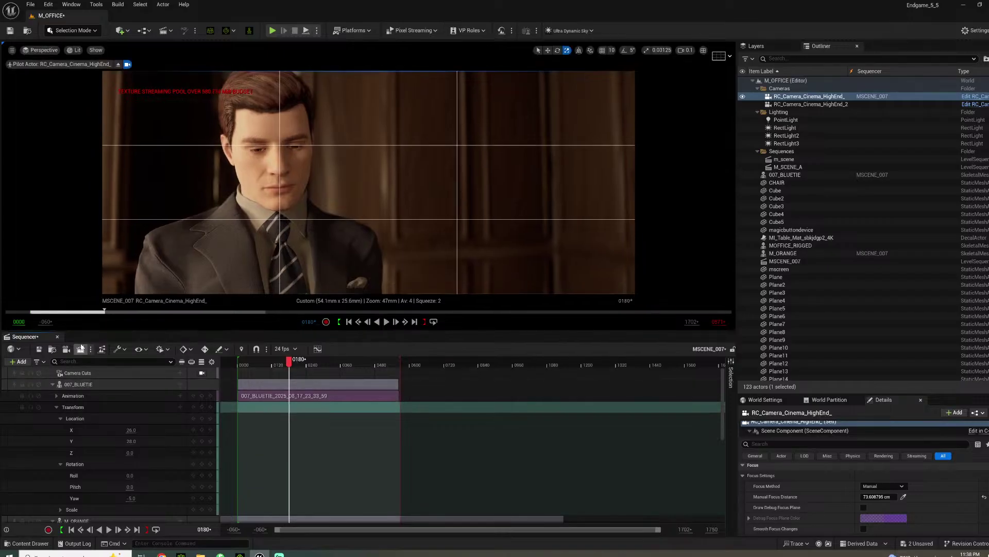
click(81, 349)
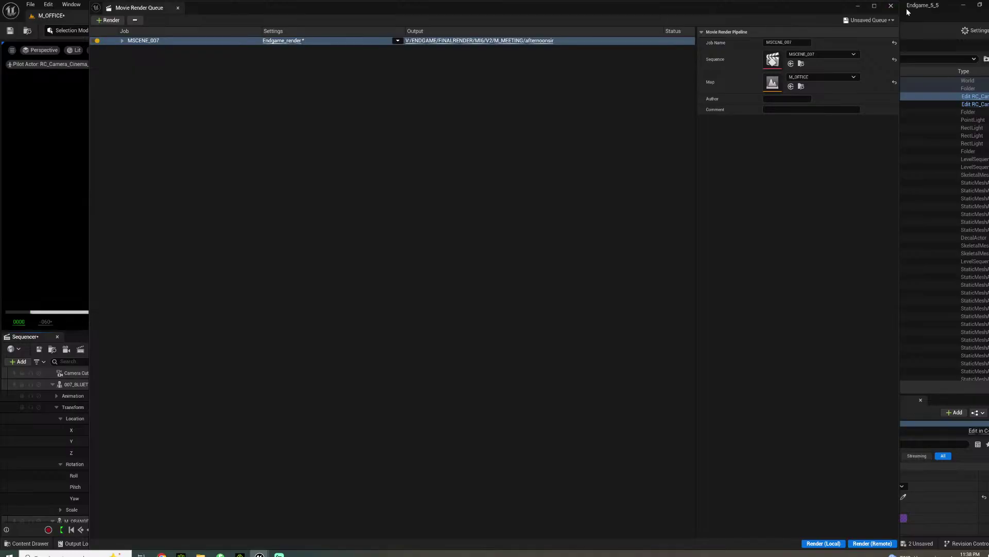
click(892, 6)
Try a pitch of -5 for 007_BLUETIE at frame 186, and undo it
mouse_move(287, 361)
mouse_down()
mouse_move(259, 361)
mouse_move(295, 362)
mouse_up()
scroll(155, 438, down, 1)
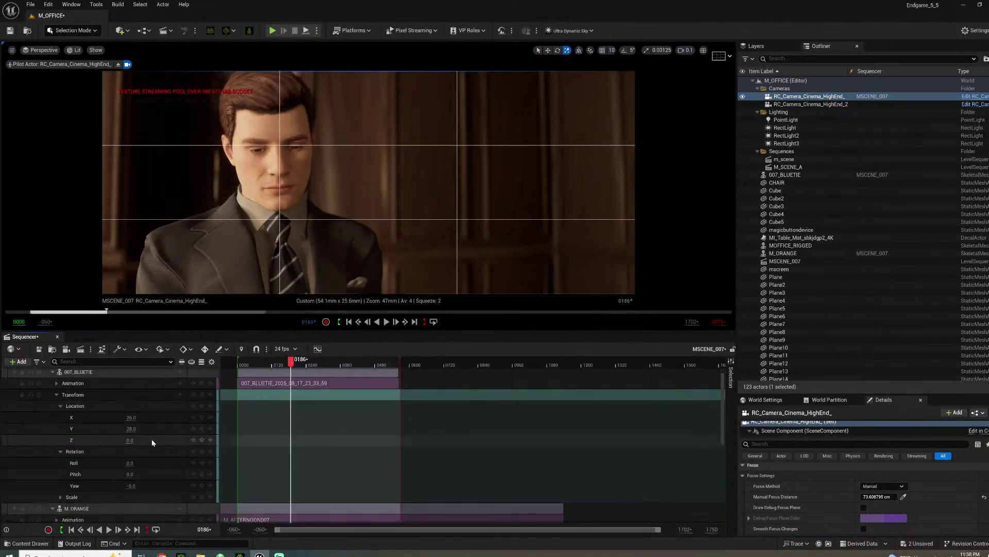
click(130, 474)
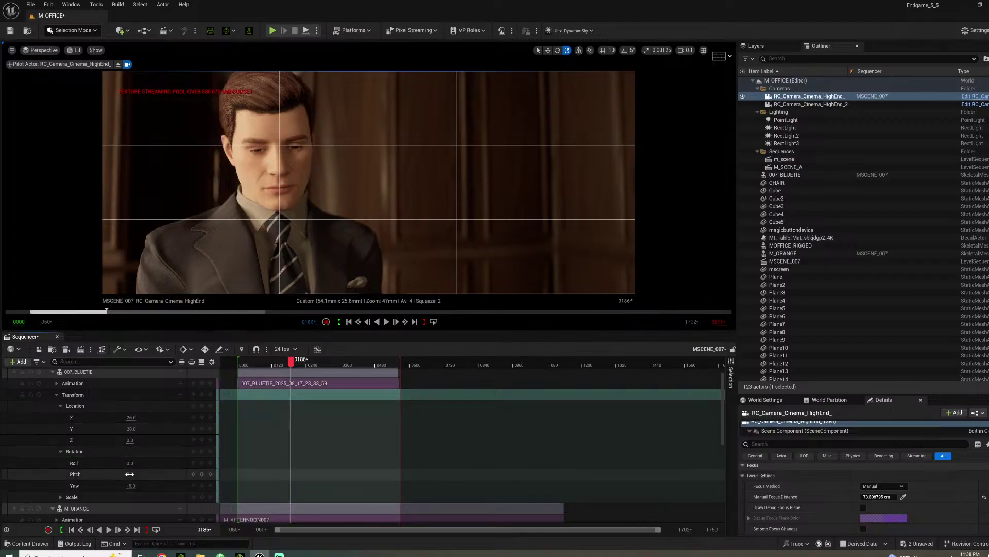
text(-5)
key(Return)
key(ctrl+z)
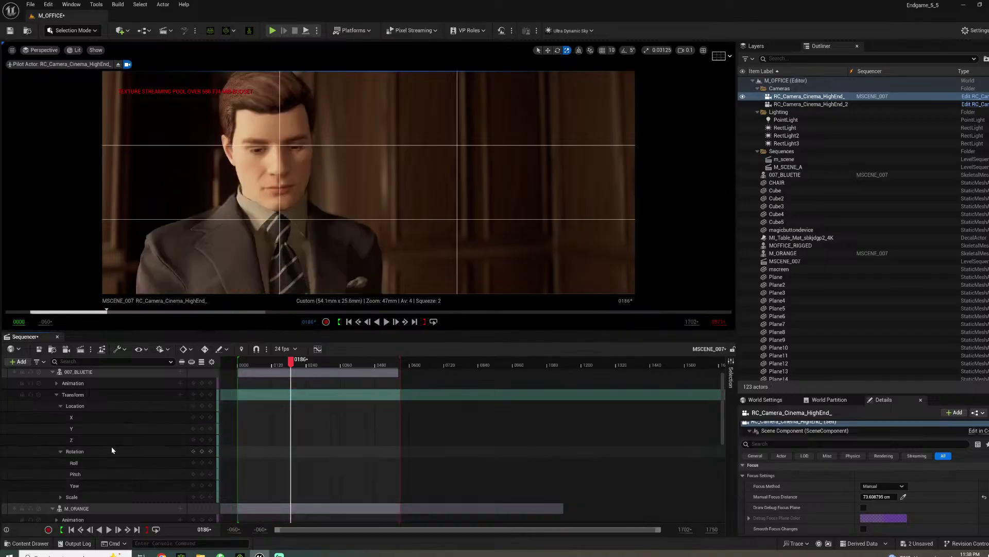
Set the close-up camera's pitch to 0 and raise its Z location to about 161
scroll(146, 452, down, 3)
scroll(147, 456, down, 6)
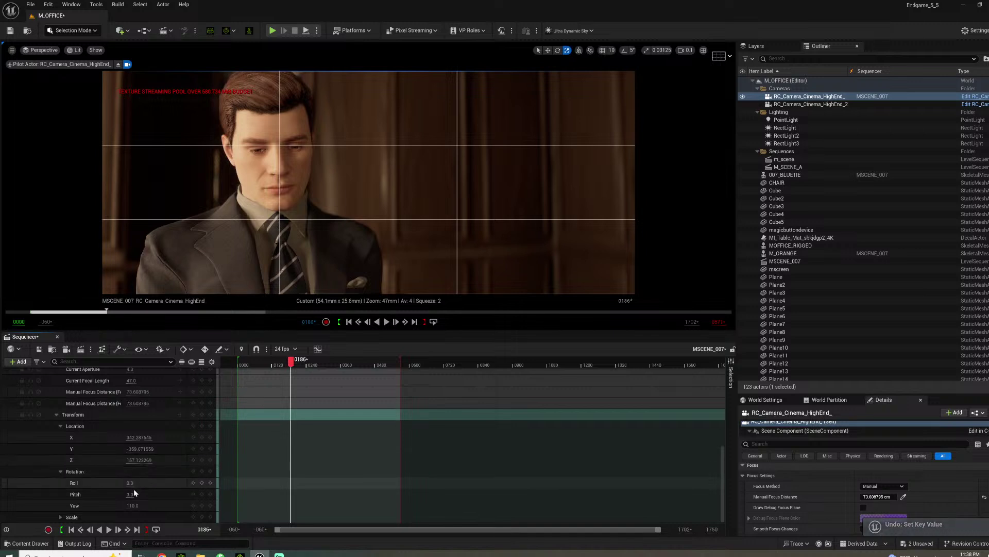
click(130, 493)
text(0)
key(Return)
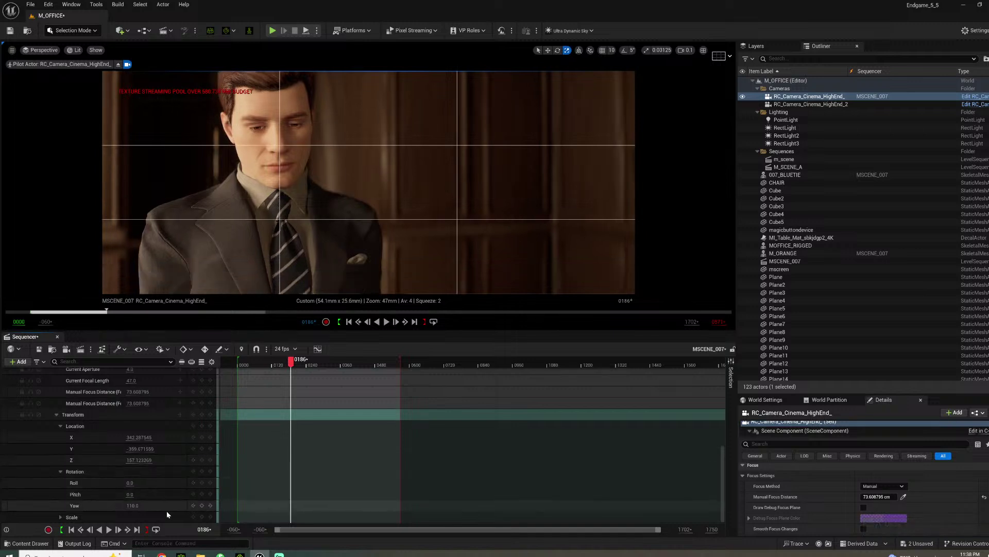
drag(135, 460, 145, 461)
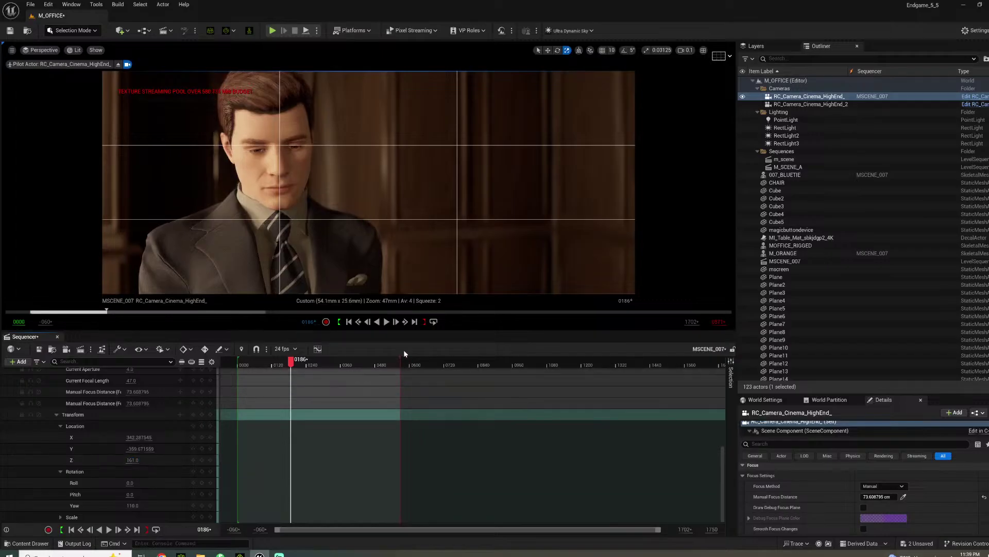
Check the levelled shot by scrubbing to frame 259 and playing from about frame 90 to frame 158
drag(294, 359, 316, 364)
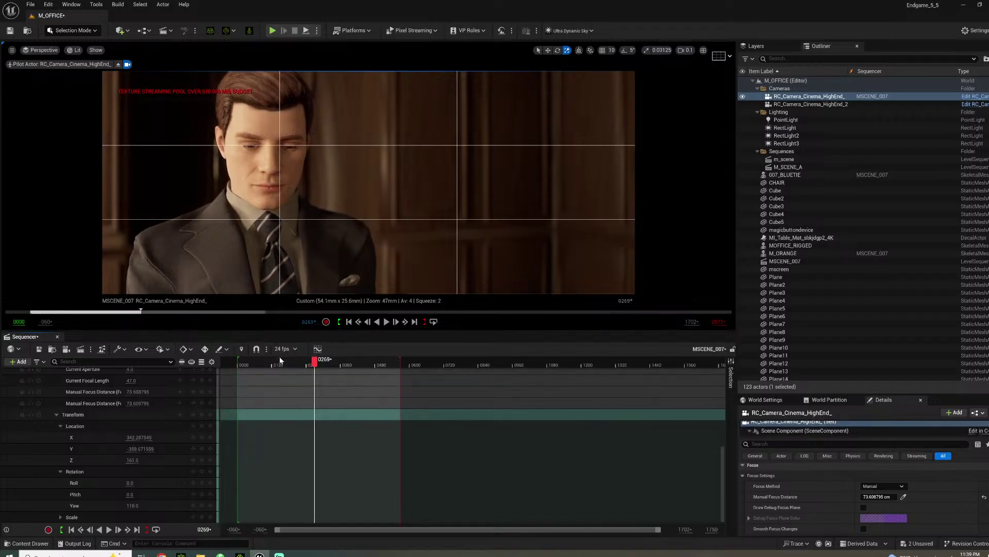
click(263, 364)
key(space)
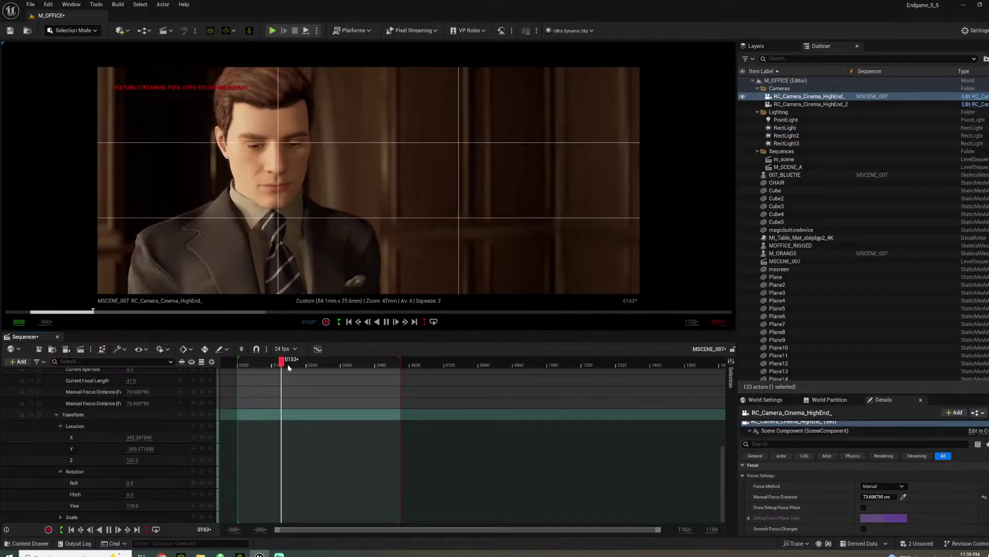
key(space)
Inspect the MSCENE_007 job in the Movie Render Queue, and close the queue
scroll(125, 407, up, 3)
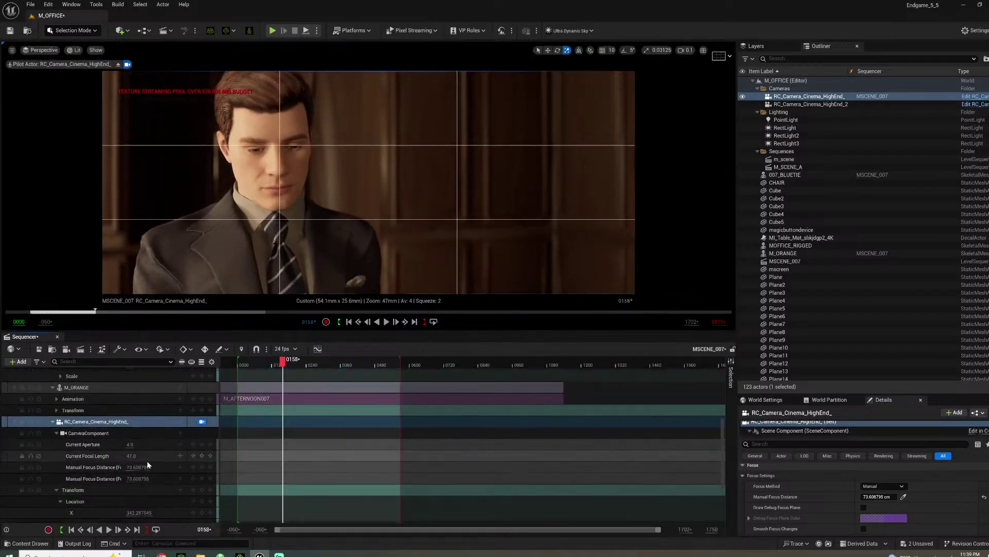
scroll(147, 460, up, 5)
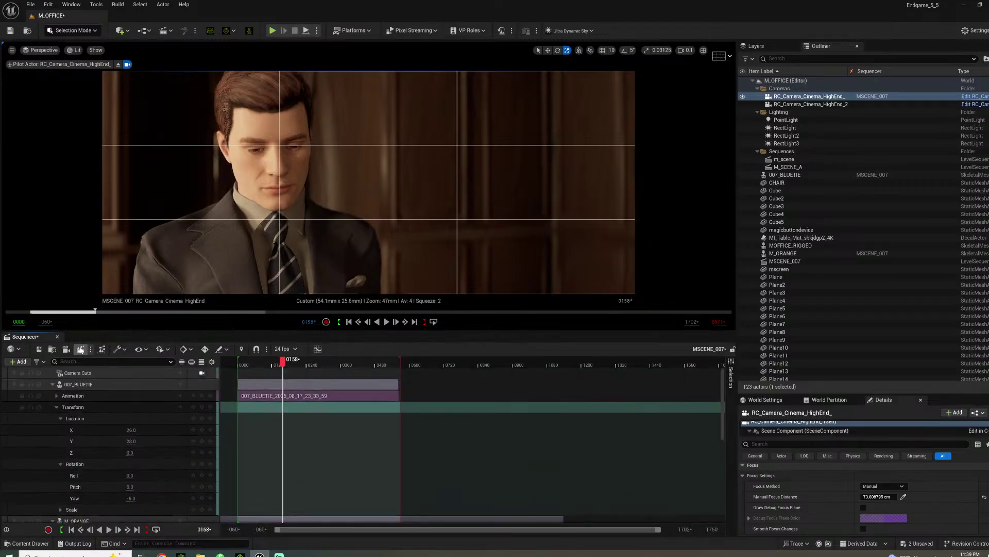
click(80, 349)
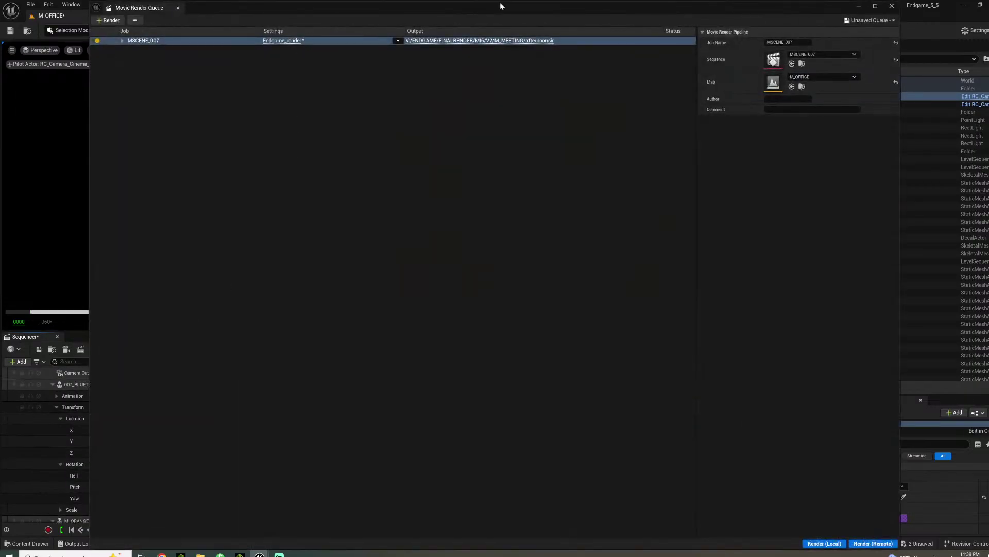
drag(499, 6, 516, 66)
click(902, 65)
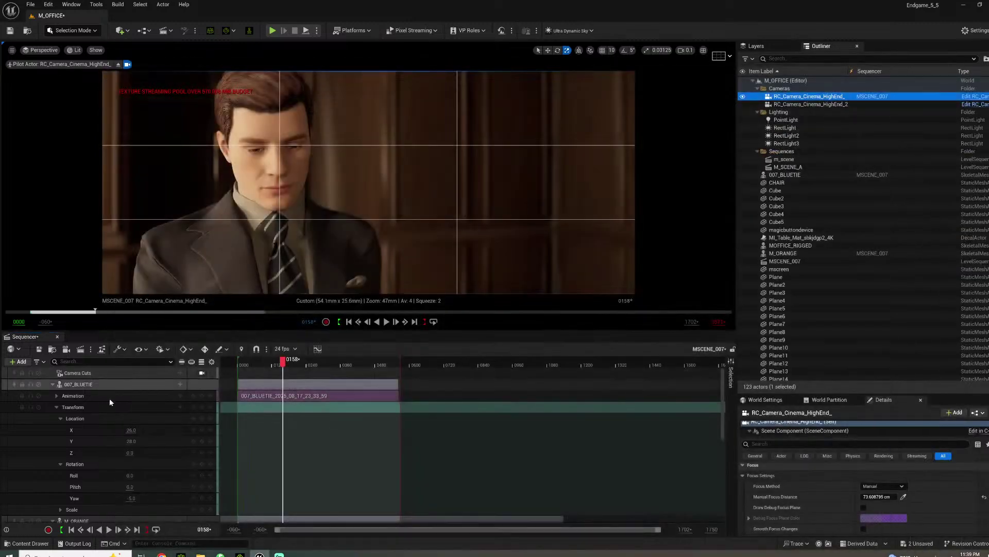
Check 007_BLUETIE's yaw of -5, and play the shot from frame 158 to frame 243
mouse_move(130, 498)
mouse_down()
mouse_move(150, 498)
mouse_move(124, 498)
mouse_move(132, 498)
mouse_up()
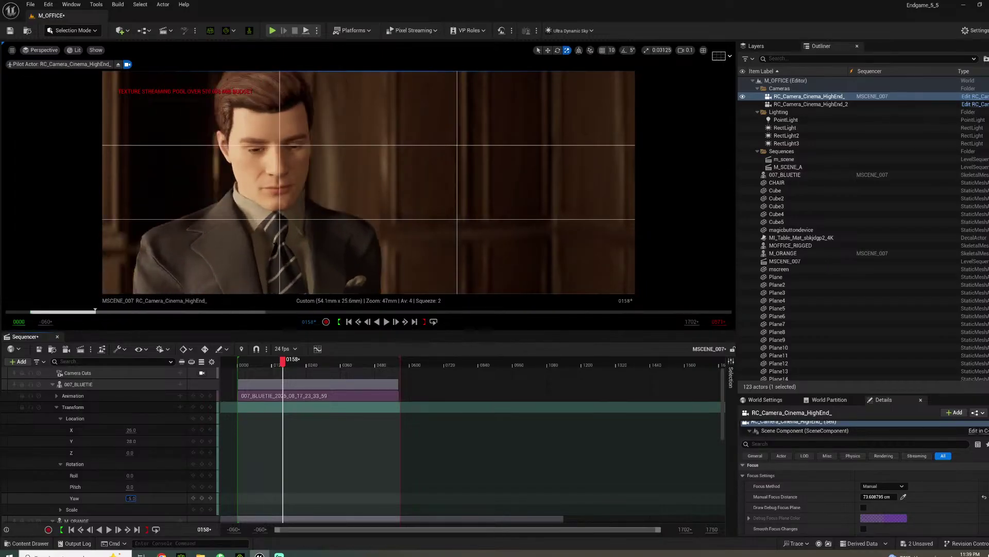
key(space)
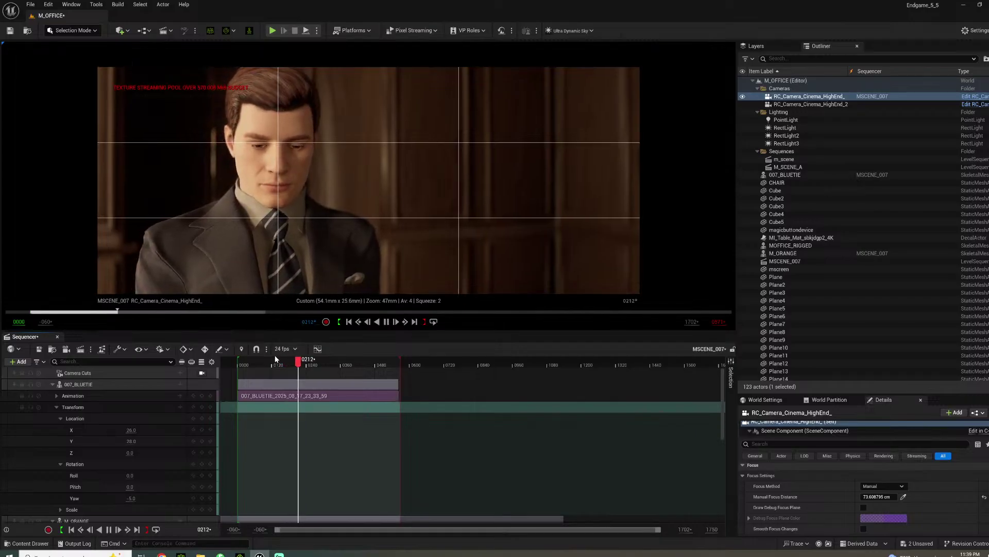
key(space)
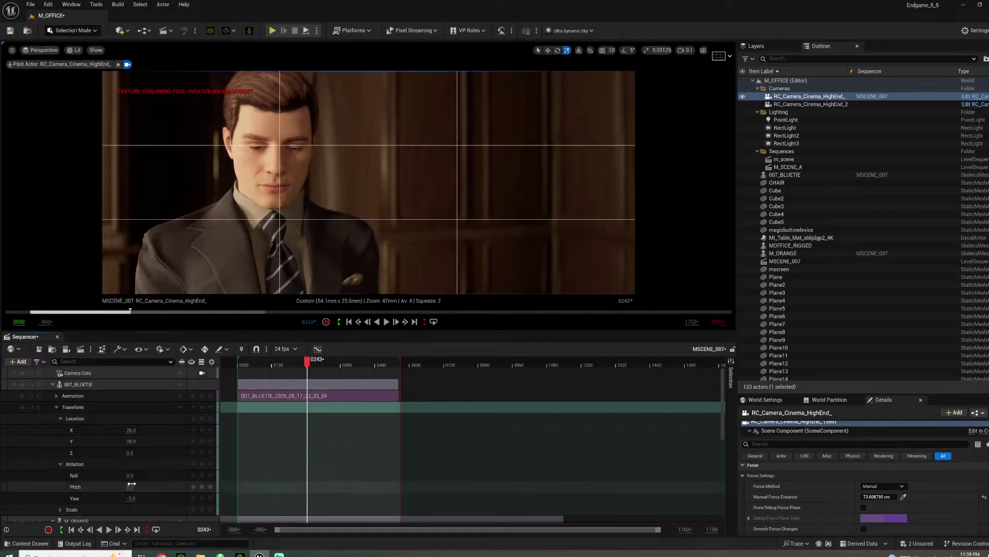
Raise the close-up camera to a Z location of 167 and tilt it down to a pitch of about -5
scroll(142, 490, down, 2)
scroll(142, 490, down, 5)
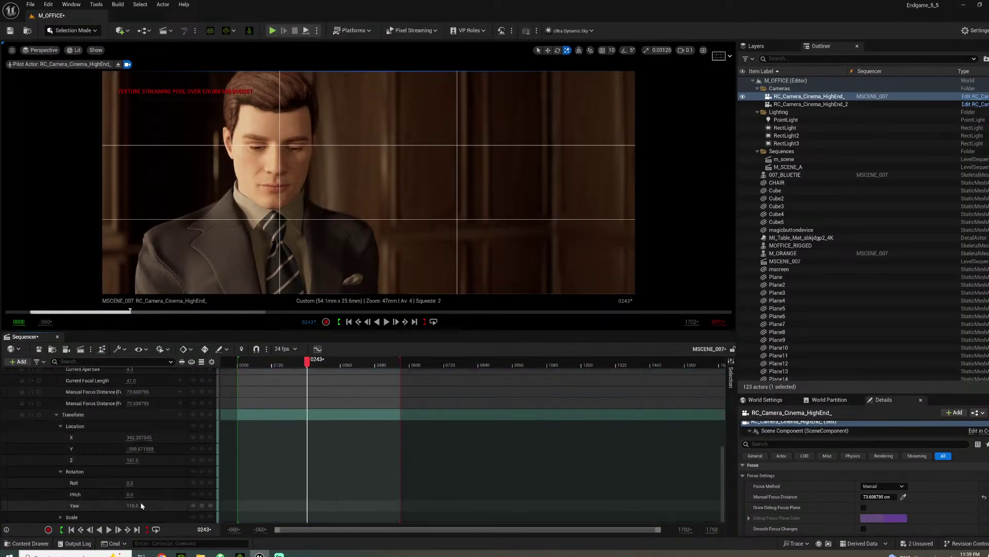
drag(130, 495, 118, 494)
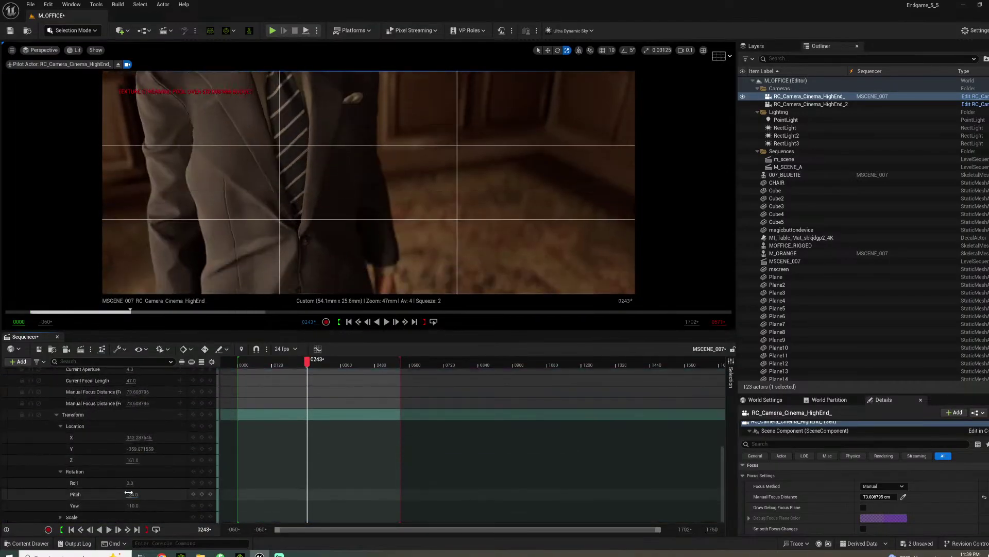
drag(135, 460, 155, 460)
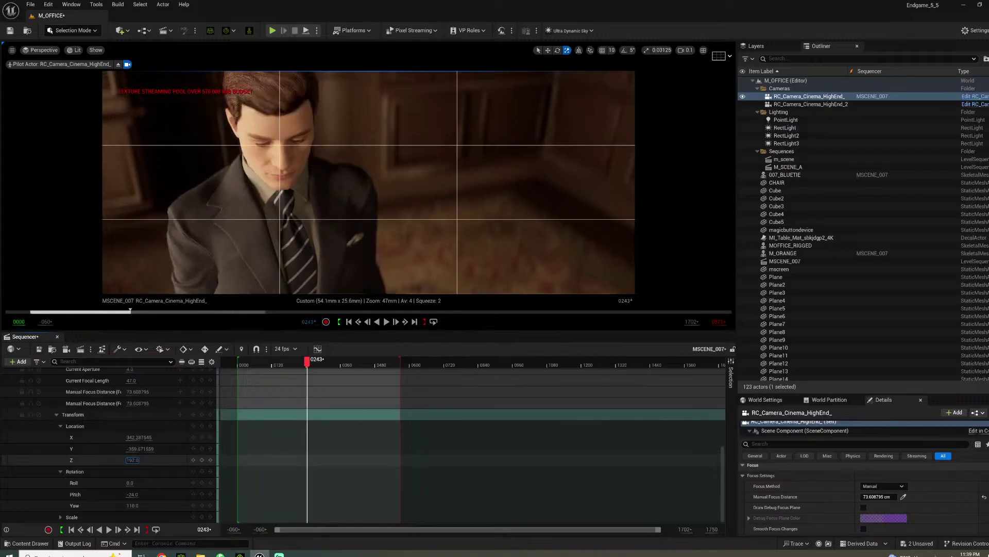
mouse_move(132, 494)
mouse_down()
mouse_move(107, 495)
mouse_move(142, 494)
mouse_up()
drag(133, 460, 123, 460)
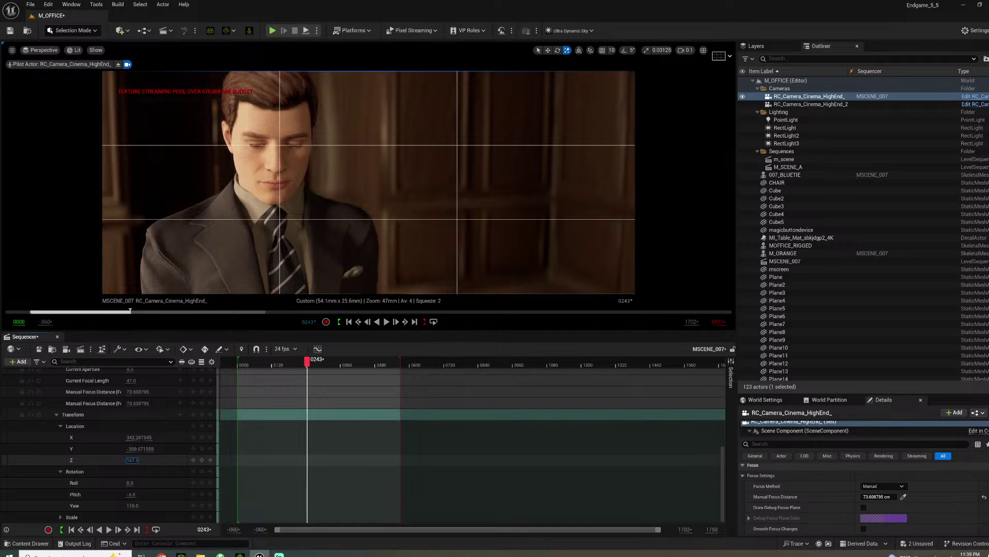
Review the high-angle framing by playing the sequence from about frame 140 to frame 243
click(278, 365)
key(space)
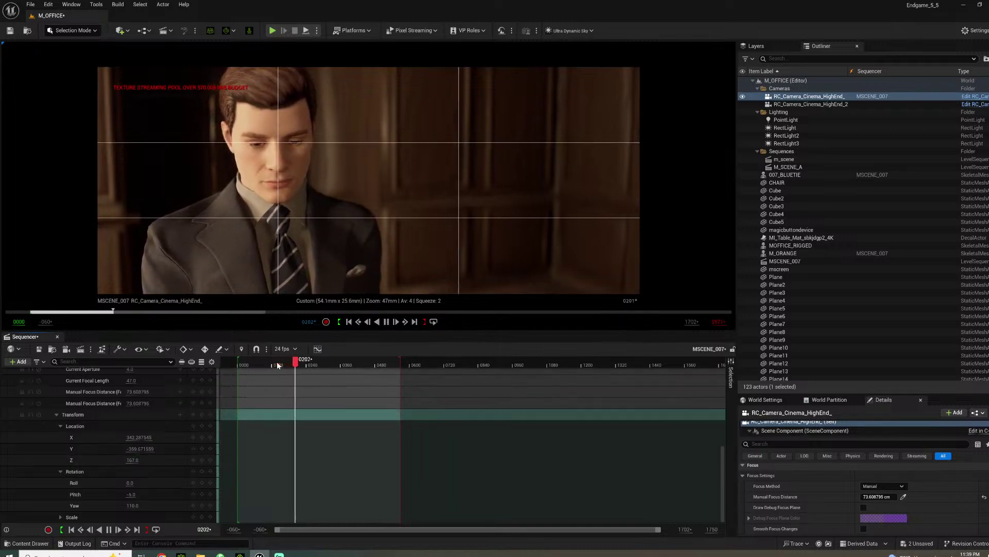
key(space)
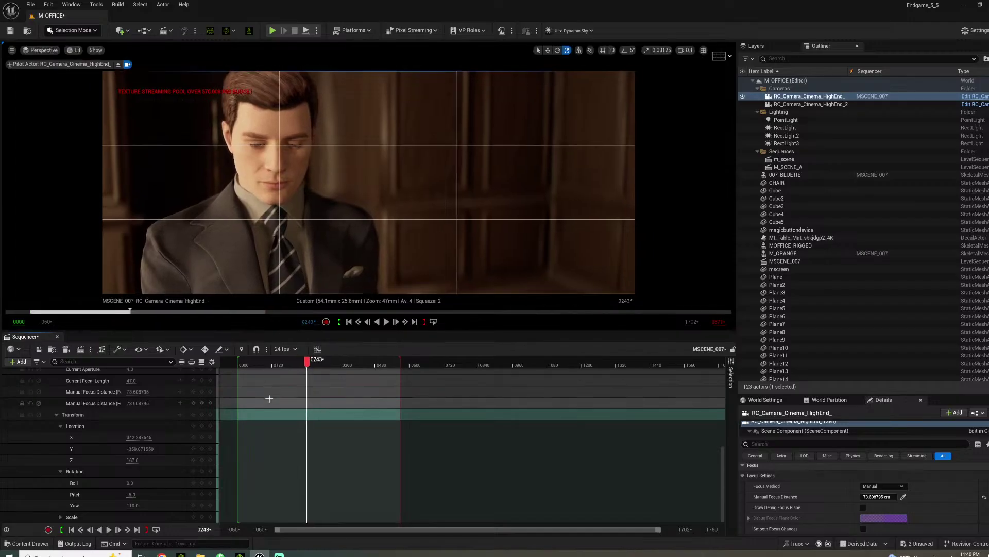
Disable the viewport's composition grid overlay, and review the clean shot by playing past frame 357 and scrubbing back to frame 187
click(716, 56)
click(731, 93)
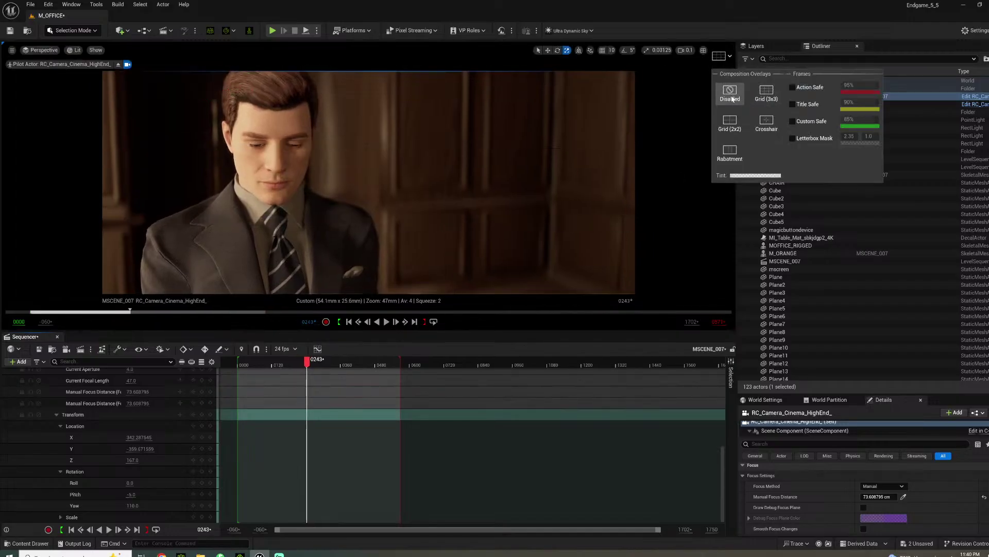
mouse_move(307, 359)
mouse_down()
mouse_move(364, 360)
mouse_move(301, 361)
mouse_move(324, 362)
mouse_up()
key(space)
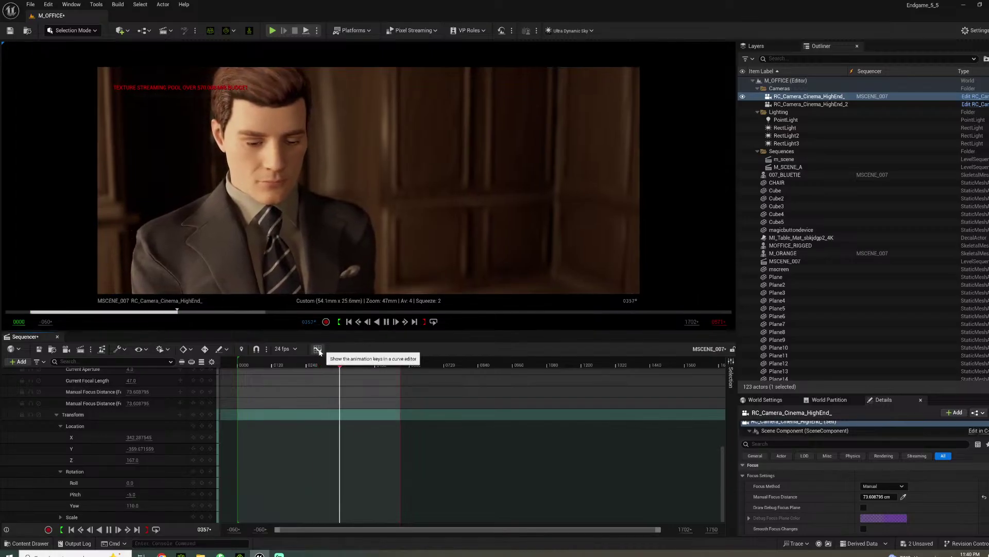
key(space)
drag(312, 364, 291, 362)
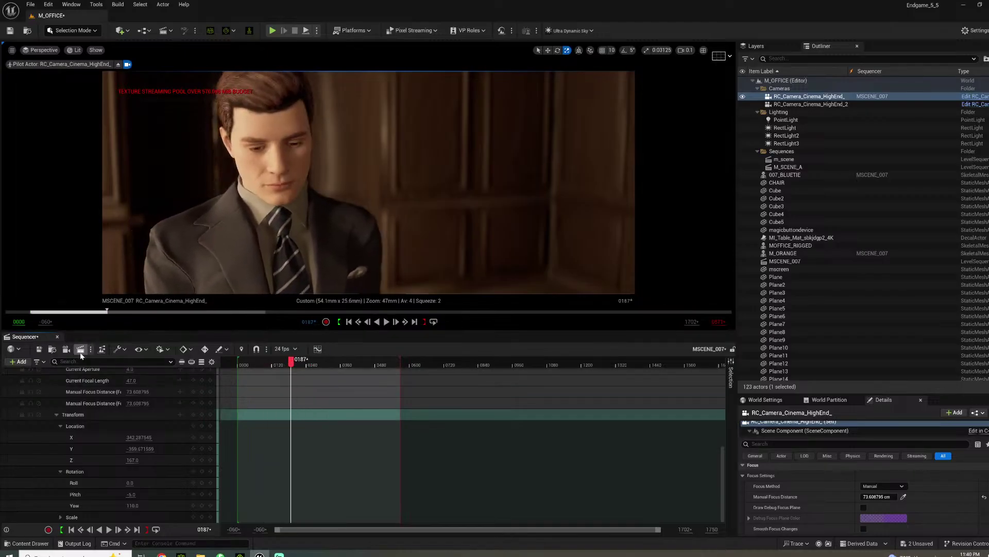
Set the MSCENE_007 render job's output directory to a new folder named bondlookdownhighangle inside M_MEETING
click(81, 350)
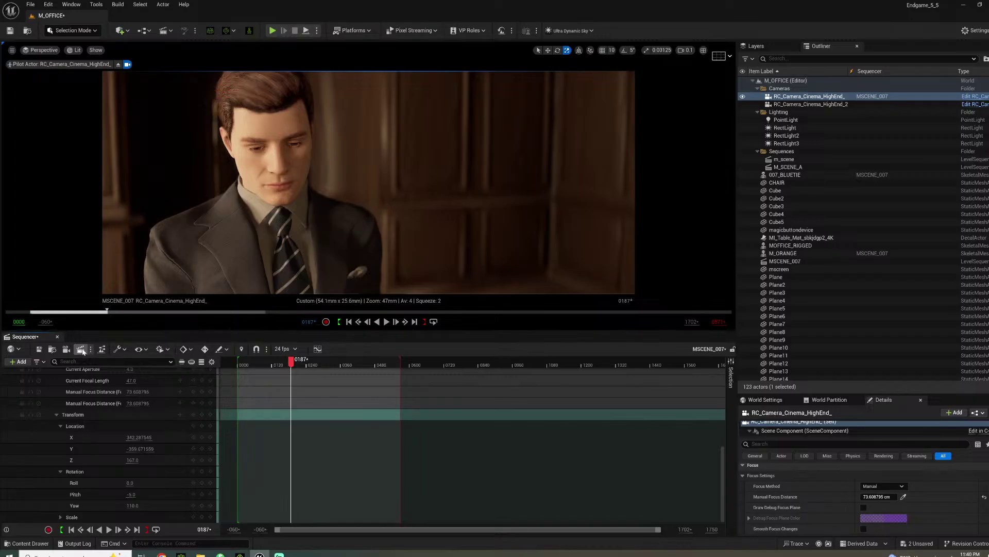
click(301, 101)
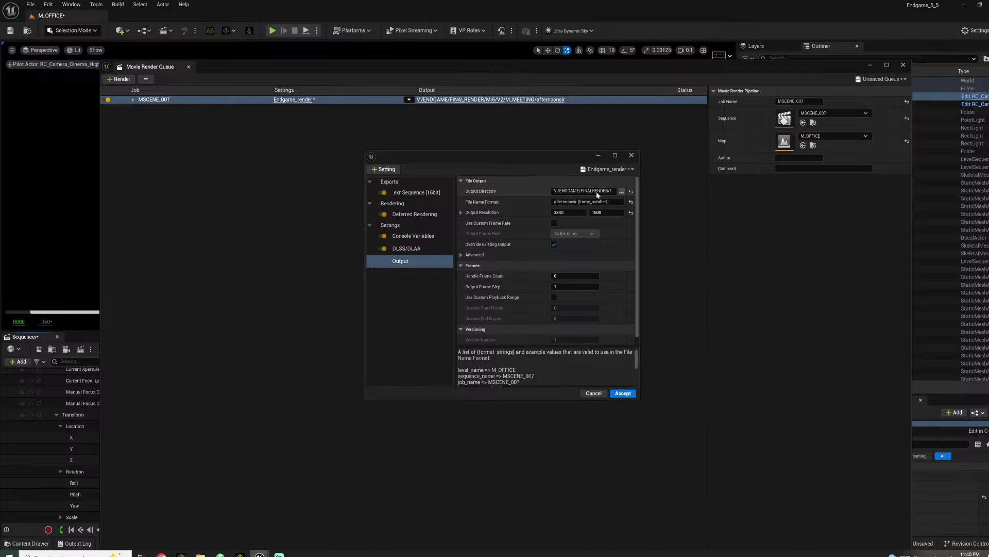
click(621, 191)
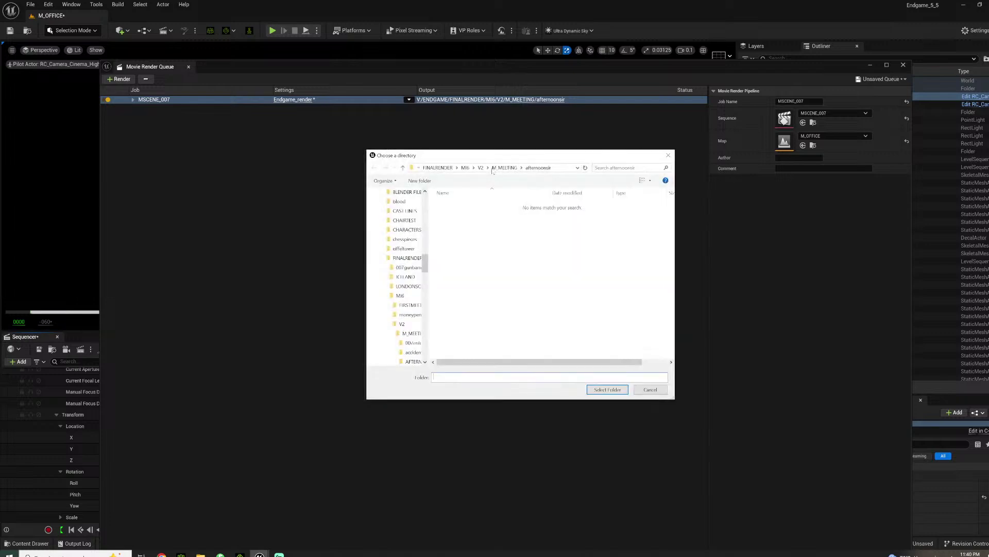
click(420, 182)
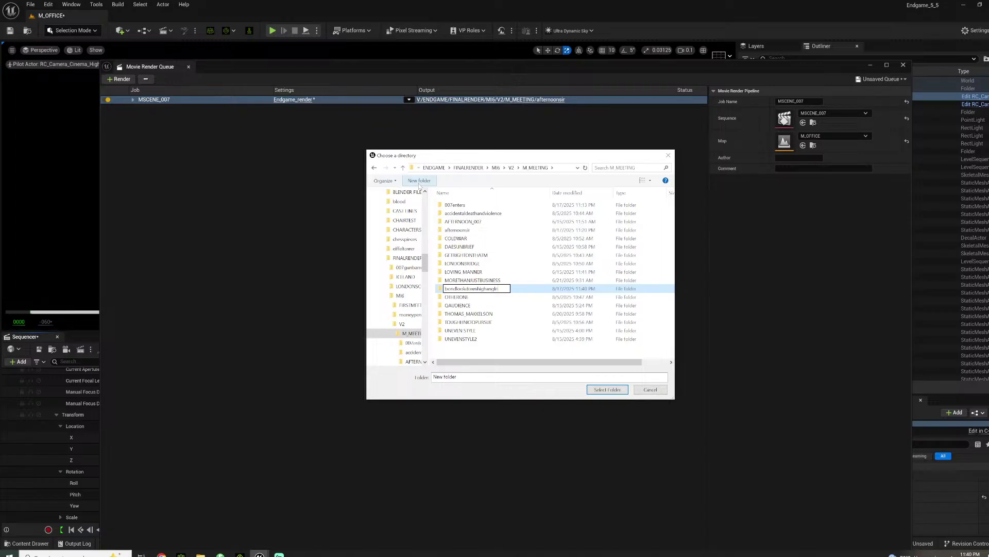
key(Return)
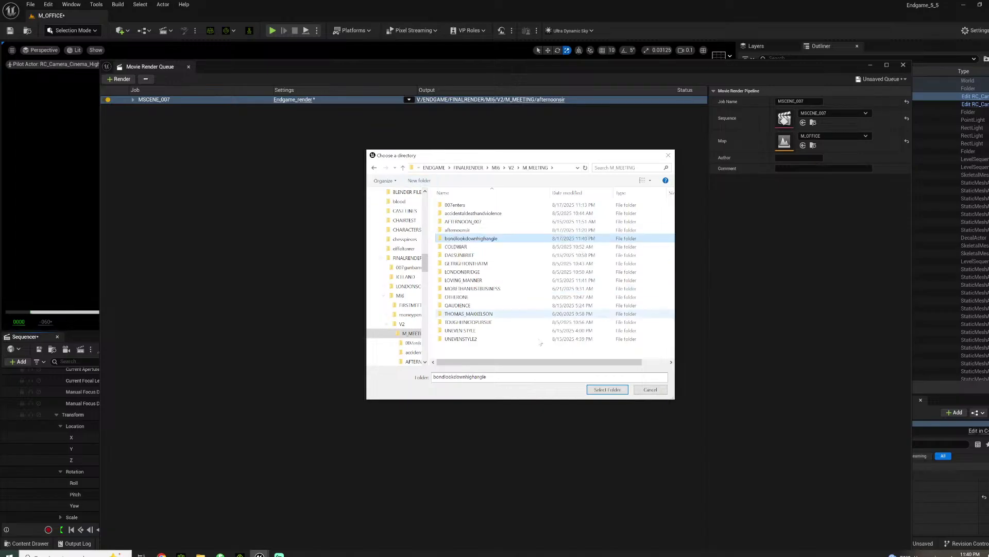
click(606, 389)
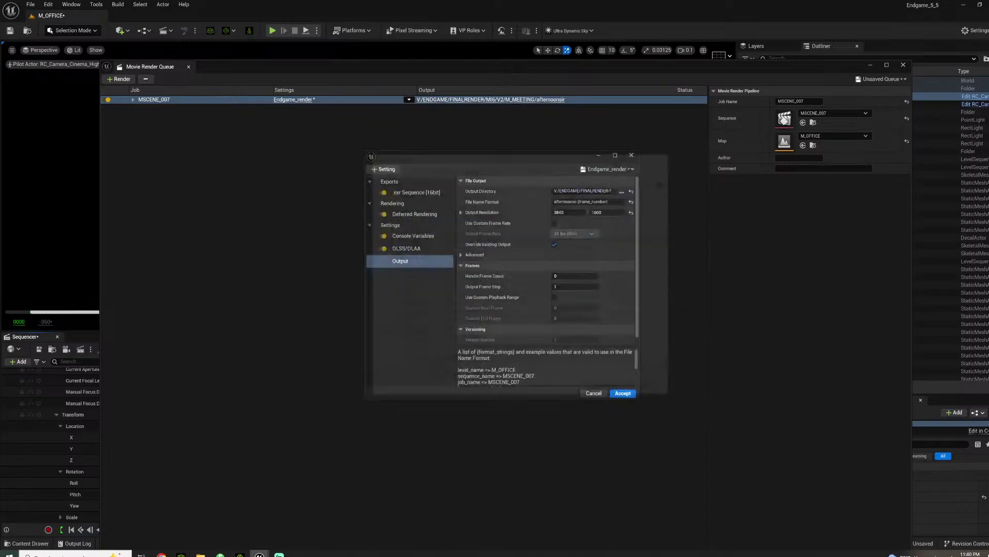
Replace the afternoonsir prefix in the output file name format with bondlookdownhighang, keeping the frame number token
double_click(569, 201)
text(bondlookdownhighang)
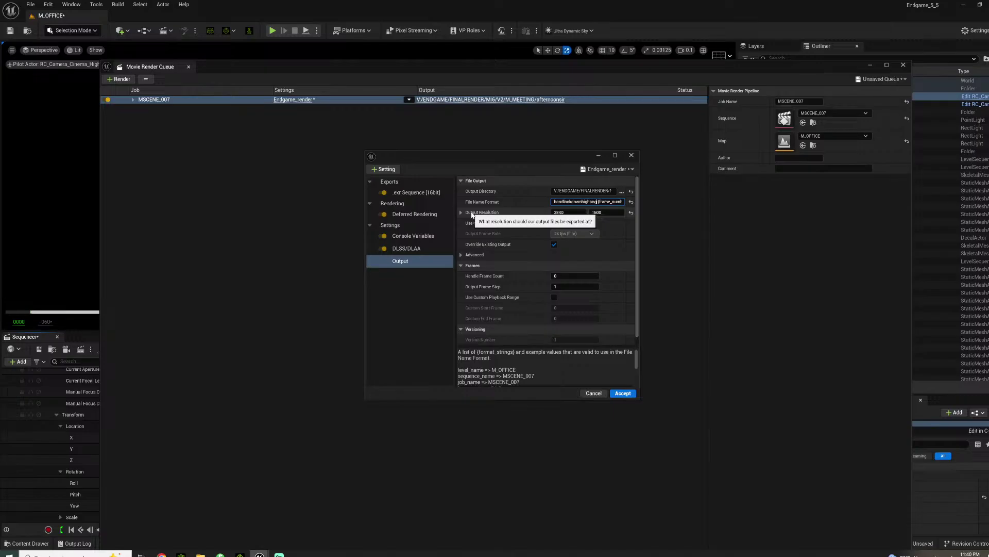
Complete the output file name as bondlookdownhighangle, accept the render settings and save all files
text(le)
key(Return)
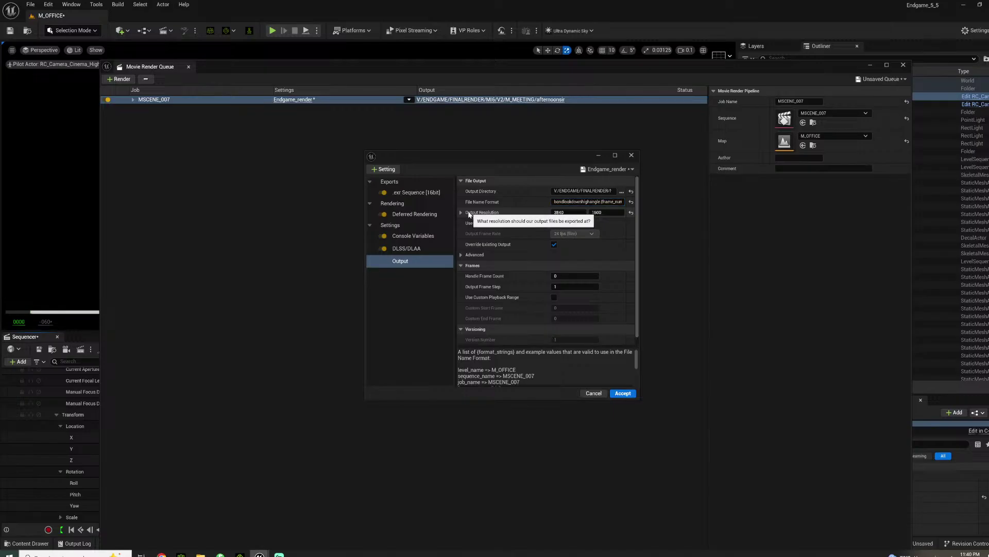
click(630, 392)
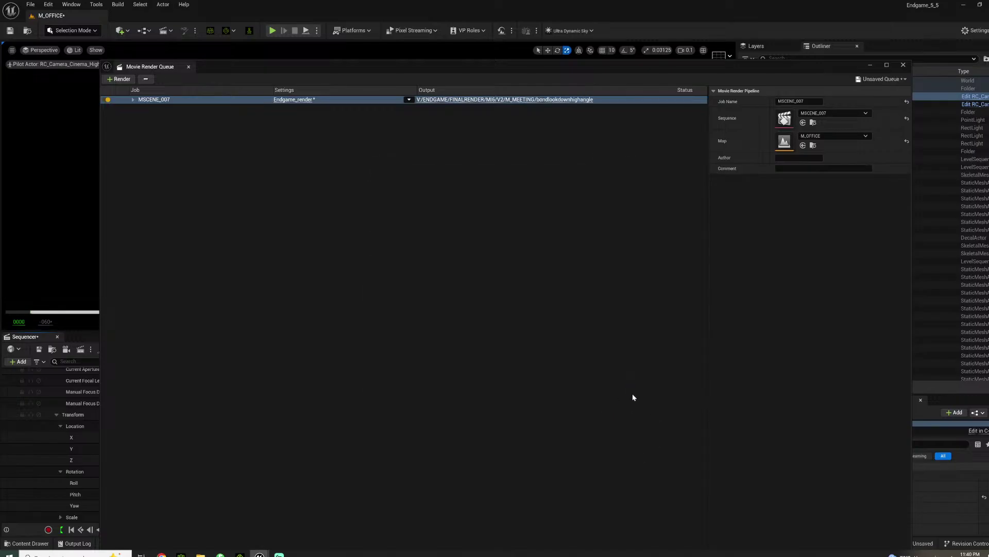
click(30, 4)
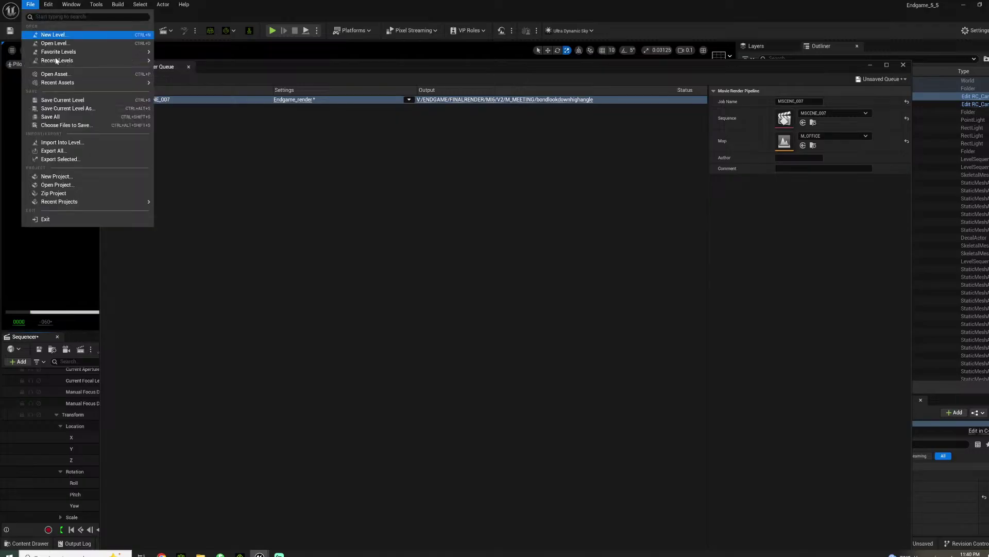
click(54, 118)
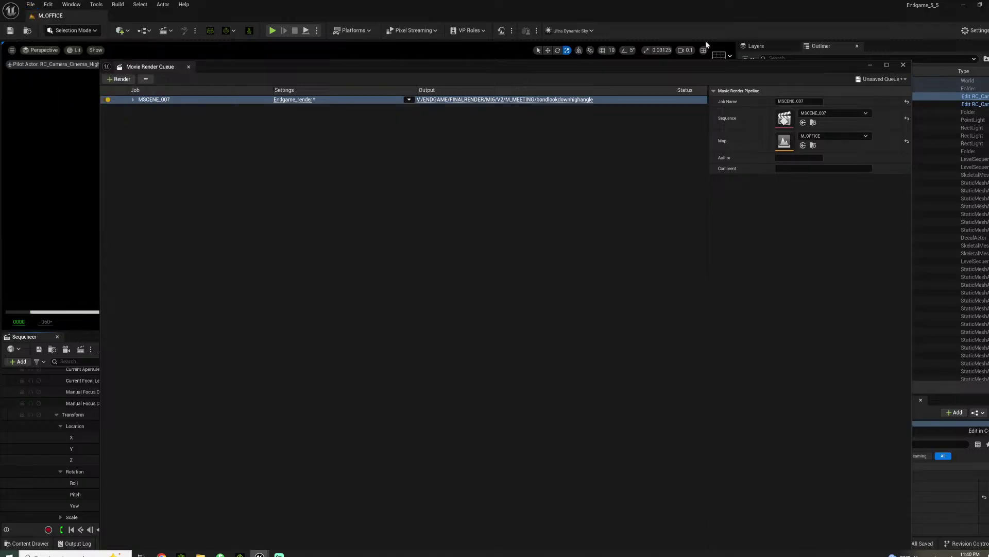
Try rendering the MSCENE_007 job locally from the maximized render queue window
drag(677, 75, 618, 30)
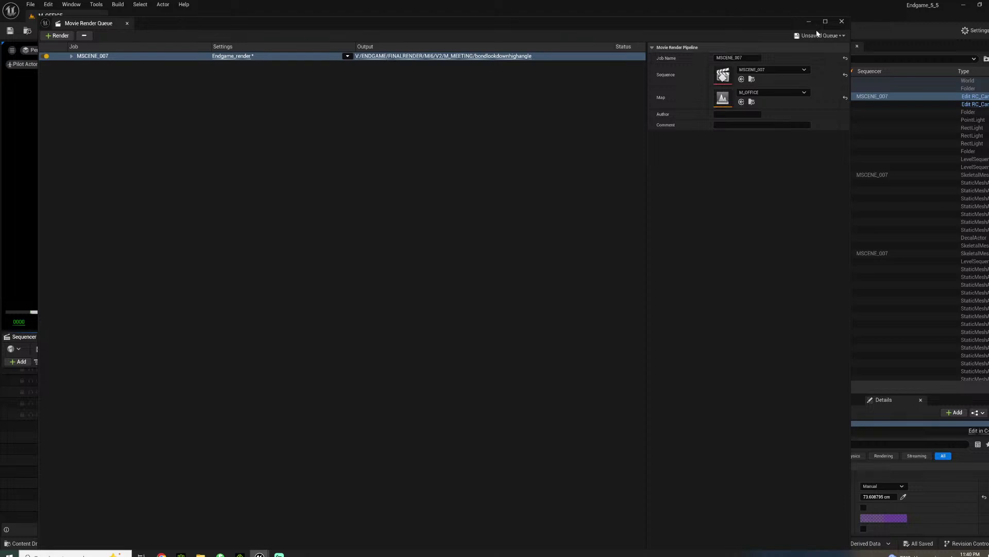
click(825, 21)
click(929, 544)
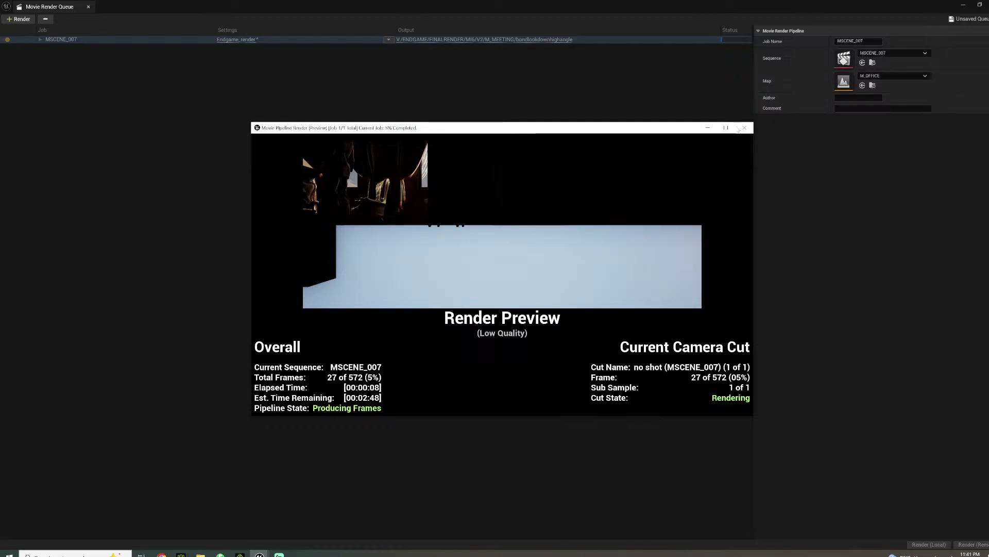
key(Escape)
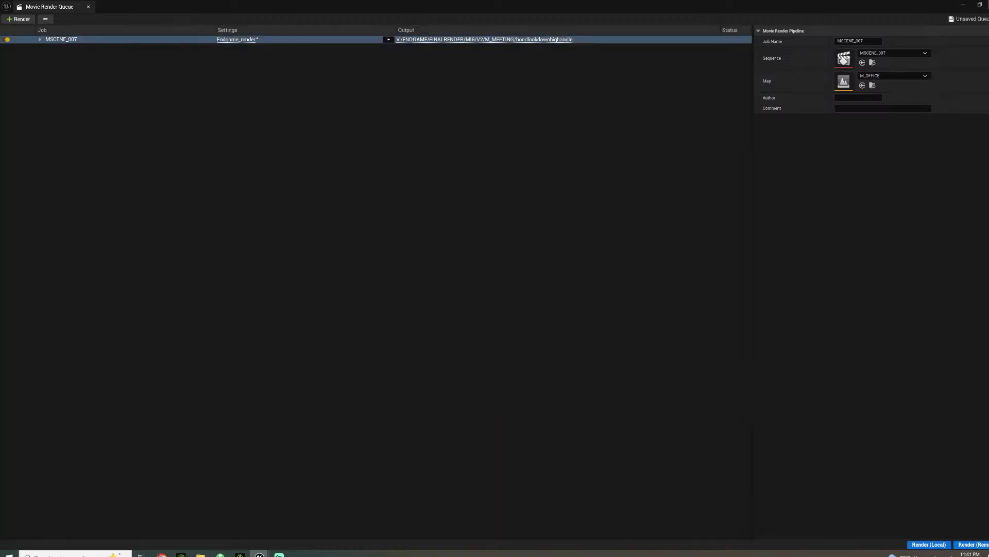
Bind RC_Camera_Cinema_HighEnd_ to the Camera Cuts track and extend its section's start back to about frame -27
click(972, 6)
scroll(196, 413, up, 2)
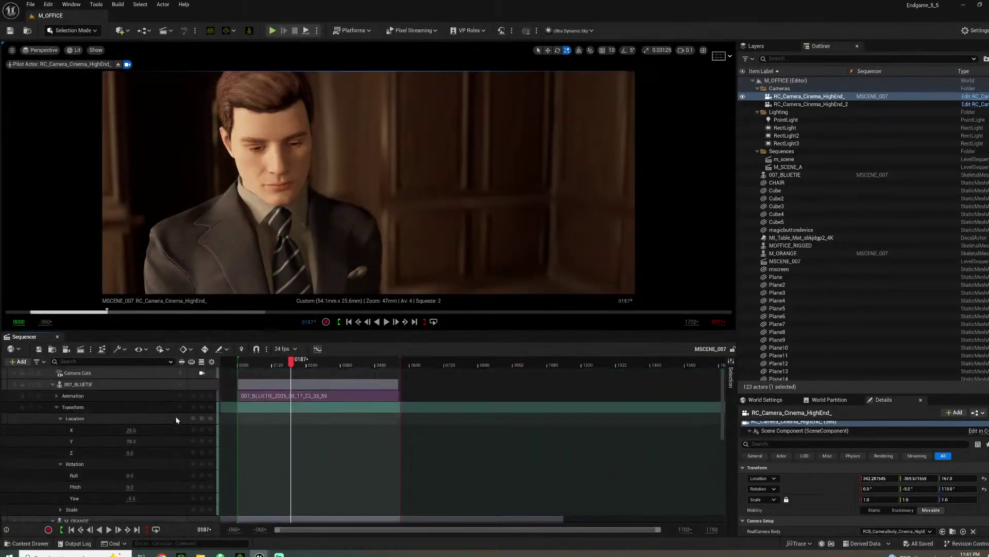
click(180, 373)
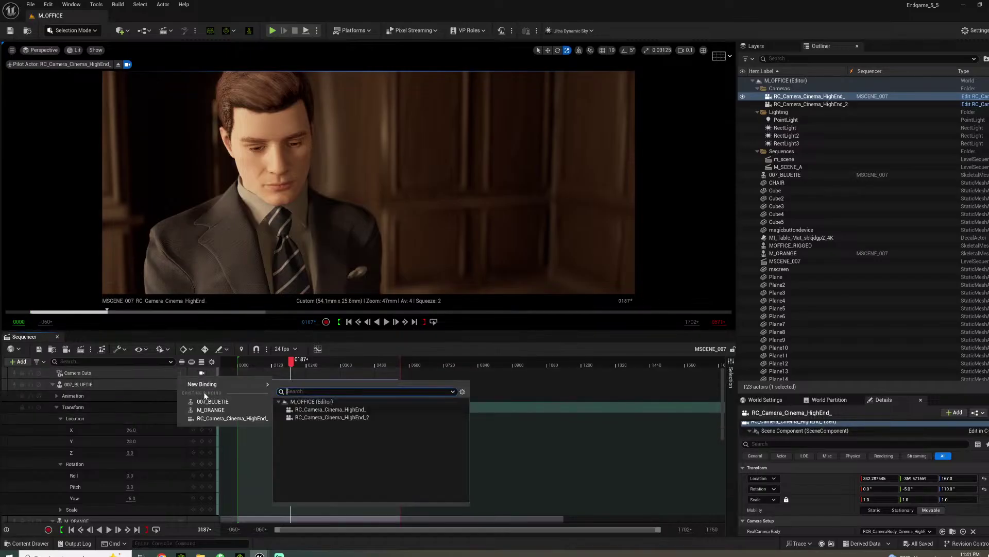
click(330, 409)
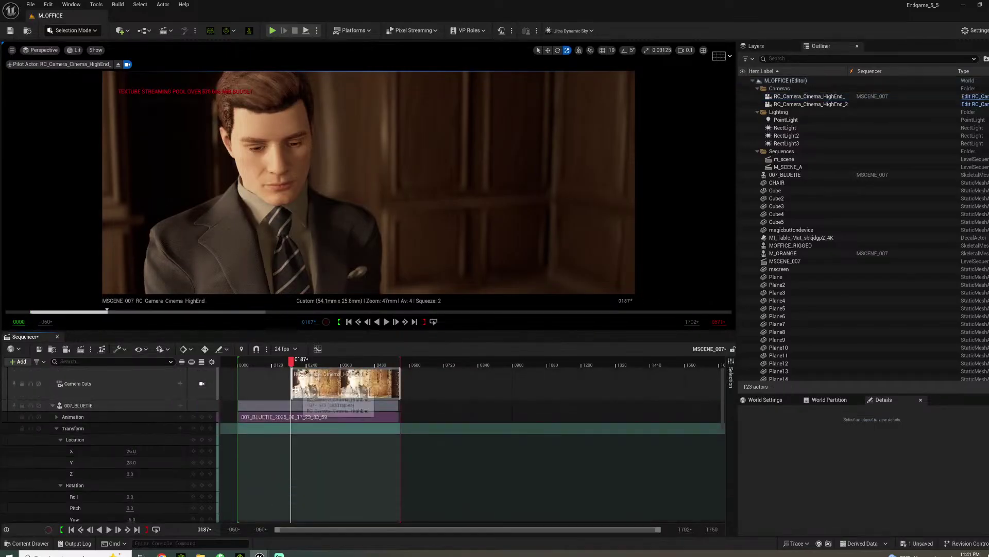
drag(291, 390, 232, 388)
Play the sequence from its start and lock the viewport to the camera cuts
click(239, 363)
key(space)
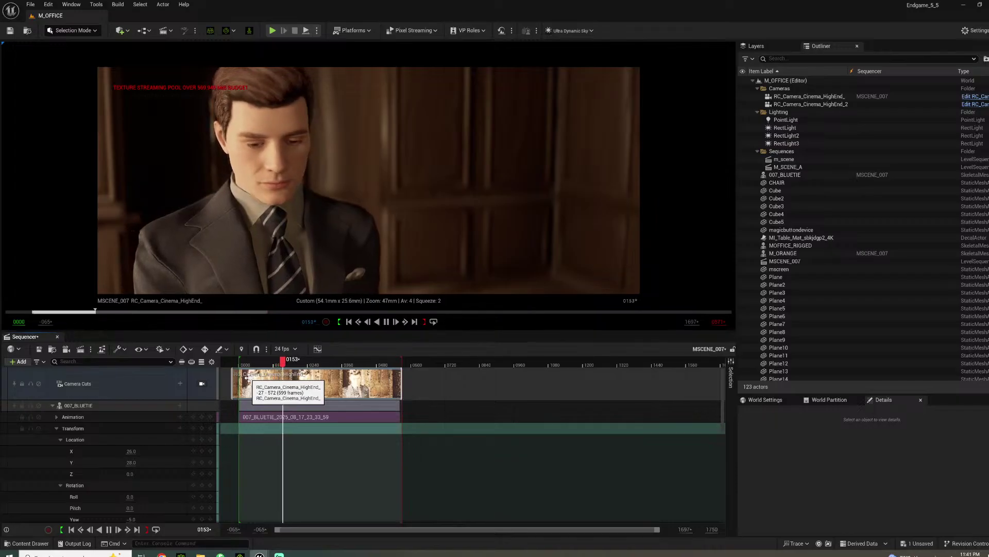
key(space)
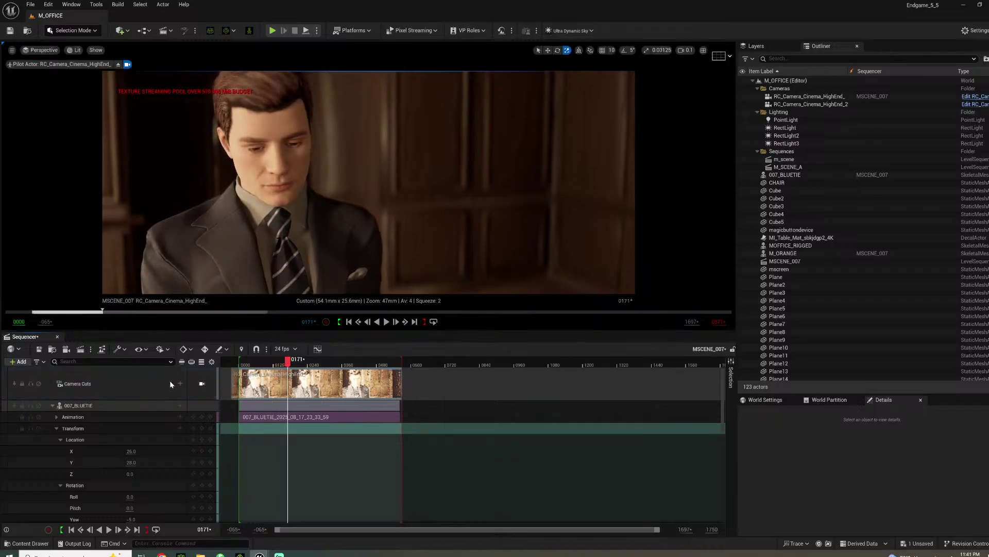
click(201, 384)
key(space)
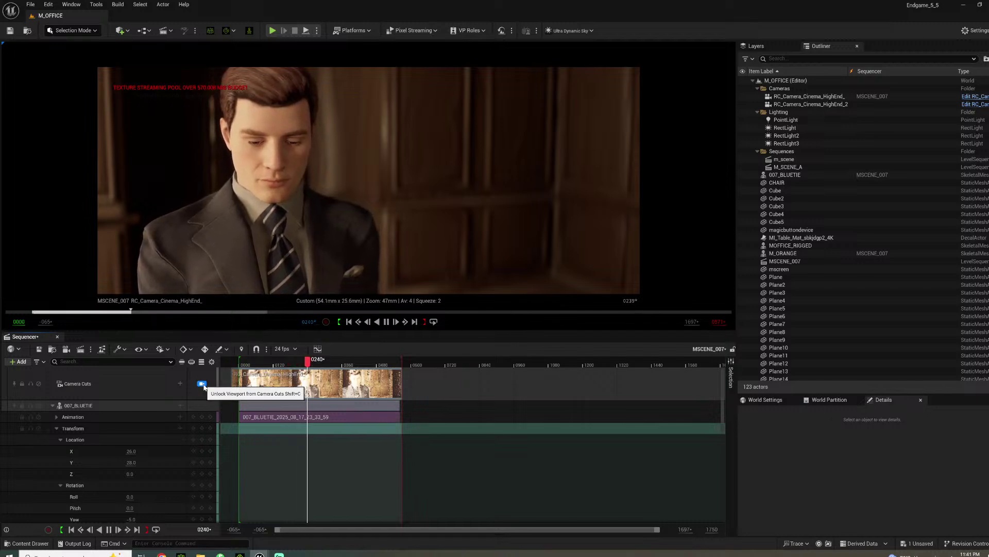
key(space)
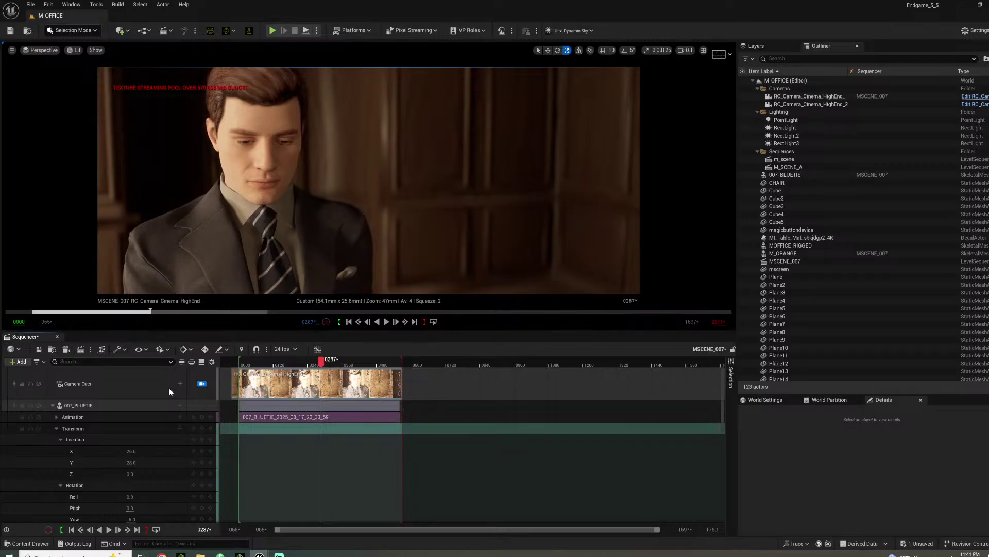
click(139, 383)
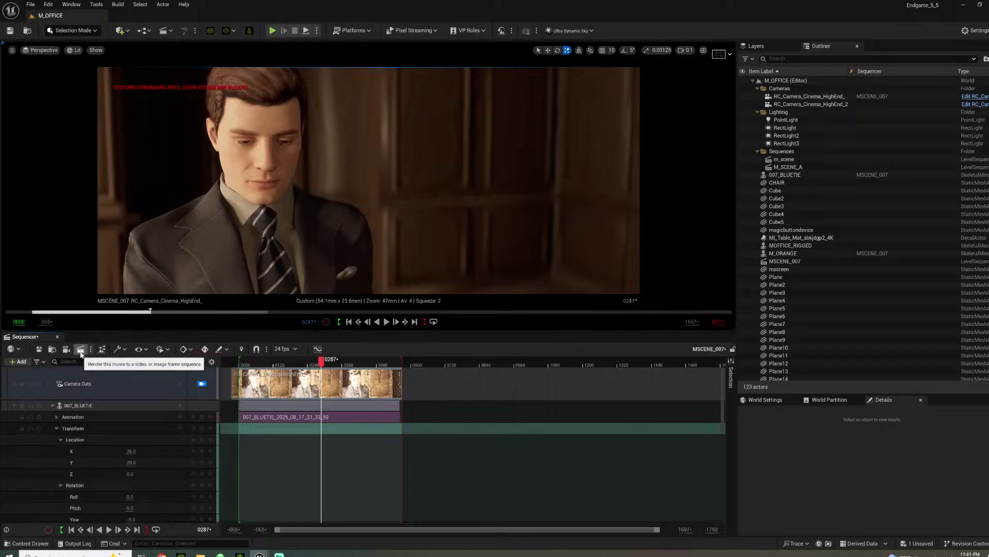
Render the MSCENE_007 job locally through the camera cut and stop it once most of the frames are produced
click(81, 349)
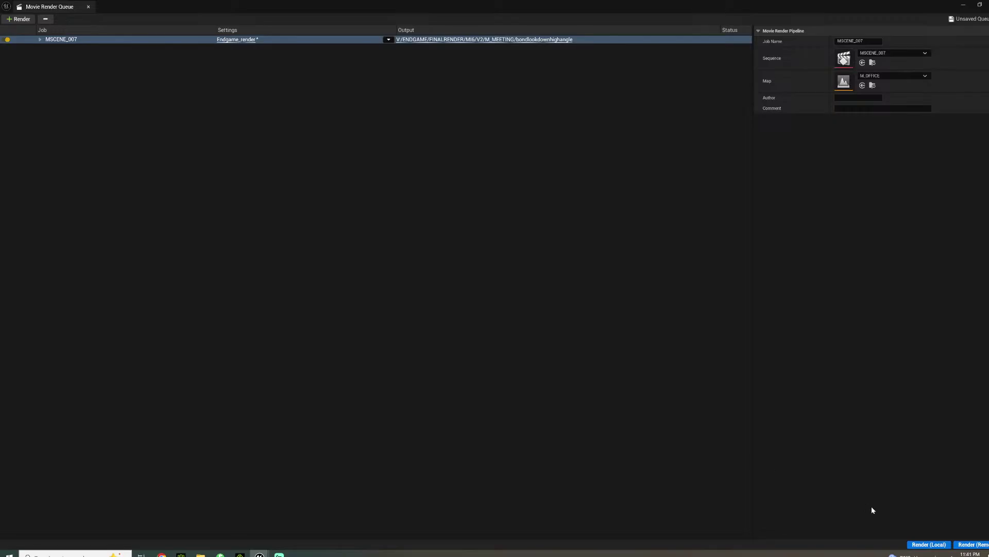
click(931, 544)
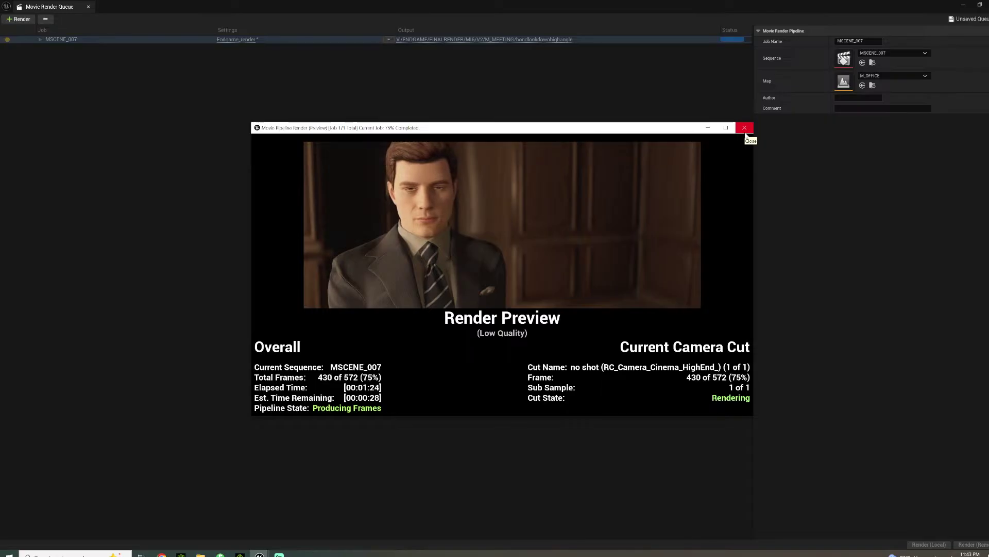
click(746, 133)
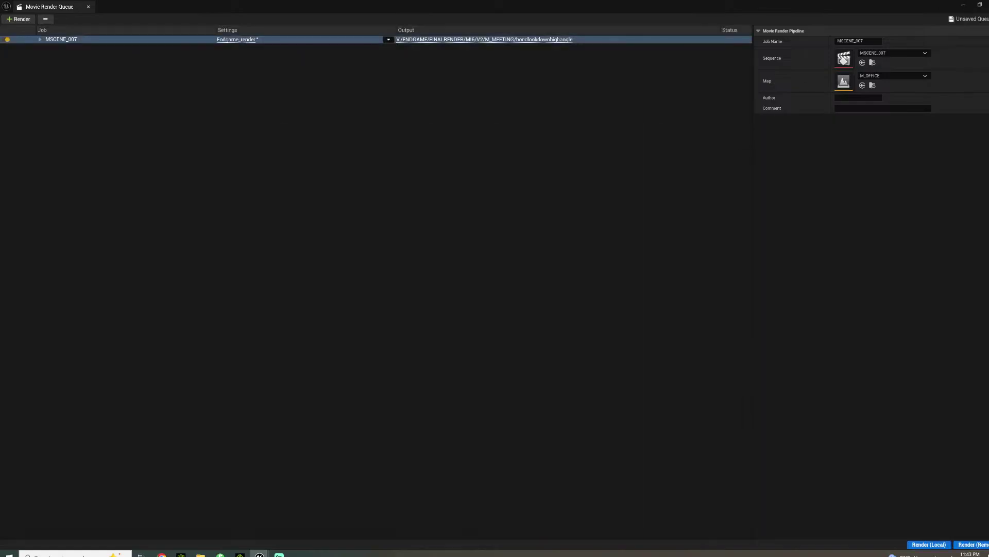
Move RC_Camera_Cinema_HighEnd_ to a low position at about X 354, Y -413, Z 93 and tilt it up to pitch 23
key(alt+Tab)
scroll(150, 456, down, 5)
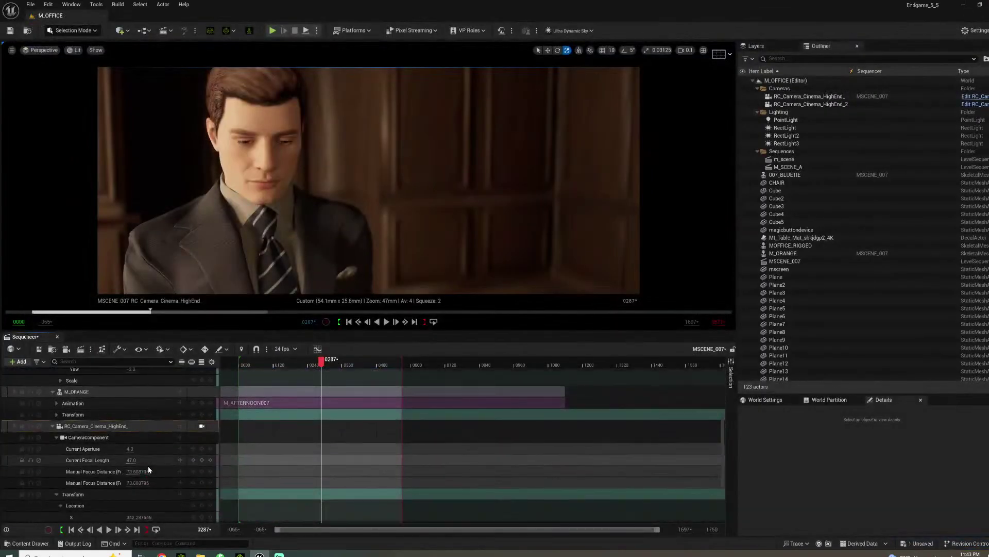
scroll(148, 466, down, 3)
click(132, 493)
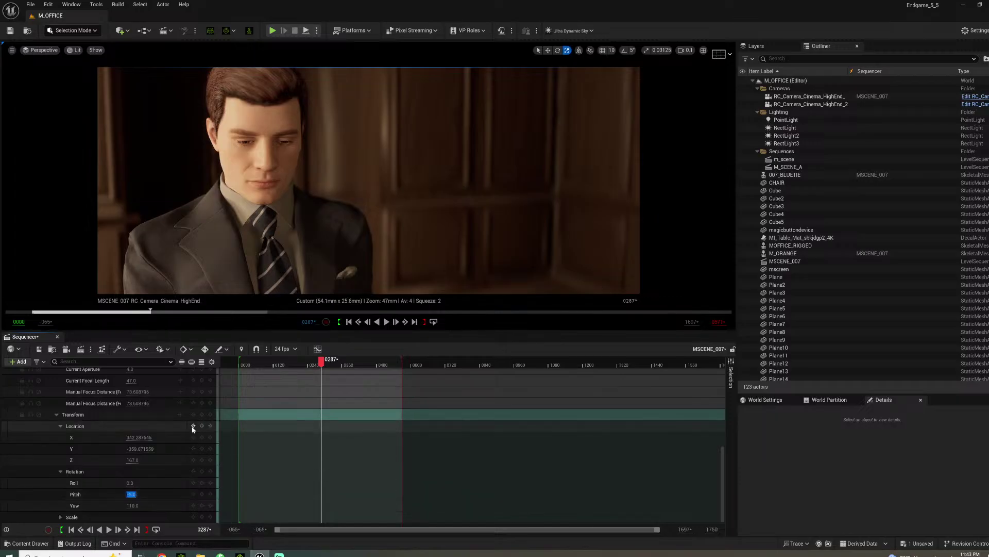
text(15)
key(Return)
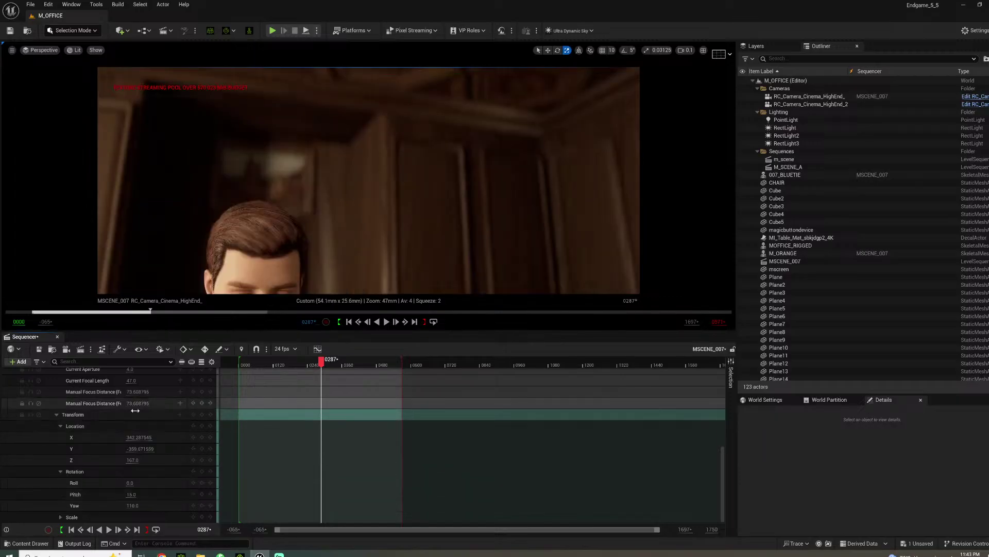
drag(132, 460, 110, 448)
click(138, 444)
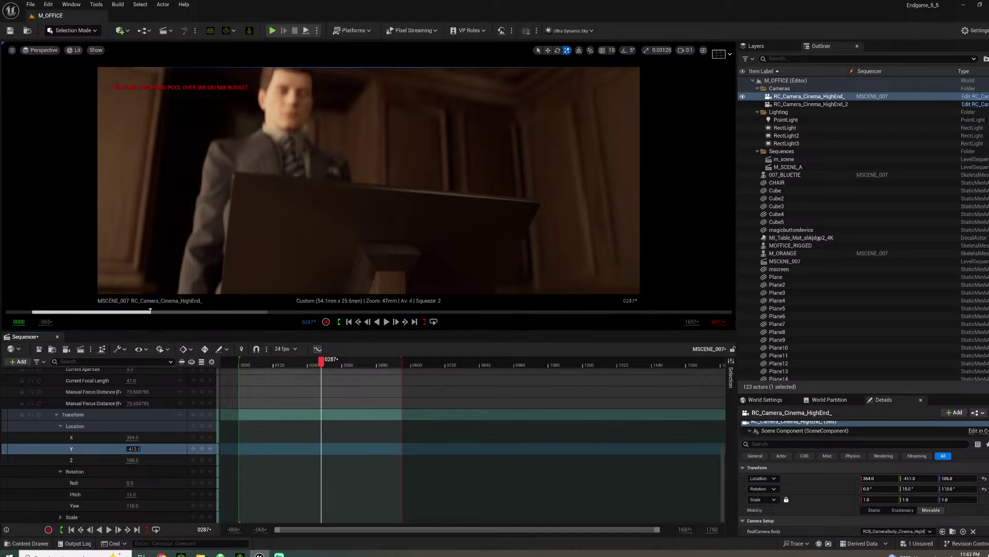
drag(131, 493, 132, 494)
drag(133, 460, 126, 459)
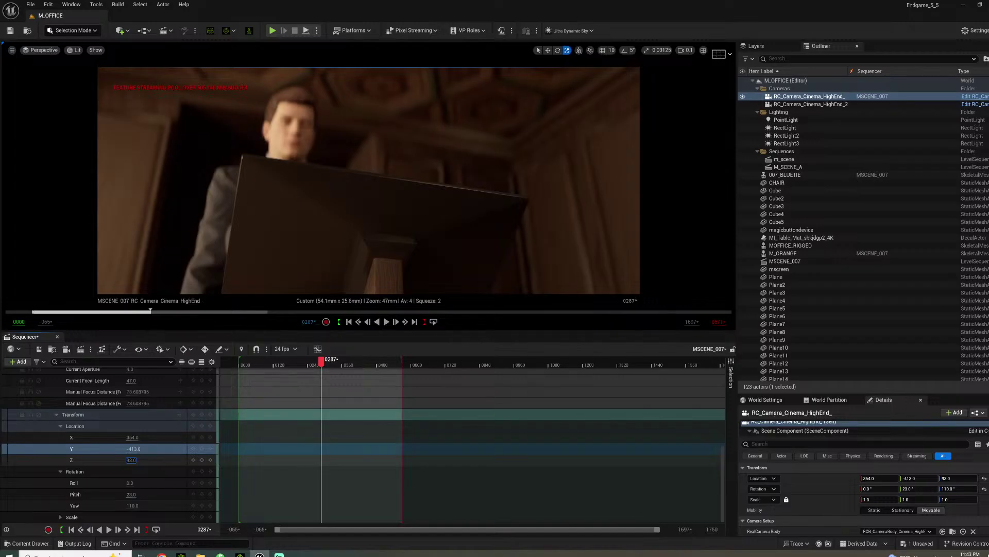
Show the 3x3 composition grid and reframe the character with pitch about 25 and yaw 113
click(719, 53)
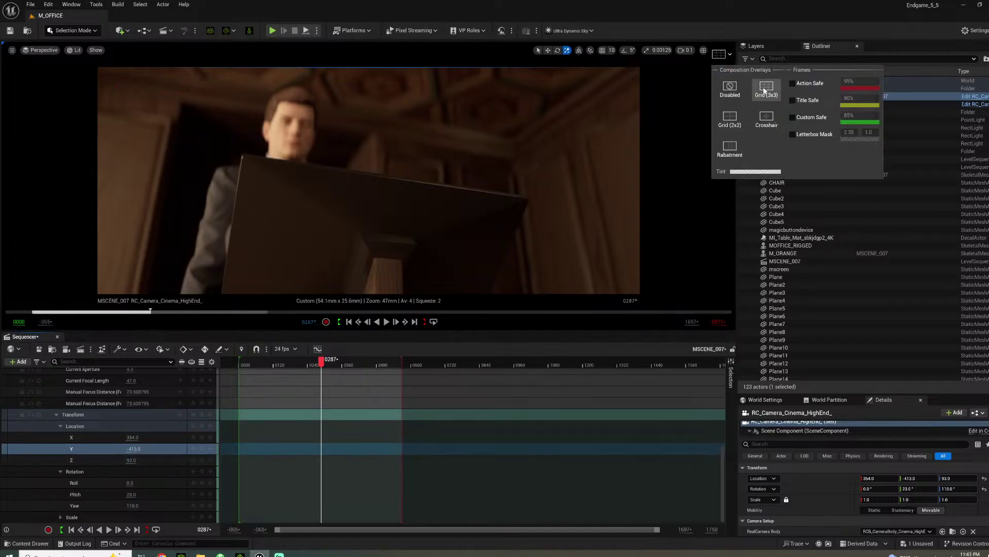
click(753, 97)
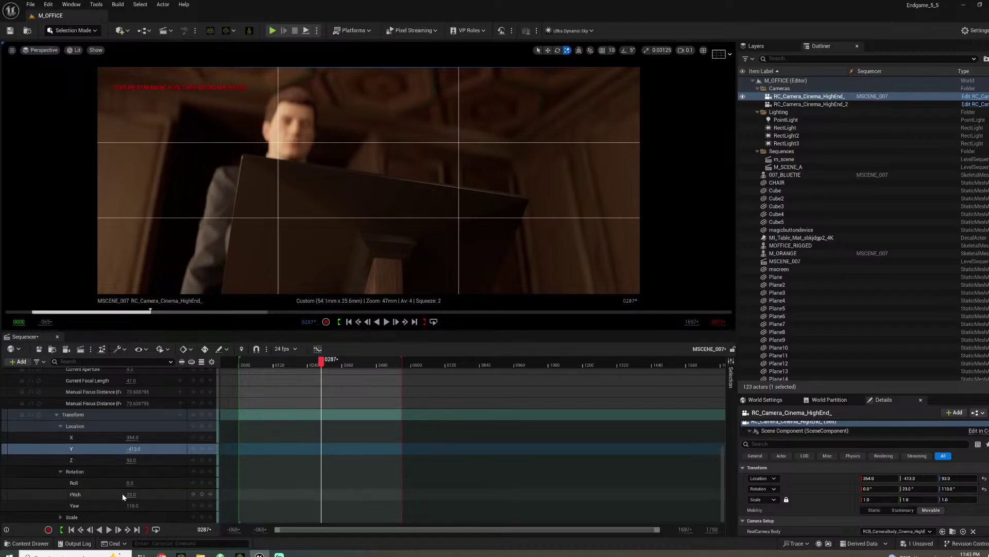
drag(129, 494, 138, 505)
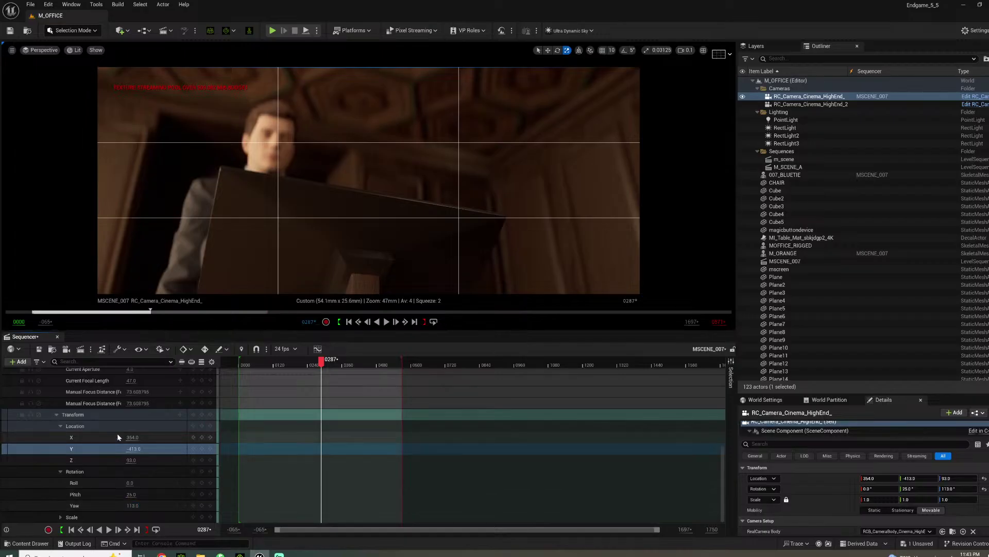
Use the debug focus plane to set the camera's manual focus distance to about 144.36 cm on the character's face
scroll(115, 422, up, 4)
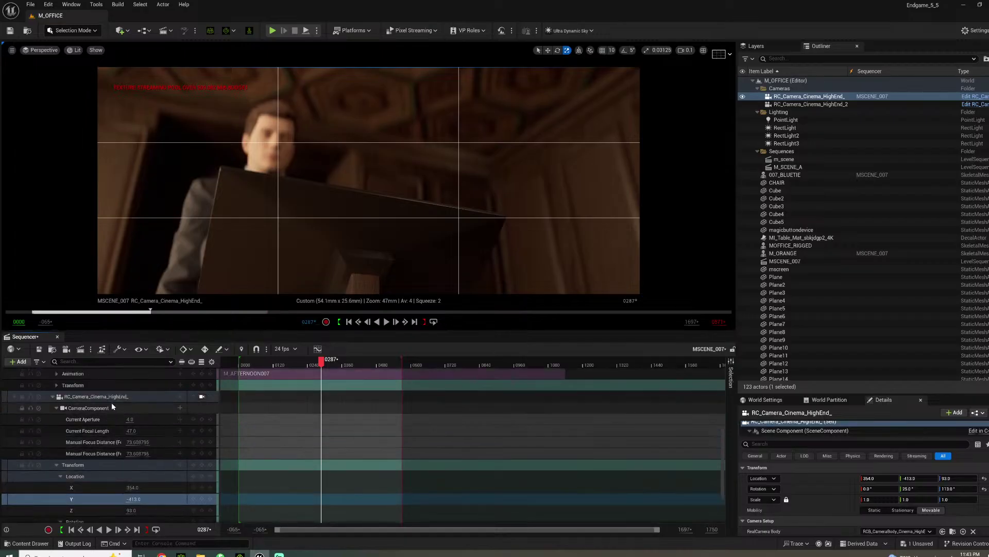
click(112, 396)
scroll(880, 515, down, 5)
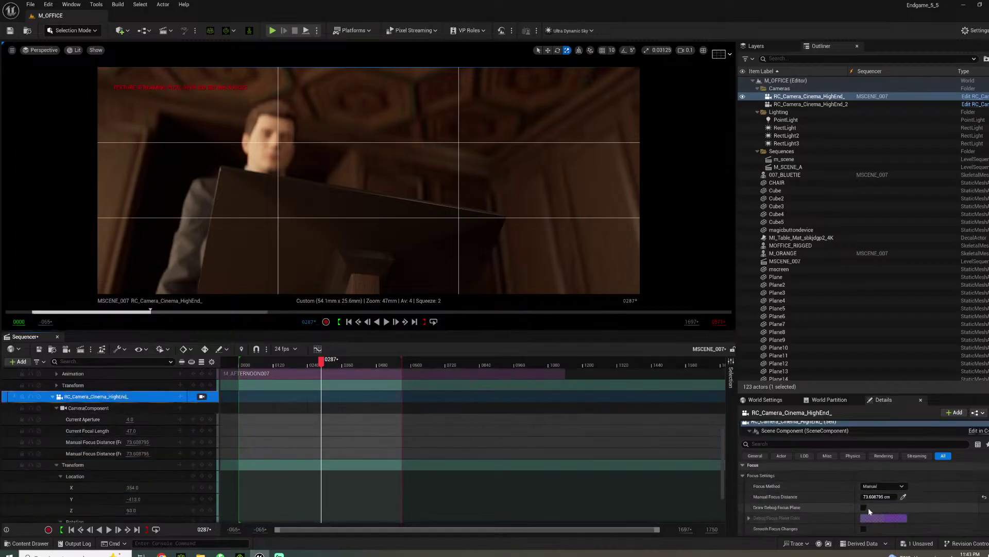
click(863, 508)
drag(870, 497, 879, 496)
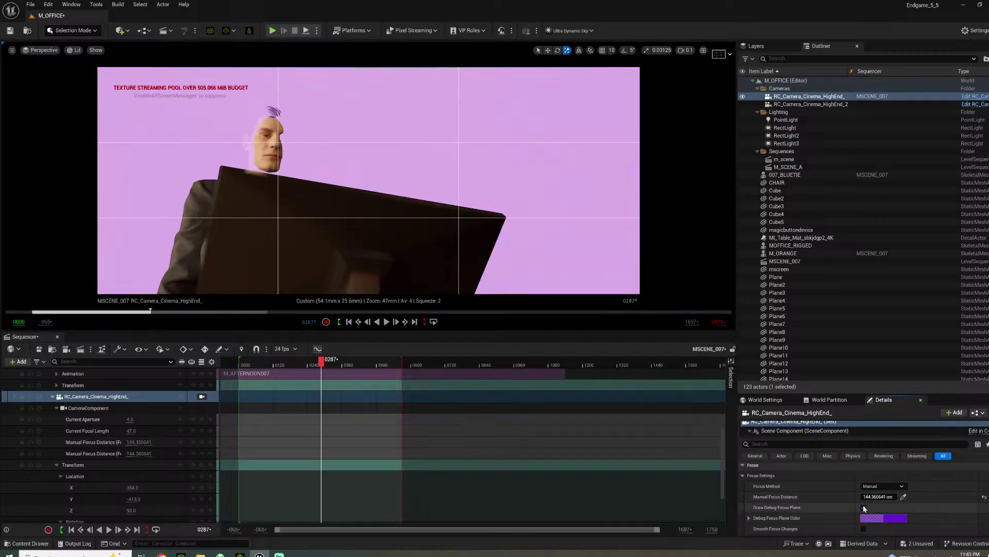
click(864, 507)
Play the sequence from about frame 33 to review the new low-angle shot's framing and focus
click(249, 365)
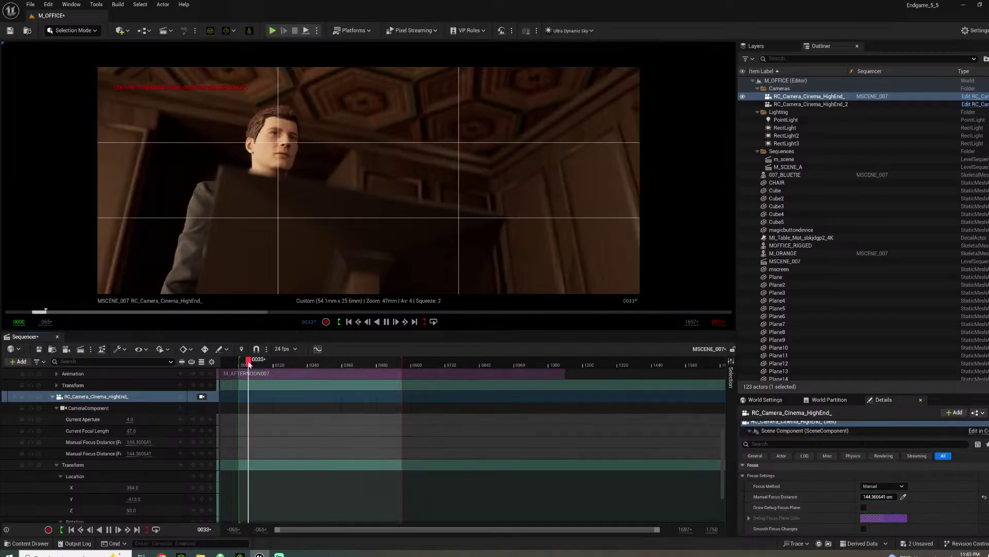
key(space)
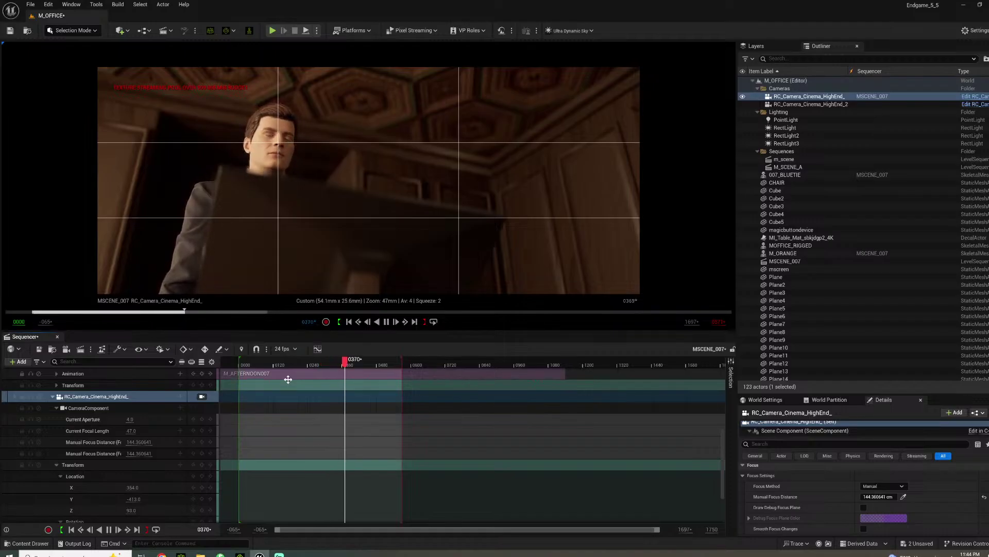
key(space)
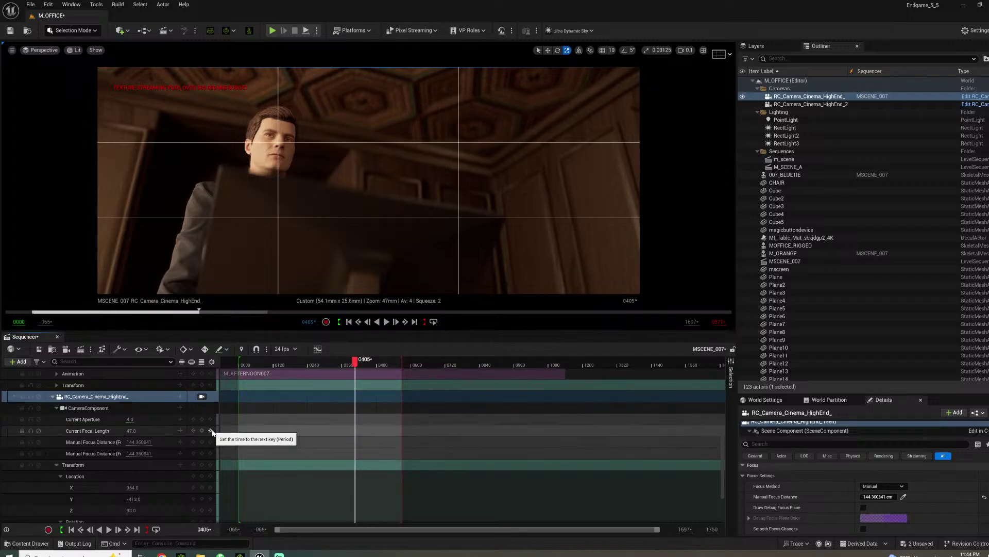
scroll(305, 448, up, 8)
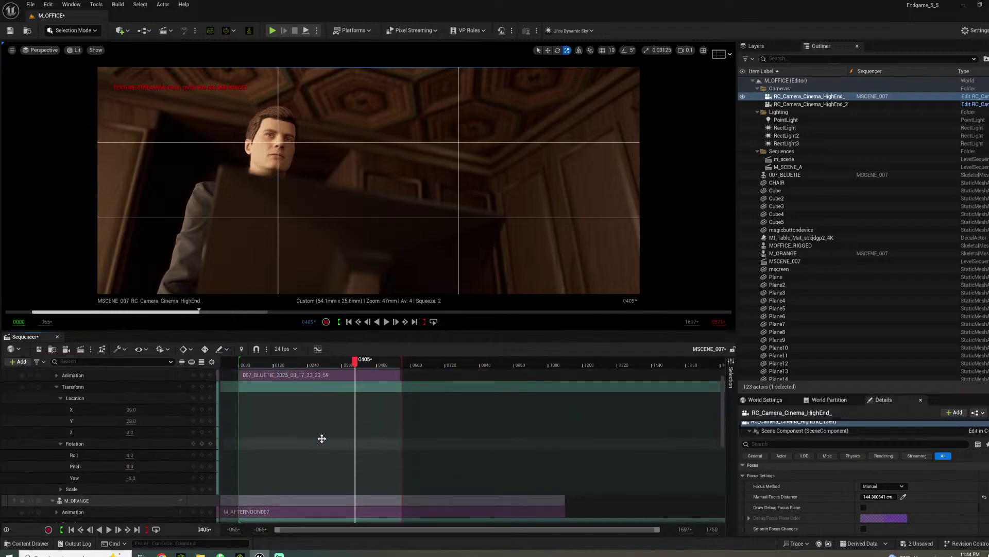
key(space)
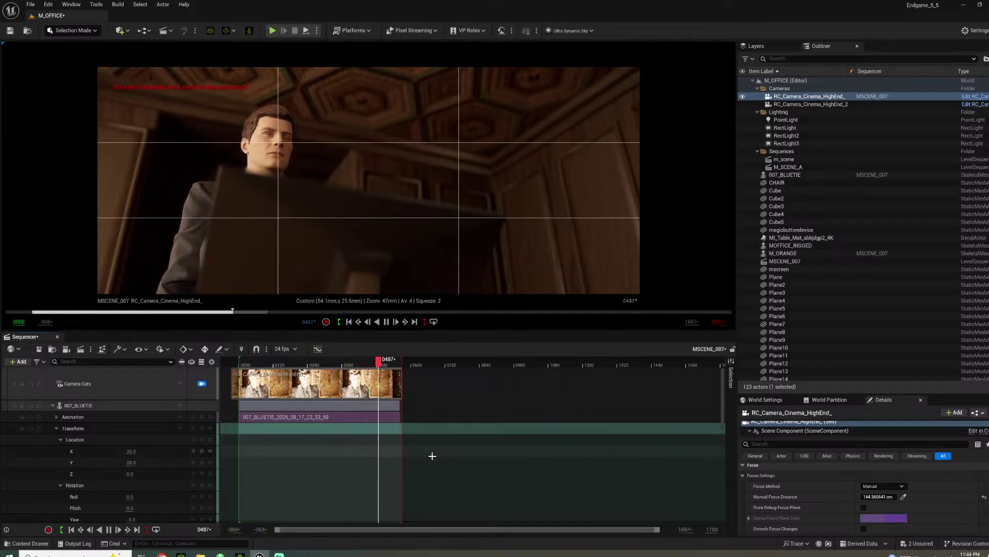
key(space)
scroll(197, 484, down, 10)
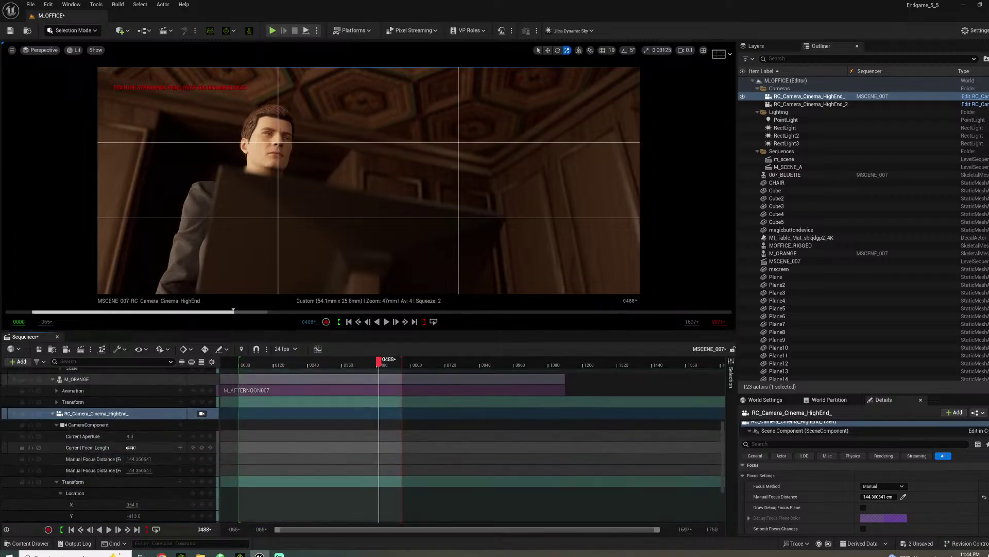
Try a slightly longer focal length of about 47.4 mm on RC_Camera_Cinema_HighEnd_ and return it to 47 mm
drag(320, 364, 318, 365)
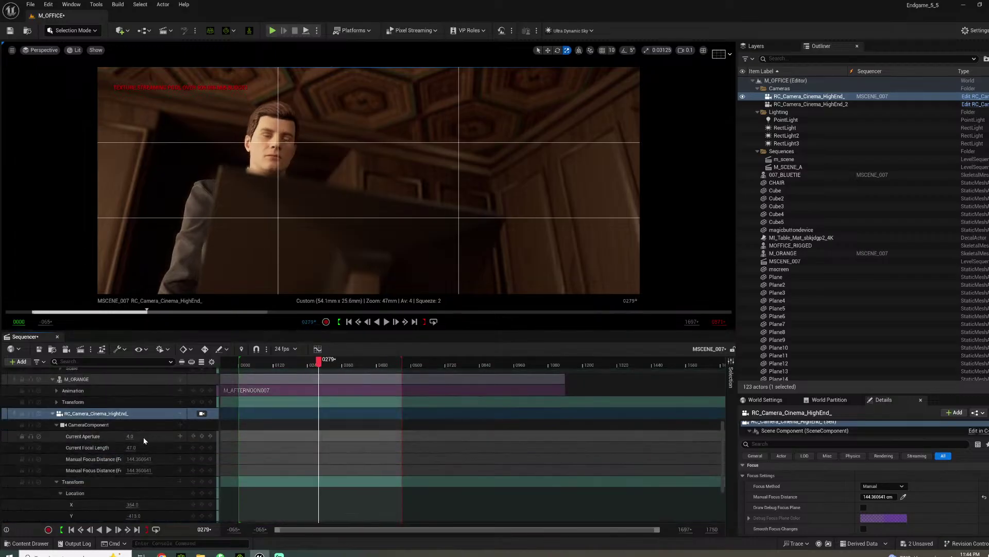
drag(131, 446, 133, 446)
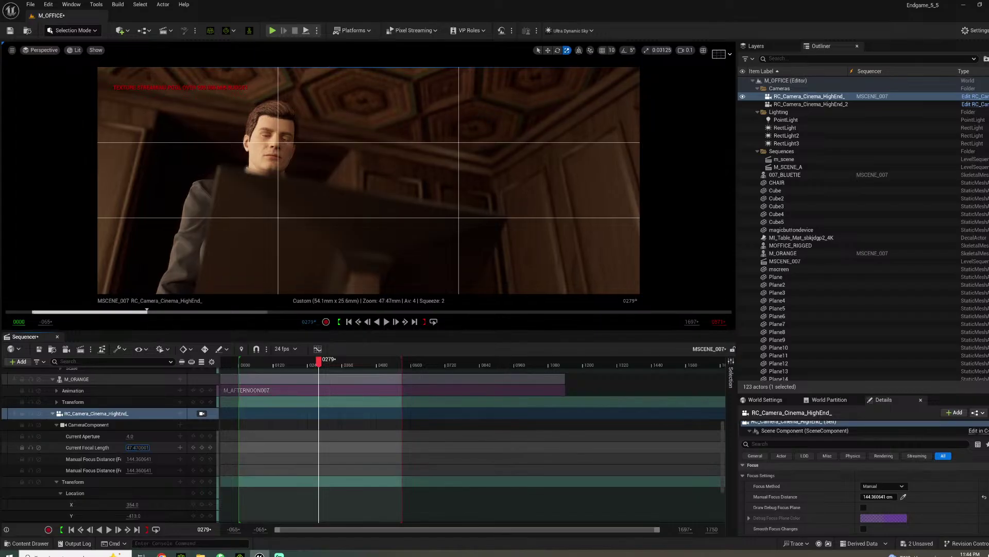
click(133, 446)
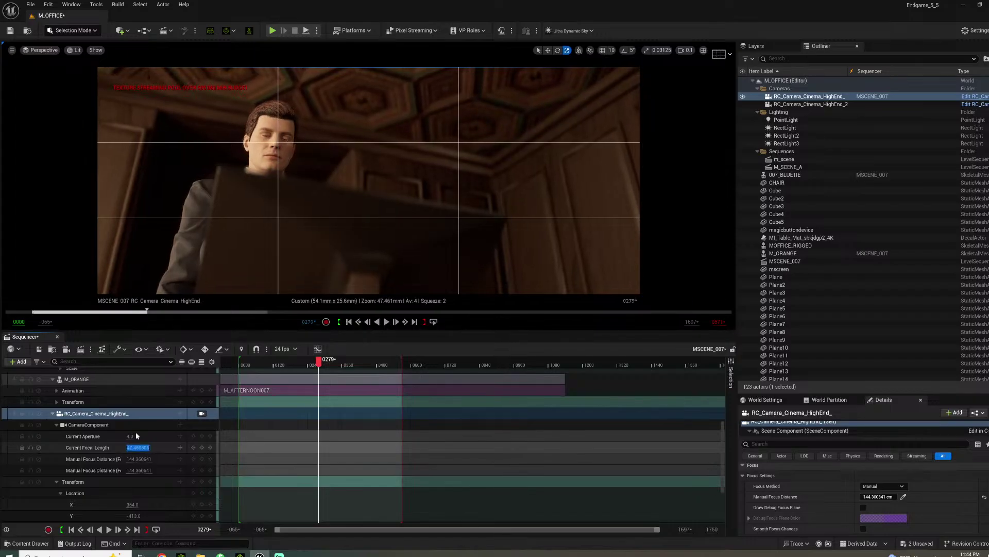
text(47)
key(Return)
Try small pitch changes on the low-angle camera around frame 310 and return the pitch to 25
scroll(149, 491, down, 3)
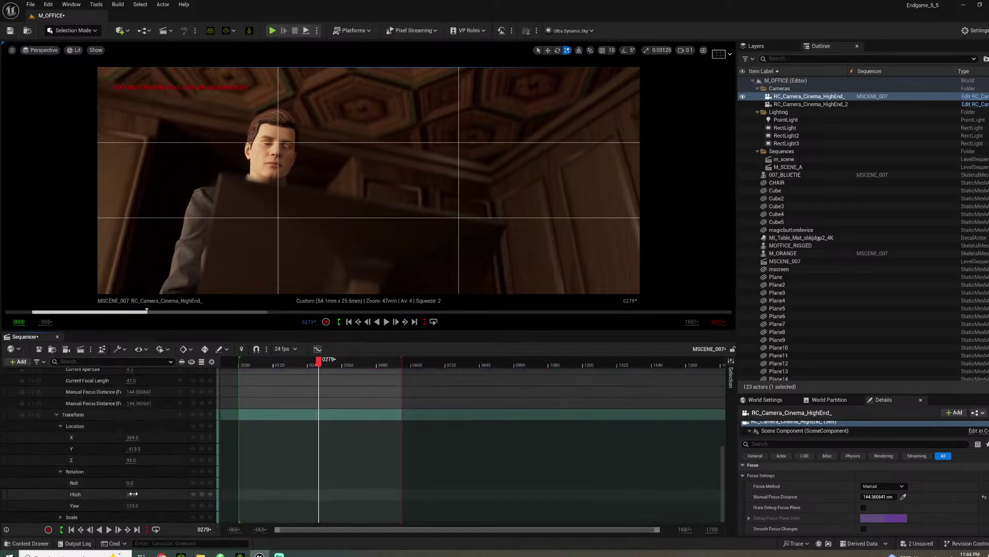
drag(133, 494, 138, 494)
drag(305, 363, 330, 363)
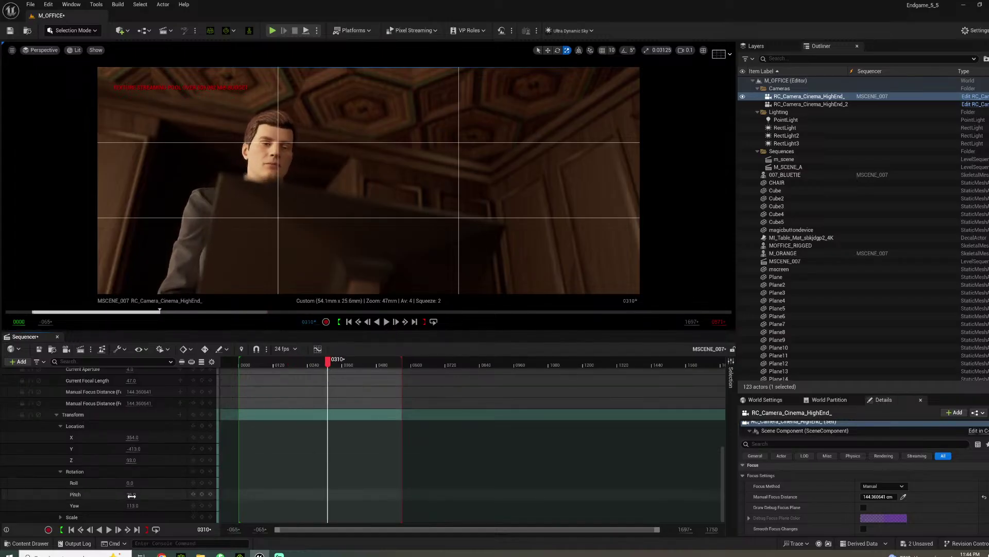
click(132, 494)
drag(131, 494, 131, 494)
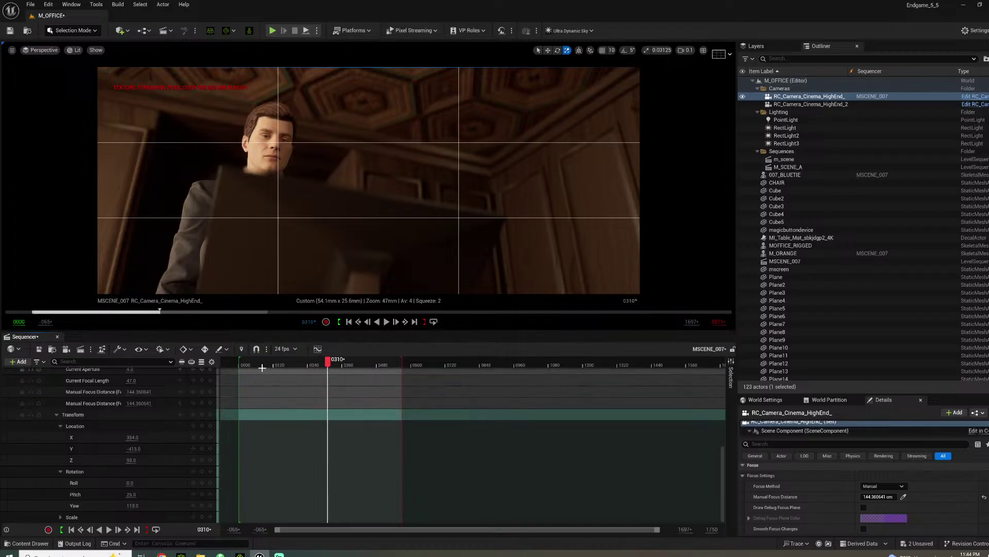
Play the sequence from near its start to check the character's framing in the low-angle shot
click(255, 364)
key(space)
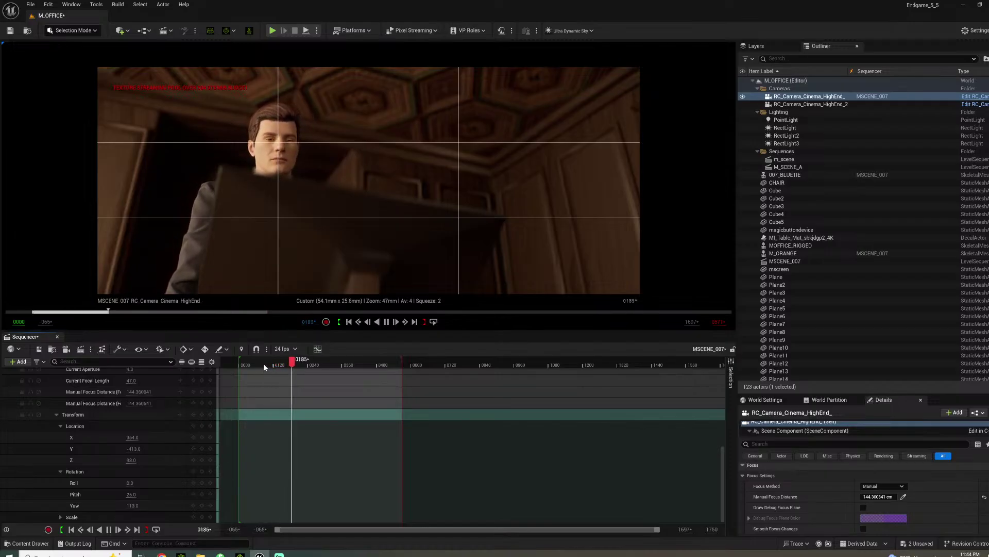
key(space)
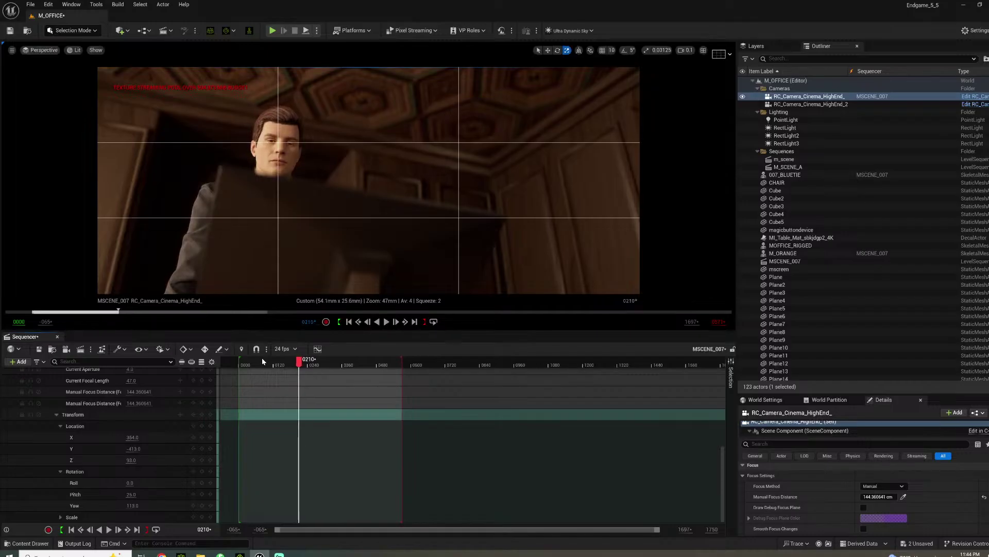
scroll(142, 439, up, 3)
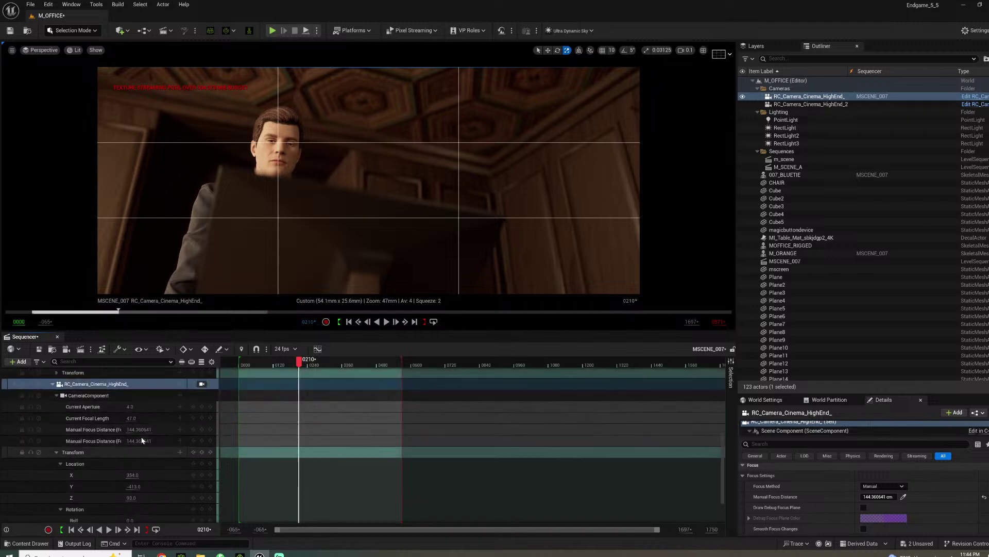
scroll(142, 439, up, 4)
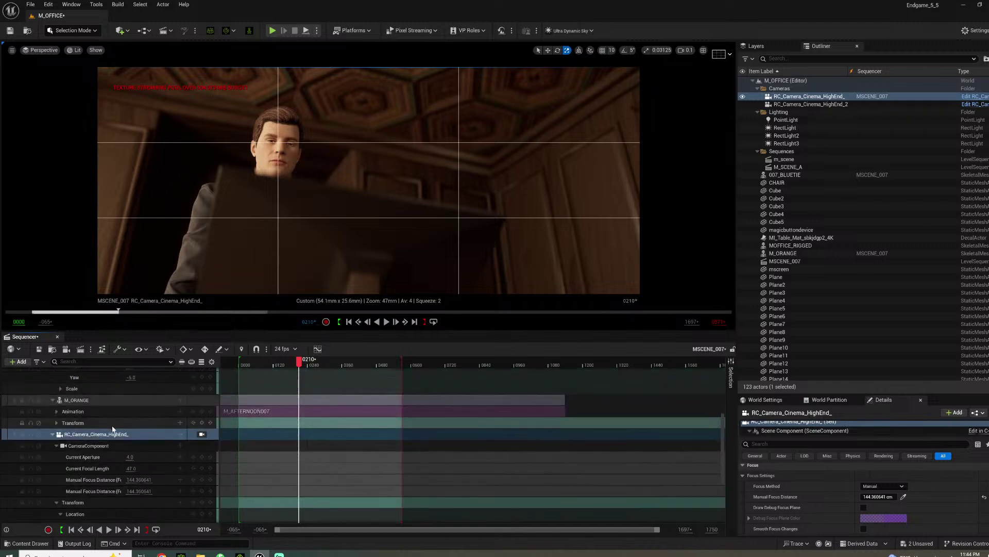
Create a folder named bondlookdownlowangle inside M_MEETING and choose it as the output directory of the MSCENE_007 render job
click(81, 350)
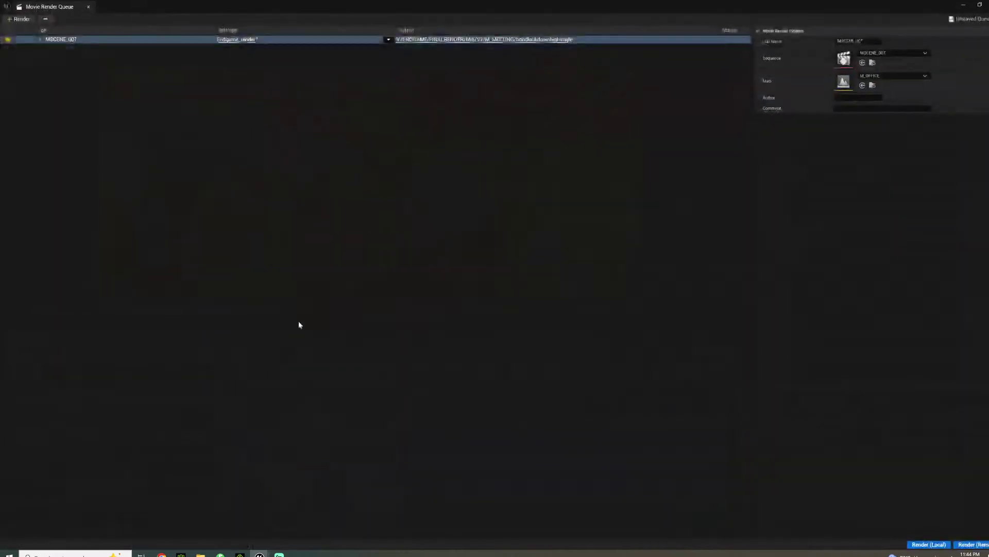
click(242, 39)
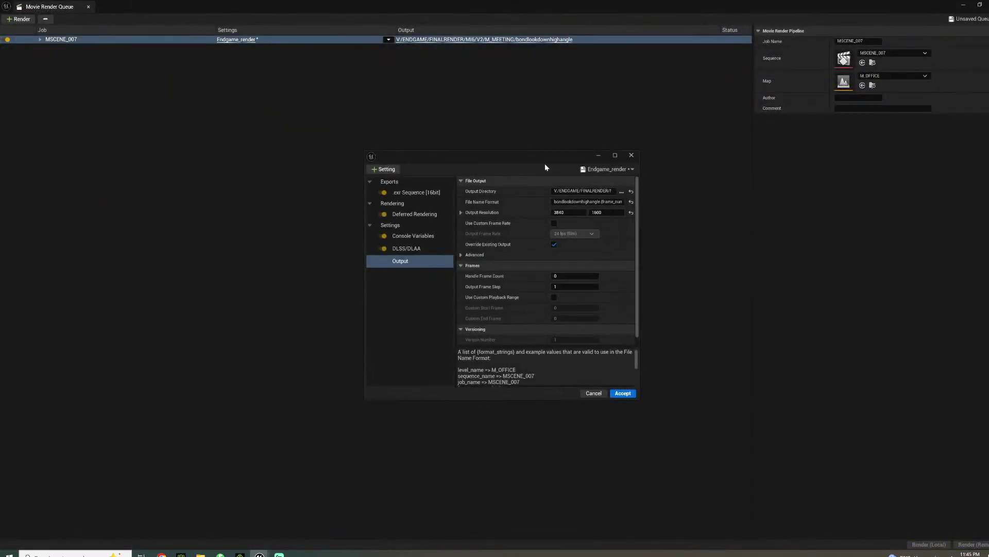
click(622, 191)
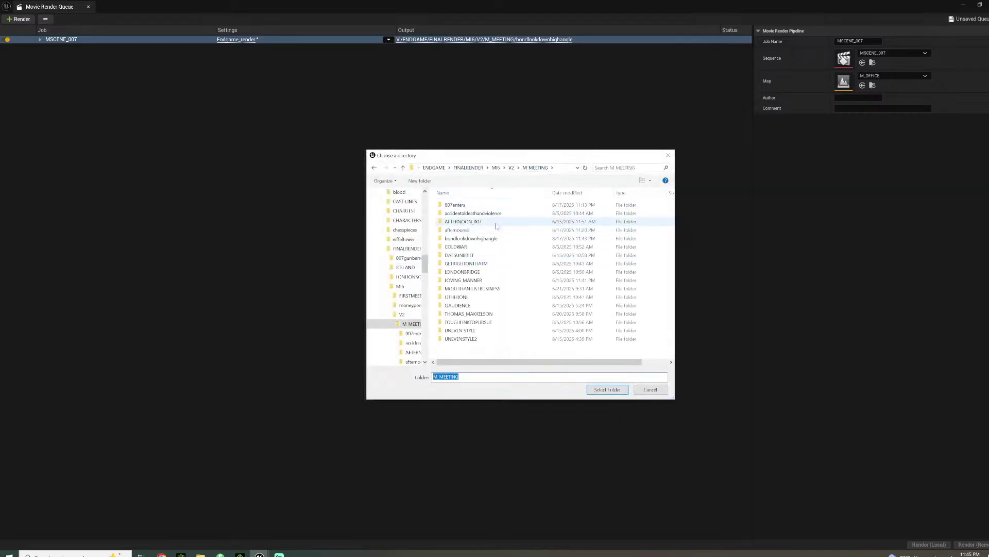
click(428, 182)
text(bo)
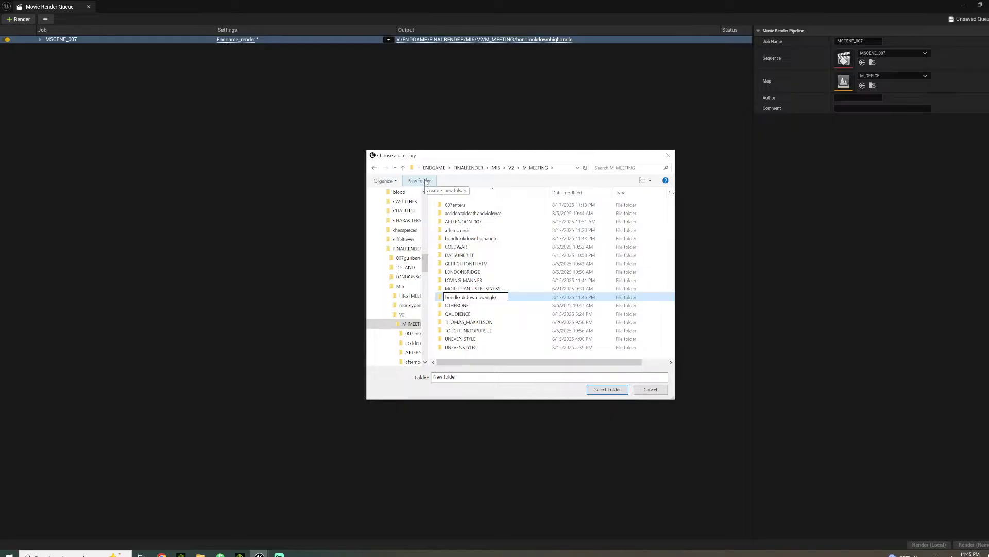
text(ndlookdownlowangle)
key(Return)
click(607, 390)
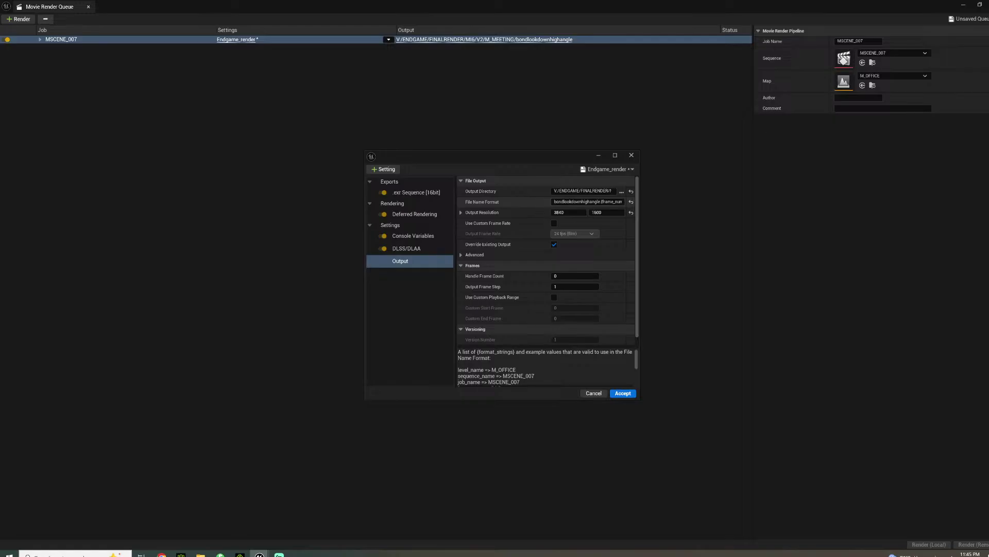
Replace "high" with "low" in the output file name format to give bondlookdownlowangle, and render the job locally
click(584, 201)
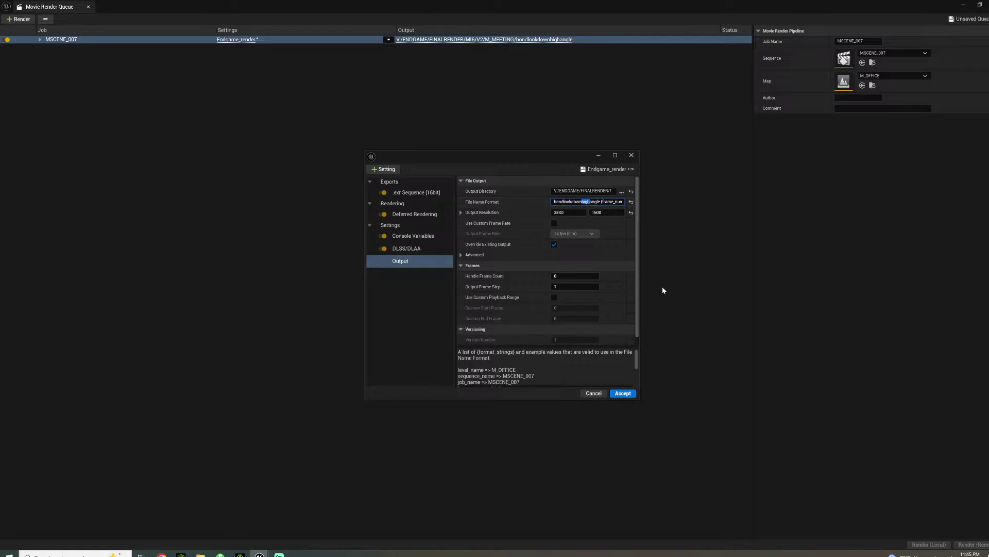
text(low)
key(Return)
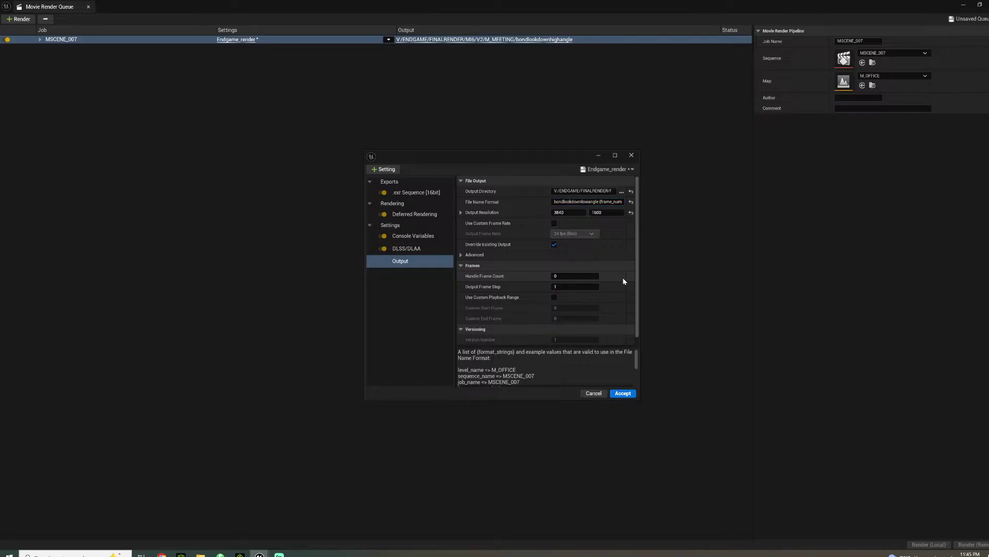
click(623, 393)
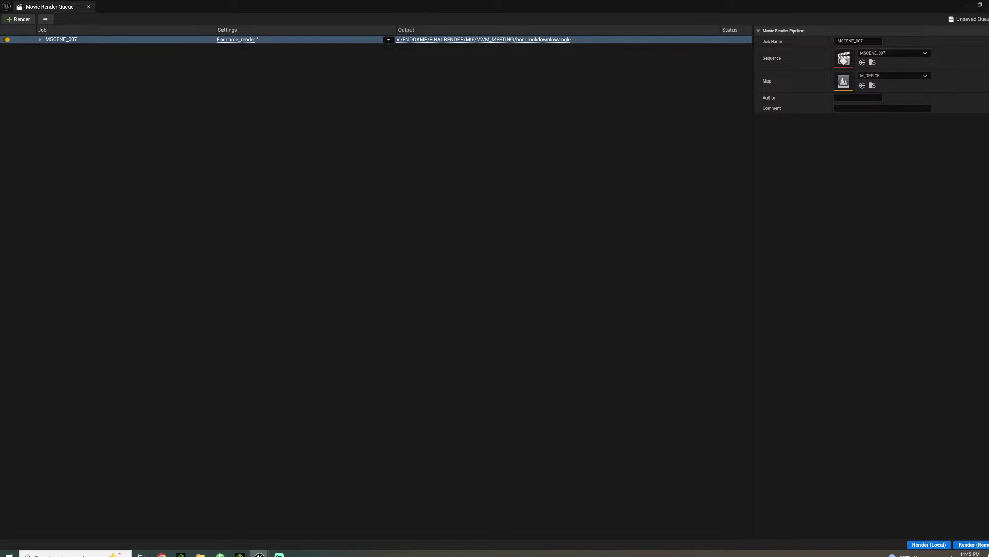
click(911, 545)
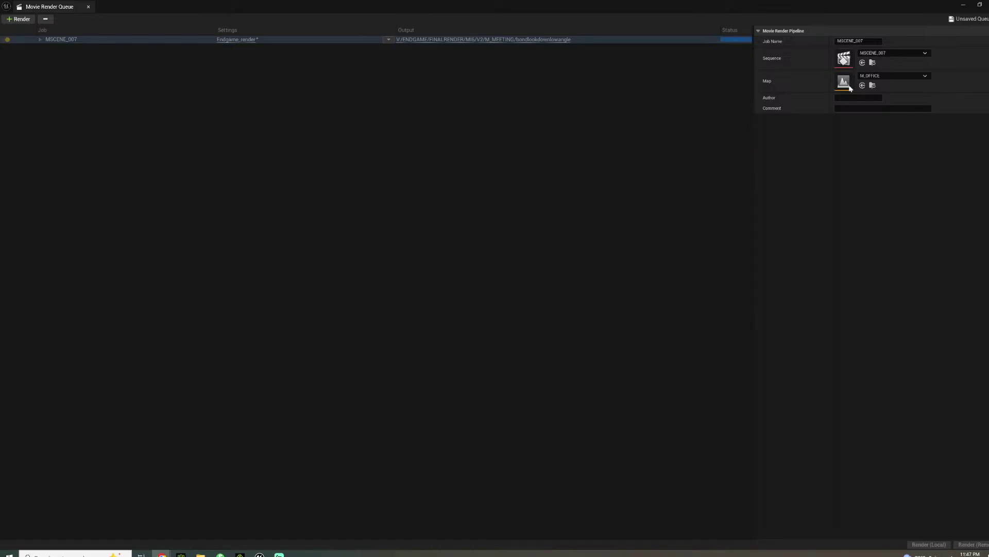
click(988, 5)
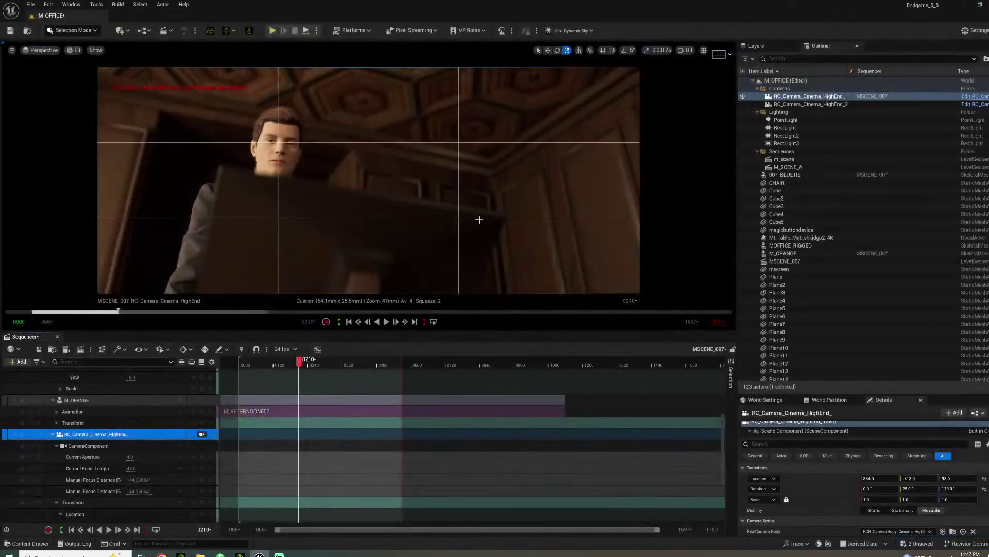
Play the low-angle shot from near the start and scrub around frame 416 to review the character's performance
click(249, 363)
key(space)
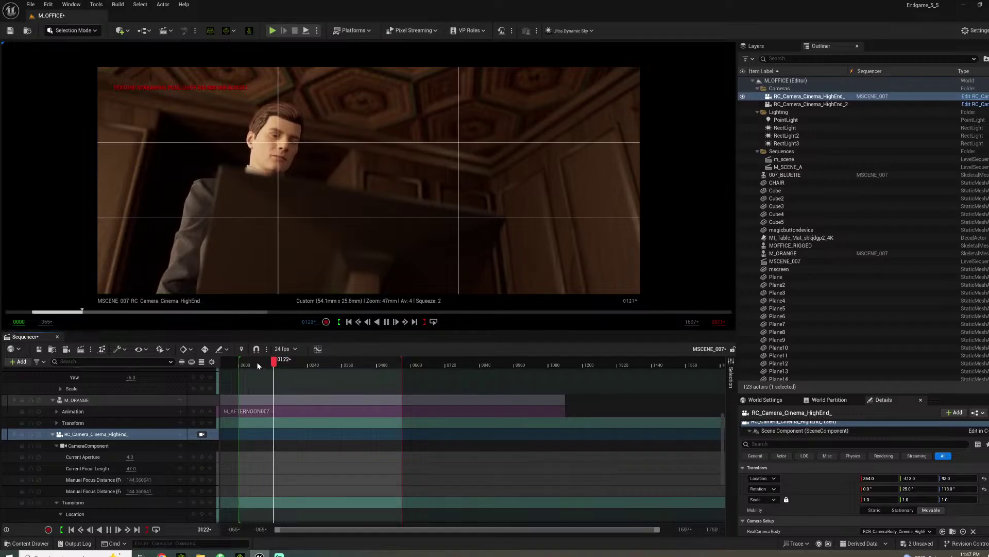
click(315, 363)
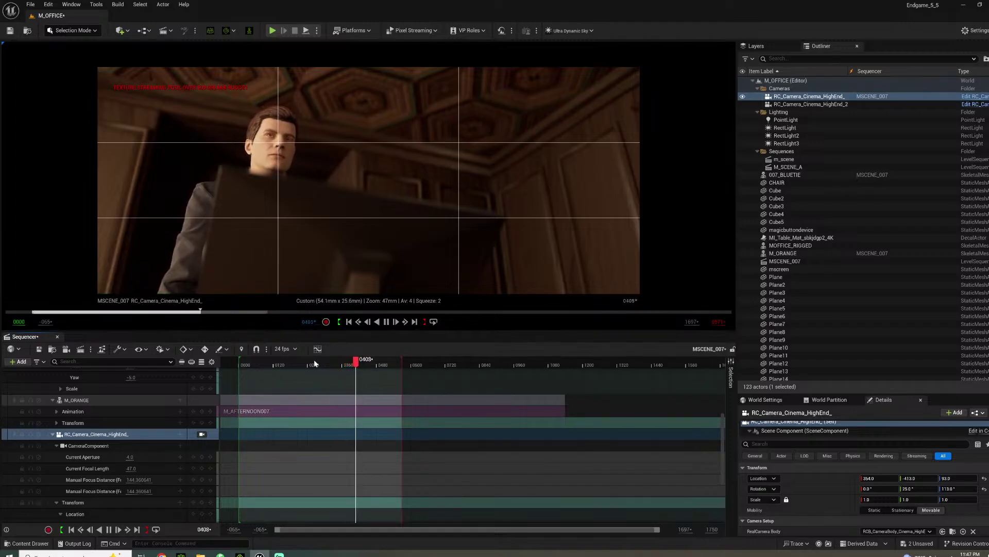
key(space)
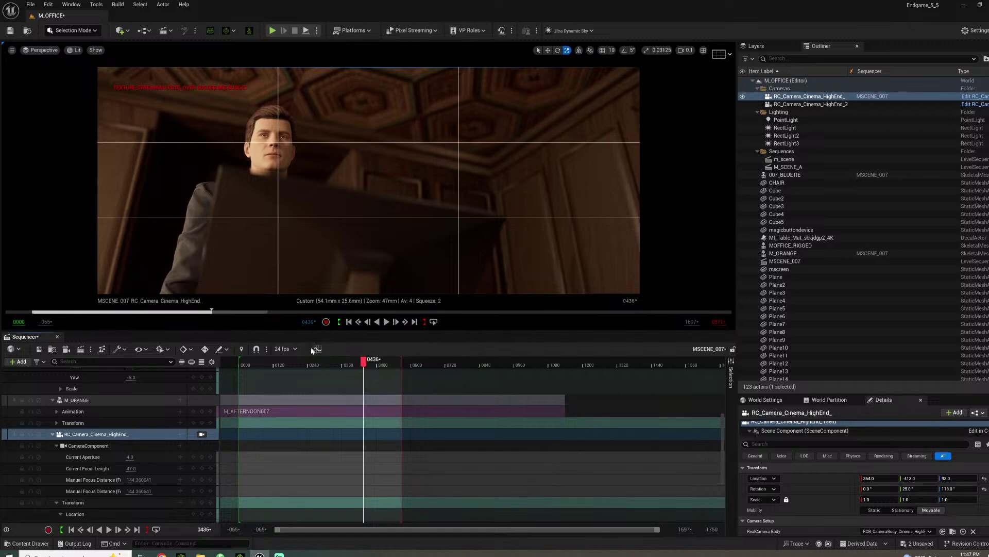
mouse_move(352, 361)
mouse_down()
mouse_move(343, 361)
mouse_move(359, 361)
mouse_up()
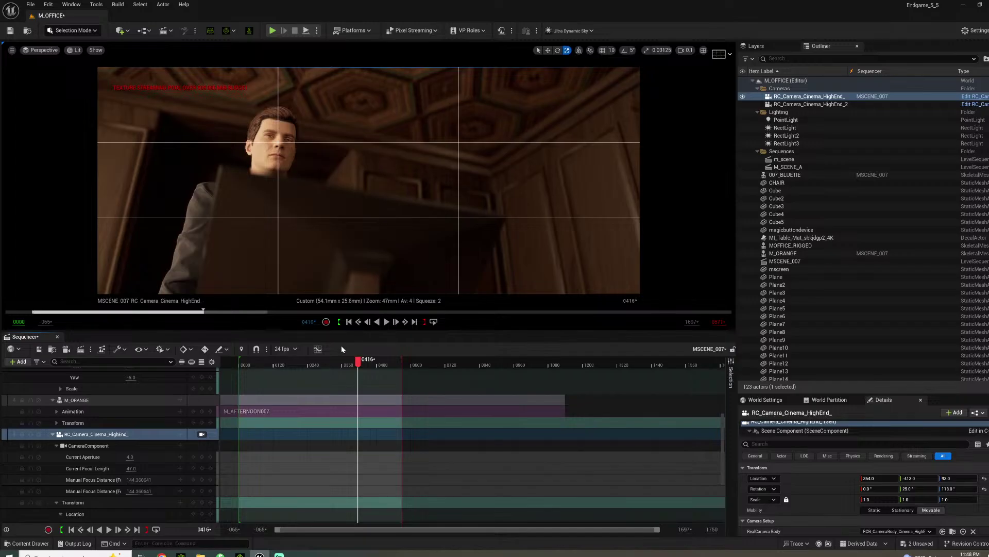
Save all unsaved changes to the M_OFFICE level and the MSCENE_007 sequence
click(30, 4)
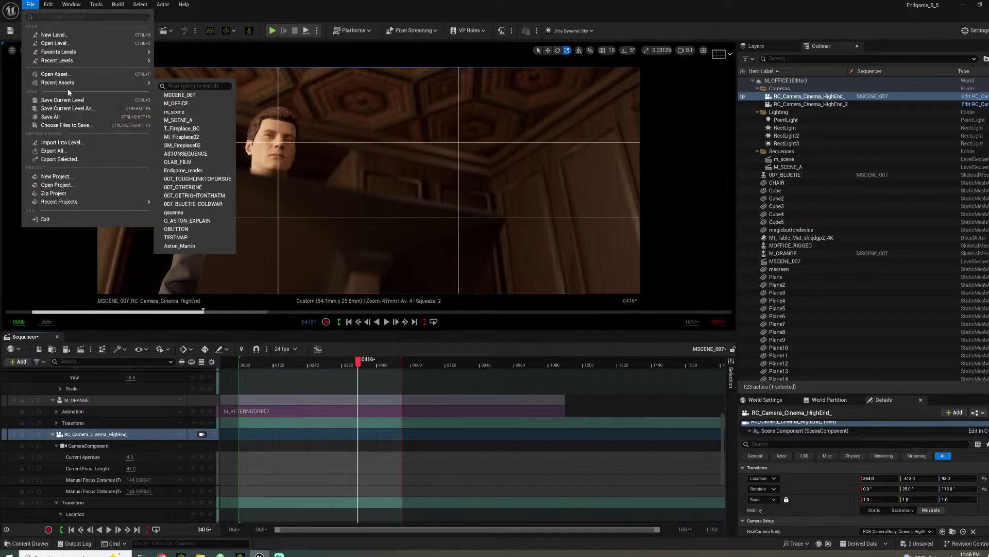
click(74, 117)
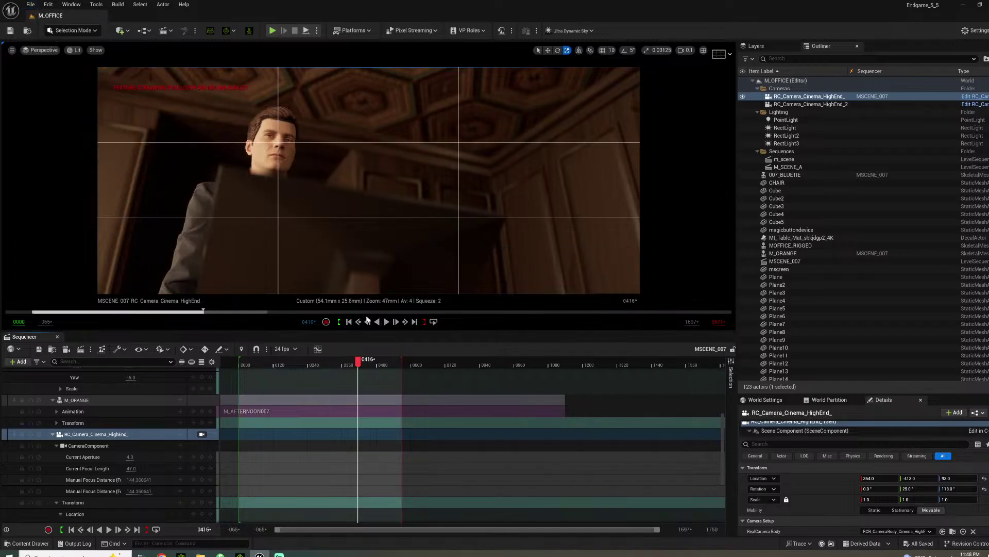
Switch to iClone and delete the expression clip of the 007_BLUETIE character
click(240, 553)
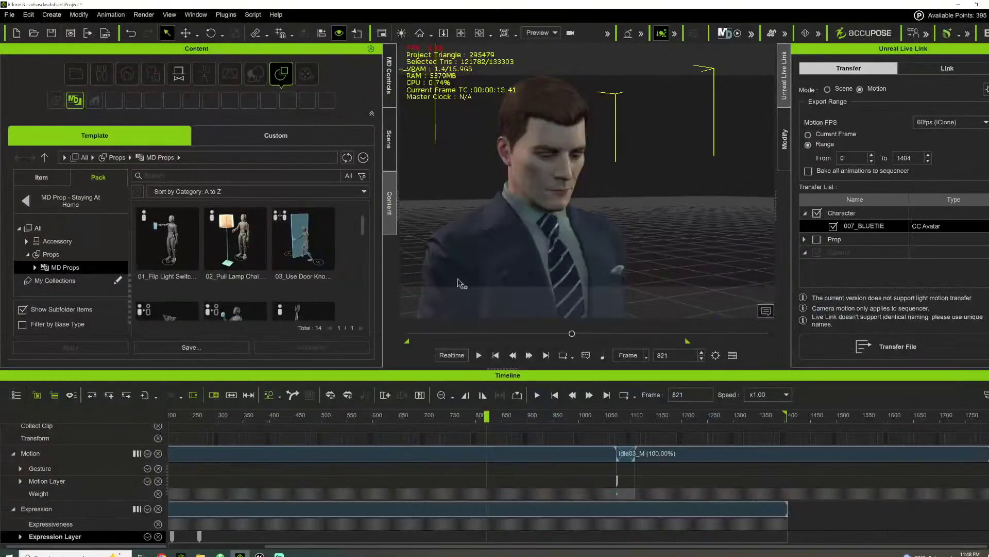
click(358, 511)
key(Delete)
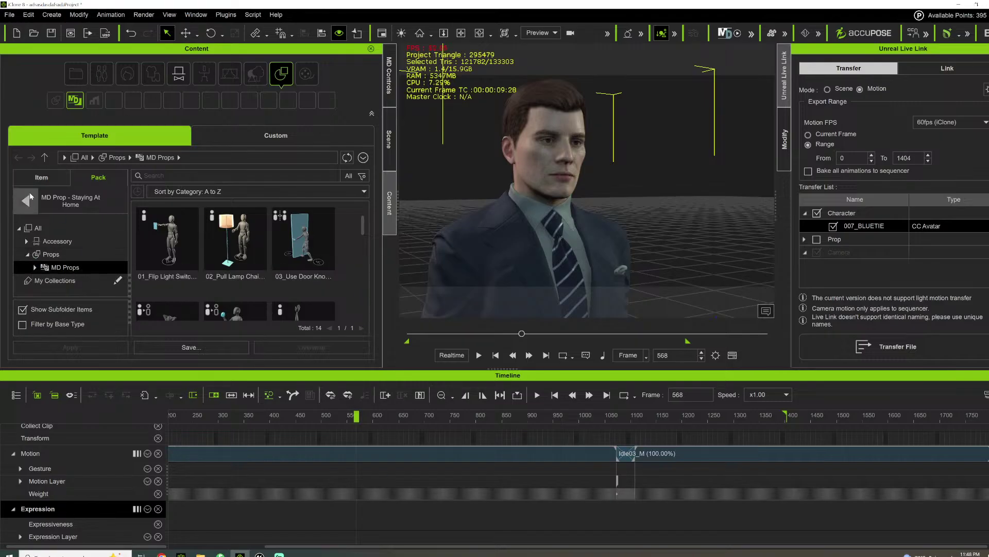
Add the CC4 Kevin avatar from the Characters actor pack to the scene beside the desk chair
click(38, 227)
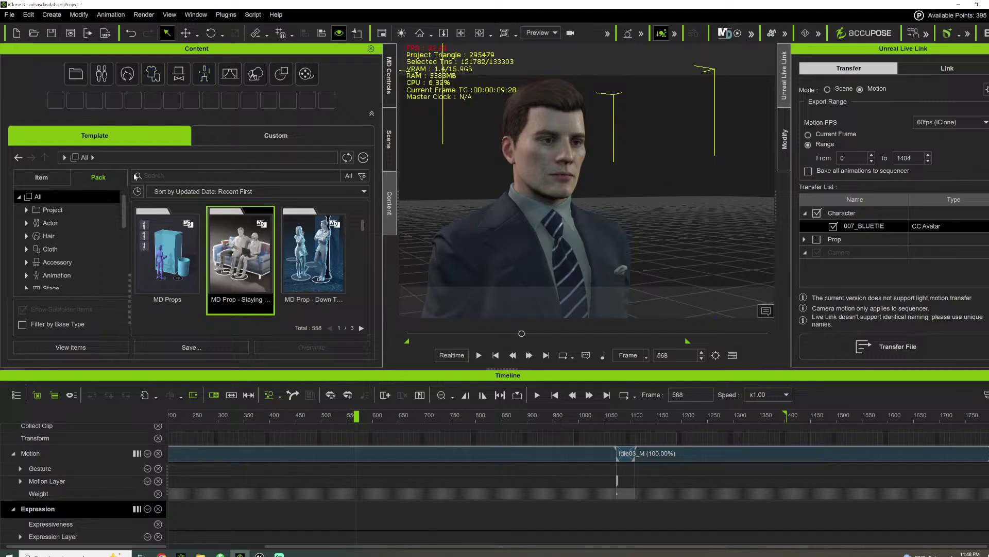
scroll(597, 175, down, 3)
scroll(597, 175, down, 5)
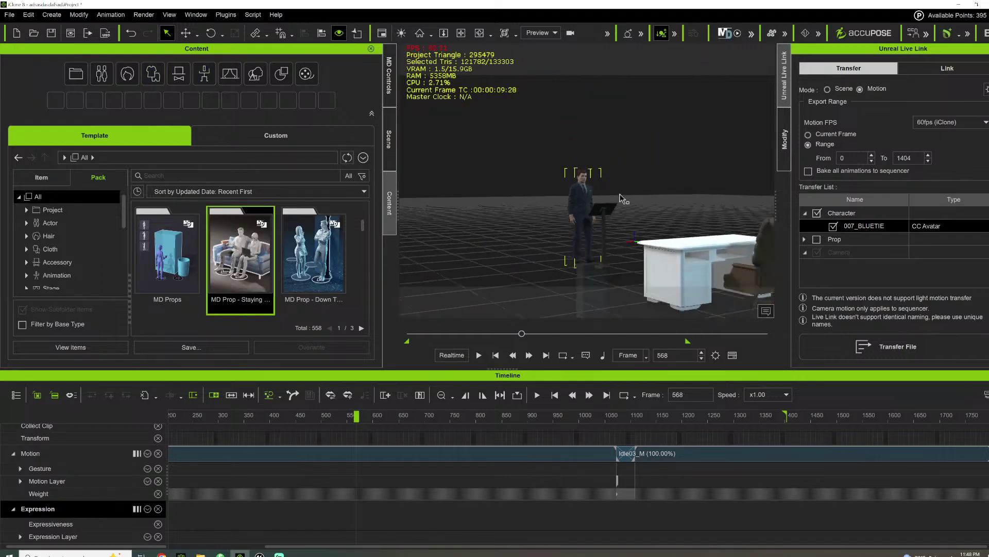
click(46, 221)
scroll(283, 282, down, 4)
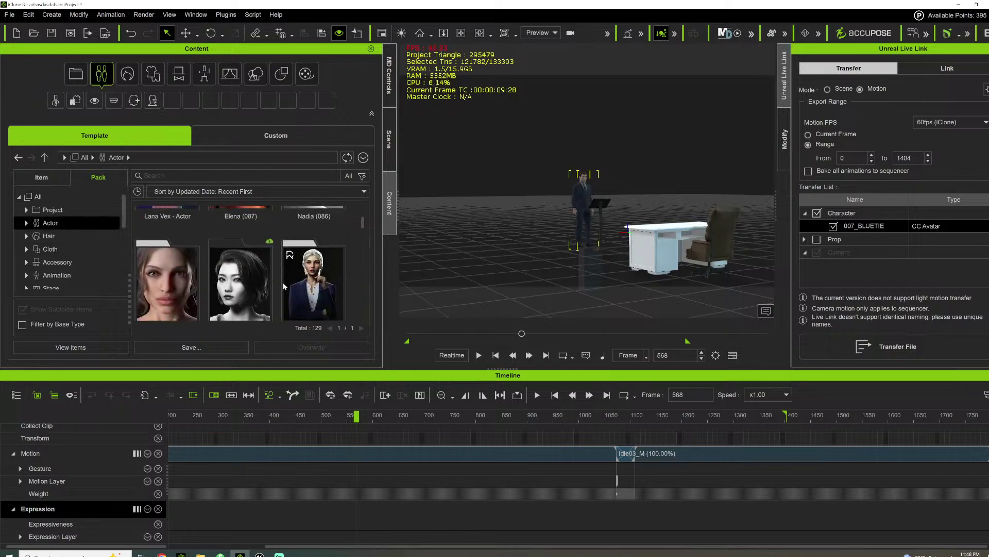
scroll(283, 282, down, 6)
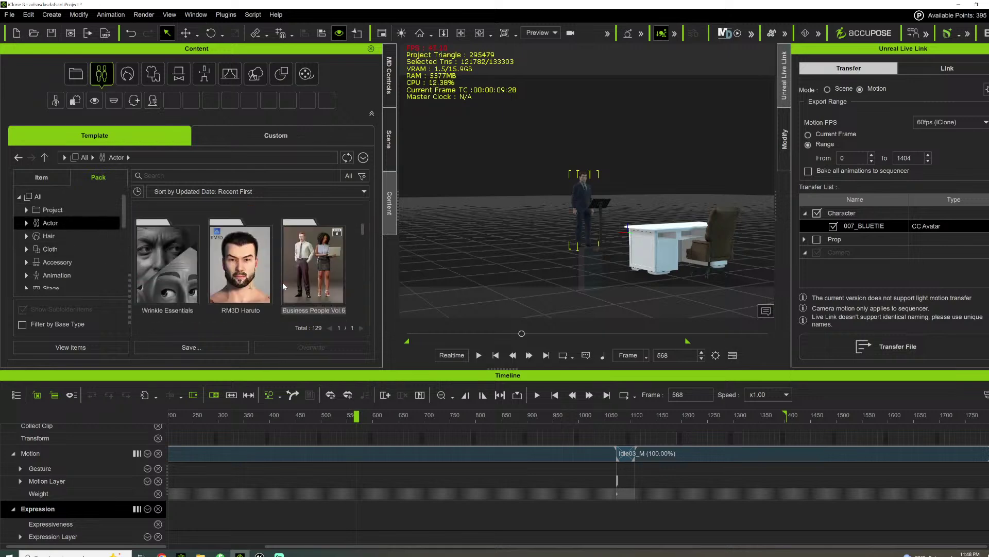
scroll(280, 286, down, 2)
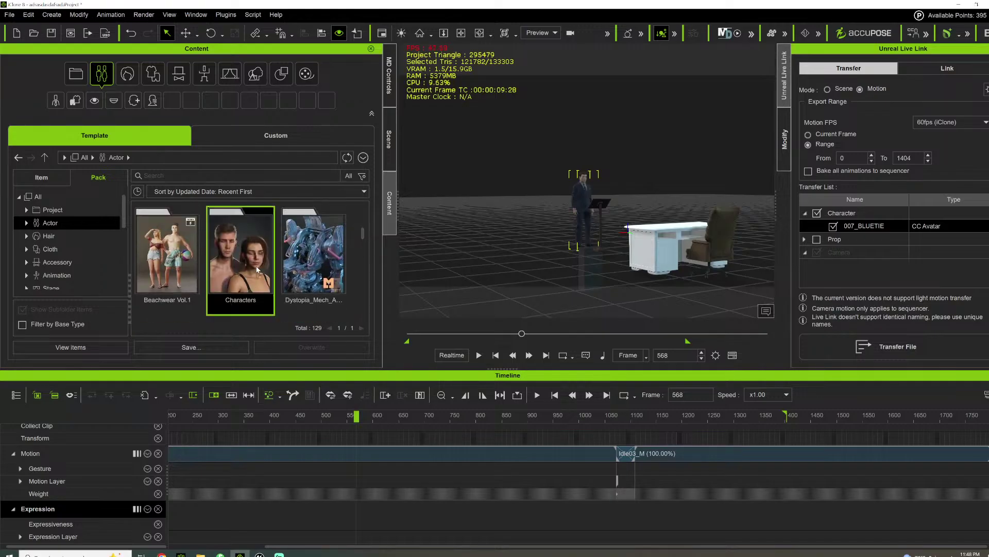
double_click(225, 295)
drag(227, 273, 642, 249)
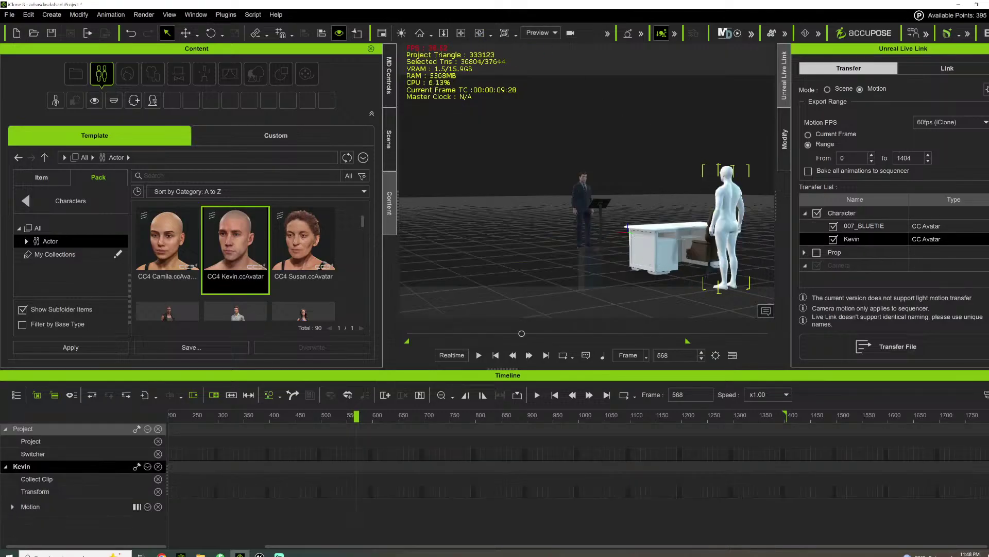
Move the Kevin avatar in front of the desk chair, lowered to seated head height, and remove its object animation
right_drag(585, 126, 693, 277)
key(w)
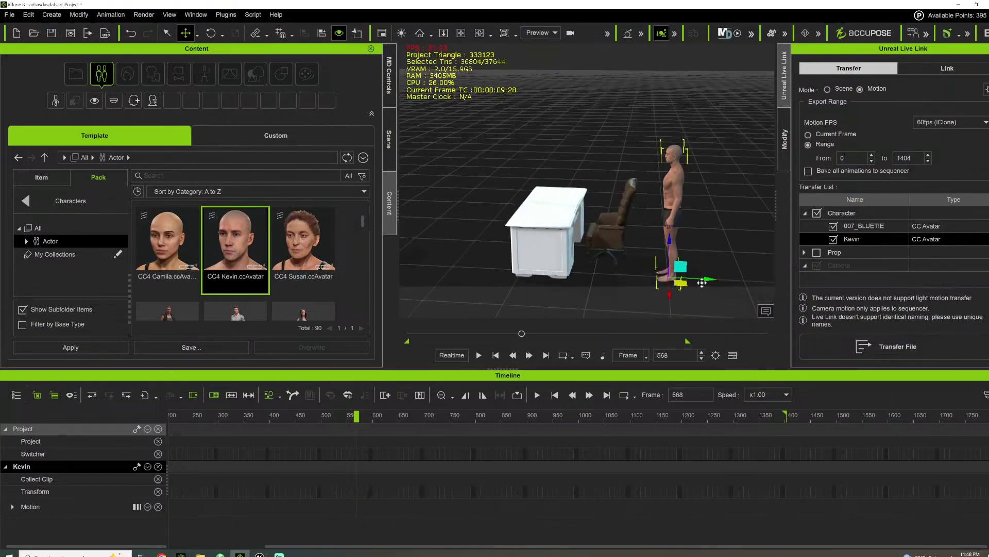
drag(695, 279, 644, 282)
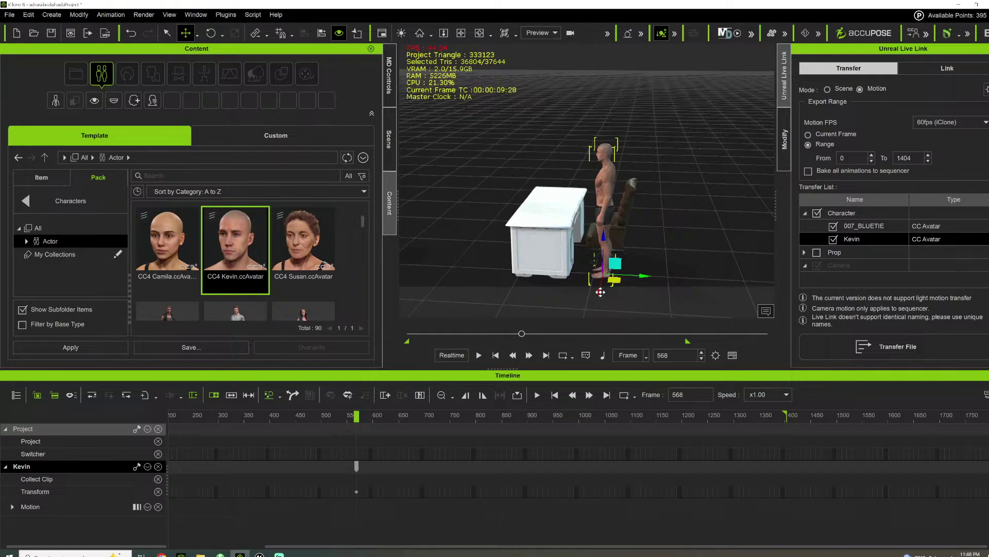
drag(600, 292, 605, 272)
drag(608, 218, 607, 239)
right_click(610, 172)
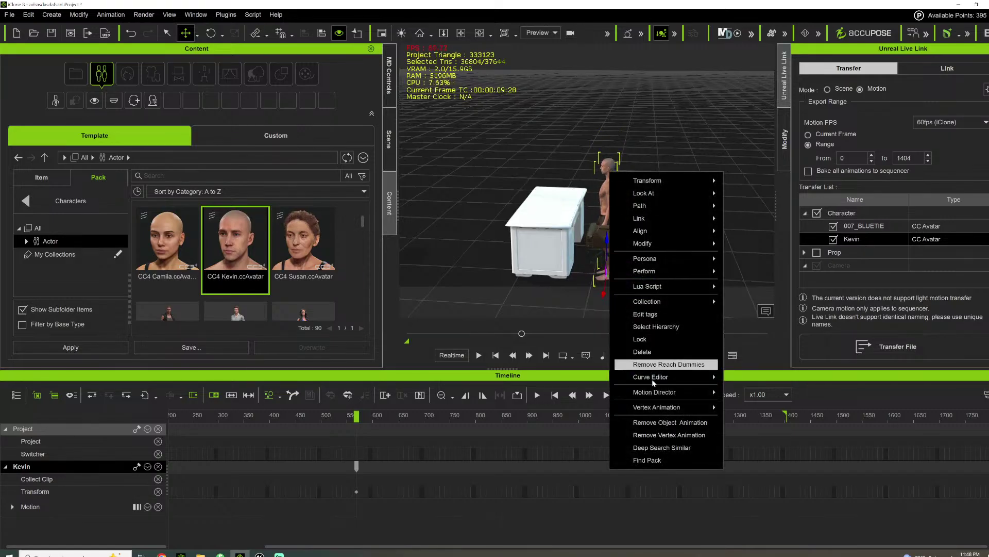
click(669, 422)
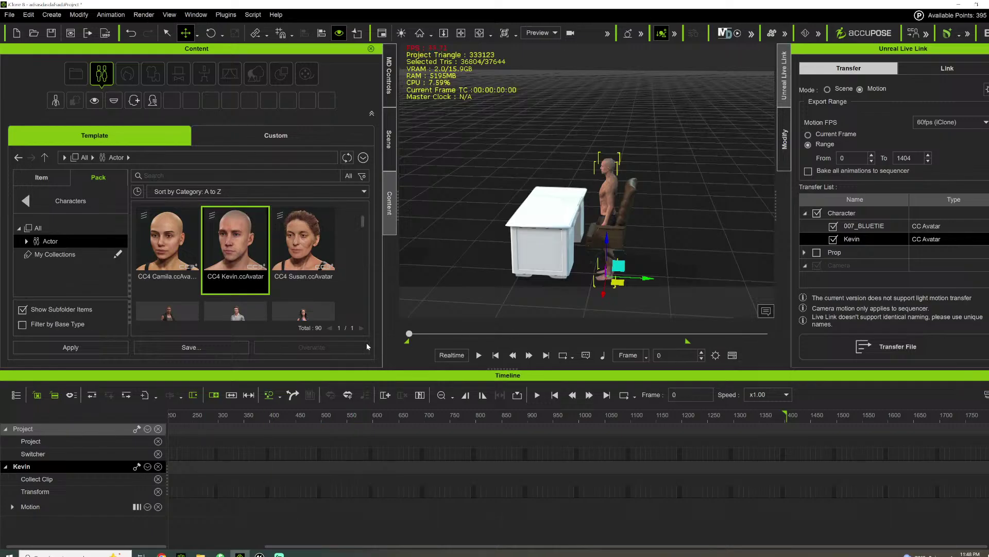
Make the 007_BLUETIE character look at the Kevin avatar's head as its target and check the gaze up close
click(461, 33)
drag(474, 135, 585, 179)
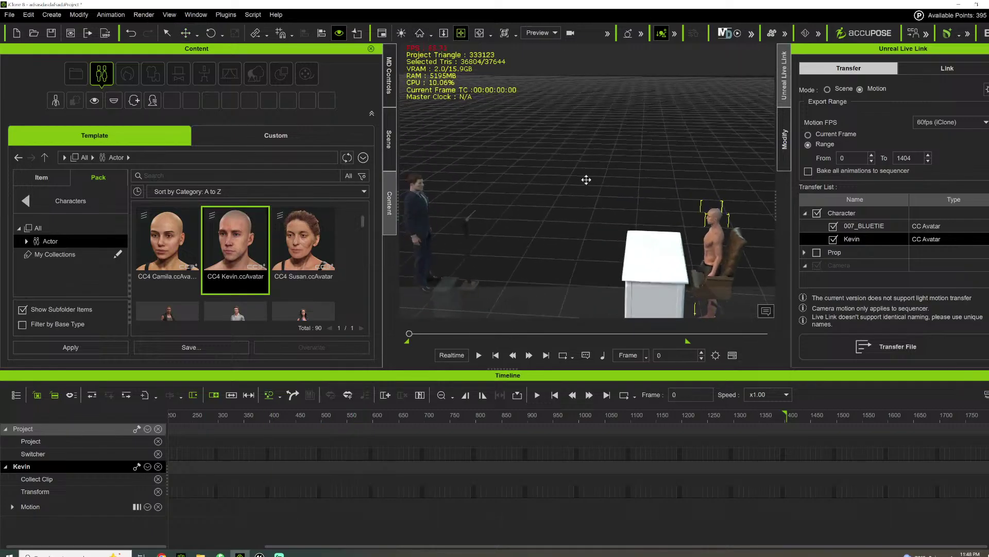
right_drag(586, 178, 569, 144)
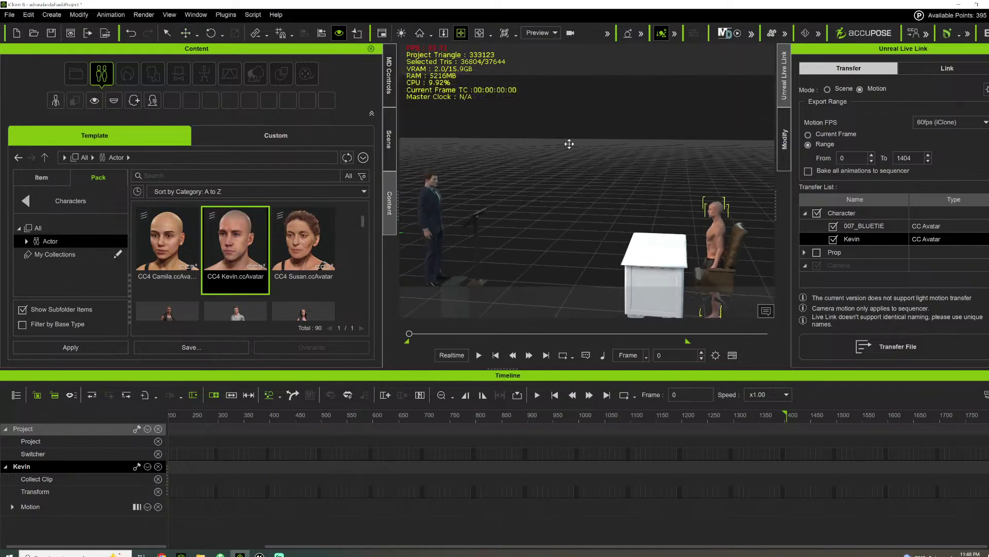
click(434, 191)
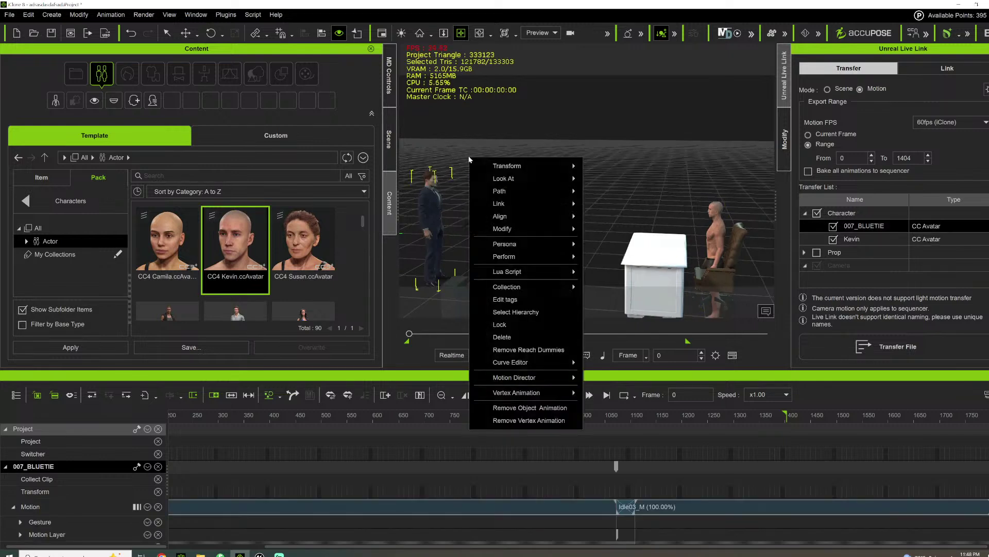
right_click(469, 157)
mouse_move(556, 178)
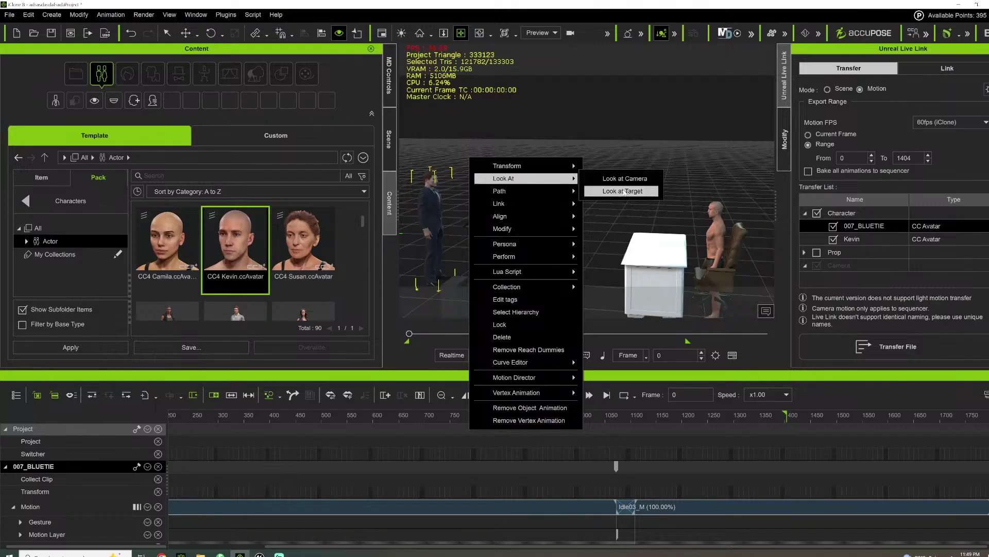
click(618, 192)
click(720, 211)
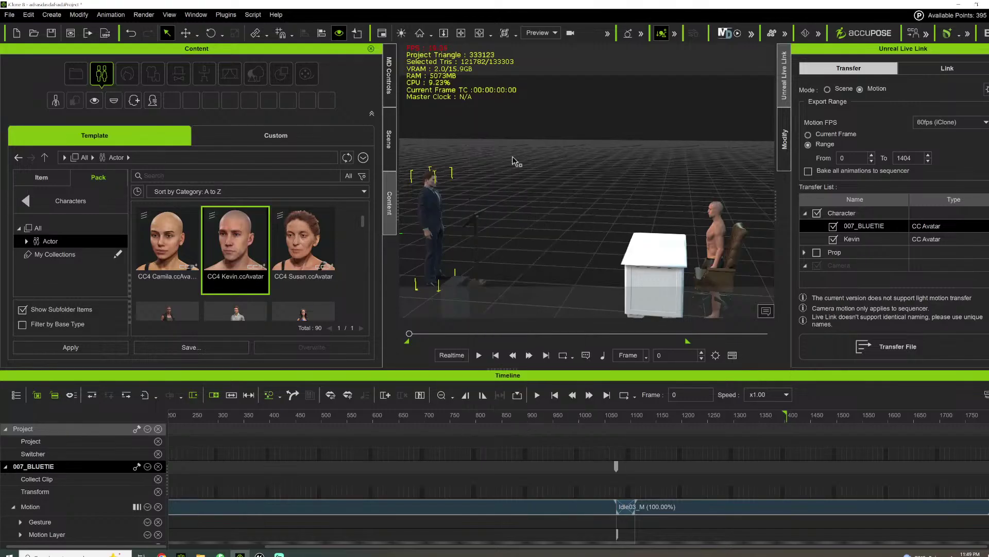
middle_drag(503, 111, 554, 133)
right_drag(554, 133, 528, 147)
middle_drag(528, 146, 569, 163)
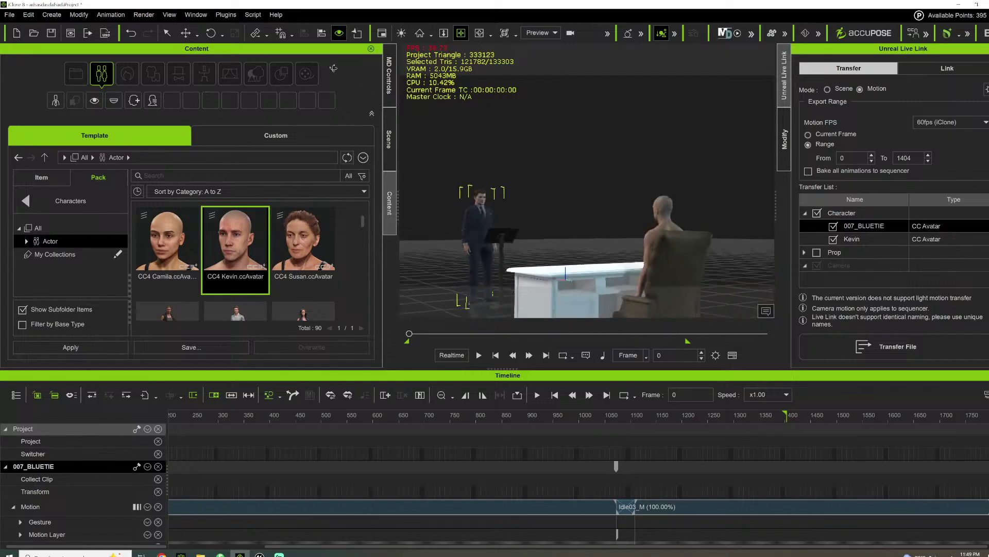
scroll(569, 164, up, 5)
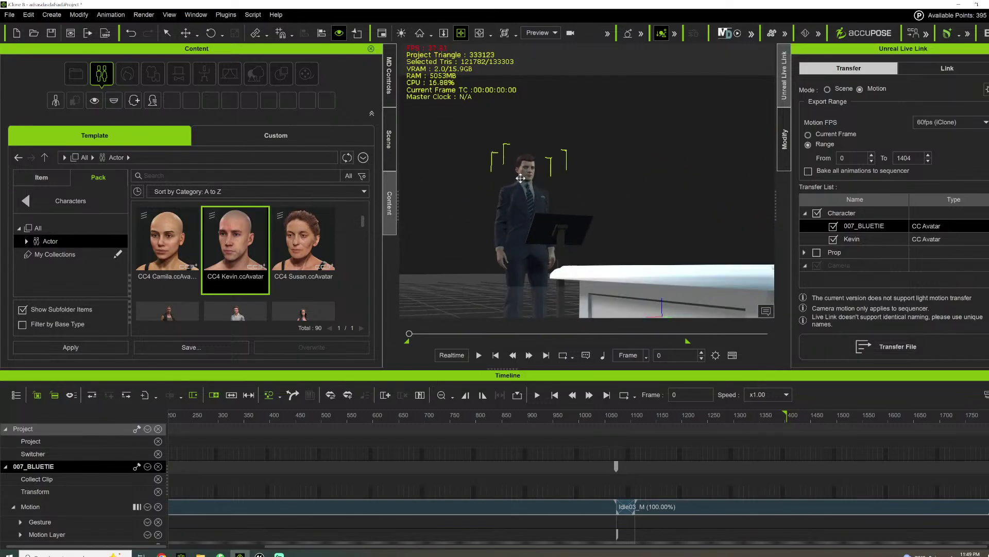
scroll(521, 138, up, 3)
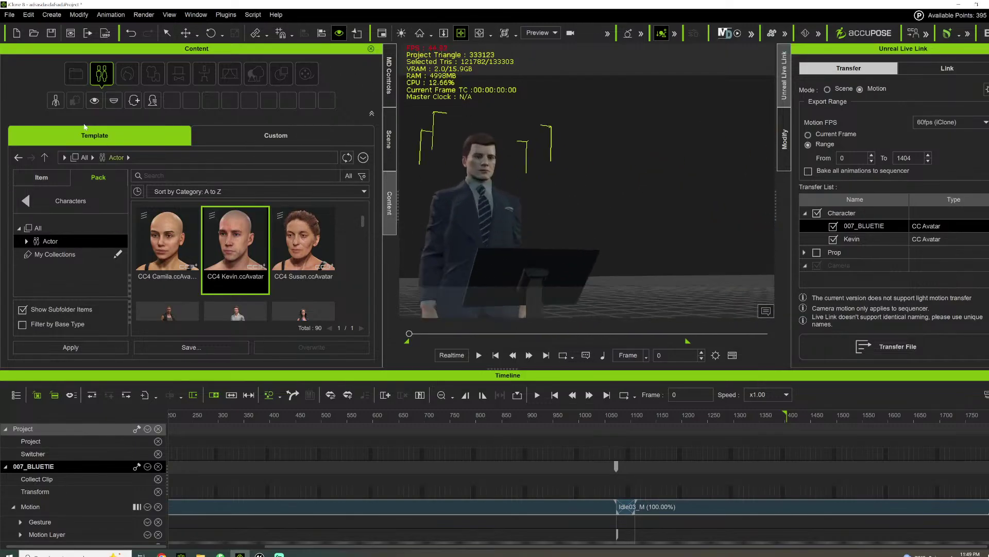
Bring the start of the 007_BLUETIE character's expression track into view and open the Digital Soul expression pack
scroll(322, 448, down, 2)
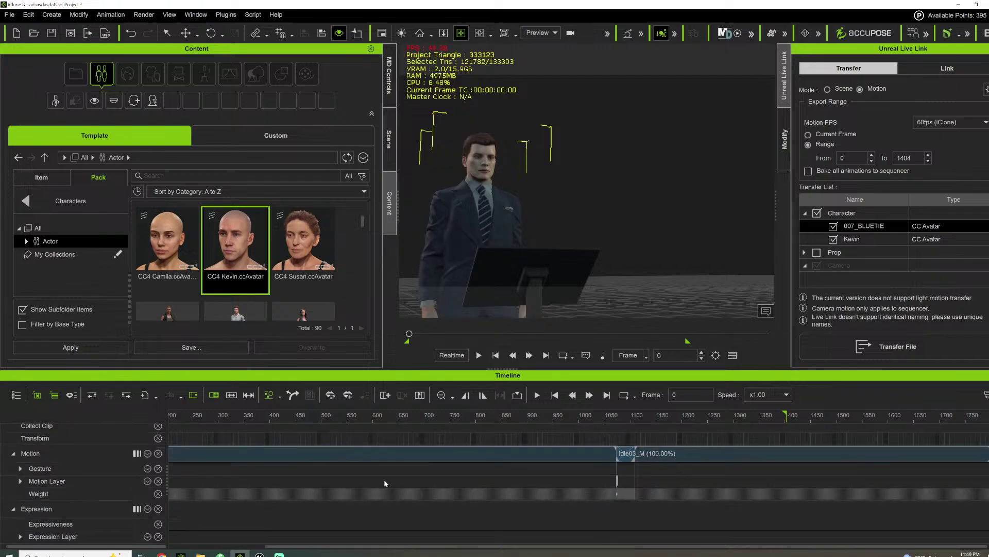
click(183, 547)
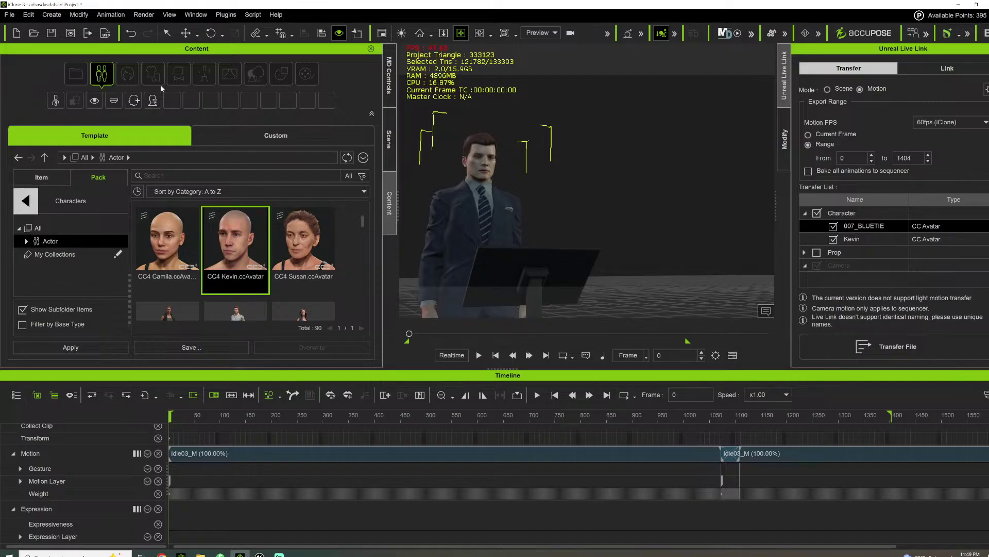
click(203, 75)
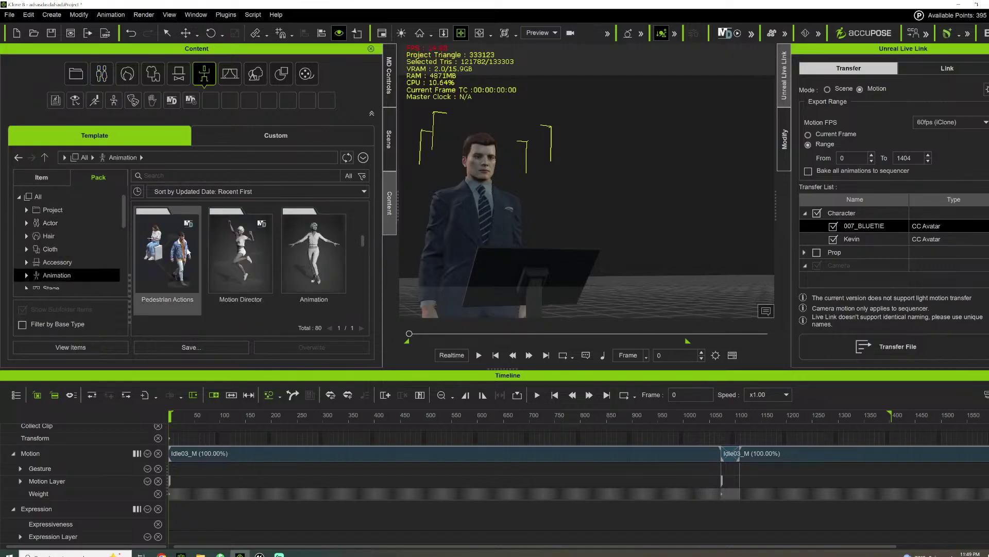
scroll(187, 252, down, 1)
scroll(94, 242, down, 2)
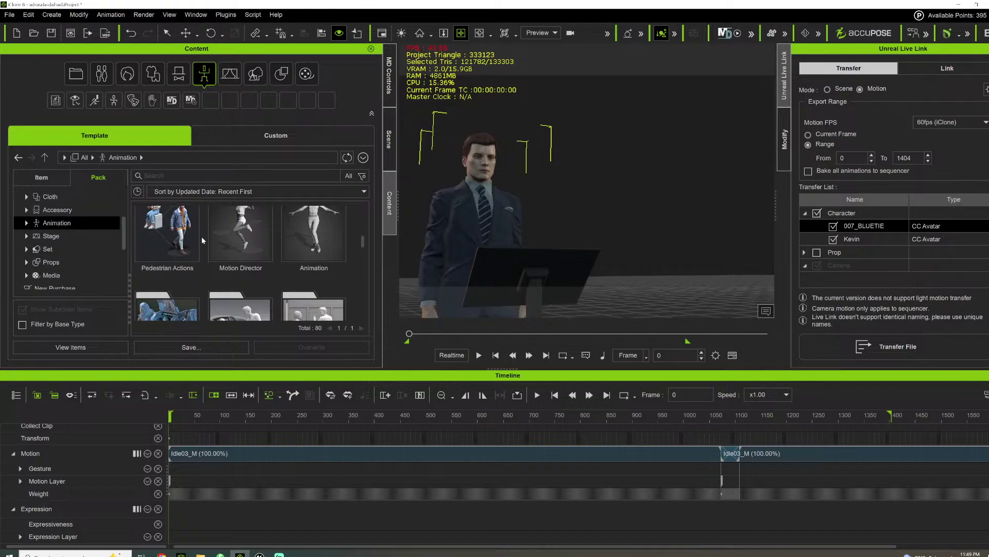
click(27, 225)
scroll(62, 253, down, 1)
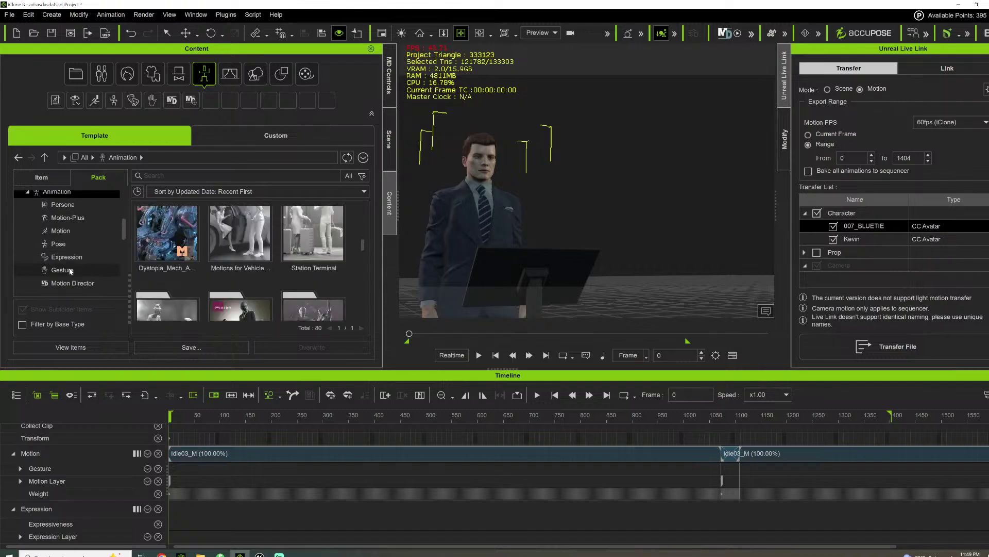
click(66, 258)
double_click(193, 262)
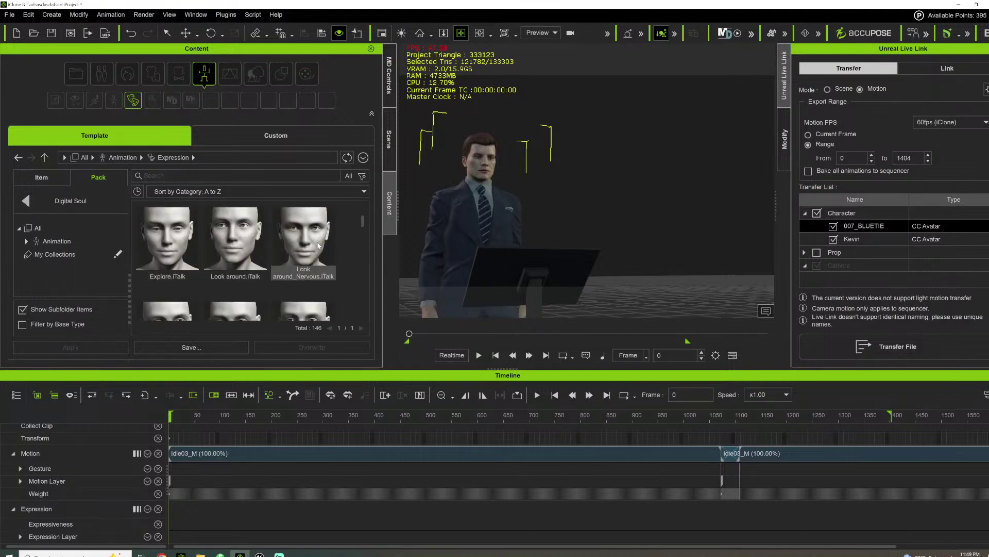
Look through the Digital Soul expressions in the 3.Read, 4.Feel_Like and 5.Feel_Dislike folders for a suitable one
scroll(285, 274, down, 2)
click(26, 241)
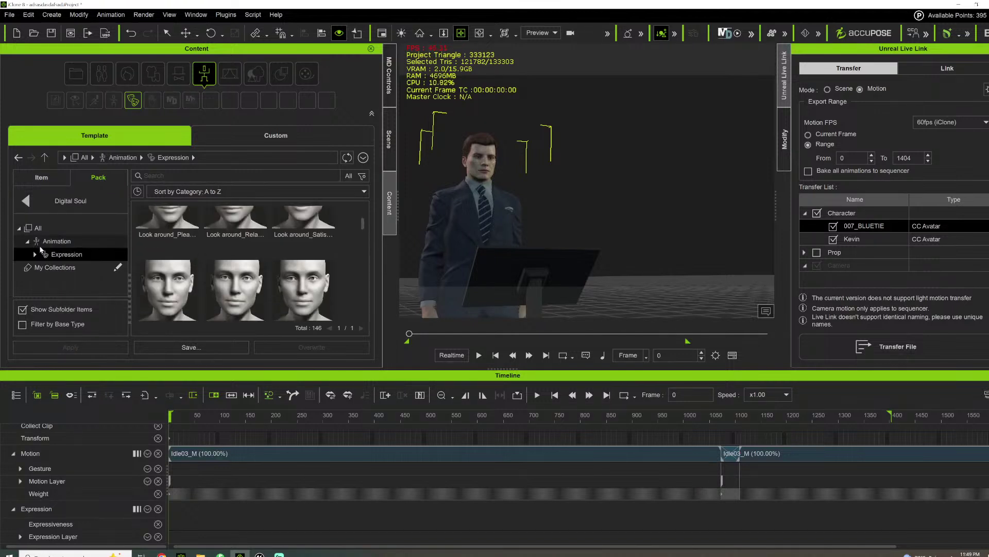
click(34, 254)
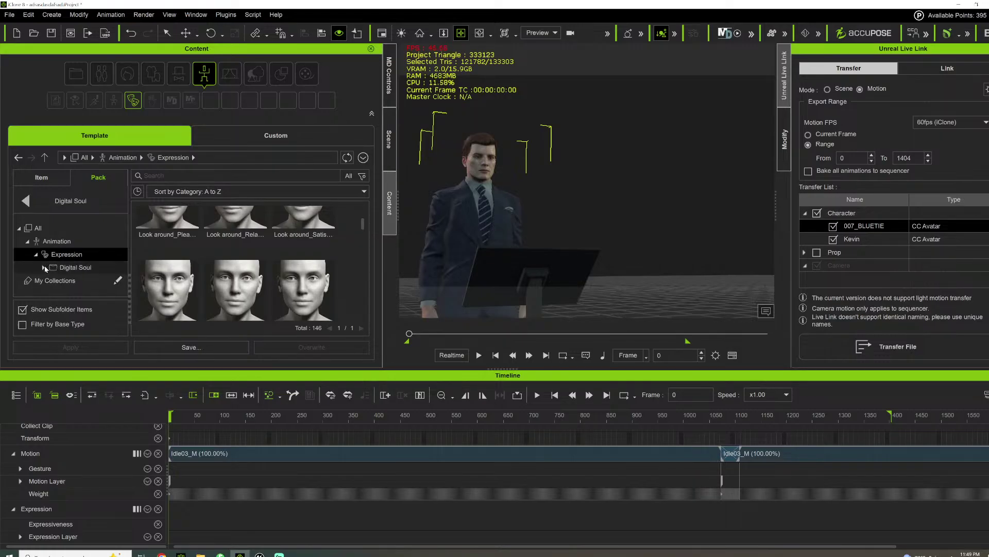
click(45, 265)
scroll(51, 253, down, 3)
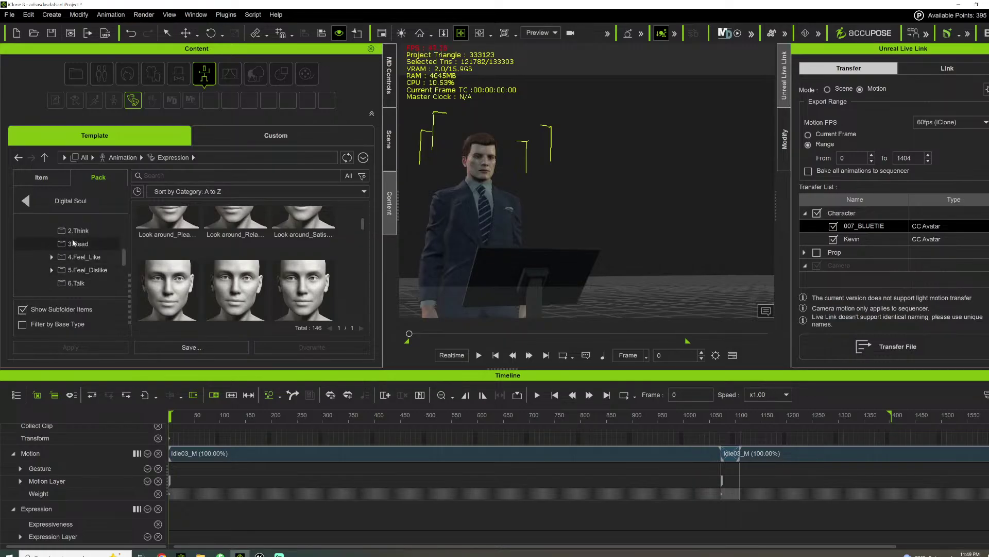
click(76, 244)
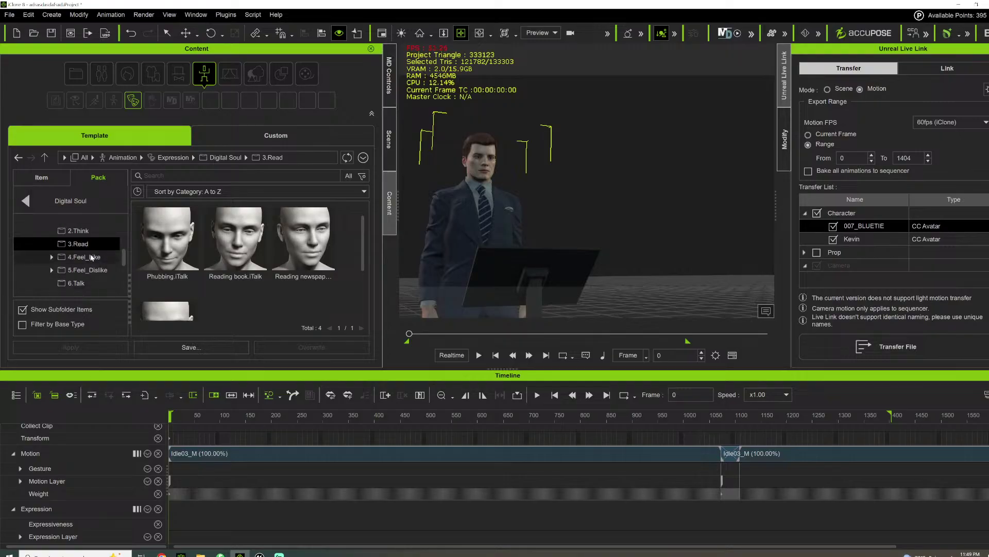
click(93, 257)
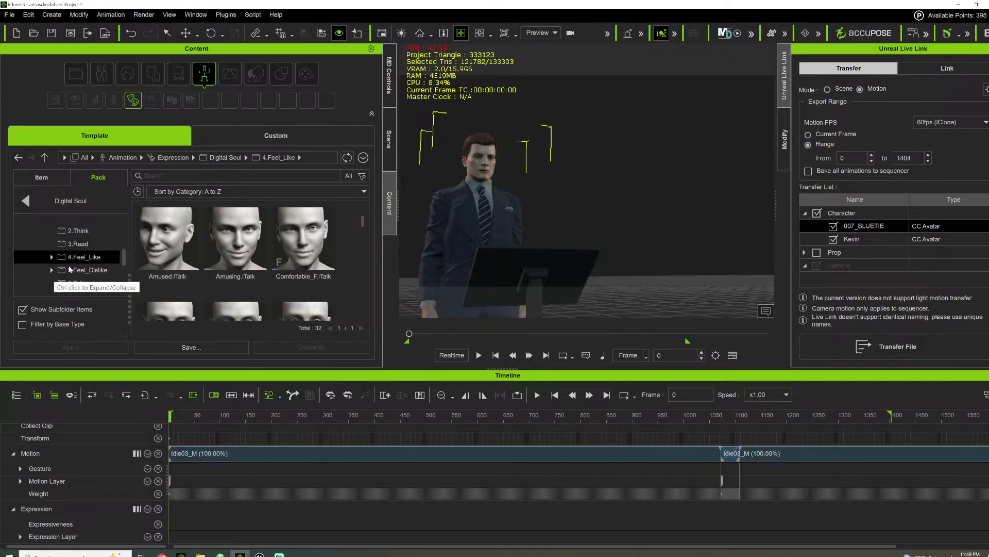
click(70, 269)
scroll(220, 255, down, 3)
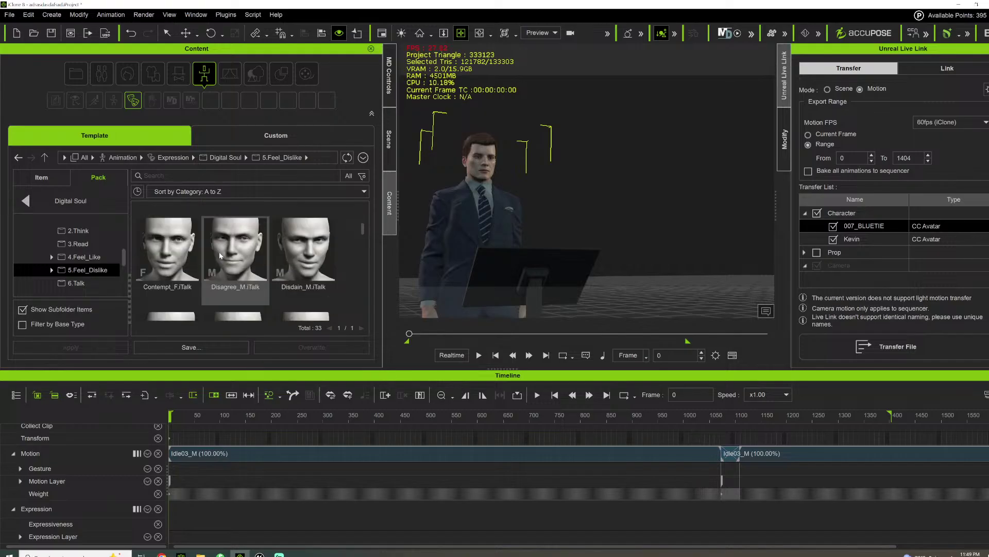
scroll(220, 255, down, 3)
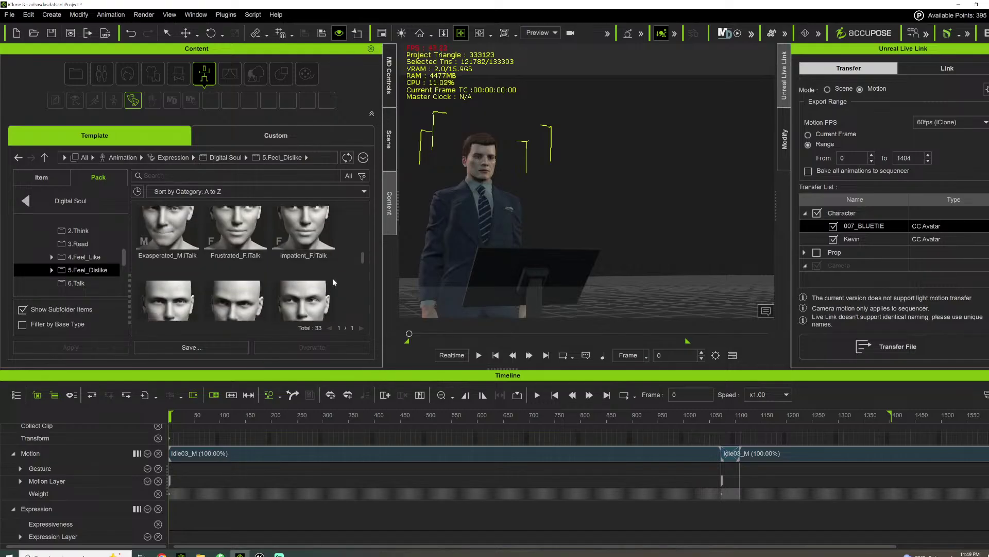
scroll(333, 281, down, 5)
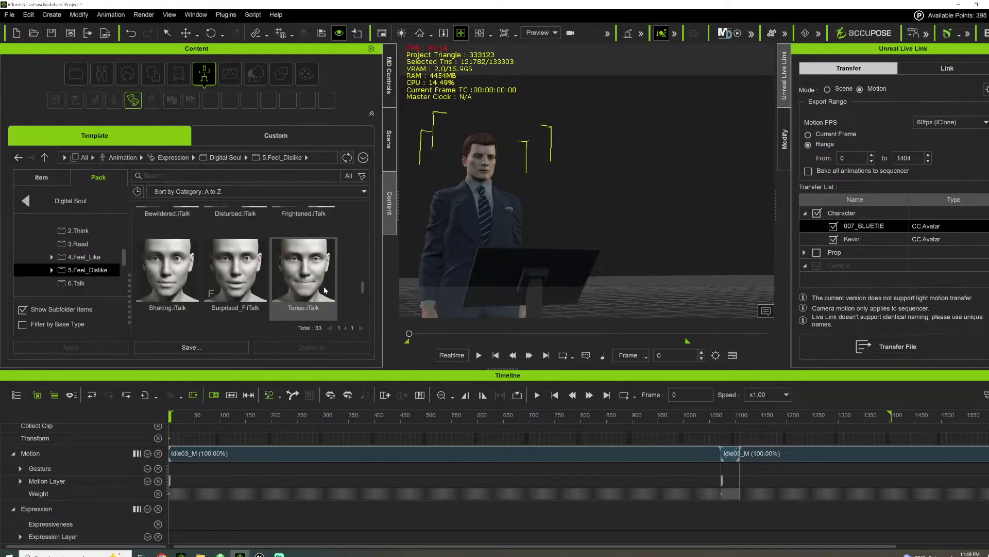
scroll(325, 290, down, 2)
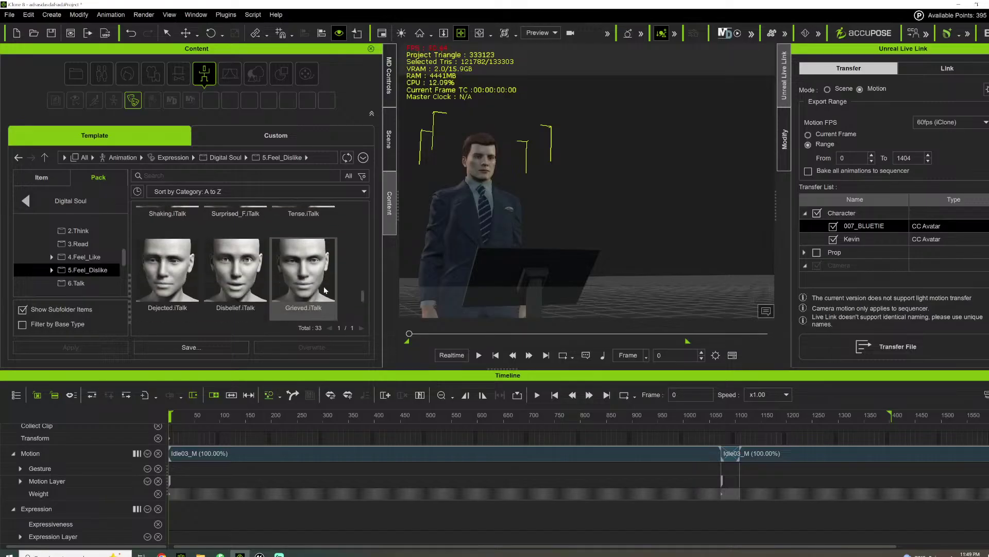
Try the Reading book expression from the 3.Read folder on the 007_BLUETIE character, playing it back before deleting the clip
click(81, 237)
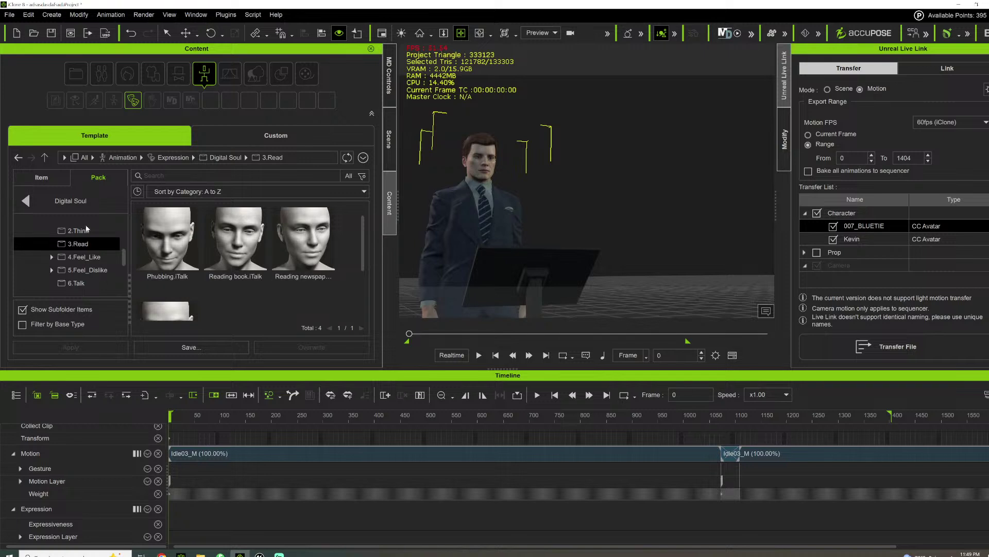
drag(236, 243, 448, 77)
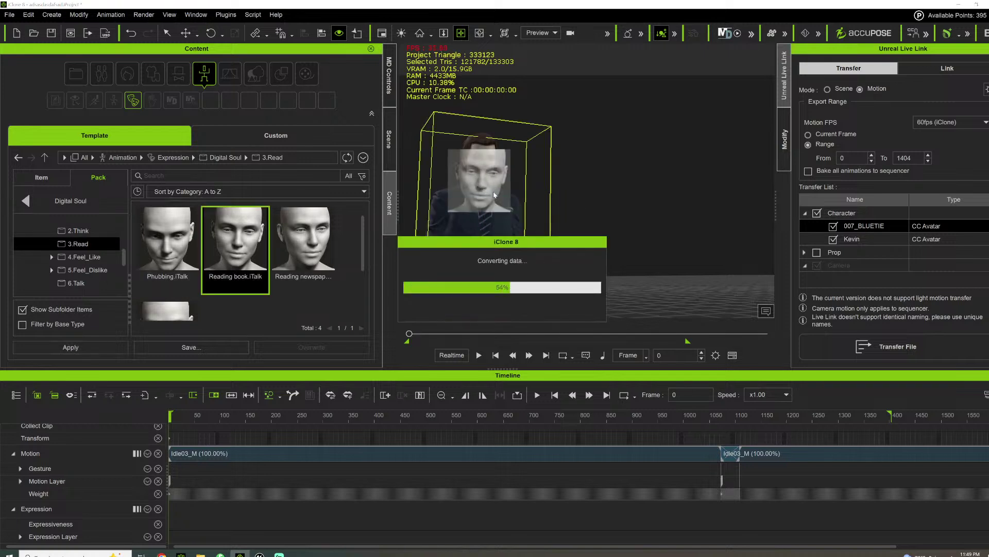
key(space)
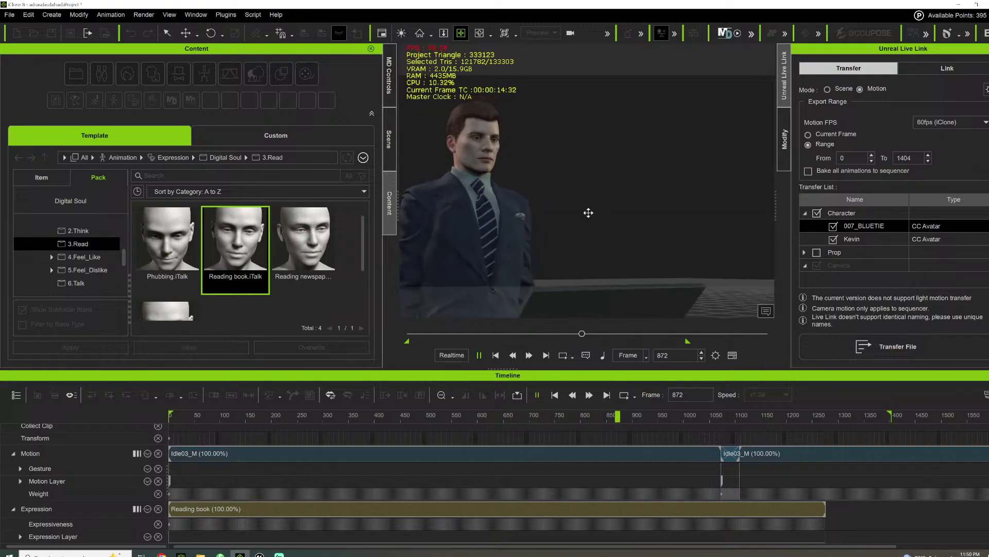
key(space)
click(527, 512)
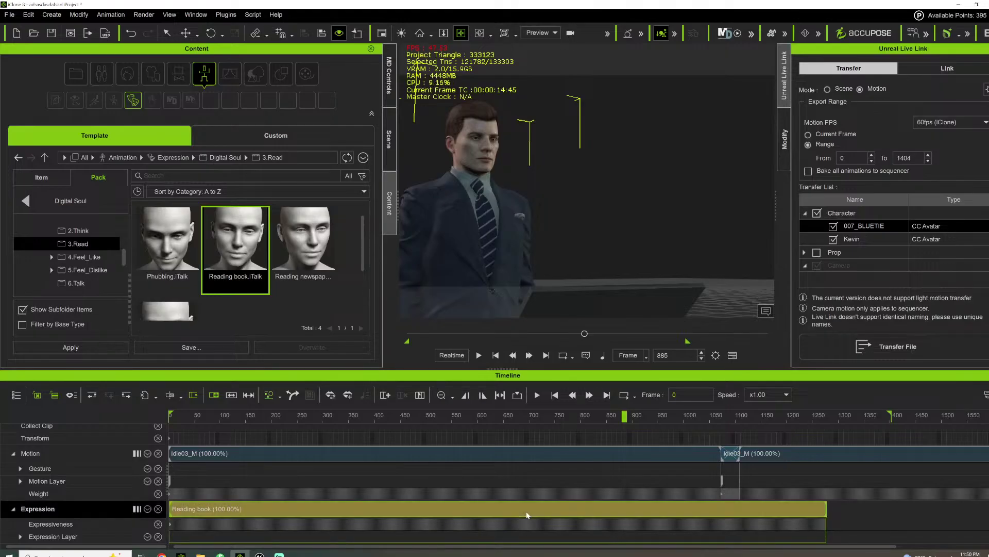
key(Delete)
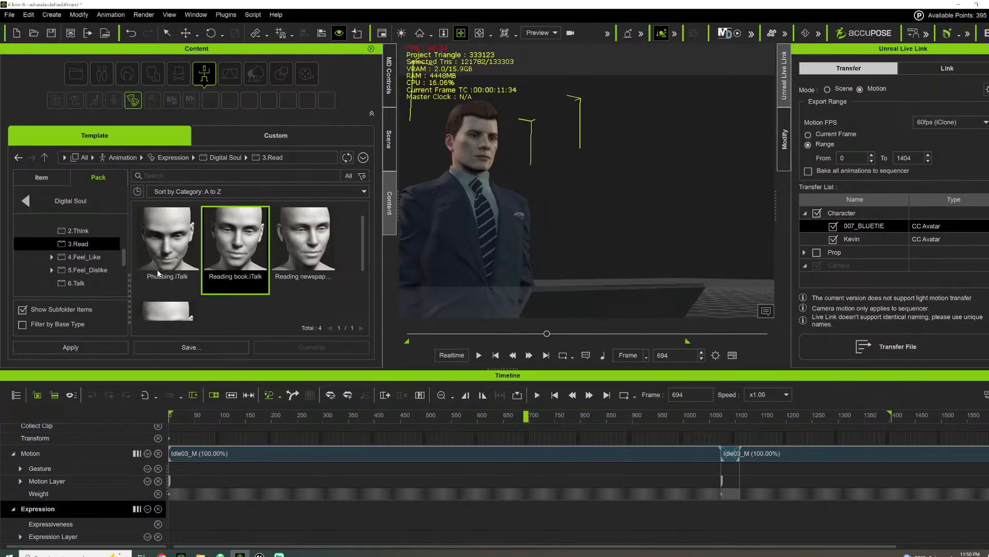
Try the Planning expression from the 2.Think folder at the start of the 007_BLUETIE character's expression track and play it back
click(80, 231)
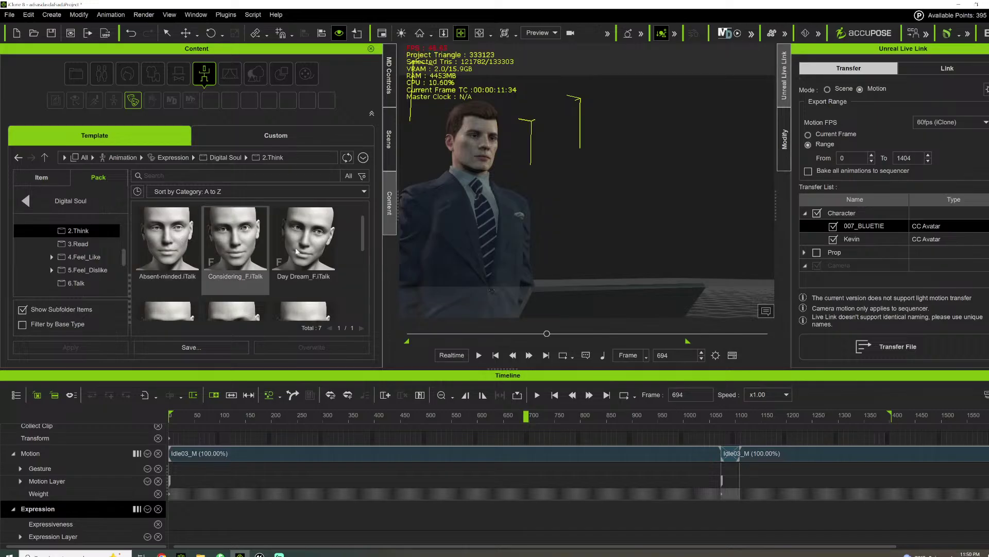
scroll(237, 268, down, 2)
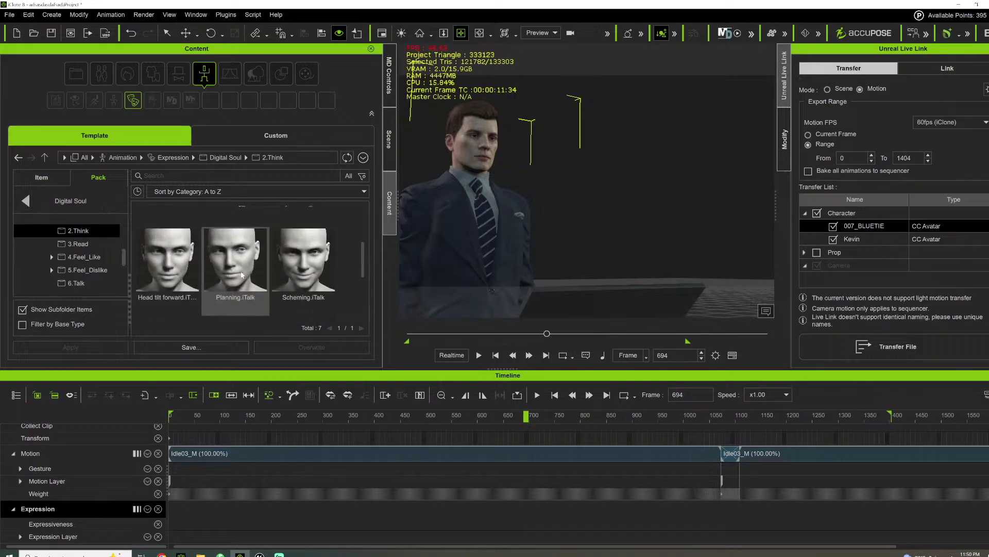
scroll(237, 281, up, 1)
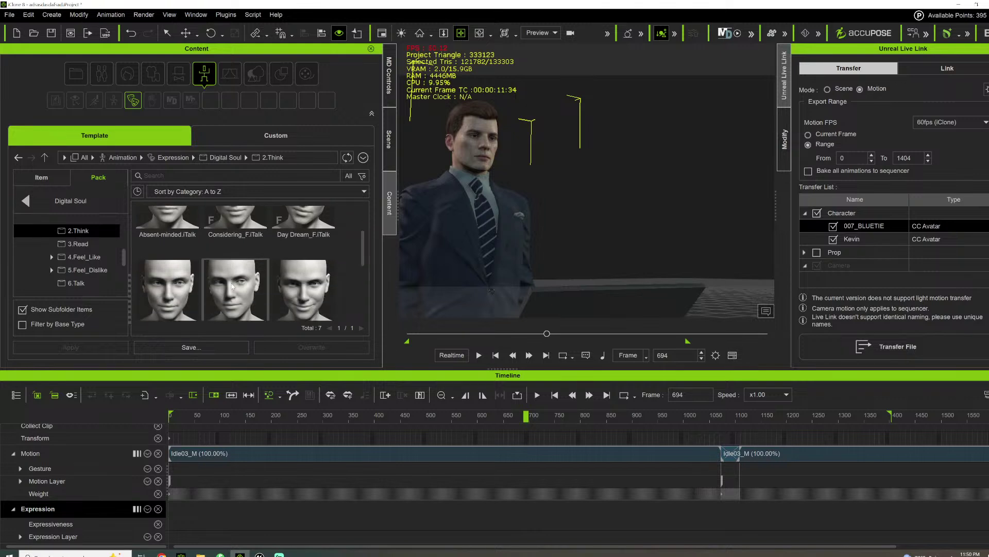
drag(232, 287, 490, 203)
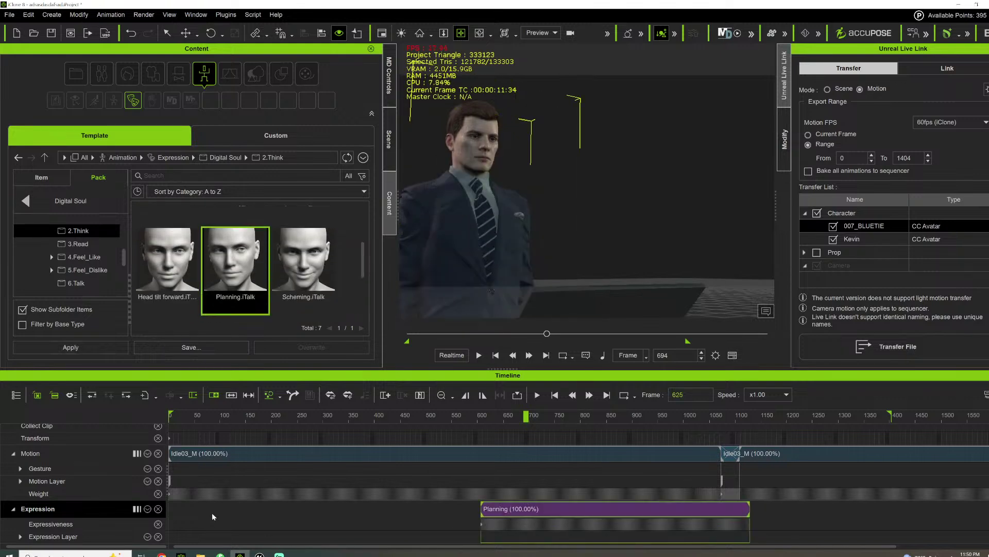
drag(213, 515, 200, 513)
click(189, 417)
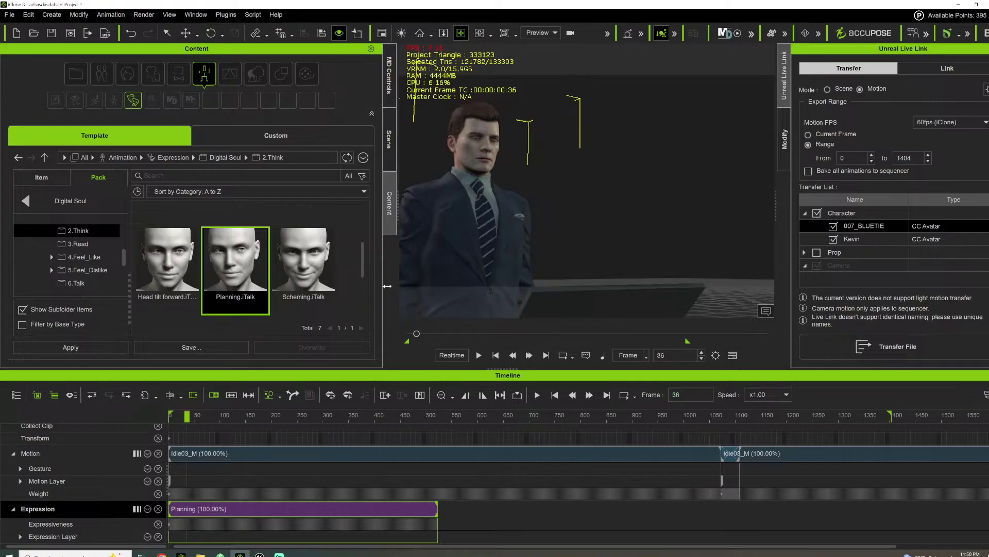
key(space)
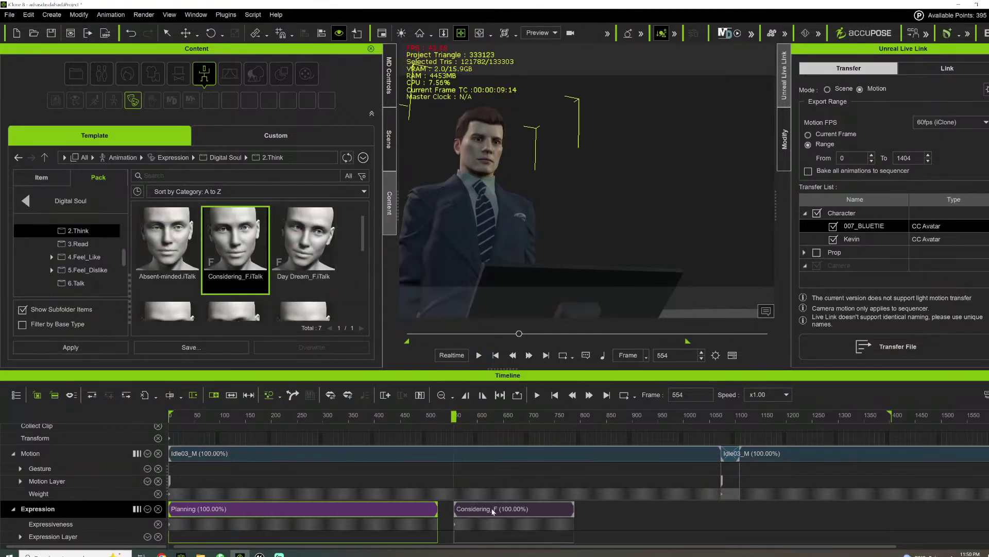
Try the Considering_F expression overlapping the end of the Planning clip, playing the transition back before undoing the added clip
click(482, 511)
drag(464, 511, 430, 511)
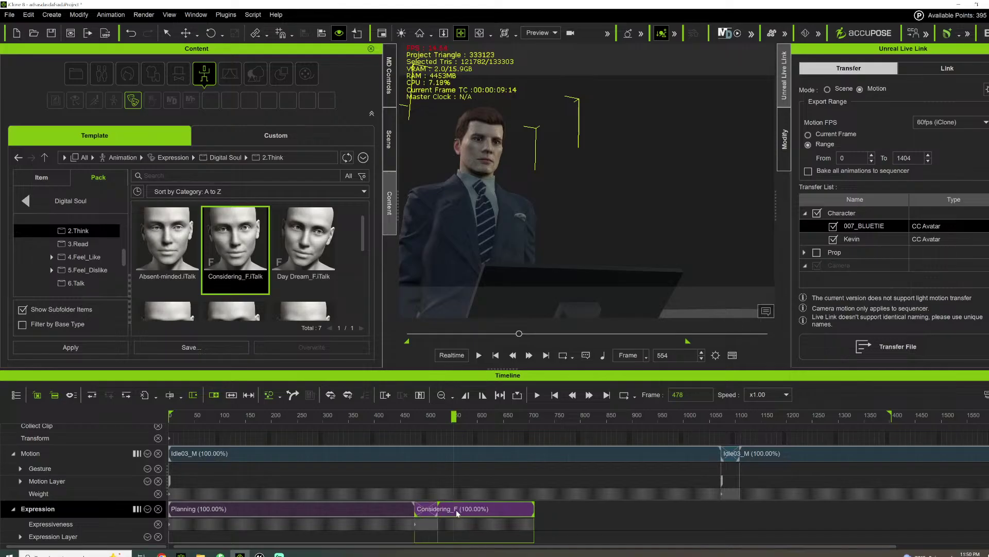
key(space)
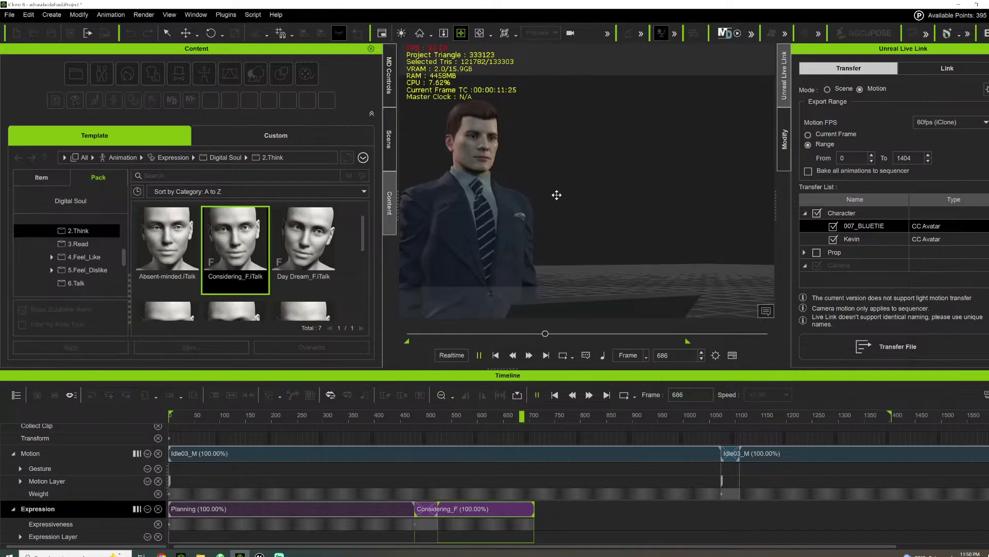
key(space)
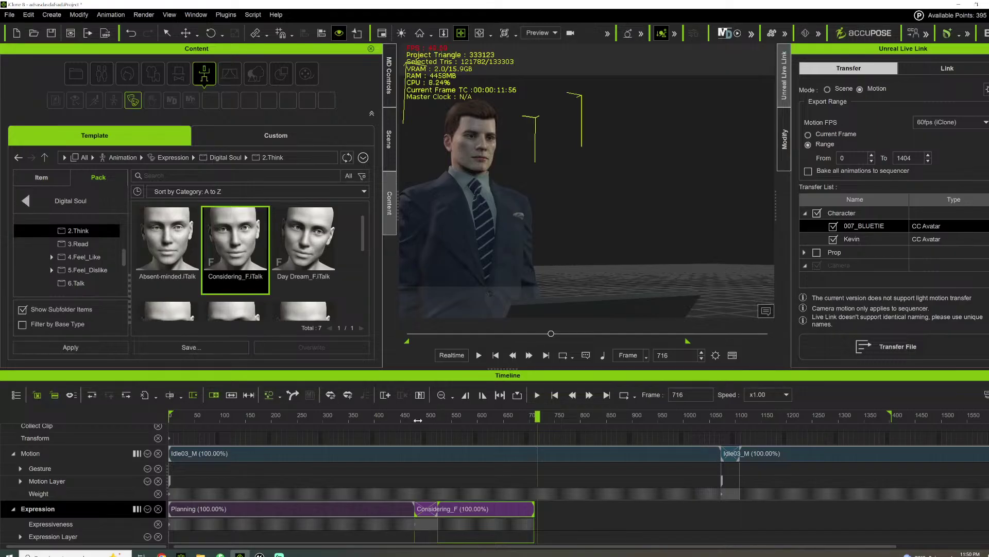
click(418, 420)
key(space)
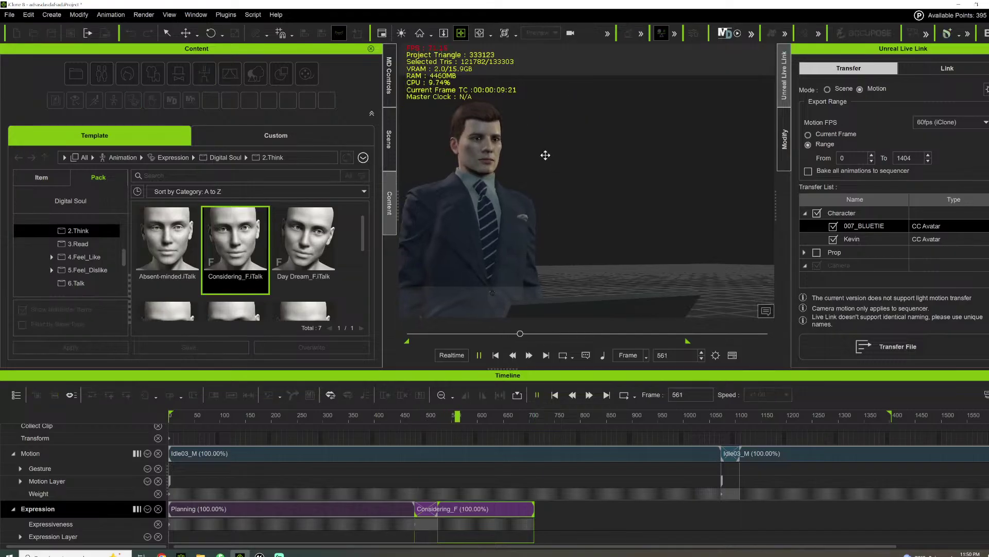
key(space)
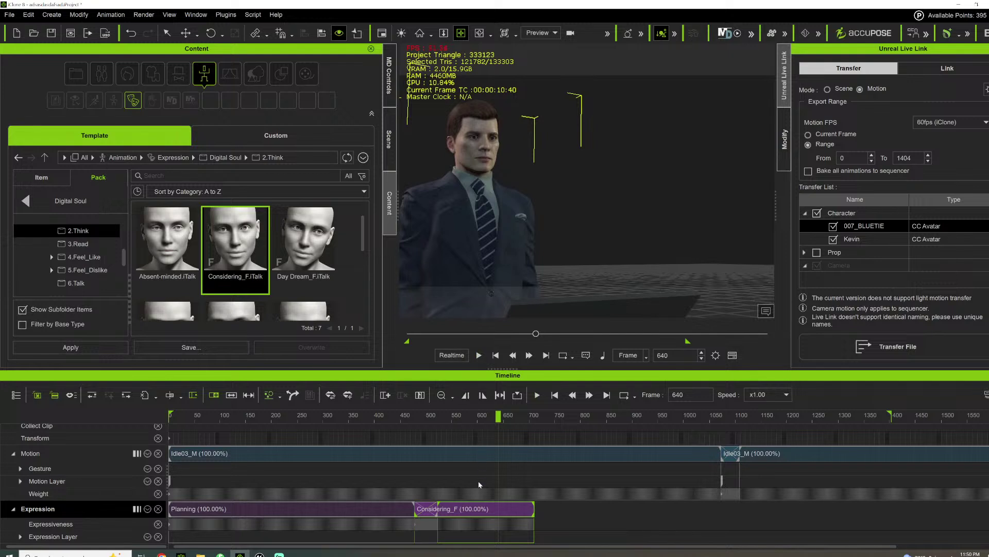
key(ctrl+z)
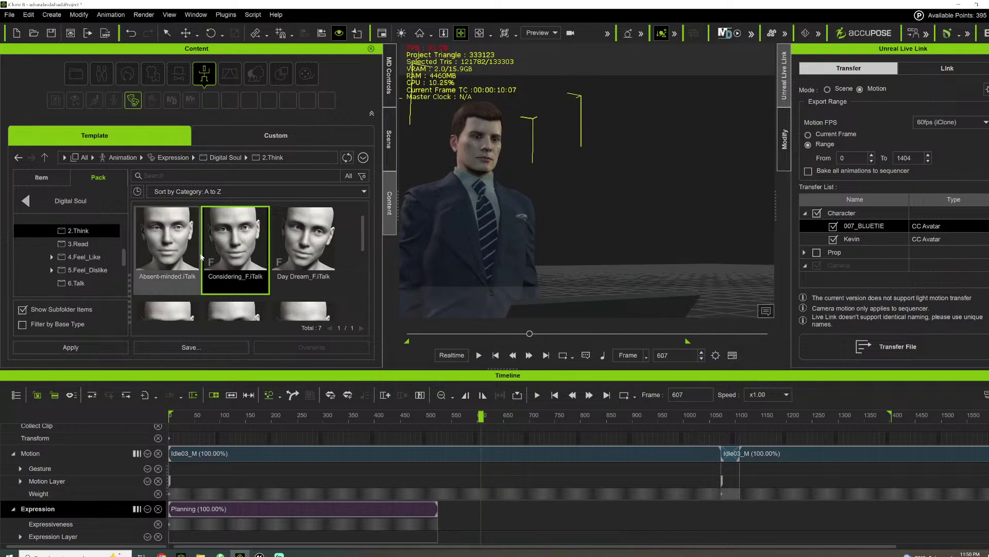
Look through the Digital Soul expressions in the 2.Think, 4.Feel_Like and 7.Listen folders for a more suitable one
scroll(204, 252, down, 8)
click(85, 256)
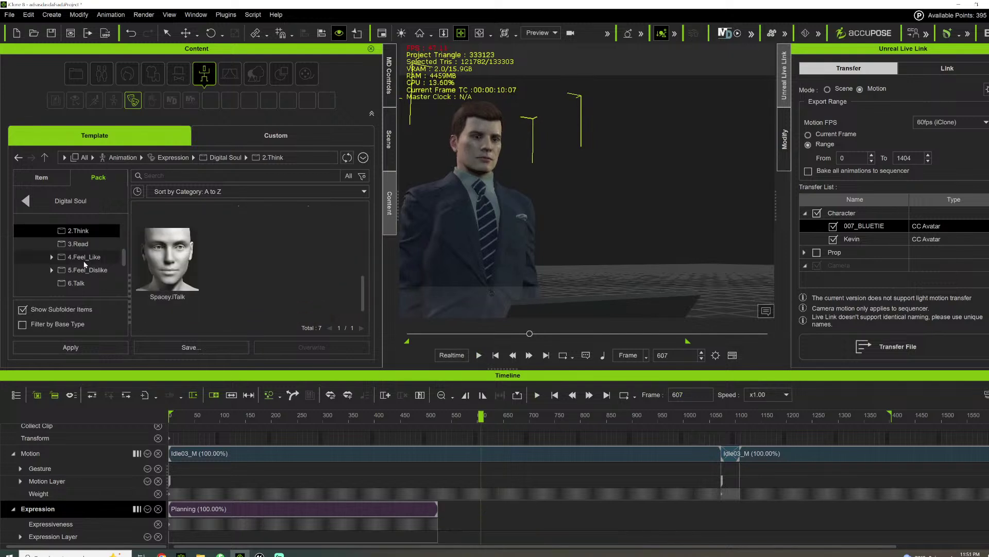
scroll(223, 262, down, 2)
scroll(221, 262, down, 3)
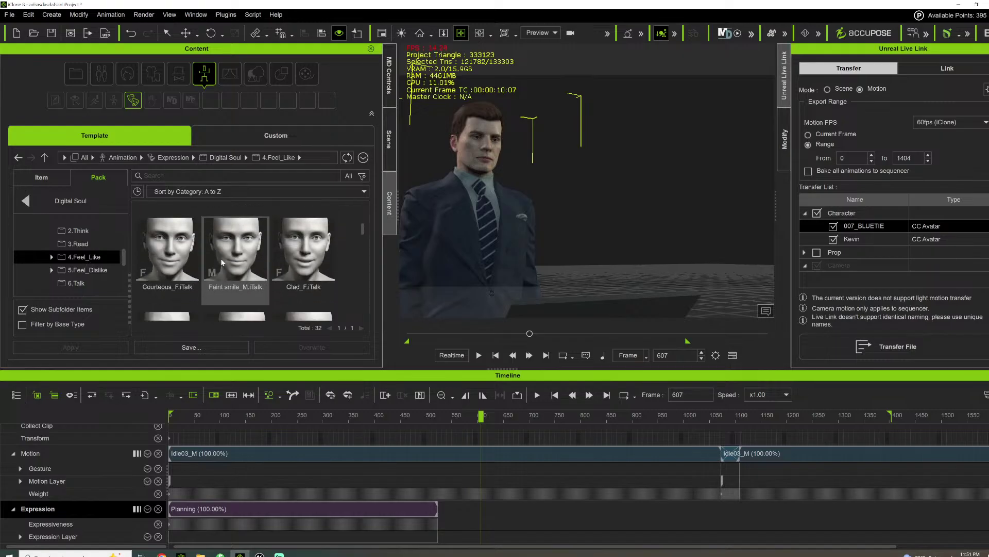
scroll(221, 259, down, 2)
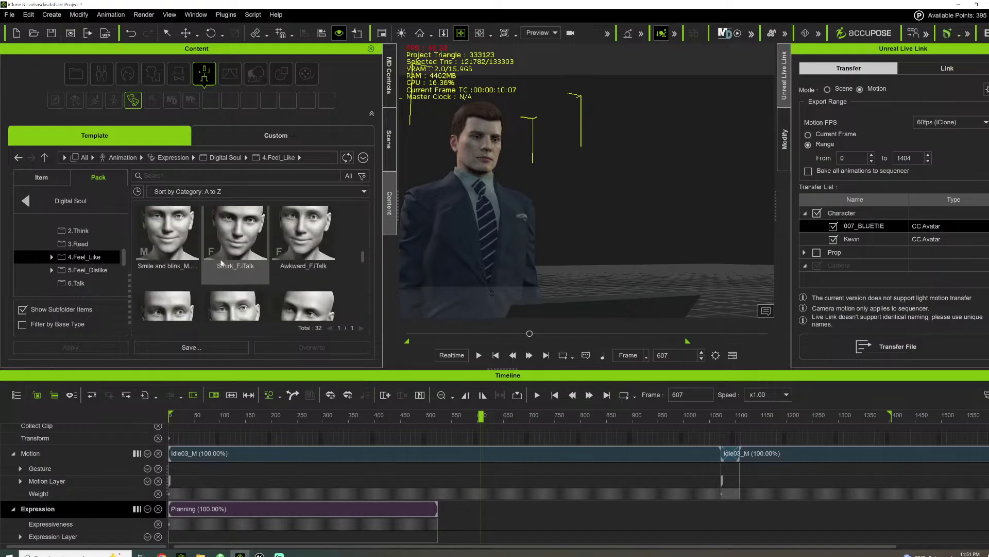
scroll(220, 258, down, 3)
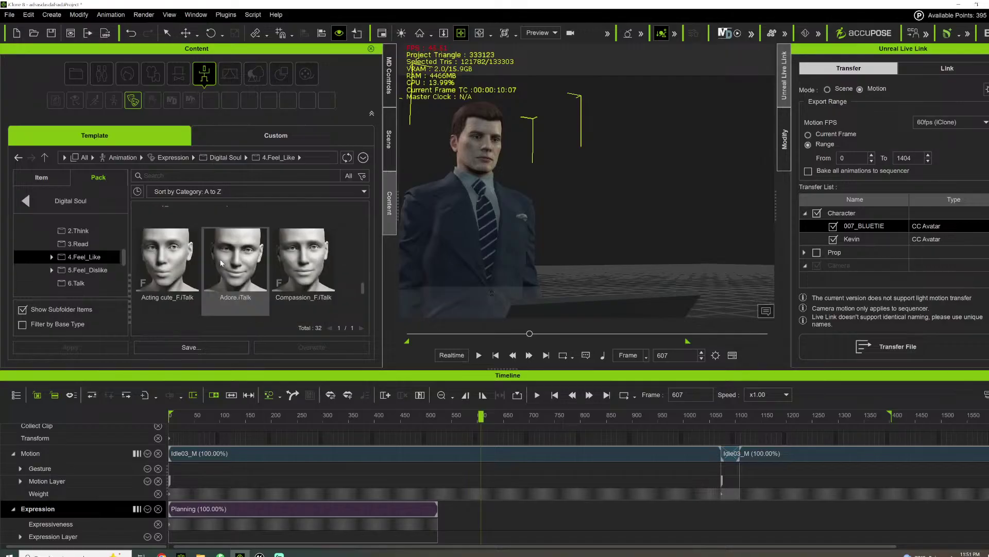
scroll(86, 266, down, 2)
click(85, 265)
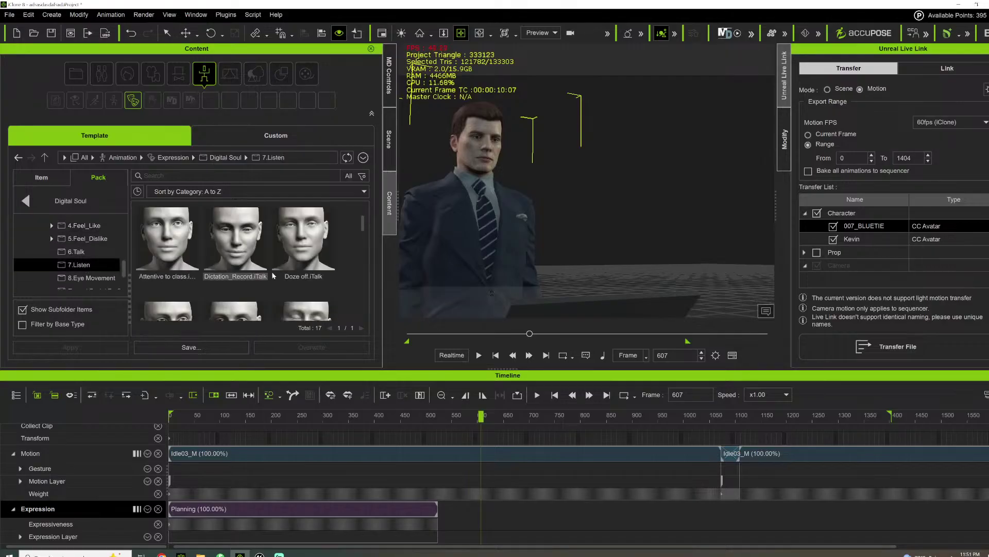
scroll(246, 270, down, 3)
scroll(246, 270, down, 3)
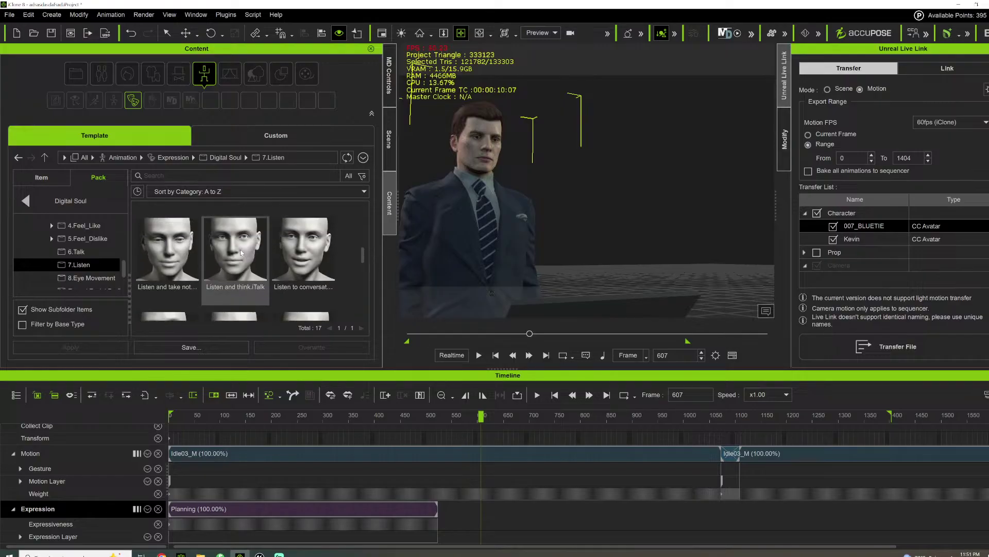
Try the Listen and think expression in place of the Planning clip, starting it at frame 0 and playing it back
double_click(246, 269)
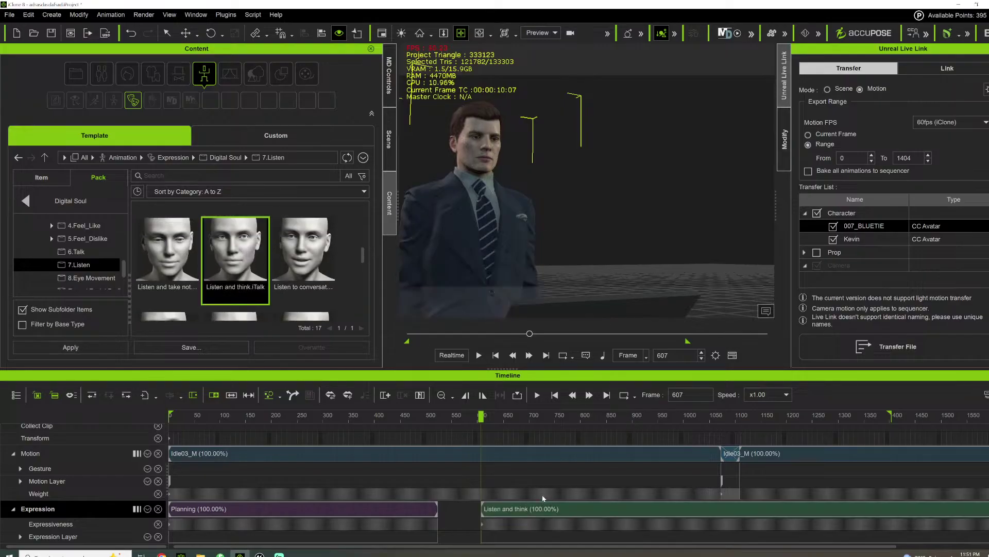
click(356, 512)
key(Delete)
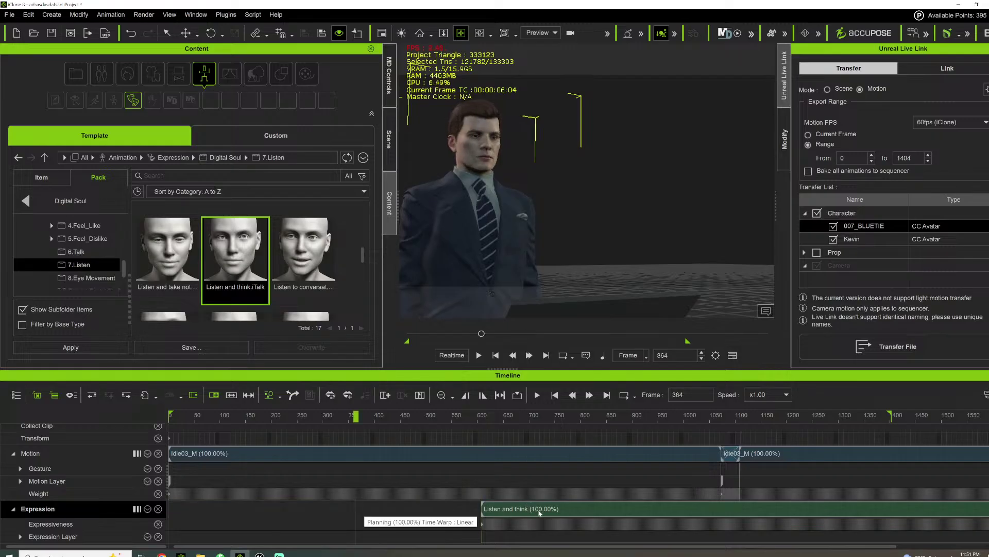
drag(532, 507, 209, 522)
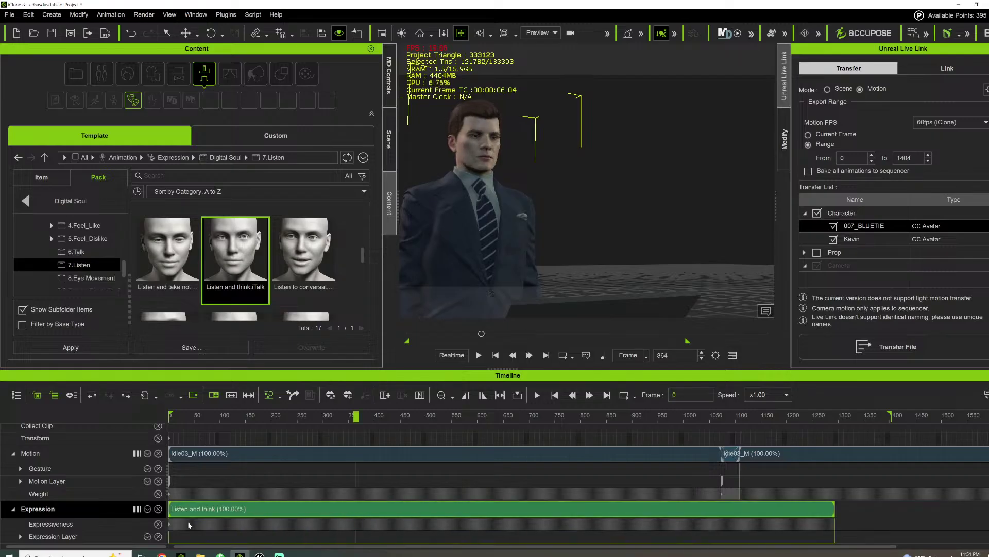
key(space)
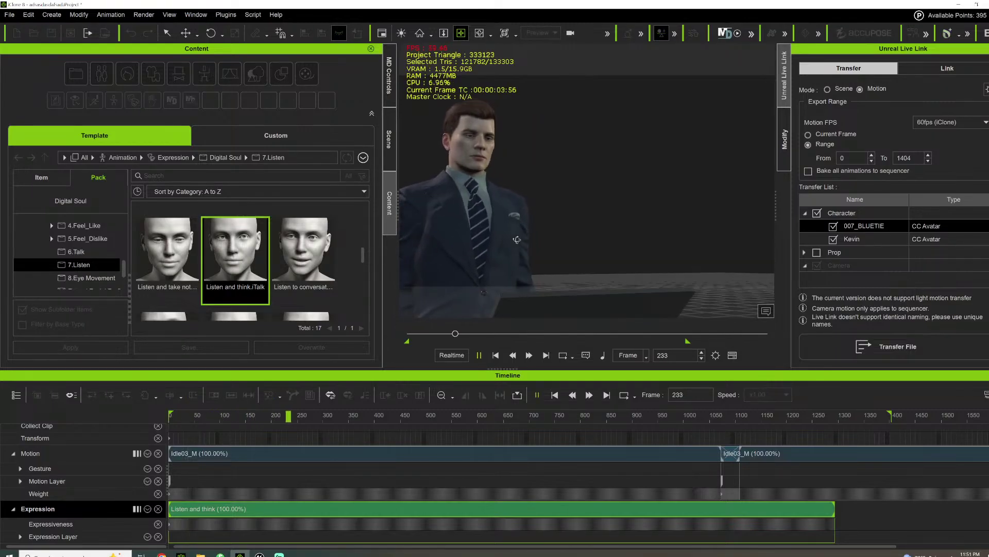
right_drag(517, 240, 560, 231)
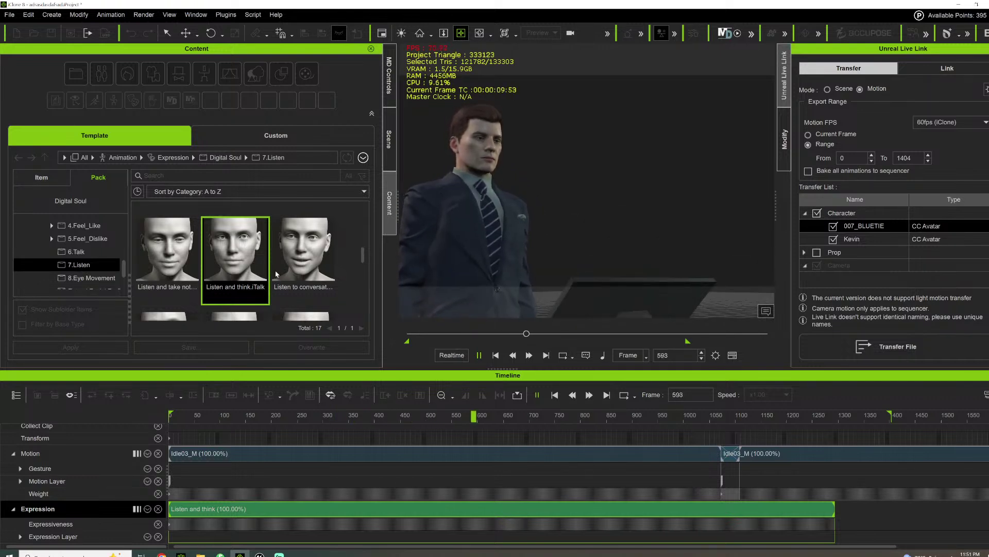
right_drag(556, 229, 437, 239)
key(space)
Replace the Listen and think clip with the Listen_Serious expression from the 7.Listen folder at the start of the expression track
scroll(309, 288, down, 3)
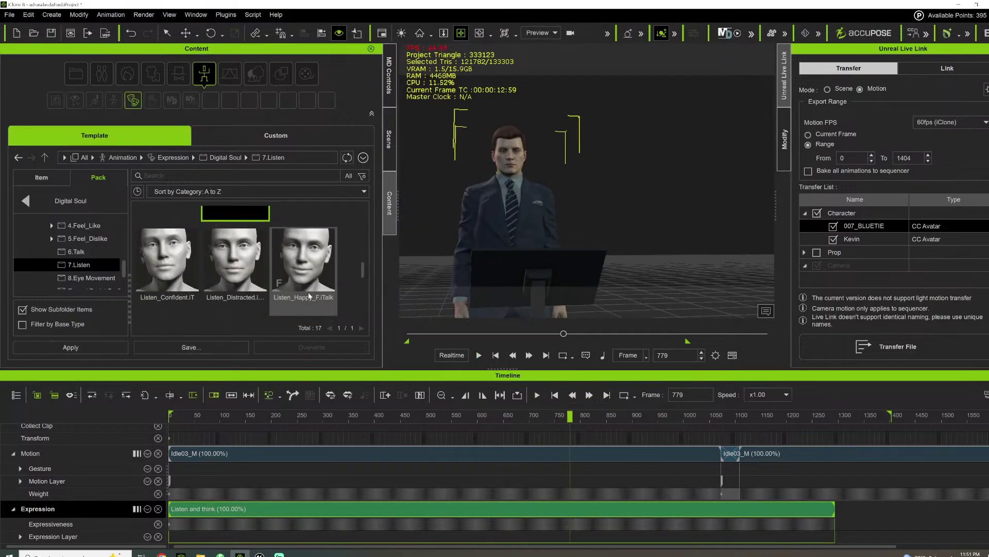
scroll(308, 298, down, 2)
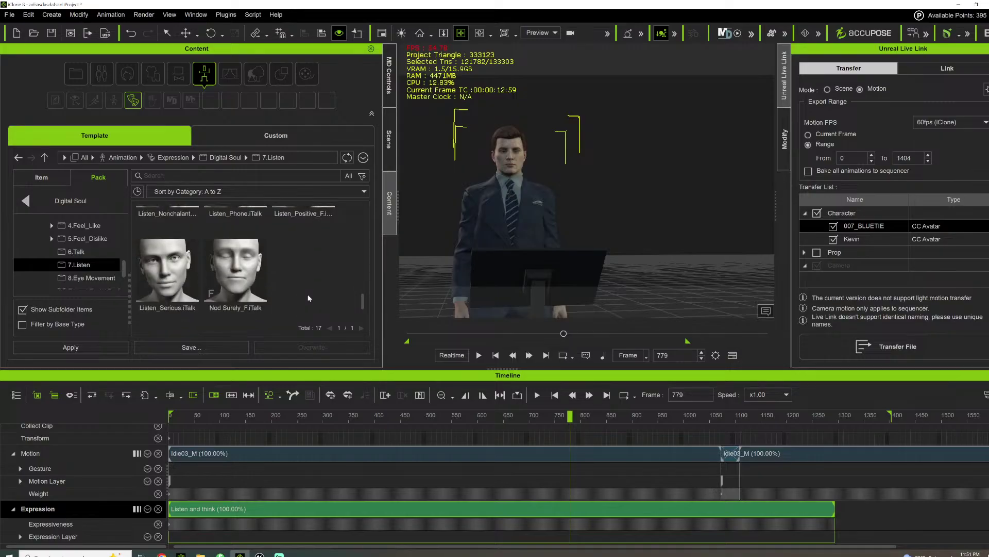
scroll(308, 298, up, 1)
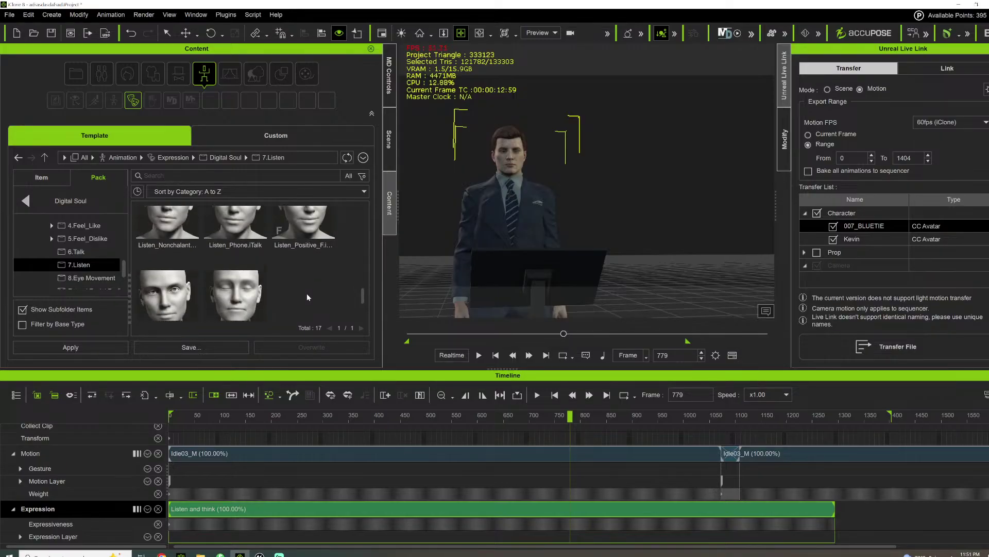
scroll(308, 298, down, 2)
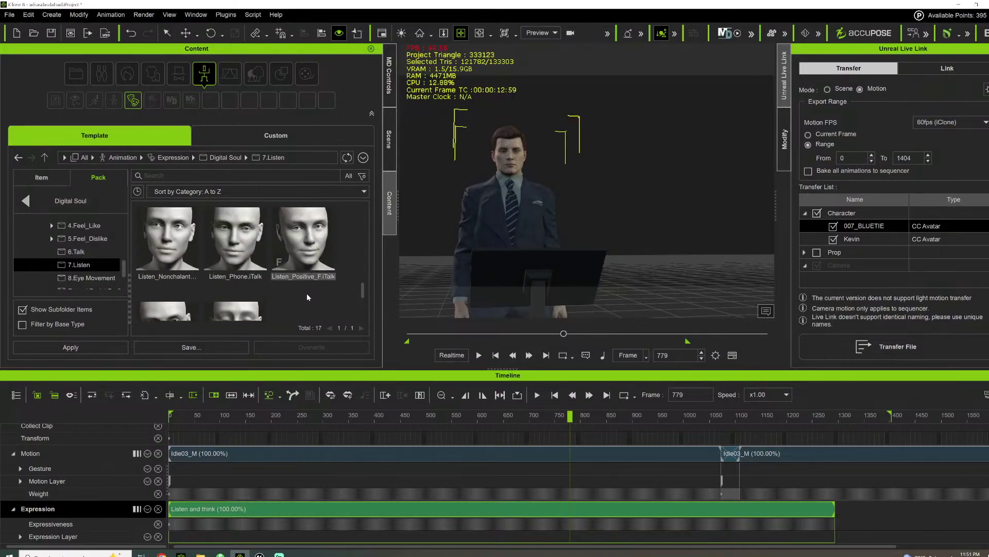
click(339, 516)
click(171, 262)
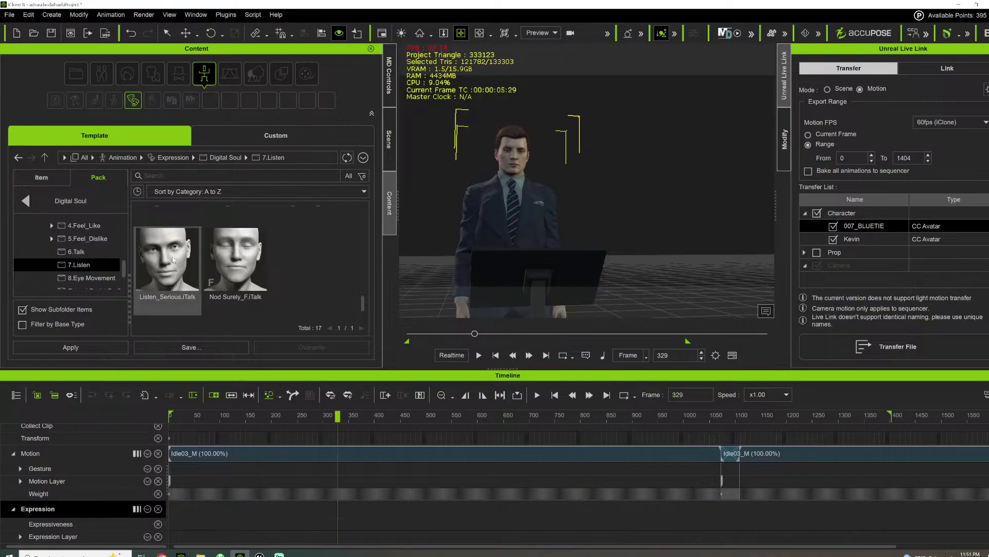
double_click(197, 287)
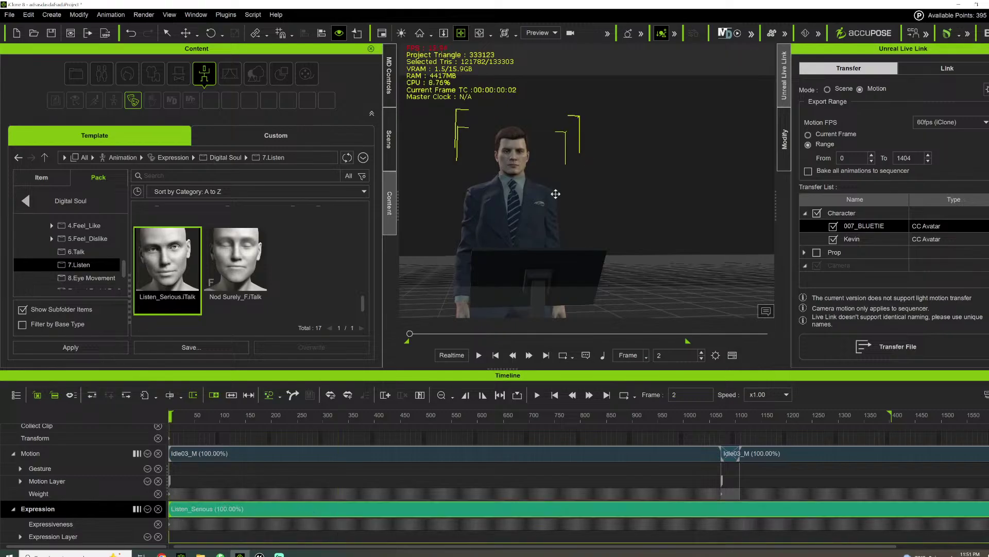
Play back the Listen_Serious expression and check the 007_BLUETIE character's face from closer up
key(space)
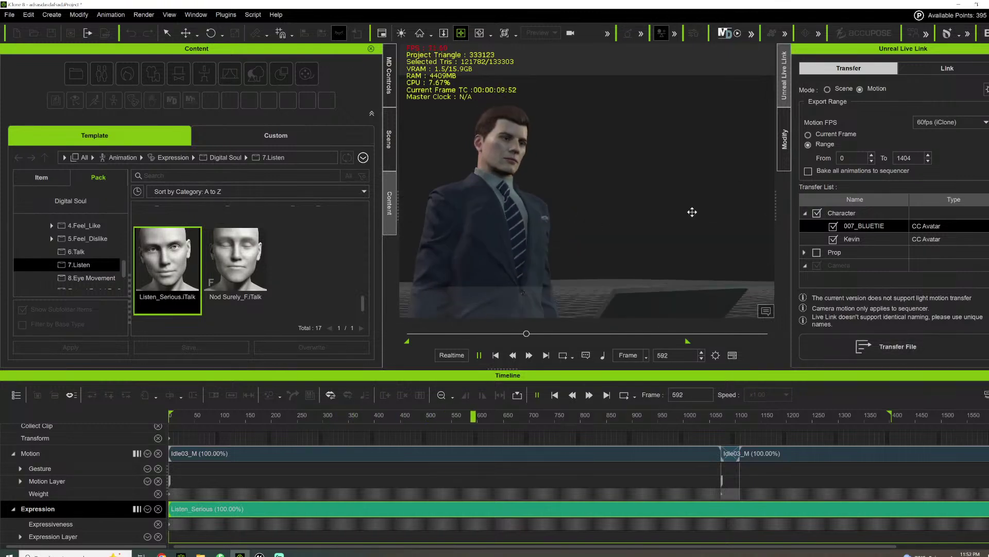
right_drag(593, 205, 529, 202)
scroll(659, 248, up, 5)
scroll(622, 232, down, 5)
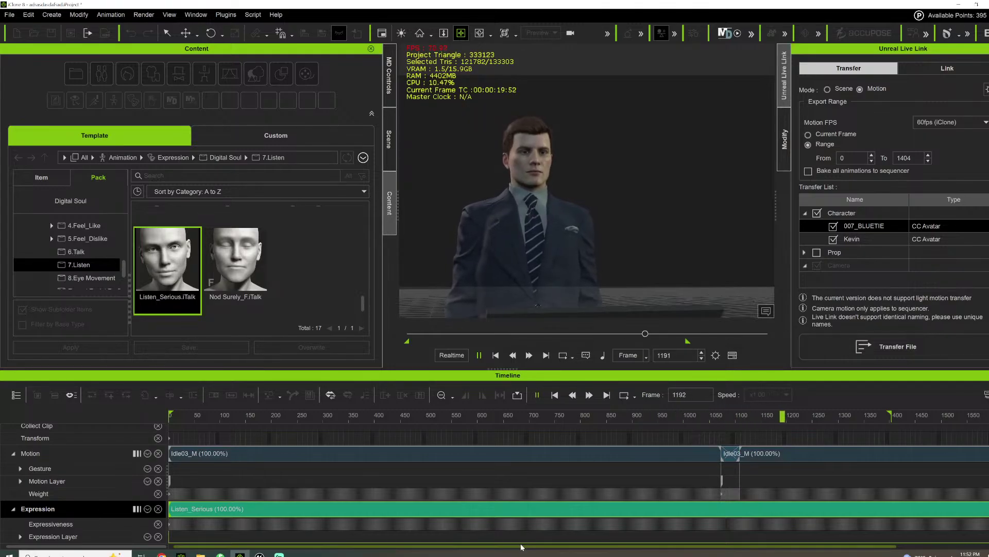
Extend the project's end frame to the end of the Listen_Serious clip at frame 1642 and return the playhead to frame 572
drag(569, 550, 672, 550)
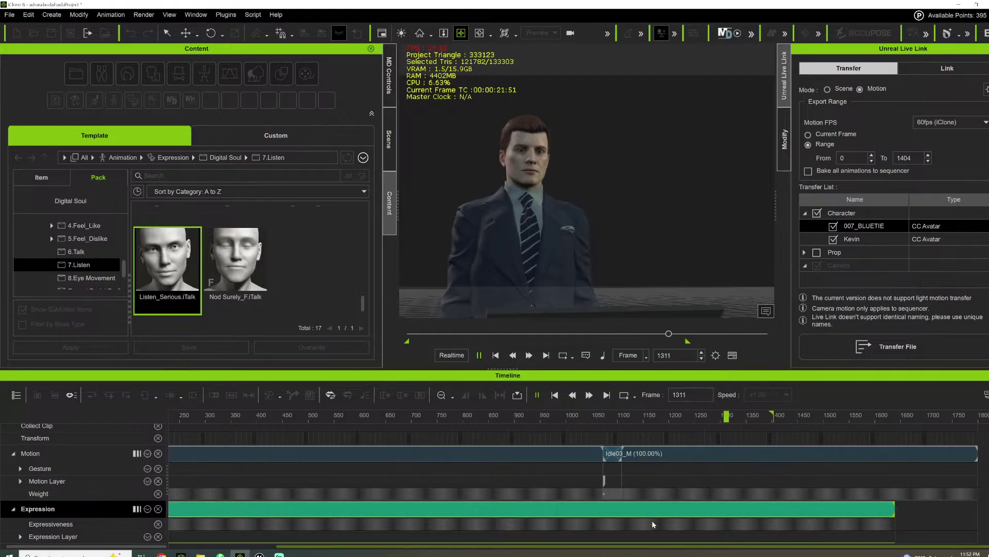
key(space)
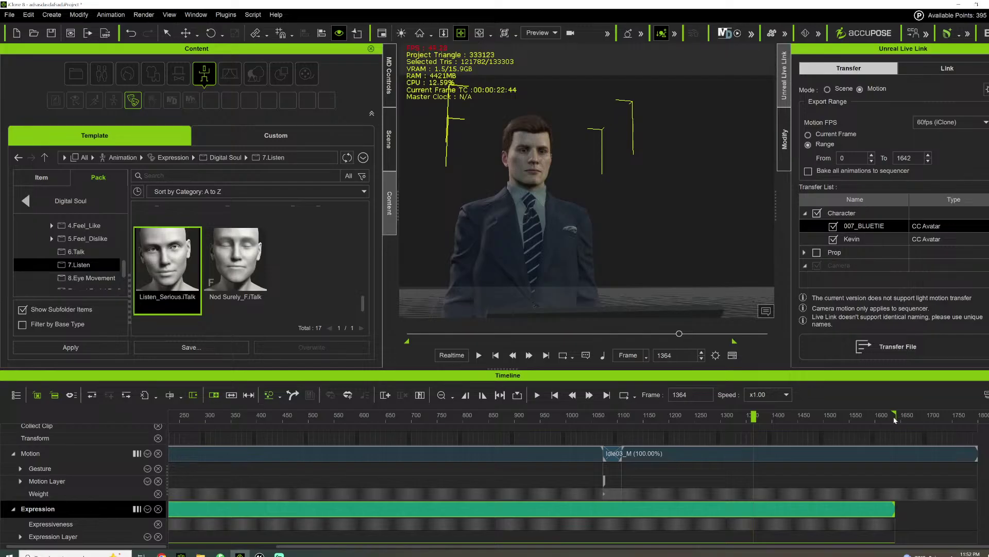
drag(836, 416, 267, 384)
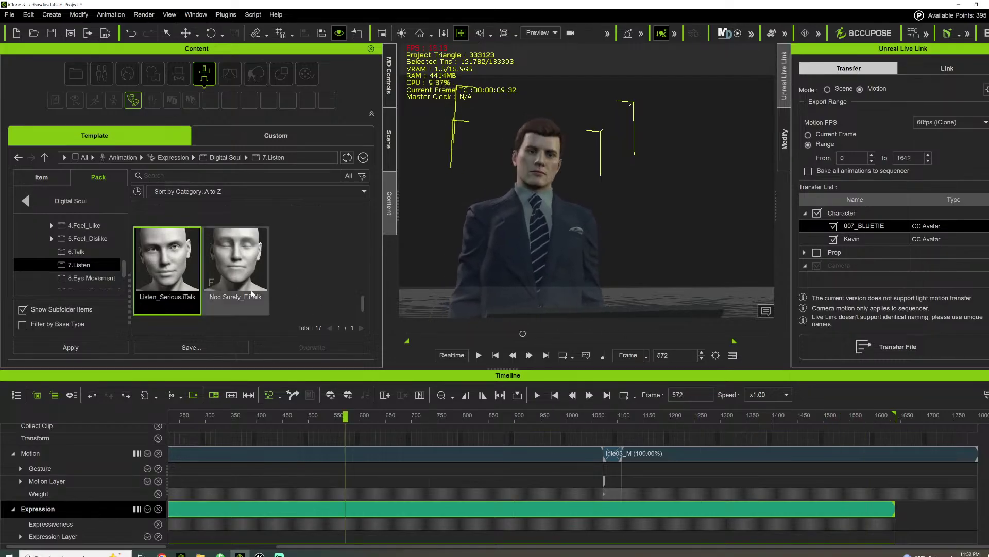
Browse the remaining 7.Listen expressions and scrub the scene to frame 935
scroll(252, 289, up, 2)
scroll(252, 290, up, 3)
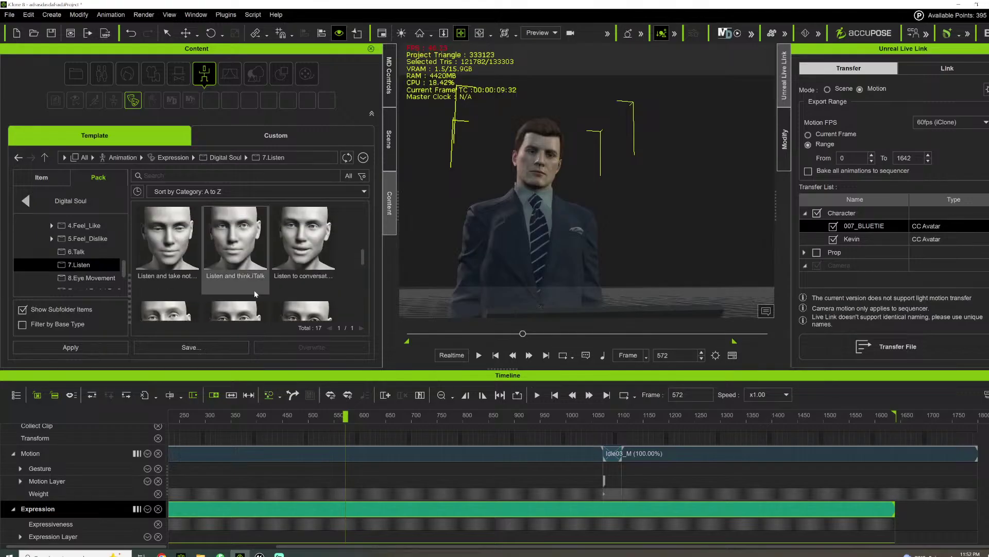
scroll(255, 289, up, 3)
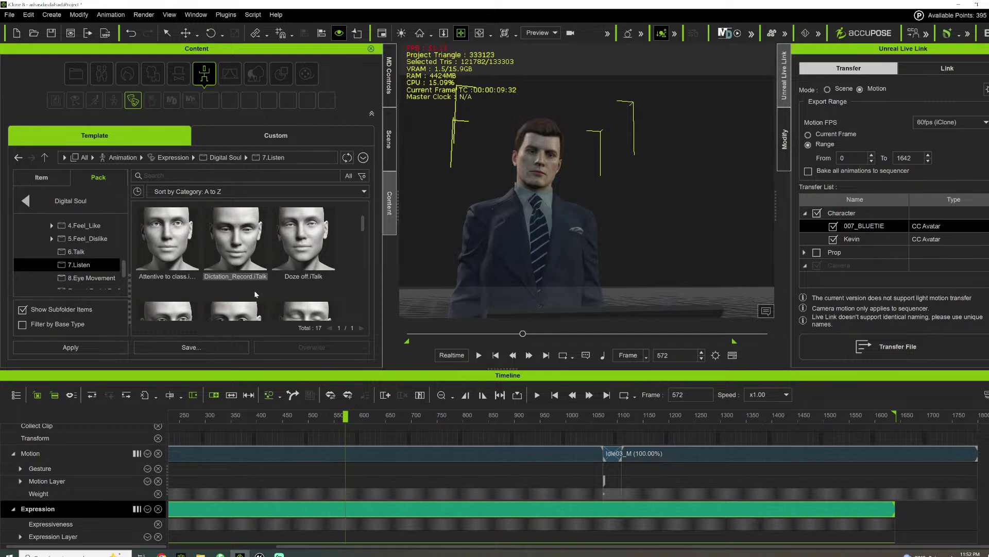
scroll(255, 294, down, 2)
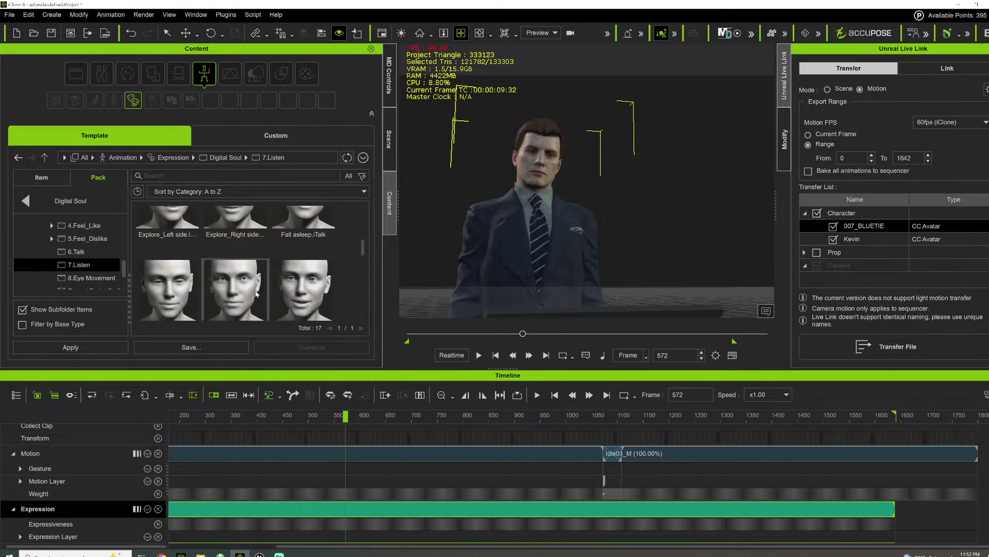
drag(523, 333, 597, 334)
scroll(532, 199, down, 3)
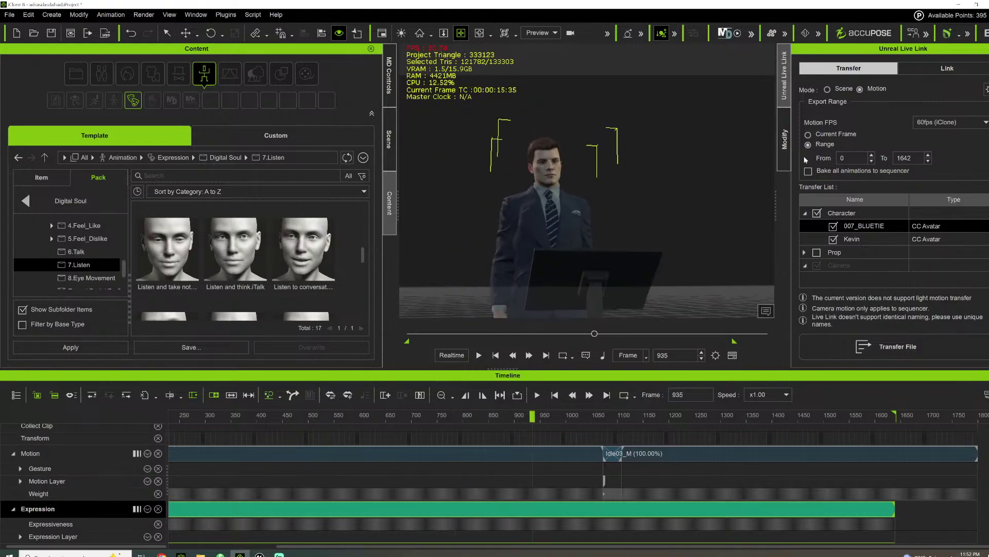
Exclude Kevin from the transfer list, send the 007_BLUETIE motion for frames 0 to 1642, and switch to Unreal Engine
click(834, 240)
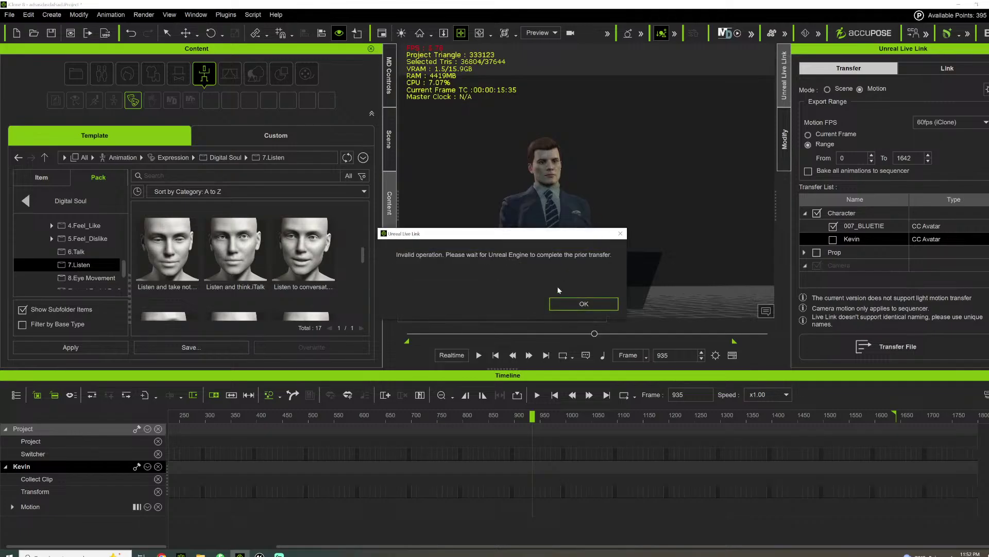
click(575, 303)
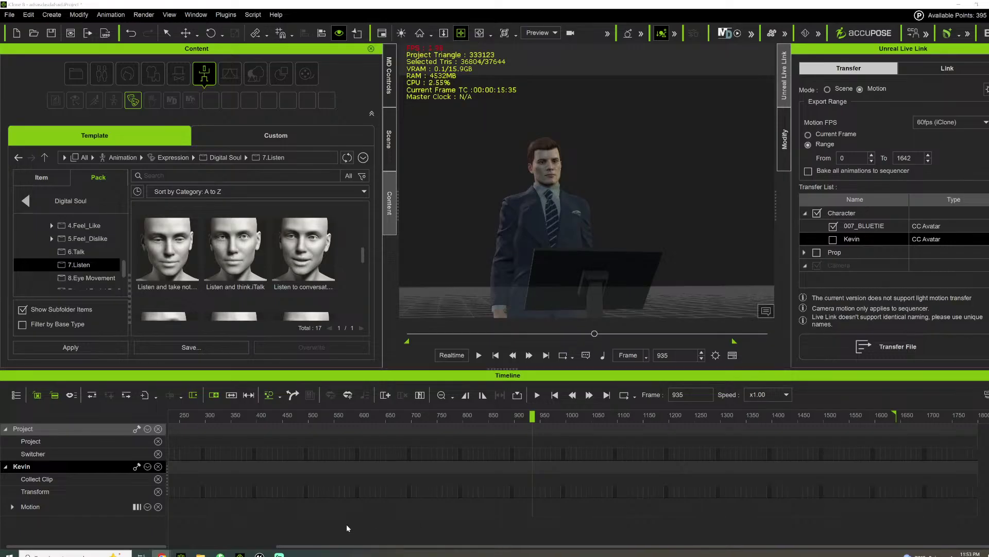
click(261, 554)
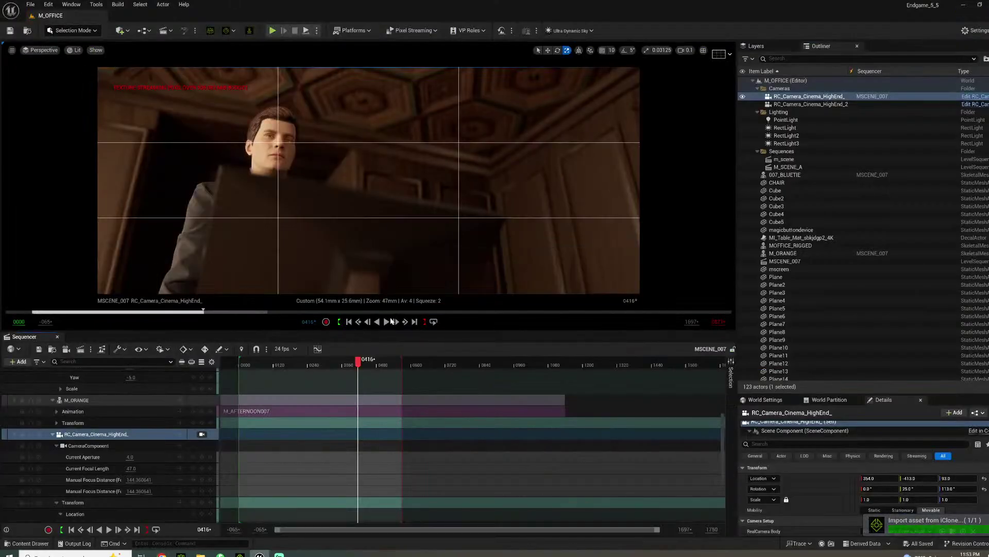
Delete the existing animation clip from the 007_BLUETIE track in the MSCENE_007 sequence
scroll(281, 415, up, 5)
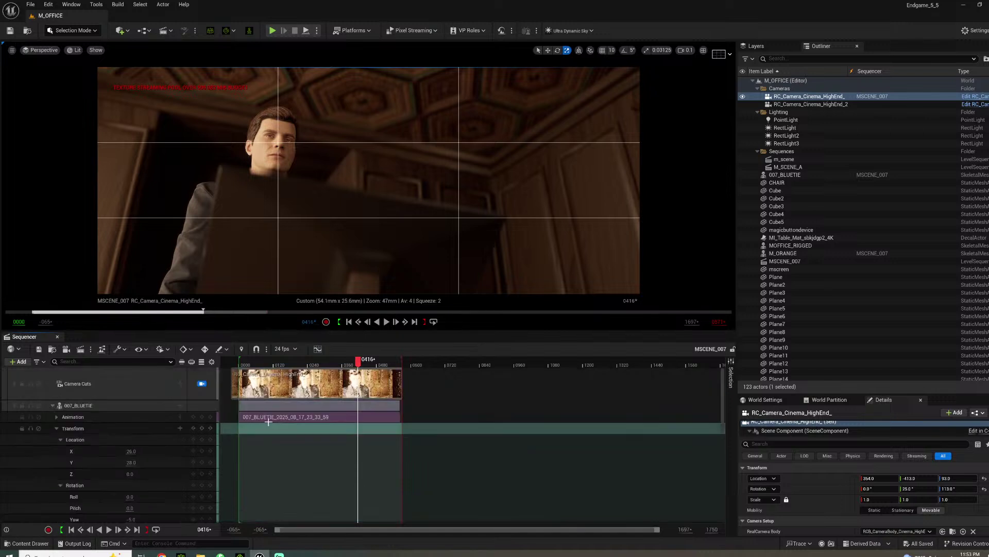
click(268, 417)
right_click(268, 417)
key(Delete)
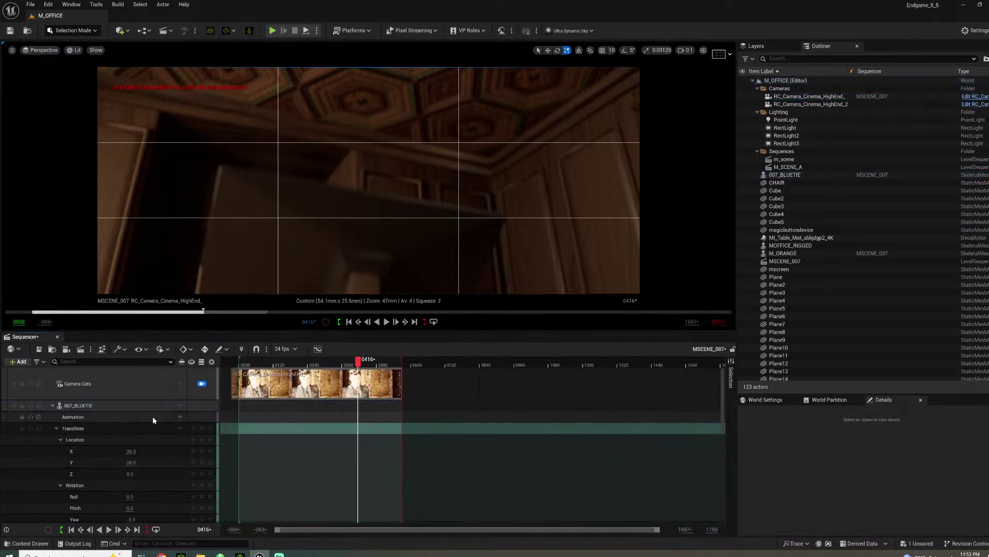
Add the 007_BLUETIE_2025_08_17_23_52_40 animation to the character's track and move its clip to start at frame 0
click(180, 417)
scroll(293, 356, down, 3)
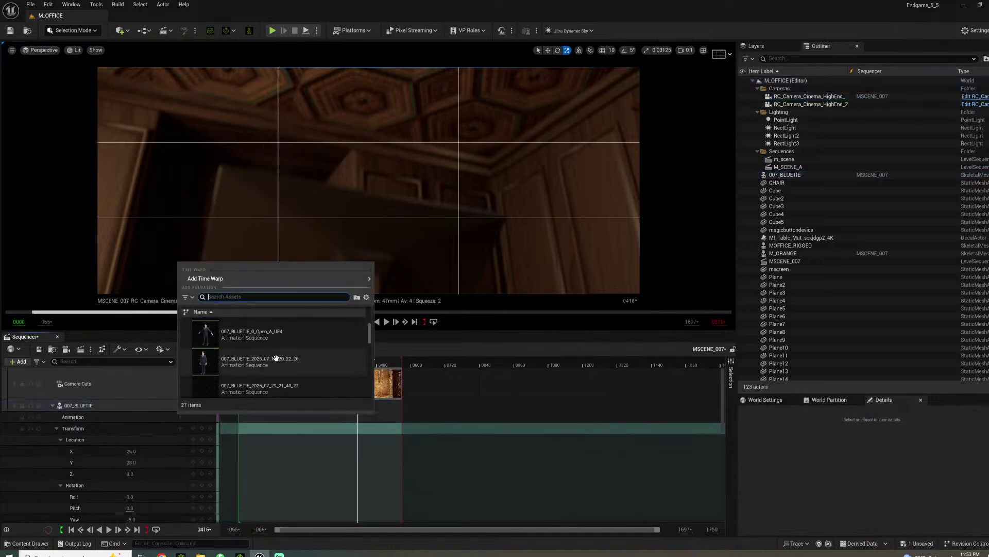
scroll(309, 356, down, 1)
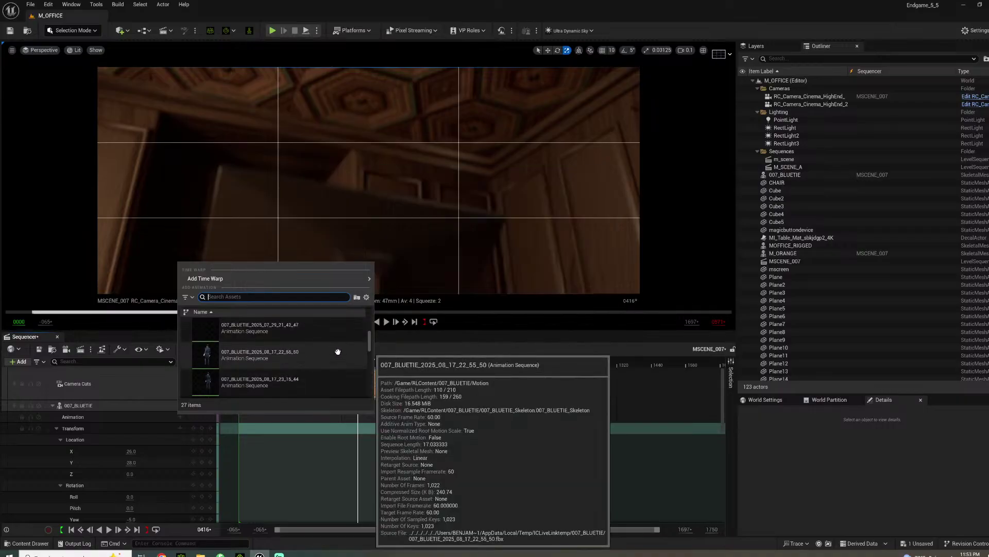
scroll(330, 361, down, 2)
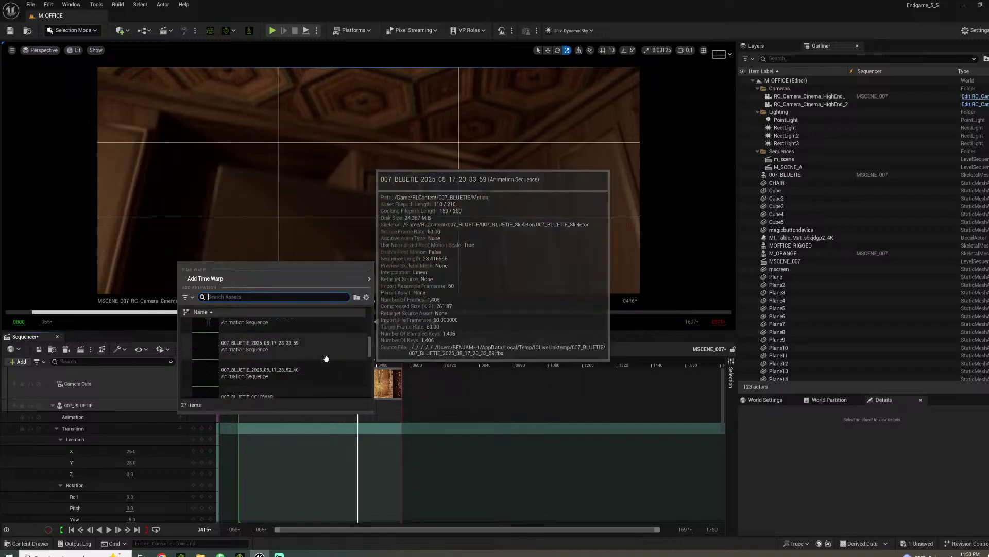
click(319, 371)
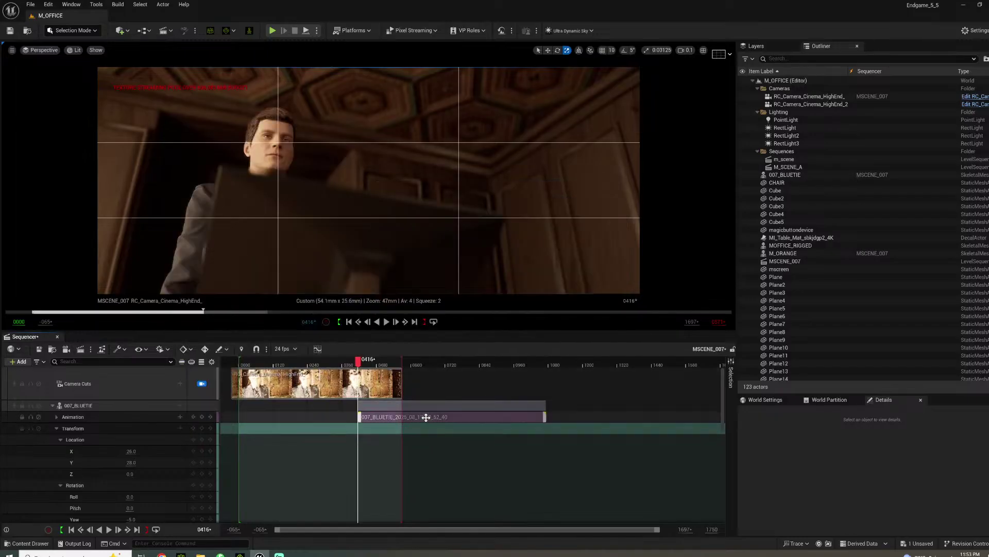
drag(402, 418, 310, 423)
Play back the new 007_BLUETIE animation in the shot and return the playhead to frame 57
key(space)
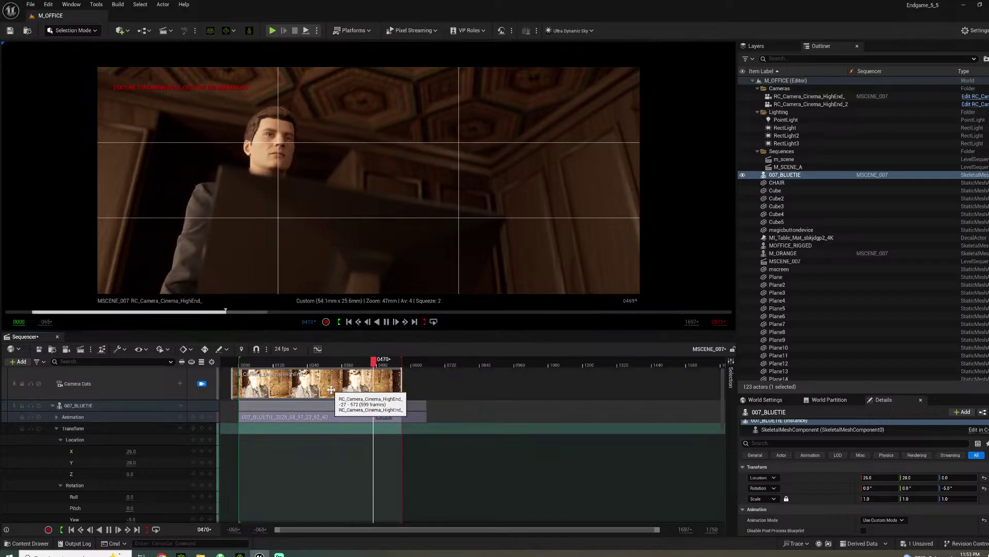
key(space)
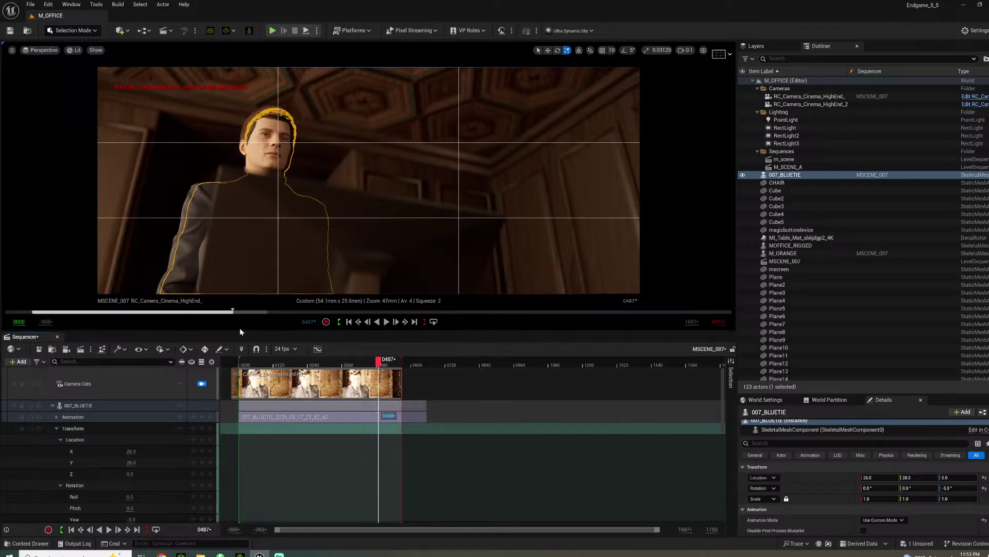
click(254, 360)
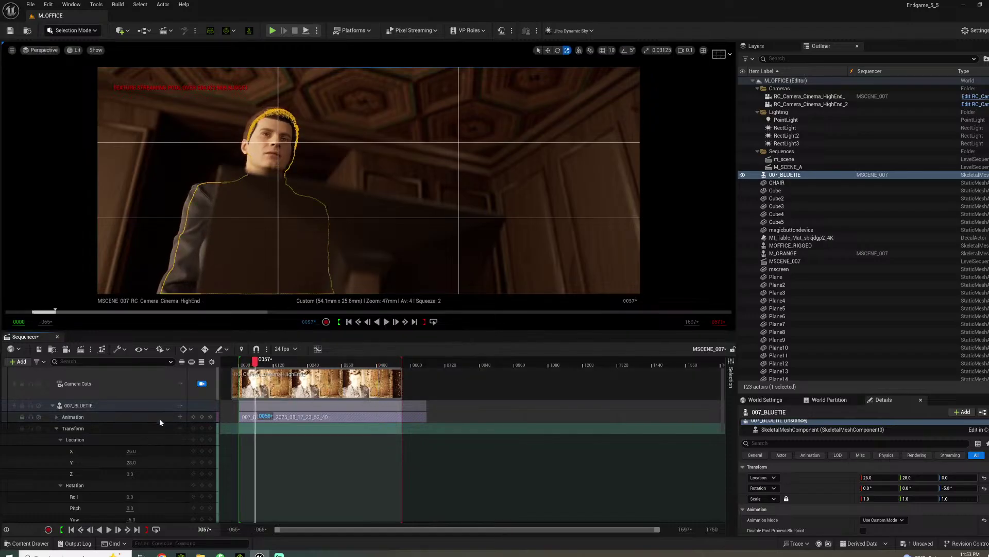
Set the pitch of RC_Camera_Cinema_HighEnd_ to 26 to tilt the shot slightly upward
scroll(150, 451, down, 1)
scroll(134, 453, down, 1)
scroll(134, 453, up, 2)
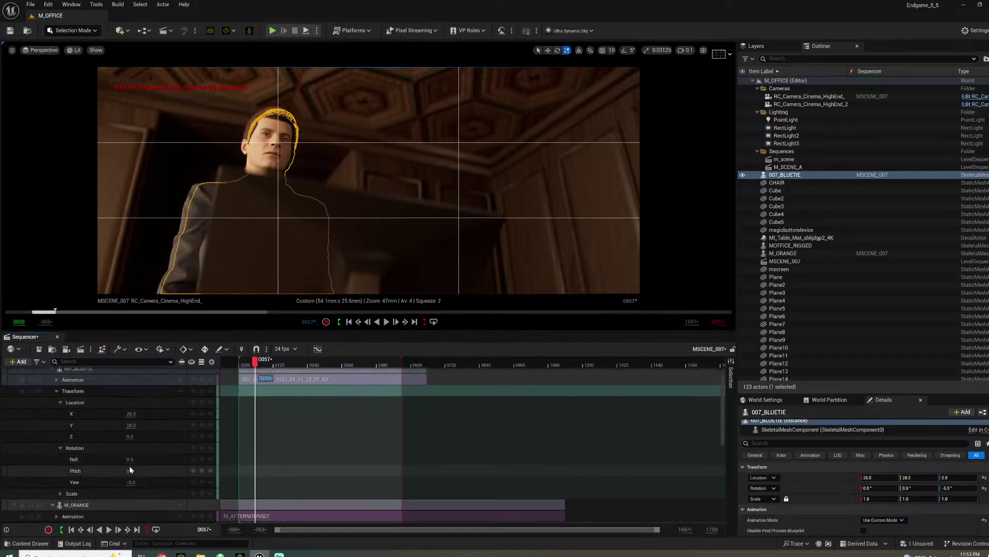
scroll(134, 477, down, 5)
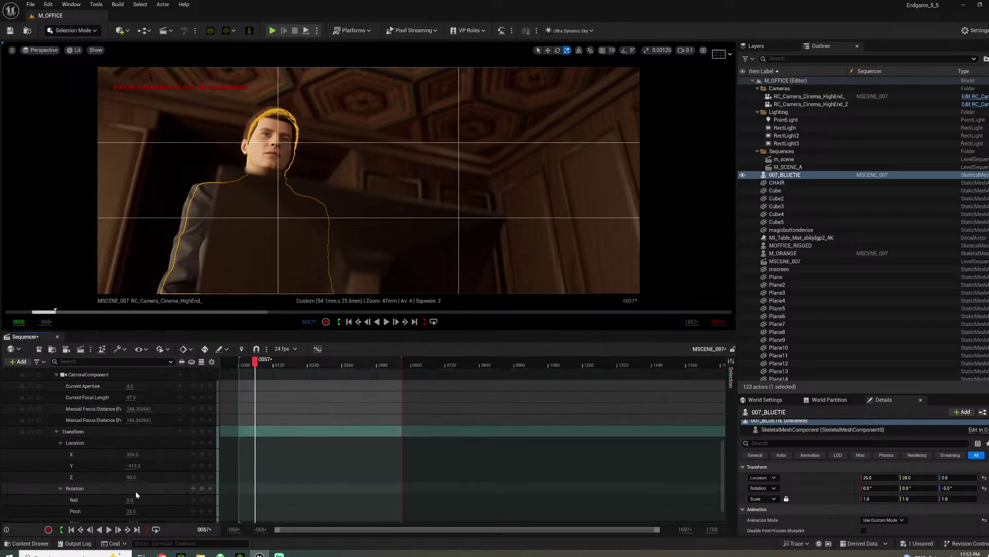
drag(132, 495, 134, 495)
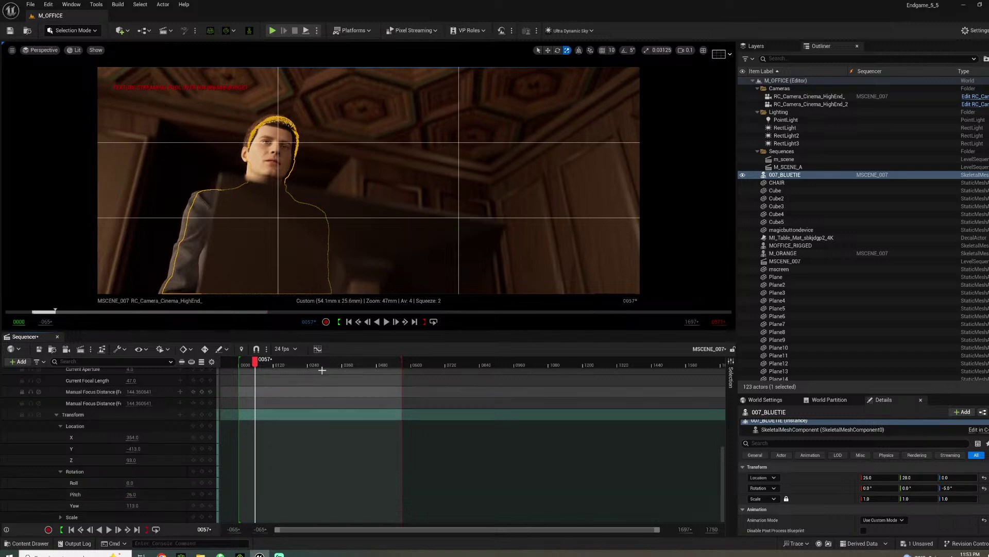
Play back the tilted shot to check the character's framing up to frame 364
scroll(320, 418, up, 5)
key(space)
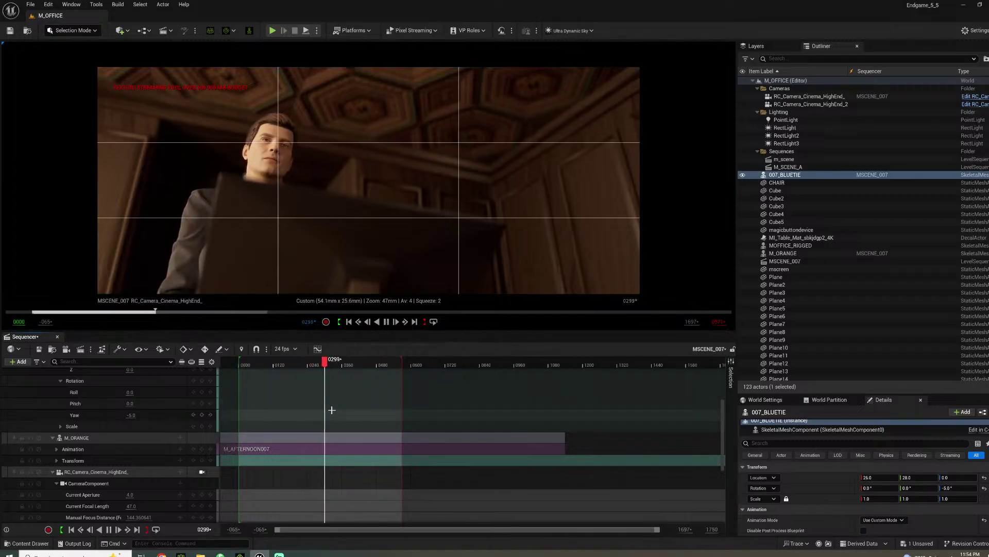
scroll(366, 407, up, 5)
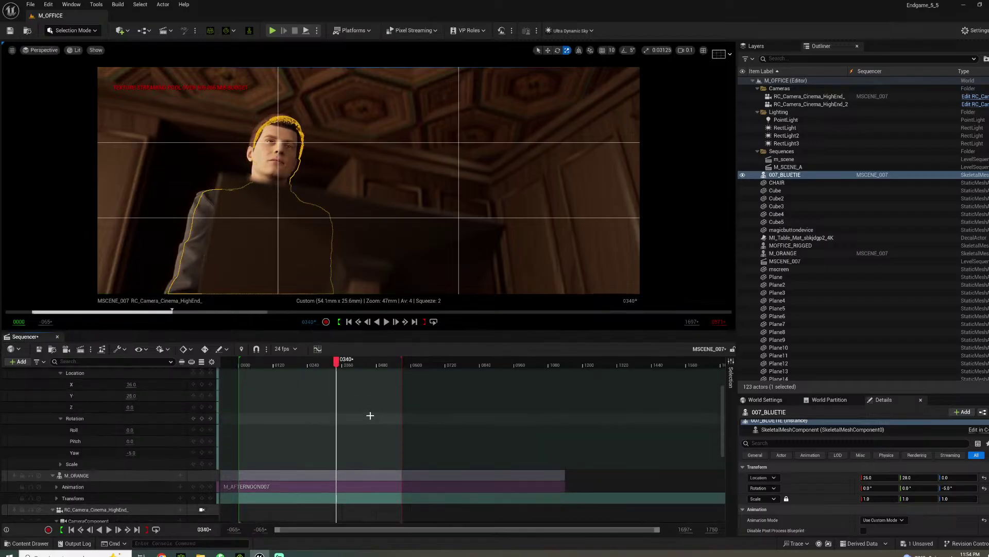
key(space)
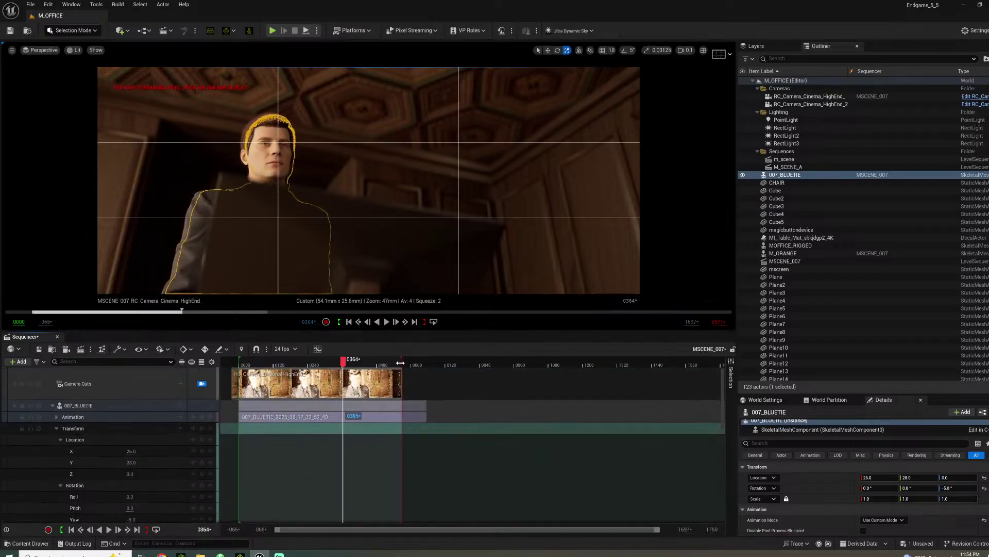
Extend the sequence's playback end to the end of the 007_BLUETIE animation clip and preview it to frame 420
mouse_move(404, 363)
mouse_down()
mouse_move(428, 359)
mouse_move(432, 382)
mouse_up()
key(space)
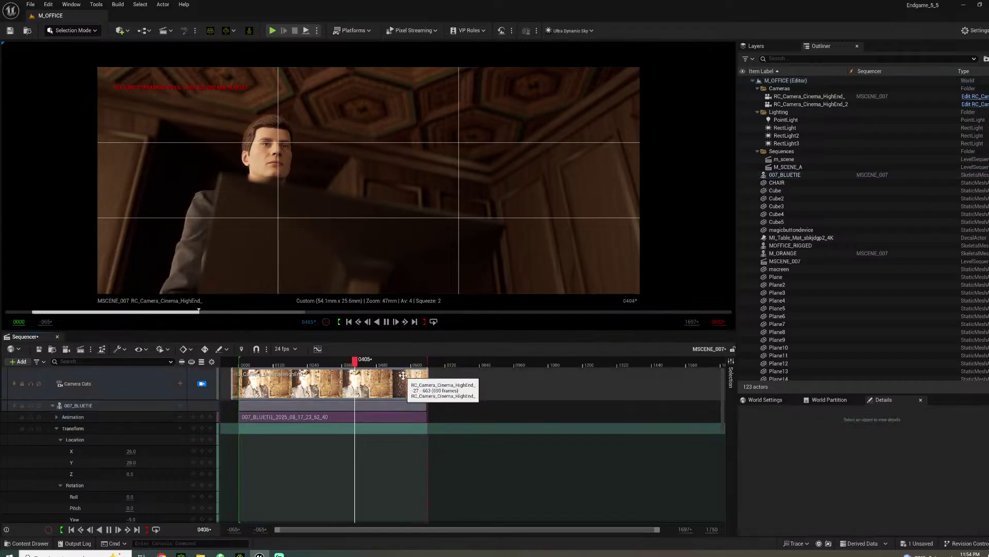
key(space)
Reframe RC_Camera_Cinema_HighEnd_ from a higher position with location Y -417 and Z 114, pitch 16 and yaw 112
scroll(119, 481, down, 10)
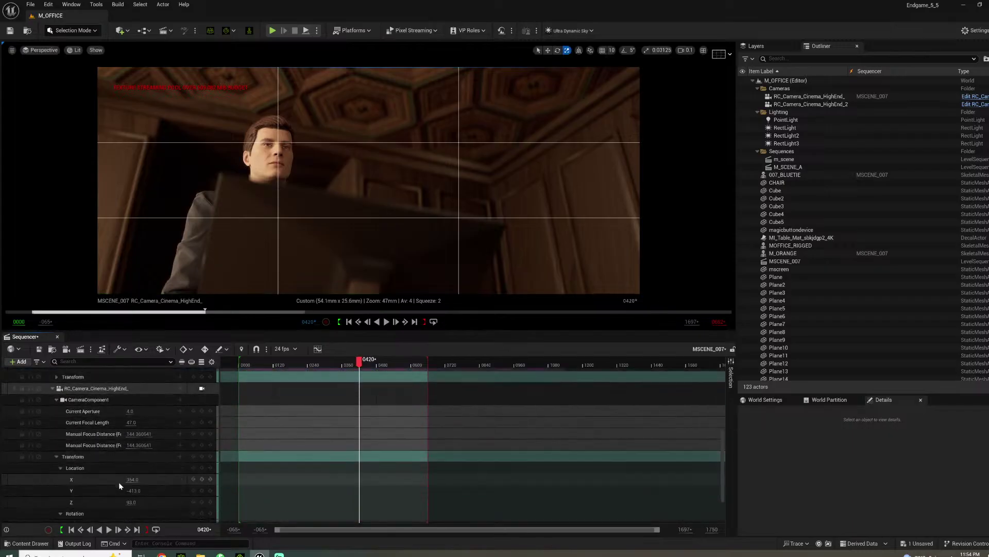
drag(130, 493, 114, 494)
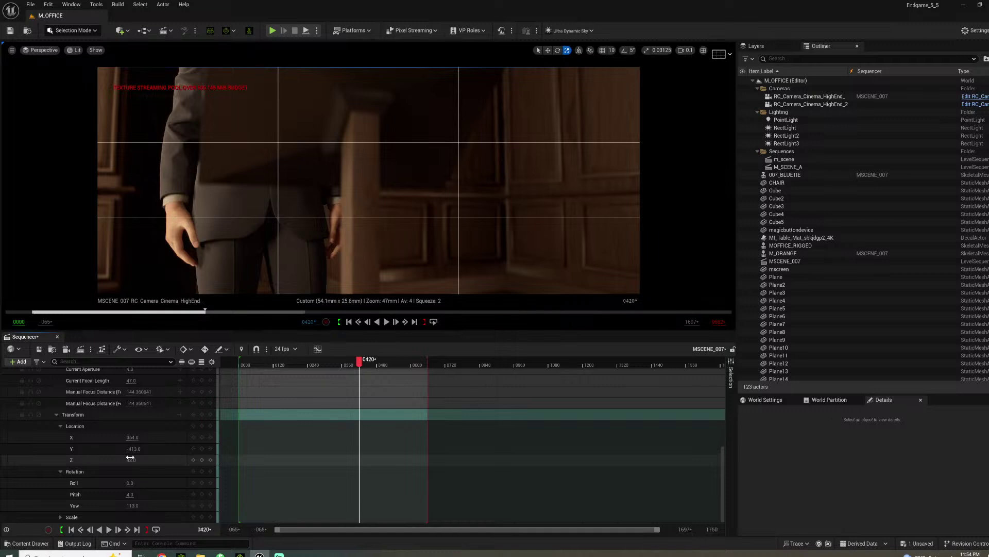
drag(130, 458, 173, 458)
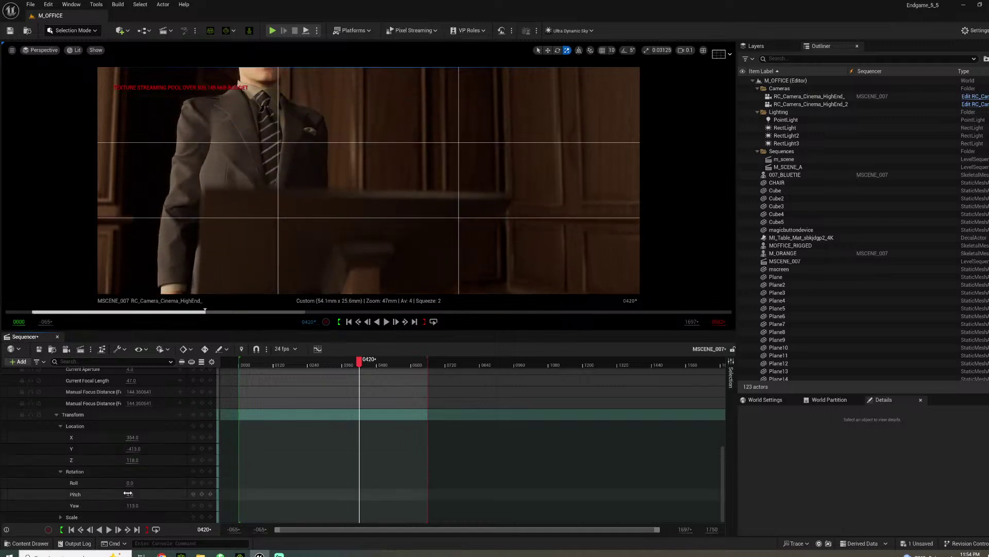
drag(128, 493, 150, 494)
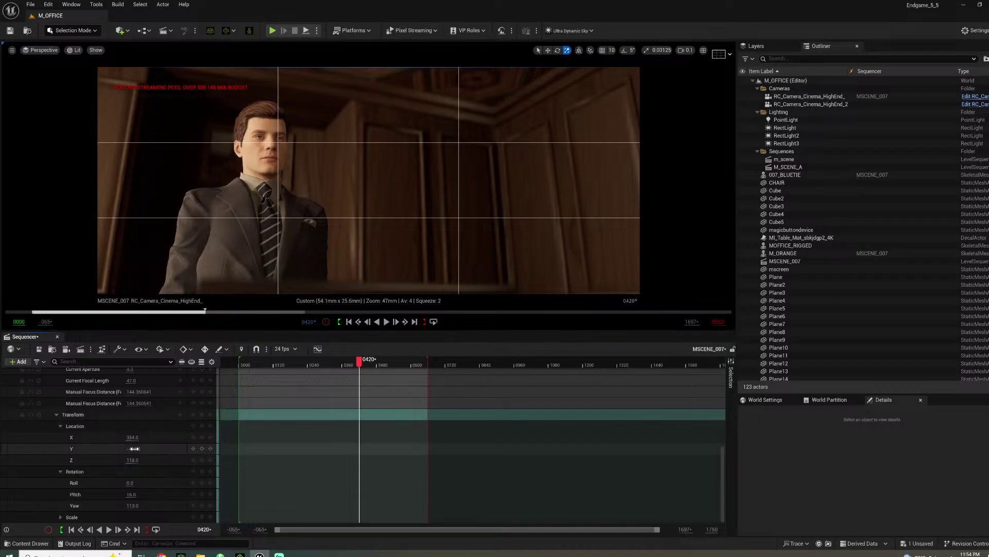
drag(133, 448, 128, 460)
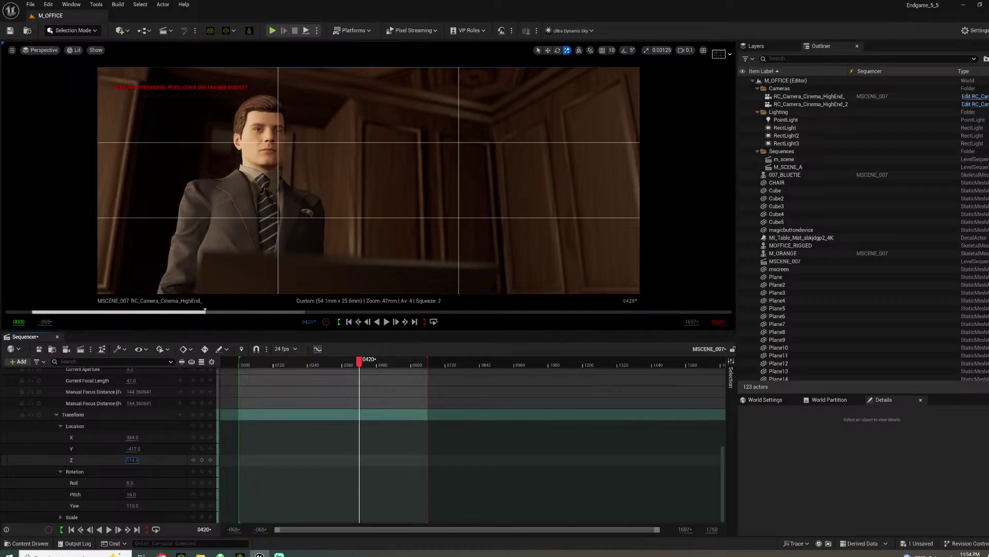
drag(134, 493, 142, 493)
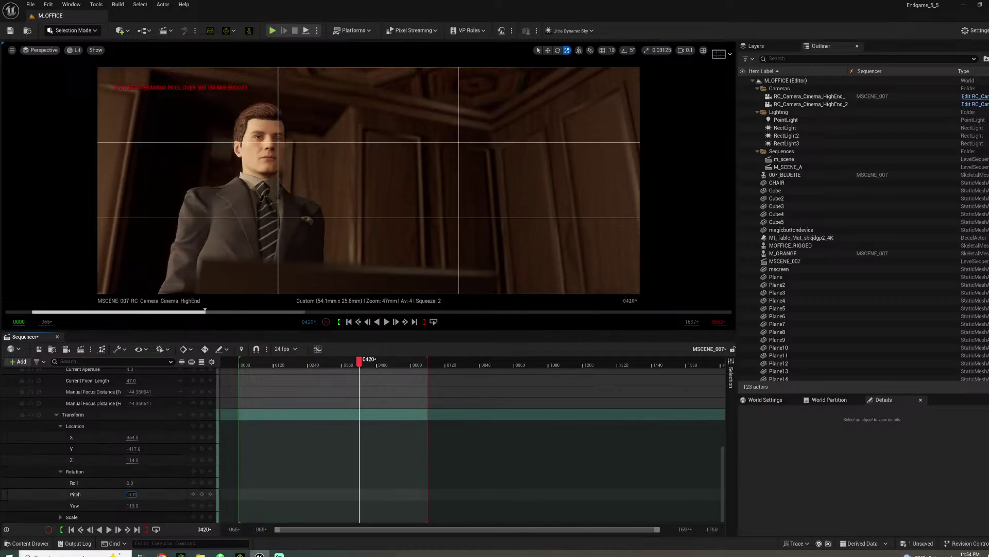
drag(133, 505, 131, 505)
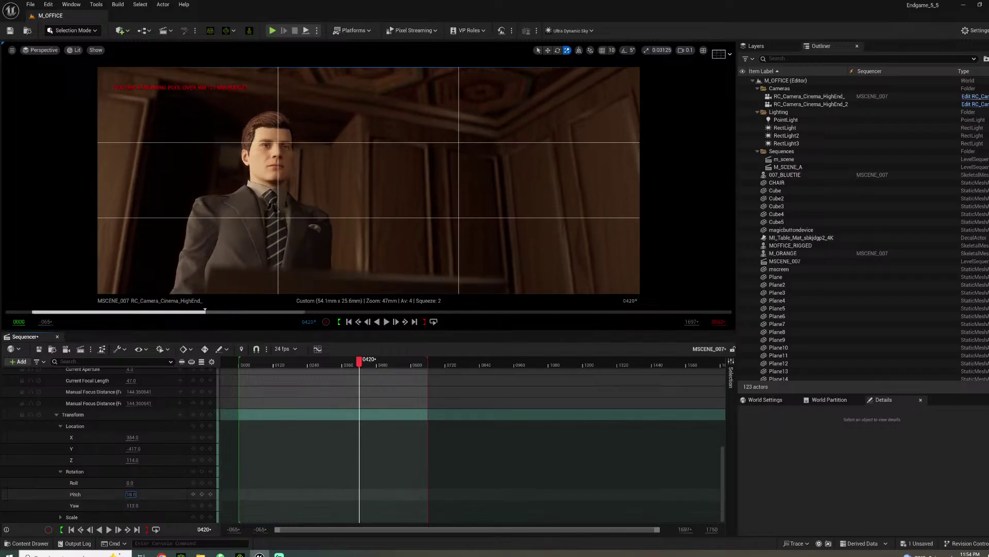
Try the camera's pitch at 17, and settle it at 17.5
click(131, 494)
text(17)
key(Return)
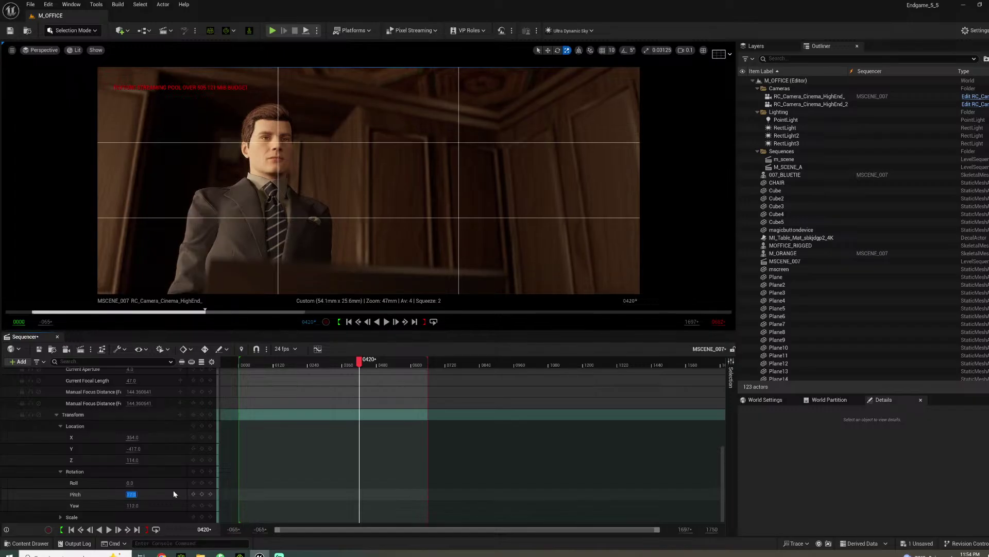
text(17.5)
key(Return)
Play back the reframed shot from about frame 212 and return the playhead to frame 49
click(305, 364)
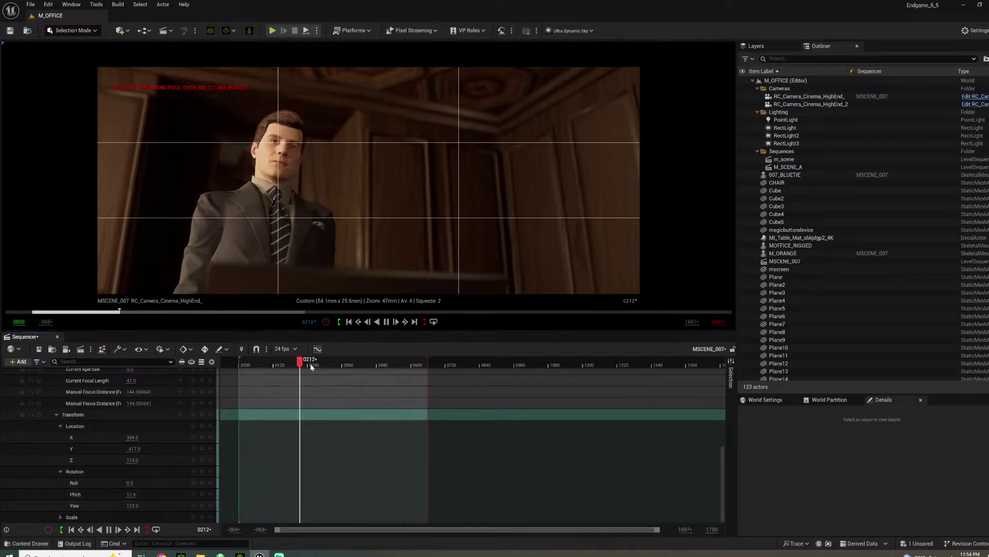
key(space)
scroll(365, 434, up, 2)
scroll(386, 445, up, 4)
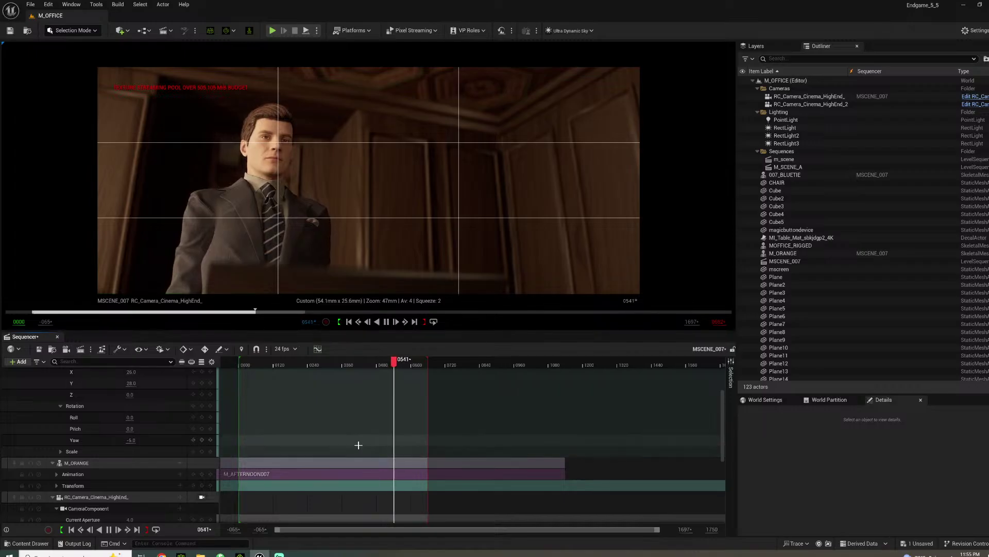
key(space)
scroll(336, 443, up, 2)
scroll(336, 443, up, 1)
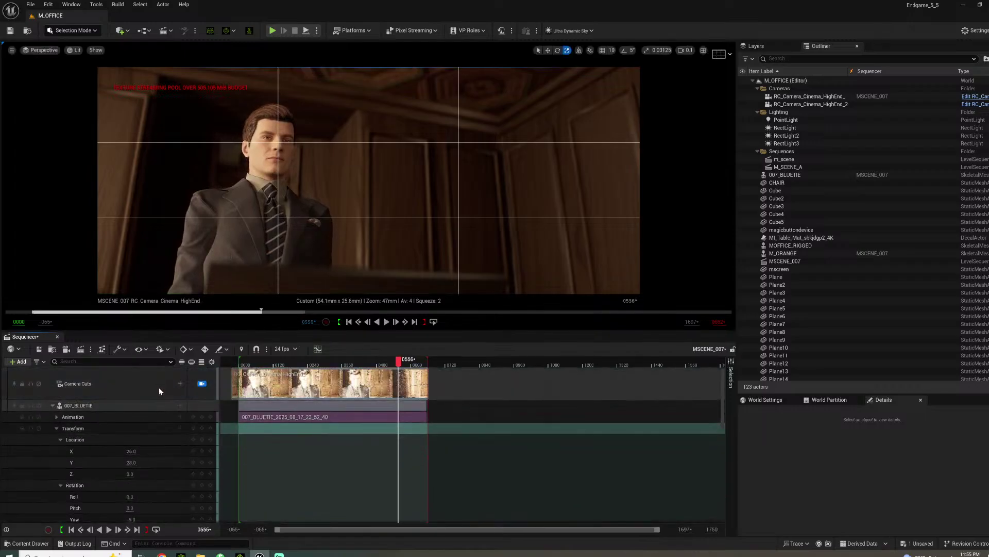
click(253, 366)
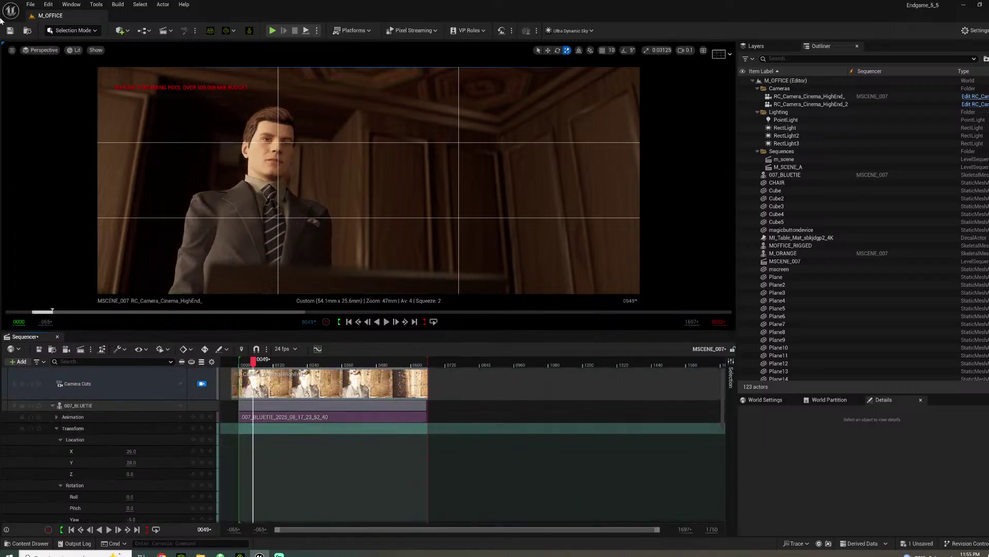
Save all unsaved changes and send the MSCENE_007 sequence to the Movie Render Queue
click(30, 4)
click(57, 117)
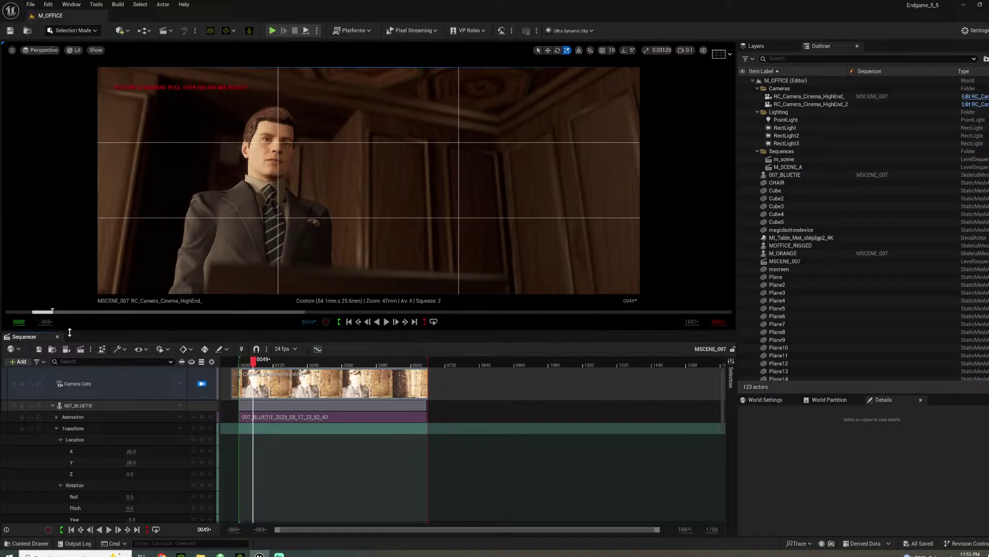
click(80, 350)
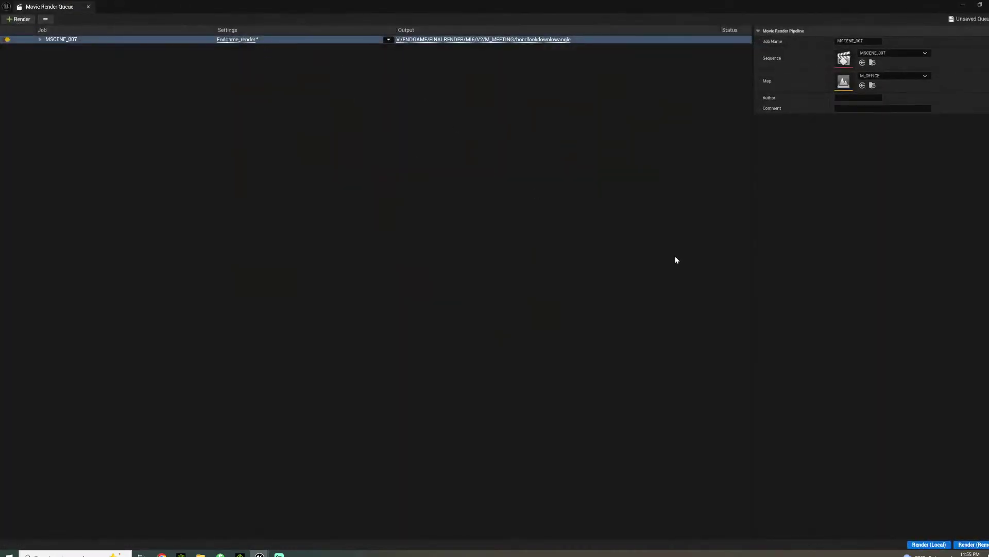
In the job's output settings, create a folder named bondlooksatmlowangle inside M_MEETING and choose it as the output directory
click(235, 40)
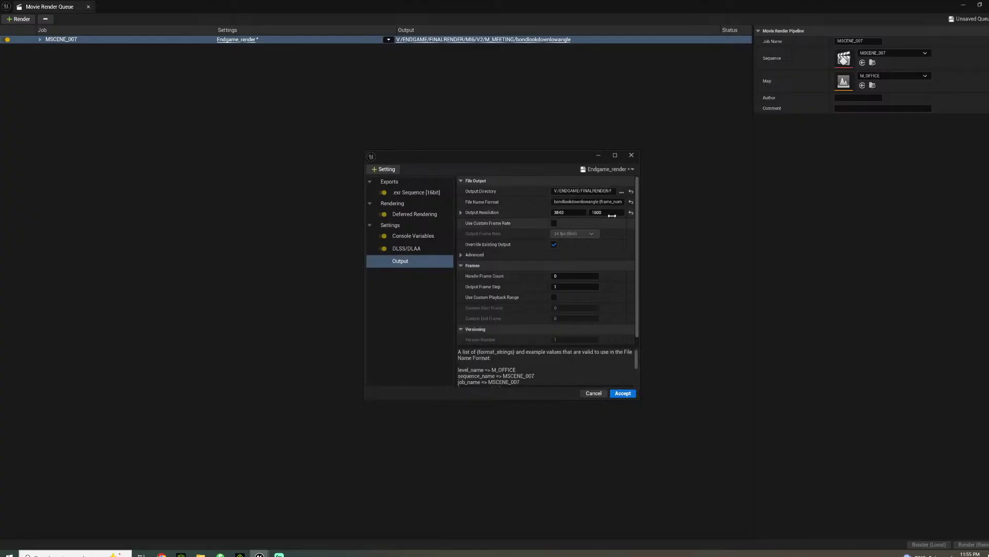
click(624, 192)
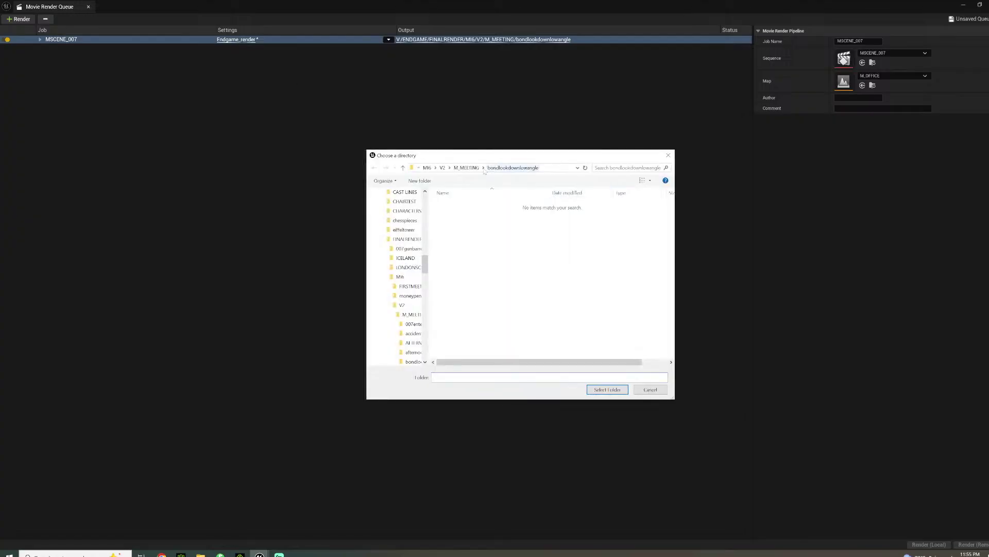
click(419, 181)
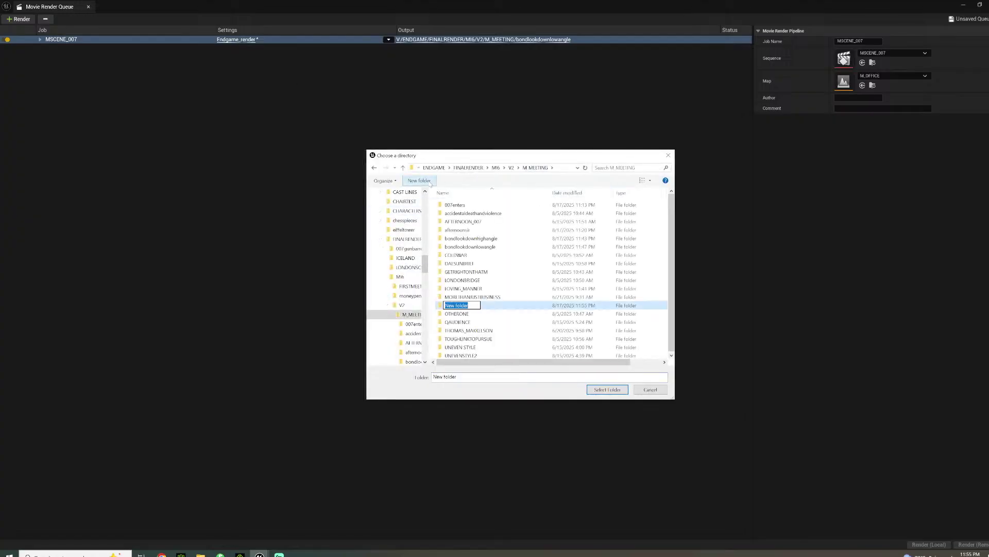
text(b)
text(gf)
key(Return)
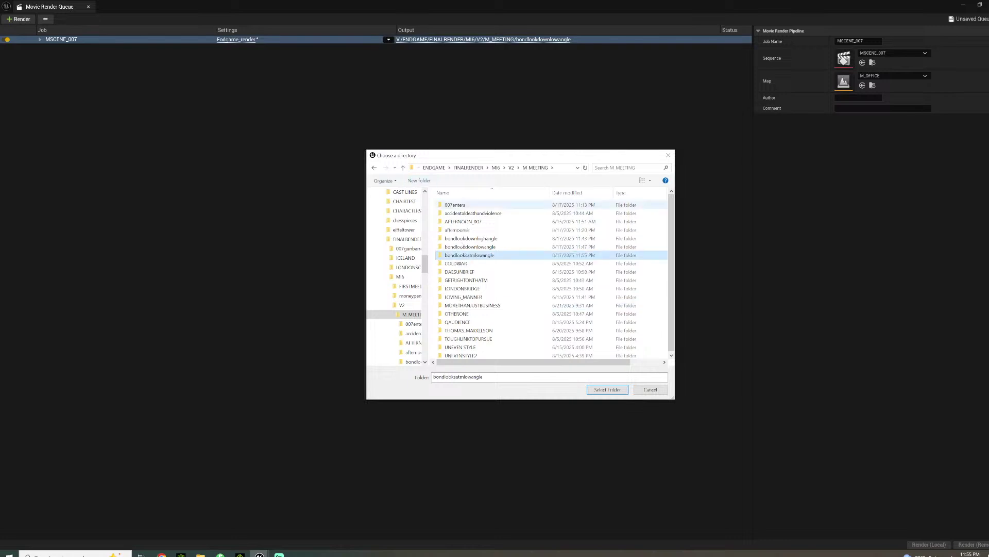
click(608, 391)
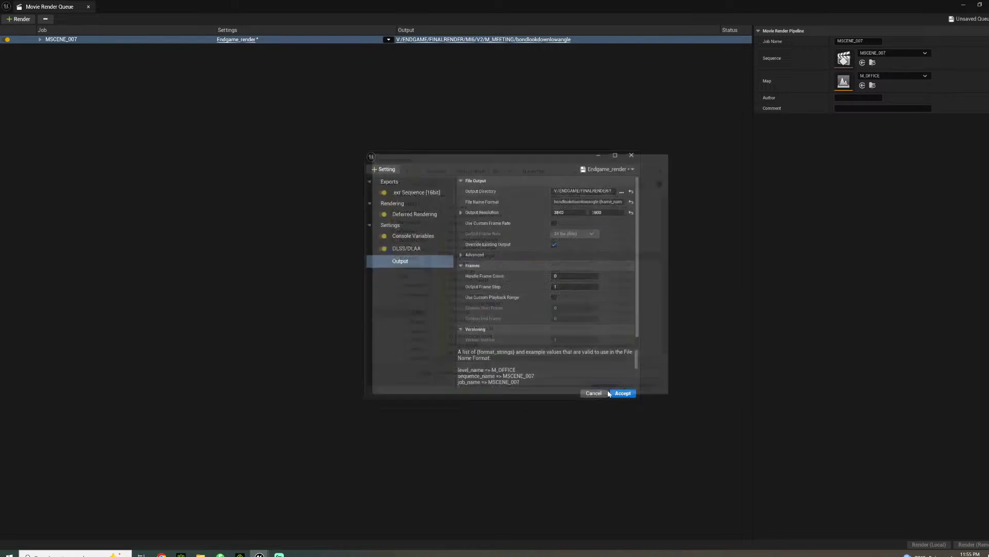
Change the file name prefix to bondlooksatmlowangle, keeping the frame number token, and render the MSCENE_007 job locally
double_click(576, 202)
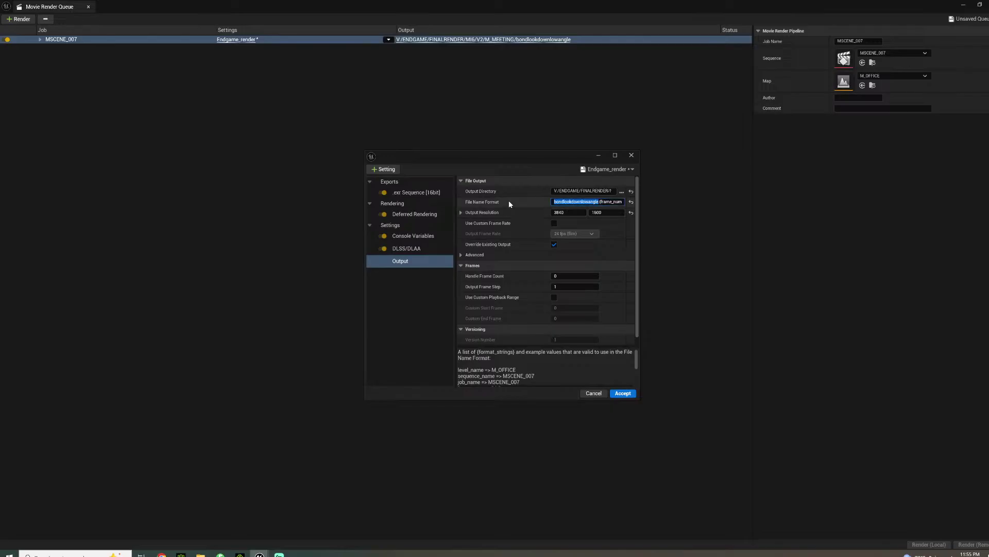
text(bondlooks)
text(atmlowang)
text(le)
key(Return)
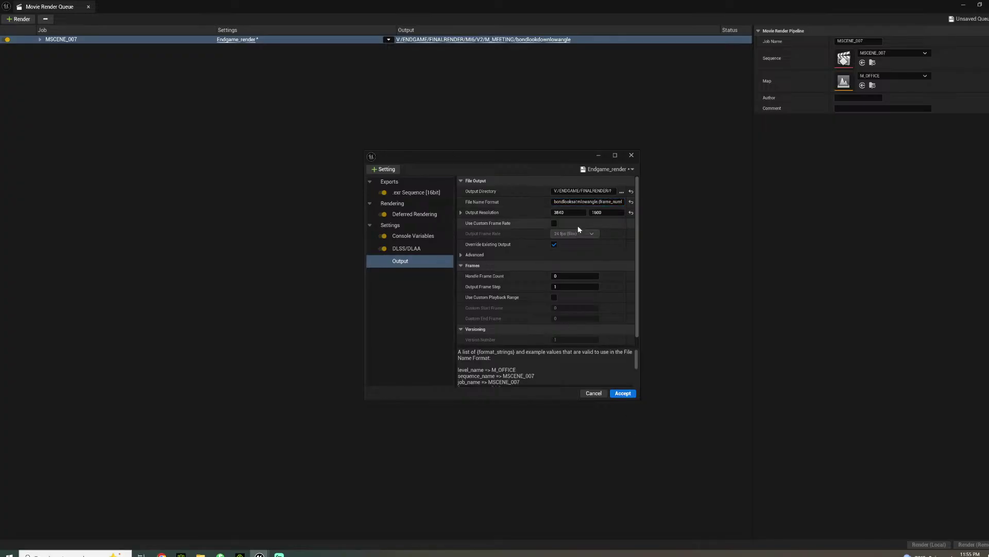
click(624, 394)
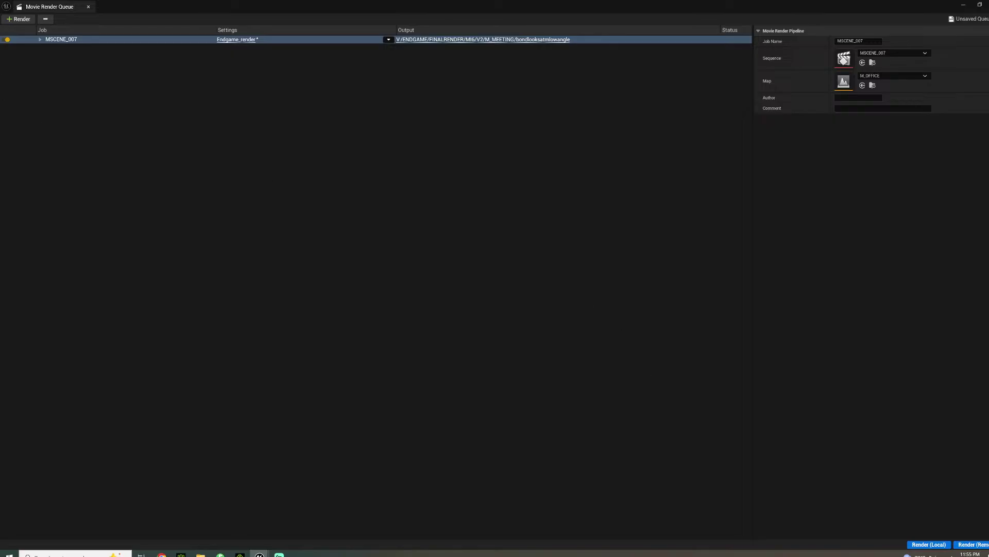
click(921, 544)
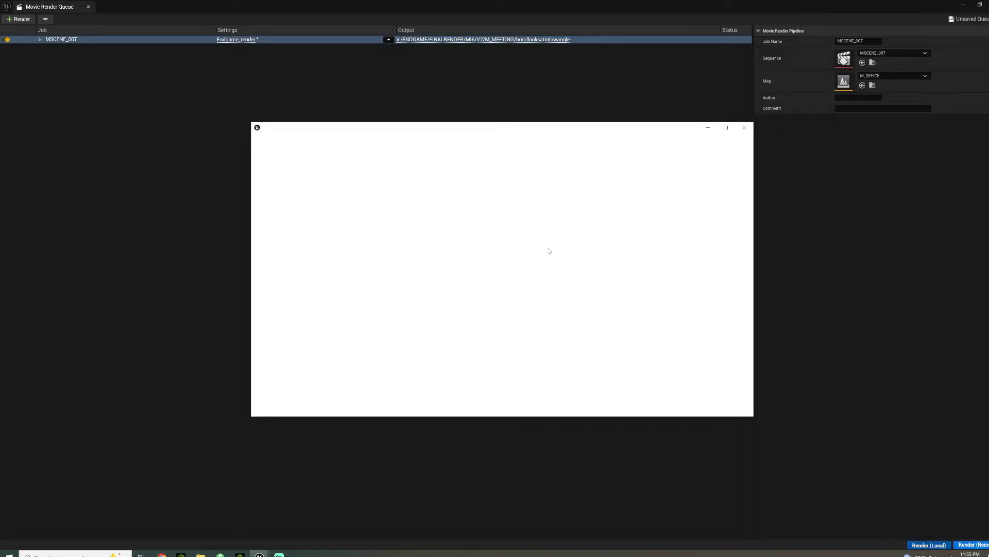
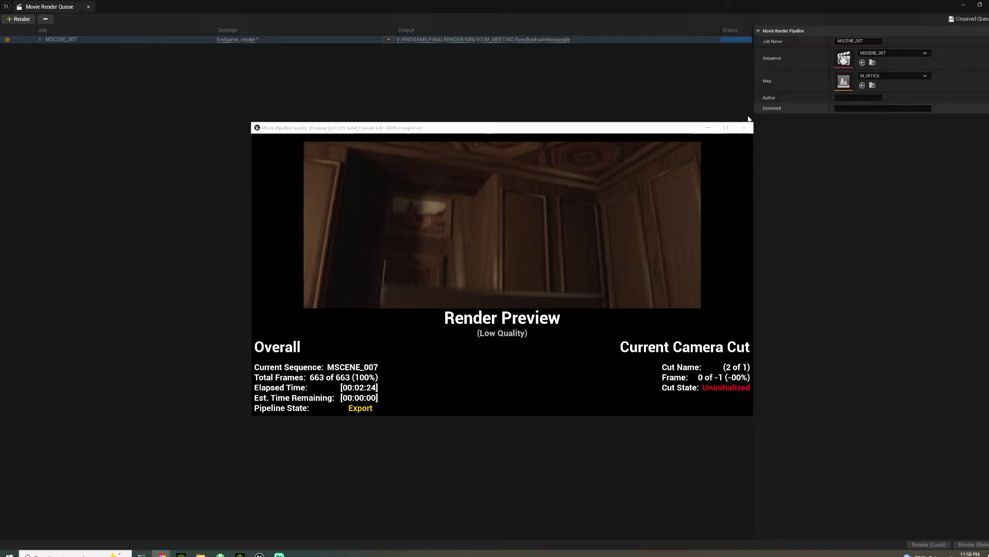
click(987, 5)
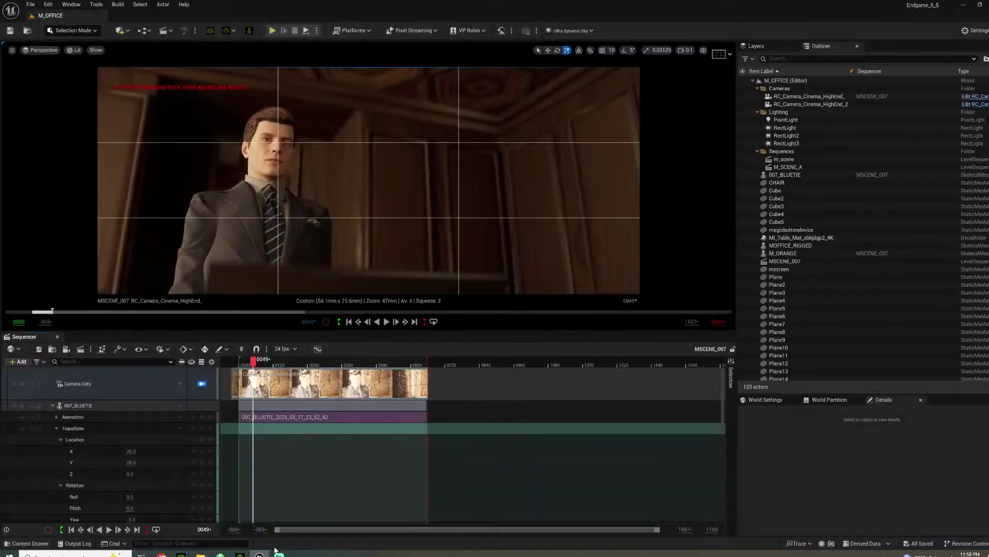
Launch Premiere Pro and play back the MSCENE_007 sequence in Unreal while it loads
click(10, 553)
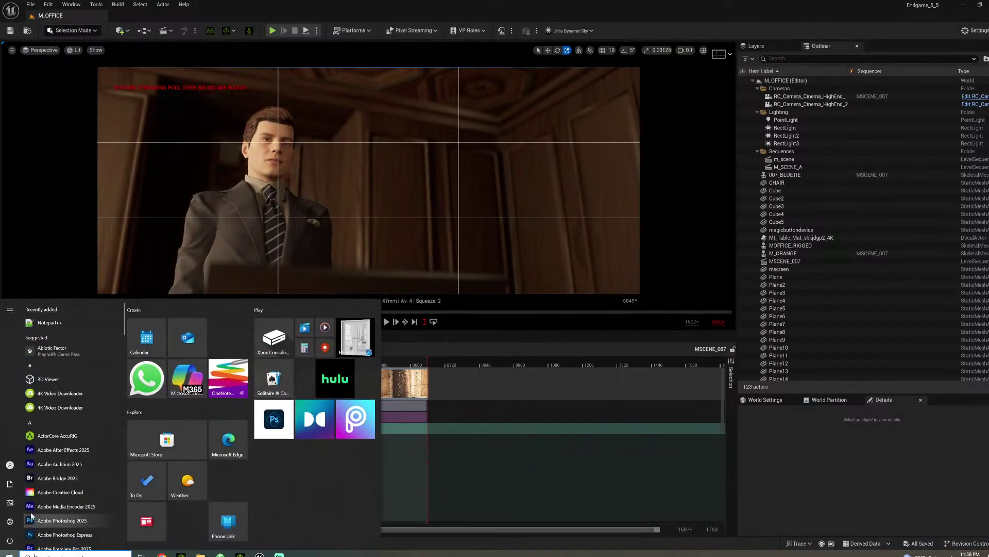
key(Escape)
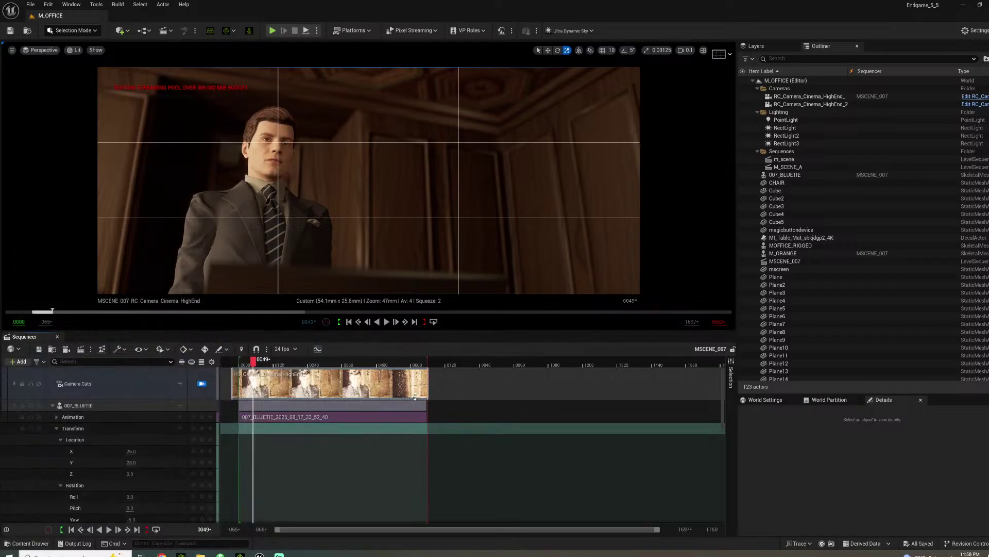
click(311, 363)
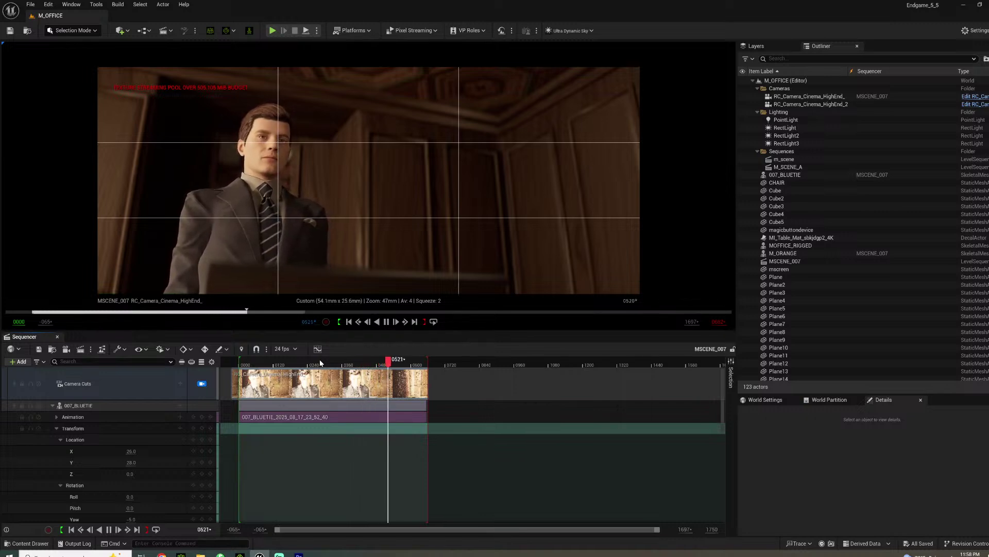
key(space)
Switch to Premiere Pro and open the recent Untitled project, and discard the open iClone project without saving
click(299, 555)
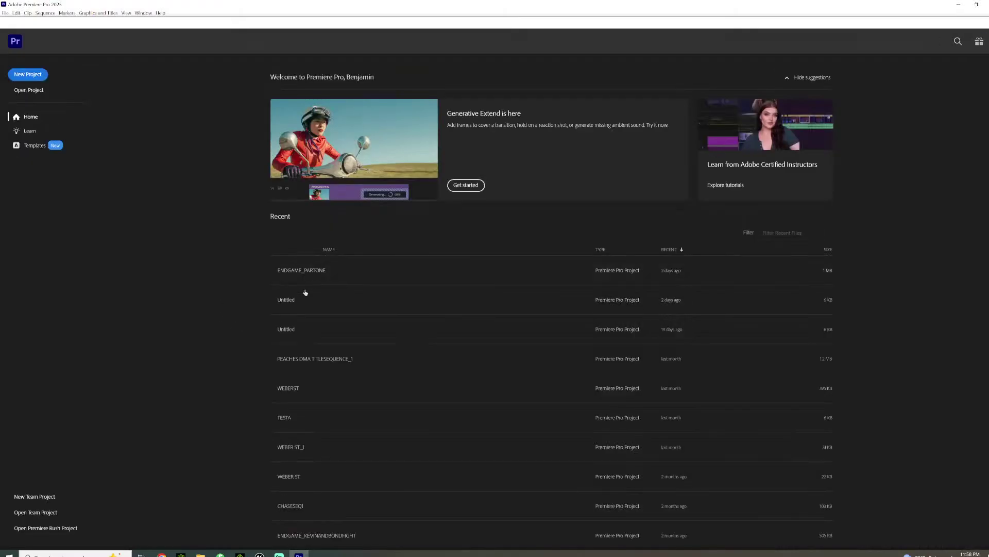
click(299, 296)
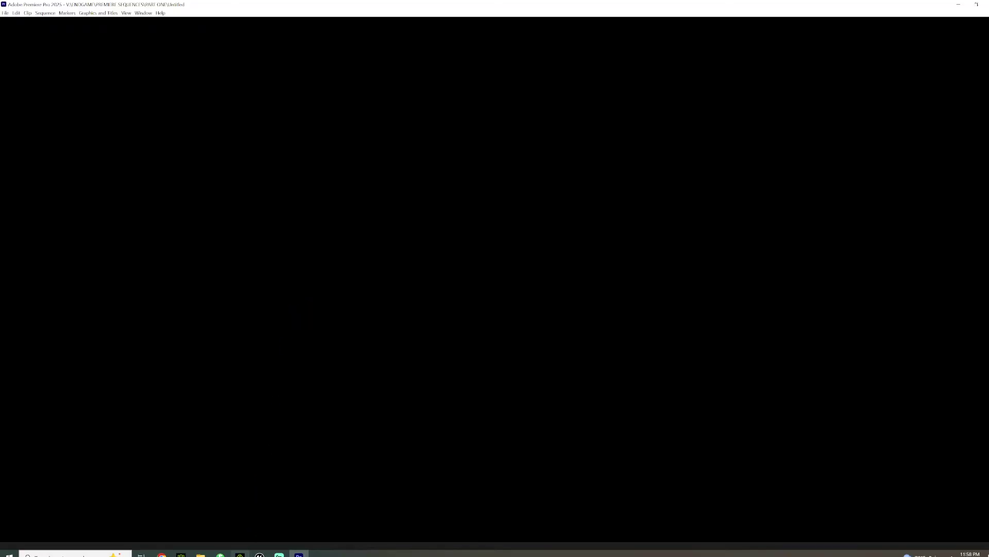
click(240, 554)
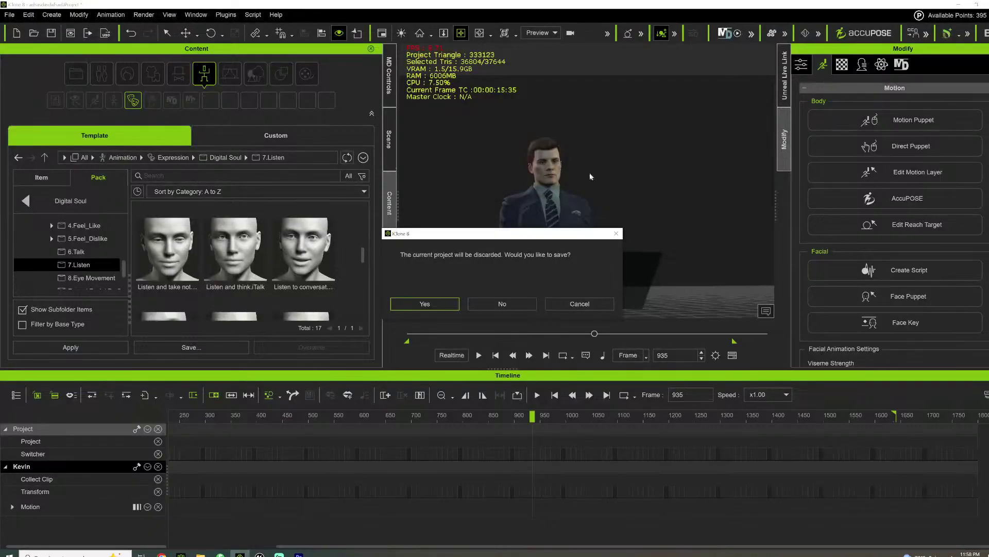
click(508, 301)
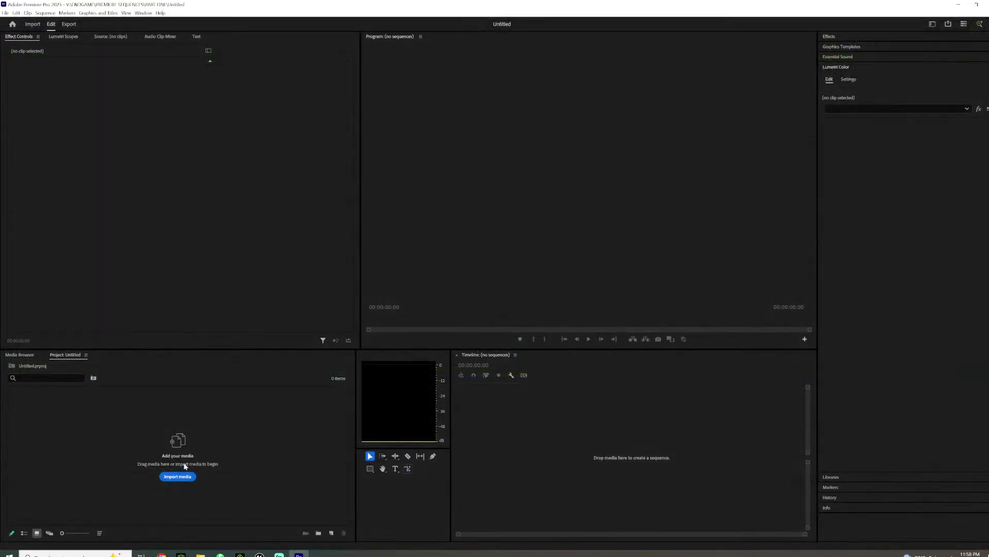
Import the QAUDIENCE EXR image sequence from the M_MEETING render folder, with its folders sorted by date modified
click(178, 476)
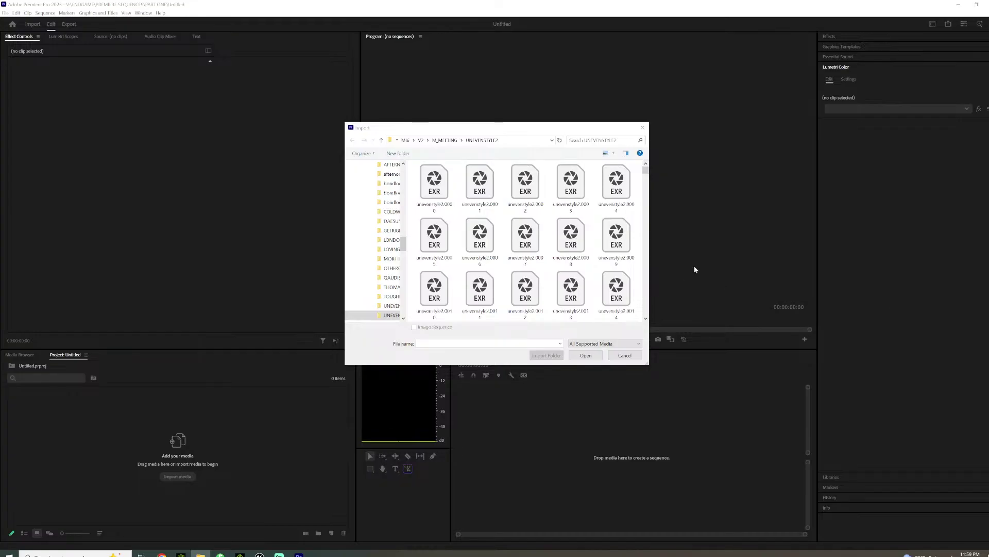
click(444, 140)
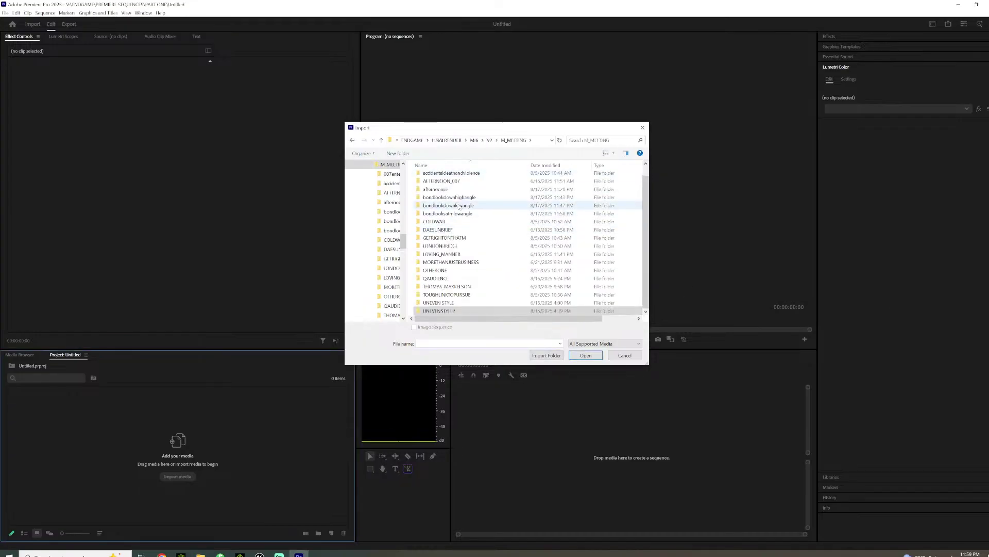
click(545, 165)
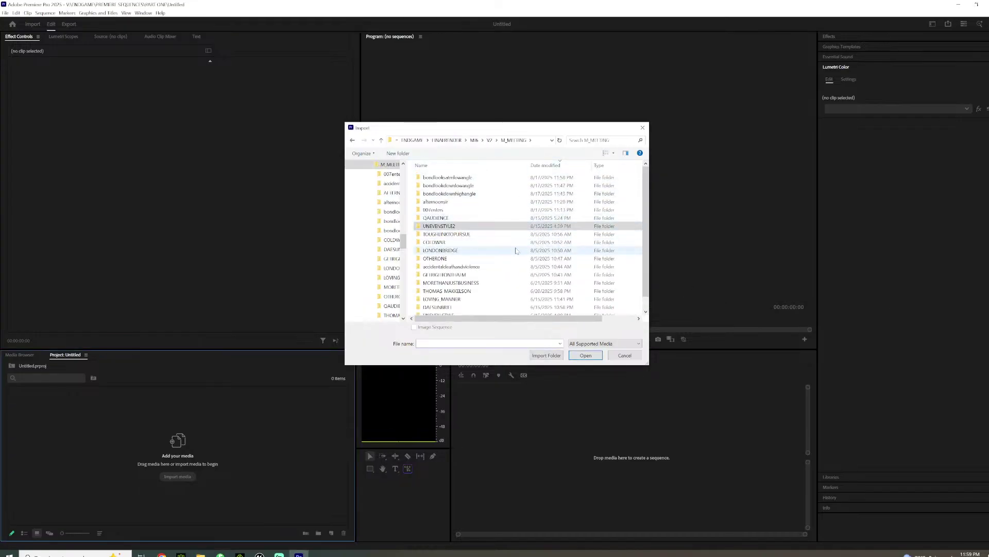
double_click(453, 219)
click(434, 183)
click(586, 356)
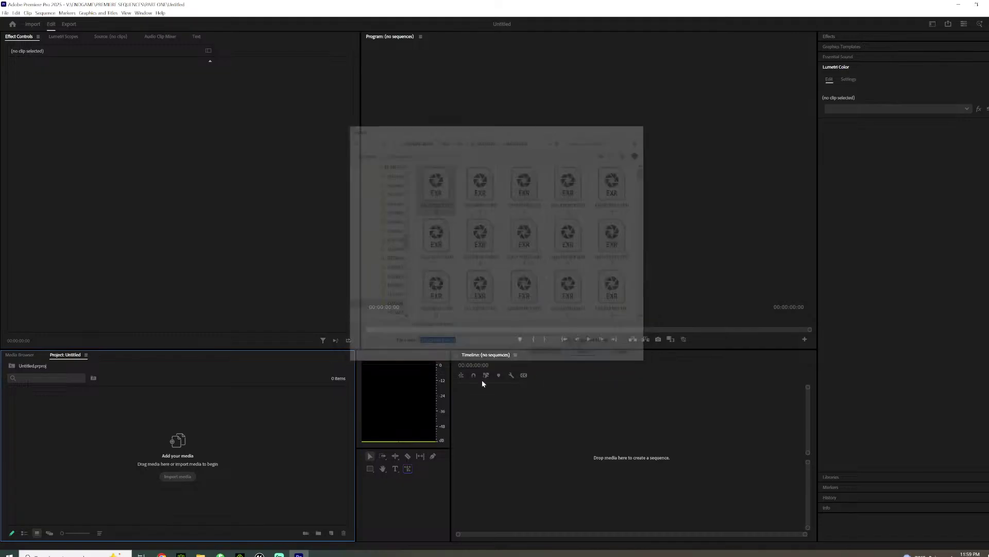
Interpret the QAUDIENCE.0000.exr footage at an assumed frame rate of 24 fps
right_click(73, 413)
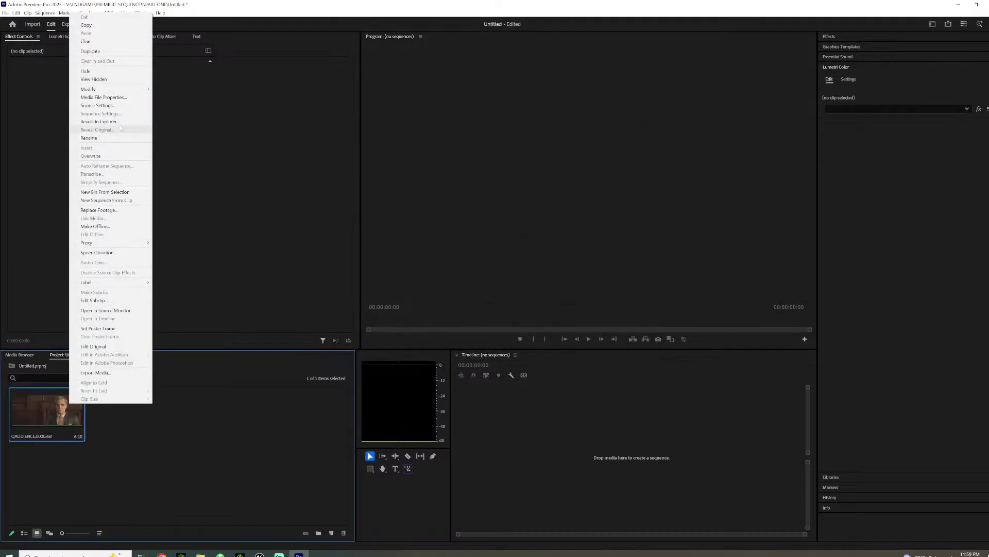
mouse_move(113, 89)
click(180, 105)
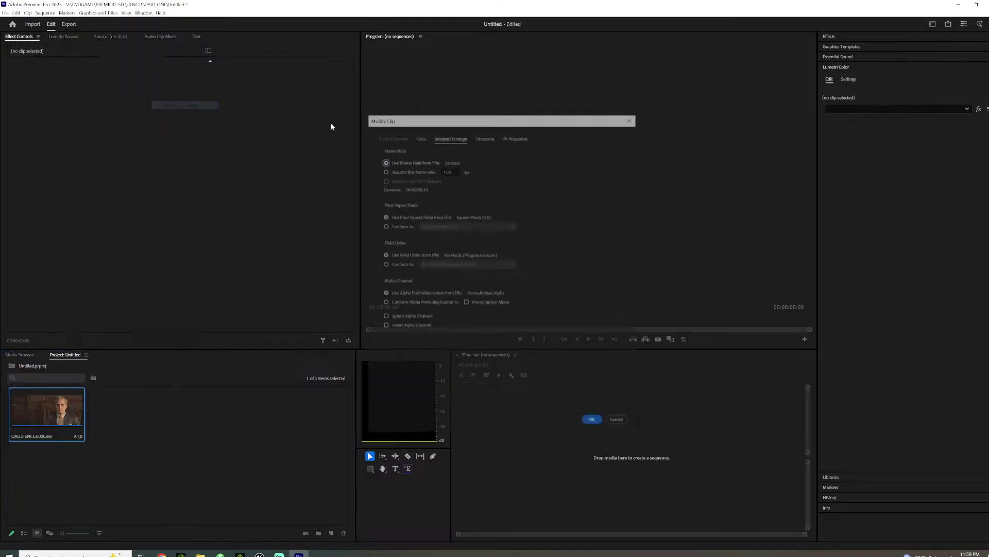
click(422, 170)
text(24)
key(Return)
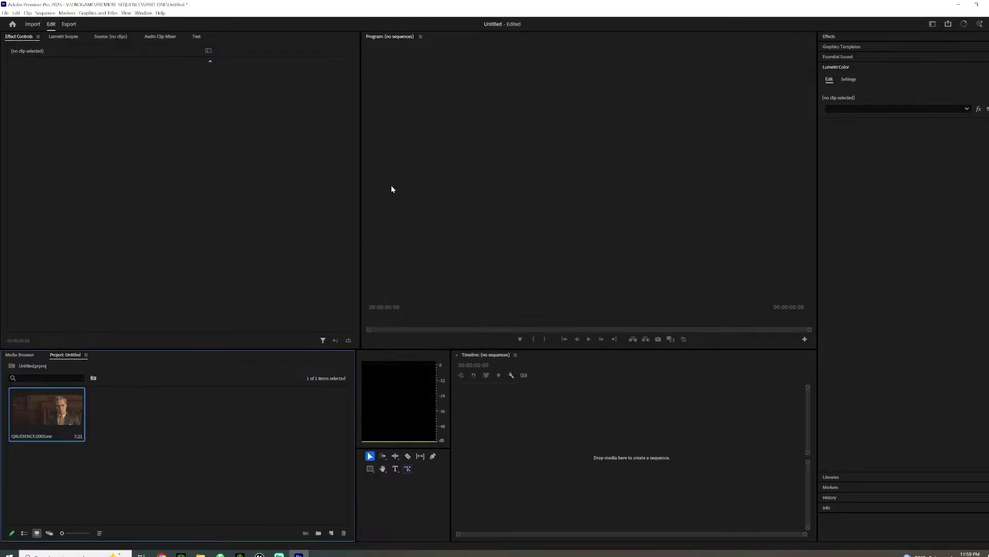
Create a sequence from the QAUDIENCE clip and apply the Casino Royale - Standard creative look, checking it at several frames
drag(31, 439, 764, 455)
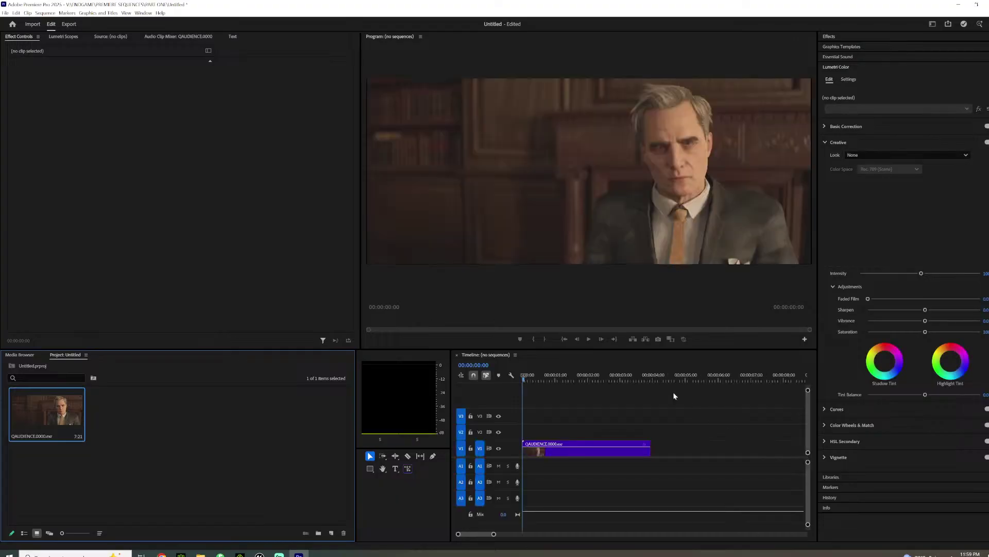
click(878, 153)
scroll(876, 281, down, 2)
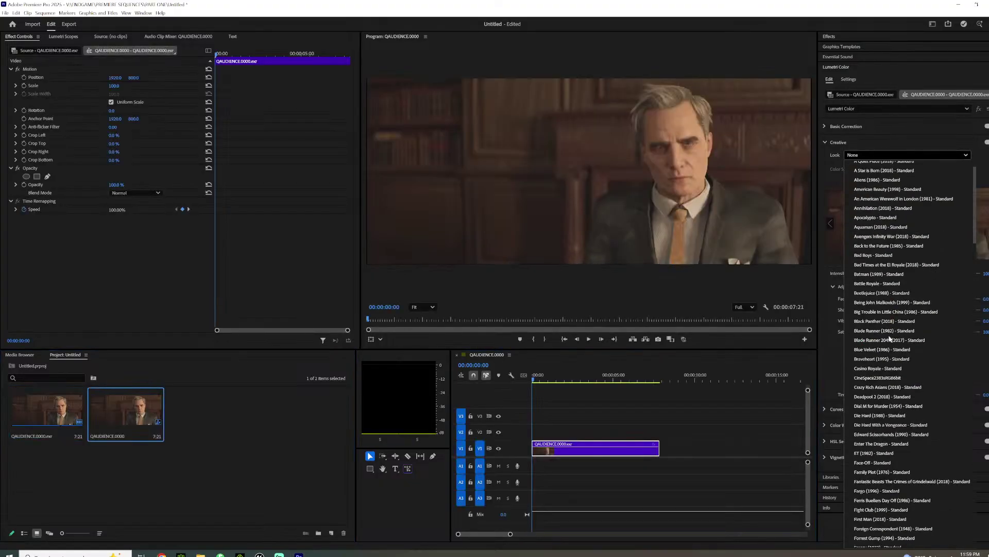
click(875, 368)
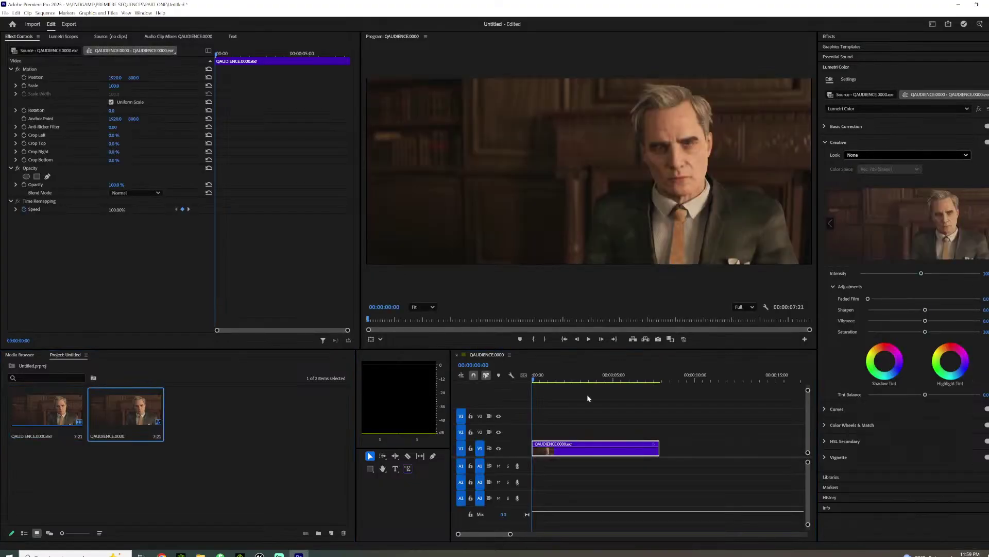
drag(565, 382, 634, 369)
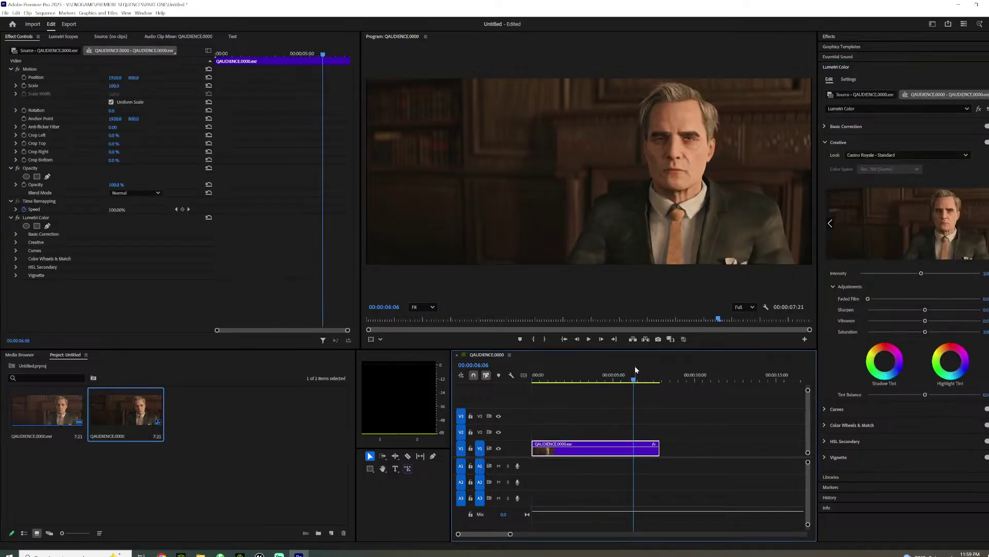
click(603, 376)
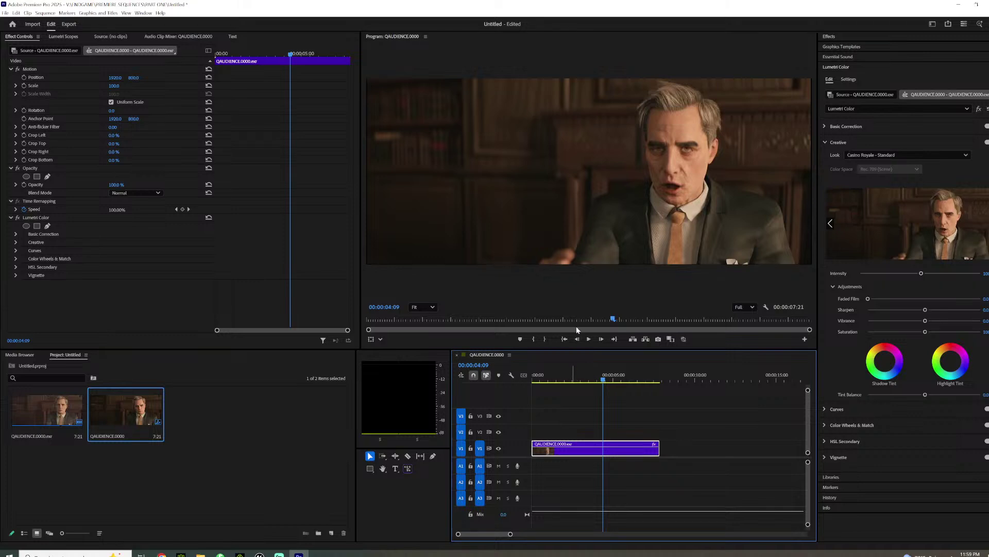
Open the export settings for the QAUDIENCE.0000 sequence and choose the ENDGAME_FOOTAGE preset
key(ctrl+m)
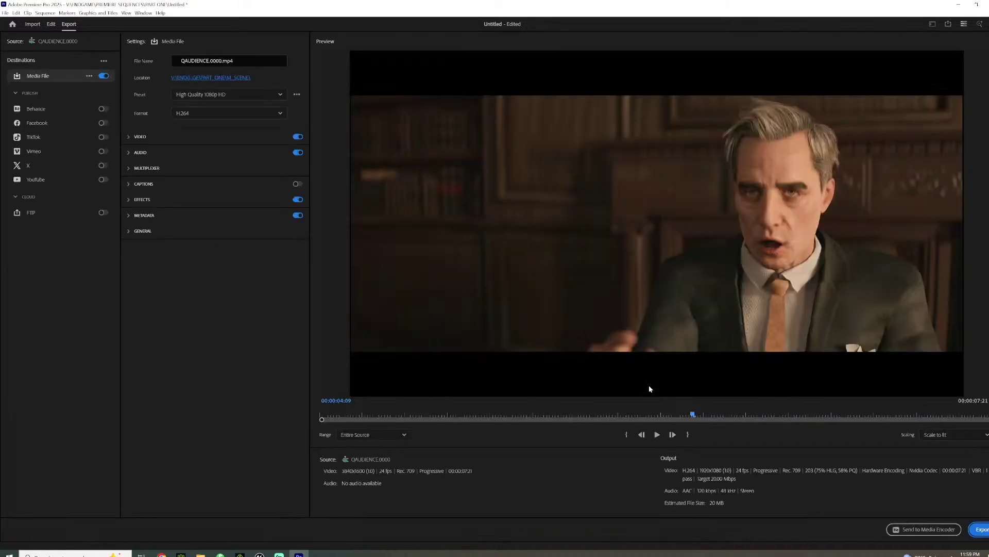
click(268, 94)
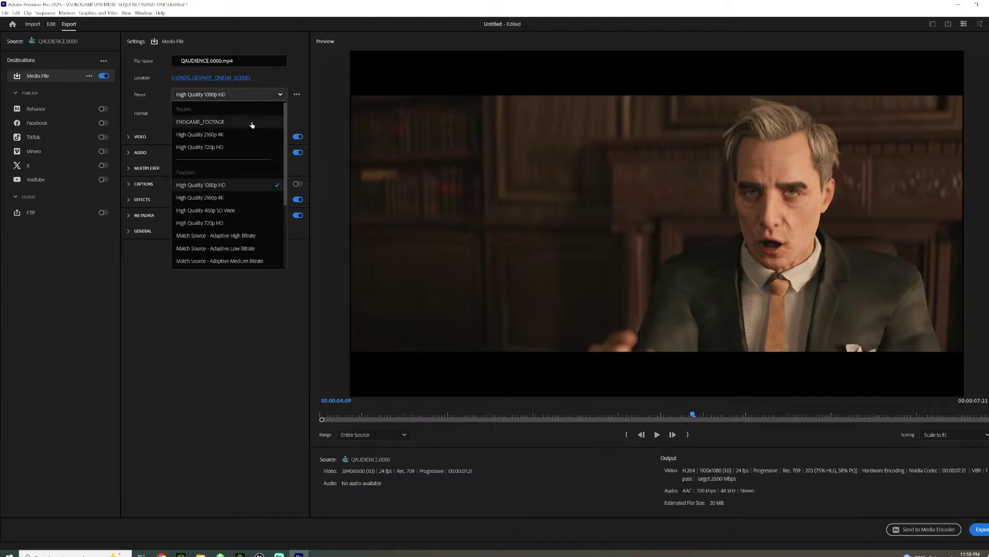
click(250, 125)
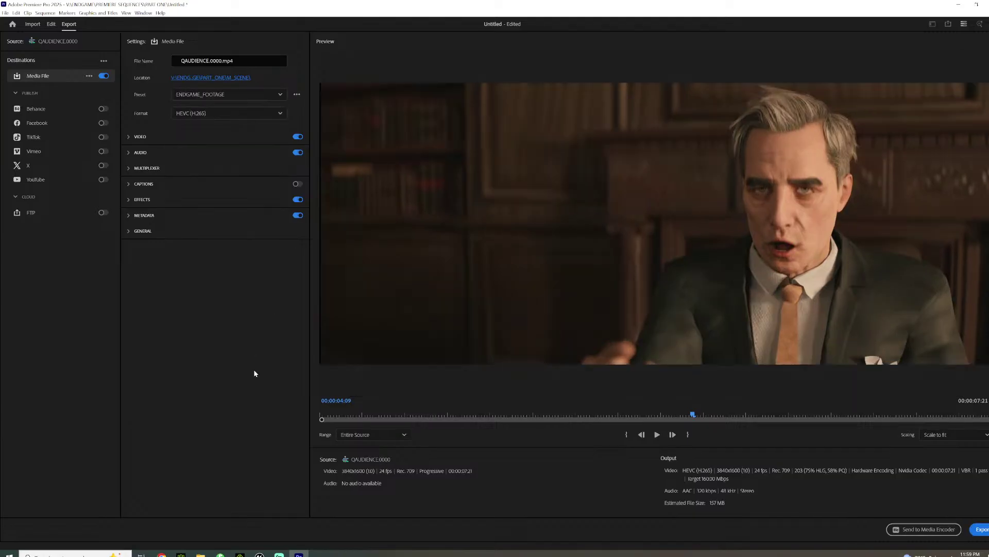
Cancel the first export of the QAUDIENCE.0000 sequence and export it again with the clip's scale set to 101
click(979, 529)
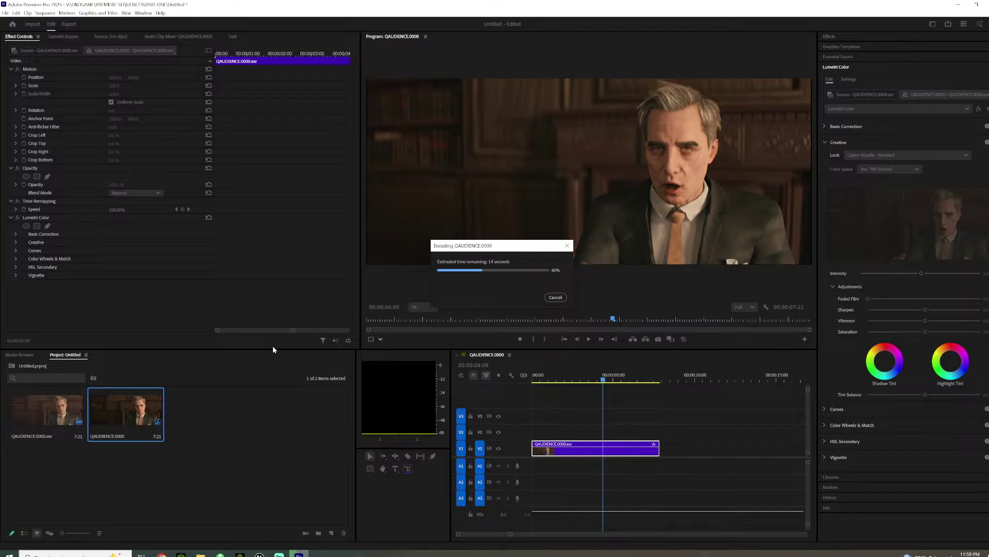
click(556, 297)
click(114, 86)
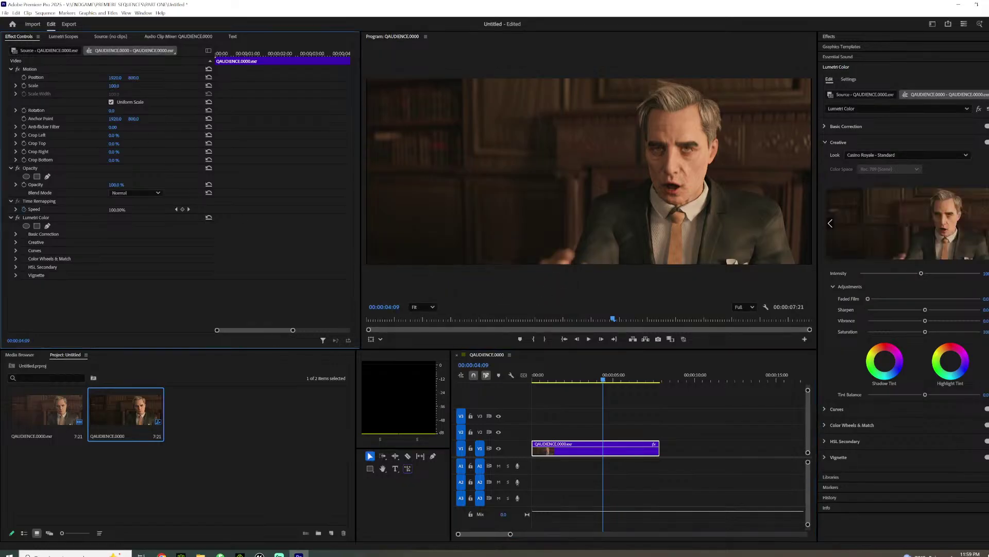
text(101)
key(Return)
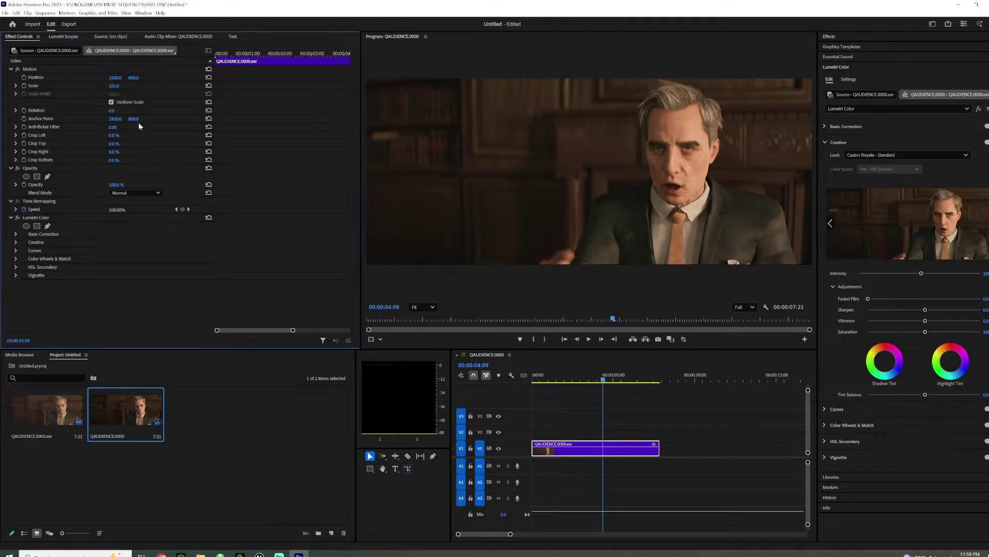
click(68, 25)
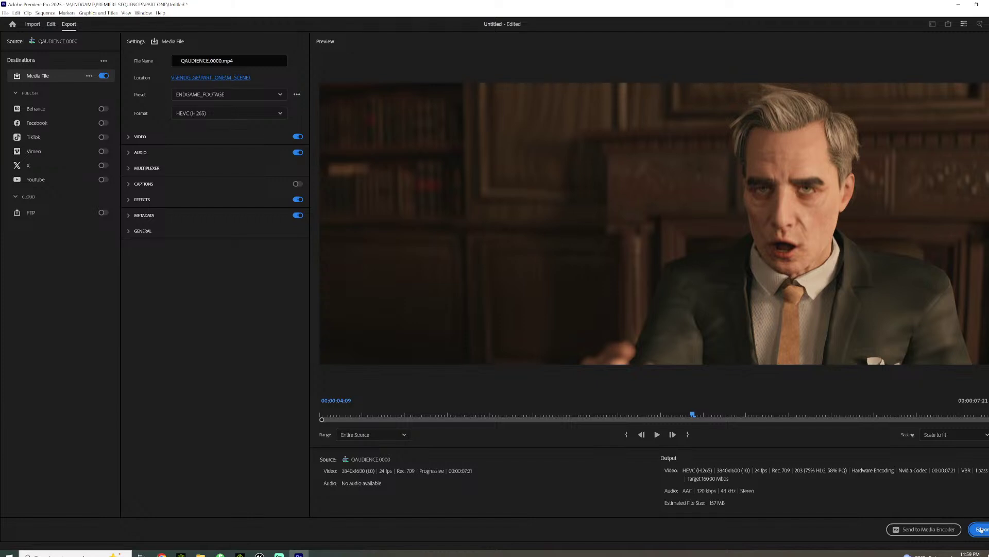
click(980, 529)
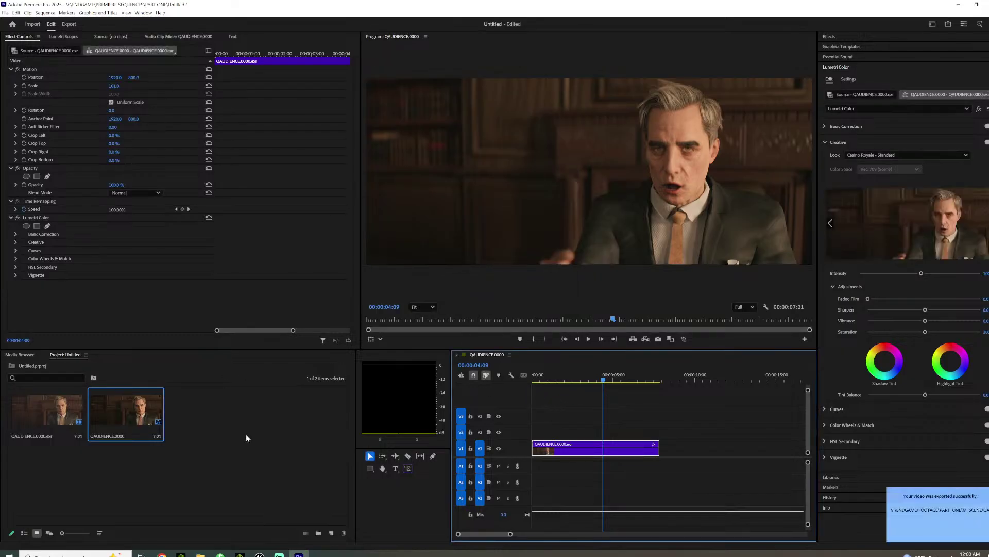
Delete the exported QAUDIENCE clip and its sequence from the project
click(123, 401)
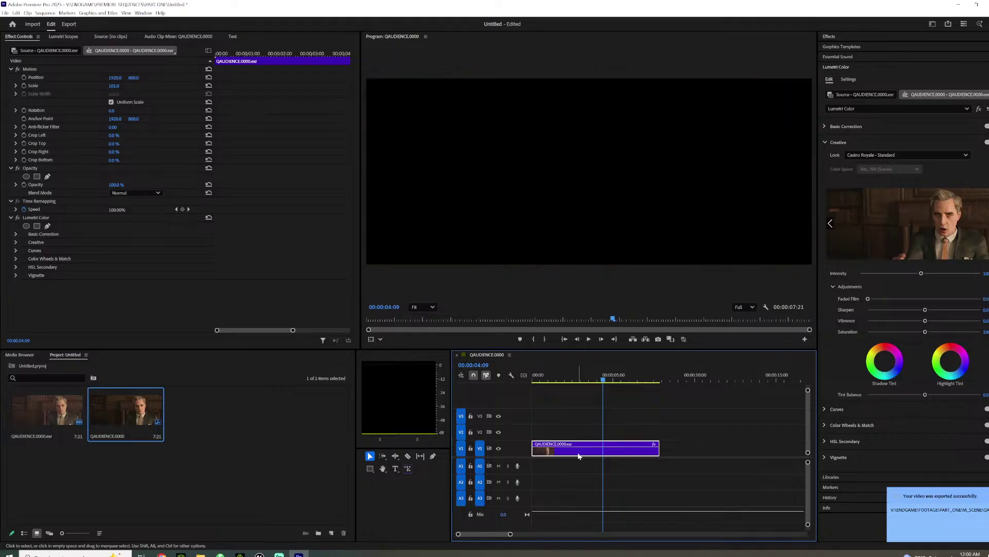
key(Delete)
click(67, 411)
key(Delete)
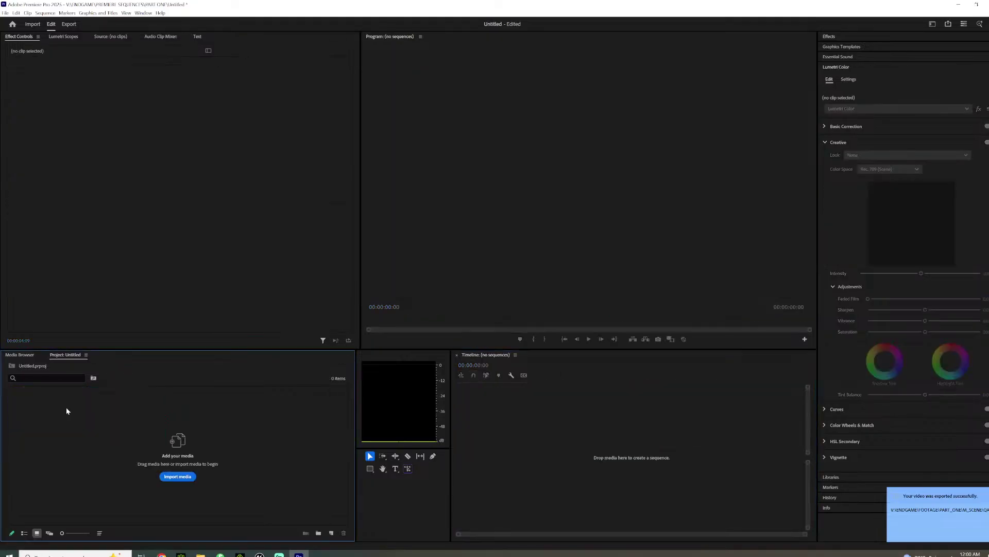
Import the 007enters EXR files from the M_MEETING render folder as an image sequence
click(172, 474)
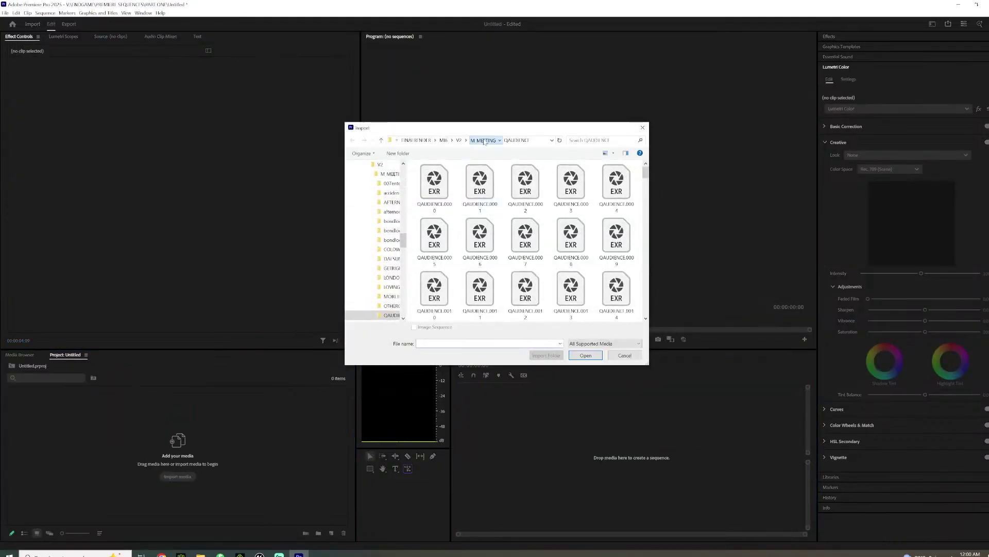
click(484, 140)
double_click(461, 207)
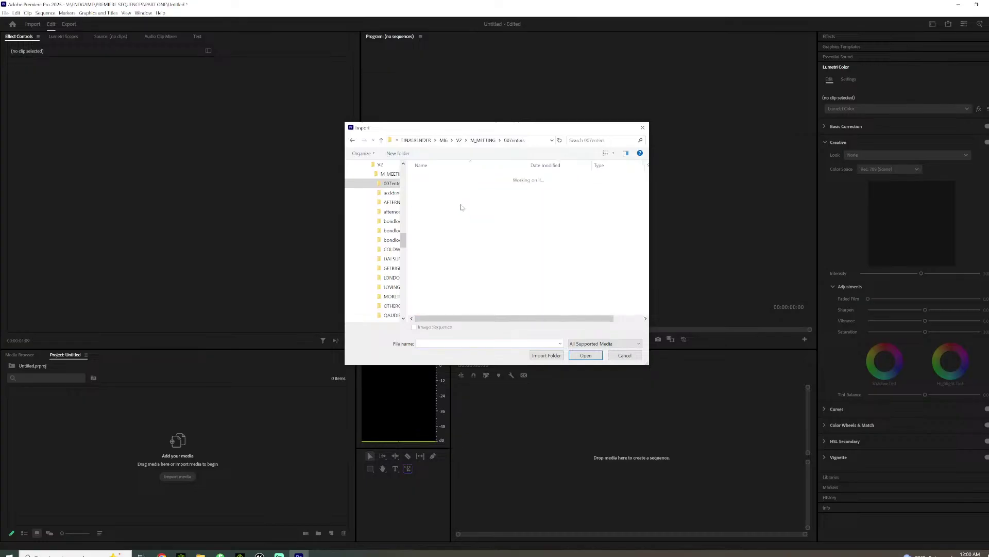
click(436, 187)
click(414, 327)
click(585, 355)
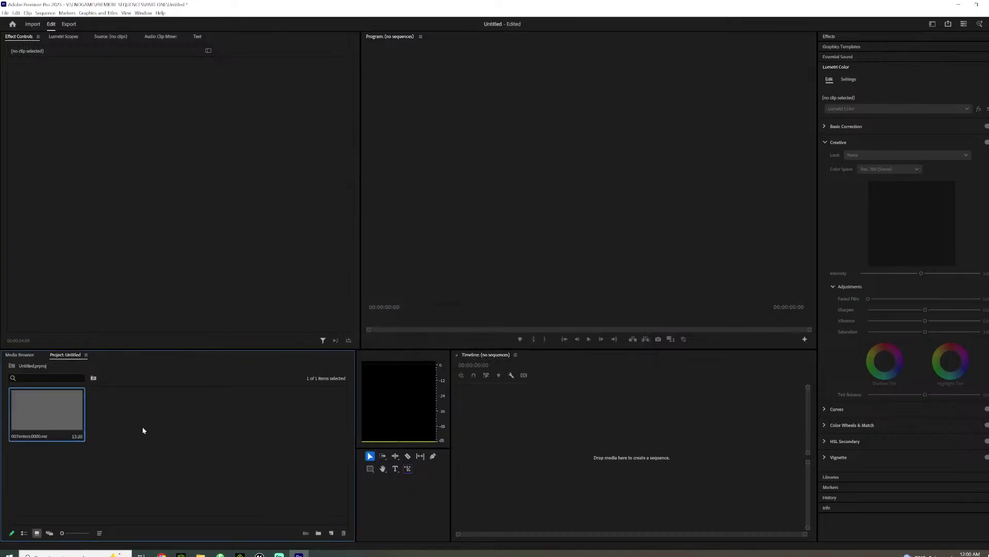
Create a sequence from the 007enters clip and set the clip's scale to 101
drag(59, 412, 565, 440)
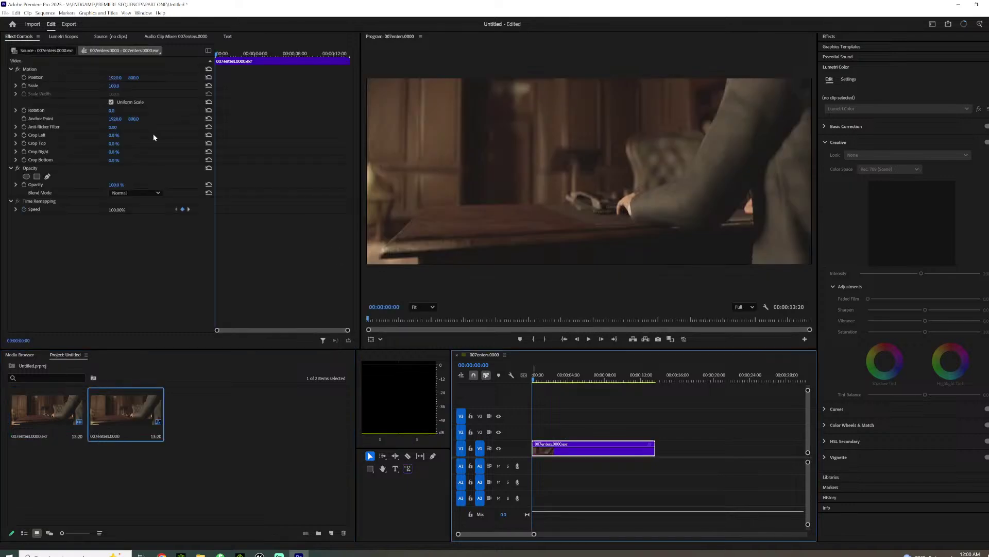
click(114, 86)
text(101)
key(Return)
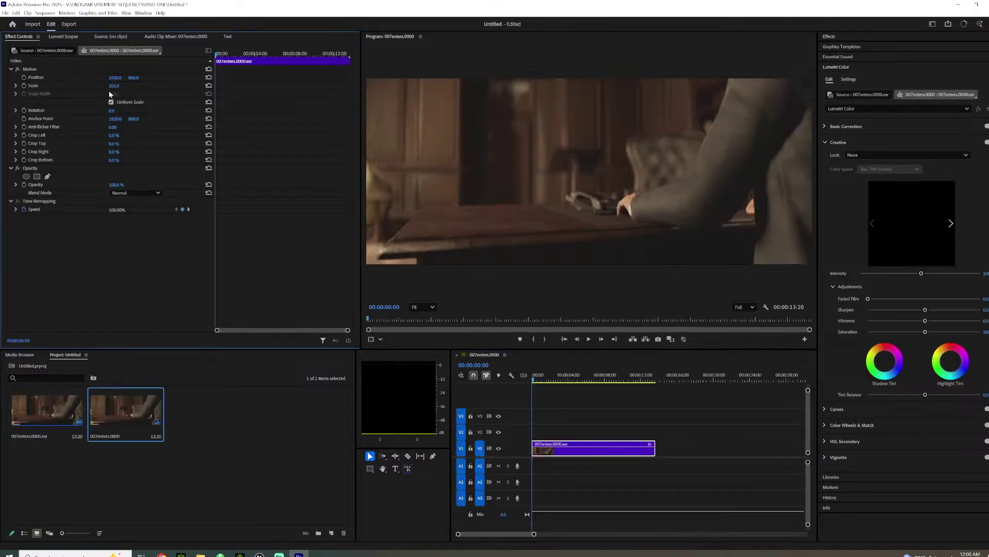
Apply the Casino Royale - Standard creative look to the 007enters clip and check it across the timeline
click(902, 155)
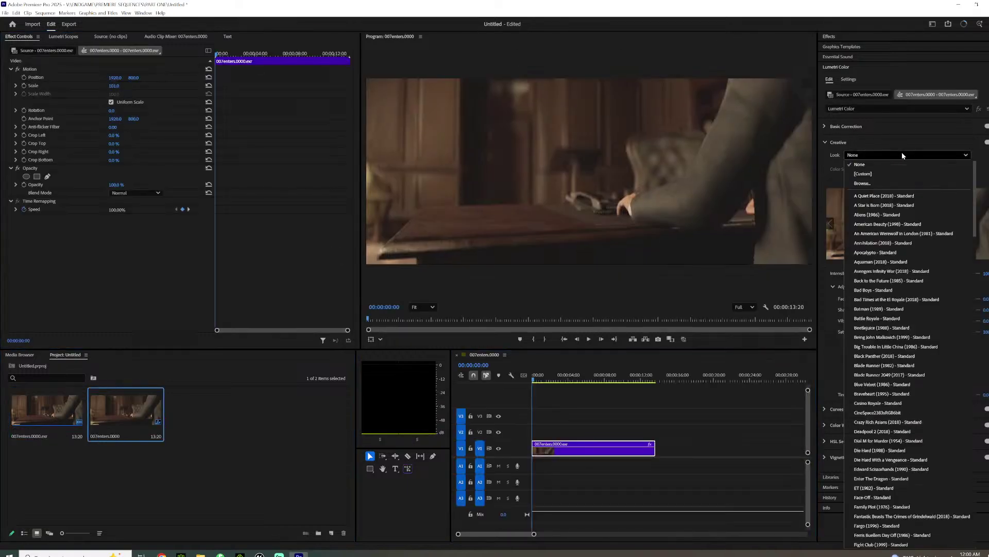
click(871, 405)
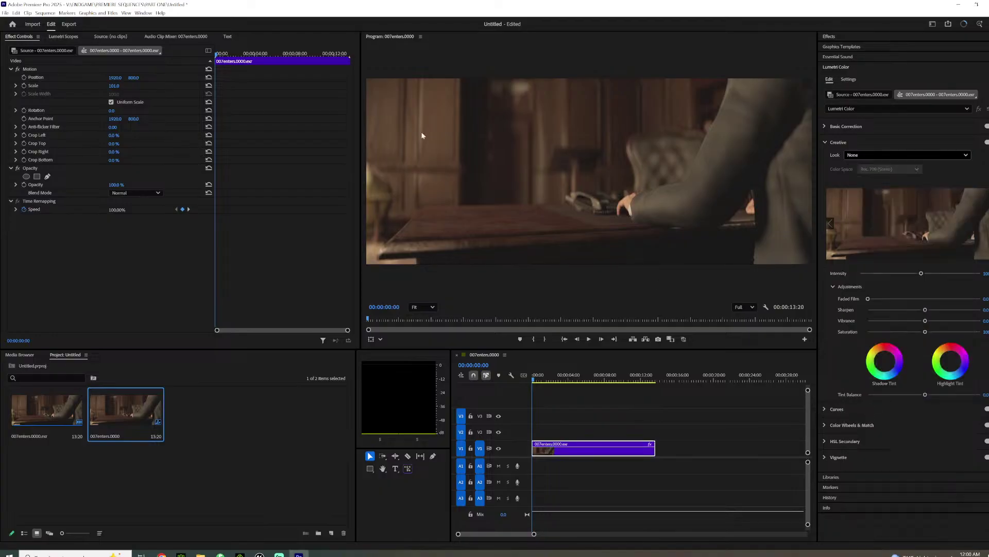
drag(566, 377, 526, 385)
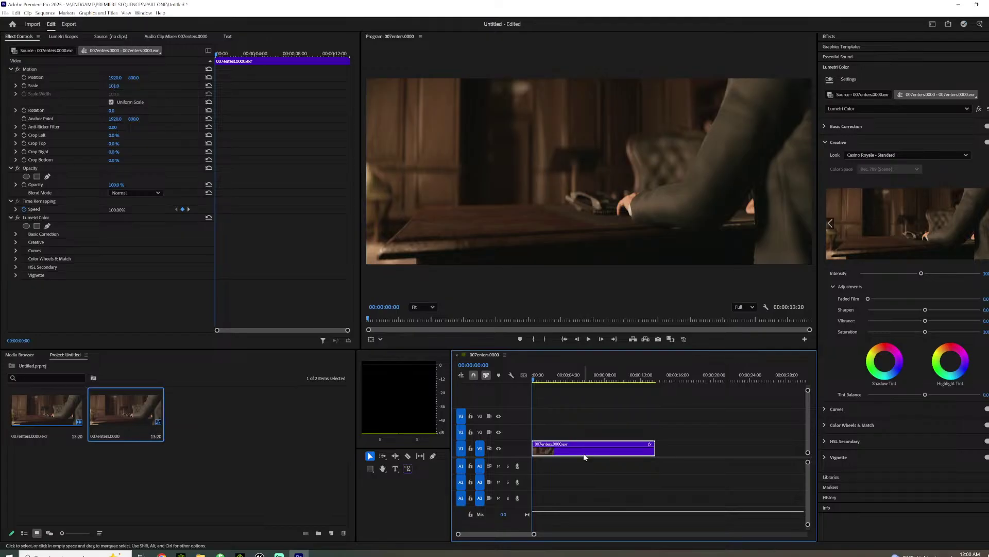
drag(547, 385, 628, 383)
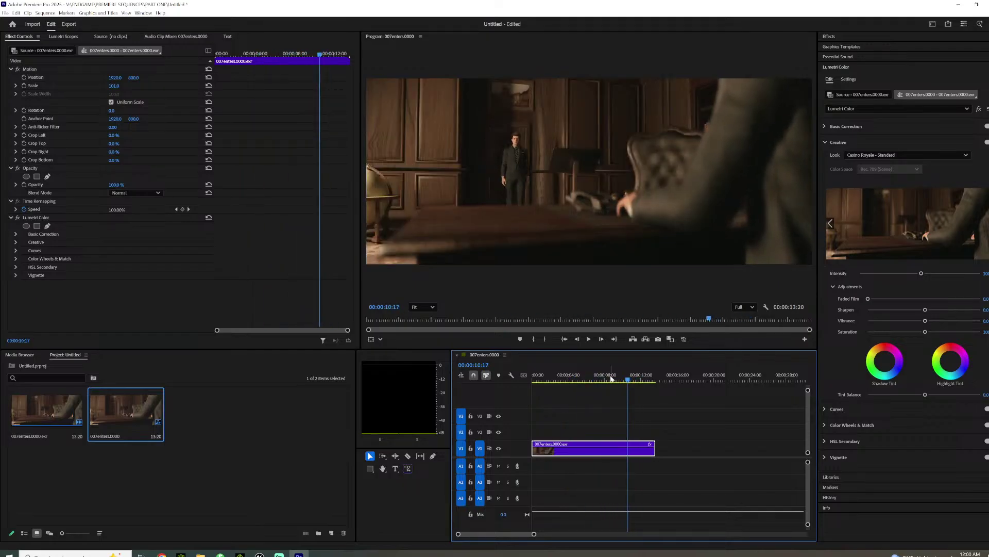
Export the 007enters.0000 sequence with the ENDGAME_FOOTAGE preset, looking in on the Unreal Editor while it encodes
key(ctrl+m)
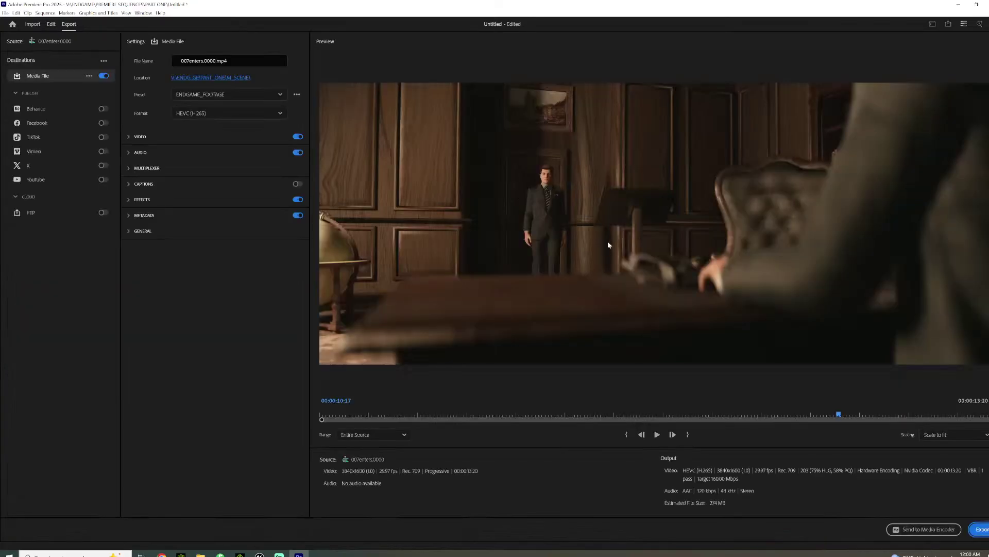
click(980, 529)
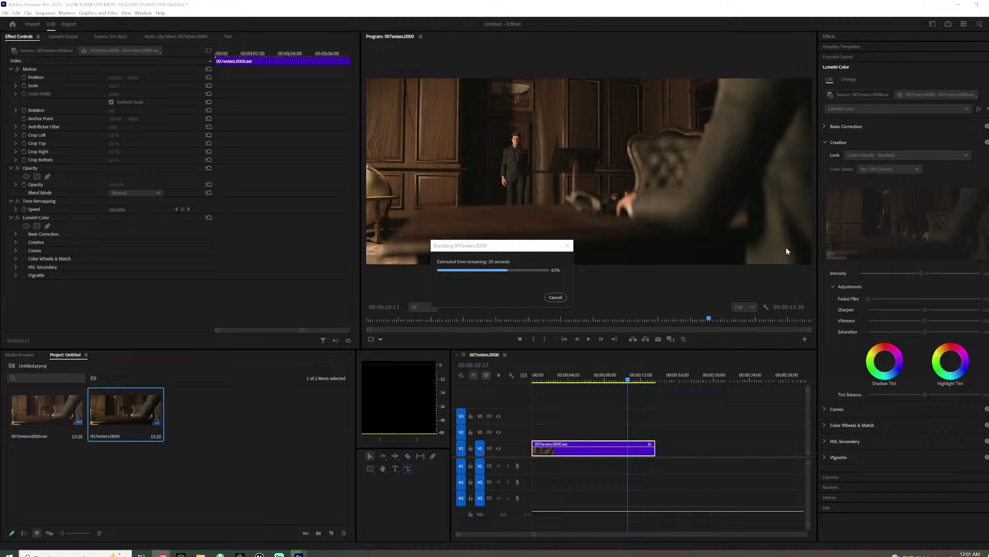
click(260, 555)
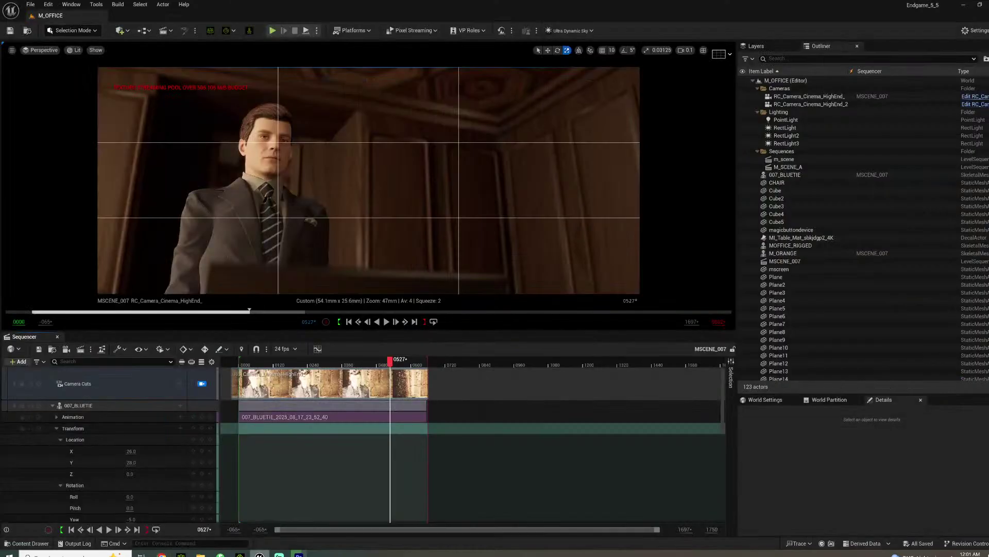
click(260, 555)
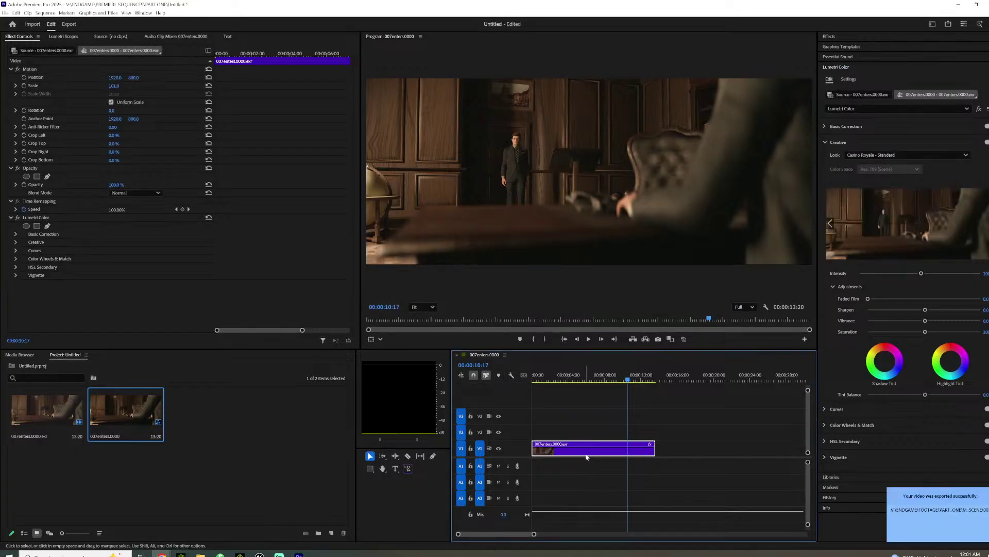
Delete the 007enters sequence and clip from the project, and open the media import on the M_MEETING render folder
key(Delete)
click(124, 410)
key(Delete)
key(Delete)
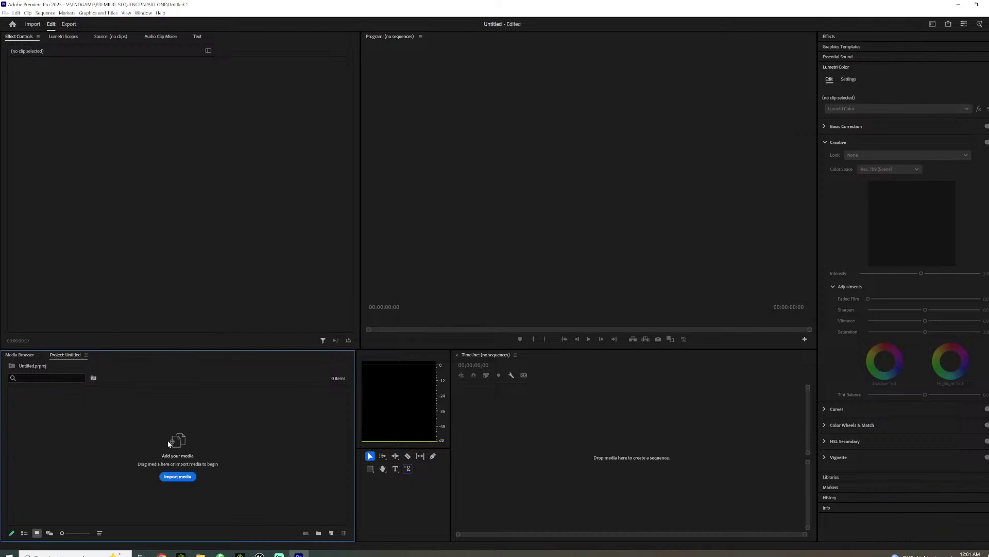
click(176, 475)
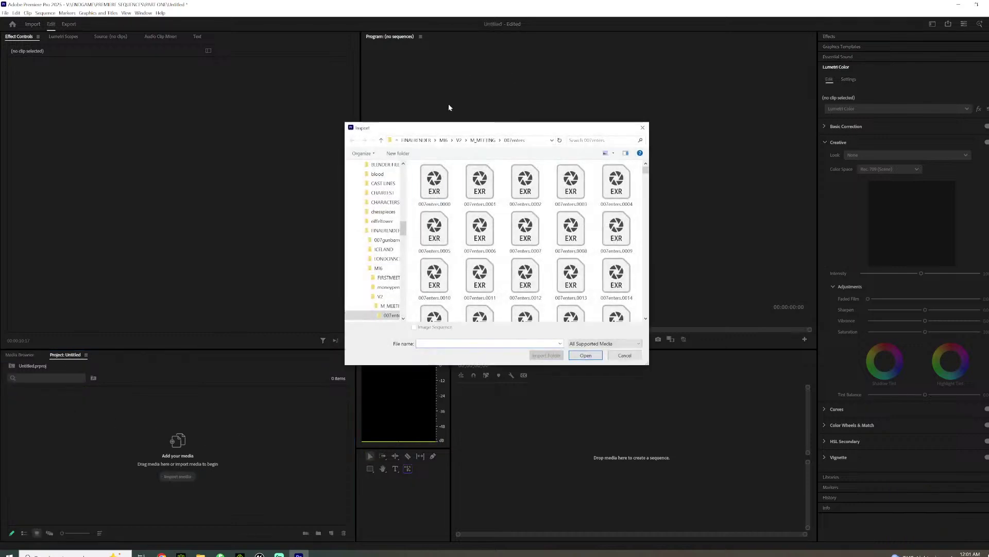
click(483, 140)
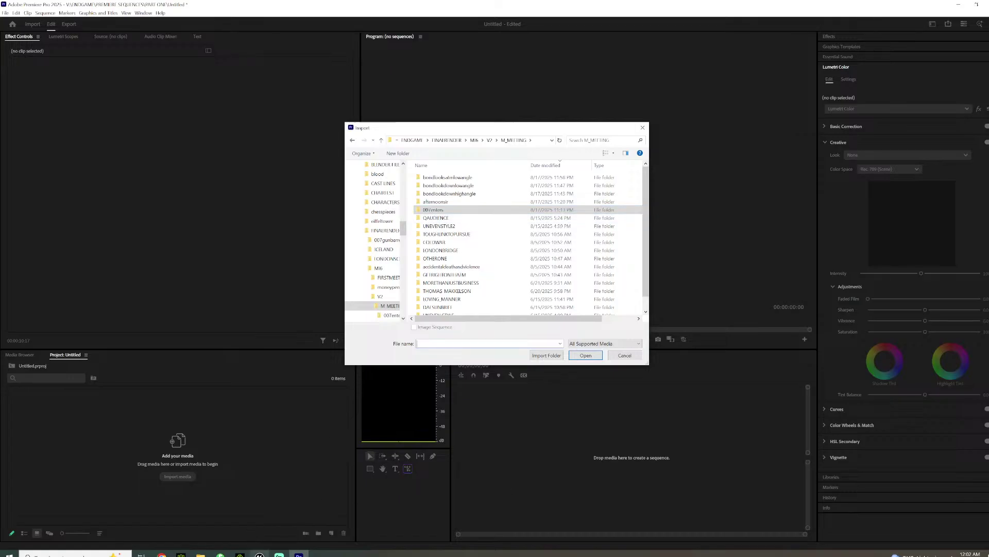
Switch to the Unreal Editor, open its content folders and Fab, and bring up the Epic Games Launcher library with Fab minimized
click(259, 555)
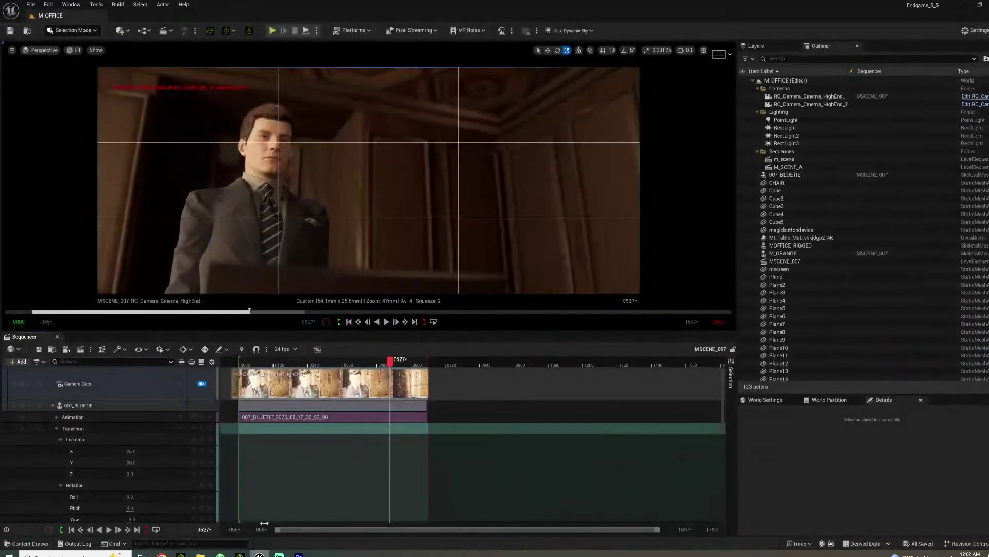
click(27, 546)
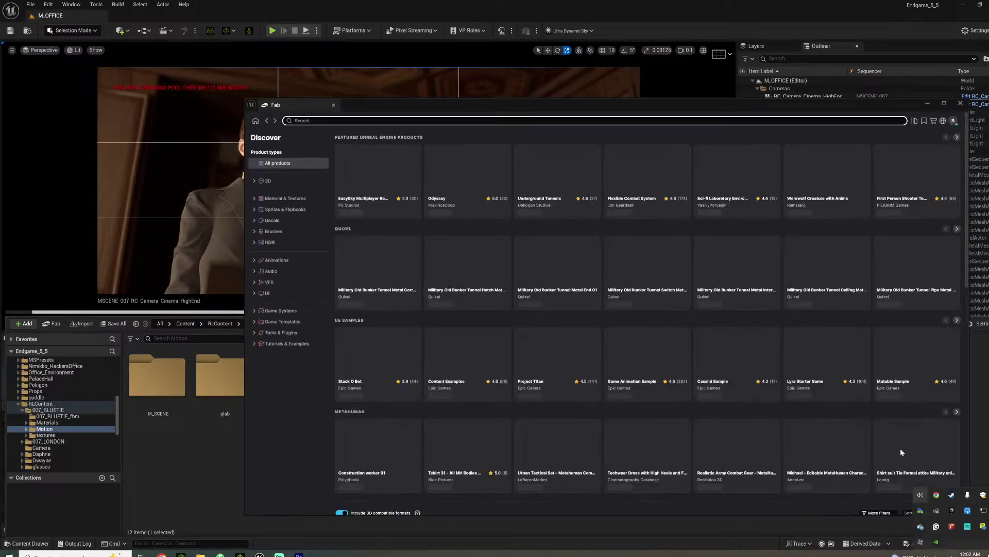
right_click(952, 510)
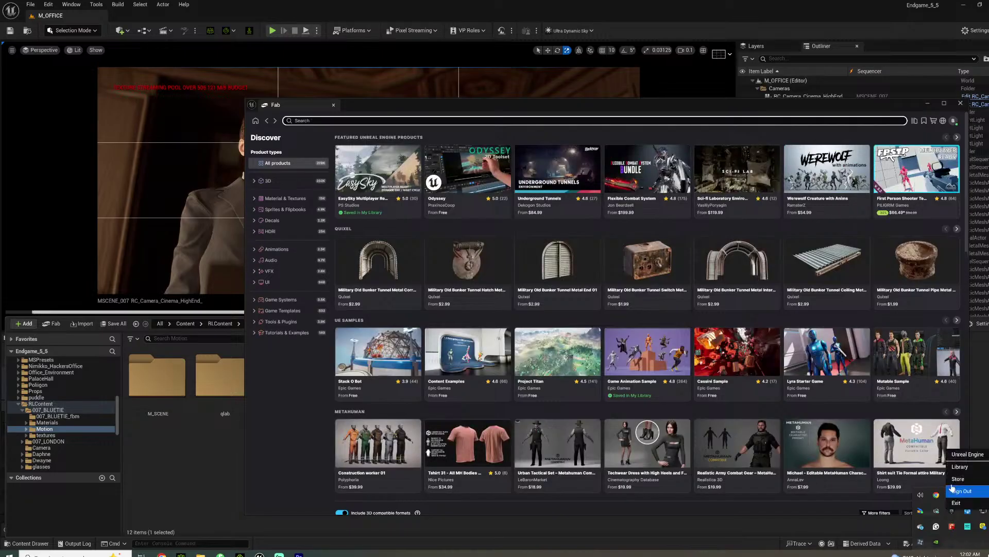
click(958, 467)
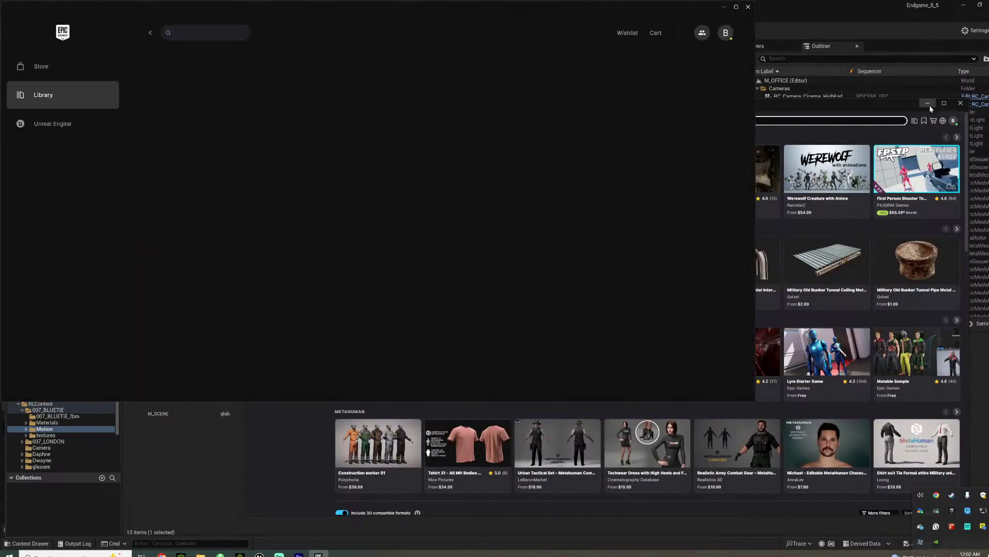
click(928, 104)
click(323, 550)
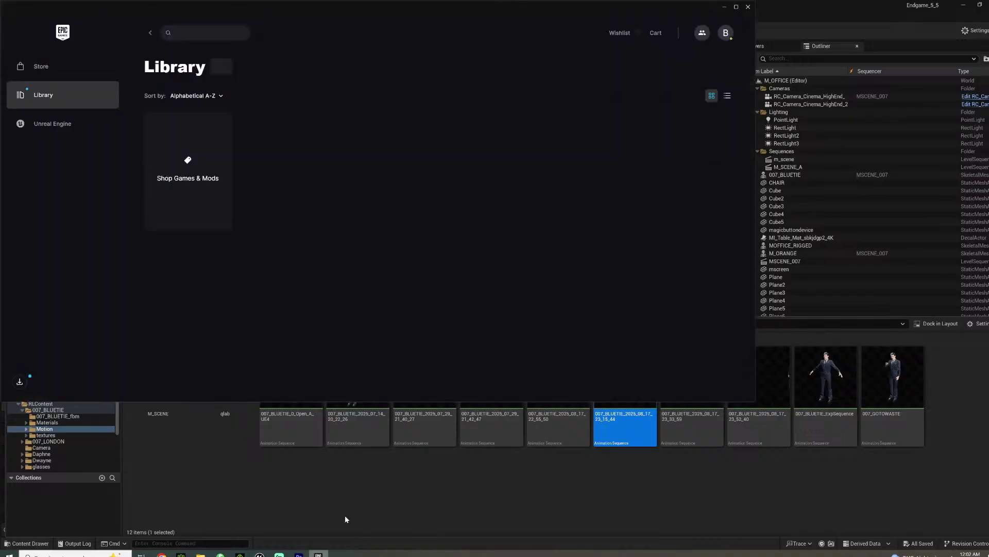
Show the Unreal Engine library in the Epic Games Launcher and go to its Fab Library section
click(188, 179)
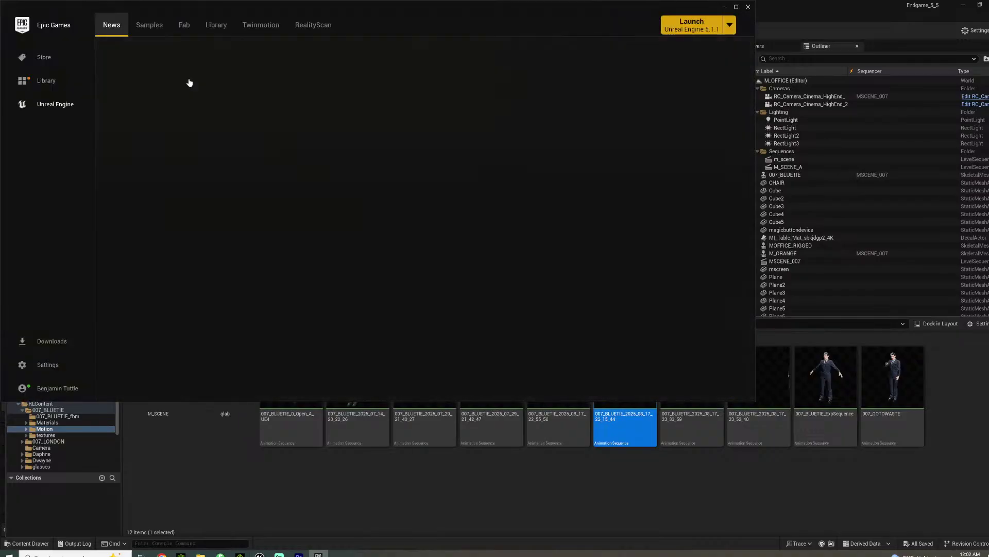
click(216, 25)
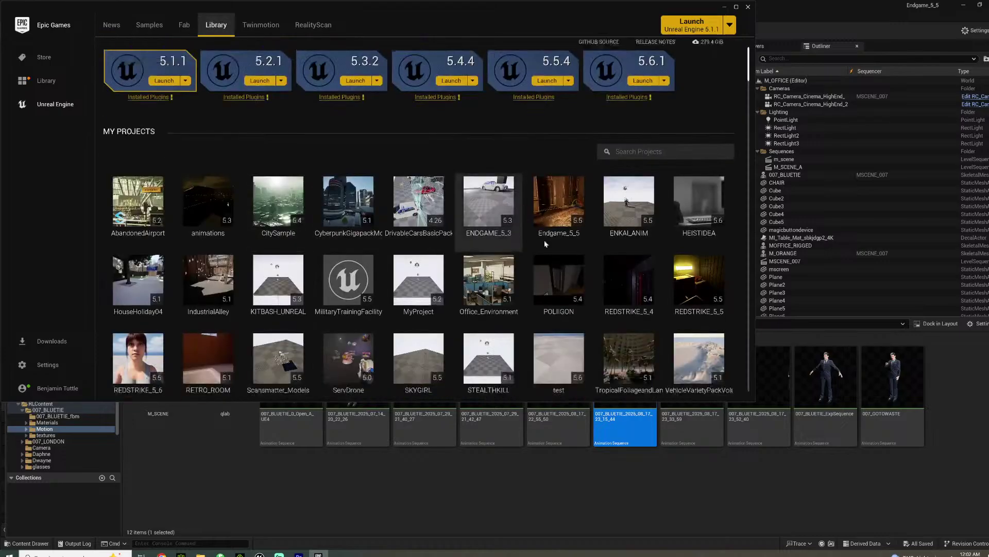
scroll(504, 276, down, 5)
scroll(664, 330, down, 2)
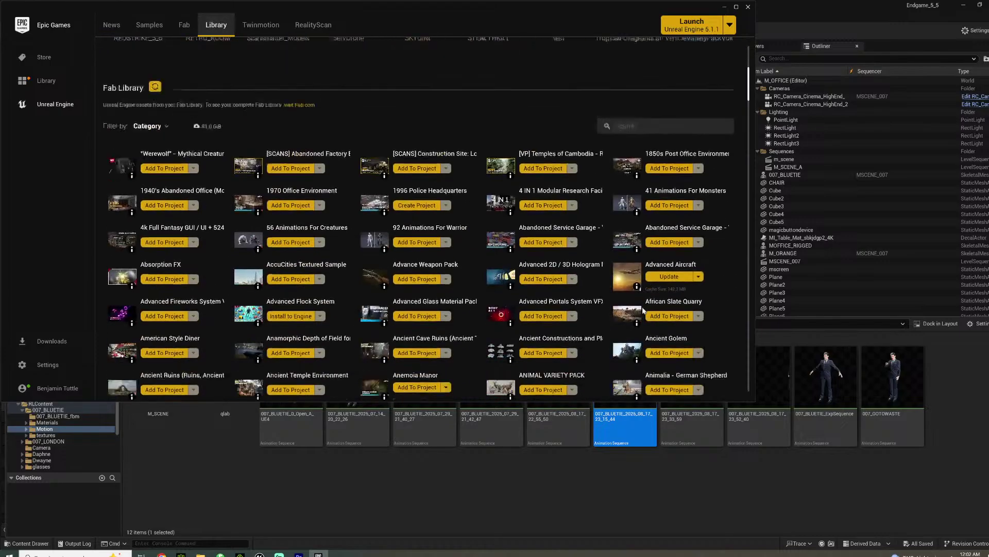
Search the Fab Library for "cesi" to find the Cesium plugin
click(670, 151)
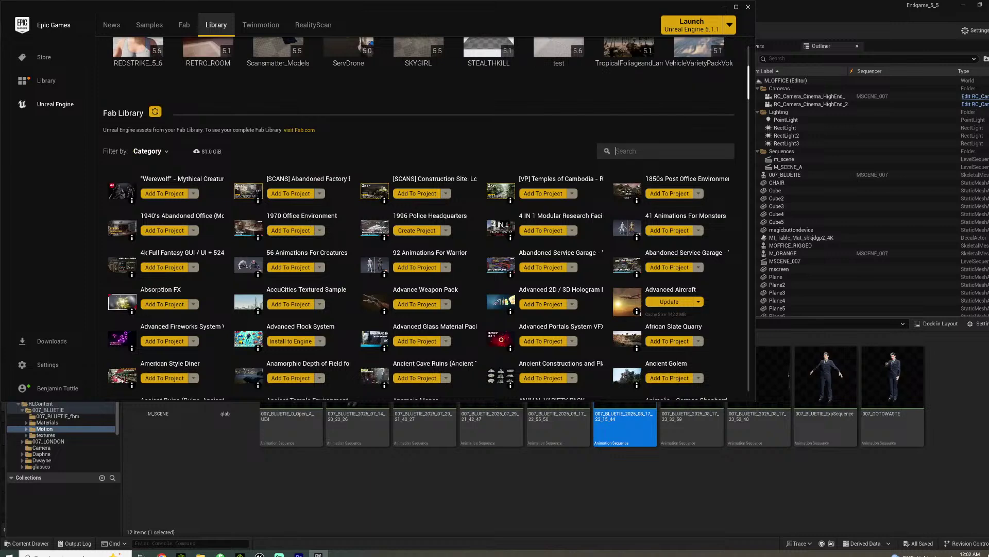
text(cesui)
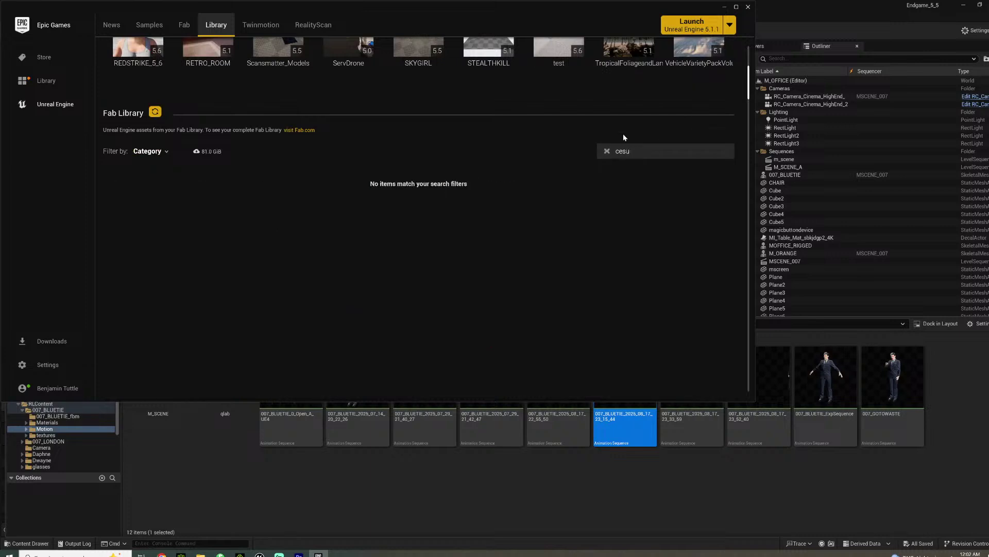
key(BackSpace)
text(i)
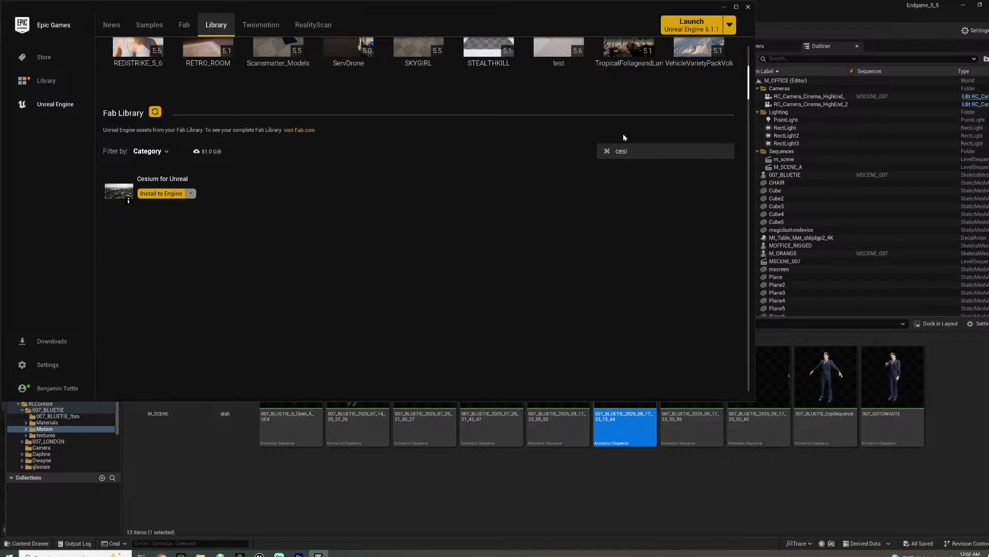
Install the Cesium for Unreal plugin to the 5.6 engine slot, and minimize the Epic Games Launcher while it downloads
click(167, 194)
click(342, 206)
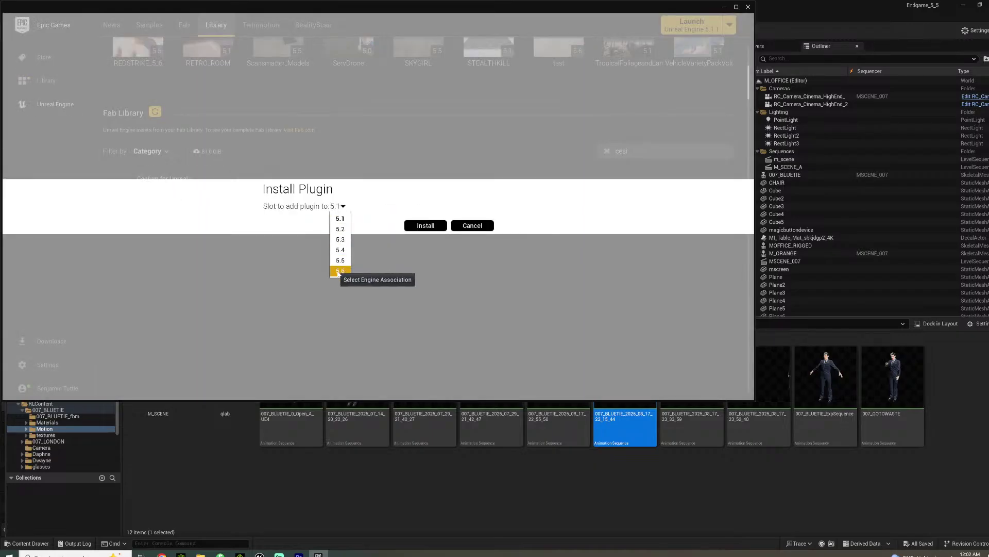
click(336, 270)
click(428, 227)
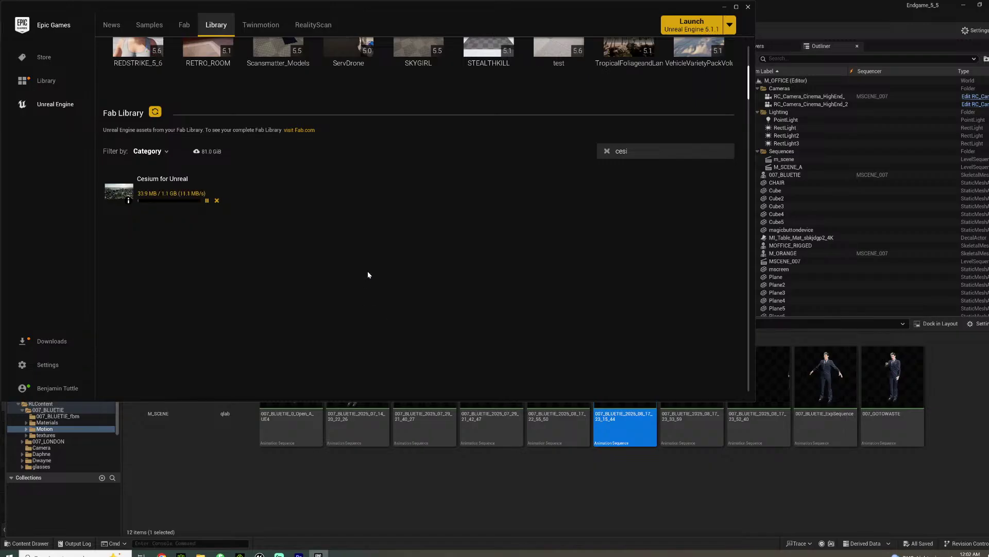
click(722, 9)
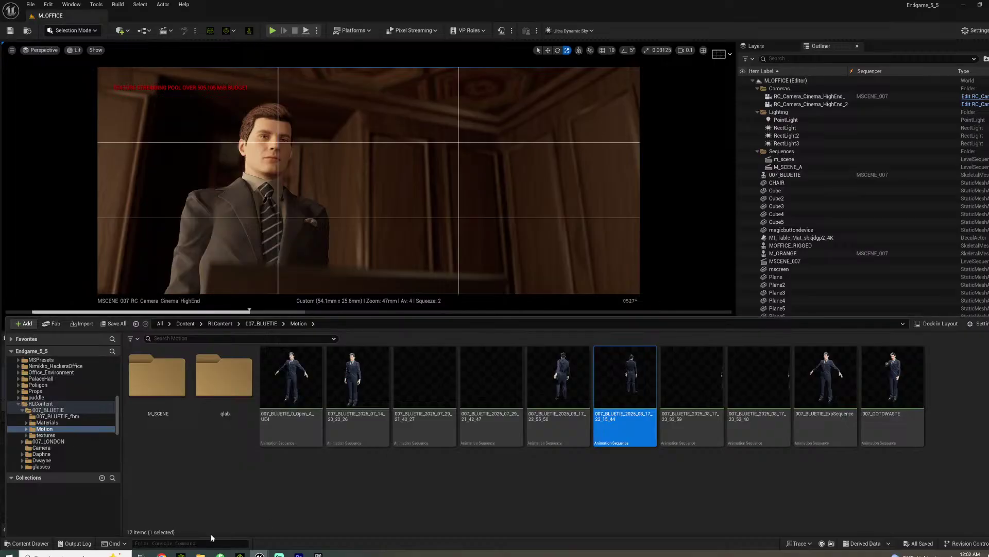
Switch to Premiere Pro and import the EXR image sequence from the afternoonsir folder
click(298, 553)
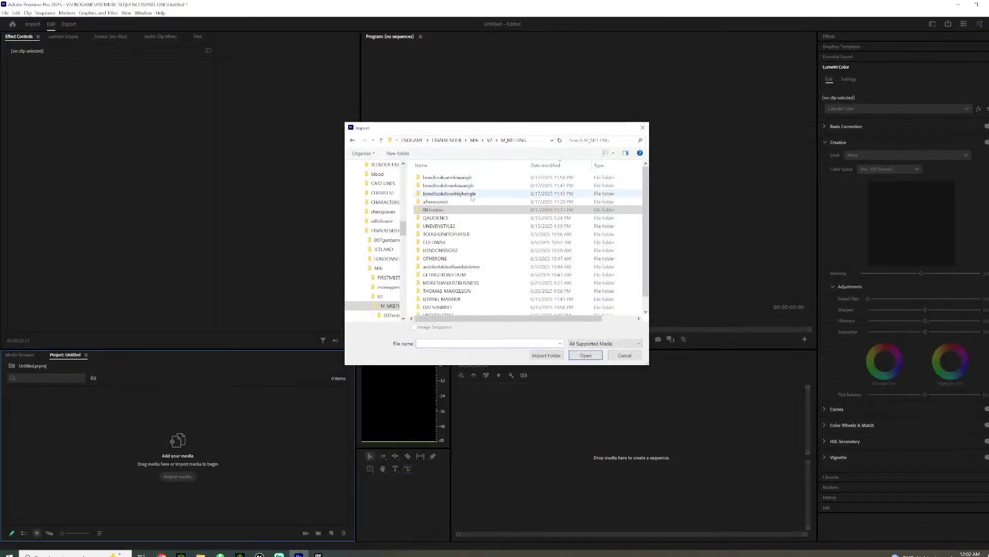
double_click(454, 202)
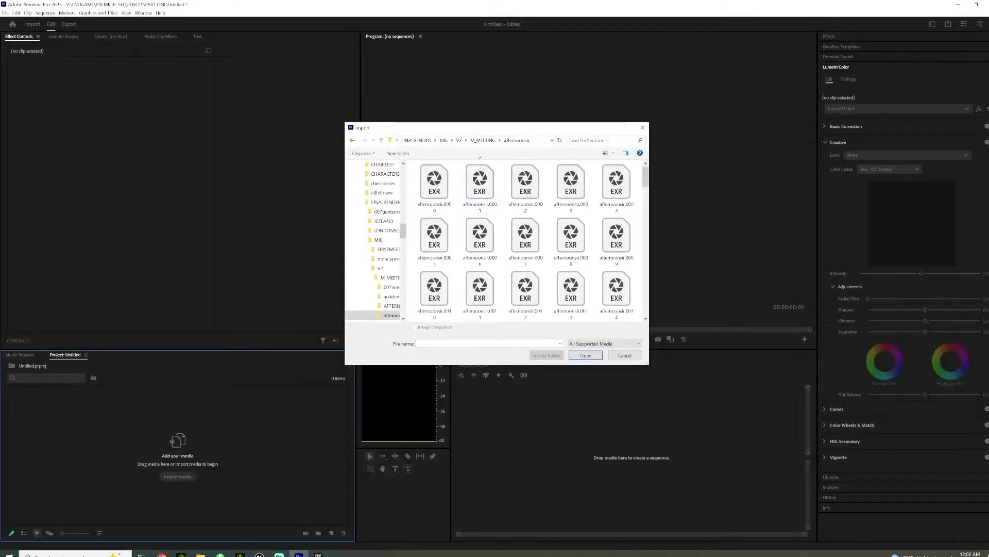
click(586, 355)
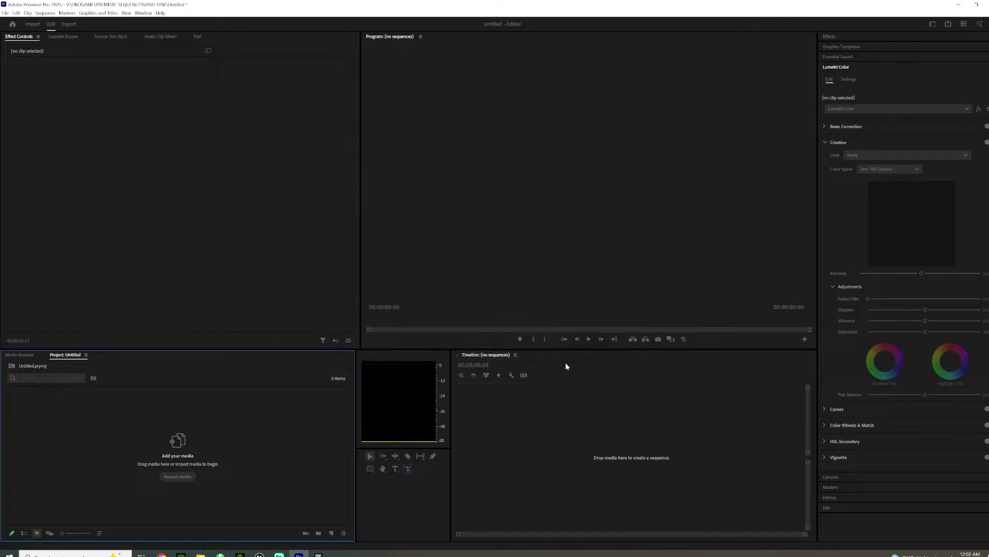
Interpret the afternoonsir footage at 24 fps and create a sequence from the clip
right_click(52, 420)
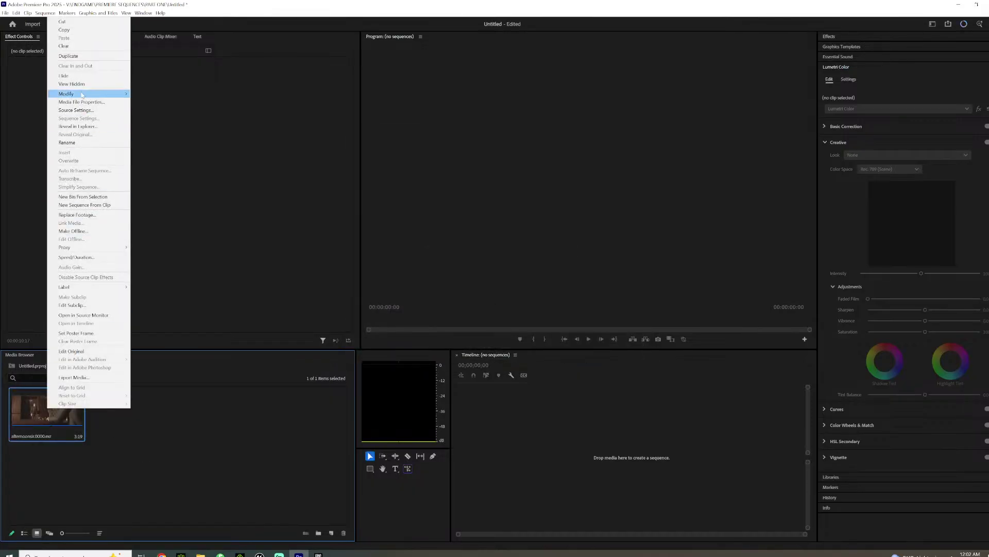
mouse_move(103, 94)
click(174, 111)
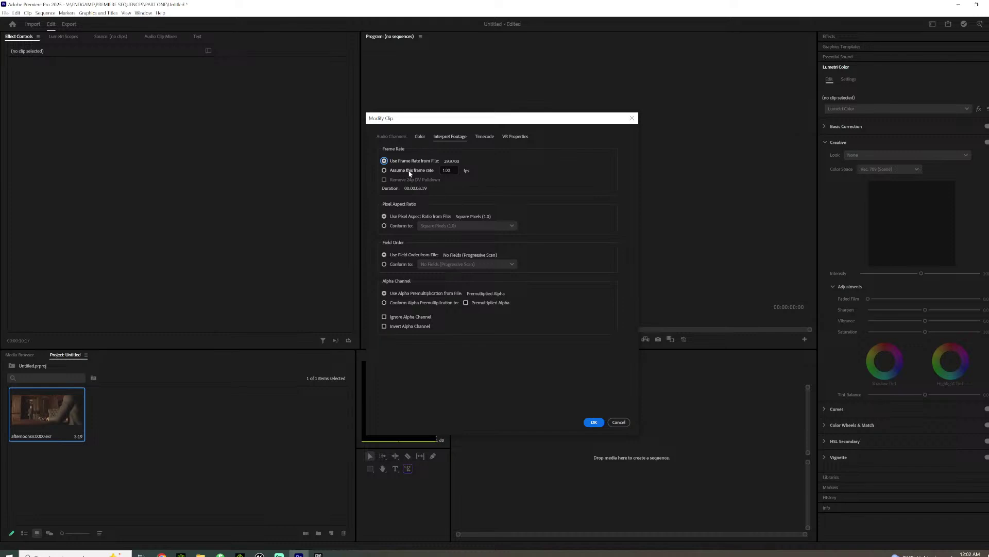
click(410, 171)
text(24)
key(Return)
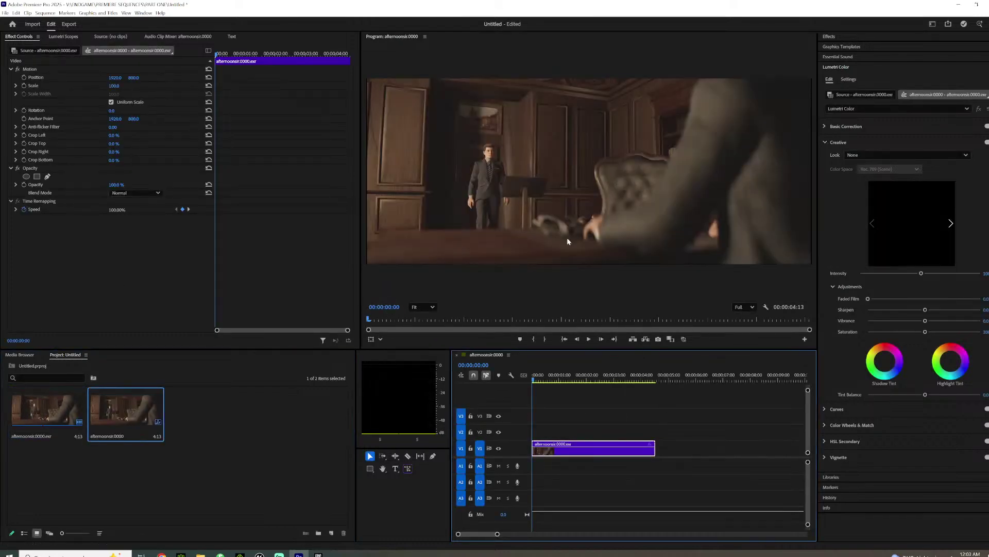
Set the scale of the afternoonsir clip to 101
click(113, 86)
text(101)
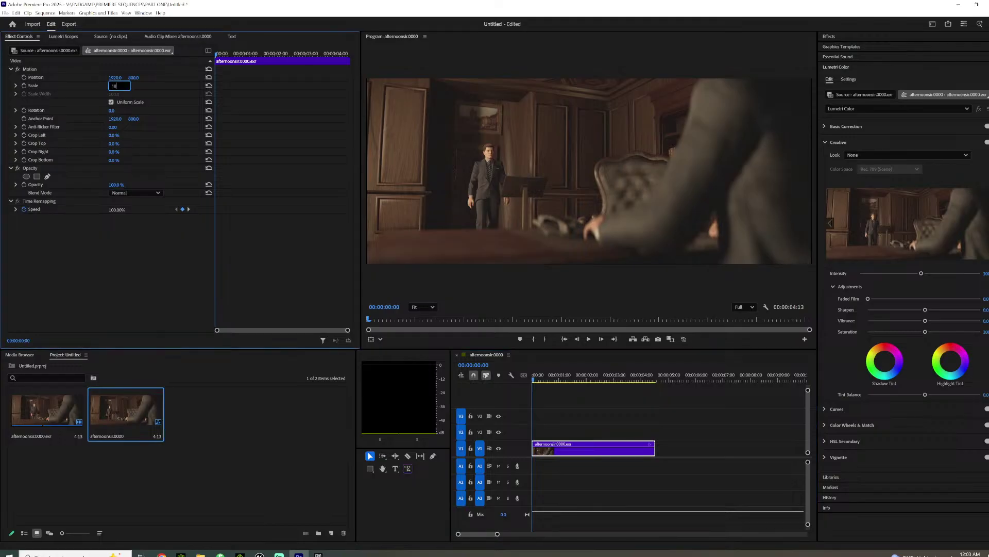
key(Return)
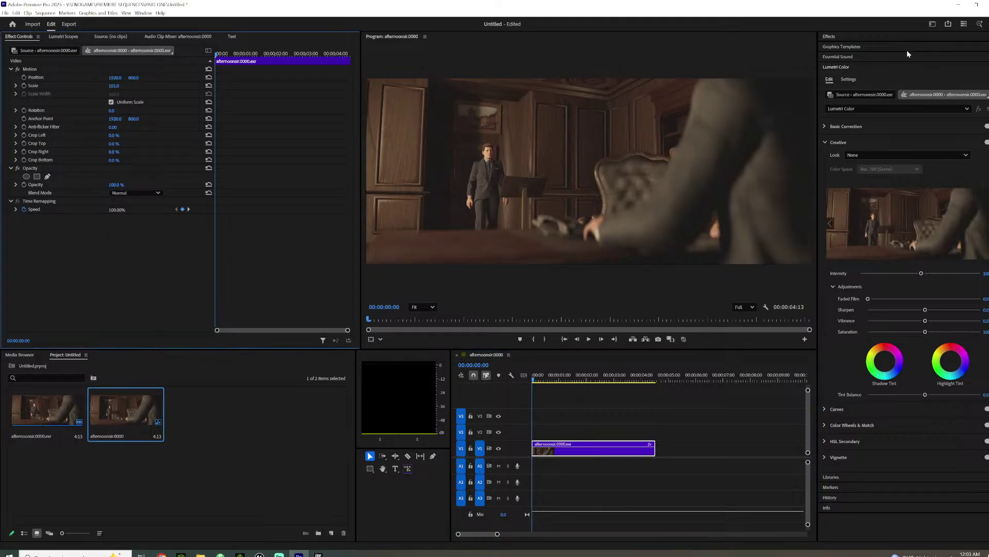
Apply the Casino Royale - Standard look to the afternoonsir clip and play the sequence to check the grade
click(899, 154)
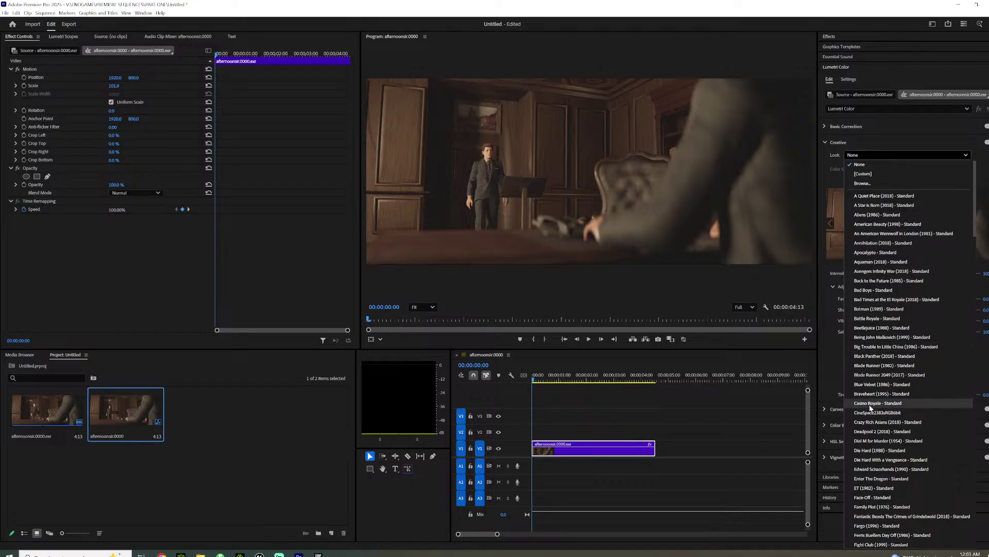
click(871, 403)
click(546, 381)
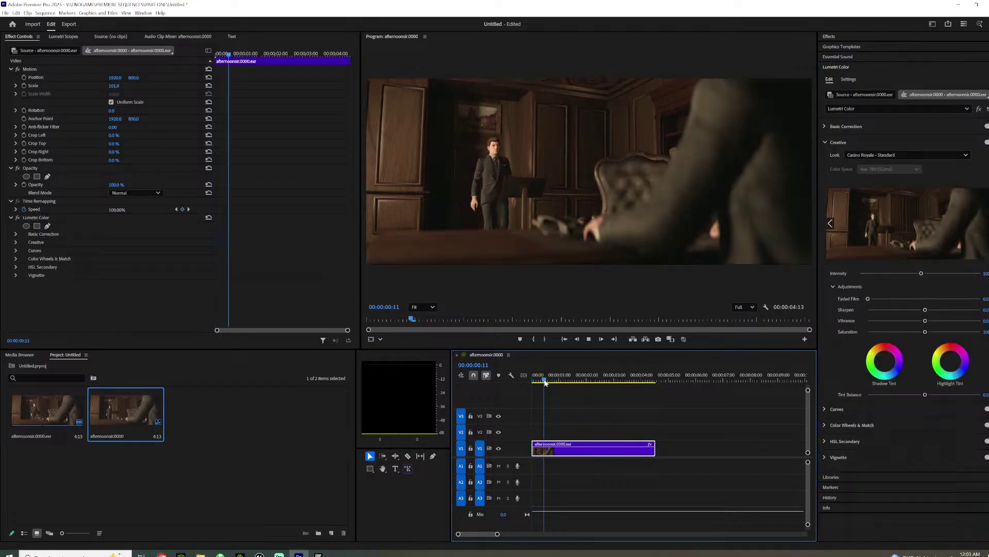
key(space)
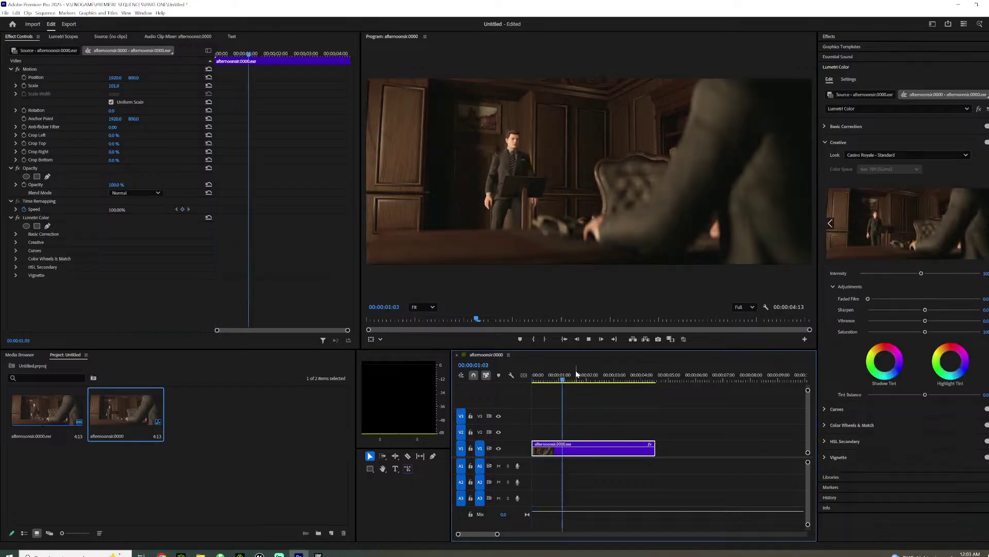
key(space)
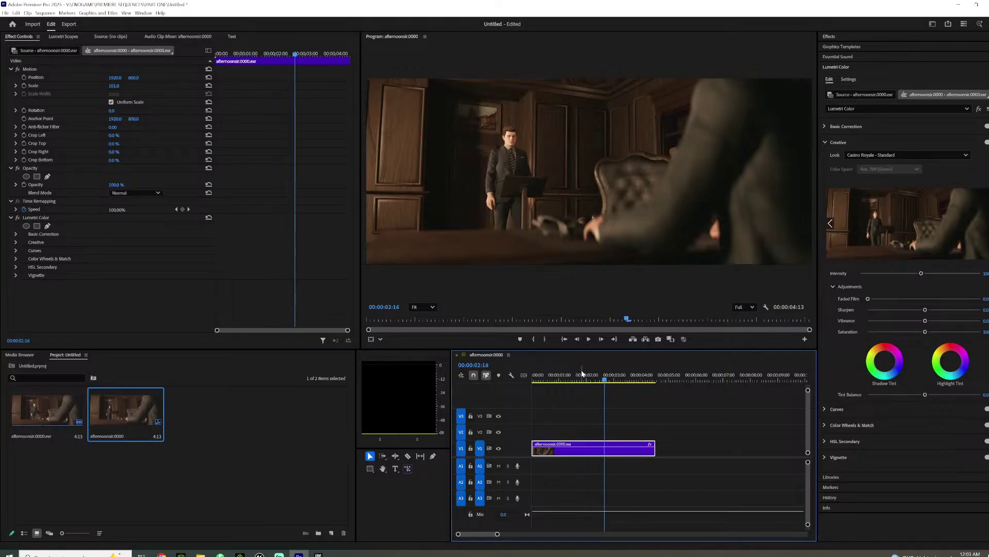
click(613, 377)
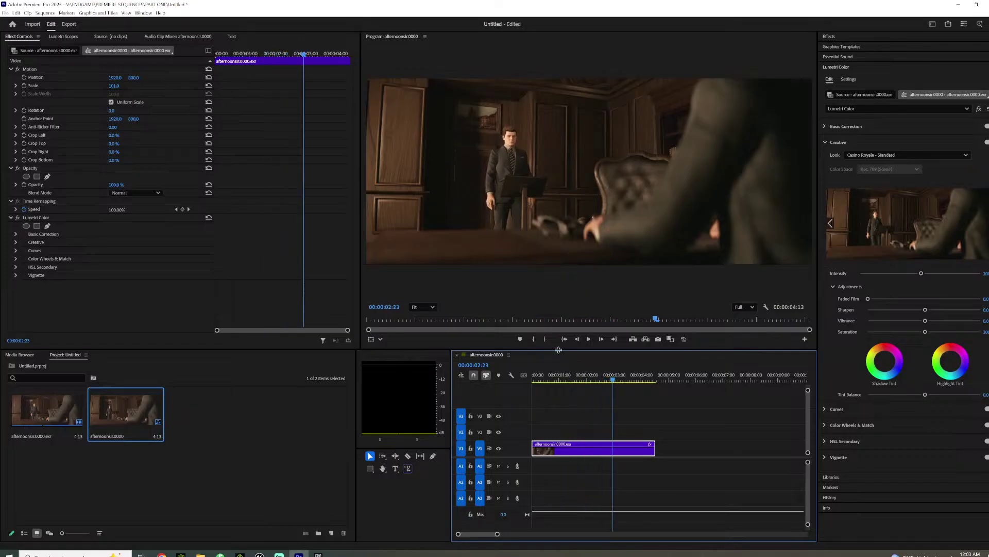
Export the afternoonsir.0000 sequence as HEVC (H.265) with the ENDGAME_FOOTAGE preset, checking the system clock while it encodes
key(ctrl+m)
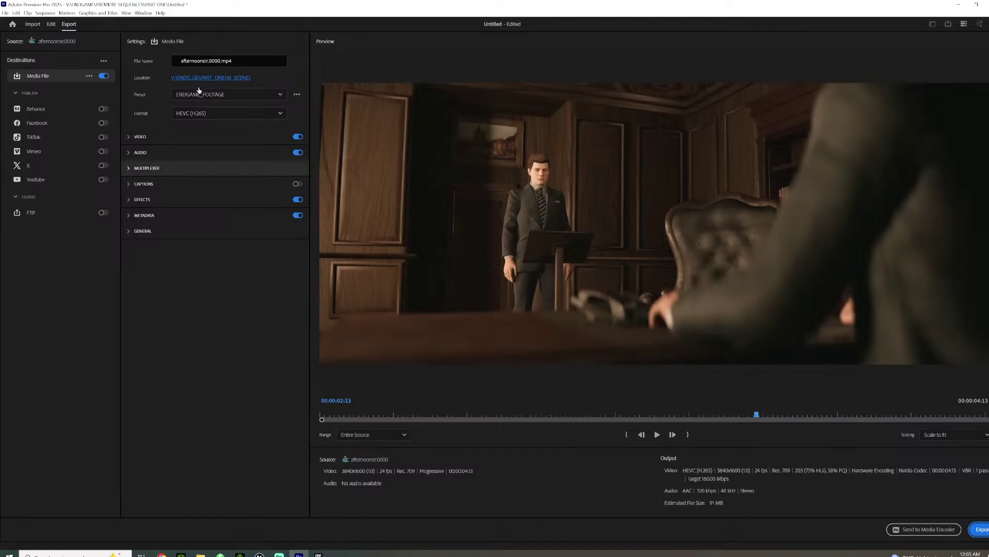
click(981, 529)
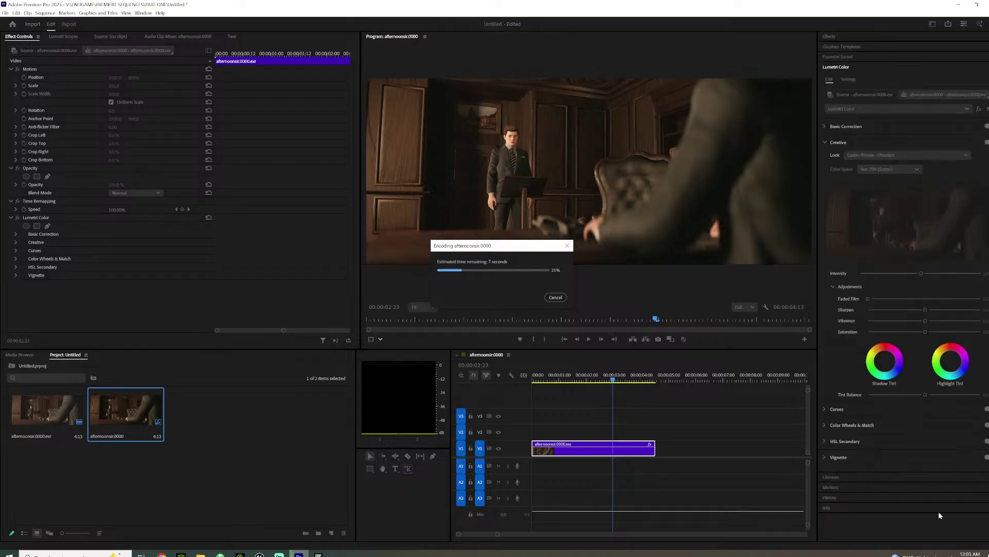
click(970, 554)
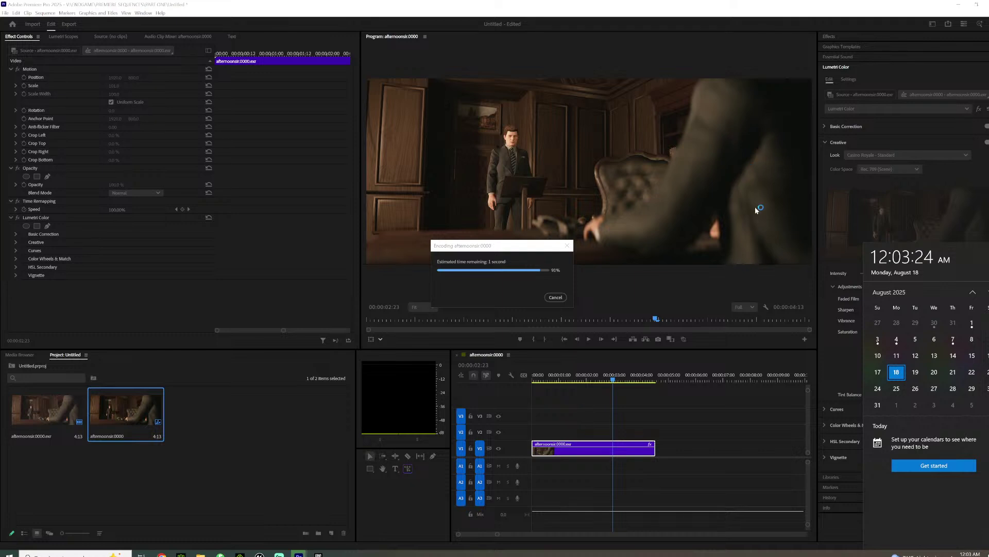
click(701, 248)
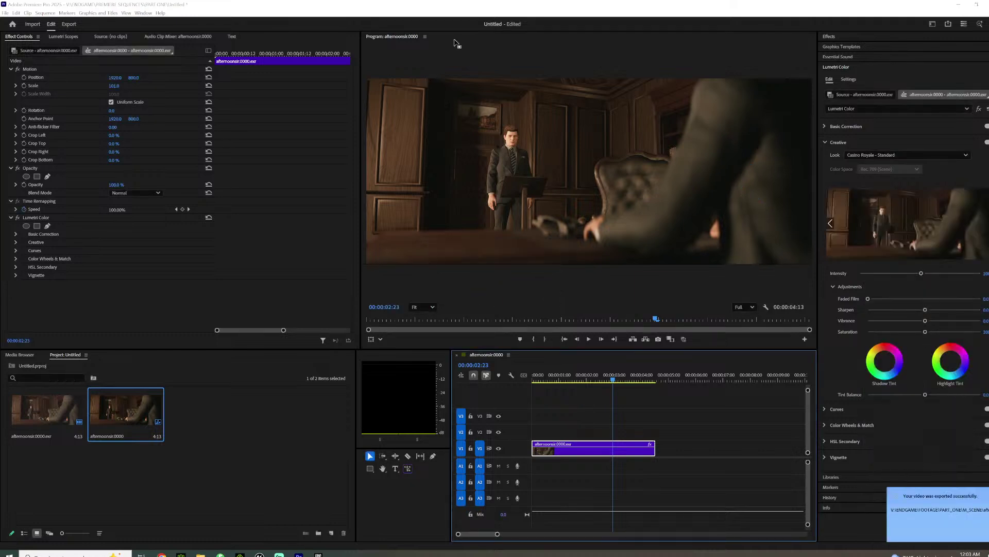
Delete the afternoonsir sequence and its source clip from the project
click(112, 410)
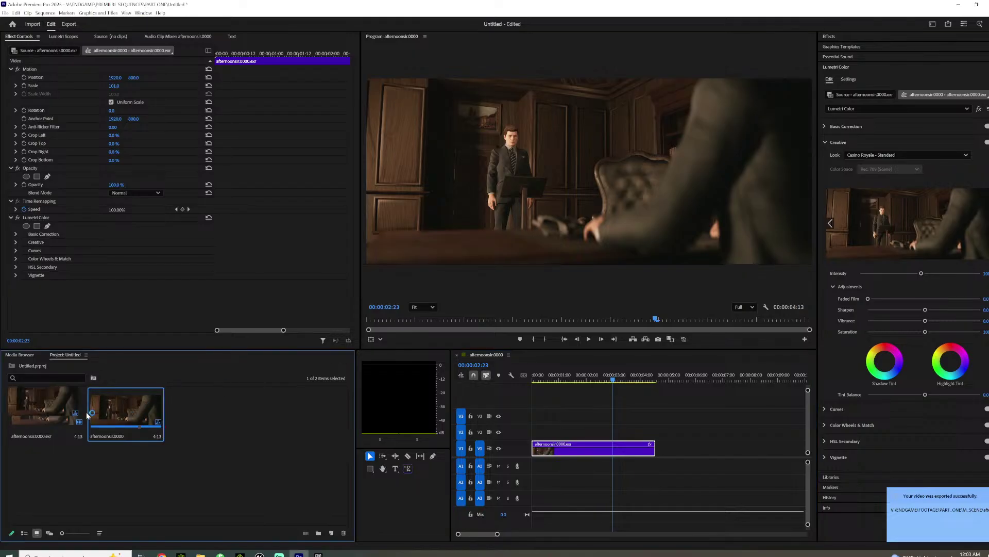
key(Delete)
click(76, 412)
key(Delete)
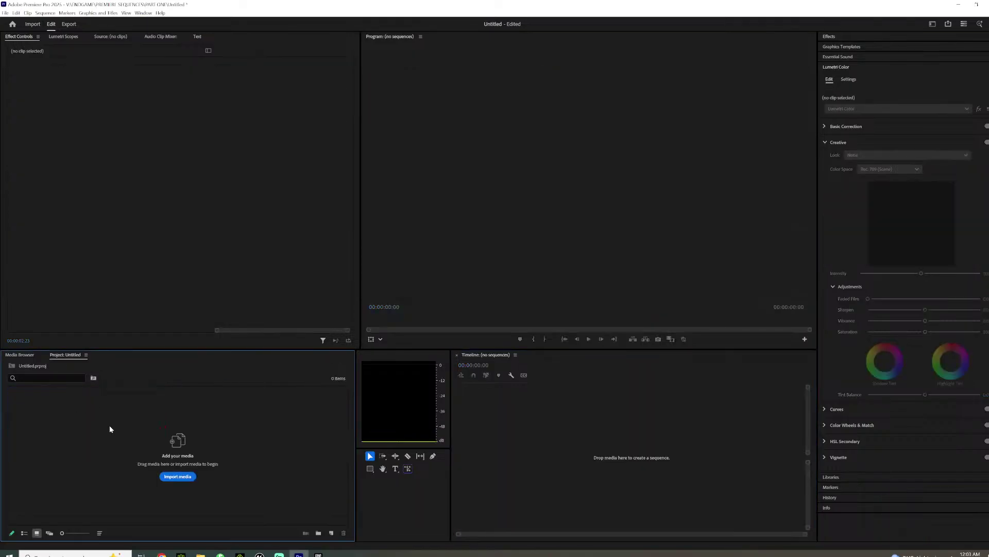
Import the EXR frames in the bondlookdownlowangle folder of M_MEETING as an image sequence
click(186, 476)
click(483, 140)
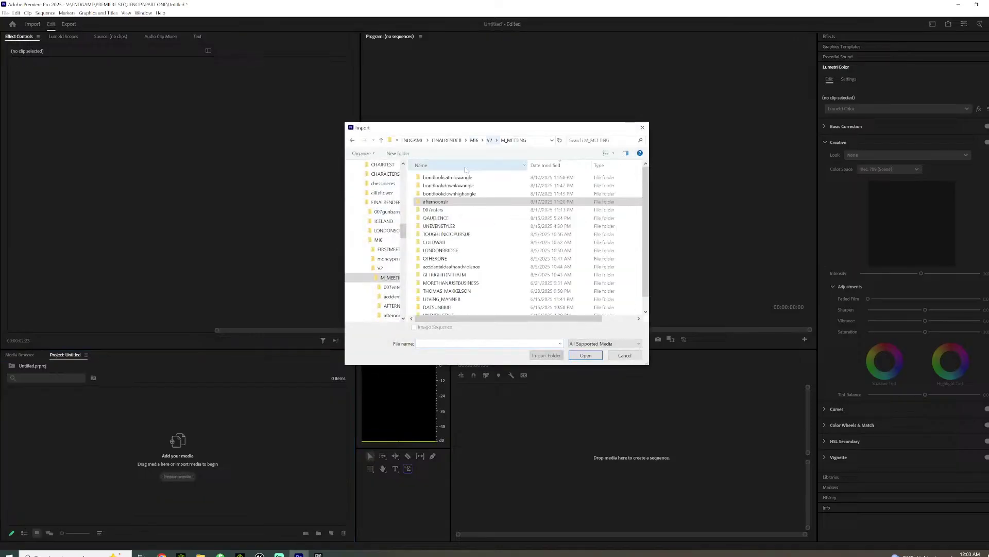
double_click(448, 185)
click(435, 186)
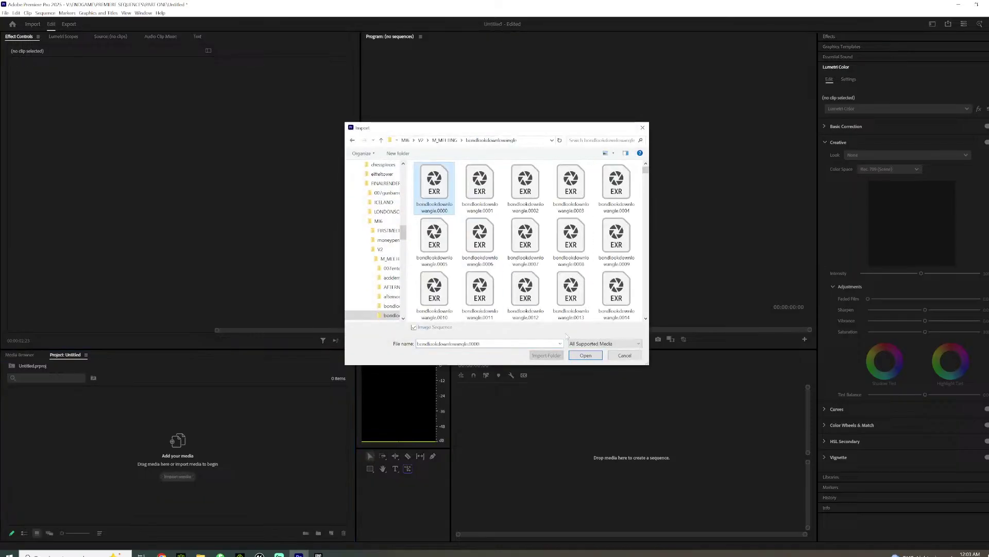
click(586, 355)
Interpret the bondlookdownlowangle footage at 24 fps and create a sequence from the clip
right_click(67, 415)
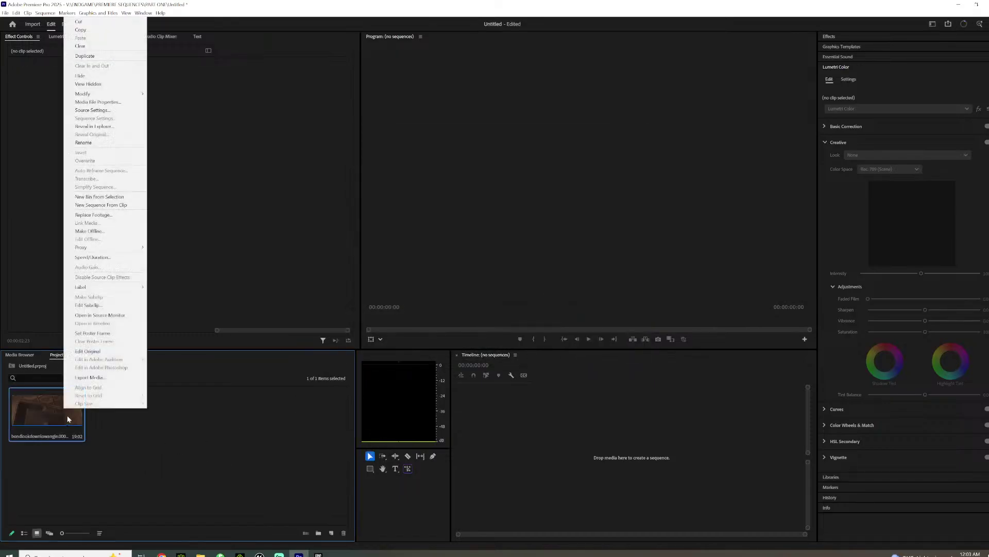
mouse_move(103, 94)
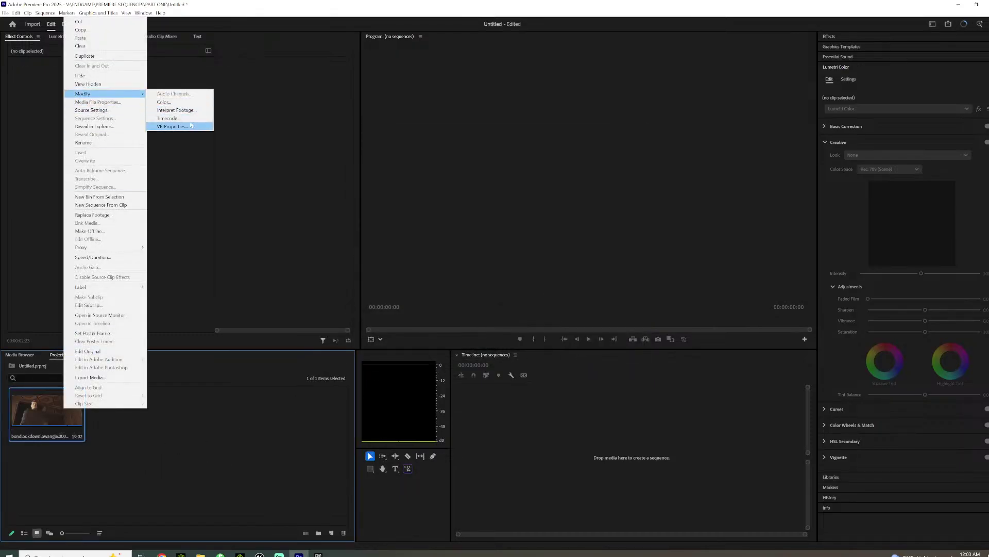
click(189, 111)
click(417, 172)
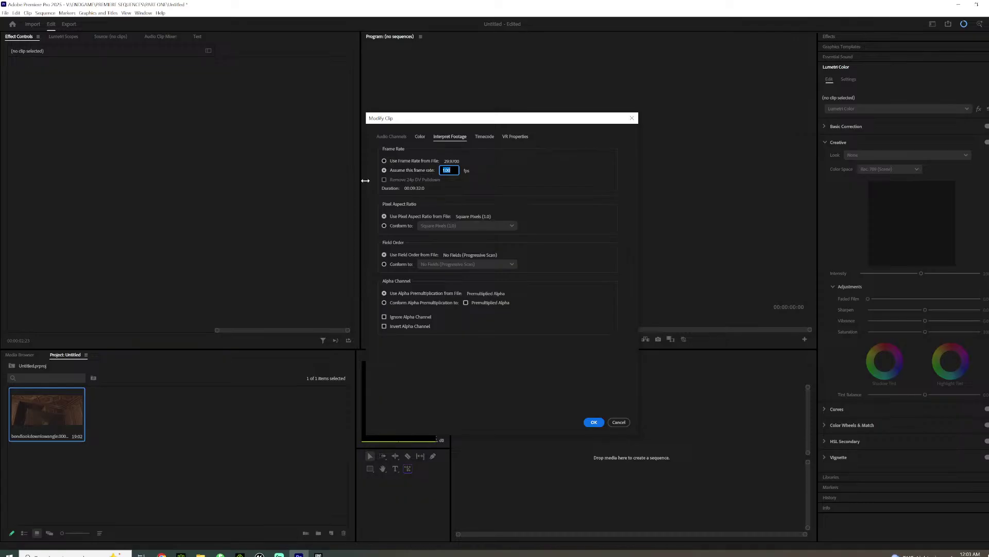
text(24)
key(Return)
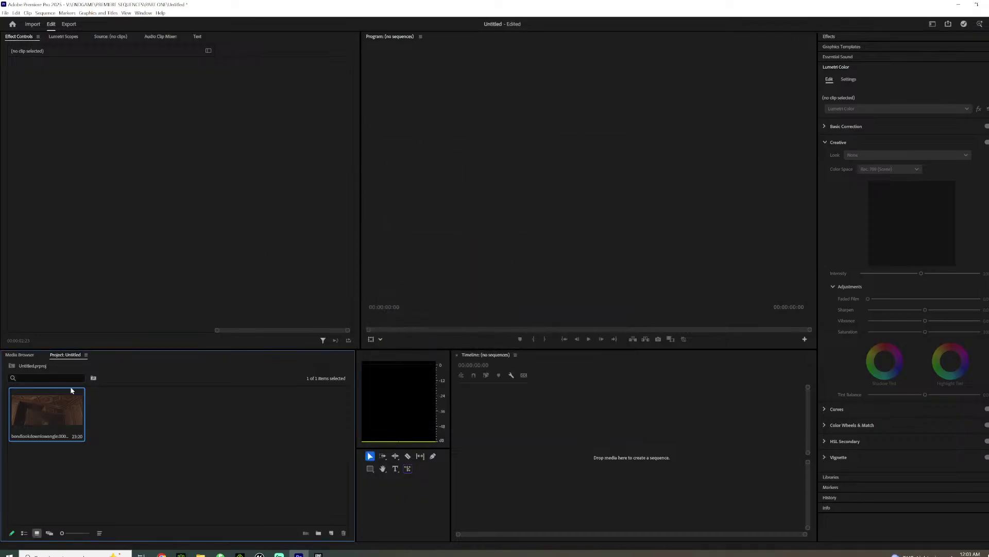
drag(46, 410, 632, 420)
Move the playhead to 00:00:10:17 and apply the Casino Royale - Standard look to the bondlookdownlowangle clip
click(570, 369)
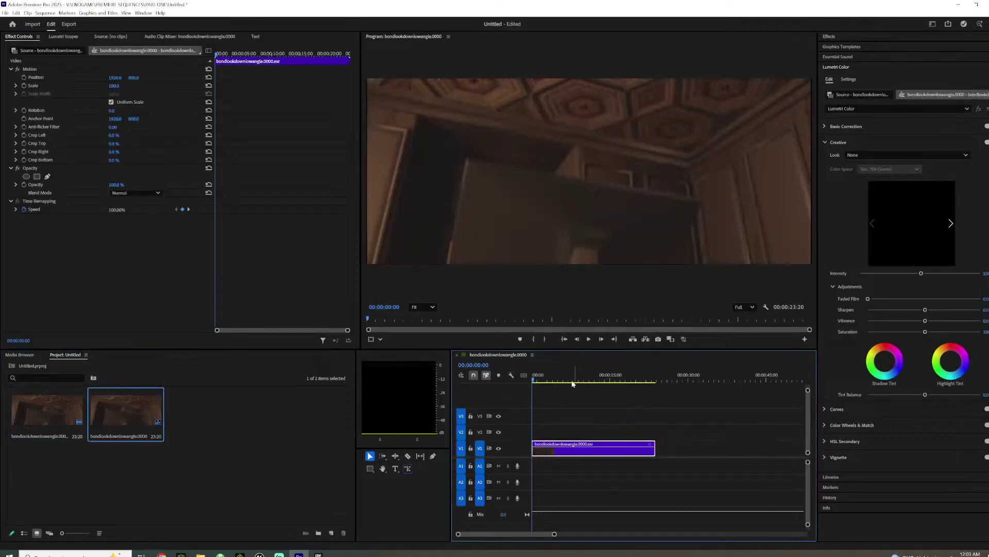
drag(570, 369, 588, 372)
click(907, 154)
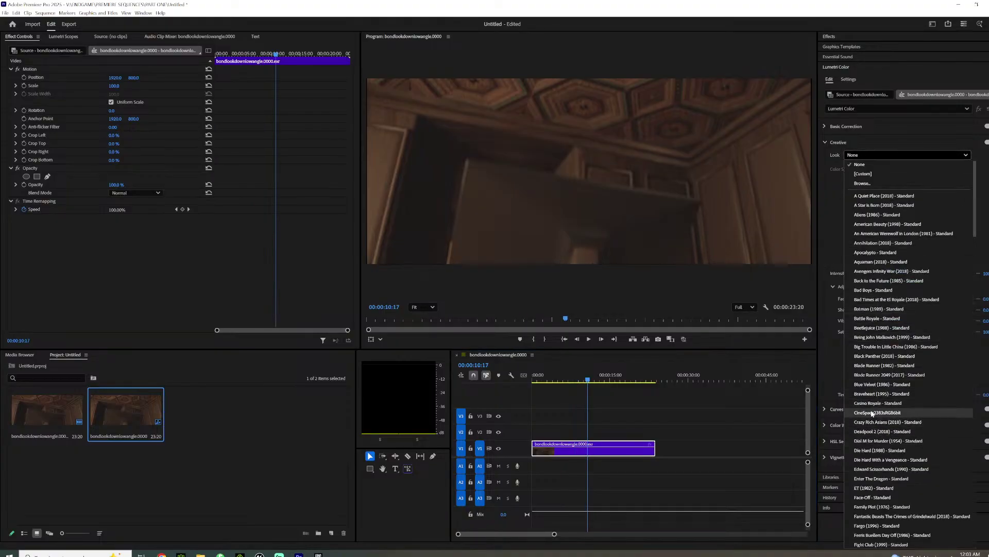
key(Escape)
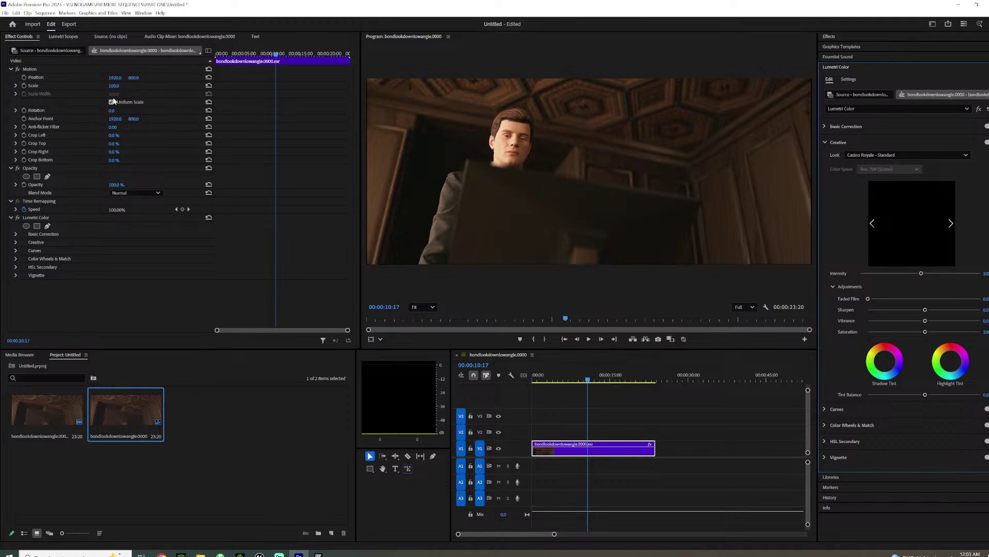
Set the scale of the bondlookdownlowangle clip to 101
click(116, 86)
text(101)
key(Return)
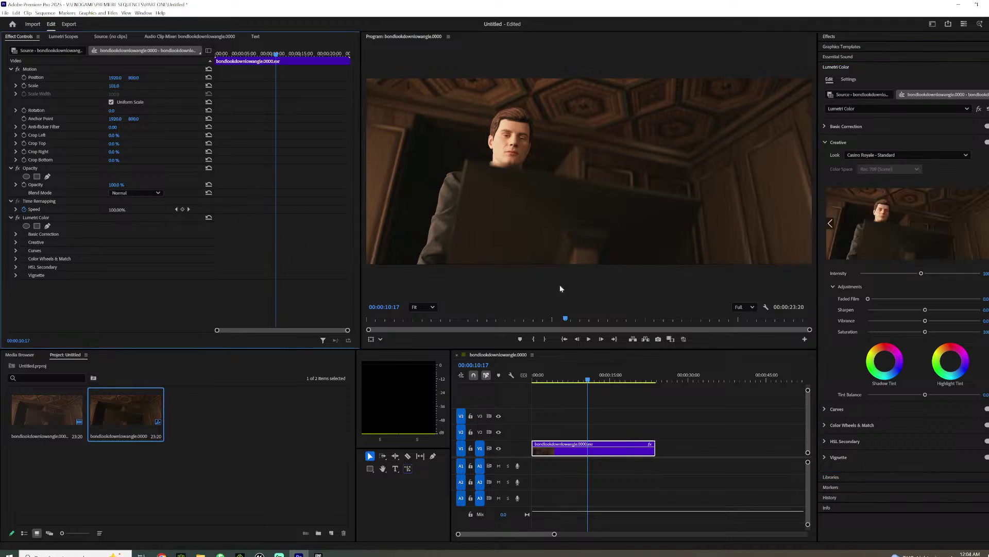
Move the playhead to 00:00:15:20 and export the bondlookdownlowangle sequence as HEVC (H.265) with the ENDGAME_FOOTAGE preset
click(614, 376)
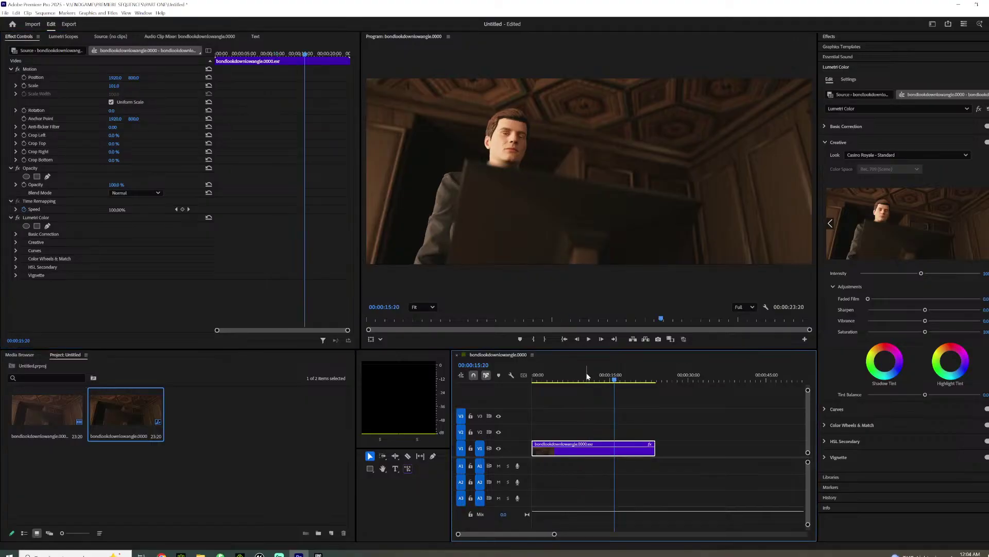
key(ctrl+m)
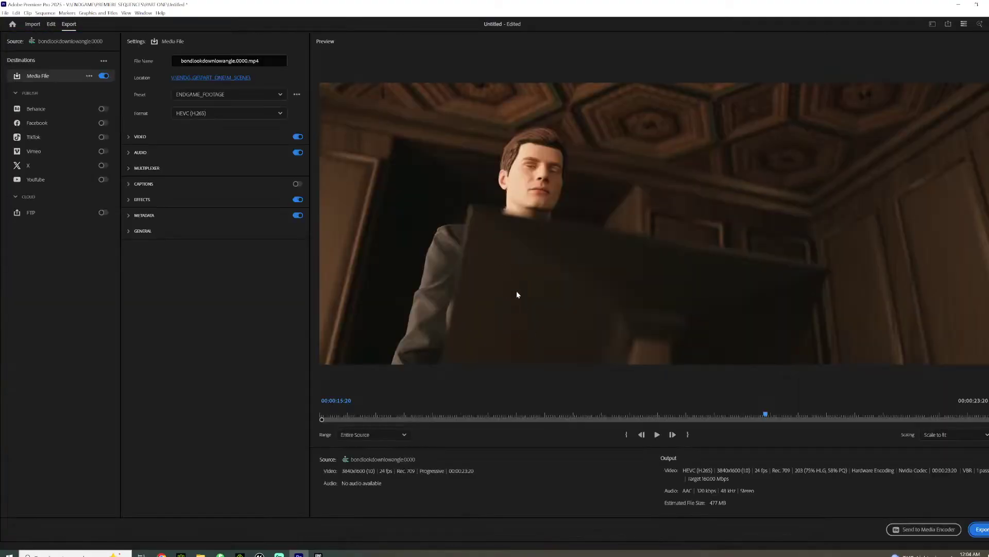
click(978, 528)
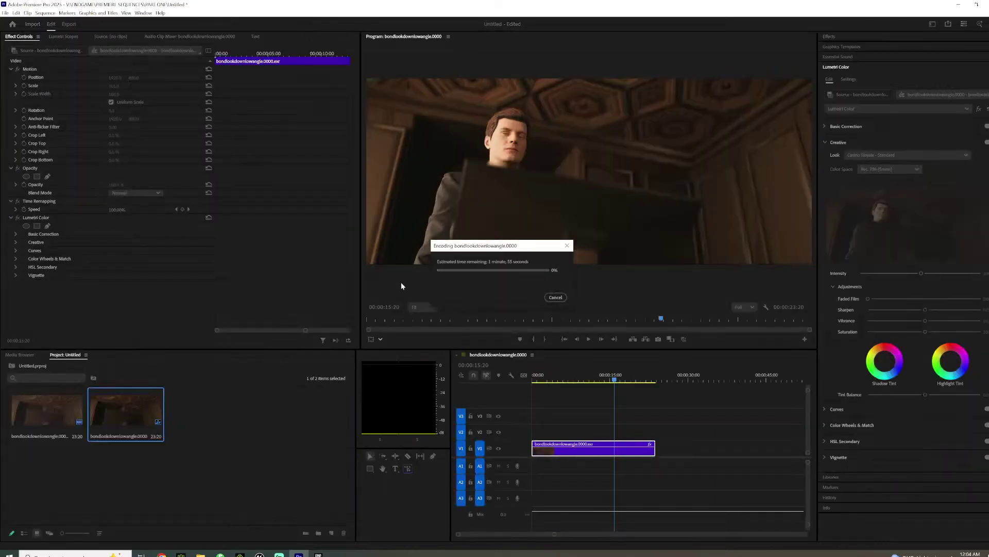
Check the Cesium for Unreal download in the Epic Games Launcher and view the MSCENE_007 sequence in Unreal Editor
click(319, 554)
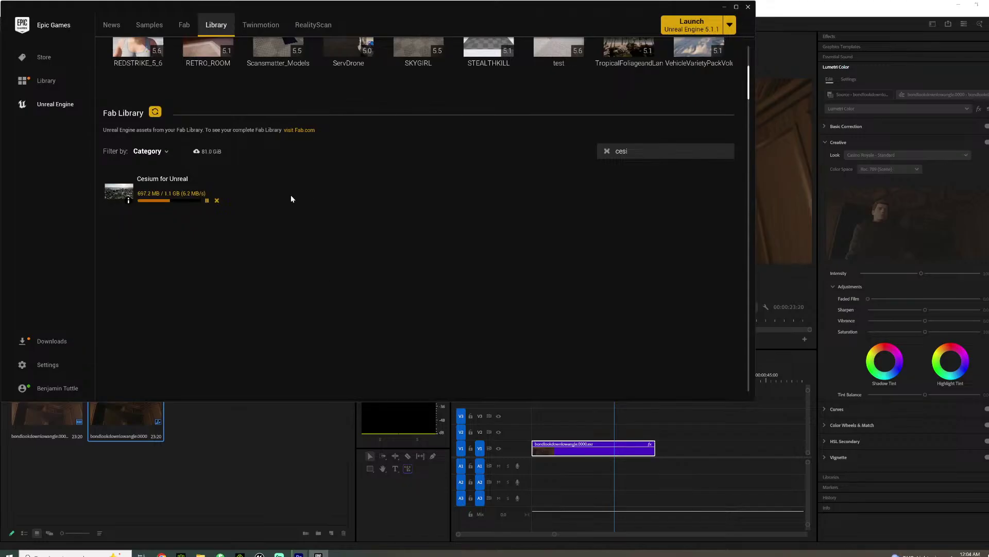
scroll(404, 229, up, 3)
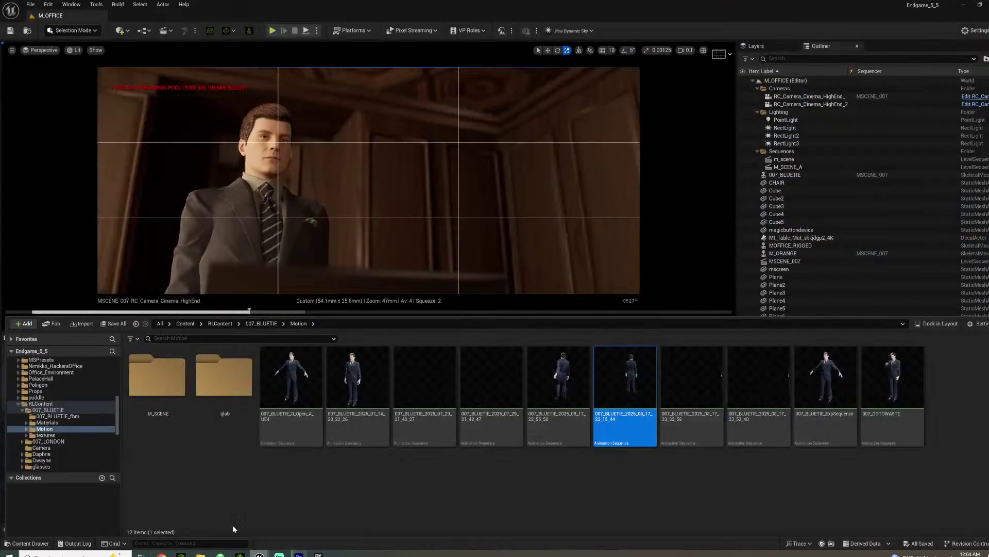
click(220, 518)
click(30, 4)
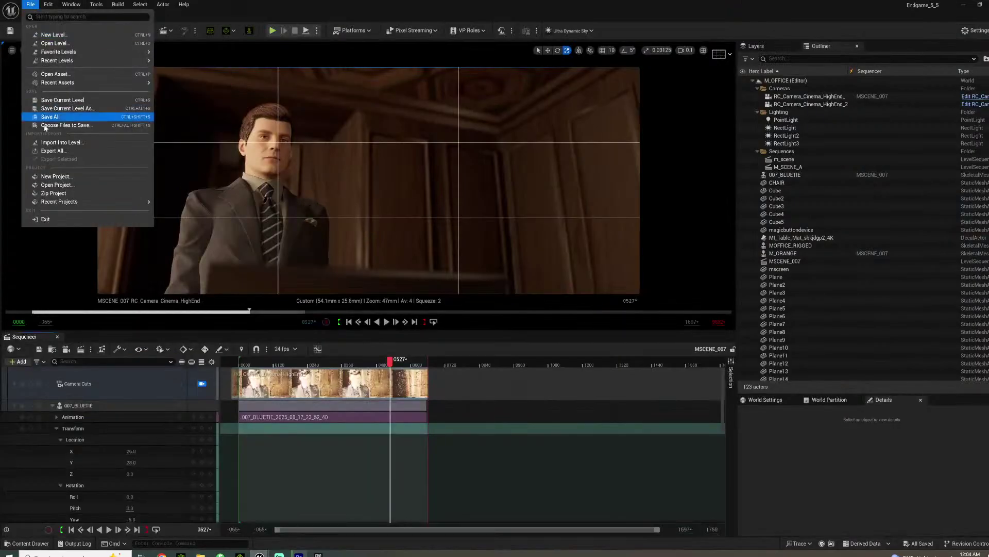
key(Escape)
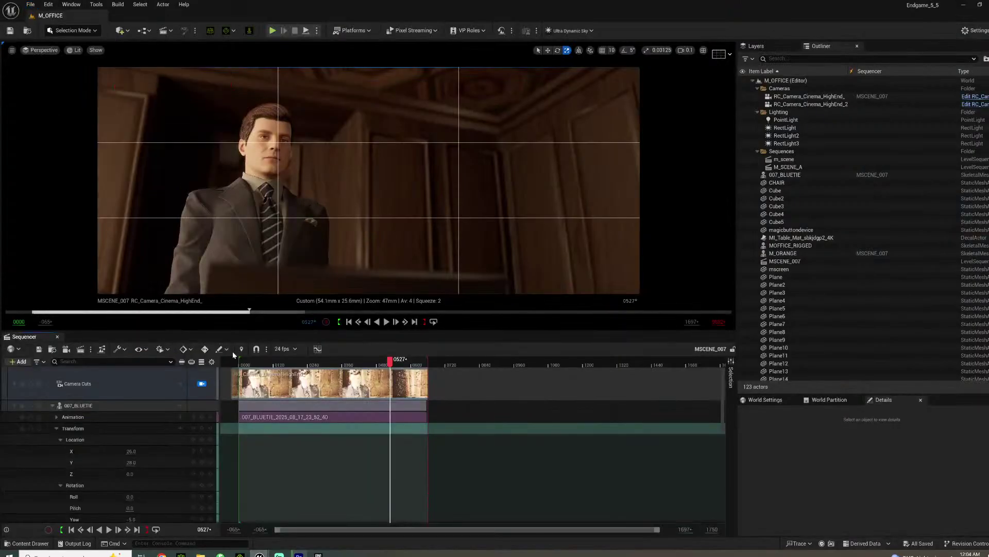
Switch to the Epic Games Launcher and install the Cesium for Unreal plugin to another engine version
key(alt+Tab)
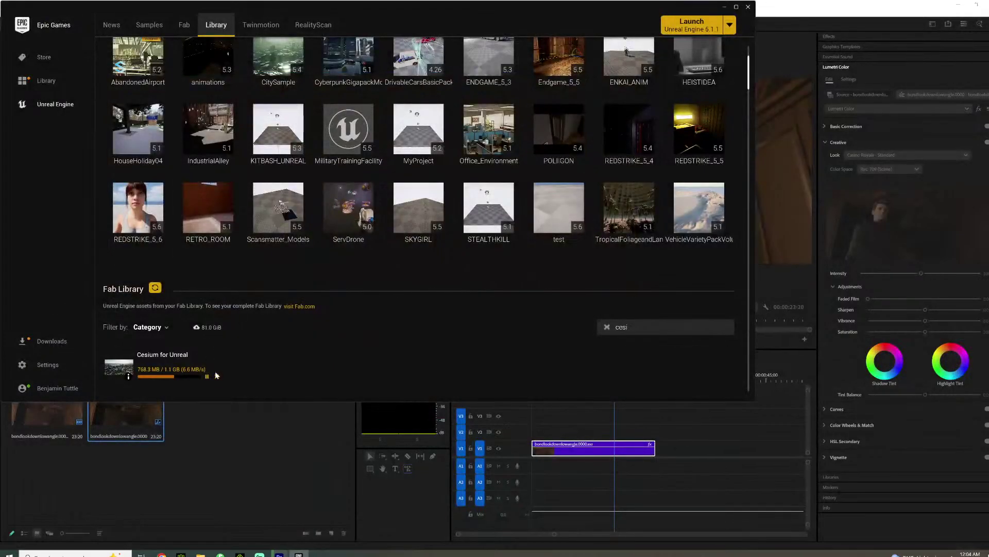
click(182, 368)
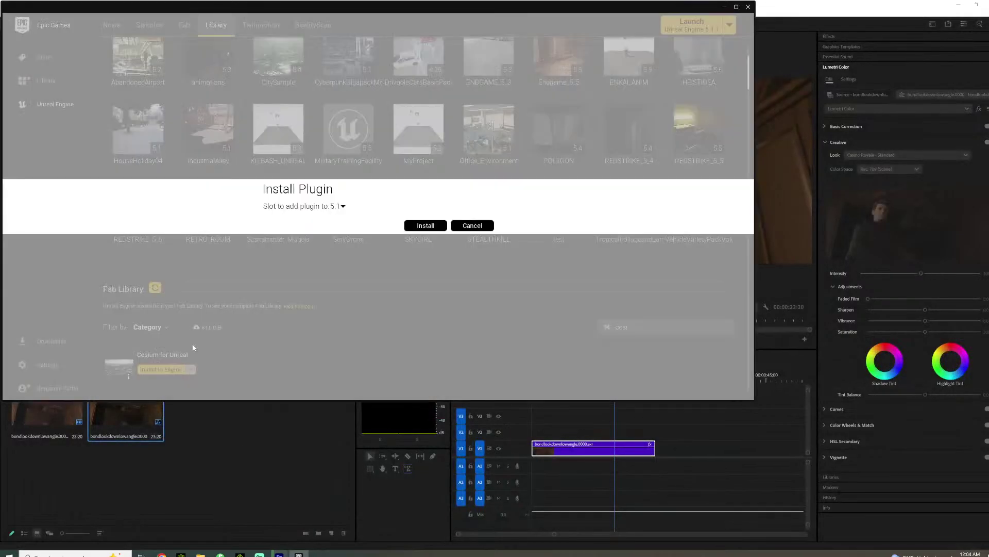
click(337, 206)
click(335, 253)
click(425, 225)
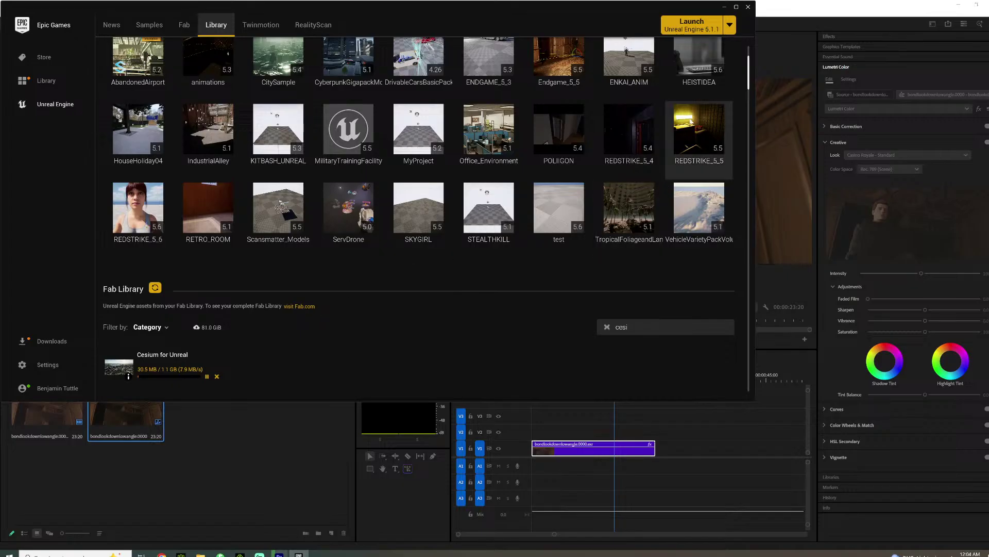
click(725, 7)
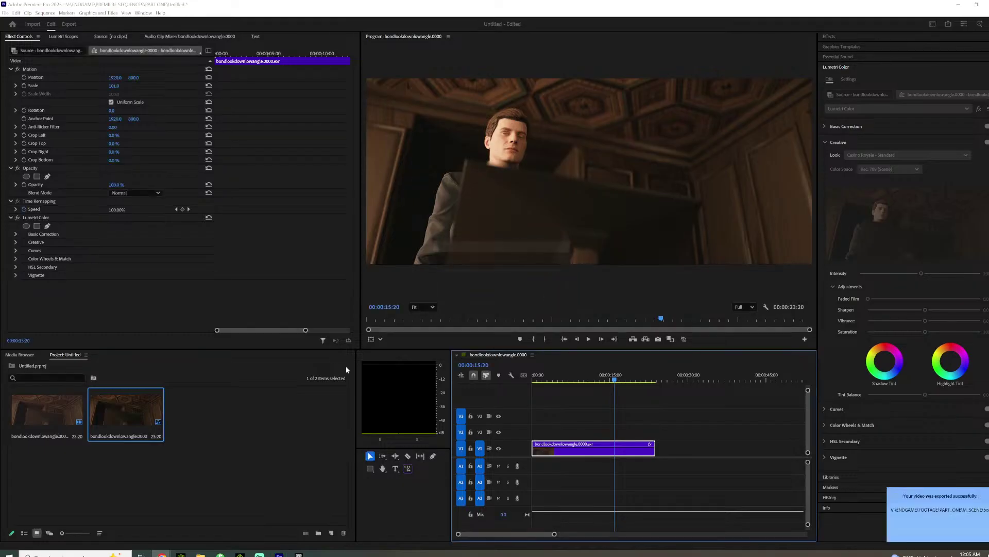
Switch to Premiere Pro and delete the bondlookdownlowangle footage and its sequence from the project
click(147, 410)
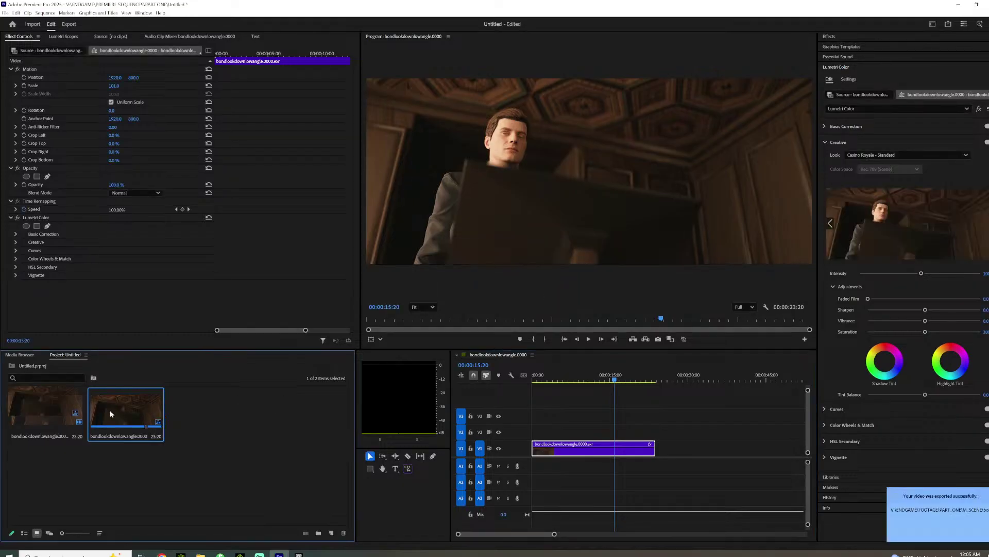
key(Delete)
key(Delete)
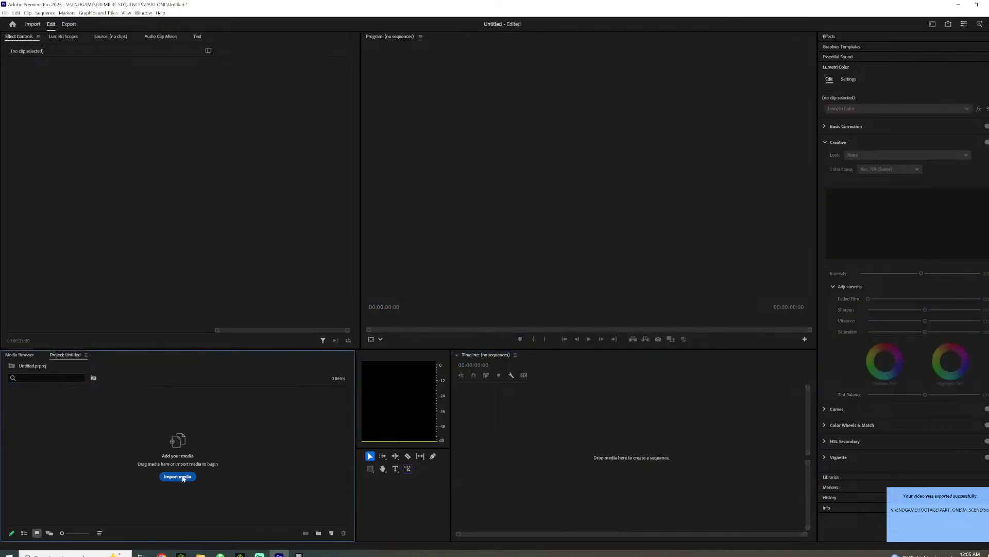
Import the EXR frames in the bondlooksatmlowangle folder of M_MEETING as an image sequence
click(177, 476)
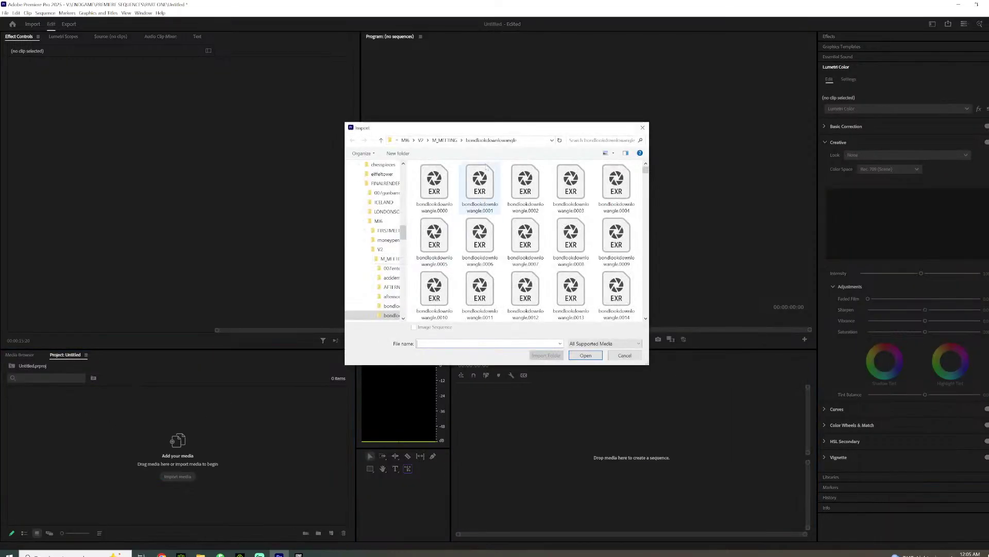
click(445, 140)
double_click(447, 177)
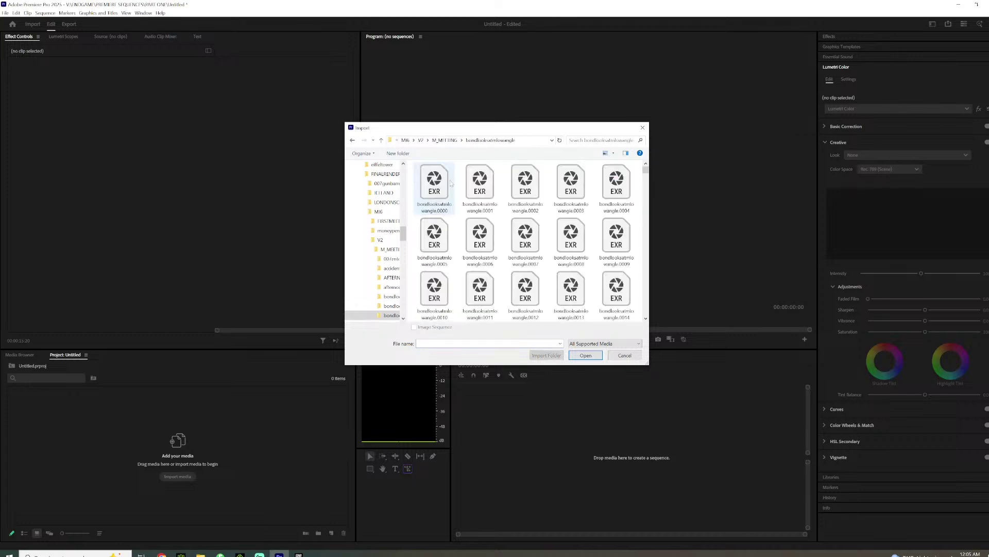
click(576, 359)
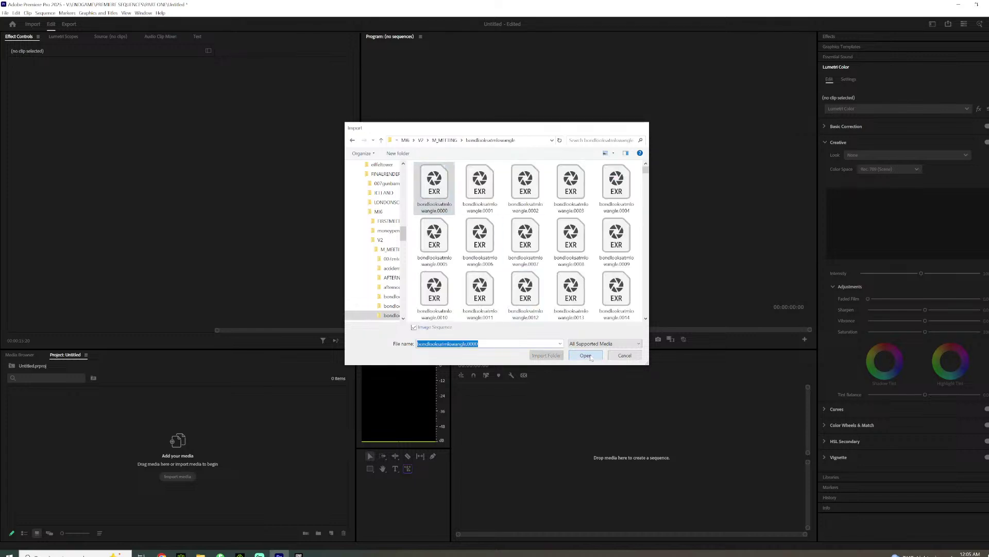
Interpret the bondlooksatmlowangle footage at 24 fps and create a sequence from it
right_click(50, 409)
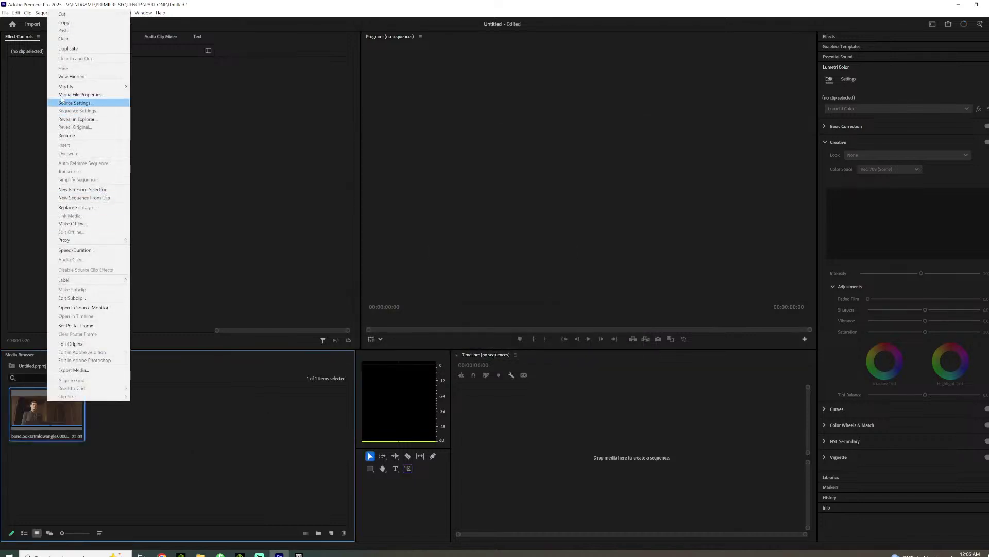
mouse_move(93, 87)
click(159, 103)
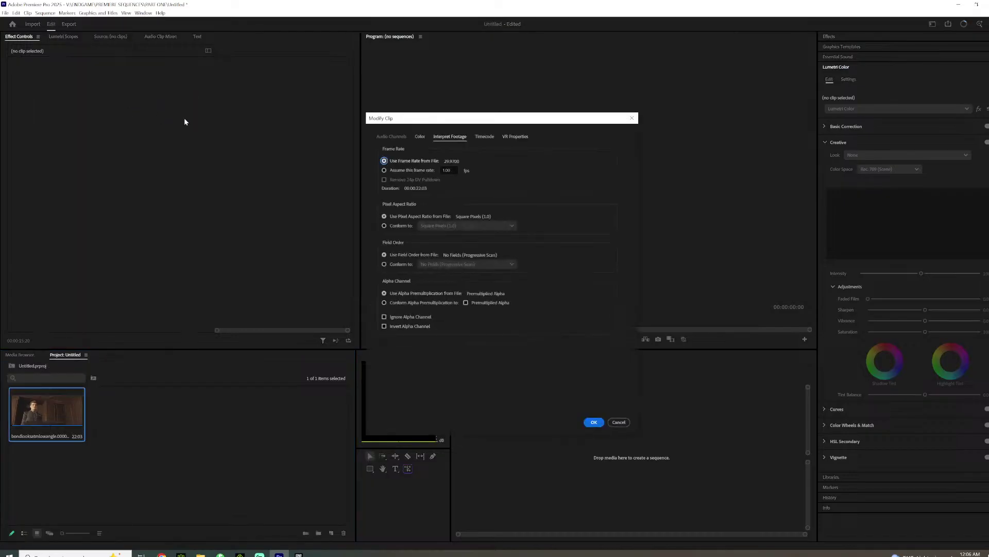
click(399, 170)
text(24)
key(Return)
drag(50, 411, 508, 457)
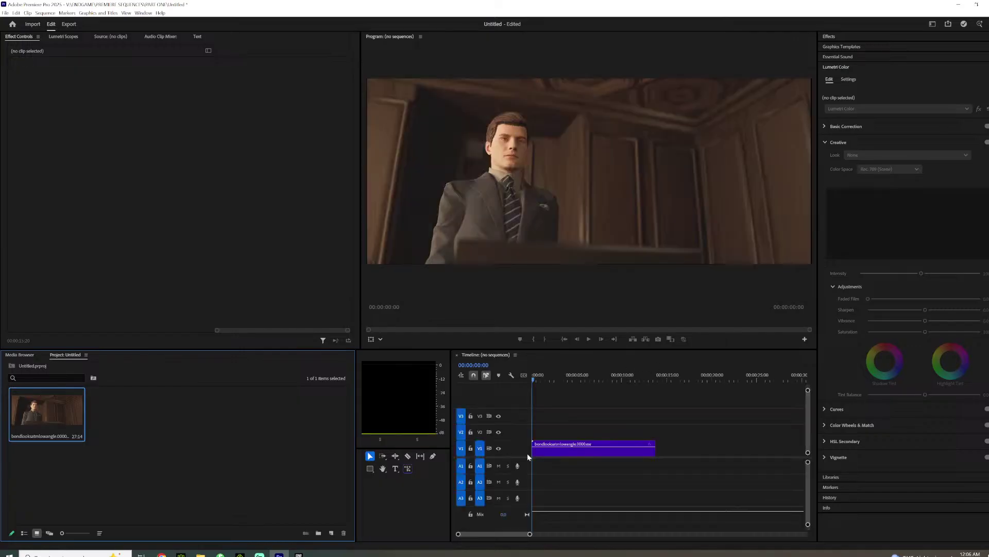
Apply the Casino Royale - Standard look to the bondlooksatmlowangle clip and set its scale to 101
click(882, 159)
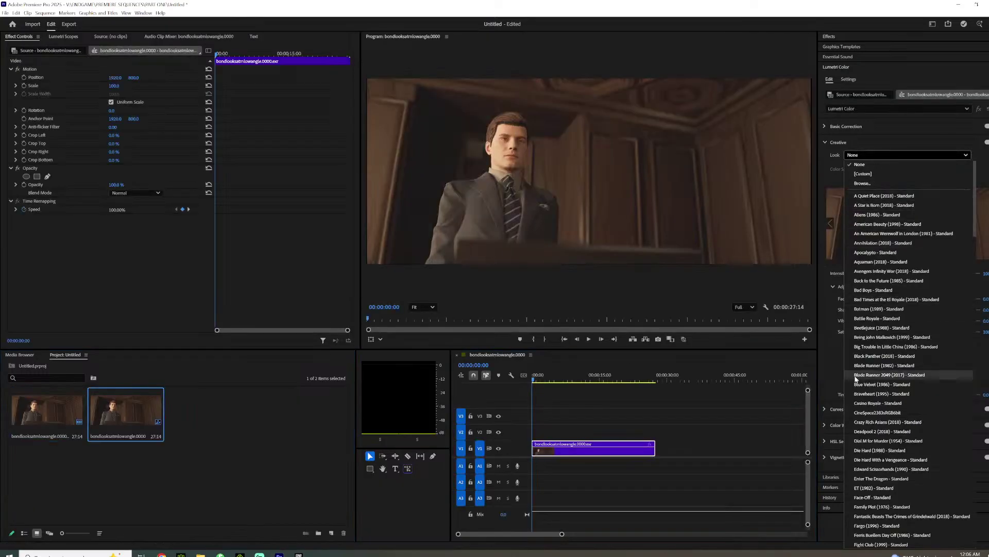
click(864, 407)
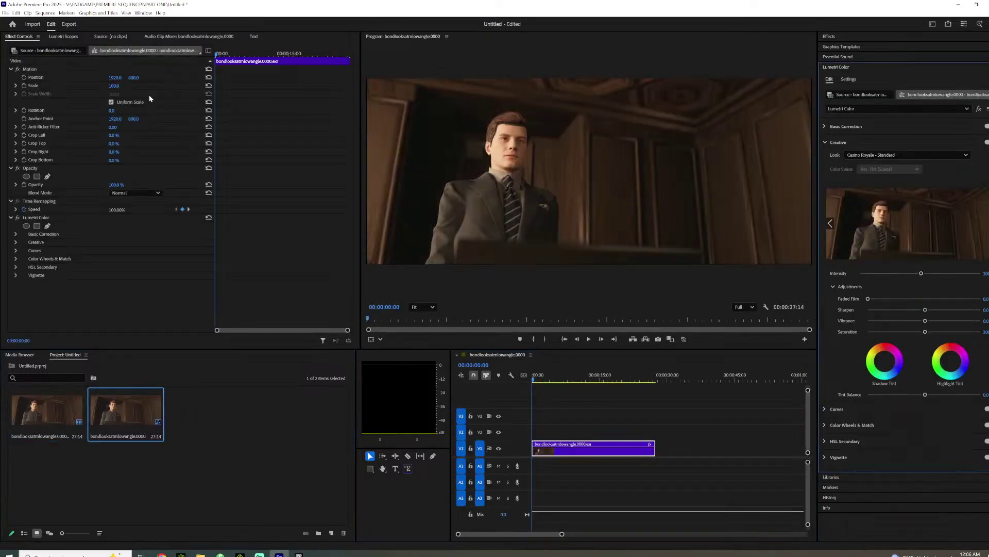
click(119, 83)
text(101)
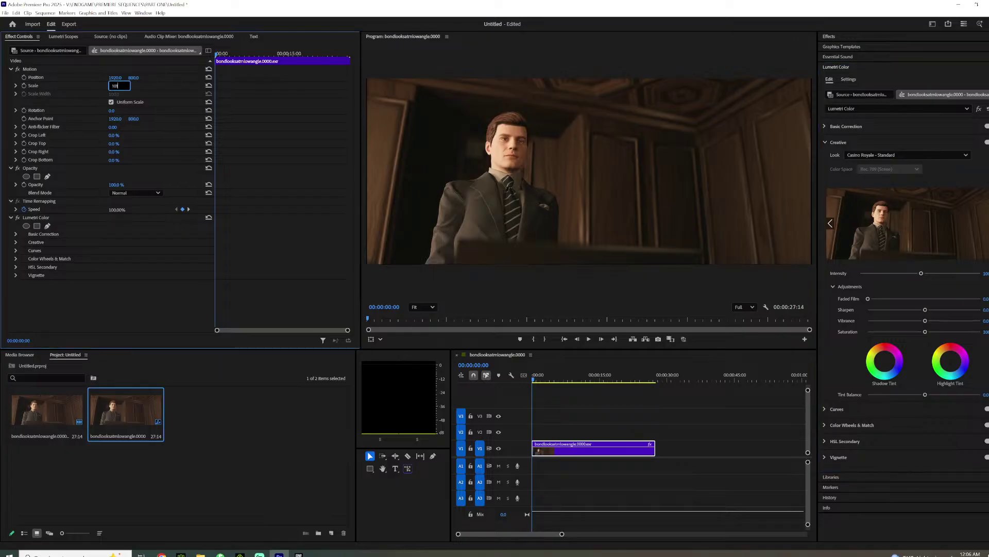
key(Return)
Move the playhead to 00:00:02:04 and export the bondlooksatmlowangle sequence as HEVC (H.265) with the ENDGAME_FOOTAGE preset
drag(593, 379, 534, 363)
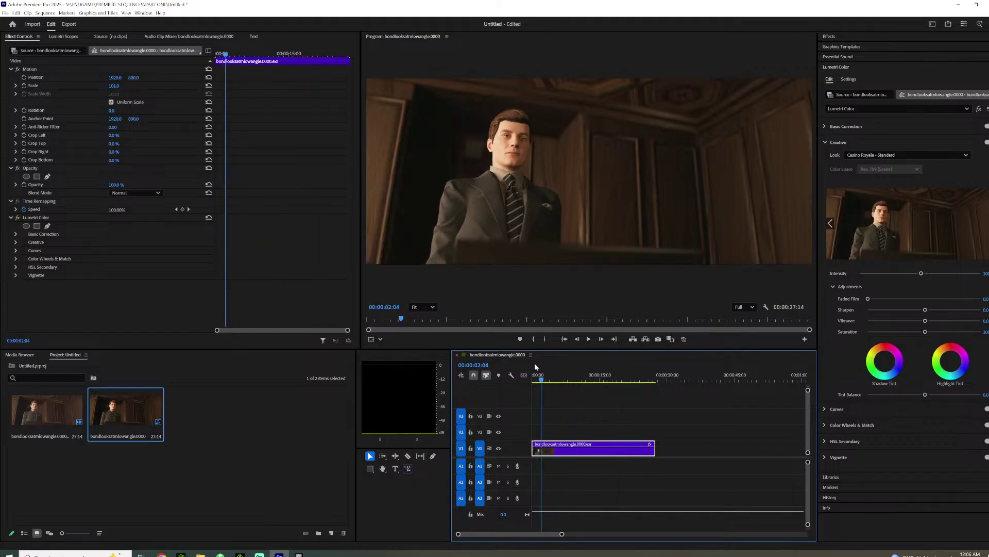
key(ctrl+m)
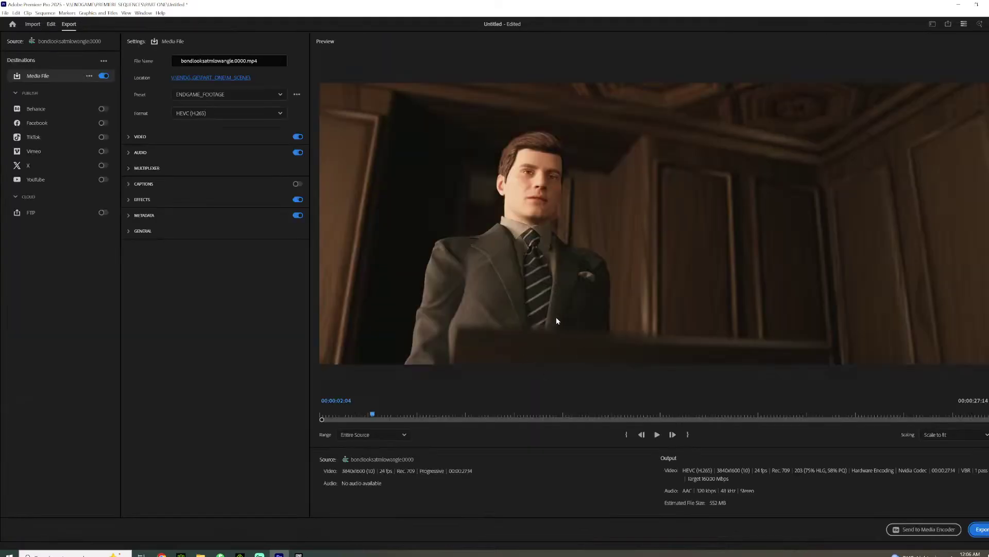
click(984, 528)
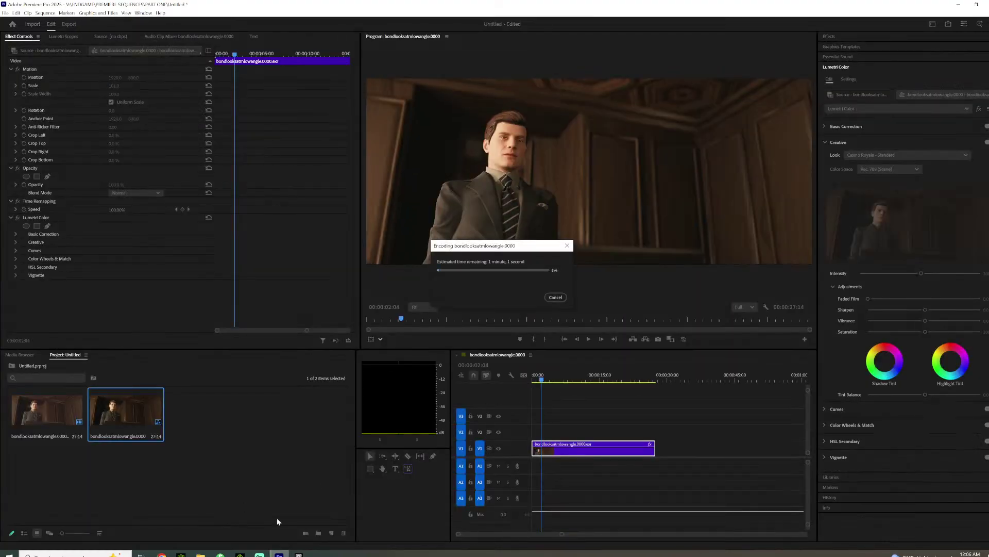
Check the Cesium for Unreal installation in the Epic Games Launcher and look over the project library during the export
click(299, 554)
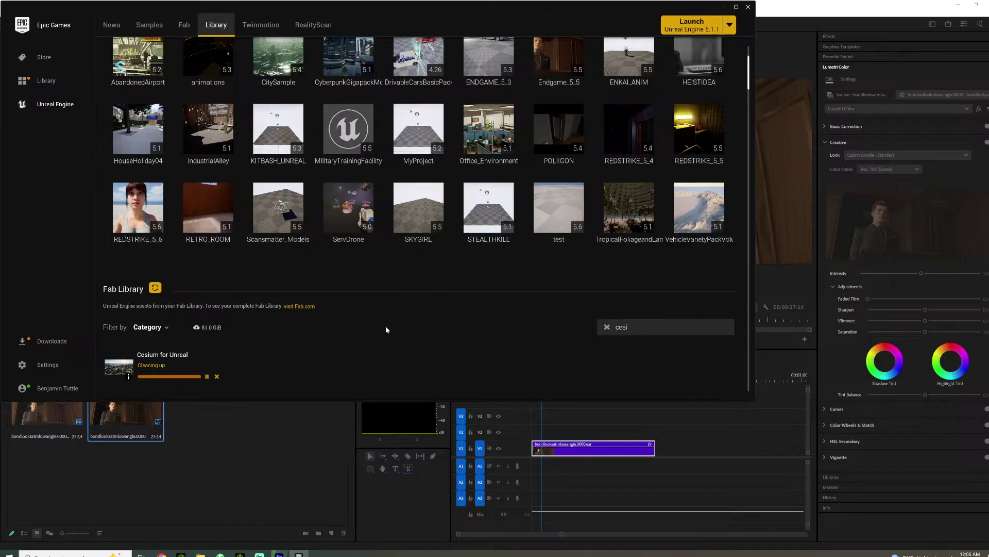
click(725, 6)
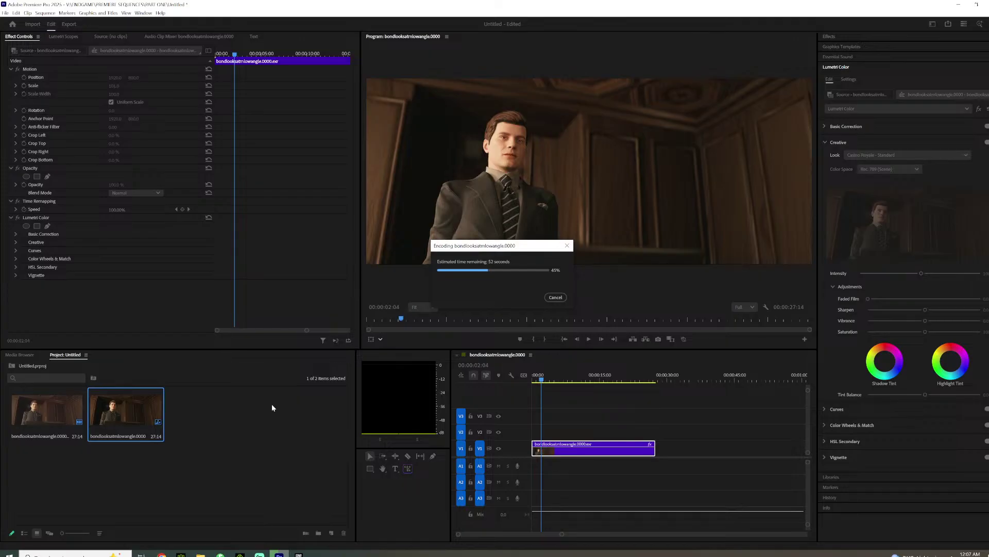
key(alt+Tab)
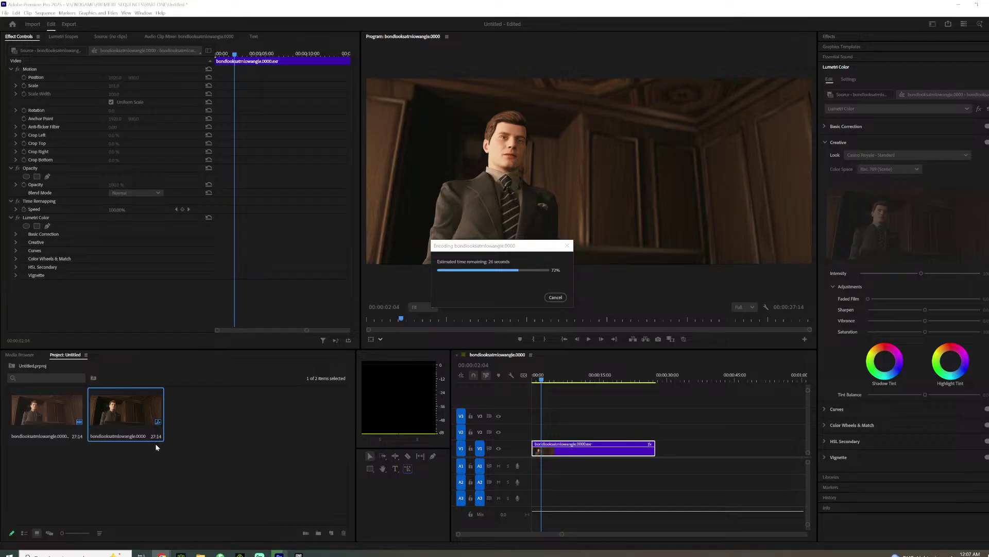
click(298, 554)
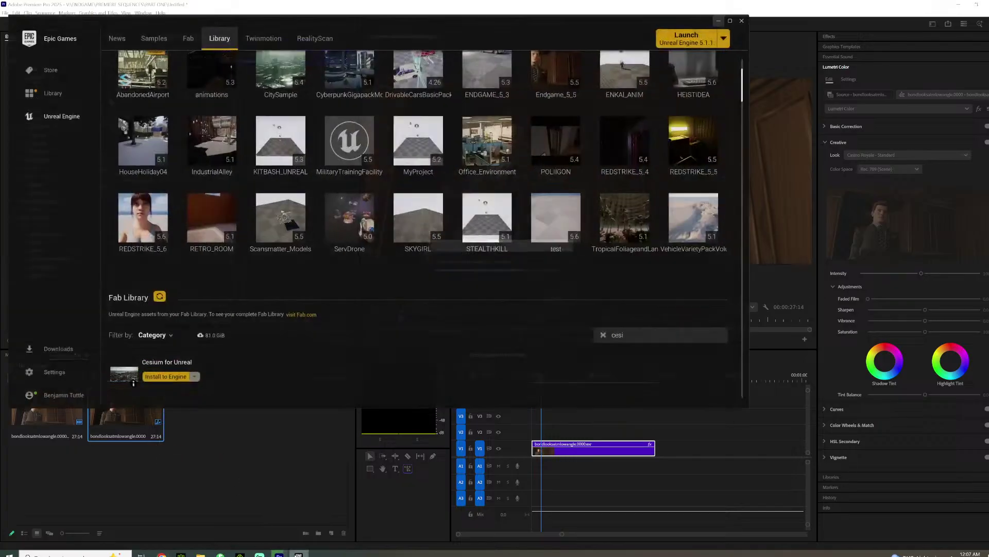
scroll(312, 202, up, 2)
scroll(312, 202, up, 1)
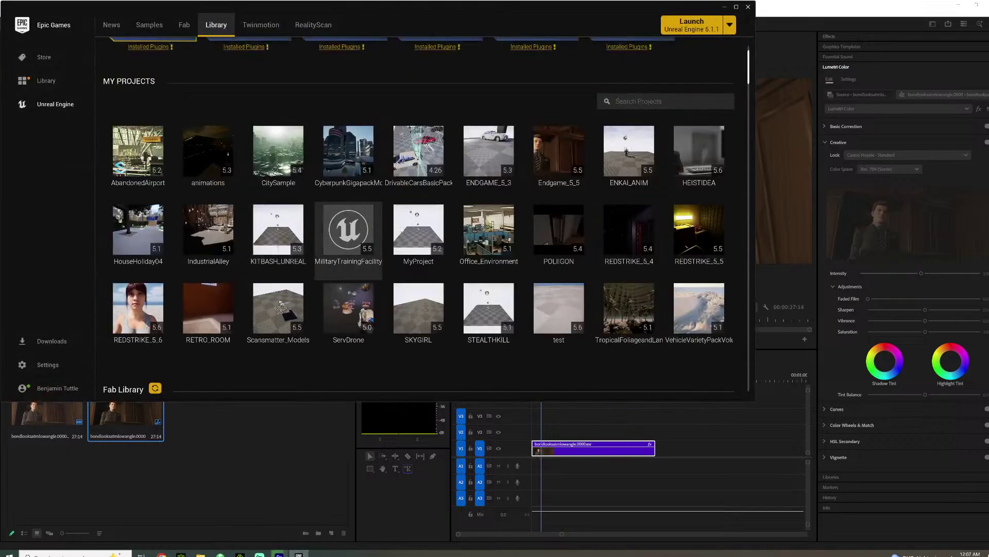
Open the Endgame_5_5 project from the library in Unreal Editor and close the Fab window
double_click(539, 157)
click(724, 6)
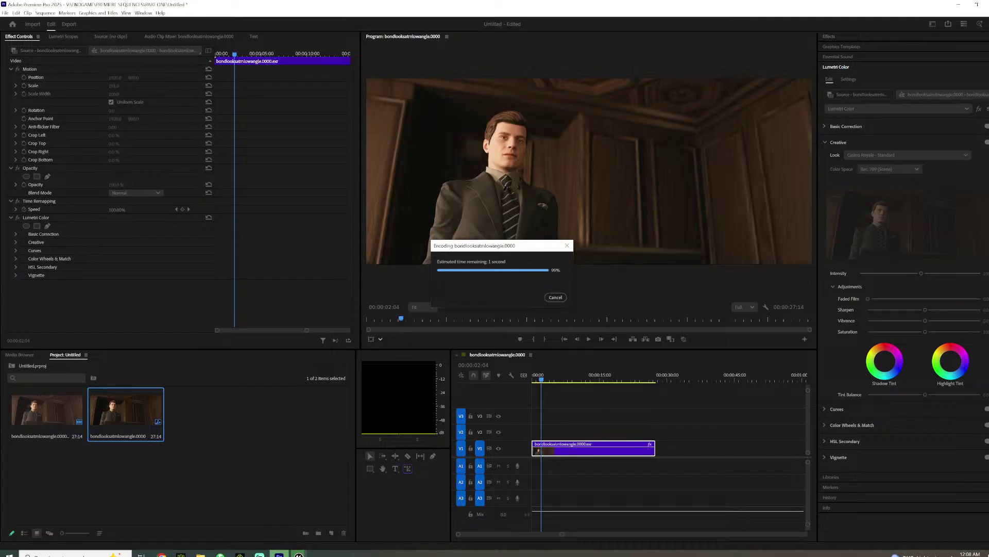
click(301, 553)
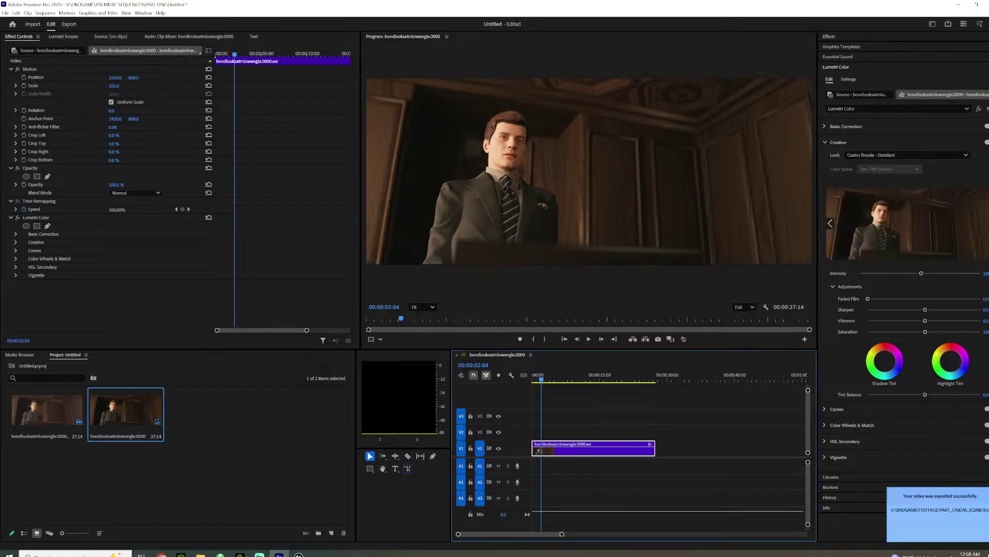
mouse_move(300, 554)
click(329, 524)
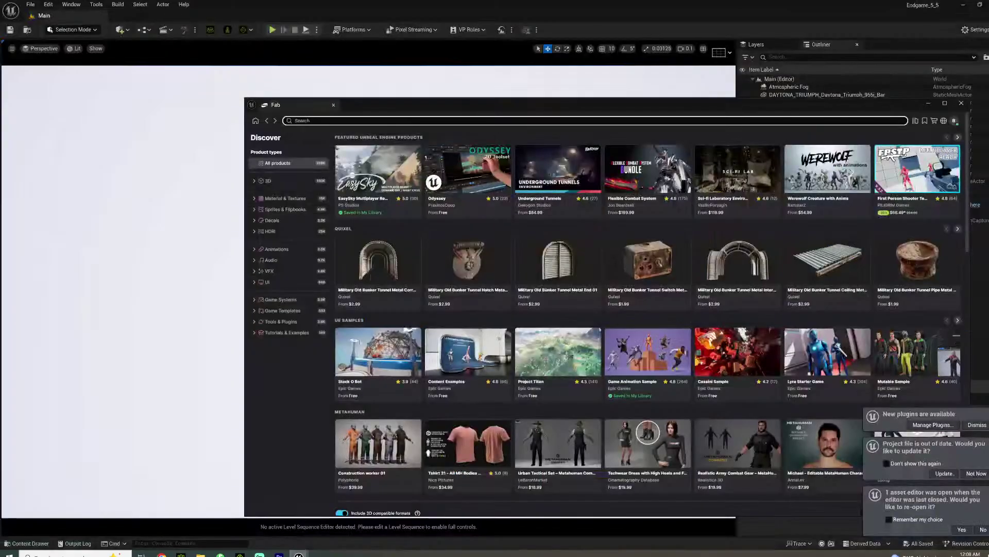
click(962, 103)
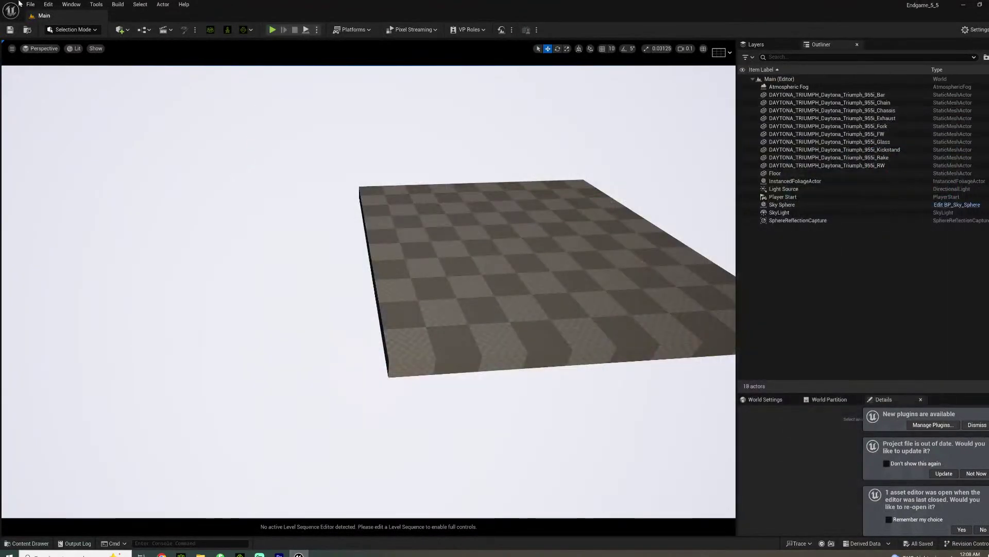
Enable the Cesium for Unreal plugin among the installed geospatial plugins and restart the editor
click(47, 5)
click(67, 136)
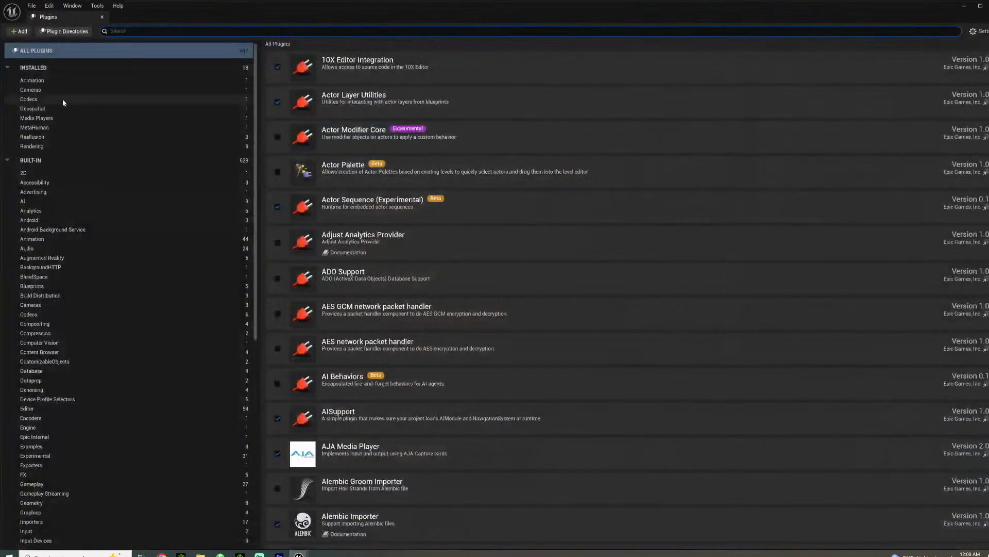
click(47, 108)
click(277, 68)
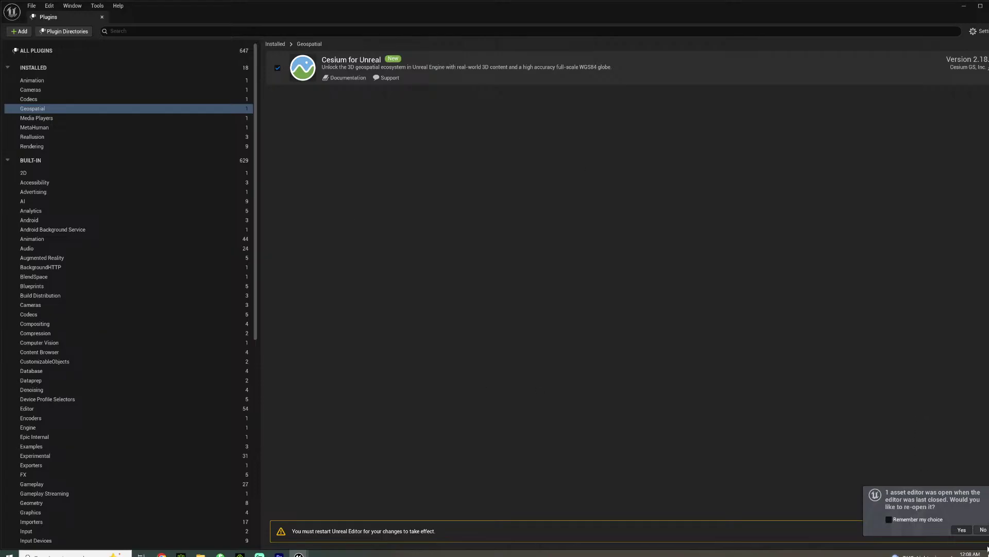
click(982, 530)
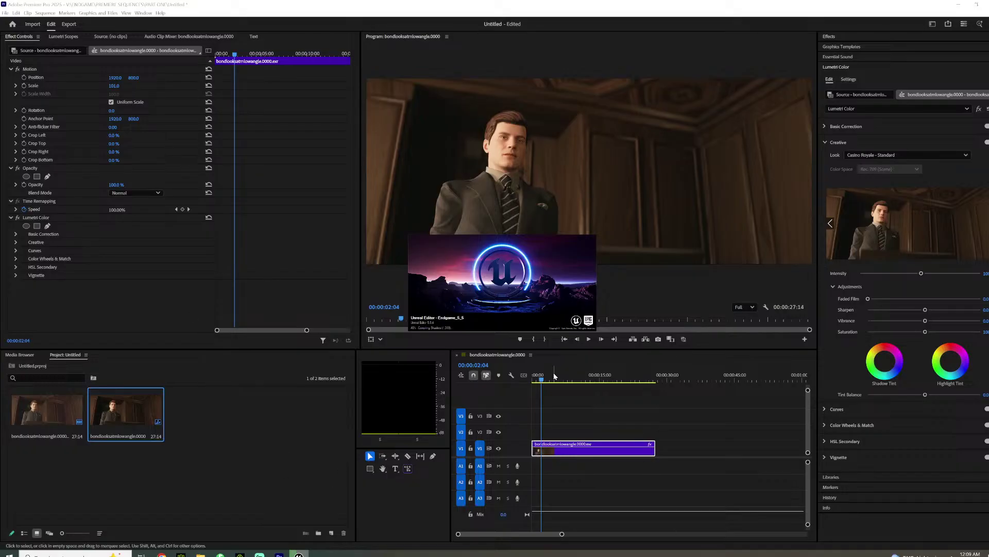
Switch to Premiere Pro and open the recent ENDGAME_PARTONE project
drag(562, 381, 595, 381)
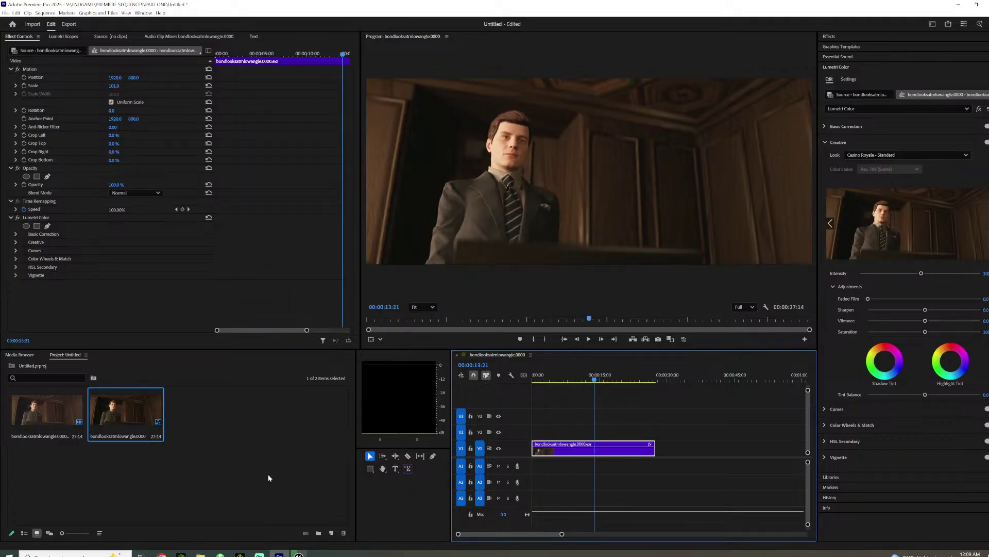
click(298, 554)
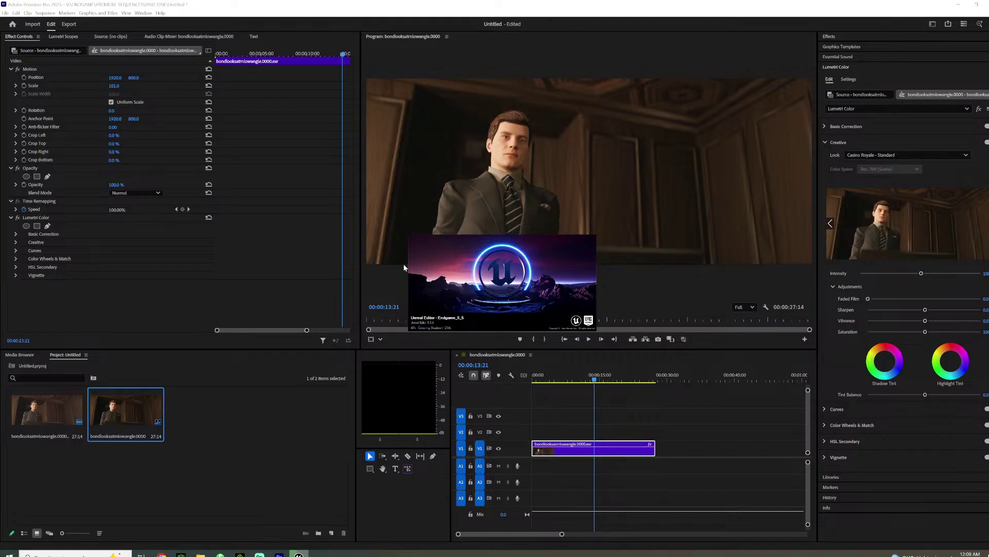
click(5, 13)
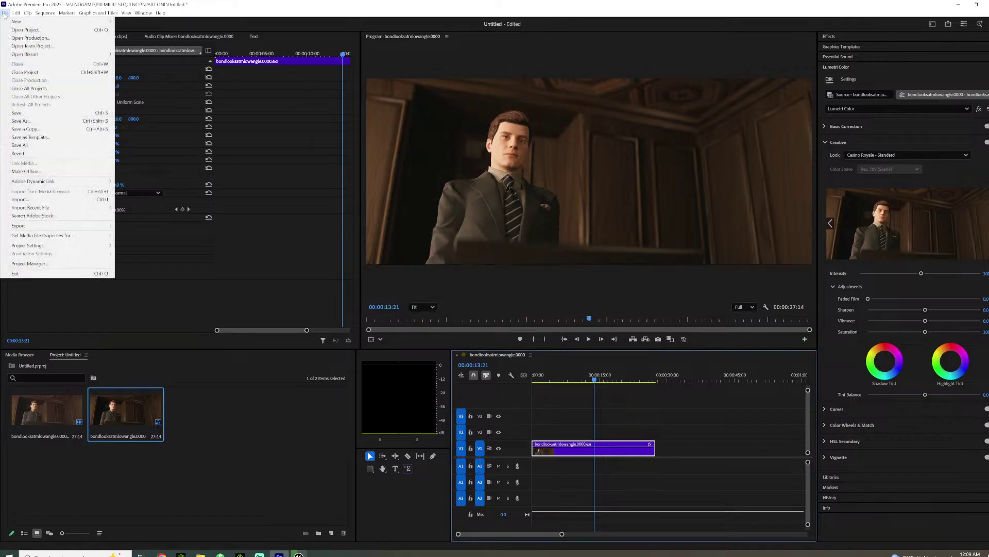
mouse_move(32, 55)
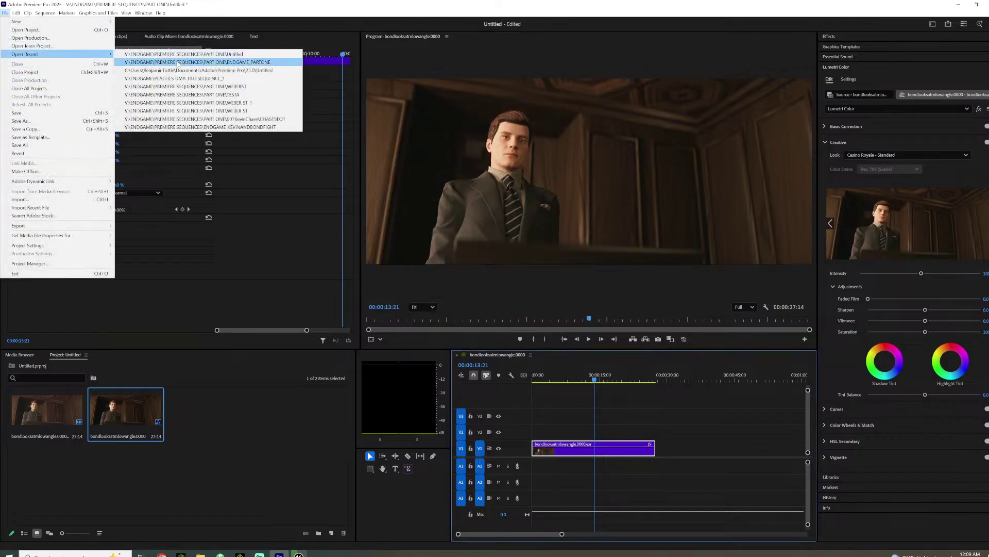
click(155, 61)
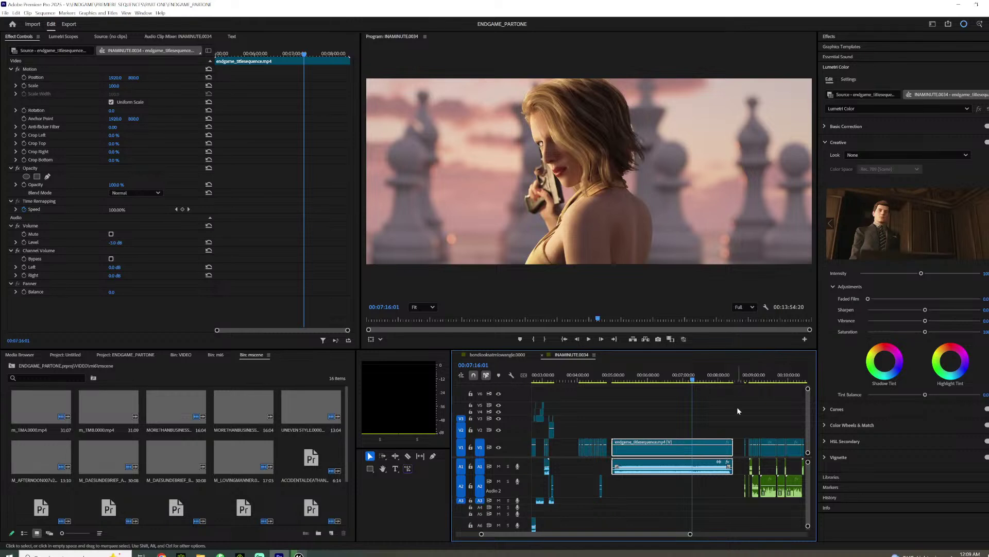
Import five rendered clips, including QAUDIENCE.0000.mp4 and 007enters.0000.mp4, into the open video bin
drag(605, 537, 649, 540)
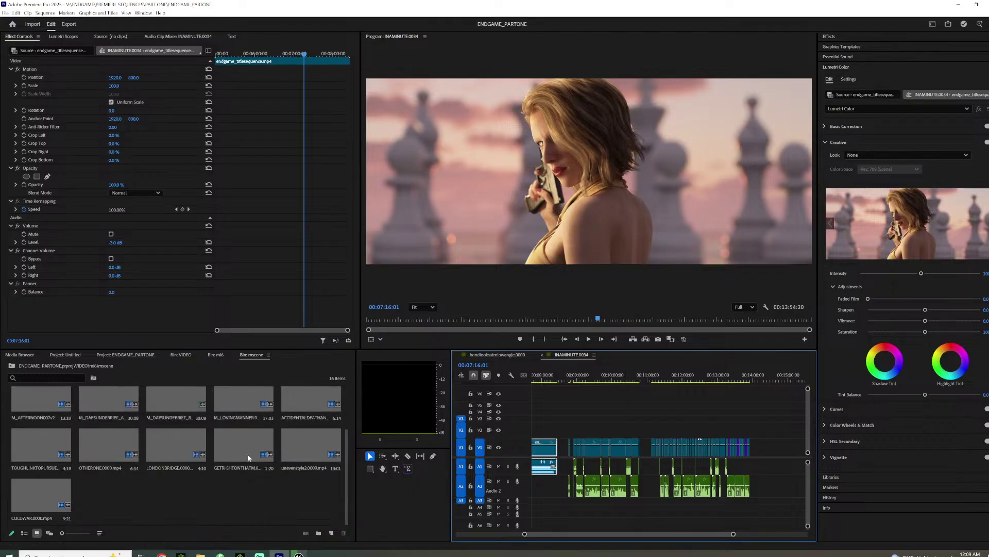
scroll(237, 495, down, 2)
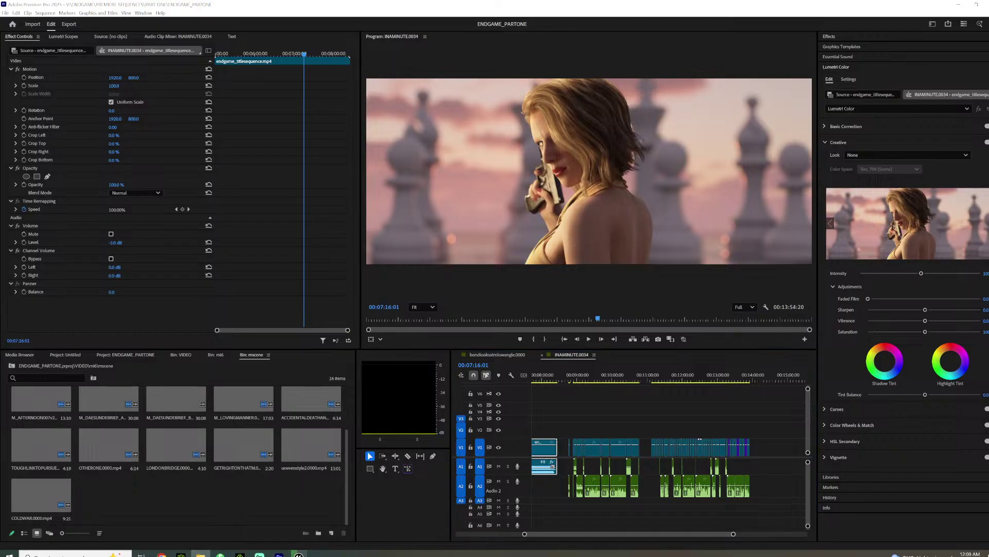
drag(72, 556, 156, 498)
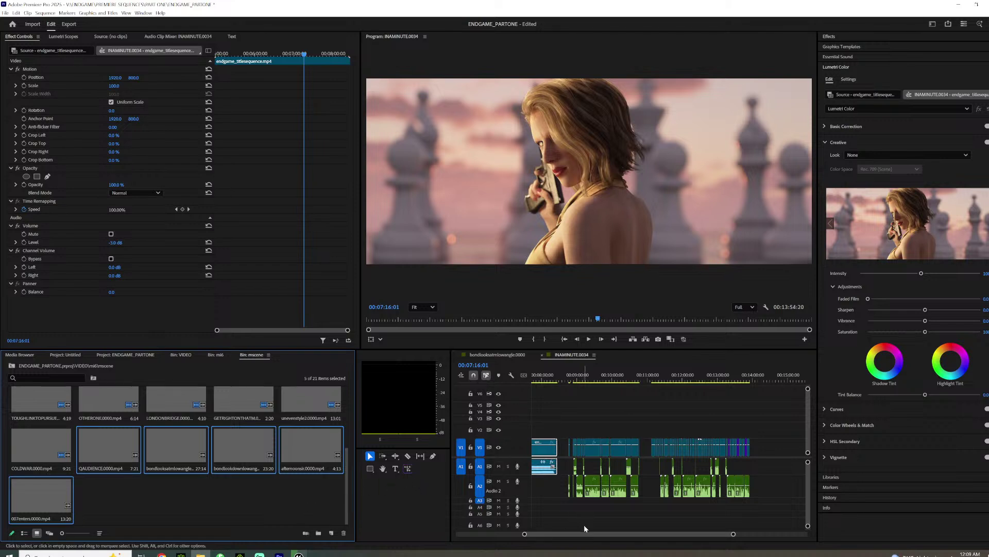
Examine the INAMINUTE.0034 sequence from its opening clips through the title sequence to the final group of clips
drag(587, 534, 534, 528)
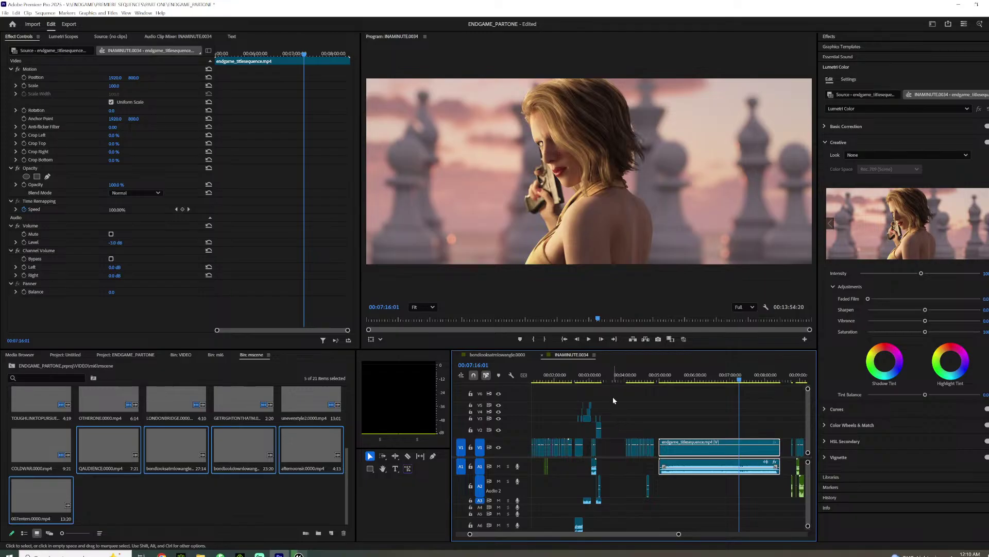
drag(620, 534, 680, 534)
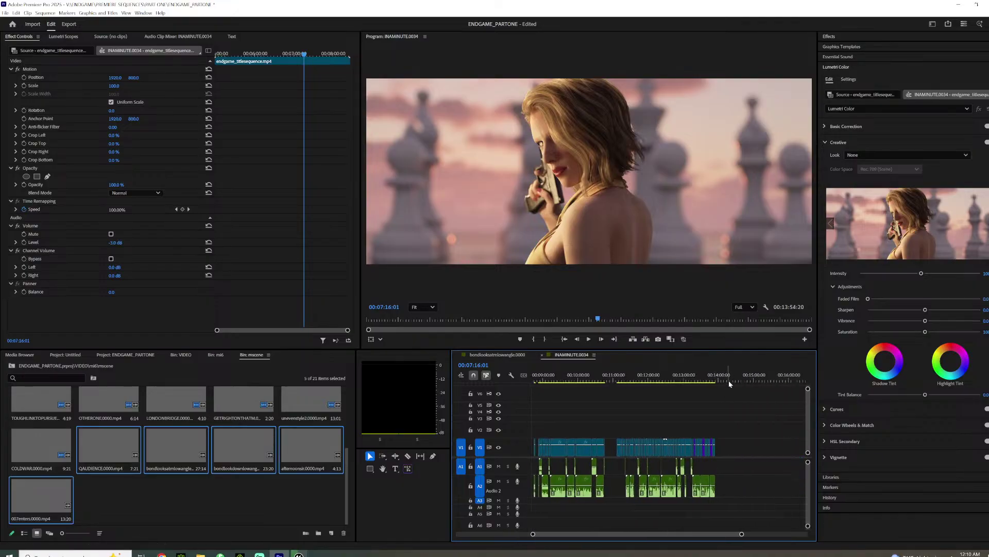
click(716, 378)
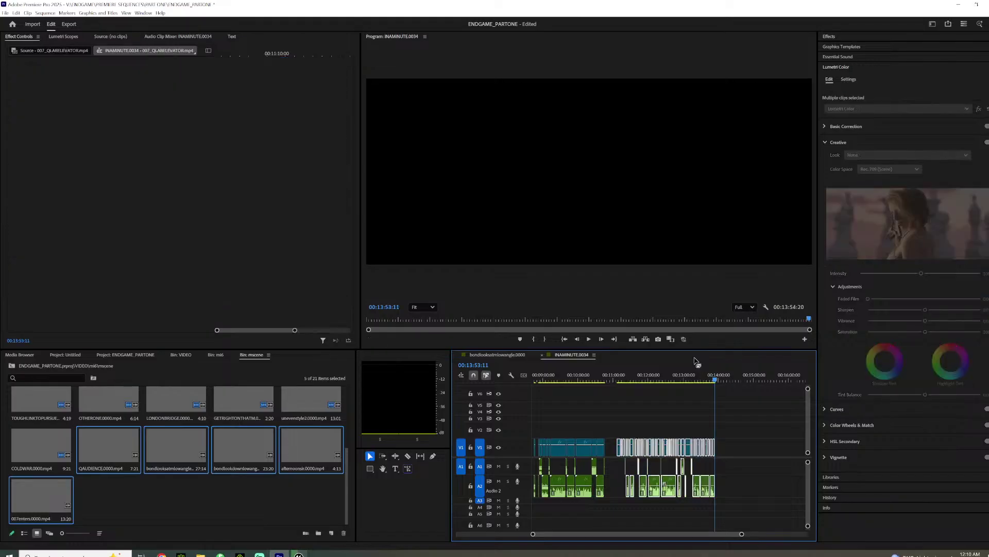
click(610, 381)
click(610, 380)
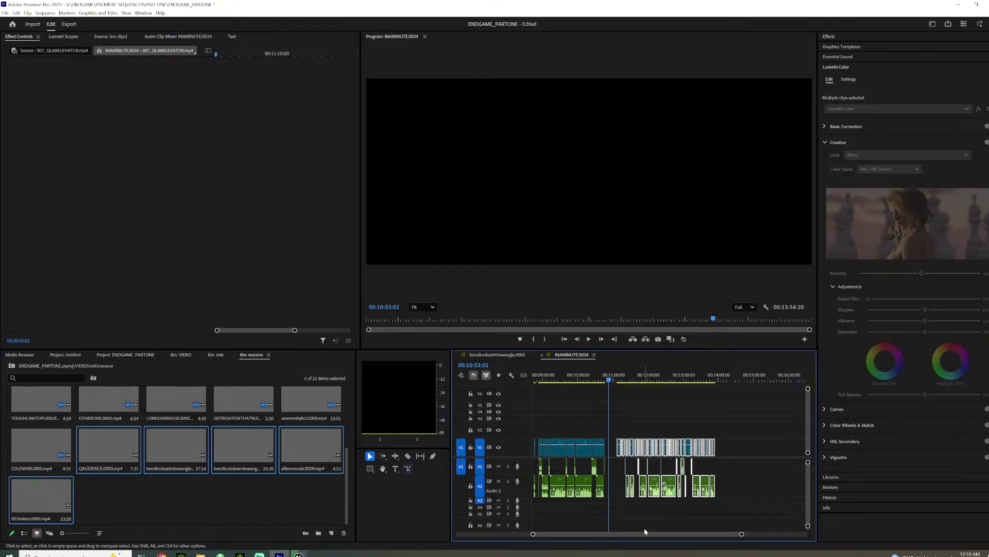
mouse_move(644, 531)
mouse_down()
mouse_move(573, 539)
mouse_move(648, 534)
mouse_up()
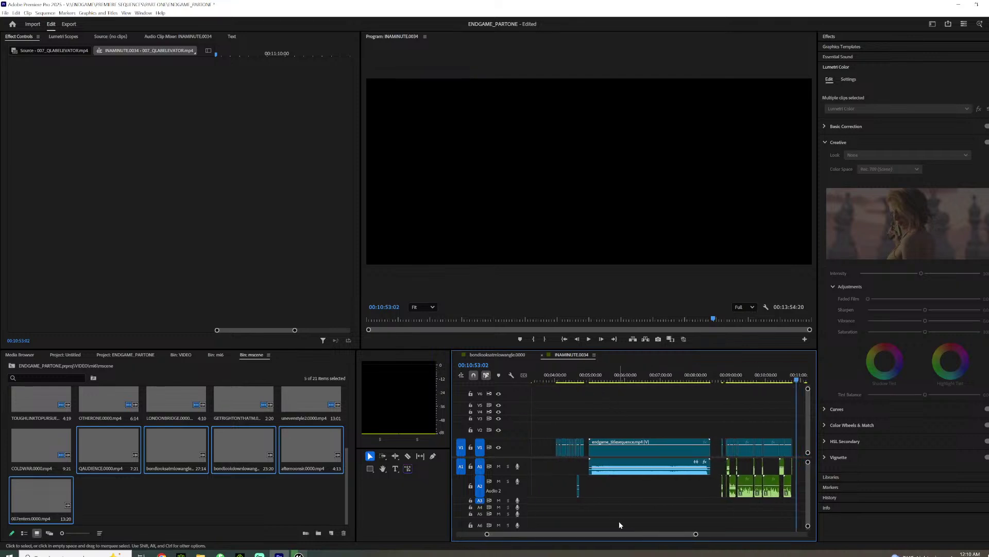
drag(618, 534, 590, 534)
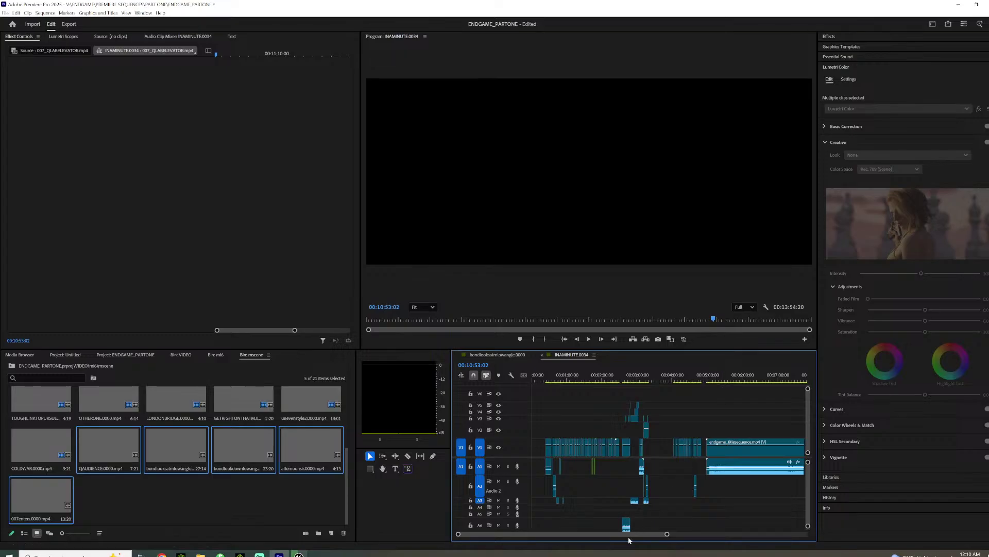
drag(623, 534, 683, 532)
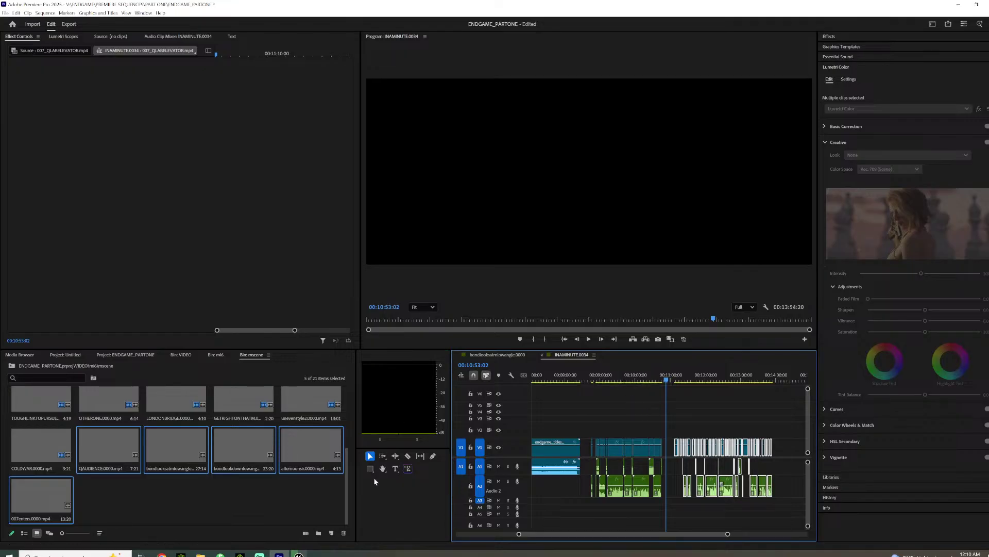
Save the ENDGAME_PARTONE project and move the playhead to the start of the sequence's last group of clips
click(287, 492)
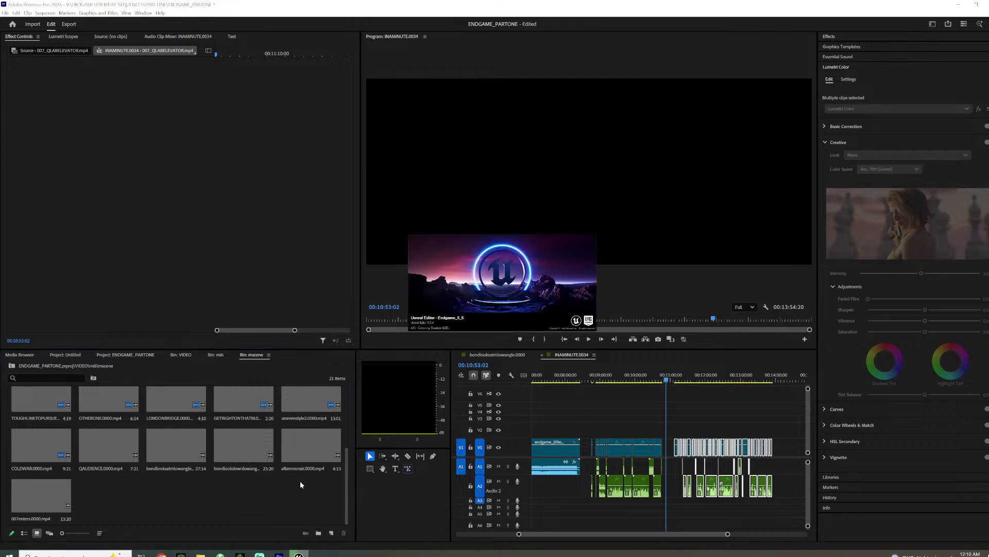
click(6, 13)
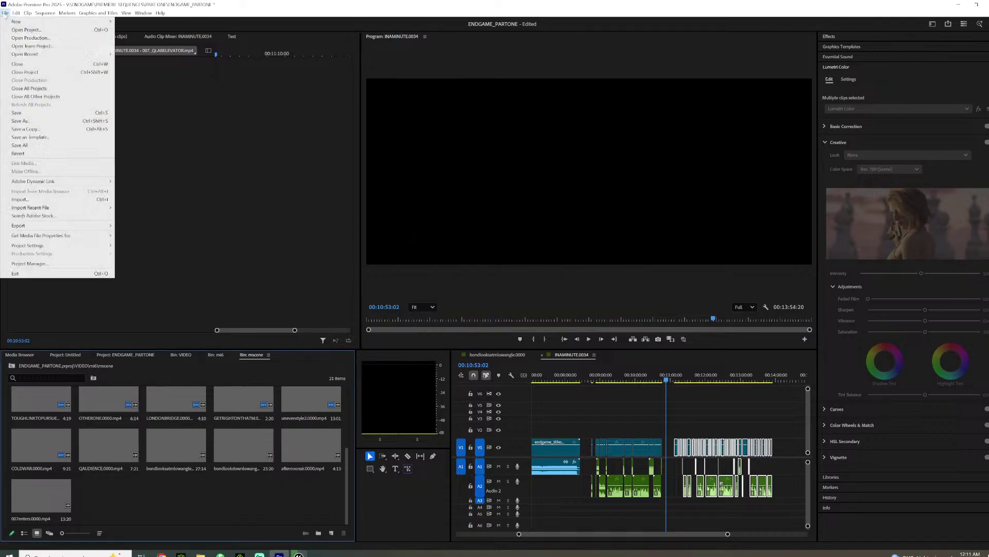
click(21, 112)
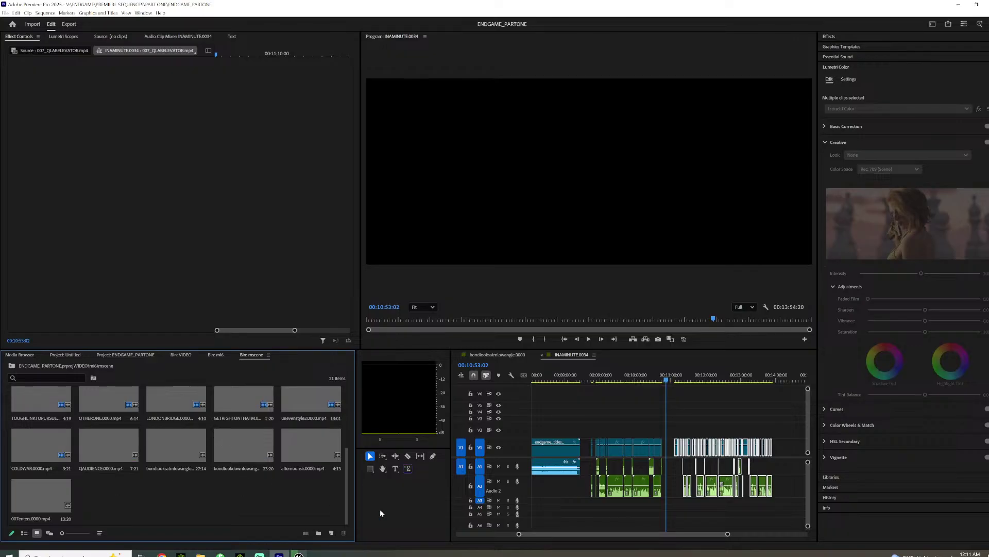
click(615, 380)
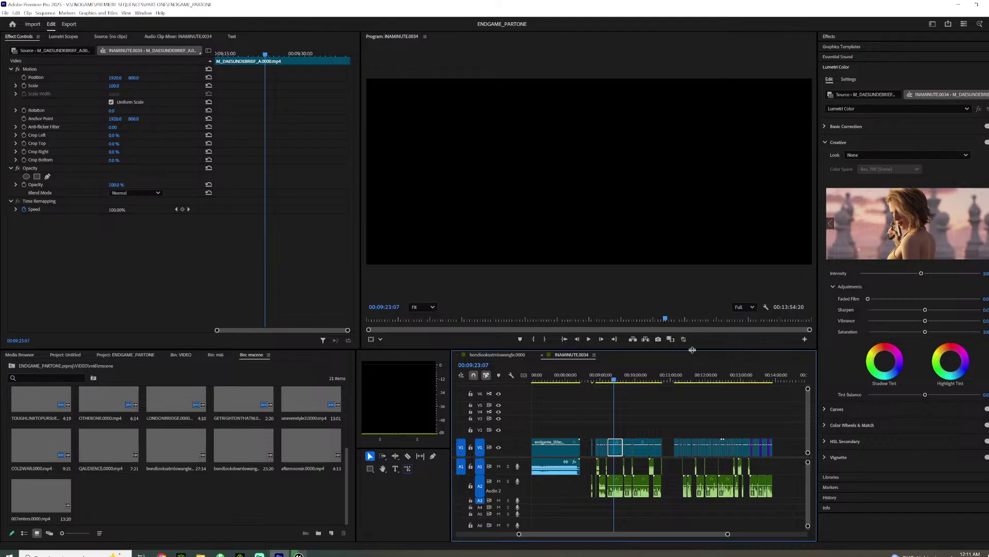
click(678, 375)
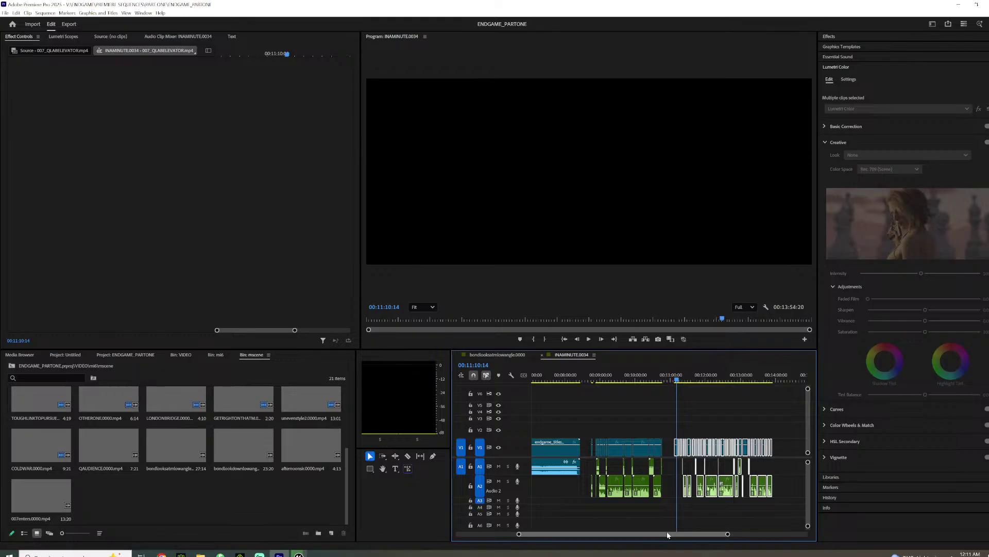
Switch to Unreal Editor and search the placeable actors for "ces" to check the Cesium options
click(298, 554)
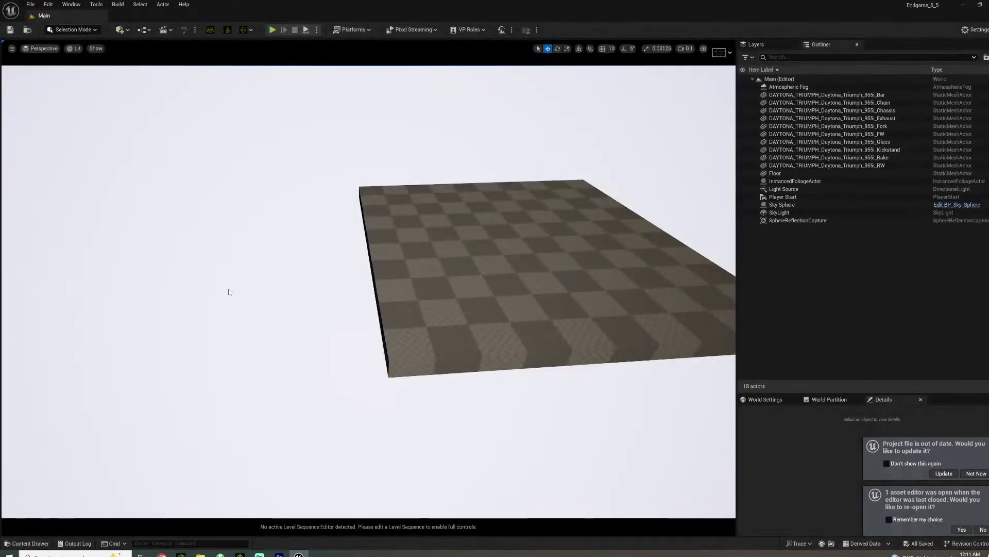
click(25, 543)
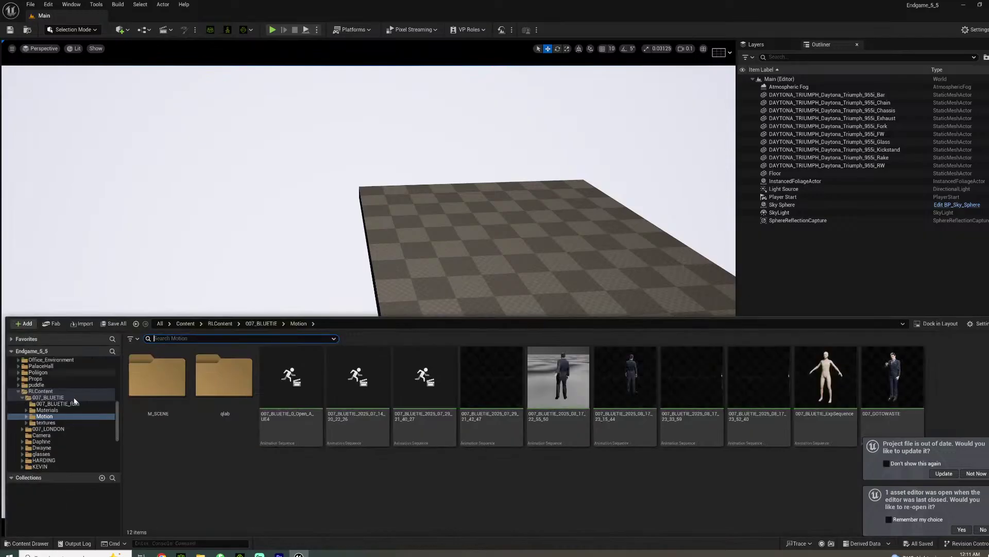
click(120, 30)
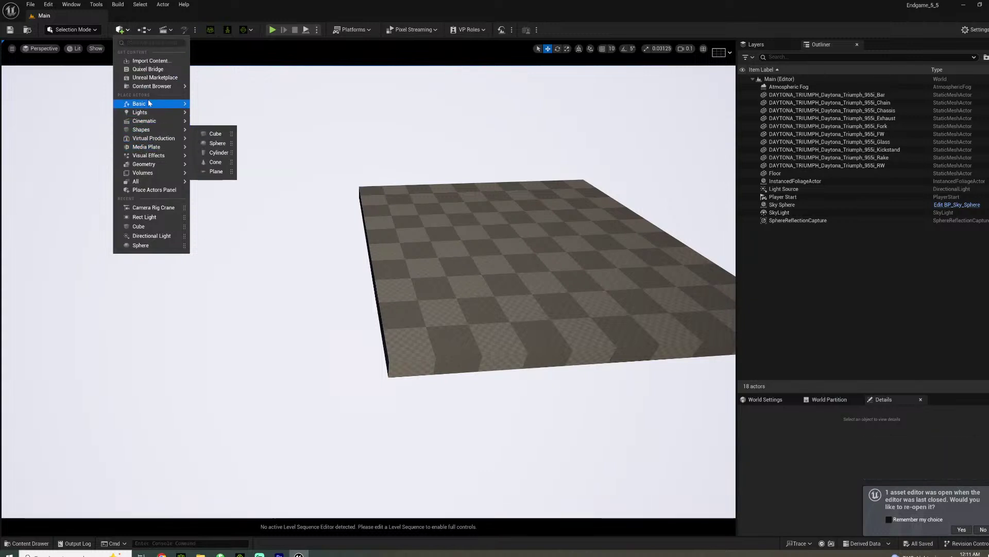
click(140, 43)
text(ces)
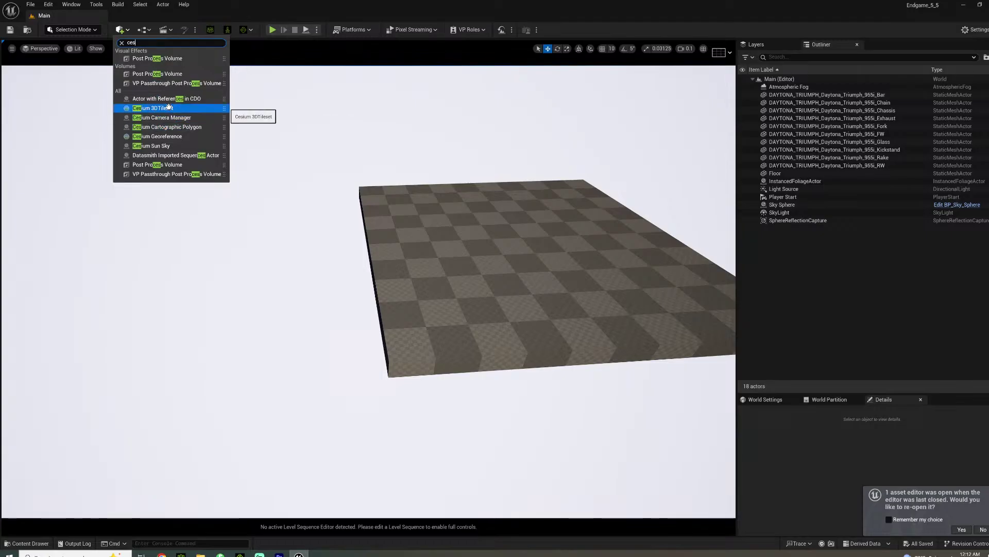
key(Escape)
key(Escape)
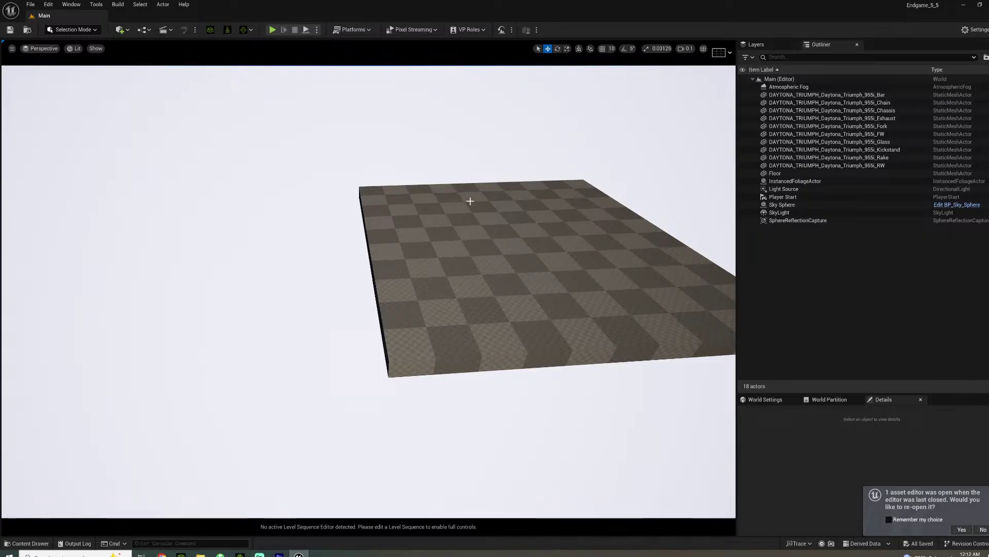
Open the Sets folder in the project content
click(29, 543)
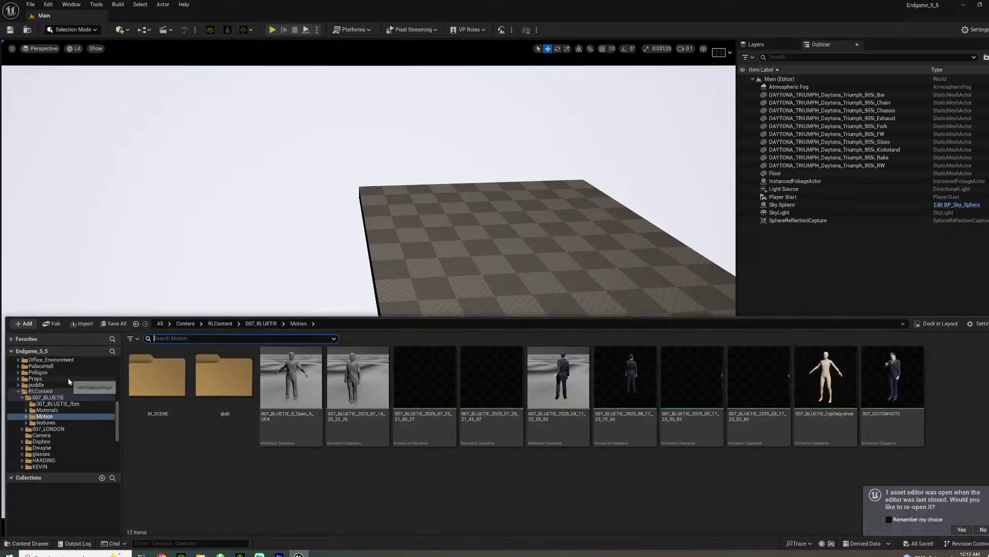
scroll(94, 410, down, 8)
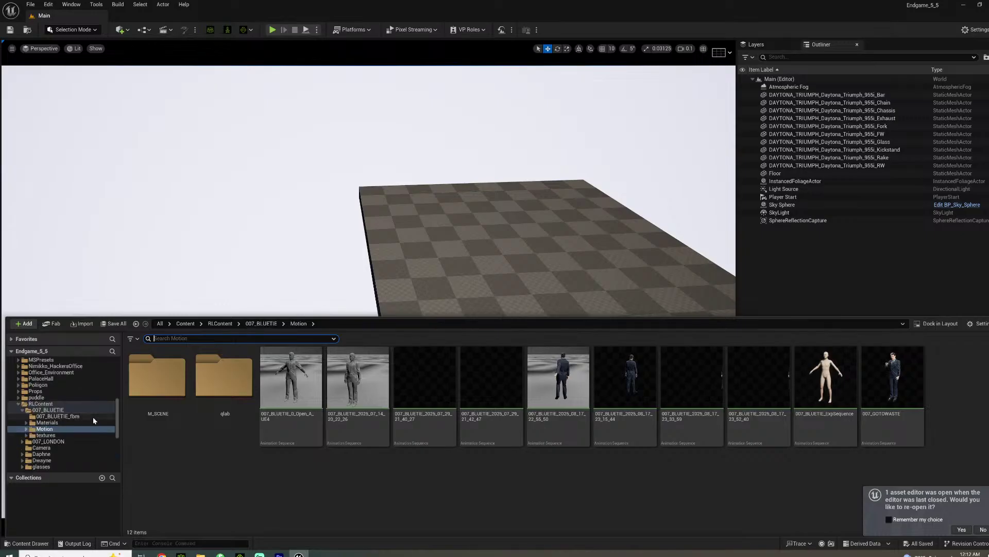
click(92, 397)
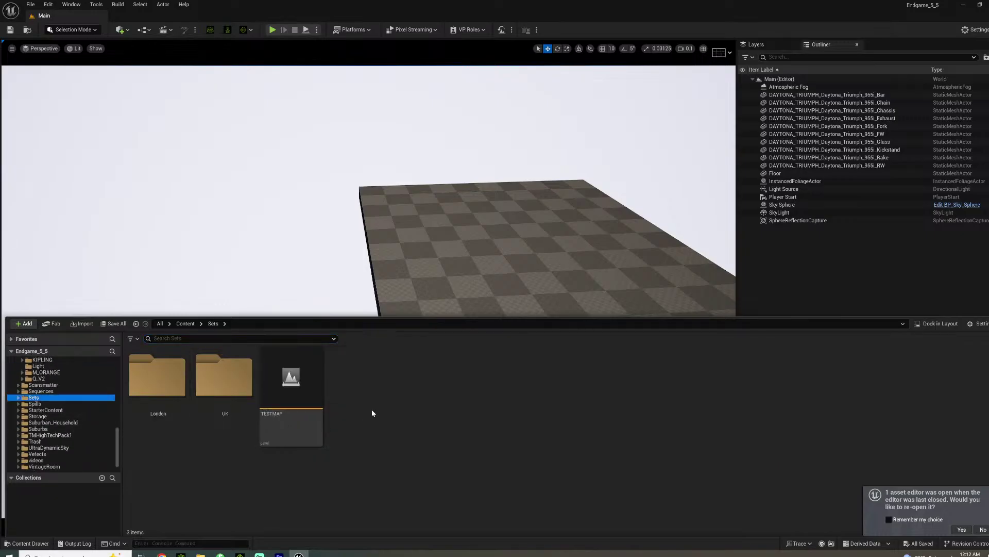
Create a new level named Establishing in the London folder under Sets and open it
double_click(219, 380)
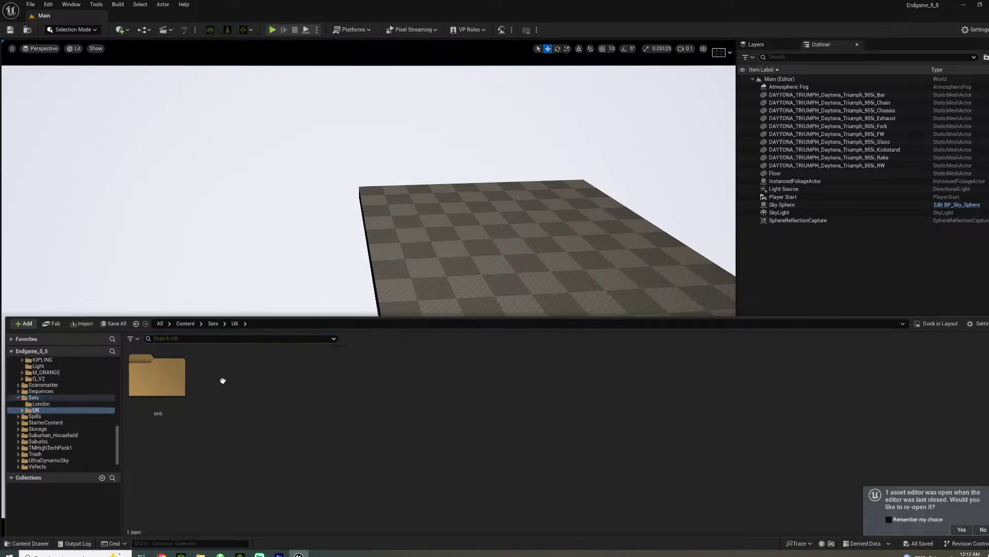
click(109, 403)
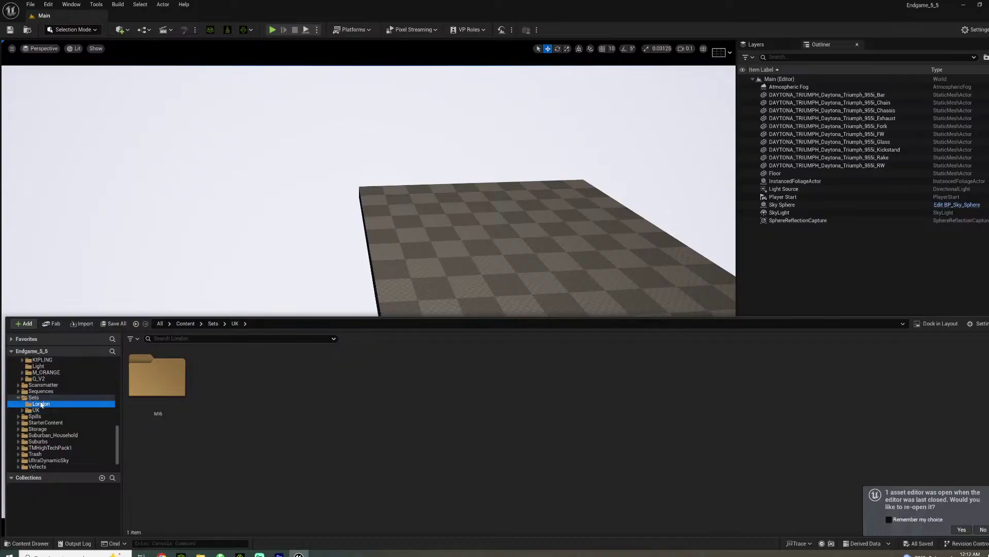
right_click(519, 386)
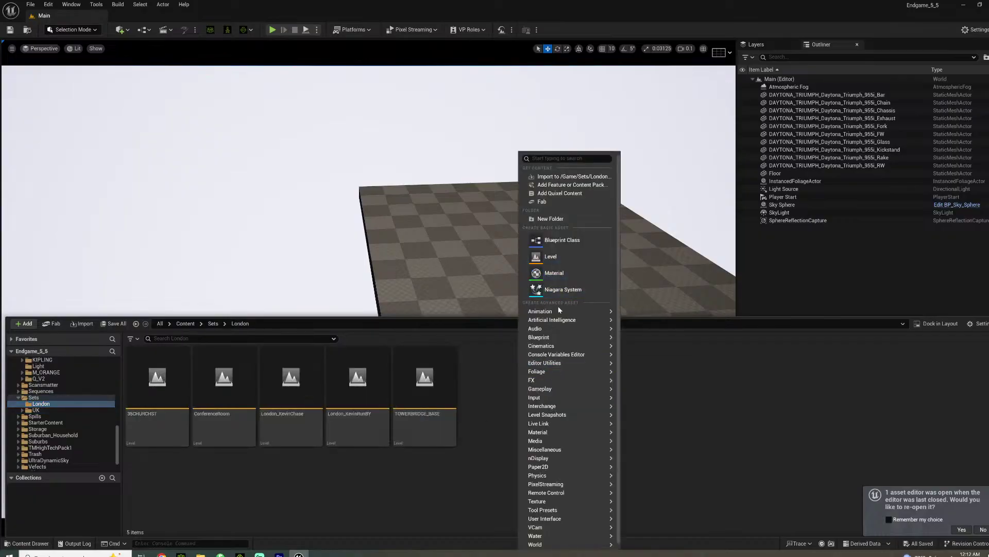
click(556, 256)
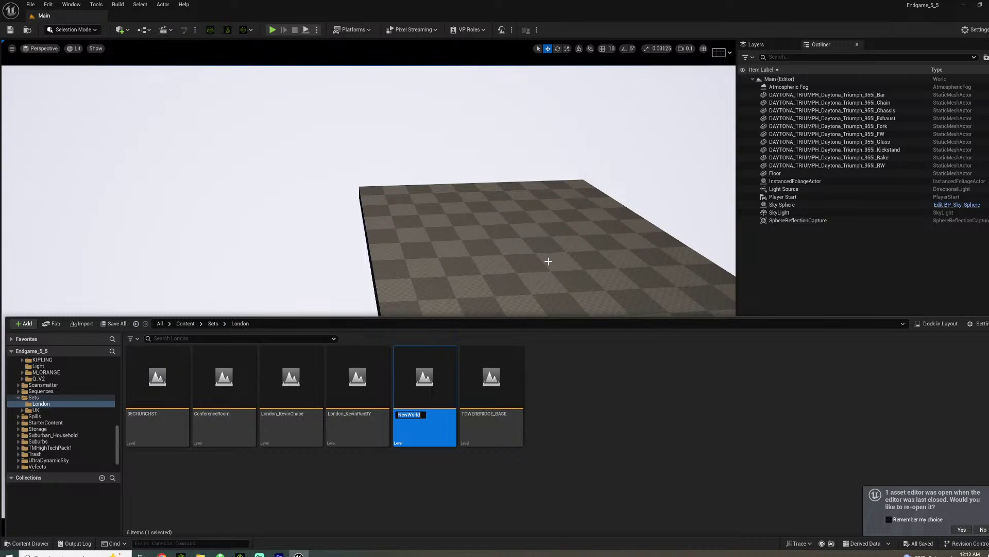
text(Establishing)
key(Return)
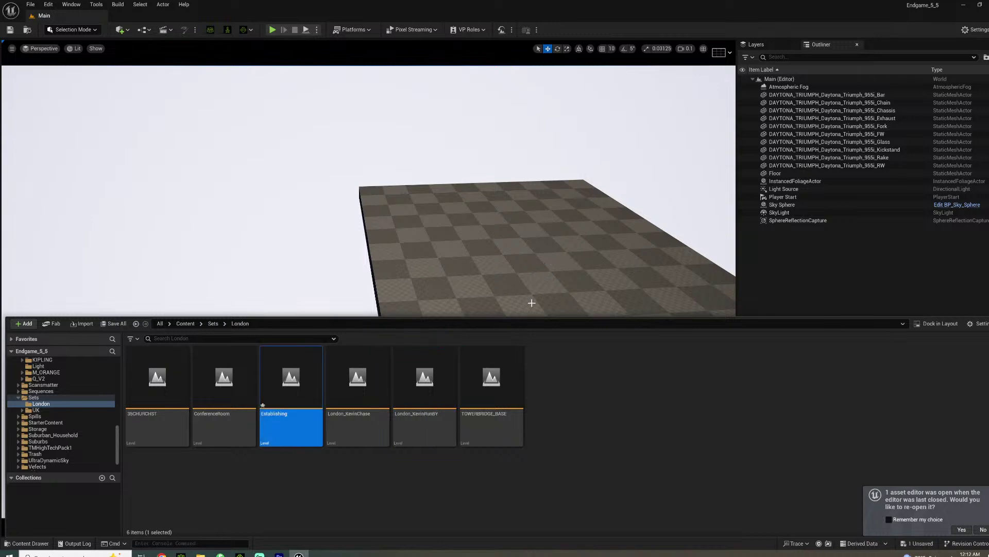
mouse_move(296, 387)
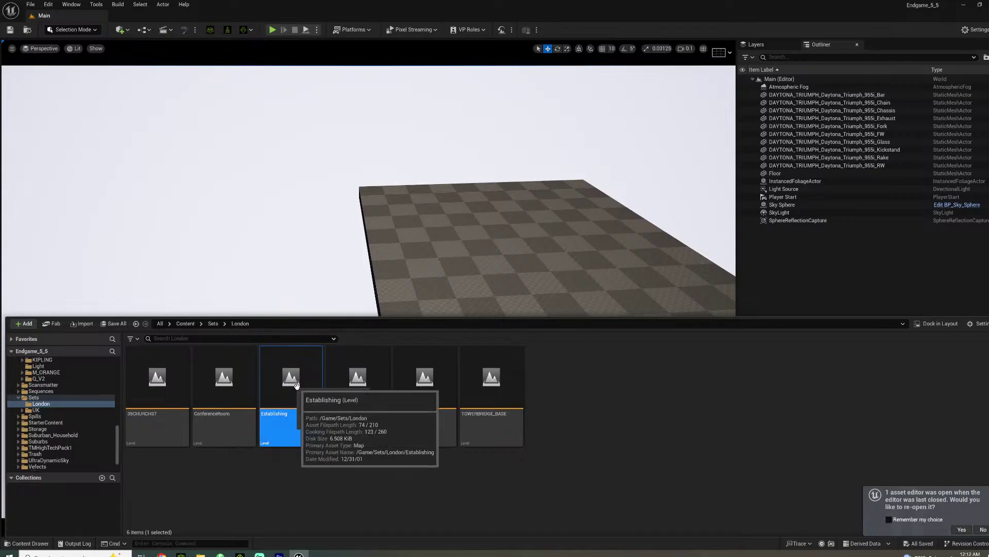
double_click(291, 381)
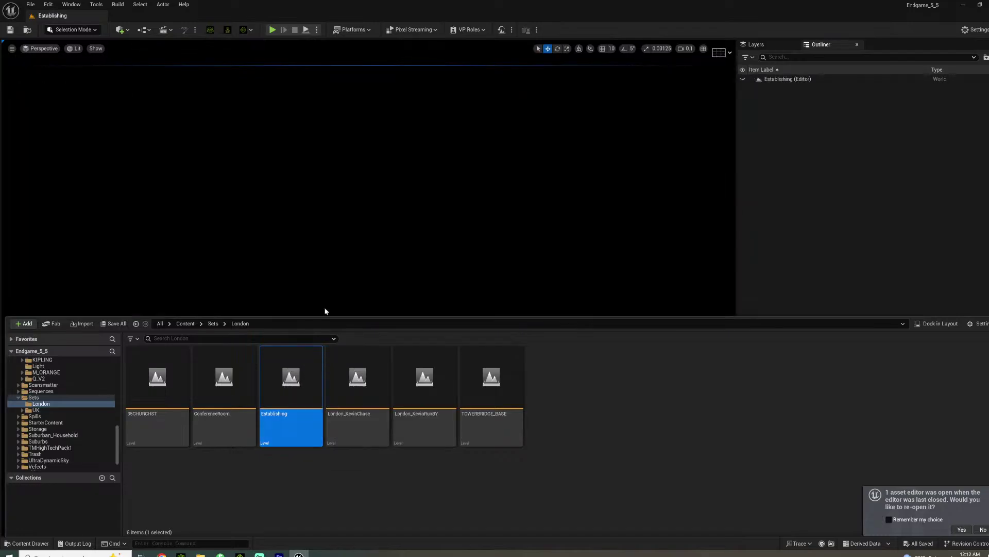
Place the Ultra_Dynamic_Sky blueprint from the UltraDynamicSky Blueprints folder into the Establishing level
scroll(61, 443, down, 2)
click(49, 436)
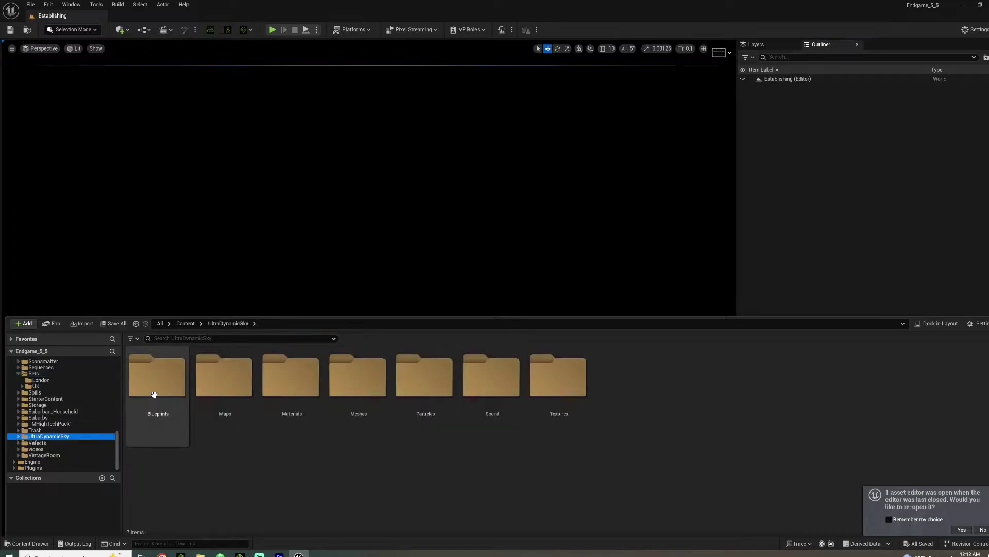
double_click(154, 394)
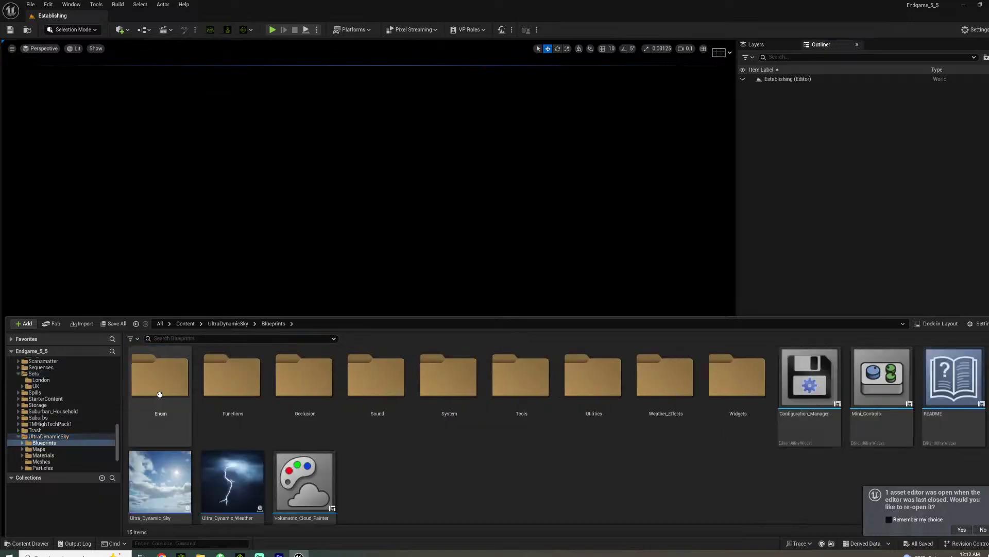
click(137, 473)
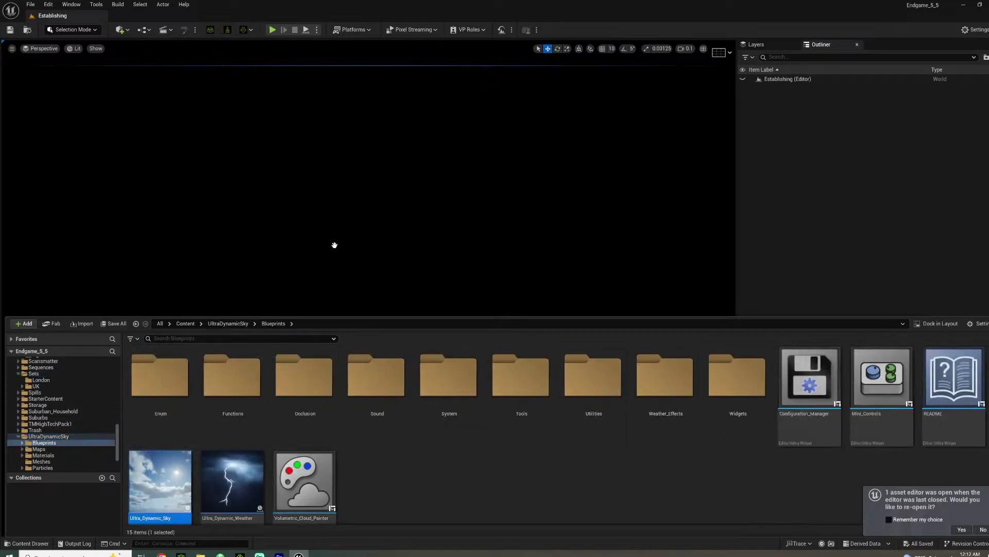
drag(336, 246, 363, 219)
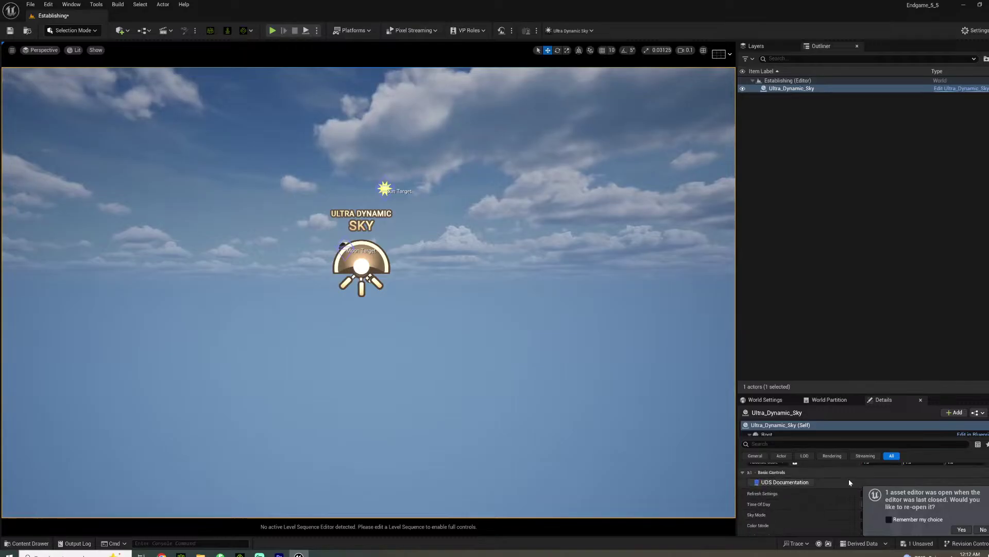
Set the Ultra_Dynamic_Sky actor's location to 0, 0, 0 and focus the viewport on it
click(866, 477)
text(0)
key(Tab)
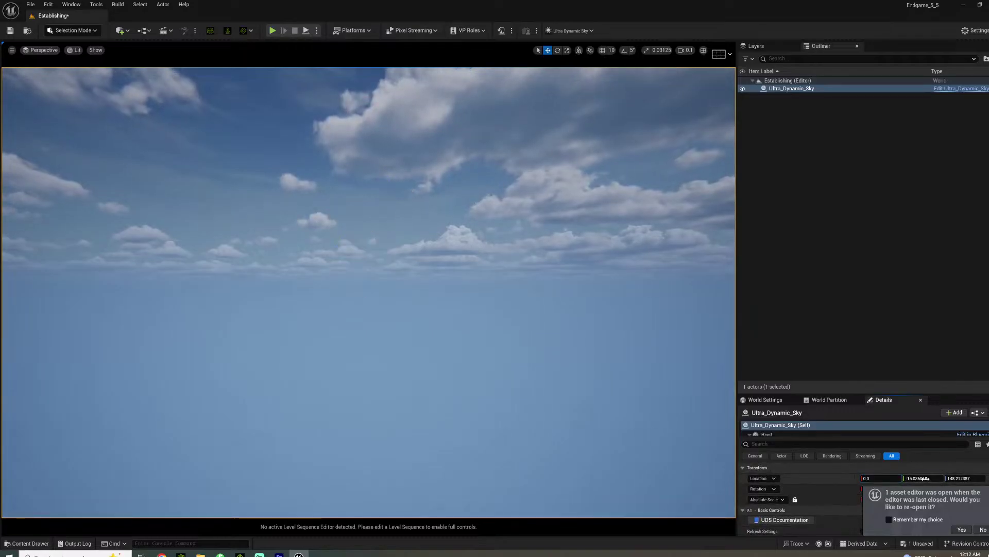
text(0)
key(Tab)
text(0)
key(Return)
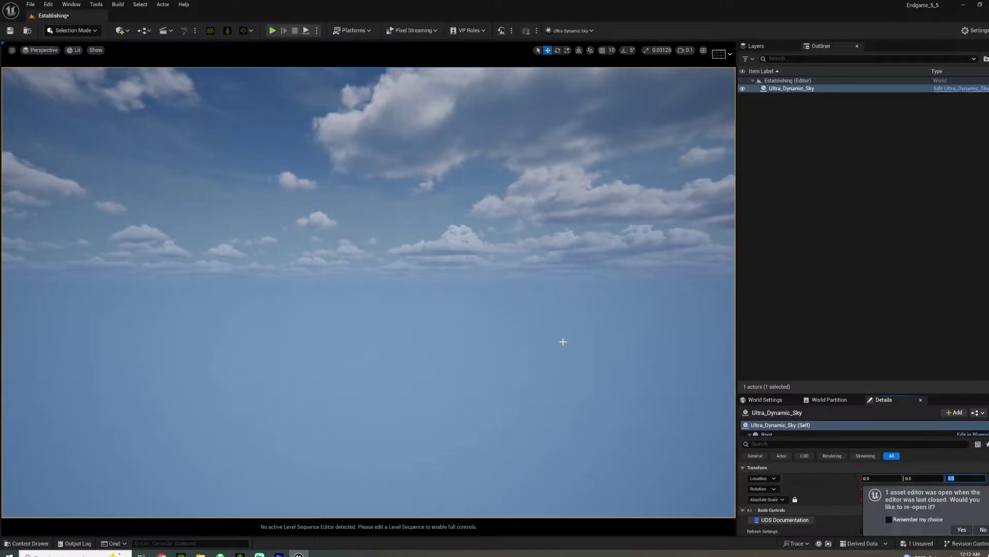
key(f)
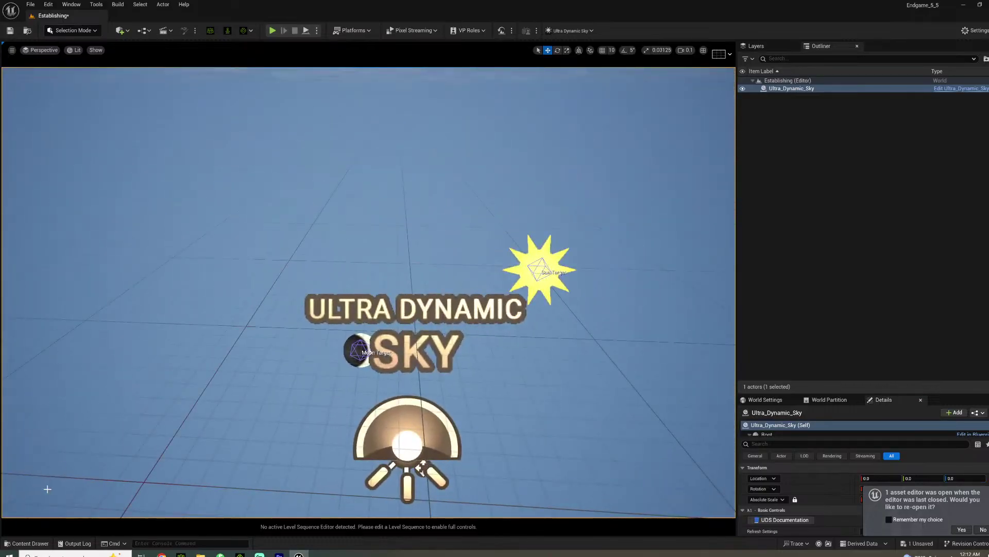
Look through the project's Plugins folder for Cesium content
click(28, 543)
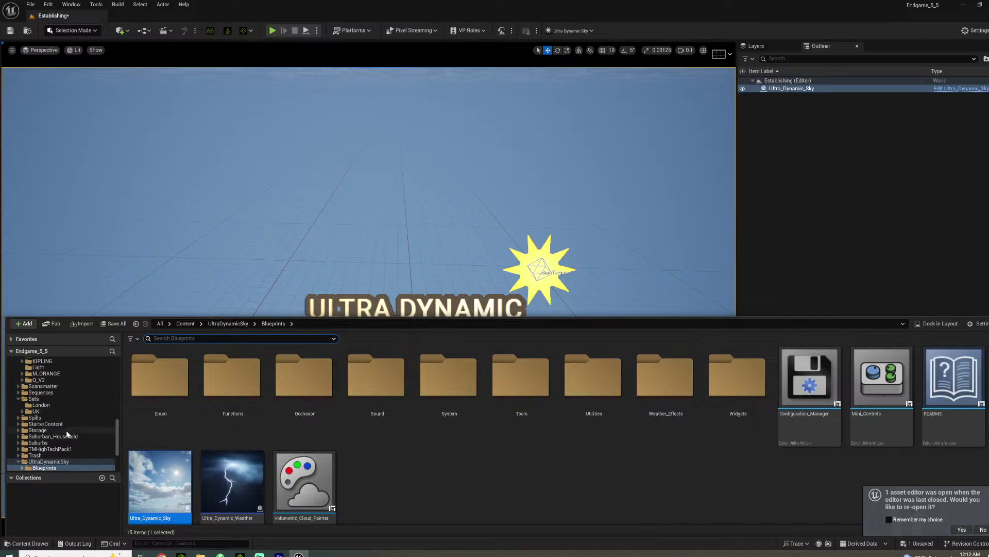
scroll(79, 445, up, 3)
drag(118, 422, 104, 466)
click(15, 467)
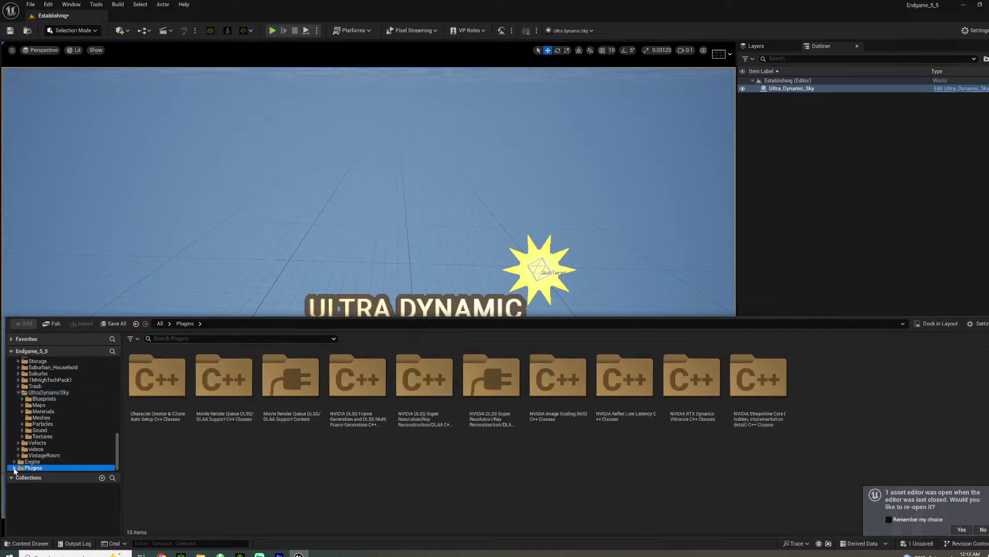
click(15, 468)
scroll(52, 448, down, 2)
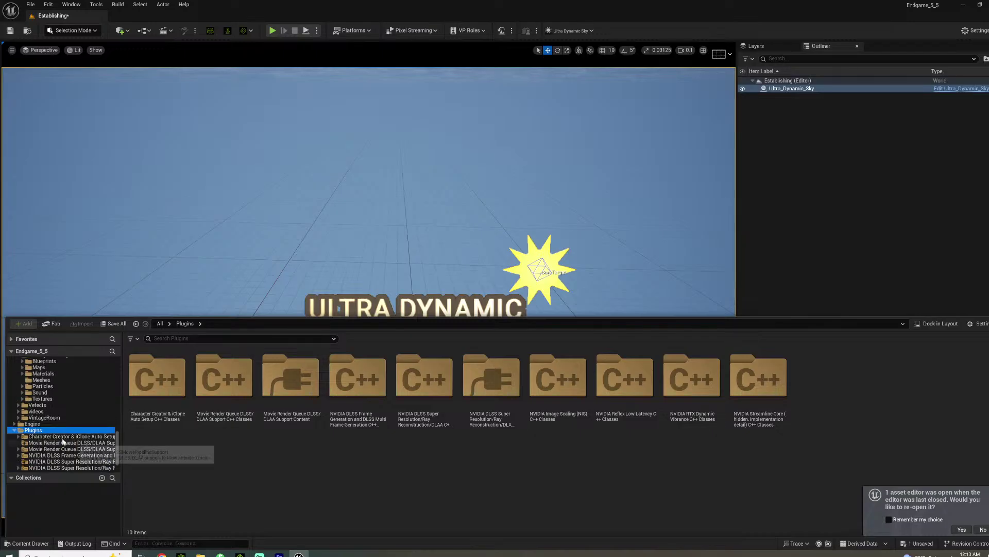
Open the Cesium for Unreal Content folder under the engine plugins, try CesiumCreditSystemBP in the level and delete it
click(14, 423)
click(19, 442)
scroll(66, 441, down, 3)
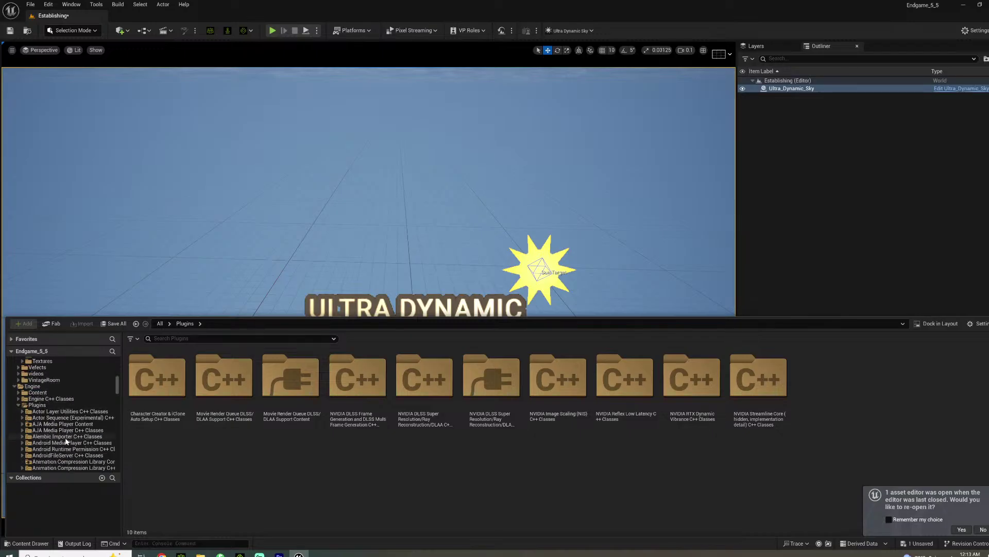
scroll(66, 441, down, 15)
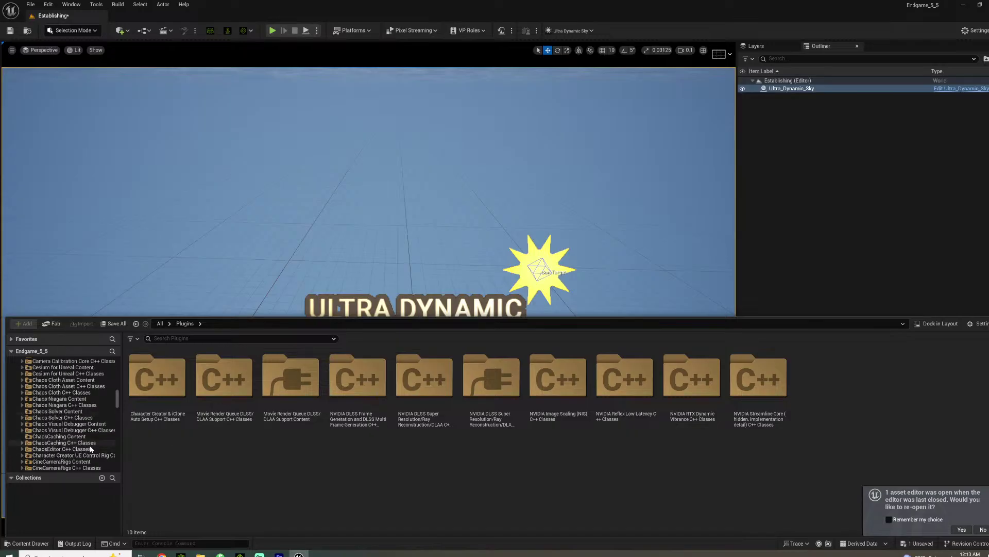
scroll(90, 448, up, 2)
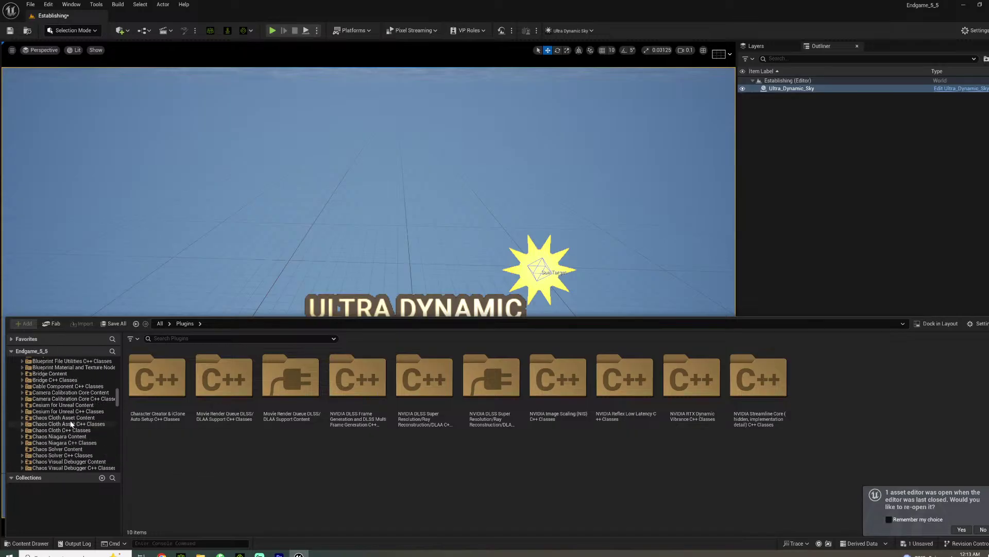
click(64, 410)
click(64, 404)
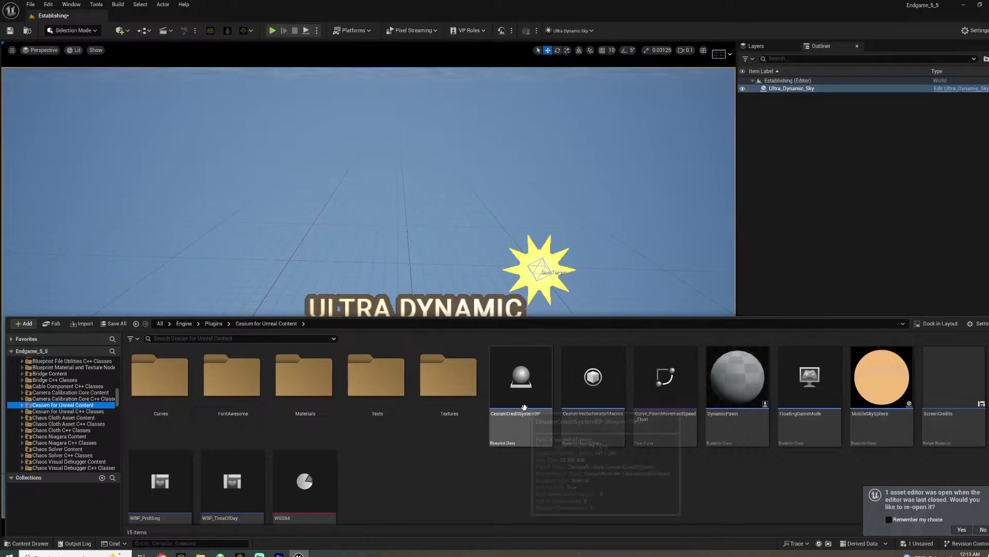
drag(527, 406, 464, 286)
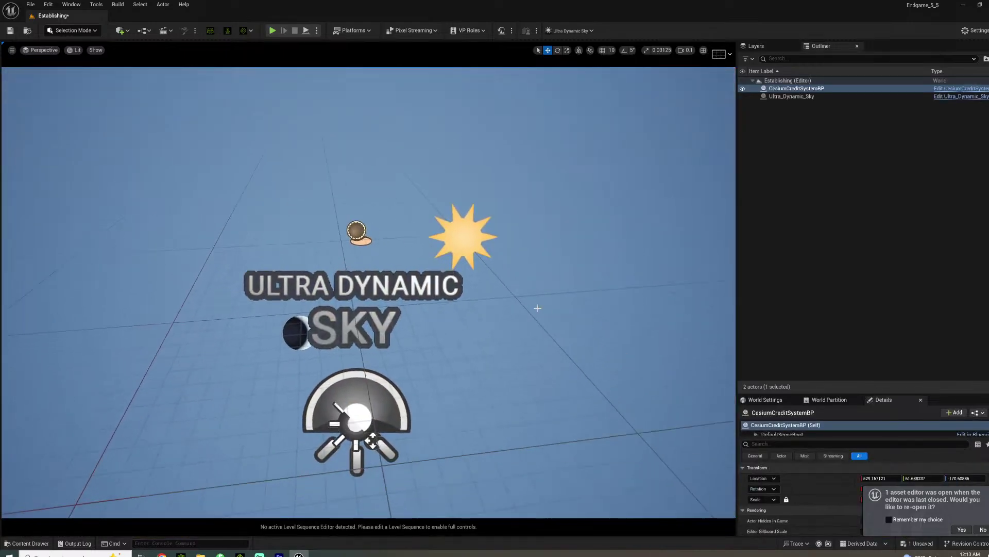
key(Delete)
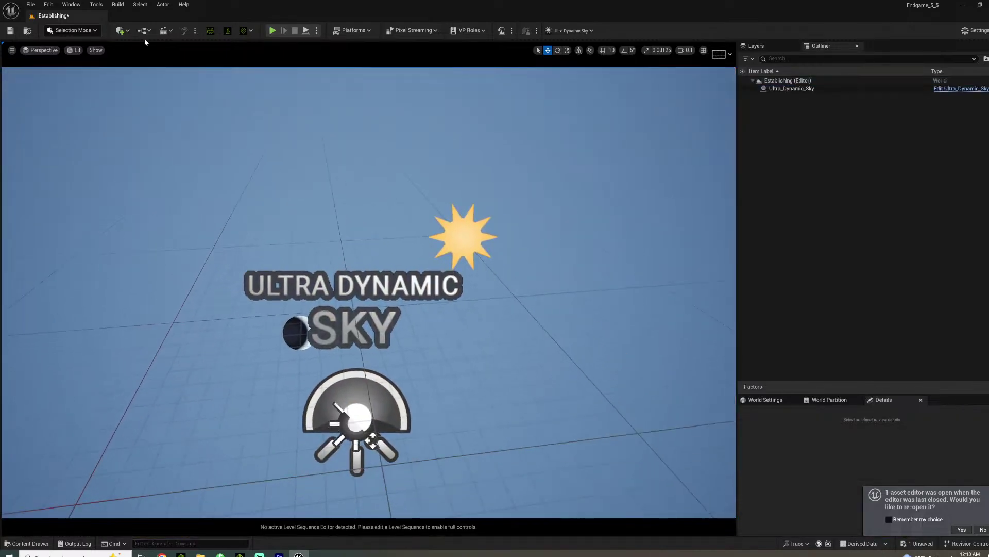
Search the placeable actors for "ces" and add a Cesium 3D Tileset to the level
click(120, 30)
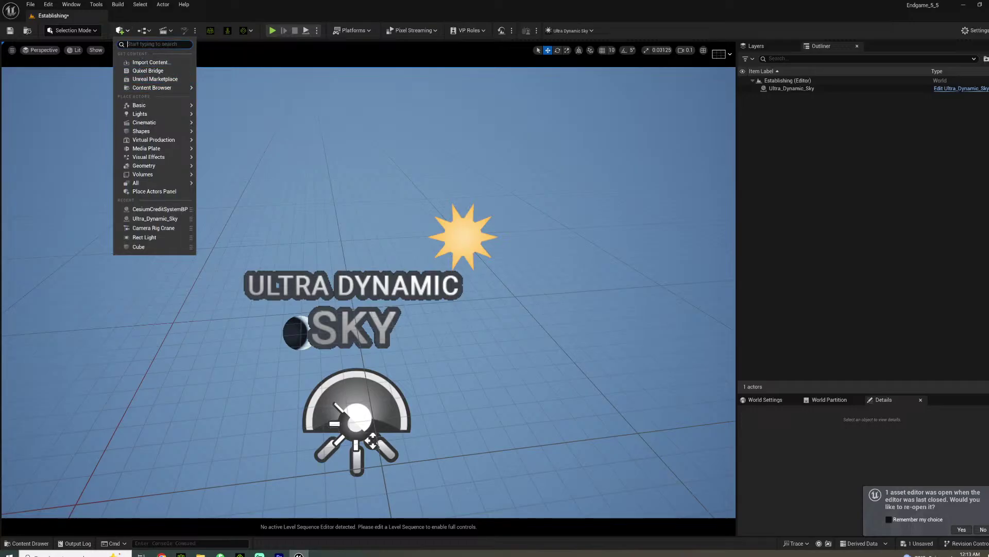
text(ces)
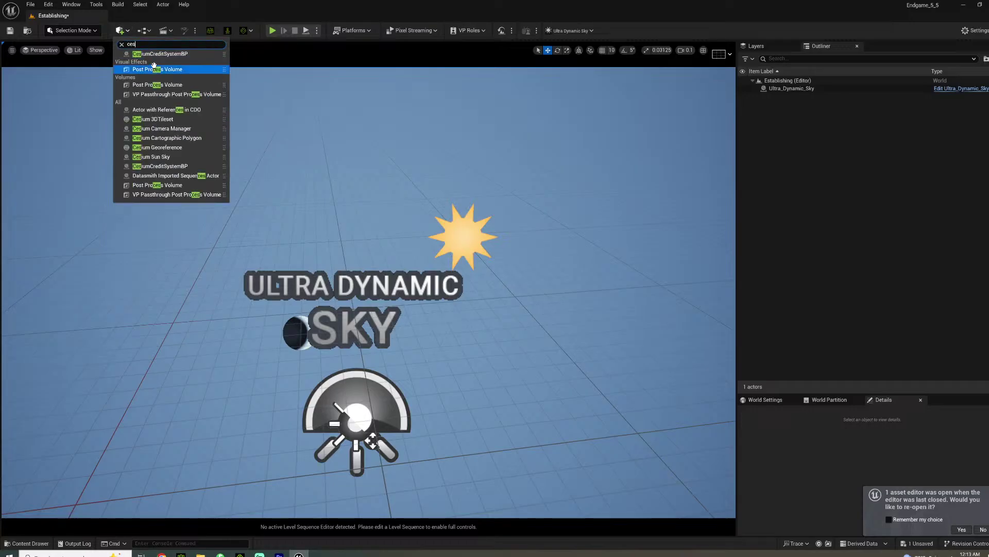
click(178, 121)
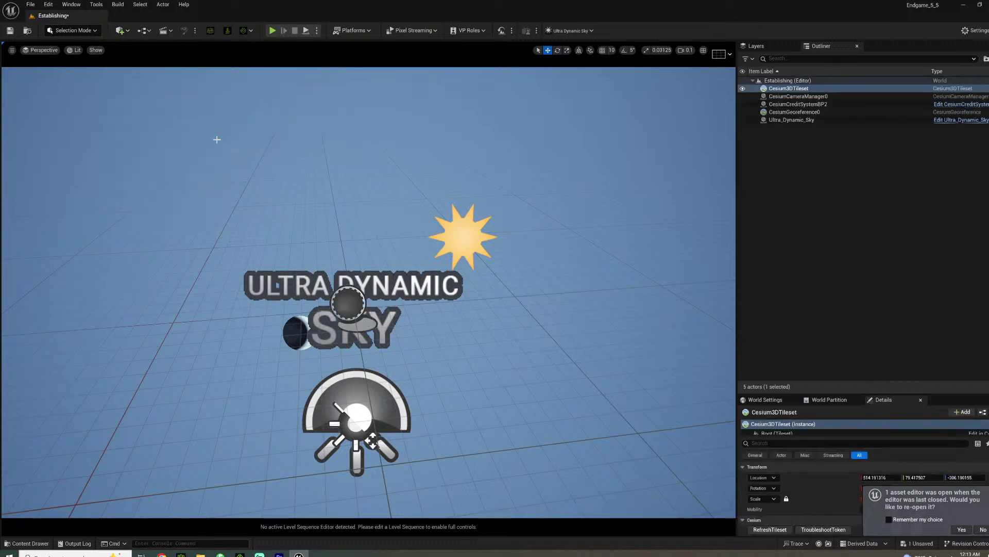
Set the Cesium 3D Tileset's Georeference to CesiumGeoreference0 and enlarge the area showing its details
scroll(801, 492, down, 2)
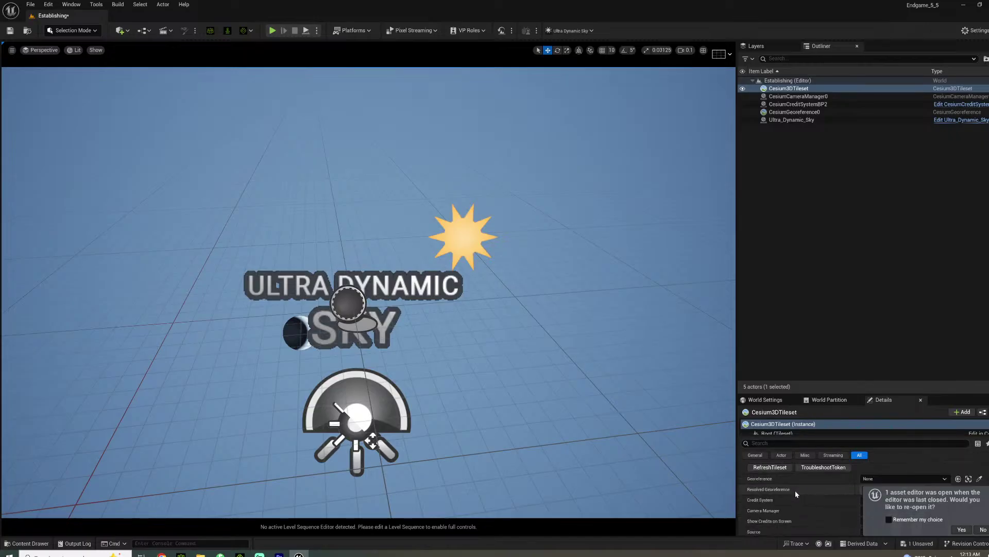
click(880, 466)
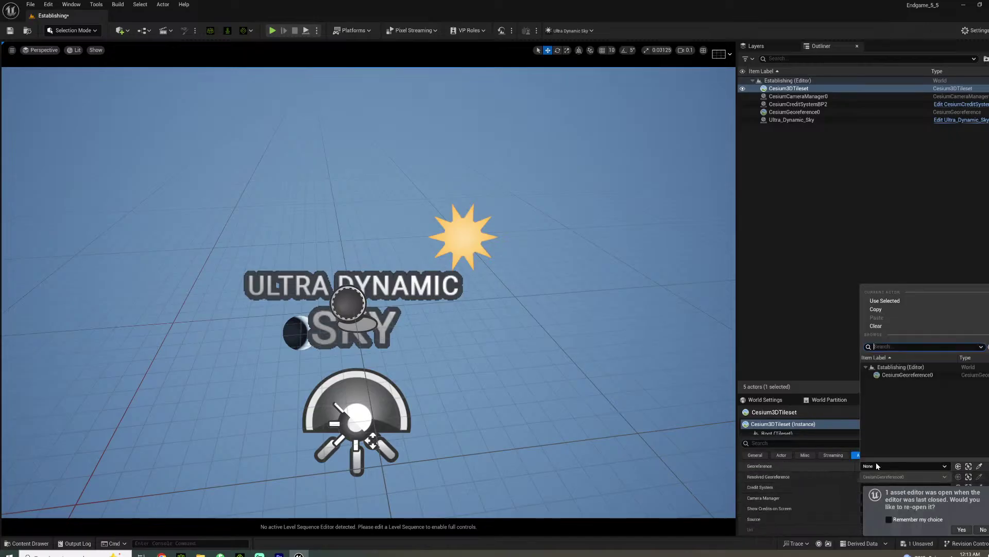
click(893, 376)
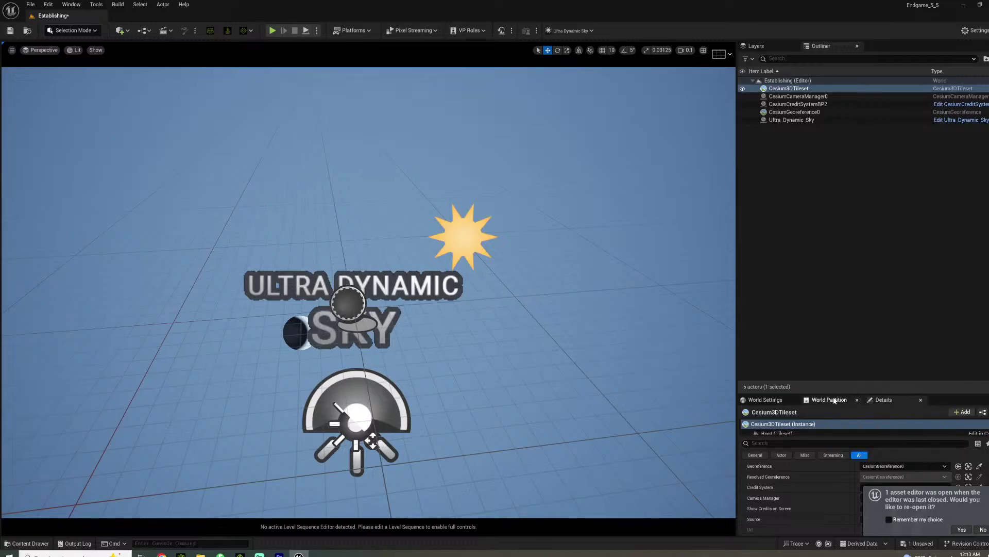
drag(834, 395, 819, 233)
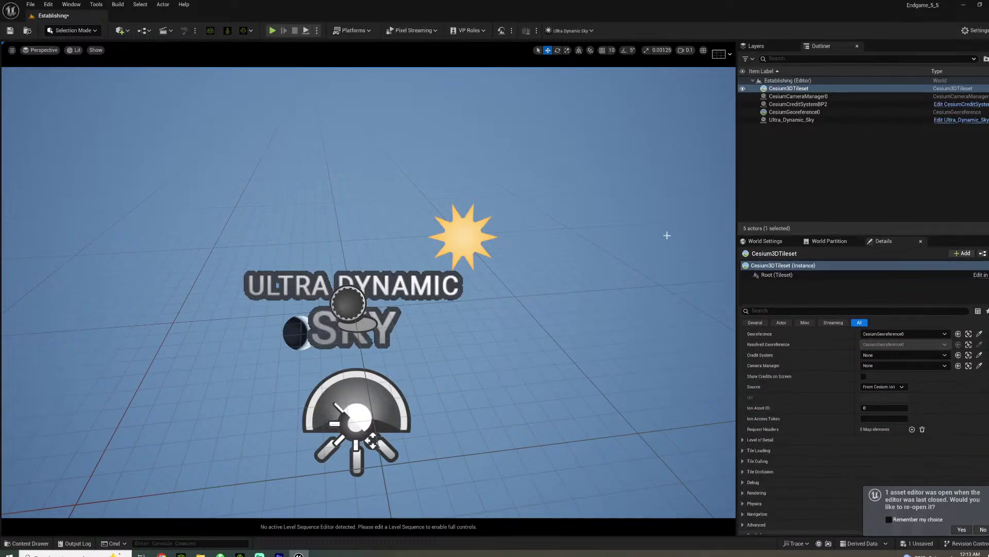
Search the placeable actors for "ces", add a Cesium Georeference to the level and bring up its origin settings
click(120, 30)
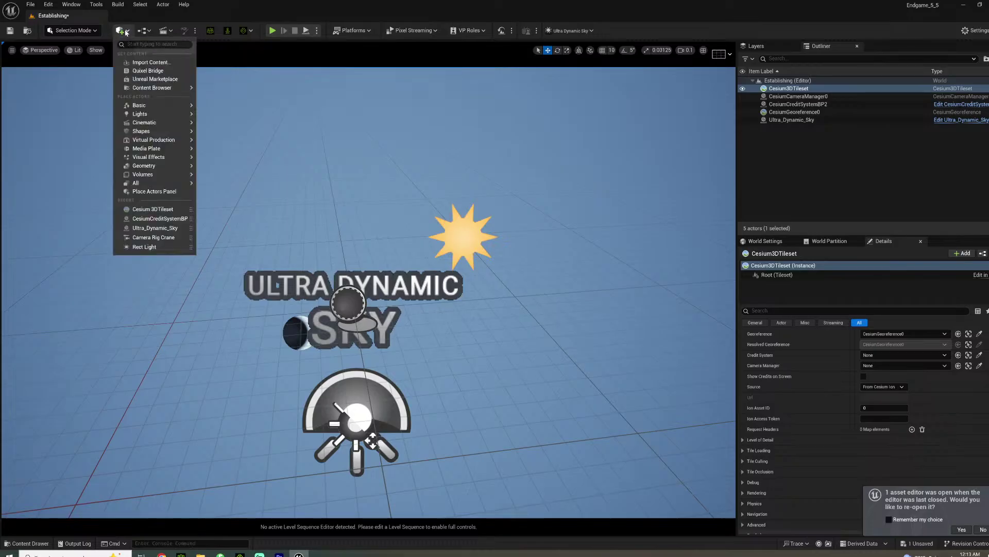
mouse_move(126, 108)
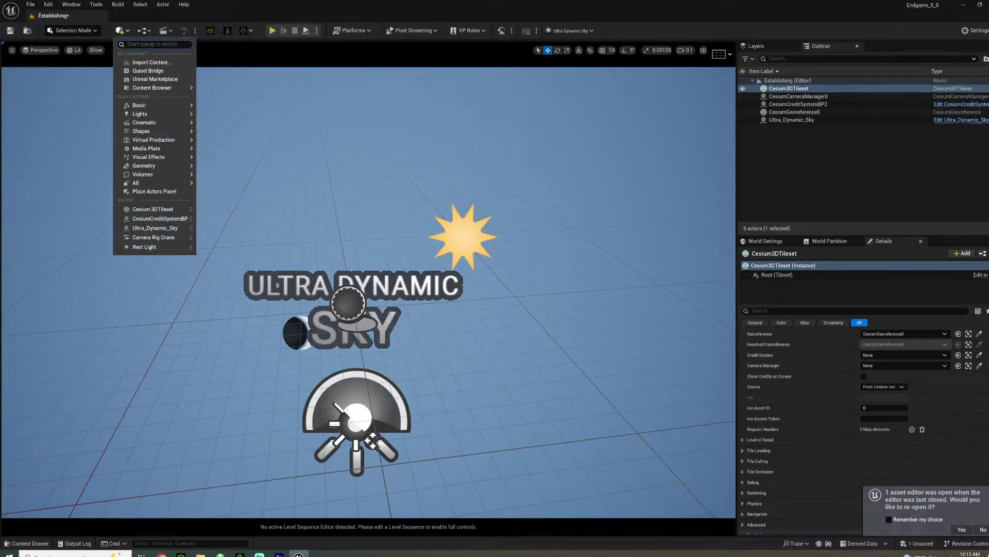
text(ces)
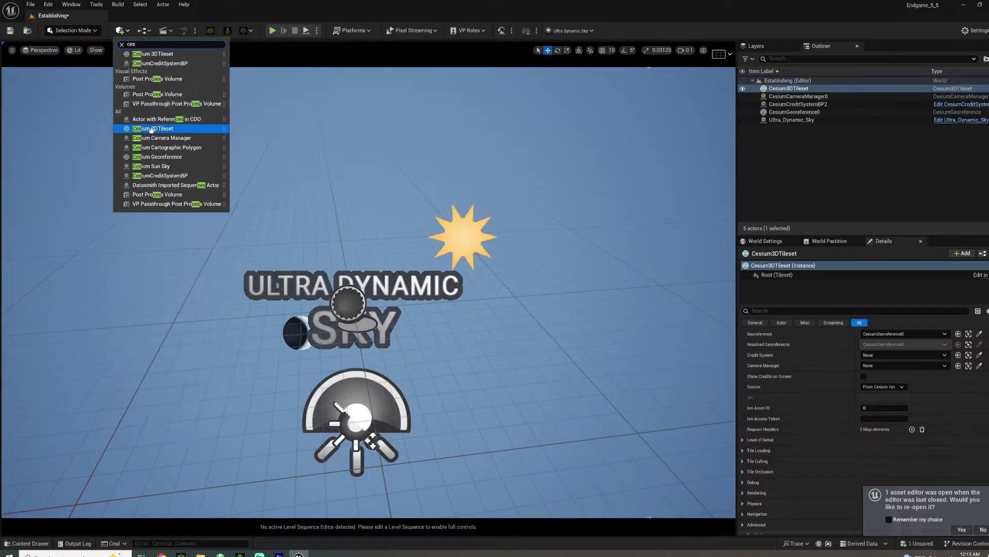
click(171, 156)
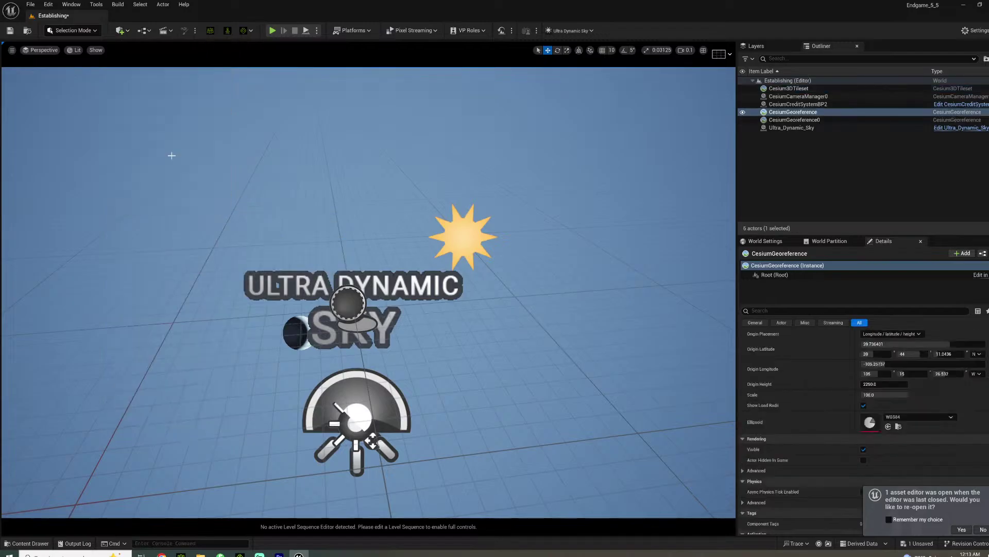
scroll(824, 361, up, 3)
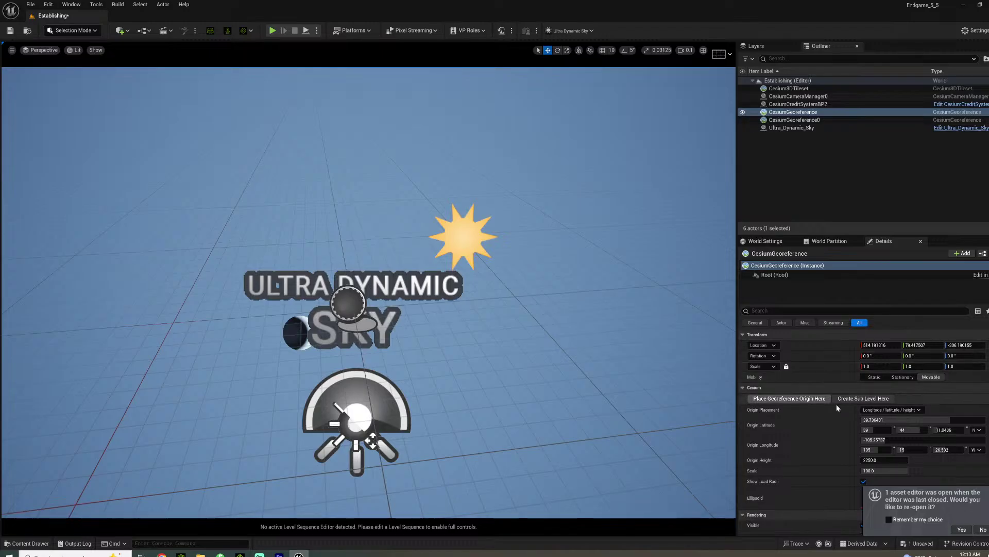
Place the CesiumGeoreference actor's georeference origin at the current viewport position
scroll(876, 419, down, 5)
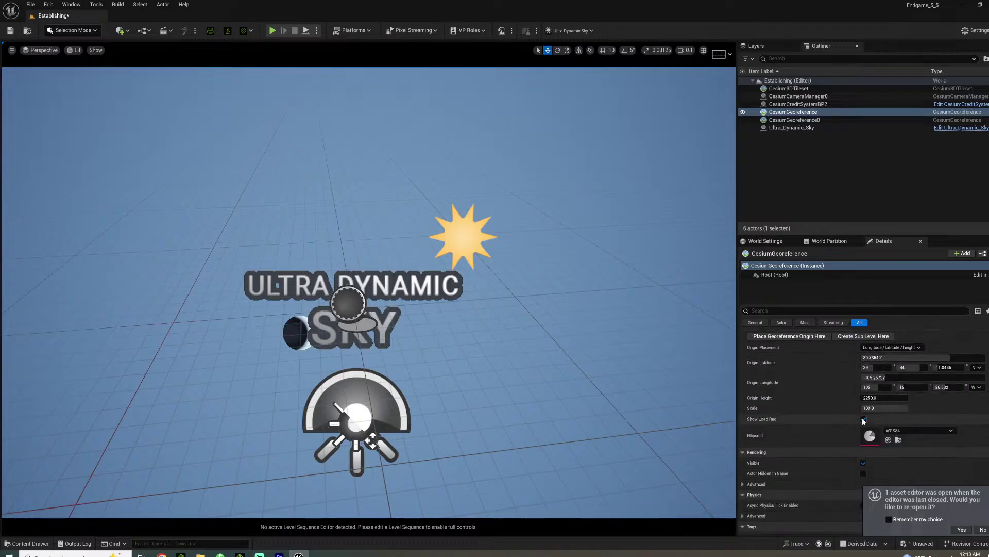
scroll(855, 419, up, 5)
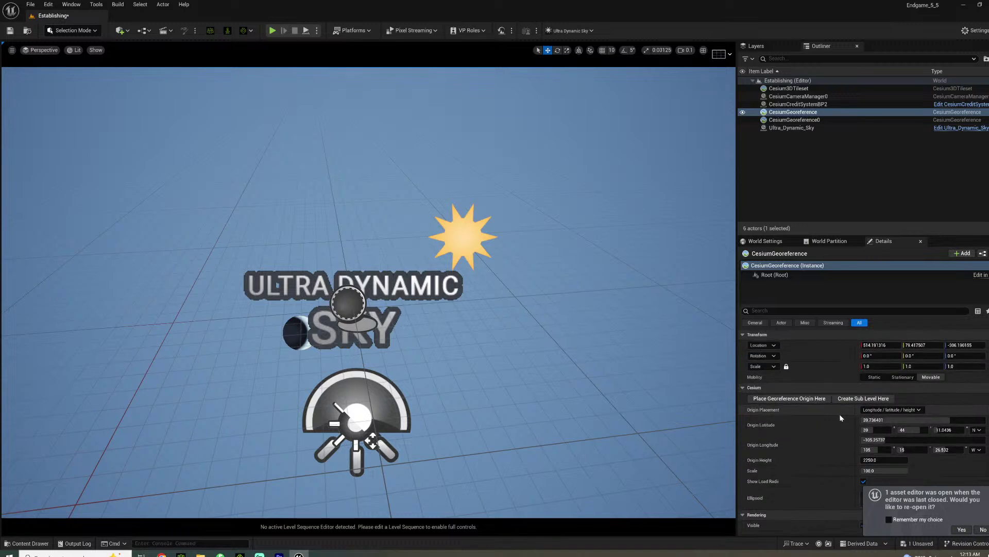
click(809, 400)
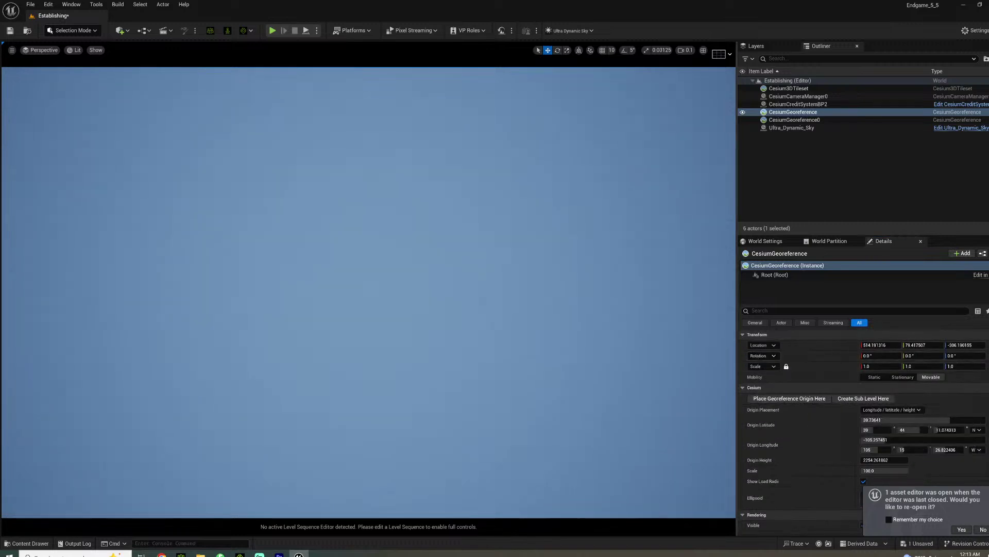
right_drag(369, 292, 382, 216)
key(ctrl+alt+s)
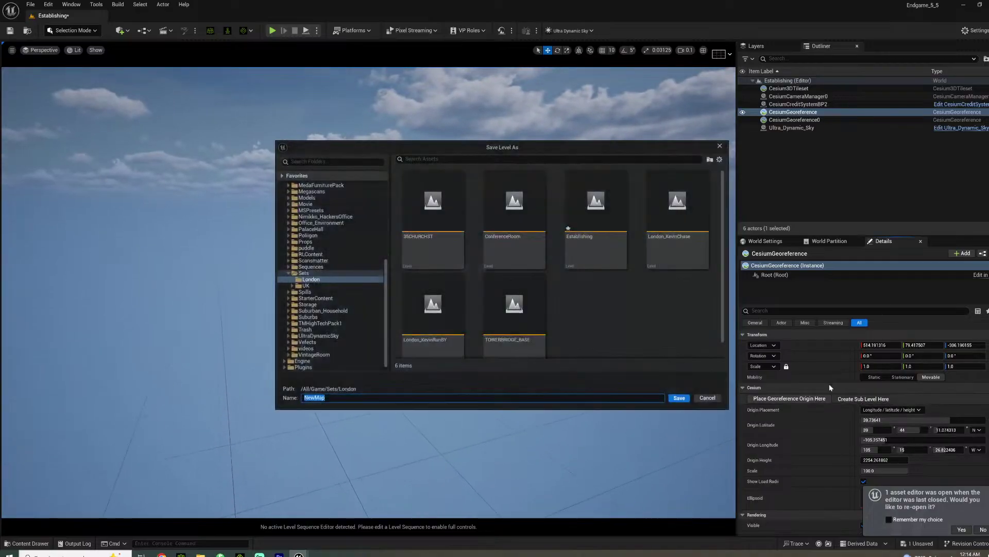
click(720, 146)
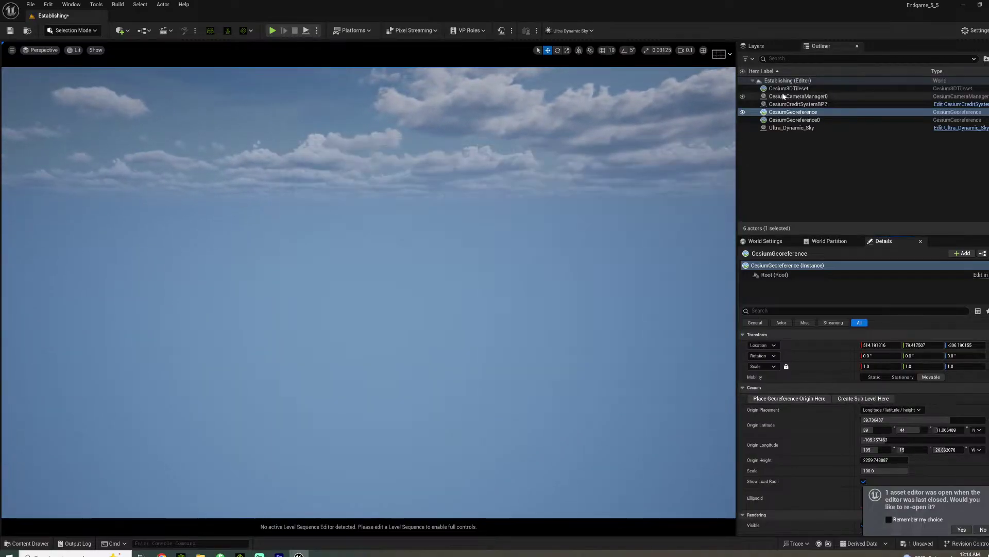
Try to remove the extra georeference by deleting CesiumGeoreference0 and CesiumGeoreference2 despite the Cesium3DTileset's references
click(795, 120)
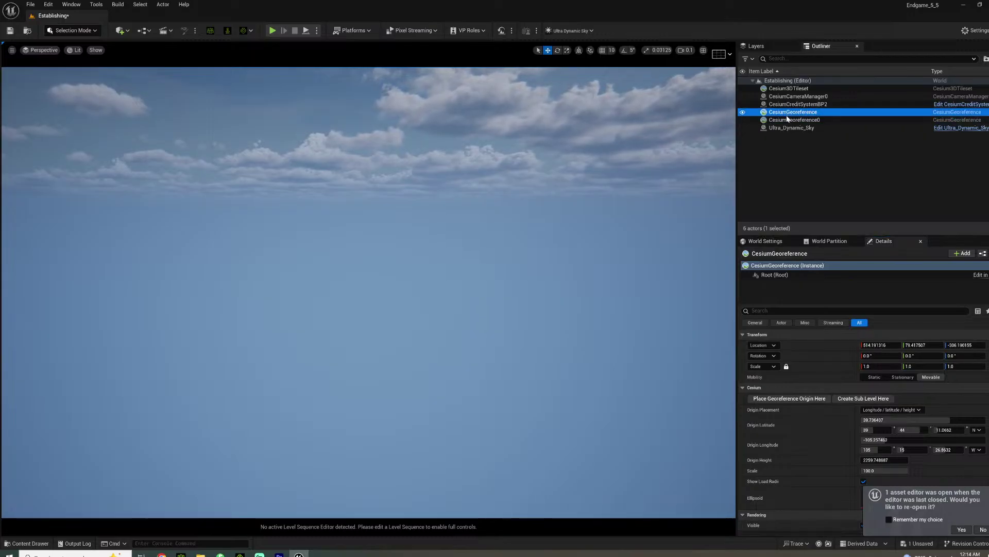
key(Delete)
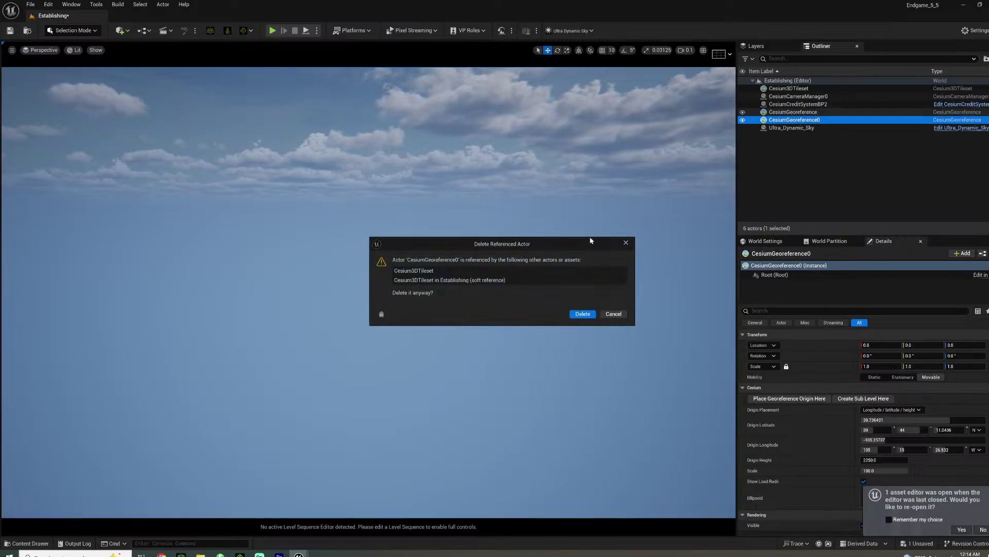
click(583, 314)
click(780, 121)
key(Delete)
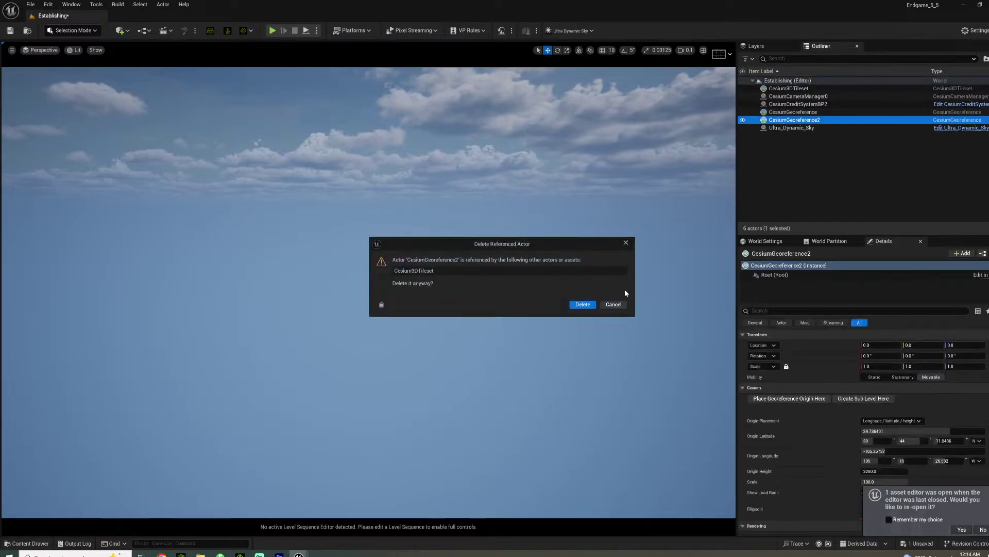
click(587, 304)
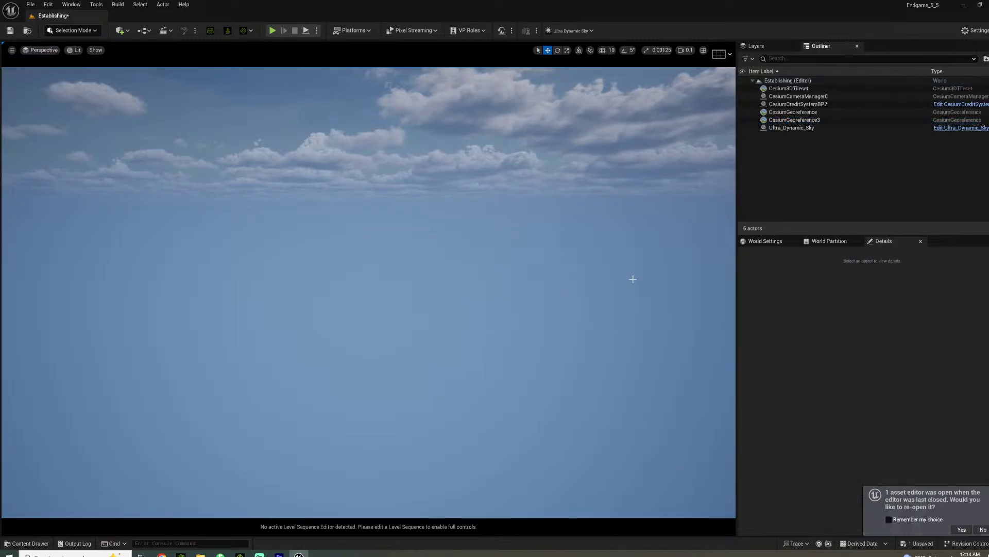
Delete the Cesium3DTileset and the remaining CesiumGeoreference and CesiumGeoreference3 actors from the level
click(795, 104)
key(Delete)
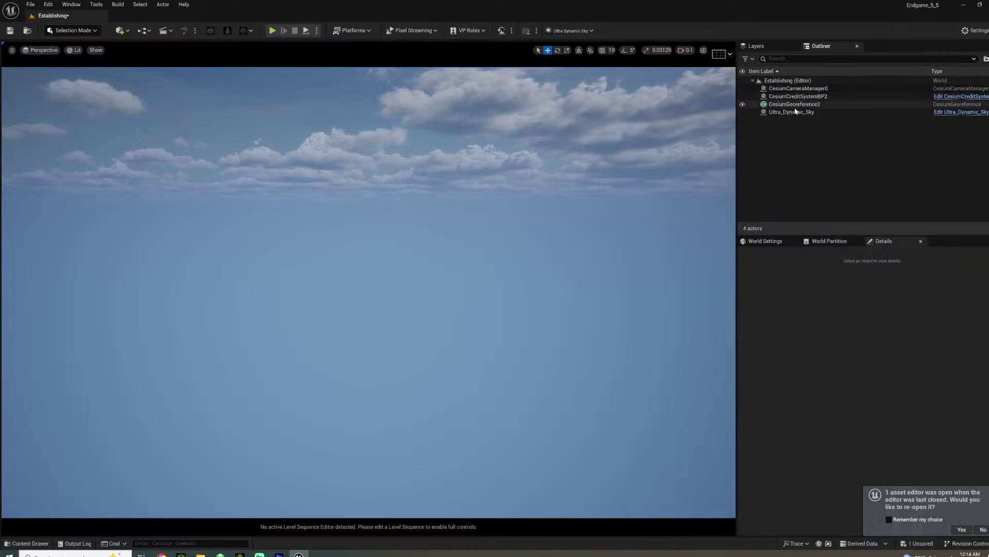
click(792, 104)
key(Delete)
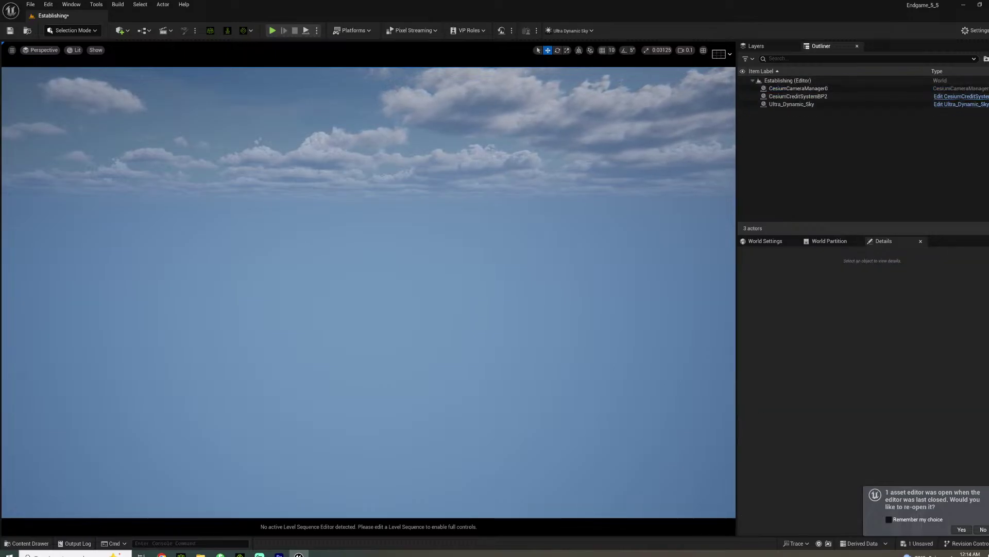
Search the level's World Settings for "enab" and turn off Enable World Bounds Checks
click(161, 554)
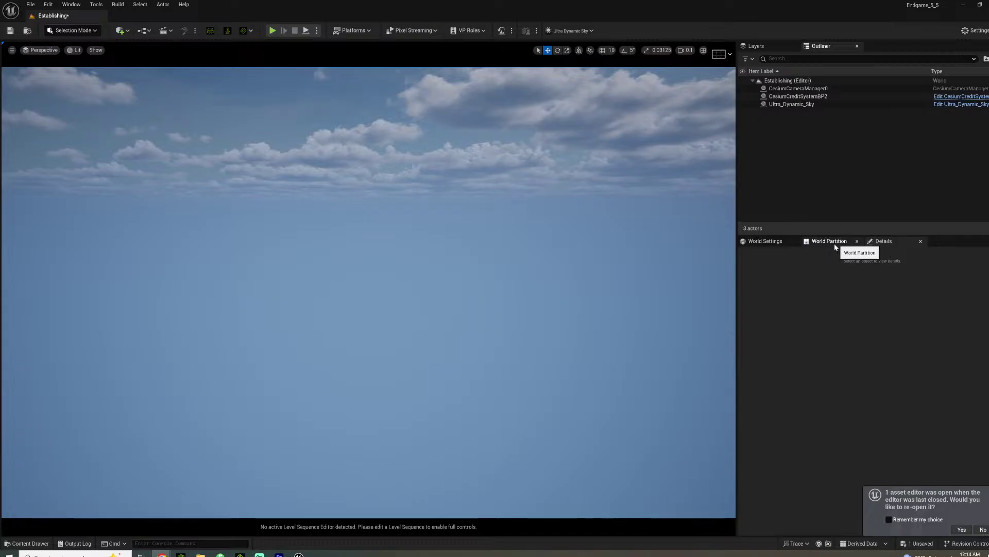
click(769, 241)
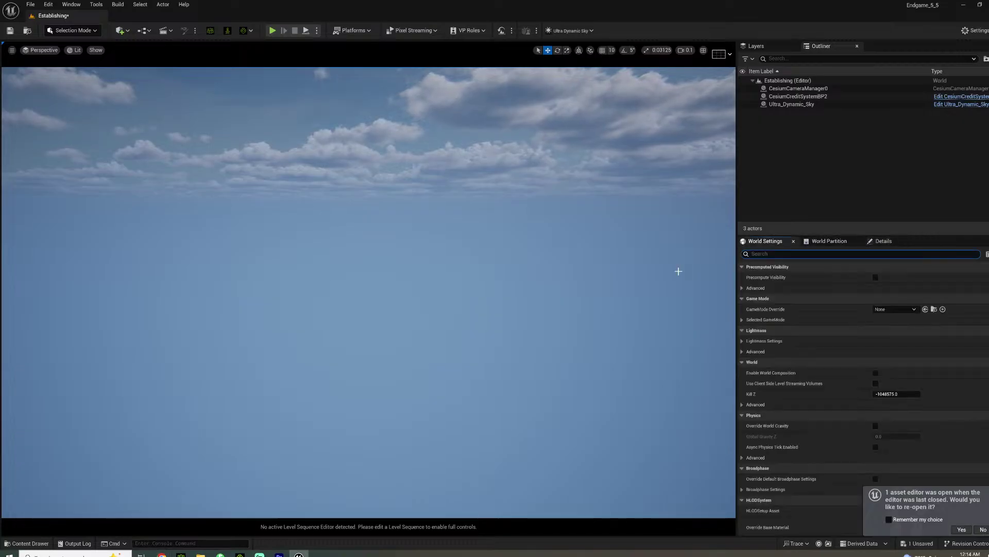
text(enabvl)
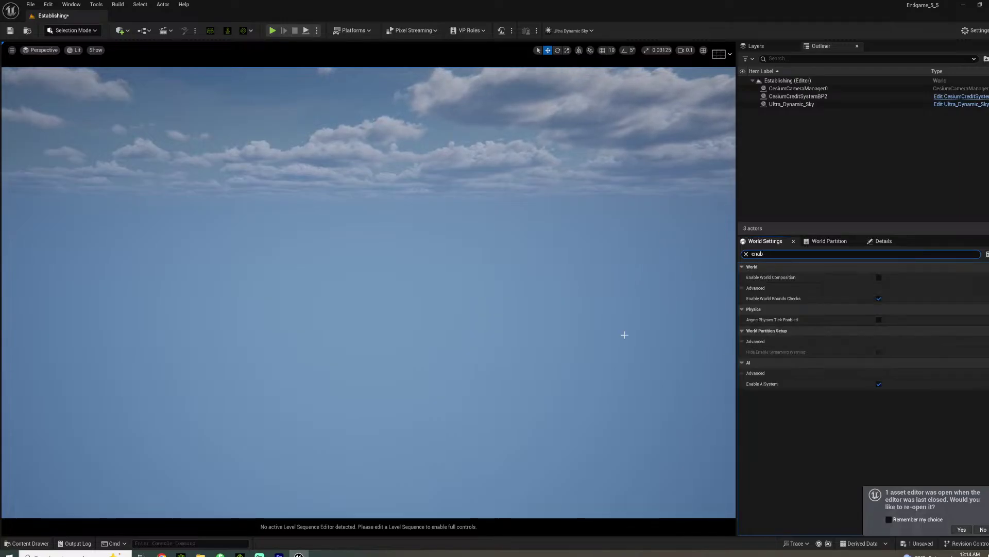
click(879, 299)
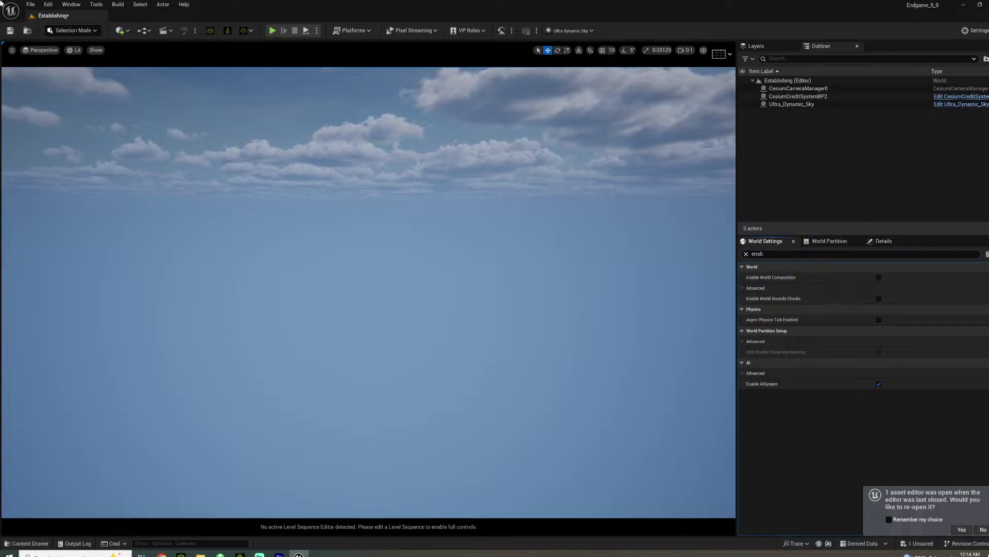
Bring up the Cesium tools in the editor and connect the project to the Cesium ion account
click(71, 4)
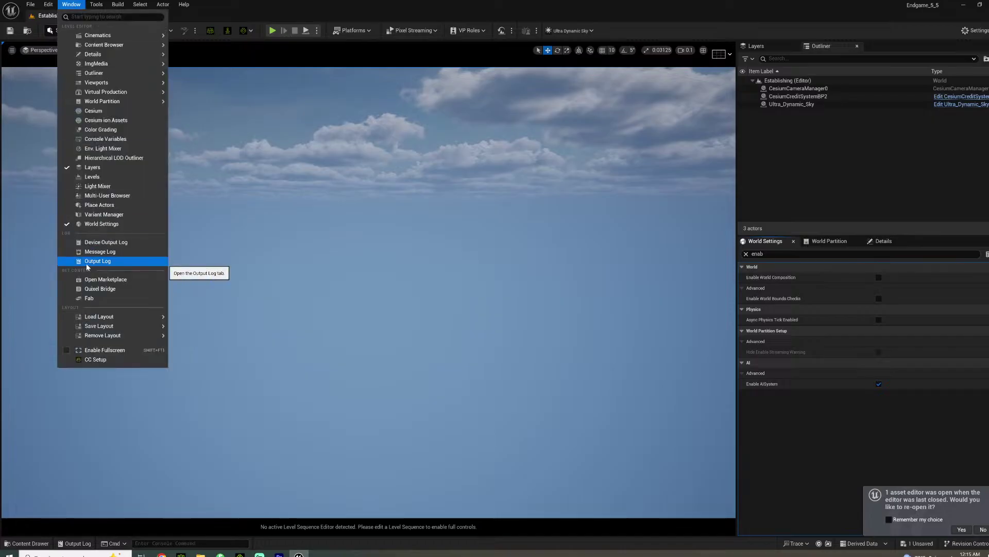
click(103, 112)
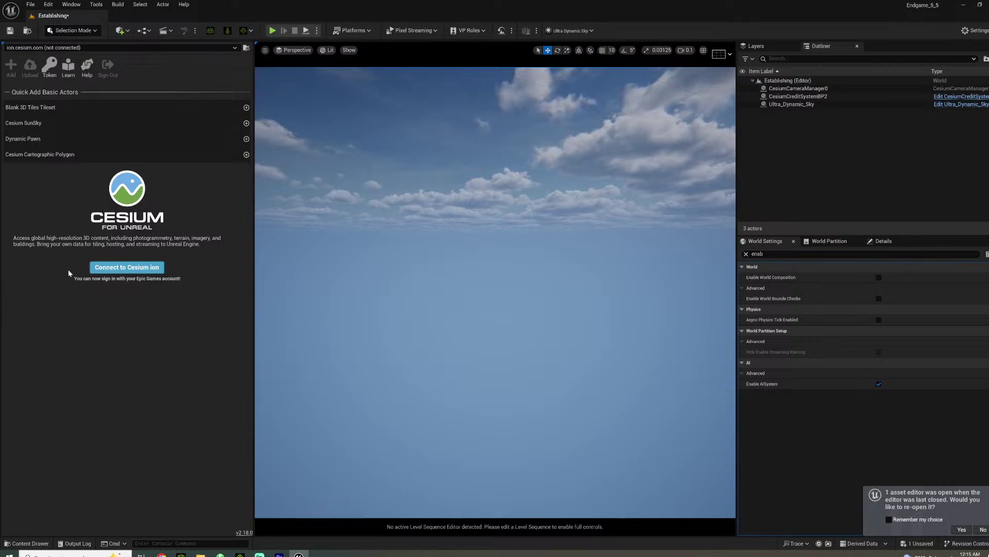
click(127, 267)
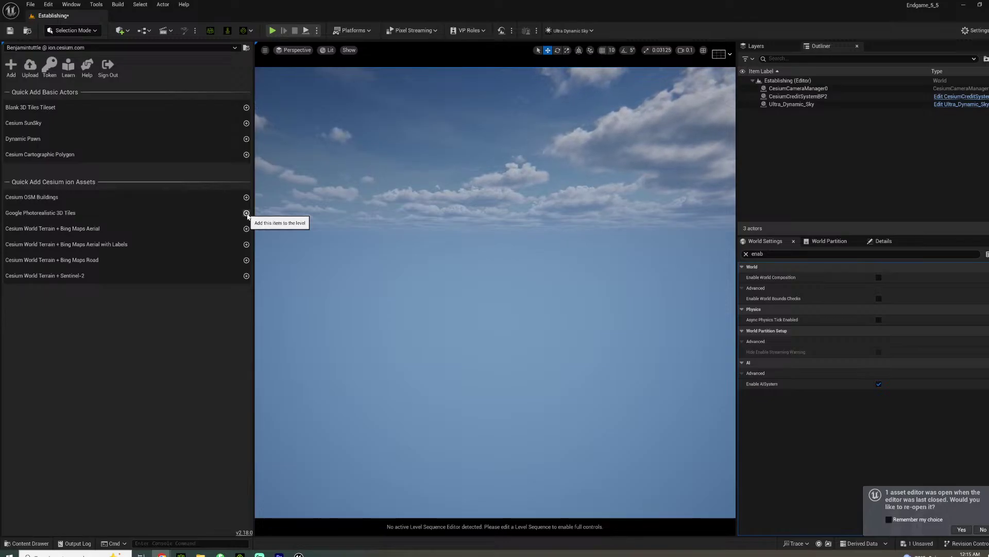
Add Google Photorealistic 3D Tiles to the level, creating a new project default token, and bring up the tileset's details
click(246, 213)
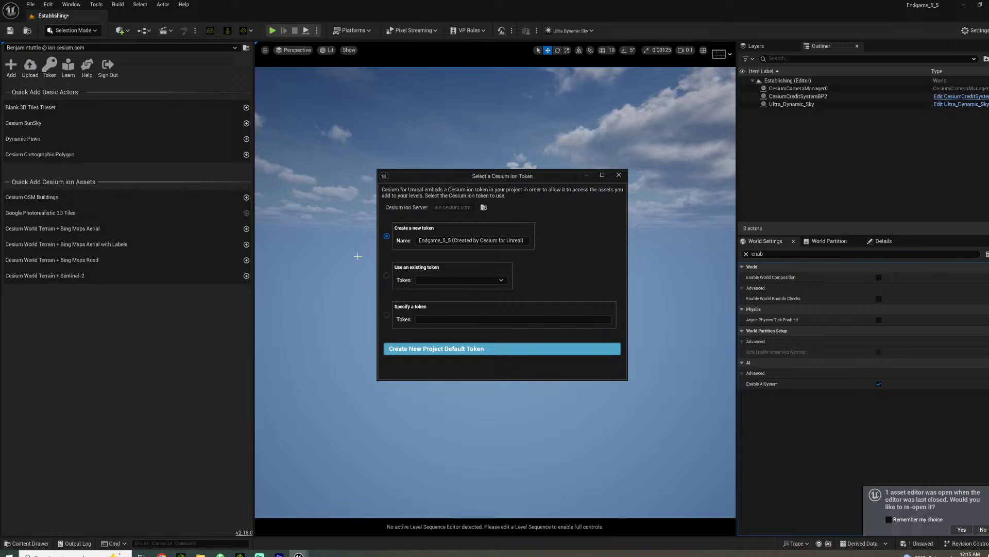
click(491, 347)
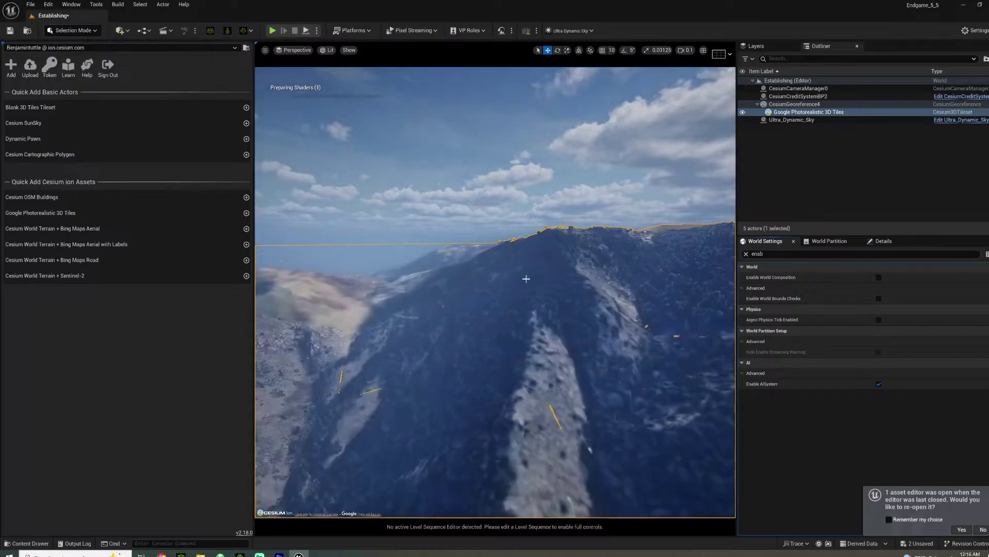
click(830, 241)
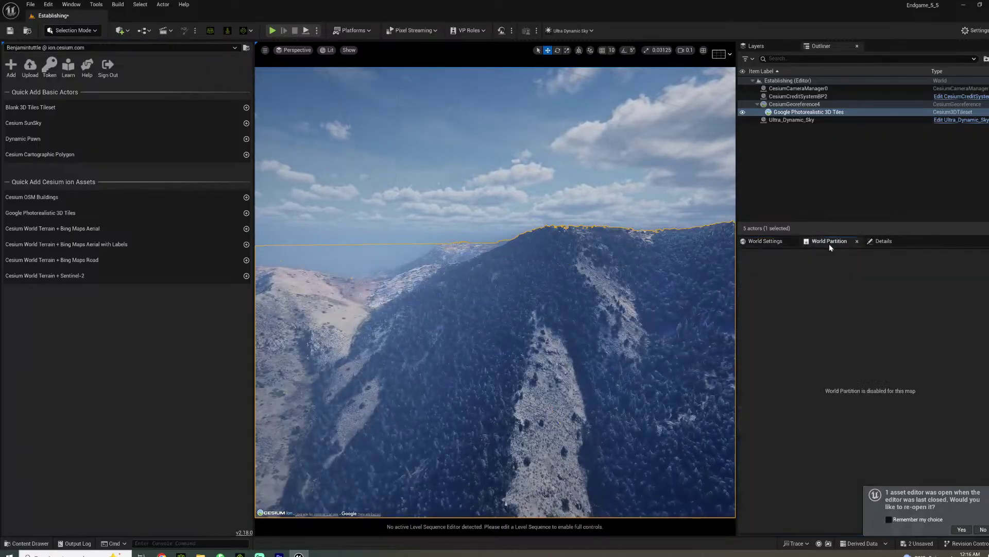
click(882, 241)
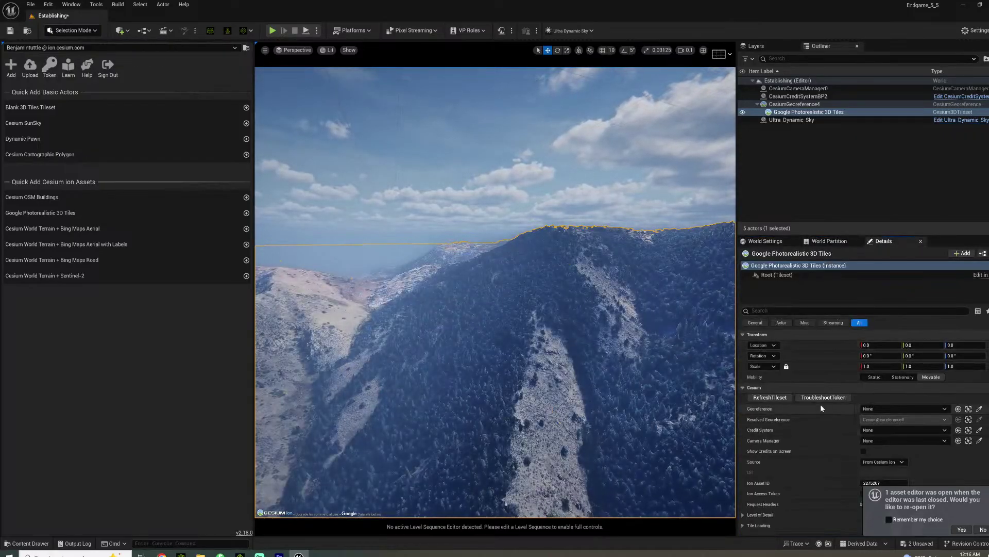
Bring up CesiumGeoreference4's origin settings and look over the streamed mountain terrain from the air
click(801, 103)
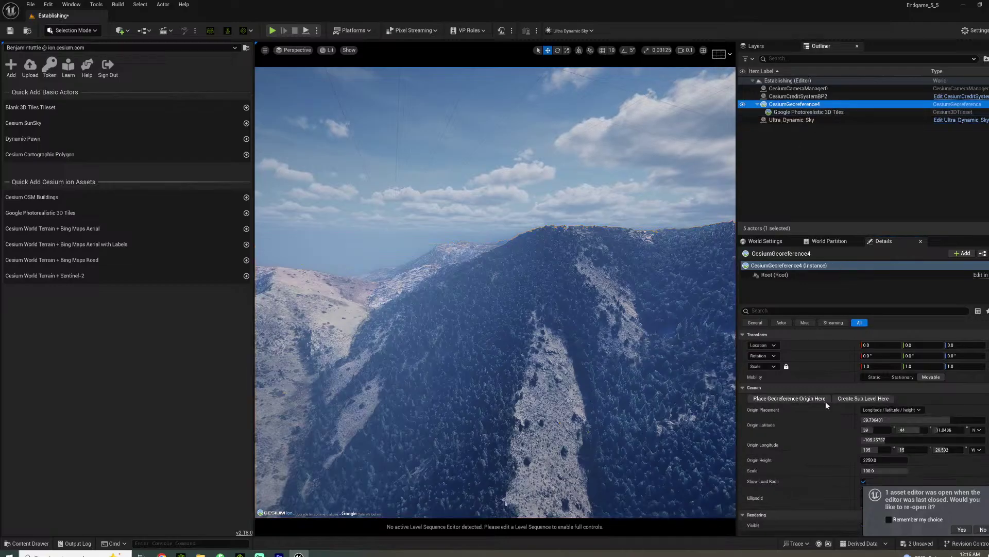
key(w)
right_drag(451, 281, 465, 306)
key(s)
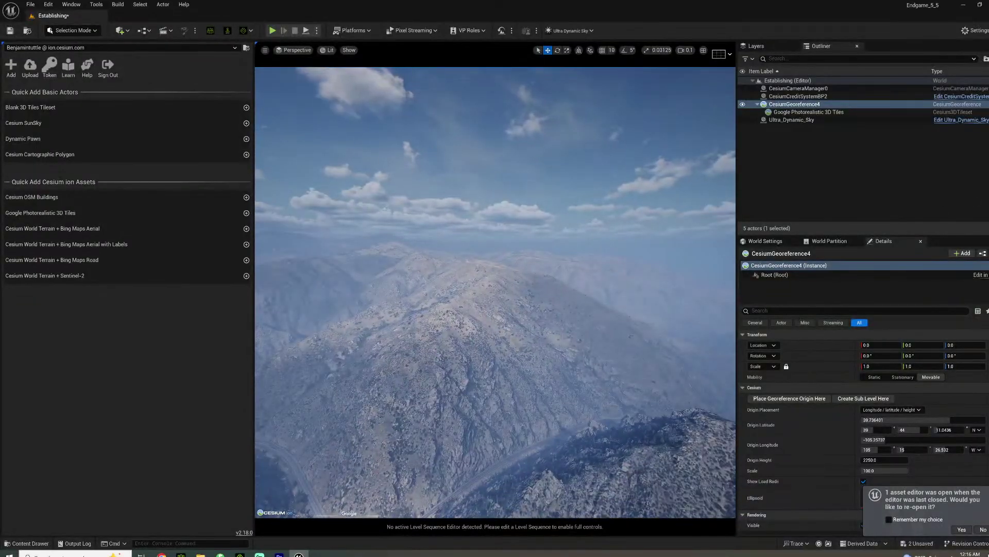
key(alt+Tab)
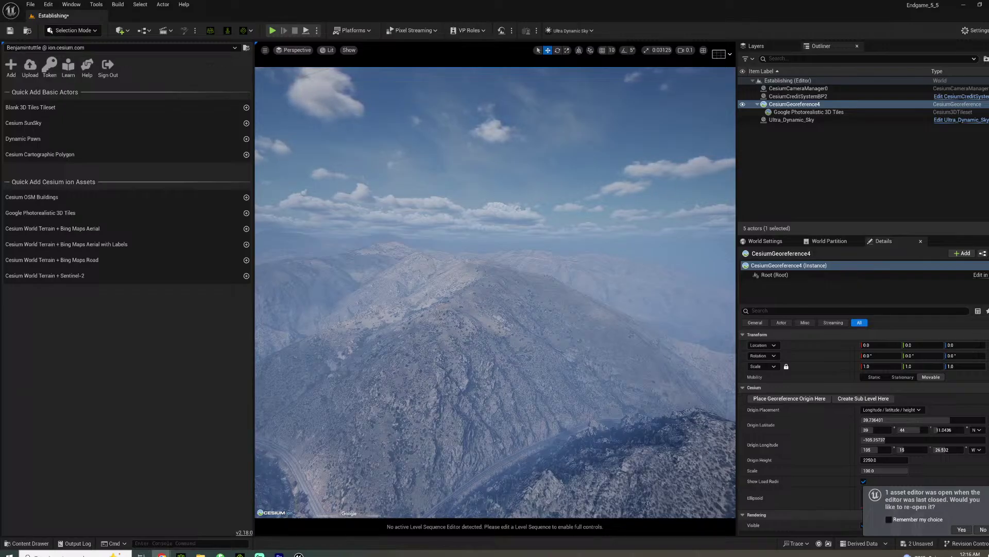
Set CesiumGeoreference4's origin latitude to 51° 30′ 11.9988″ N (51.503333)
click(868, 429)
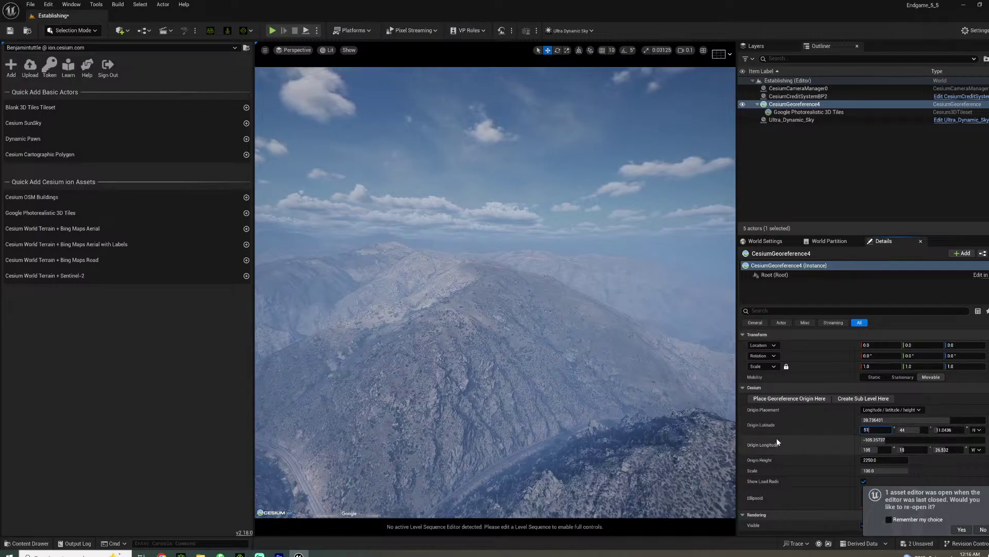
key(Tab)
text(0)
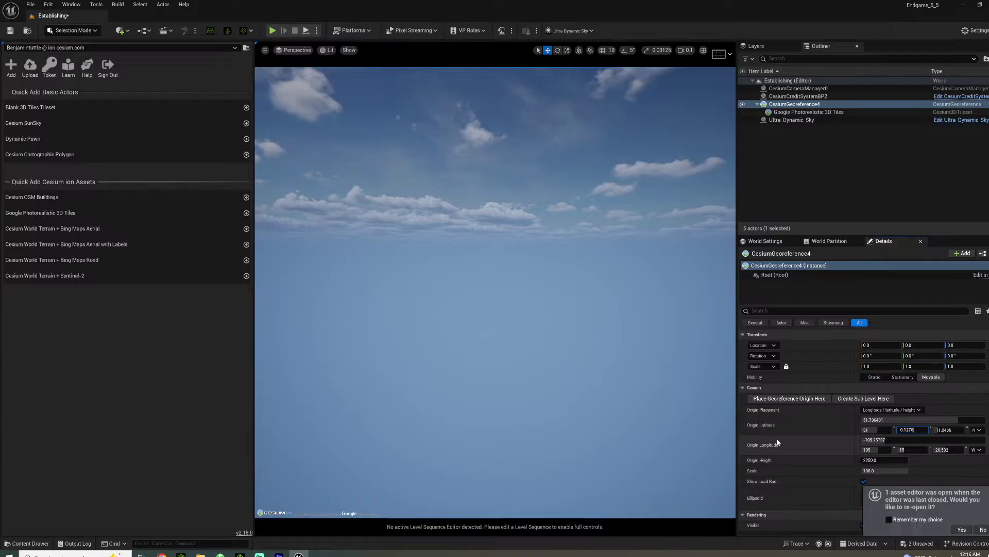
key(BackSpace)
key(BackSpace)
key(BackSpace)
key(BackSpace)
key(BackSpace)
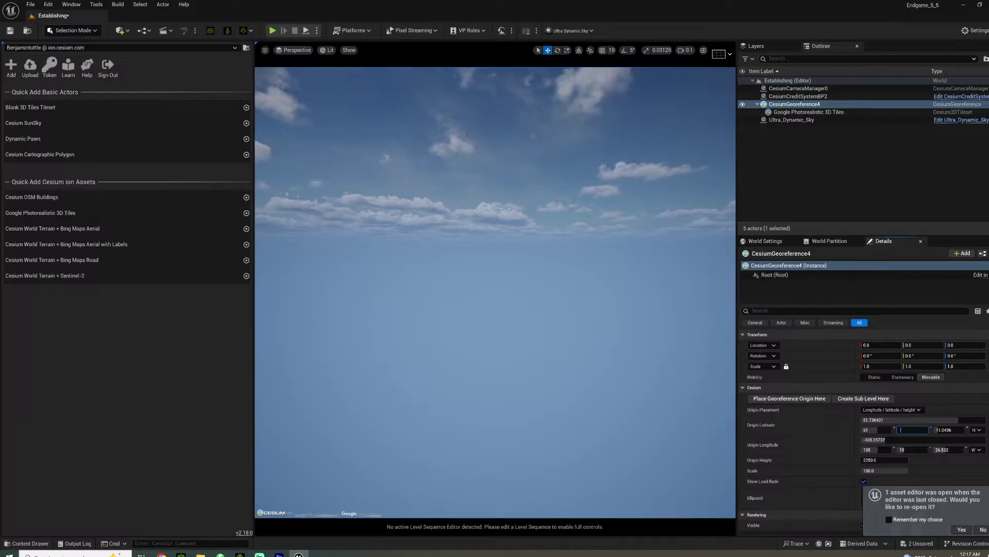
key(Tab)
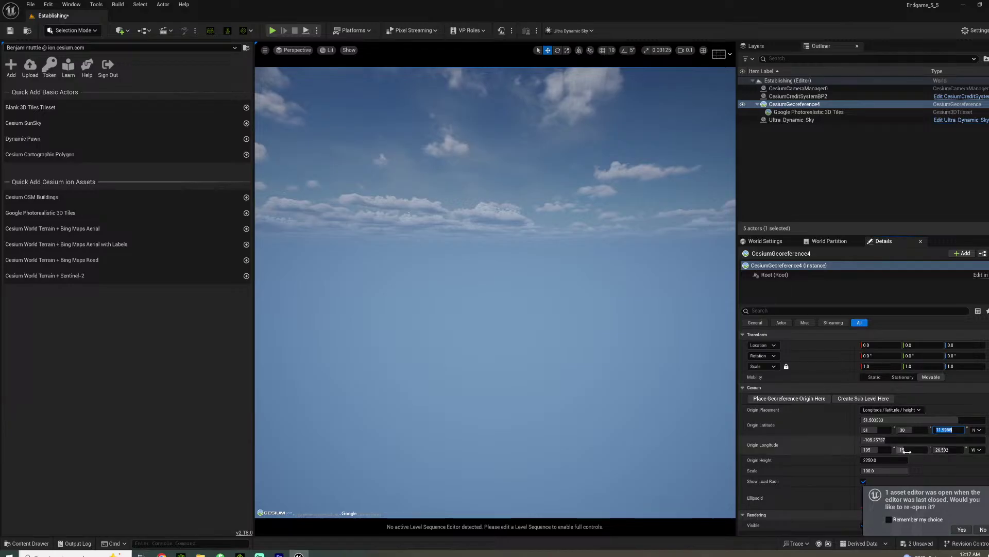
Set CesiumGeoreference4's origin longitude to 0° 0′ 7″ W
click(870, 449)
text(0)
key(Tab)
text(0)
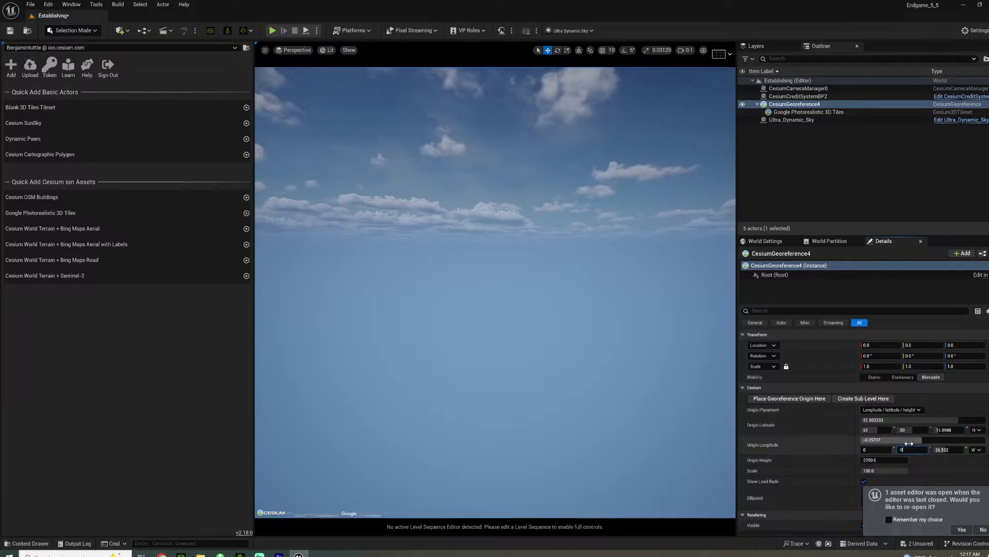
key(Tab)
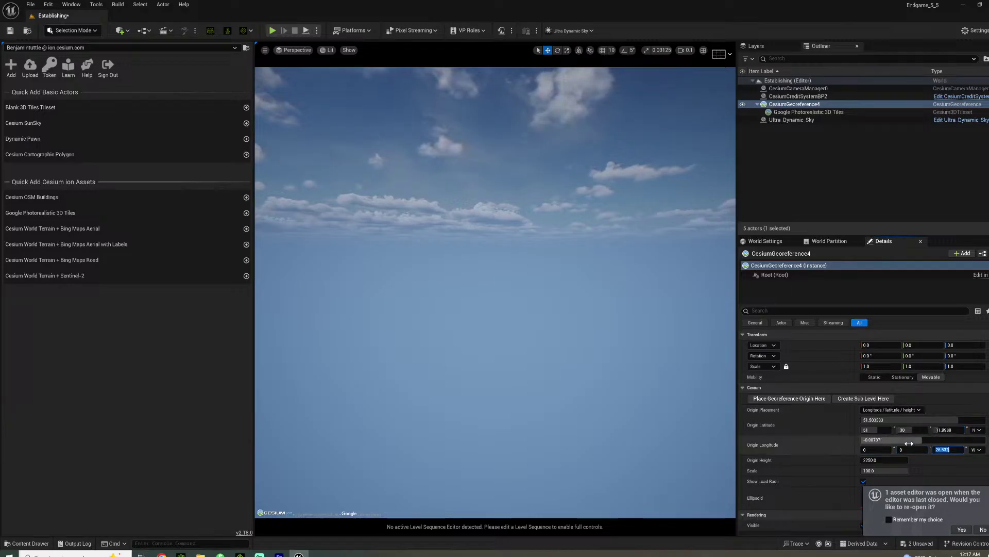
key(Return)
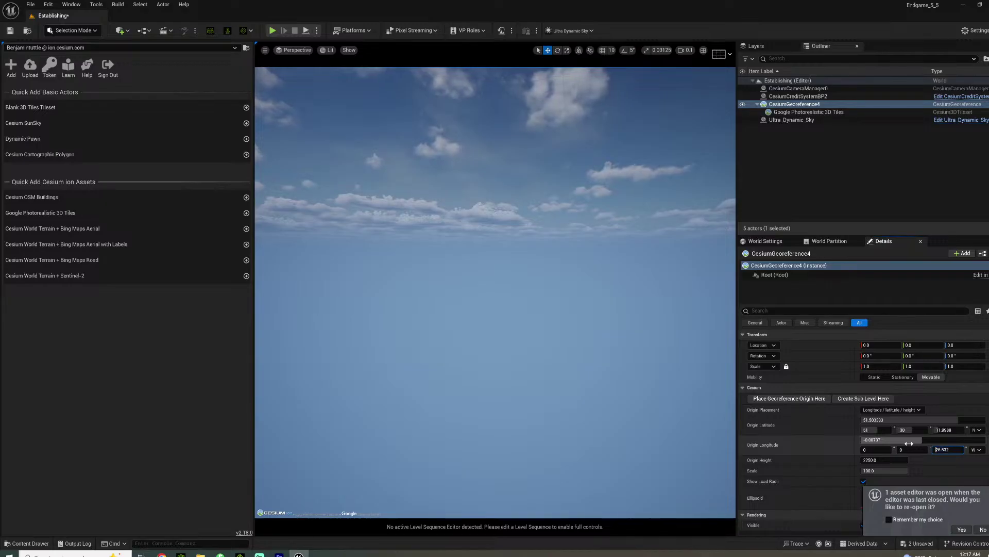
click(943, 450)
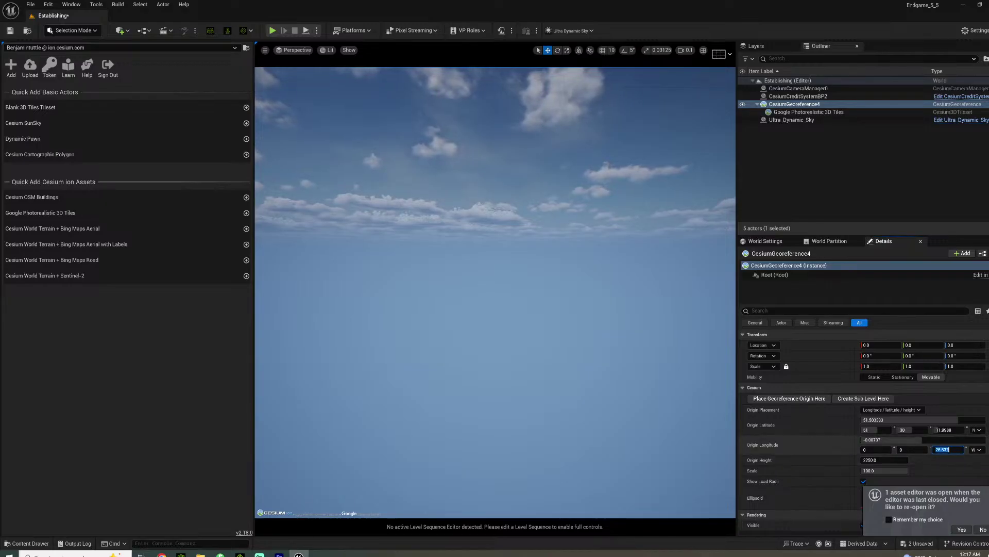
text(7)
key(Return)
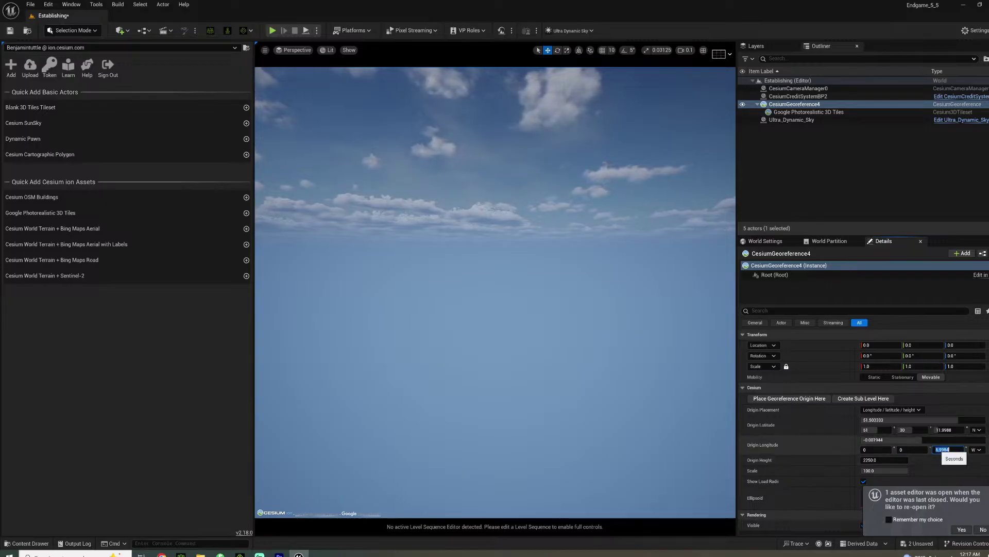
Set CesiumGeoreference4's origin height to 0
click(888, 460)
text(0)
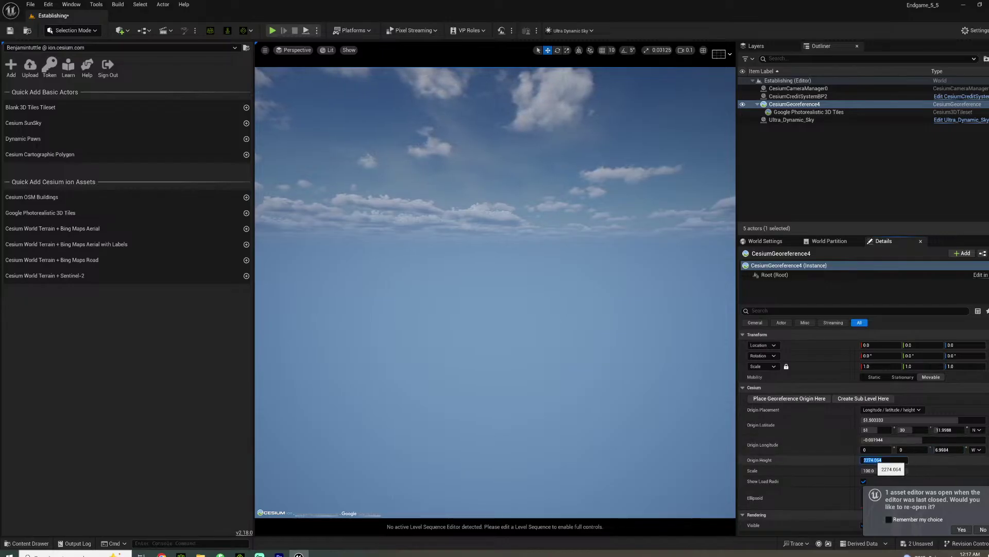
key(Return)
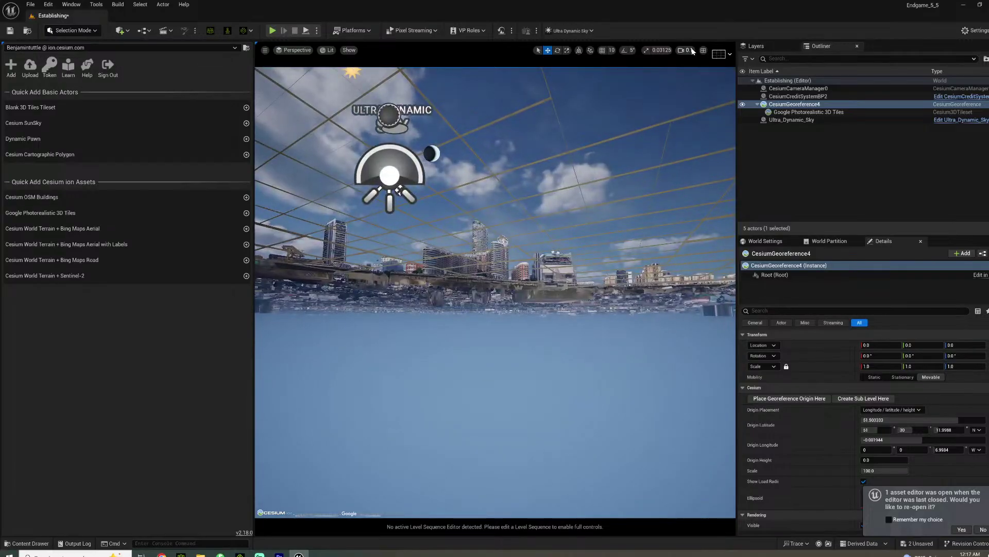
Raise the viewport camera speed, fly up above the river and select the Google Photorealistic 3D Tiles tileset
click(686, 50)
click(646, 68)
right_drag(646, 134, 685, 180)
right_drag(686, 308, 479, 270)
right_drag(498, 313, 564, 308)
click(564, 308)
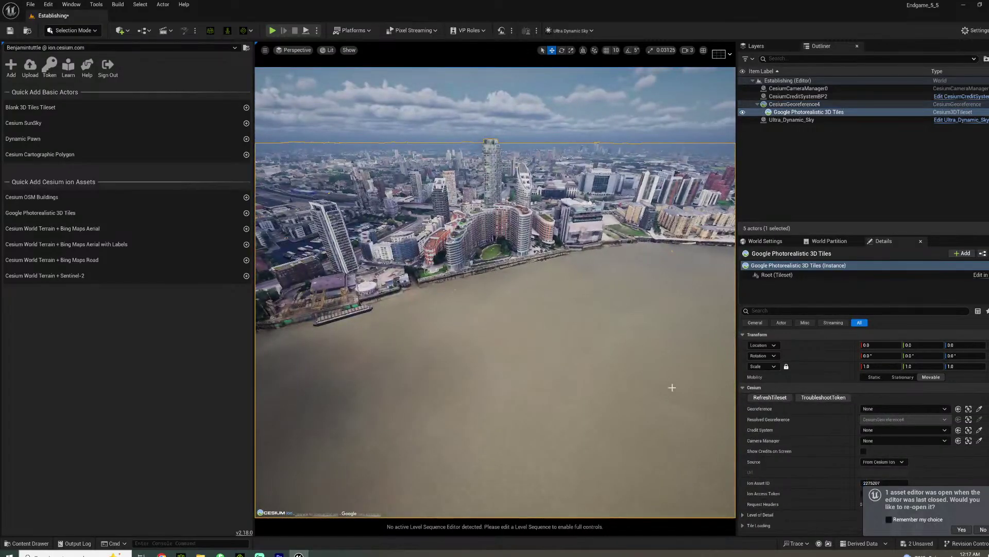
Set the Google Photorealistic 3D Tiles tileset's Maximum Screen Space Error to 32 in its level-of-detail settings
scroll(824, 407, down, 4)
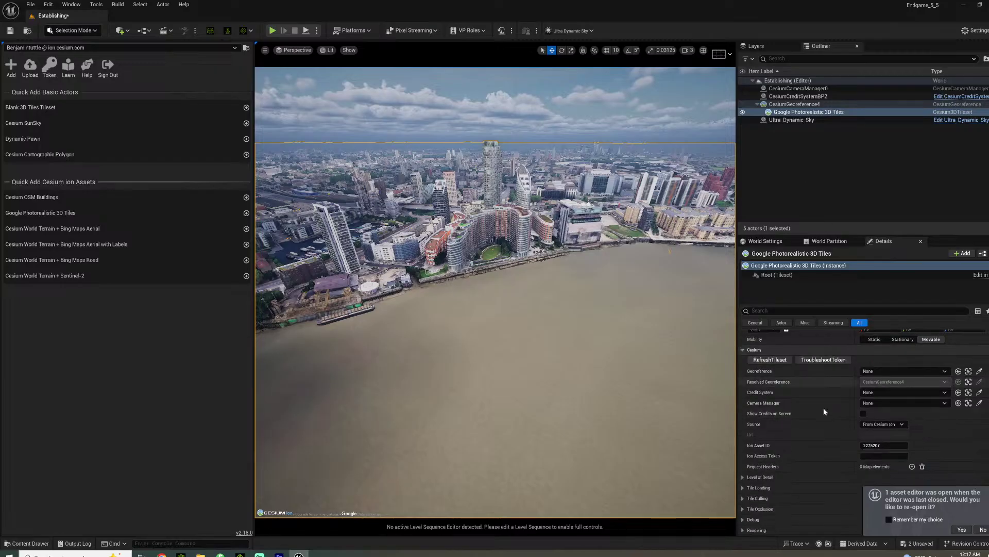
scroll(806, 414, down, 2)
click(743, 388)
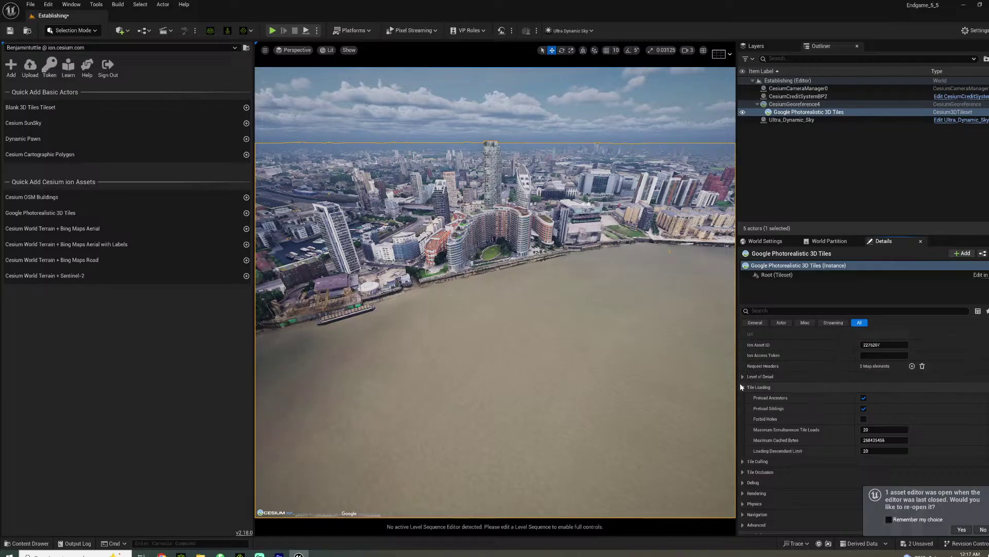
click(742, 377)
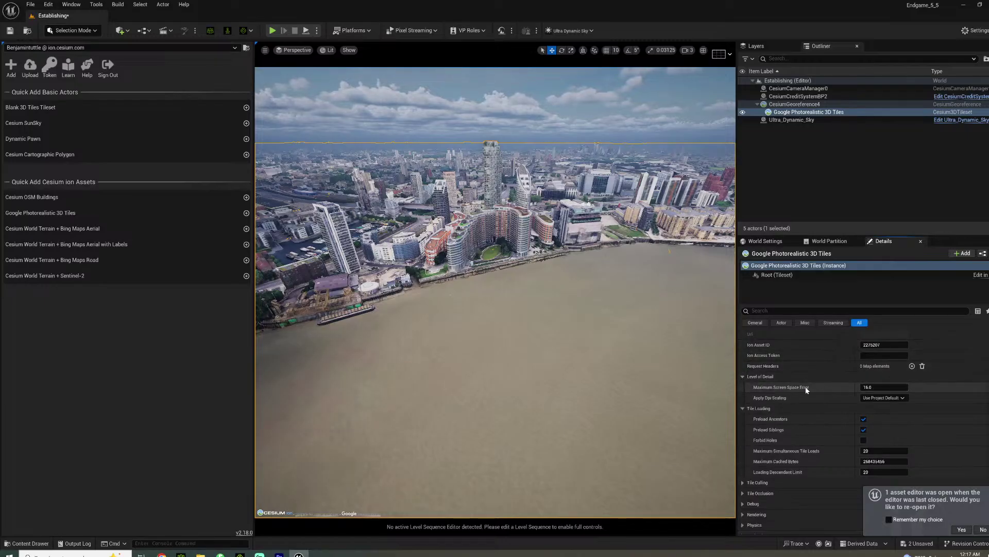
click(875, 398)
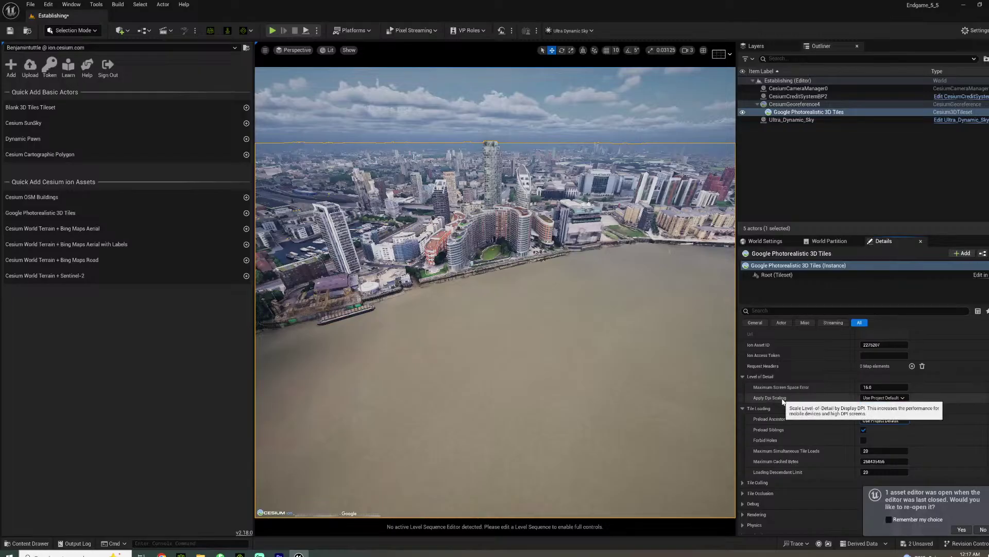
click(880, 386)
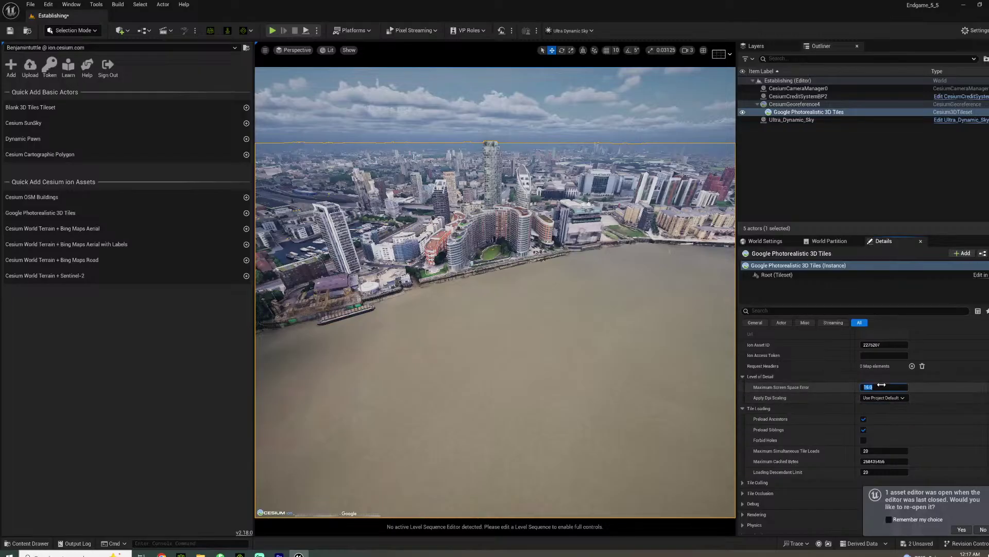
text(32)
key(Return)
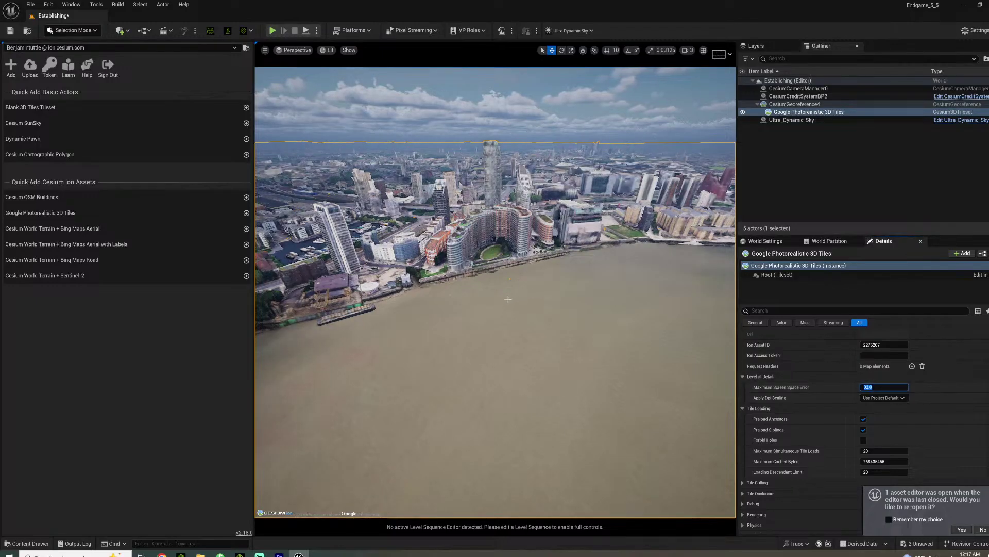
Fly around the white dome and along the riverbank to examine the tile detail, and read the Maximum Screen Space Error description
right_drag(508, 299, 727, 346)
key(w)
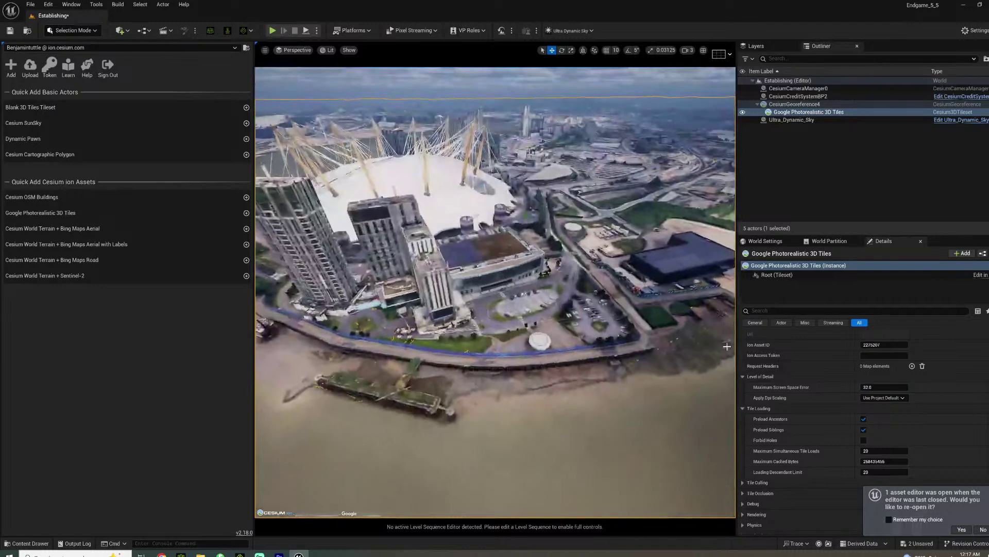
mouse_move(787, 388)
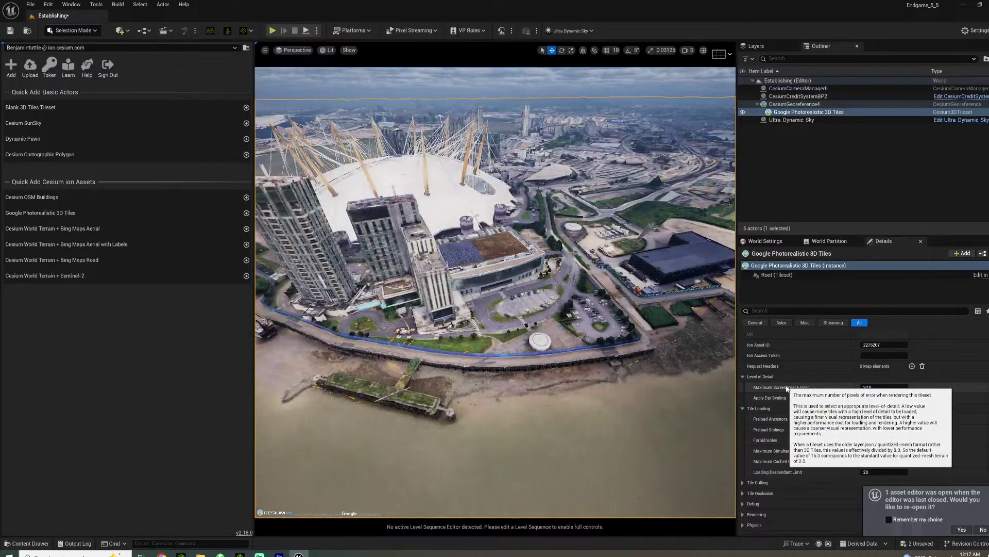
right_drag(665, 384, 644, 345)
key(w)
right_drag(425, 284, 480, 279)
key(w)
key(a)
key(w)
key(w)
key(s)
key(w)
key(d)
key(s)
key(d)
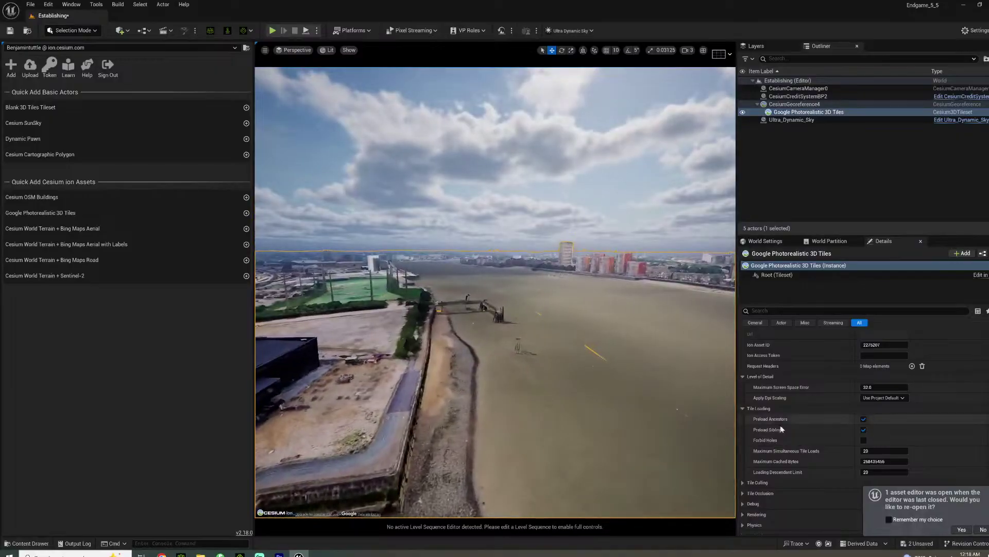
Try Enable Water Mask in the tileset's rendering settings and turn it back off
scroll(787, 462, down, 2)
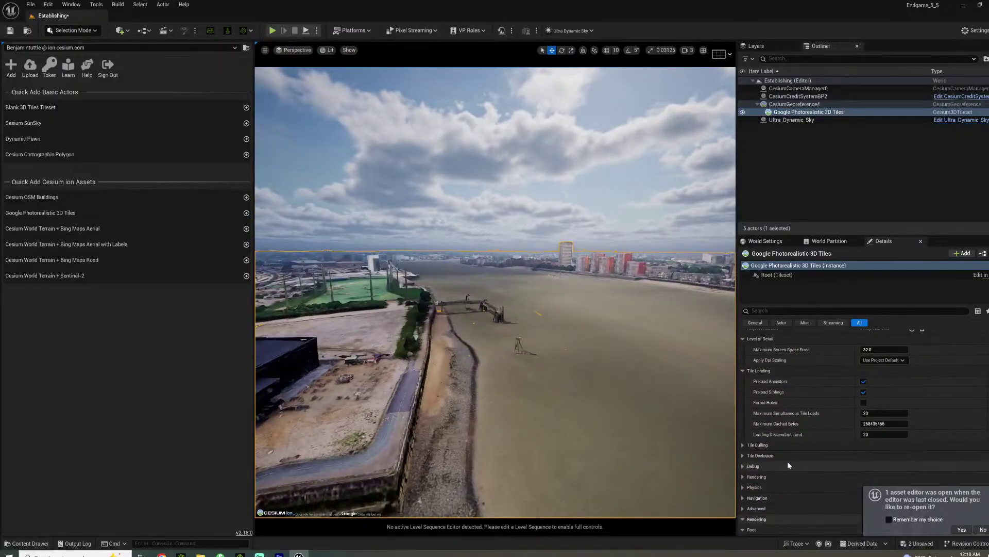
click(743, 476)
scroll(802, 467, down, 3)
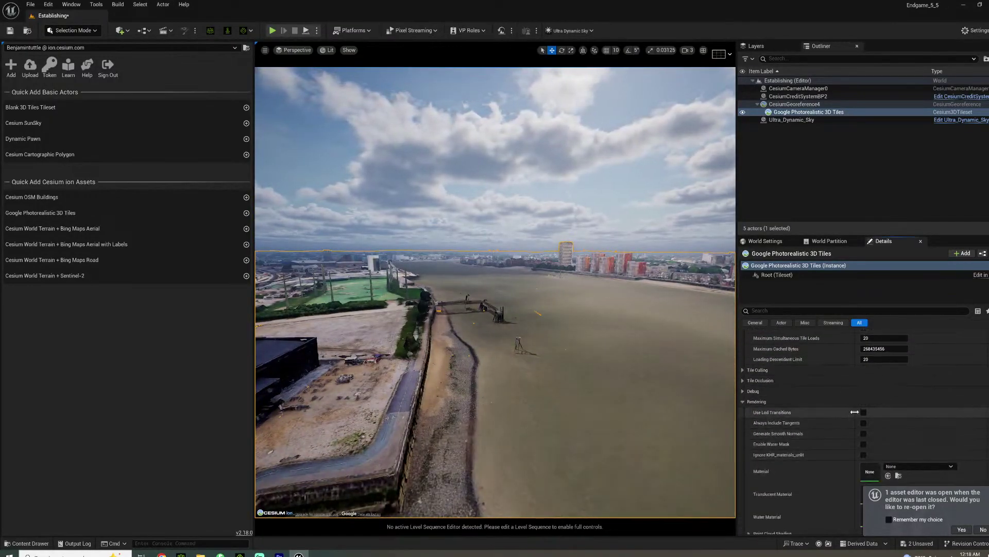
click(864, 444)
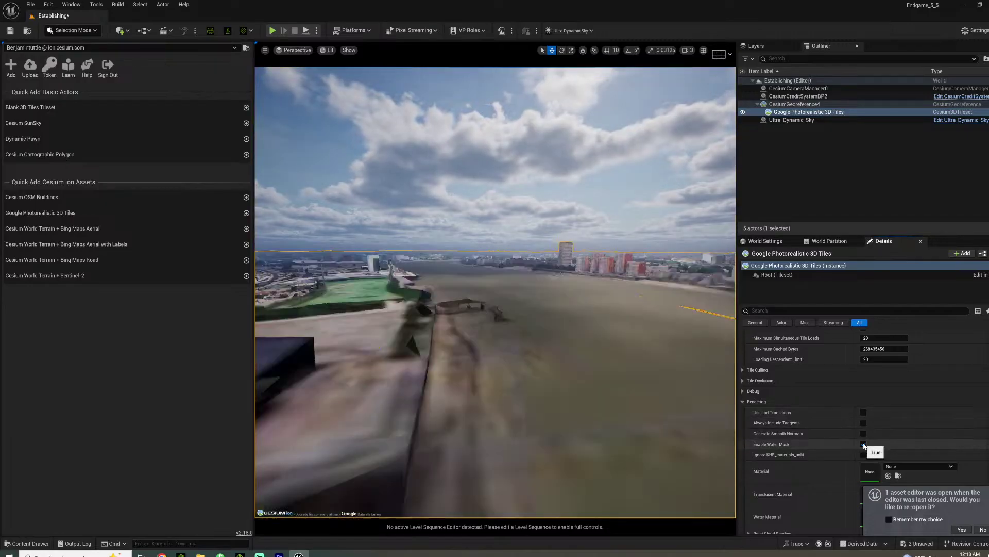
click(864, 444)
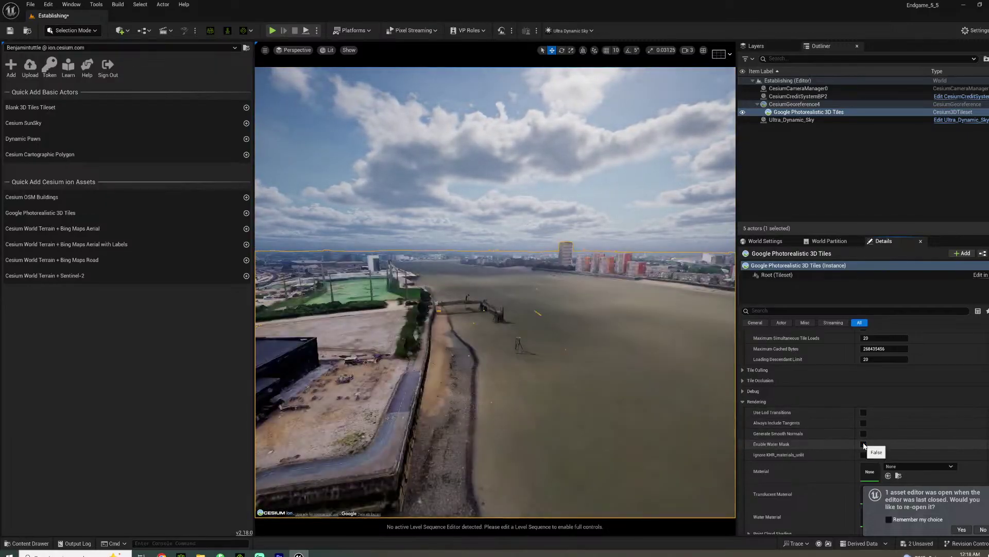
Raise the viewport camera speed to 8 and fly to an aerial view over the riverside skyscraper cluster
right_drag(592, 315, 558, 430)
key(w)
right_drag(590, 345, 530, 278)
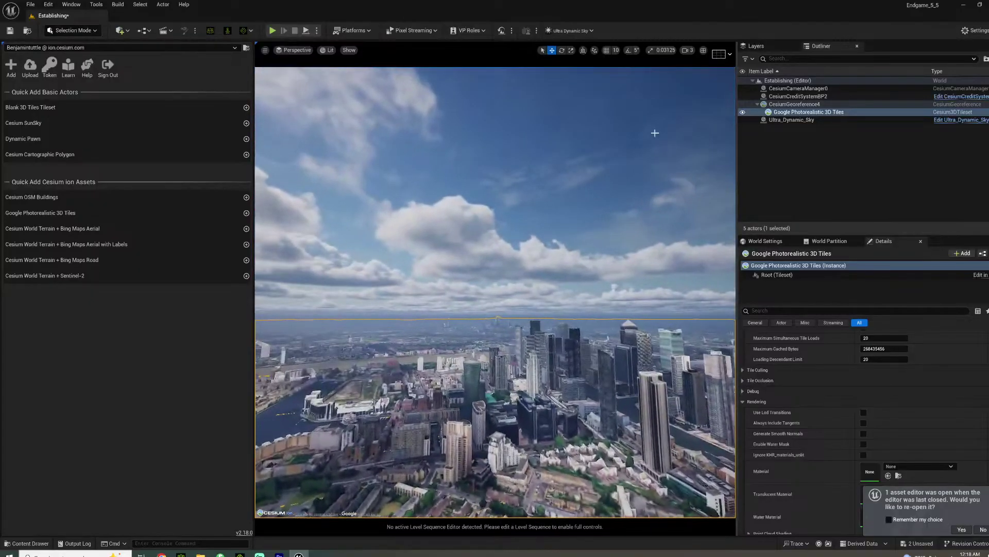
click(689, 52)
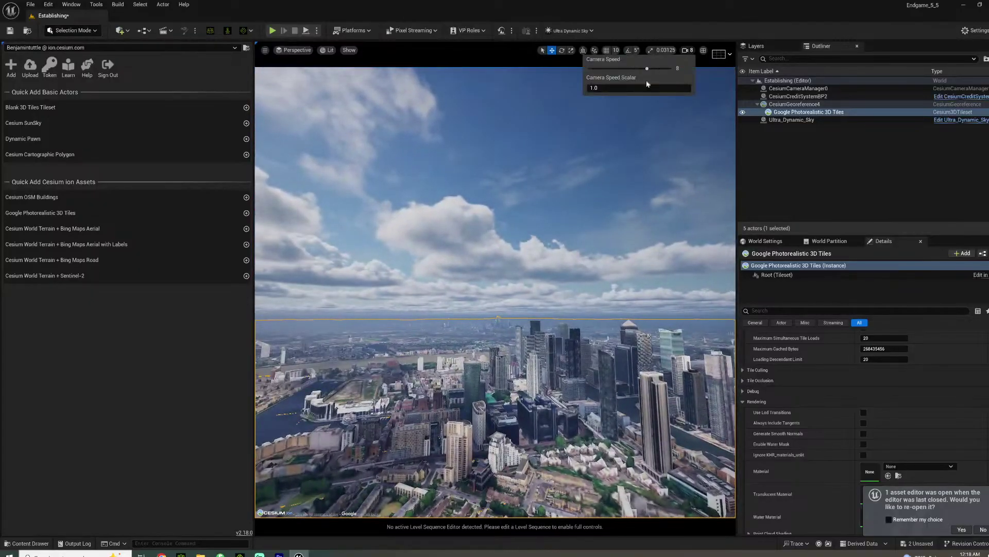
right_drag(619, 149, 634, 186)
key(w)
right_drag(456, 276, 446, 281)
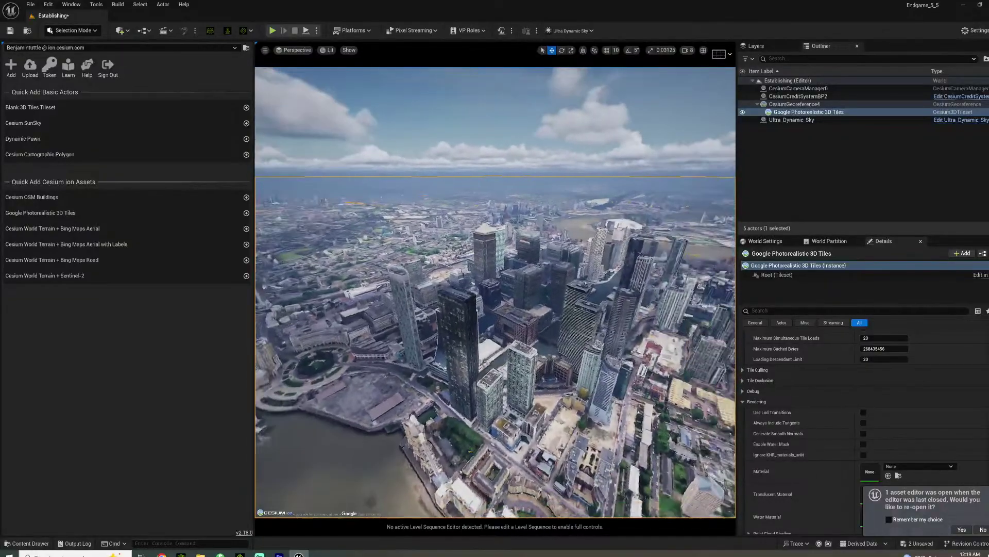
Enable Simulate Real Sun on Ultra_Dynamic_Sky, filtering its details by "real sun"
click(791, 119)
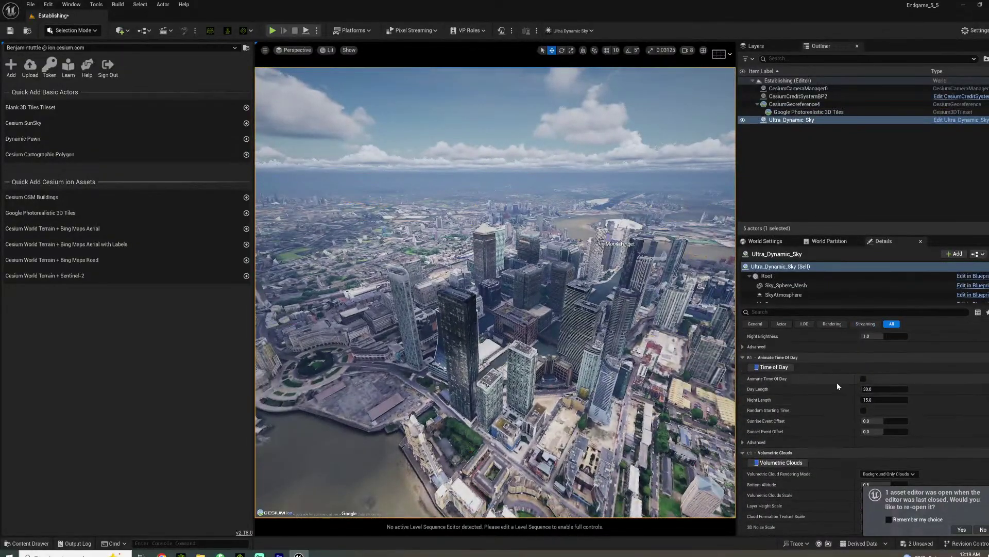
scroll(842, 361, up, 3)
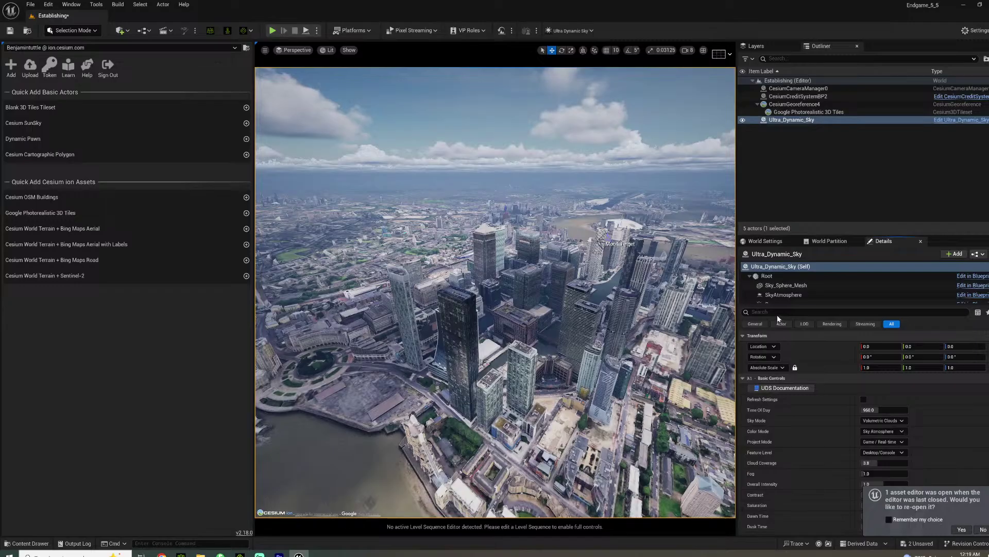
text(real su)
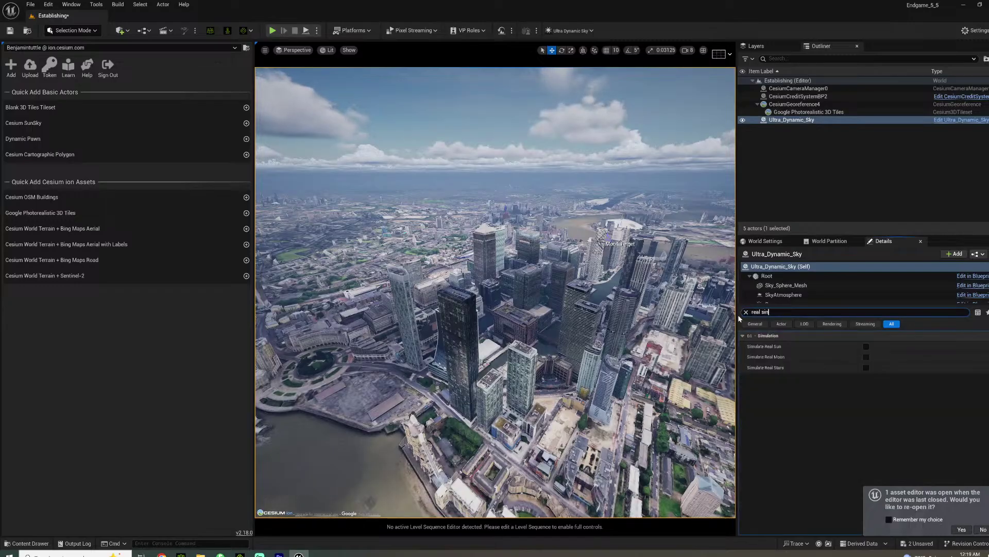
text(n)
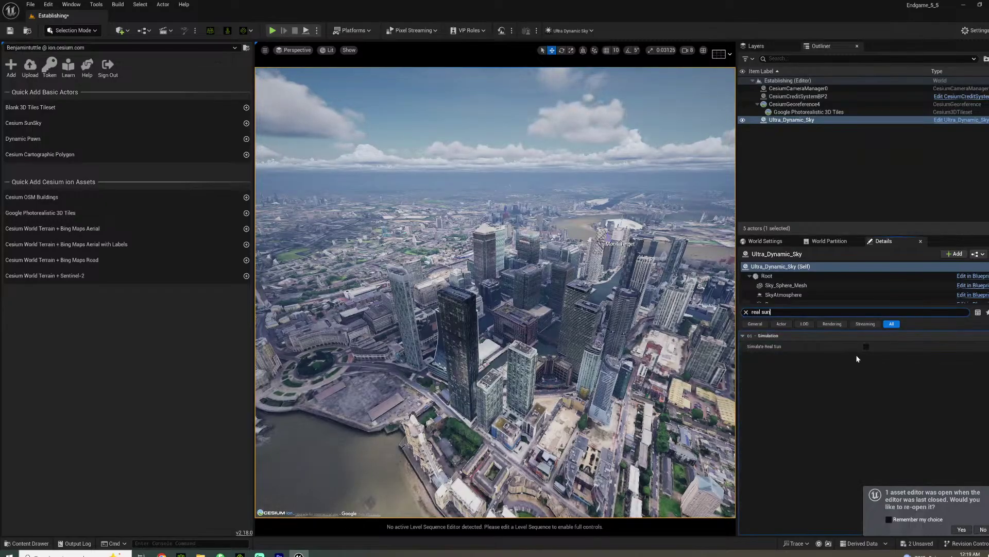
click(866, 347)
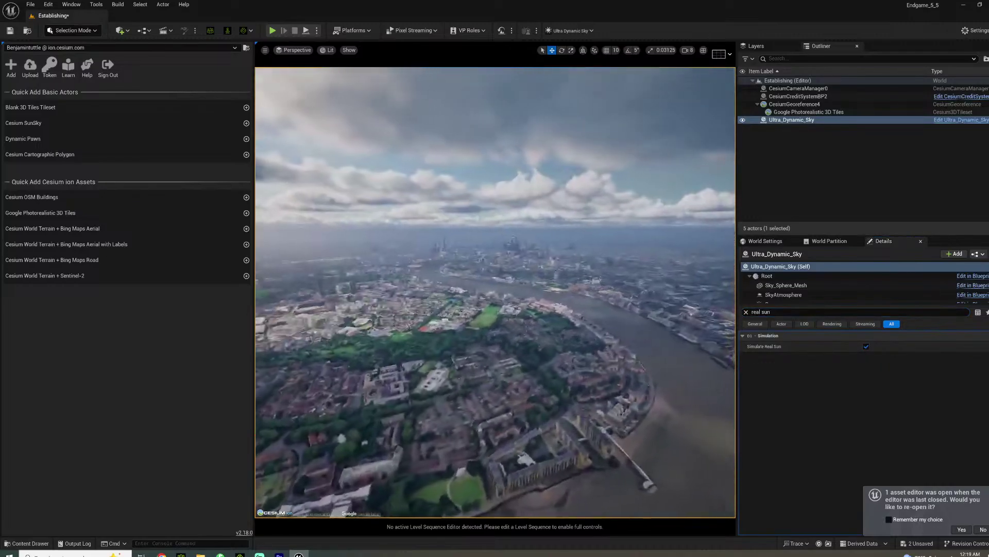
Frame the river from the air with the city skyline ahead, select the Google tileset and clear the "real sun" filter
right_drag(495, 292, 495, 213)
mouse_move(699, 250)
right_down()
mouse_move(699, 235)
mouse_move(699, 263)
right_up()
key(w)
click(569, 281)
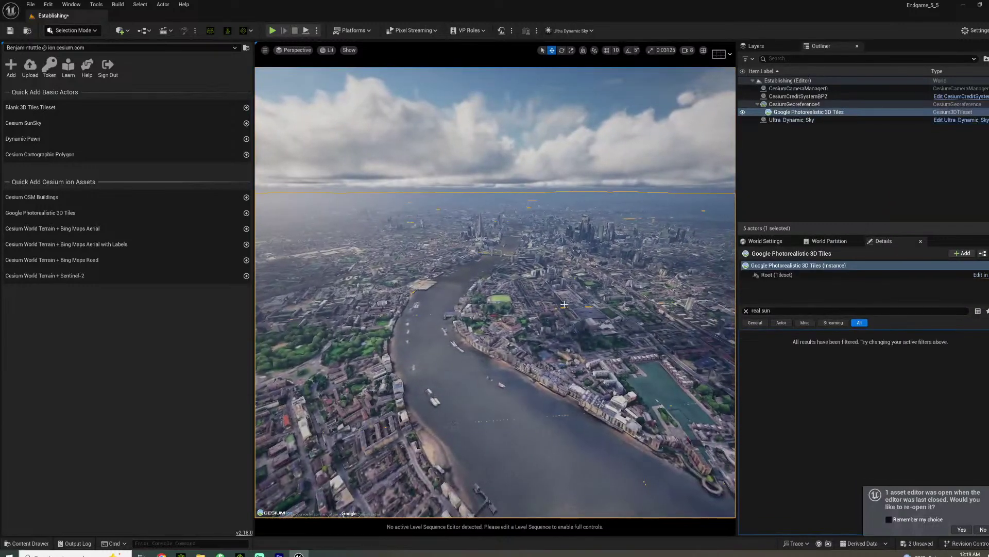
click(746, 311)
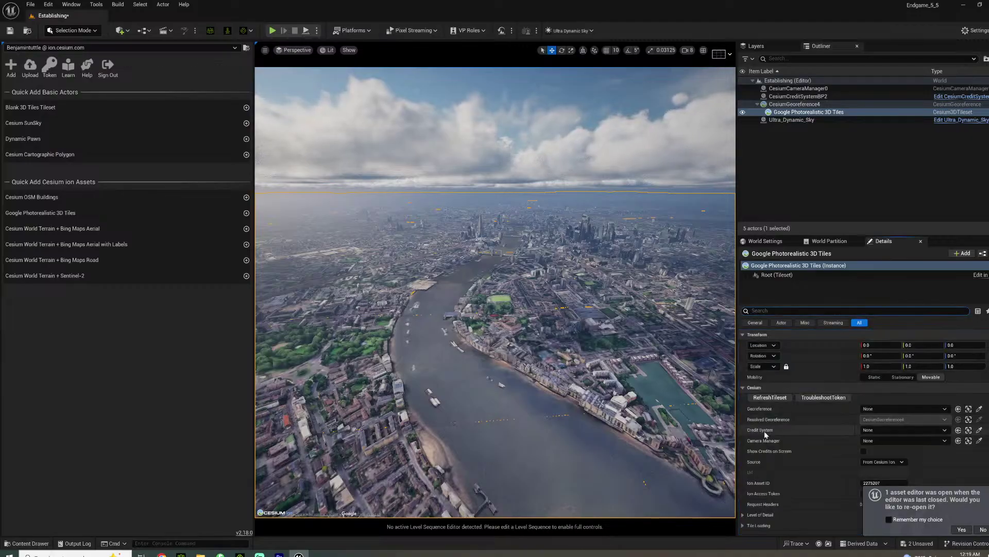
Compare Maximum Screen Space Error values of 64 and 2 on the Google tileset, leaving it at 2
click(753, 414)
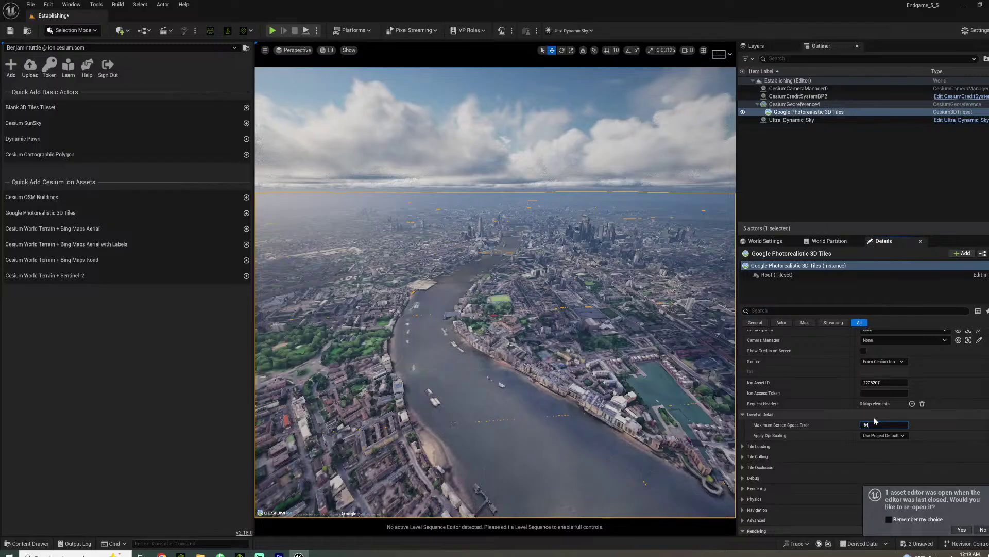
text(64)
key(Return)
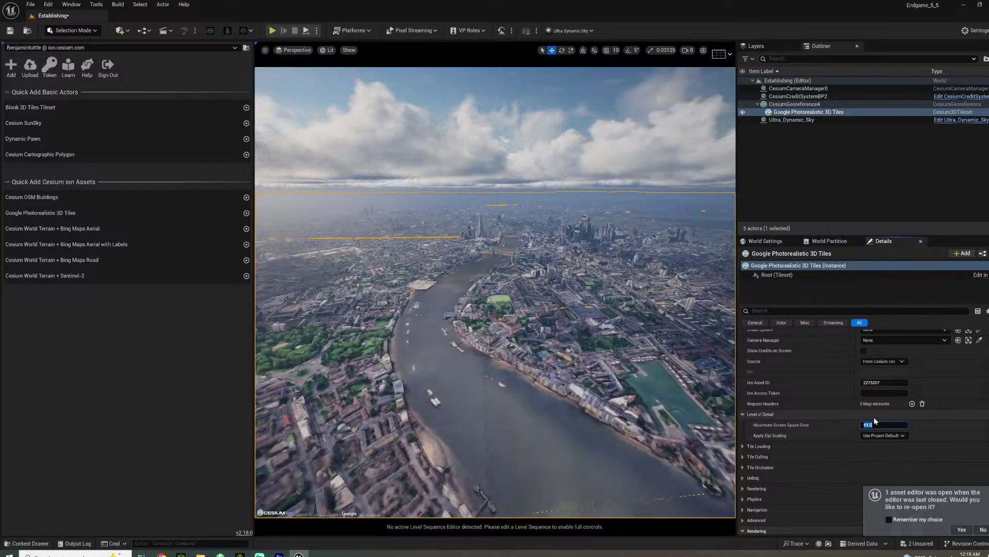
key(Return)
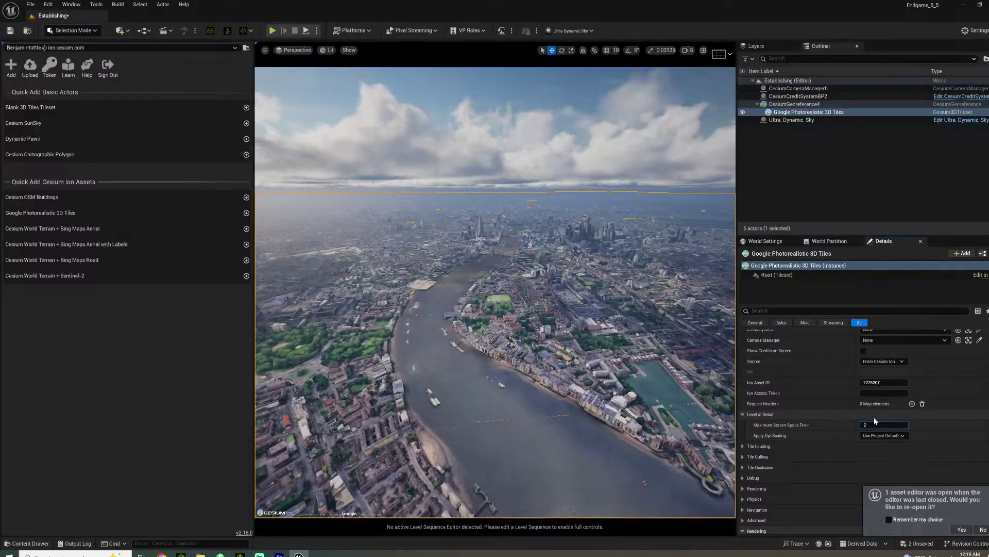
key(Return)
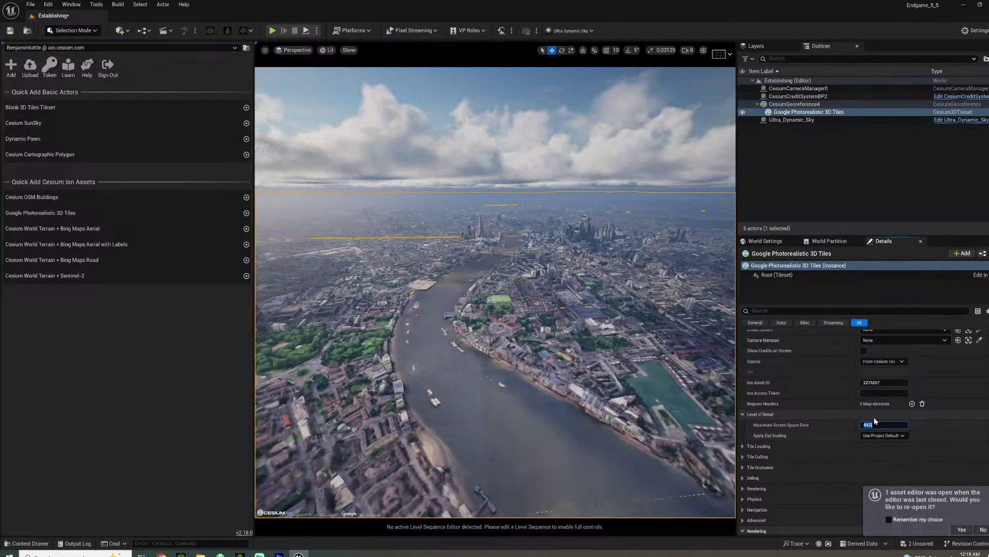
key(Return)
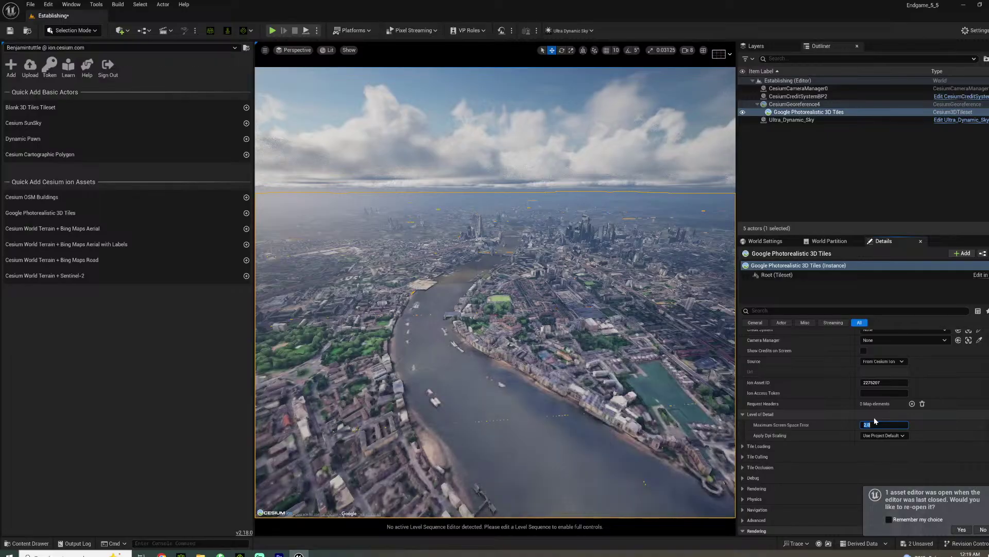
Try setting the tileset's Apply Dpi Scaling to No and restore it to Use Project Default
click(883, 435)
click(878, 451)
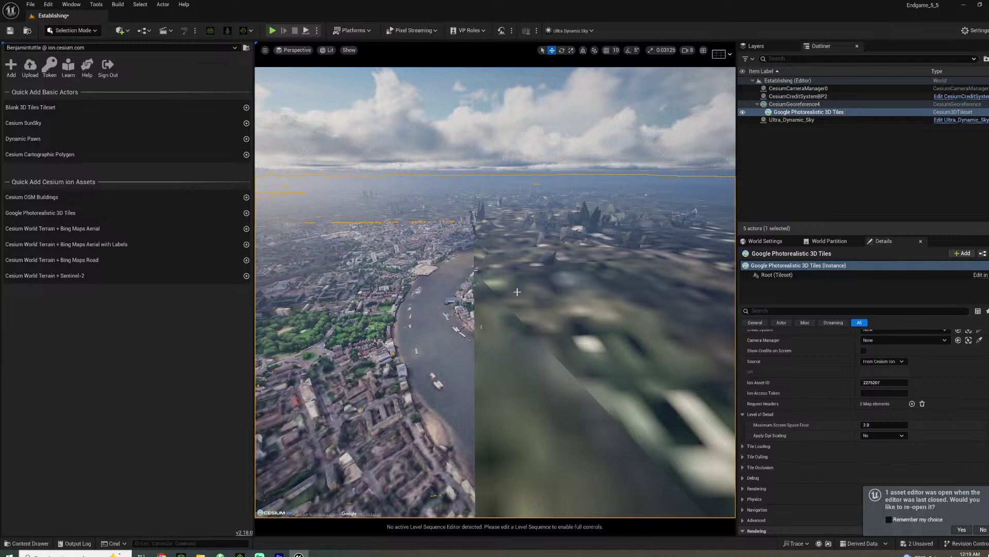
right_drag(517, 292, 511, 292)
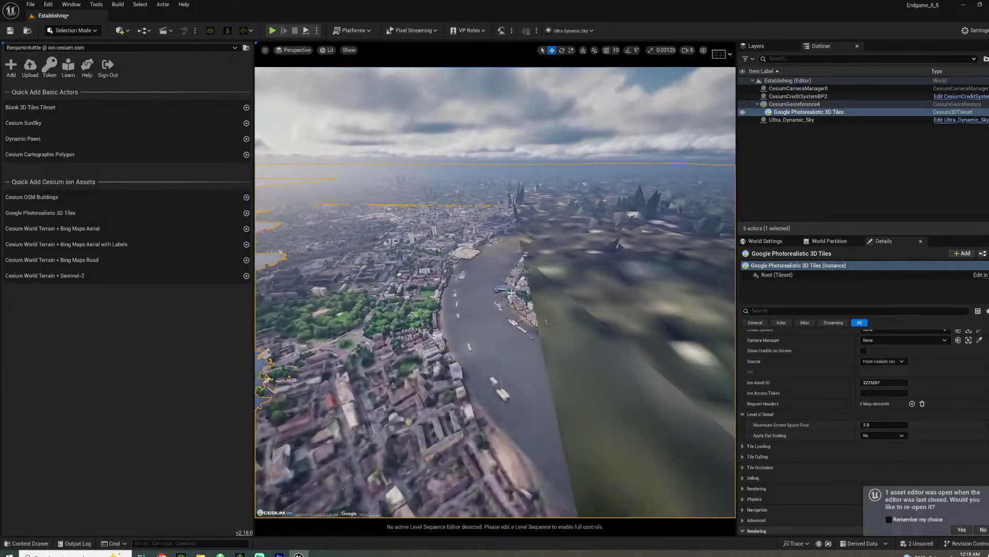
click(882, 435)
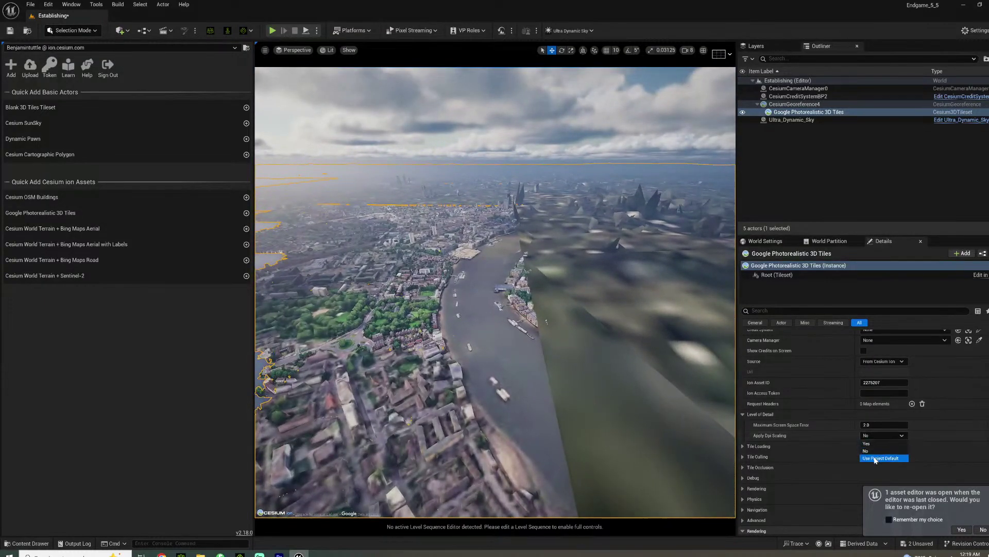
click(875, 458)
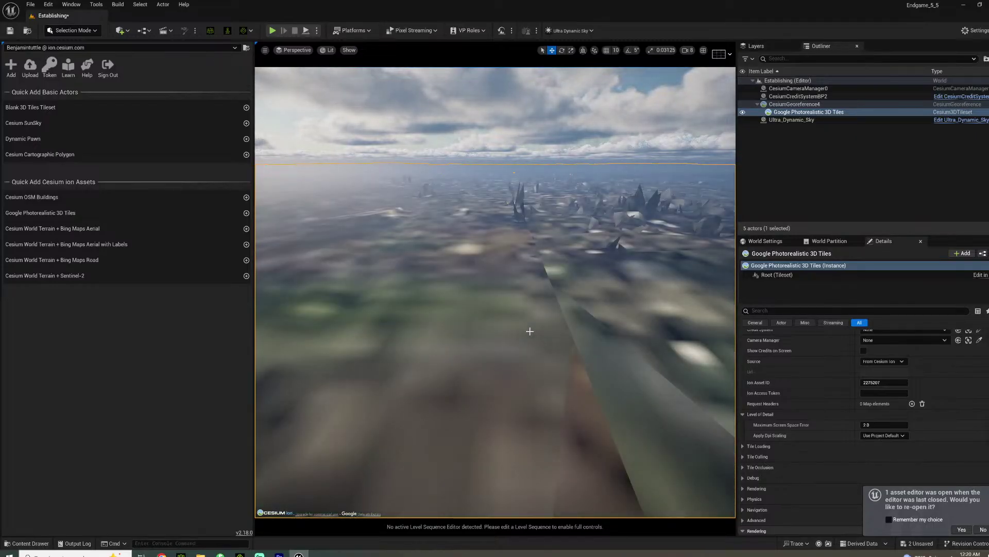
Expand the Google tileset's Tile Loading settings and fly along the river to examine how the London tiles stream in
right_drag(530, 331, 530, 247)
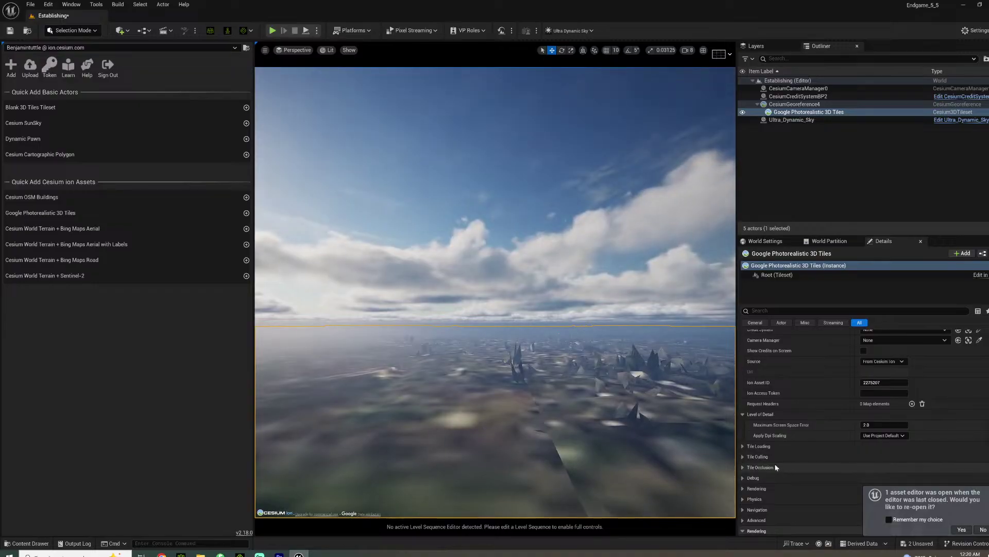
click(761, 445)
scroll(780, 424, down, 3)
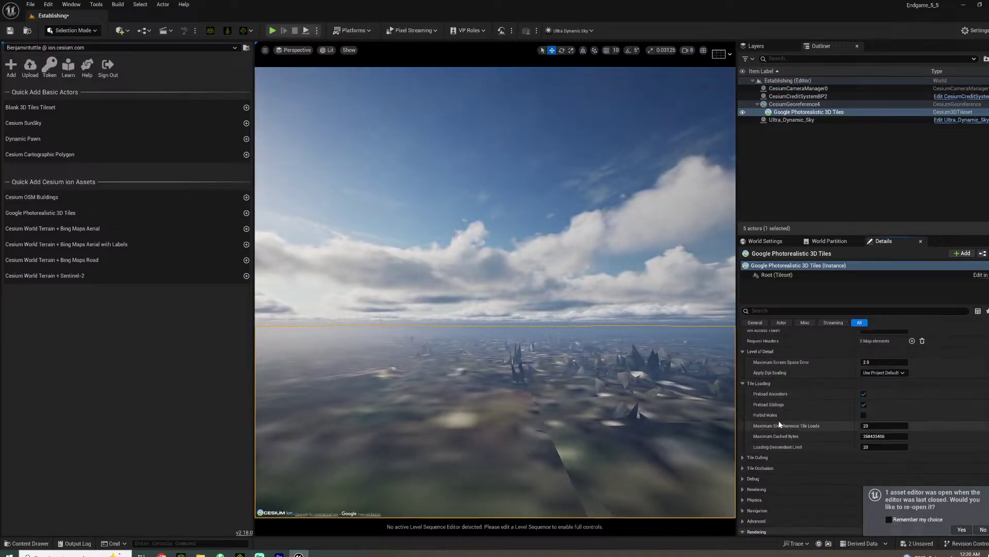
right_drag(540, 350, 539, 422)
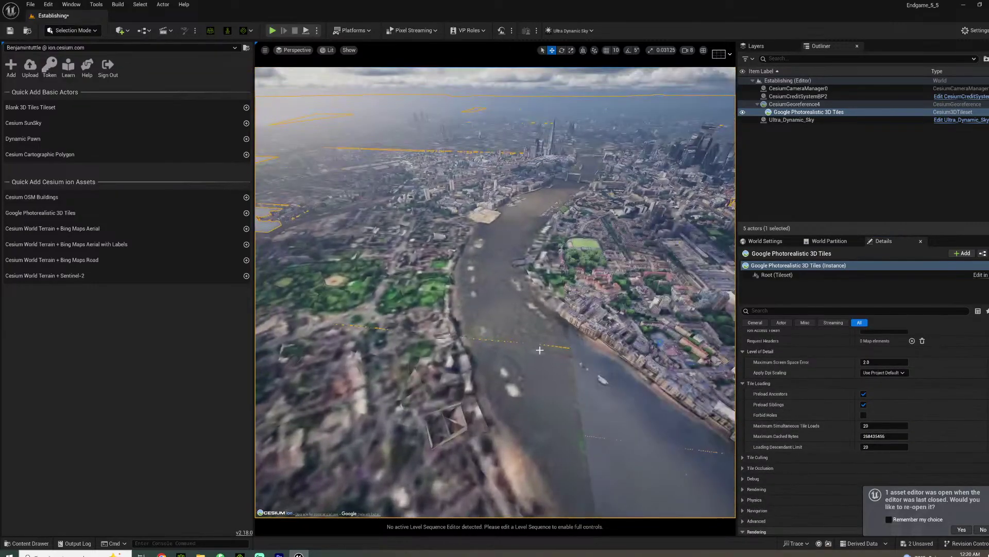
right_drag(548, 339, 595, 306)
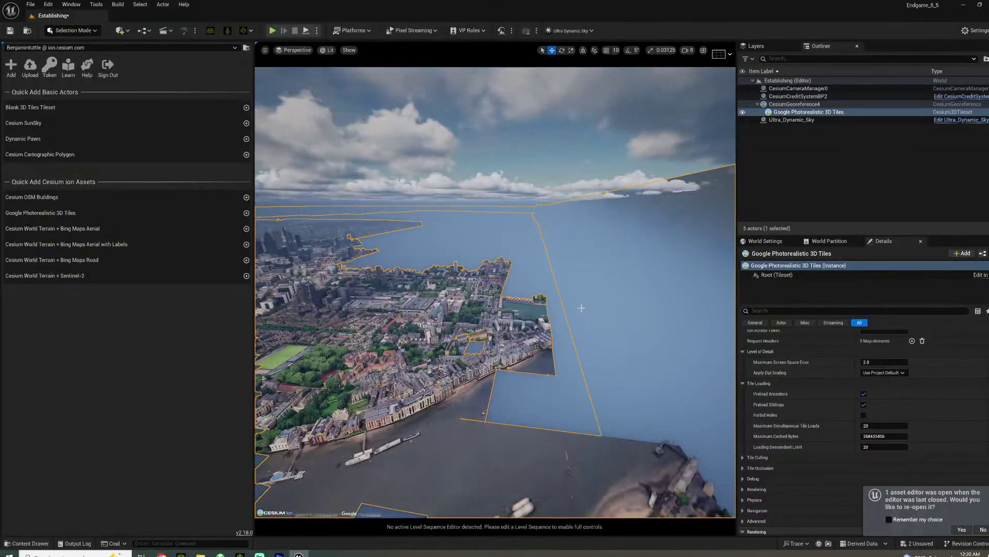
mouse_move(578, 308)
right_down()
mouse_move(573, 294)
mouse_move(569, 304)
right_up()
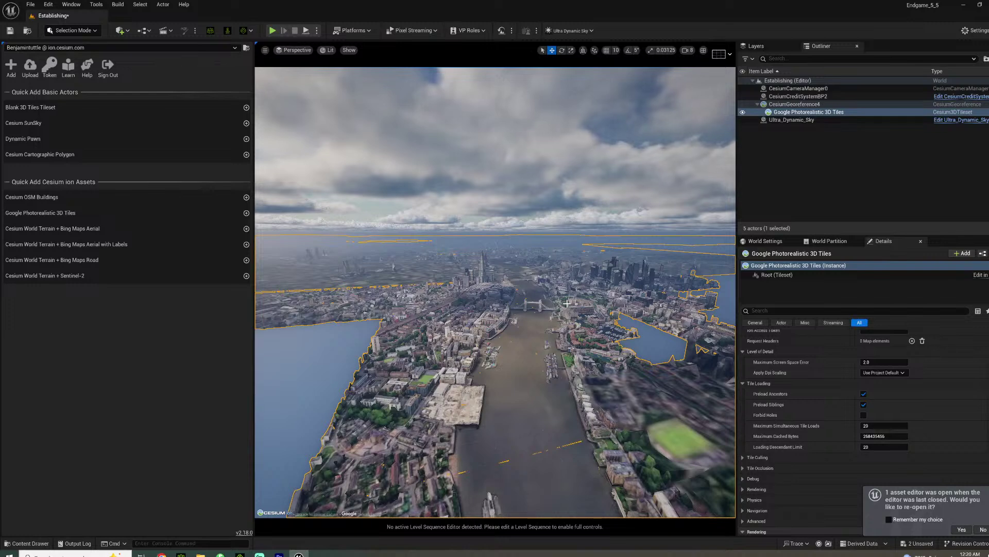
scroll(793, 366, up, 1)
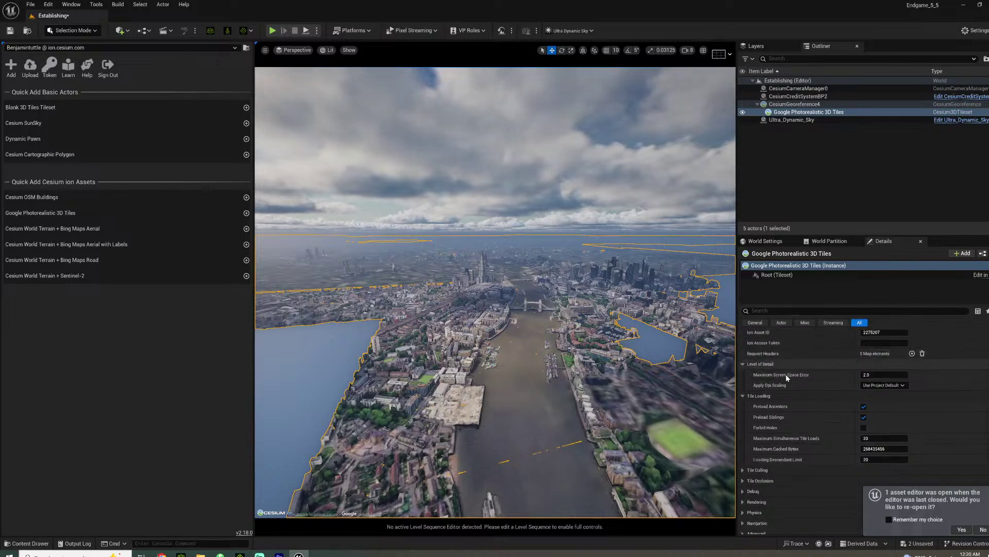
scroll(786, 381, down, 5)
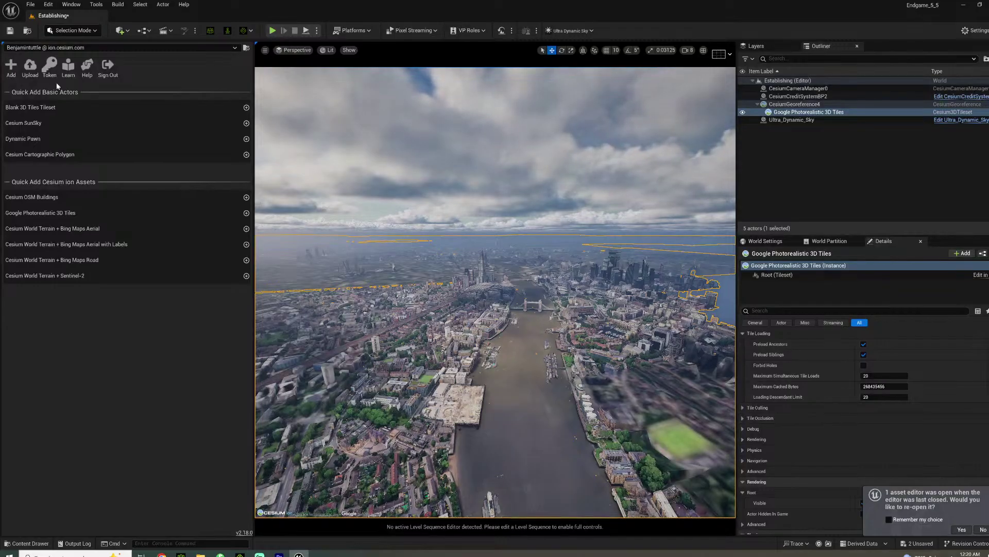
Keep the editor in Selection mode and narrow the Cesium panel to enlarge the viewport over the river
click(82, 32)
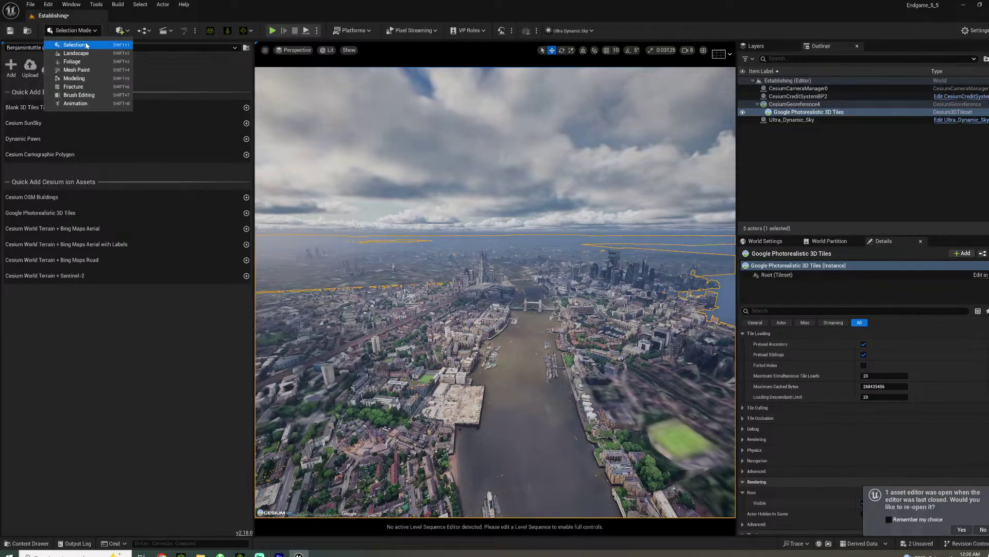
click(71, 46)
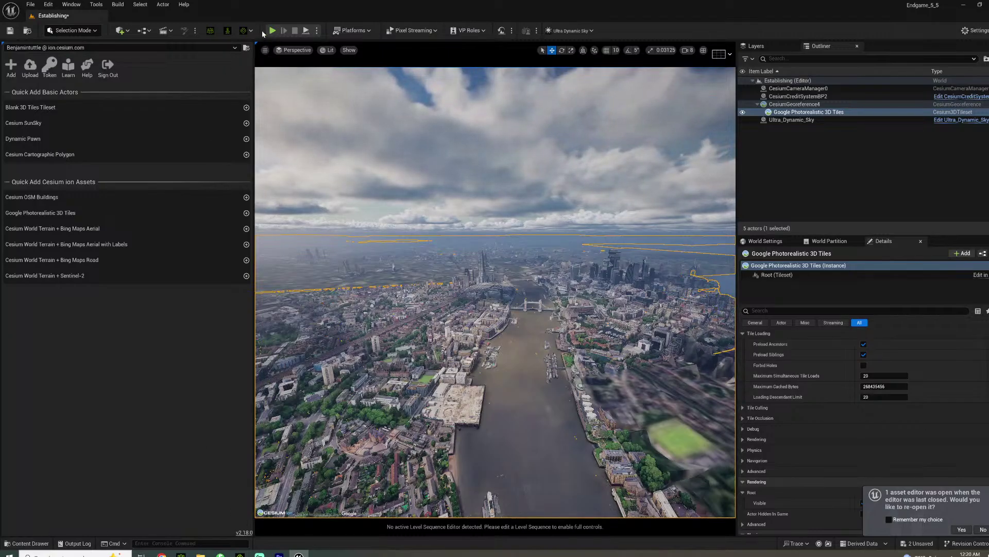
drag(255, 55, 81, 53)
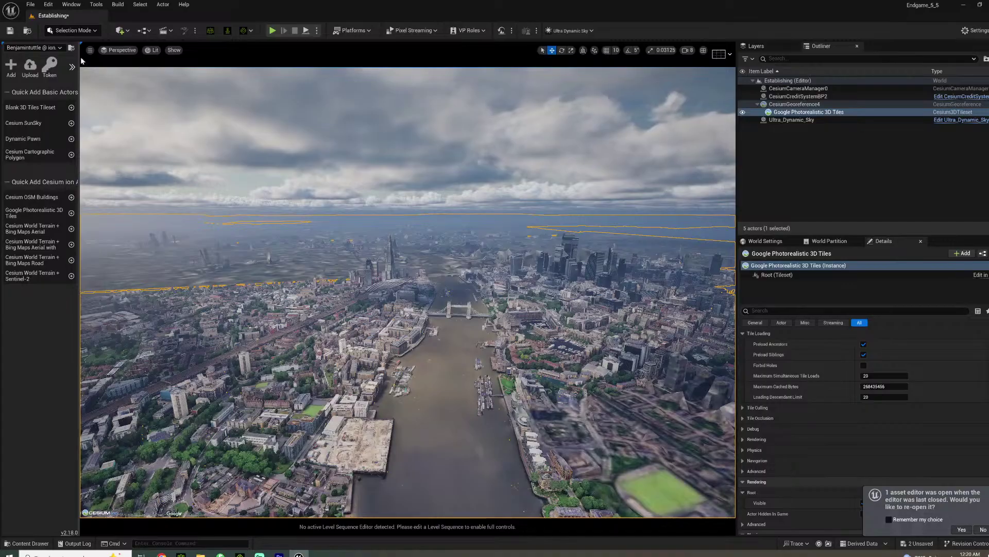
right_drag(407, 288, 407, 317)
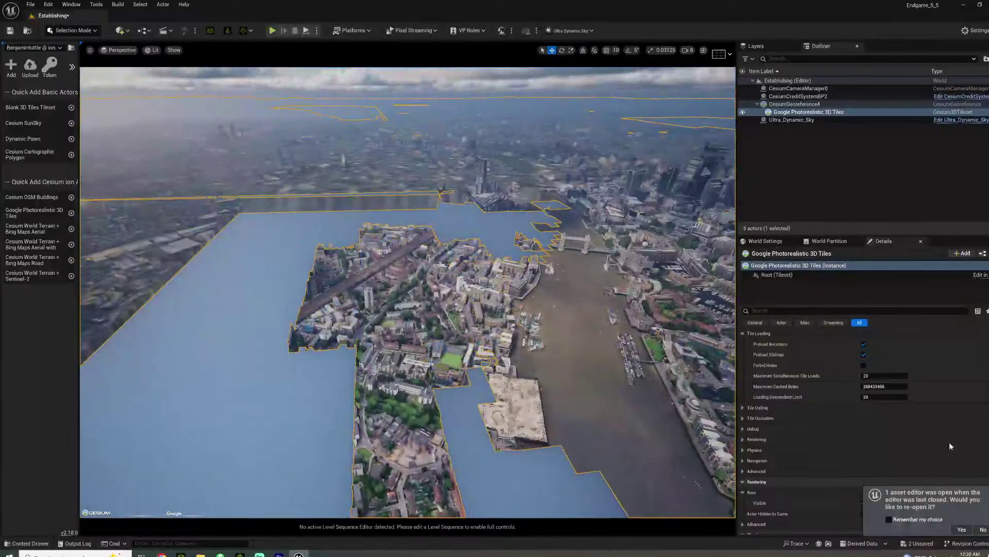
Expand the tileset's Tile Culling and Tile Occlusion settings and set Maximum Simultaneous Tile Loads to 40
scroll(804, 369, up, 3)
mouse_move(806, 376)
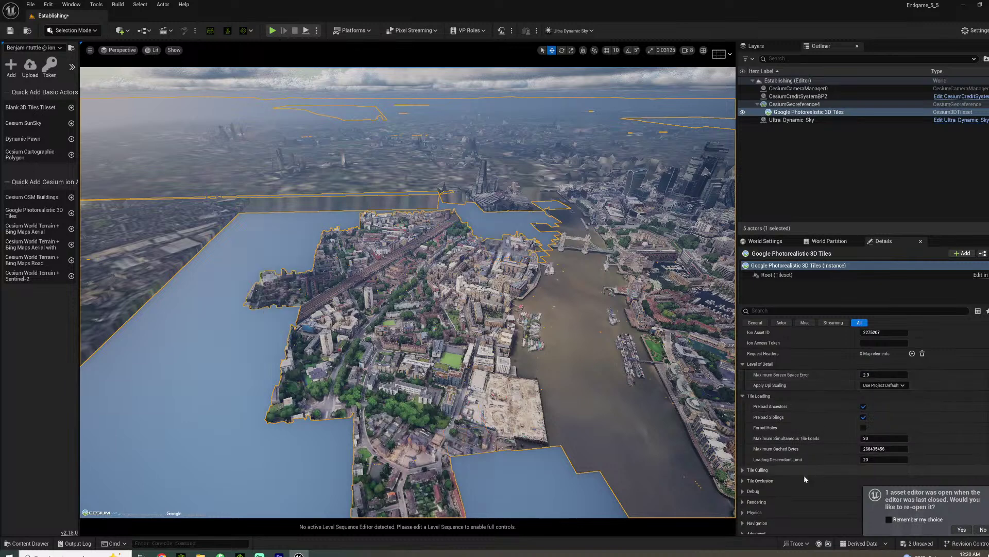
click(743, 471)
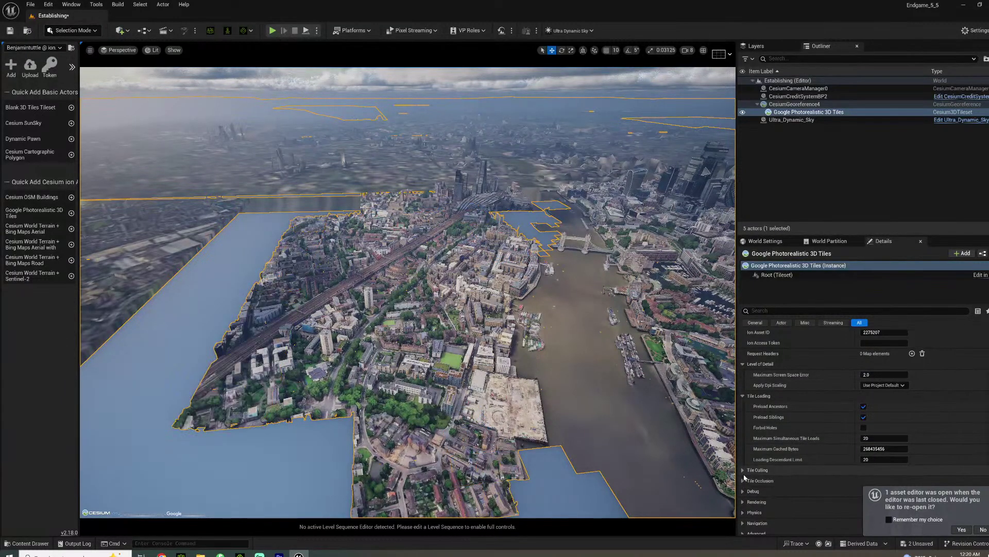
scroll(768, 465, down, 3)
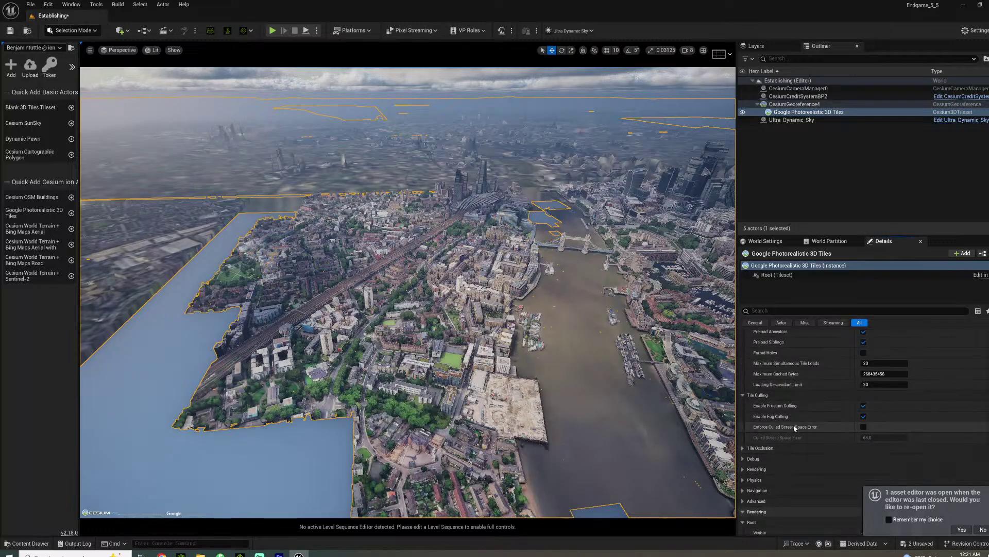
click(743, 448)
scroll(744, 444, down, 2)
scroll(774, 443, up, 6)
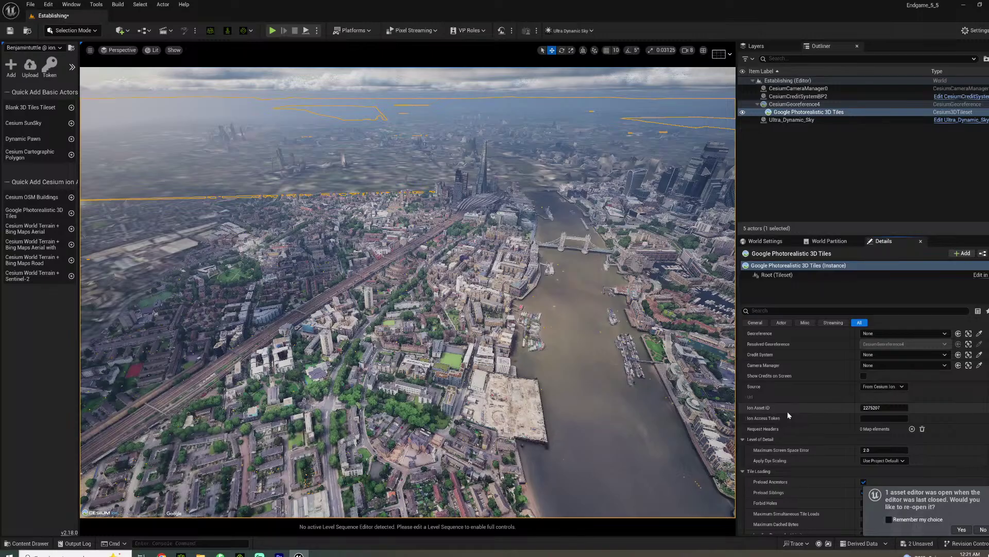
scroll(787, 410, up, 1)
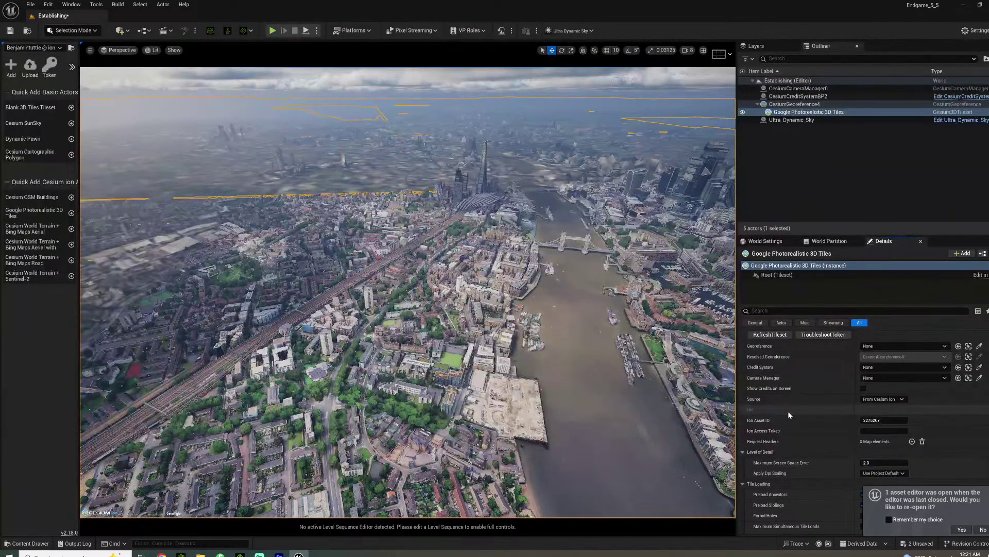
scroll(787, 410, down, 10)
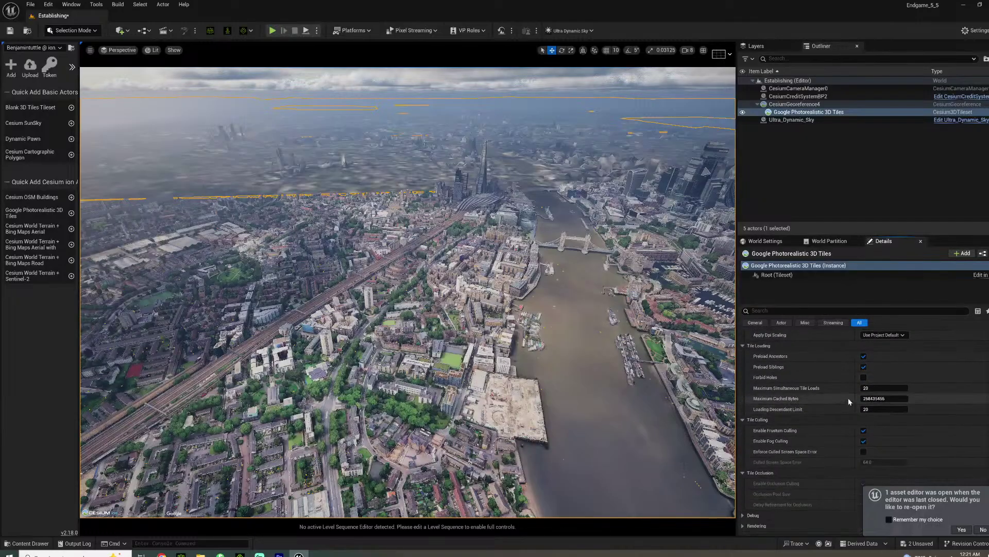
mouse_move(801, 392)
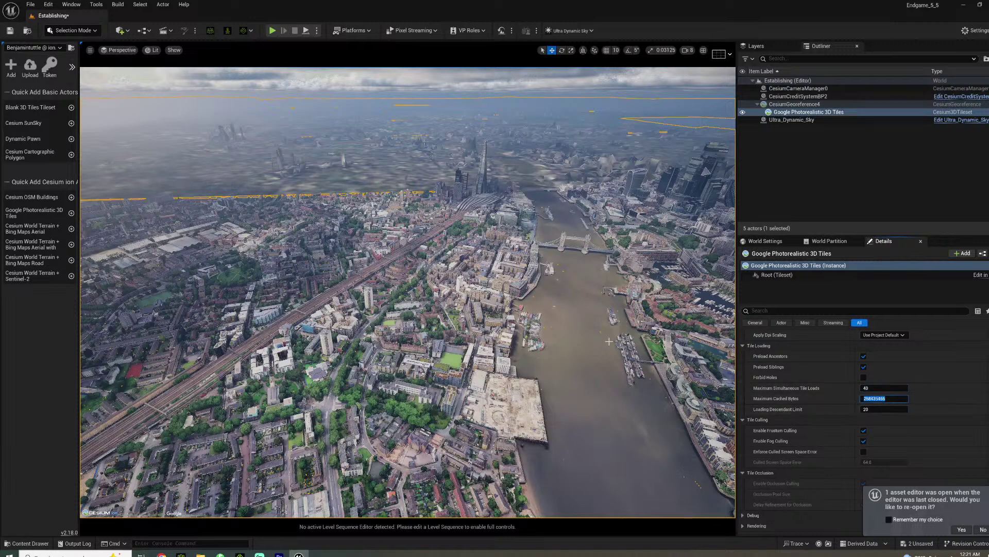
Frame the river from the air with Tower Bridge at its centre, keeping the Google tileset selected
right_drag(607, 334, 731, 282)
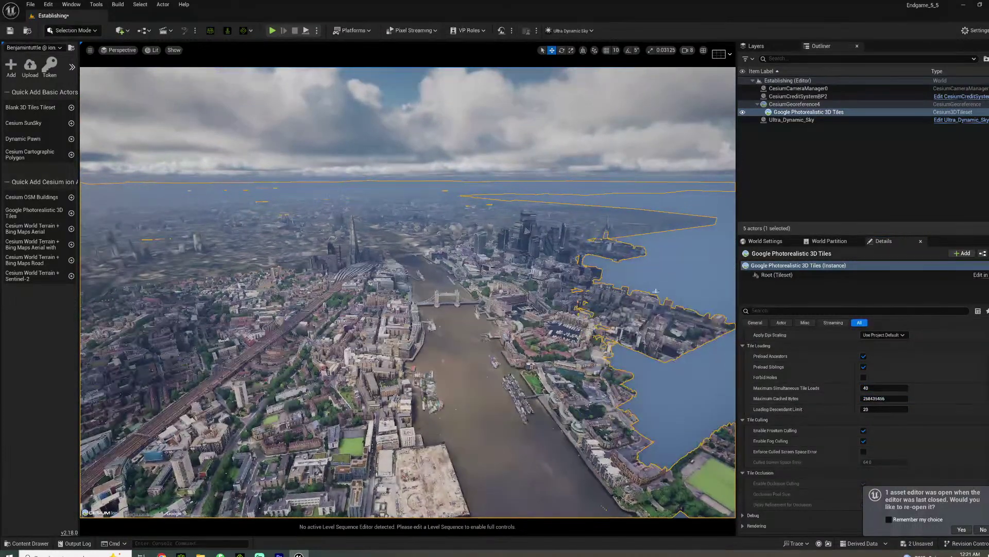
click(666, 278)
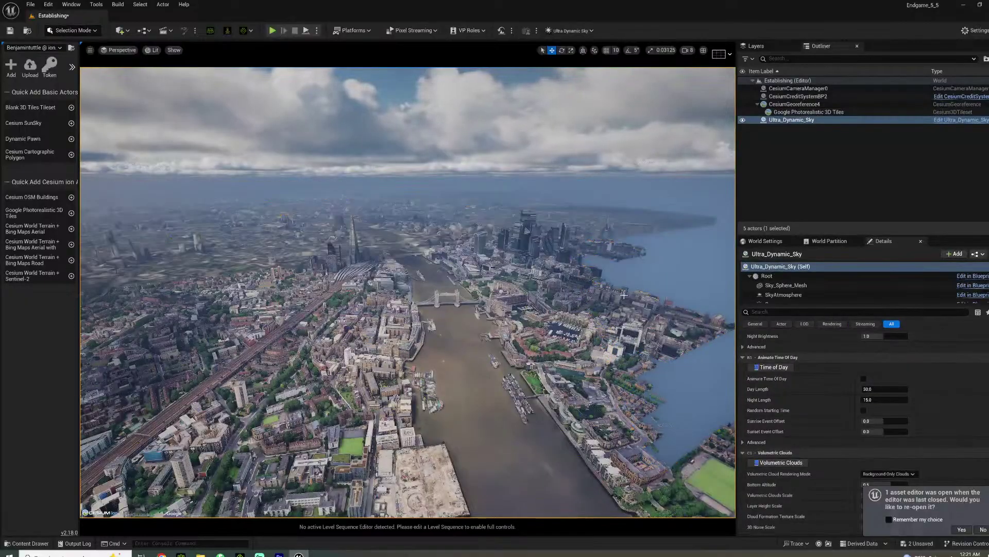
click(441, 312)
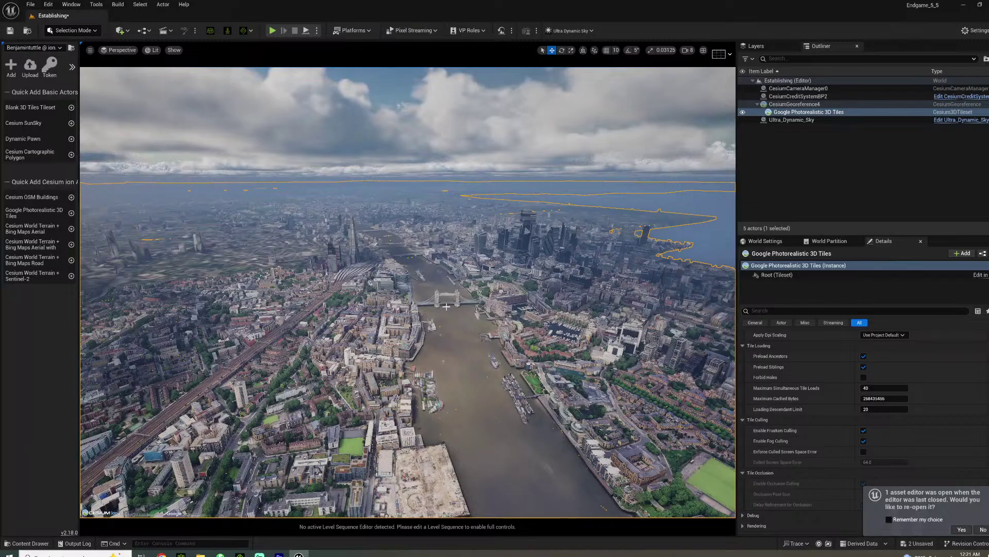
scroll(447, 306, up, 10)
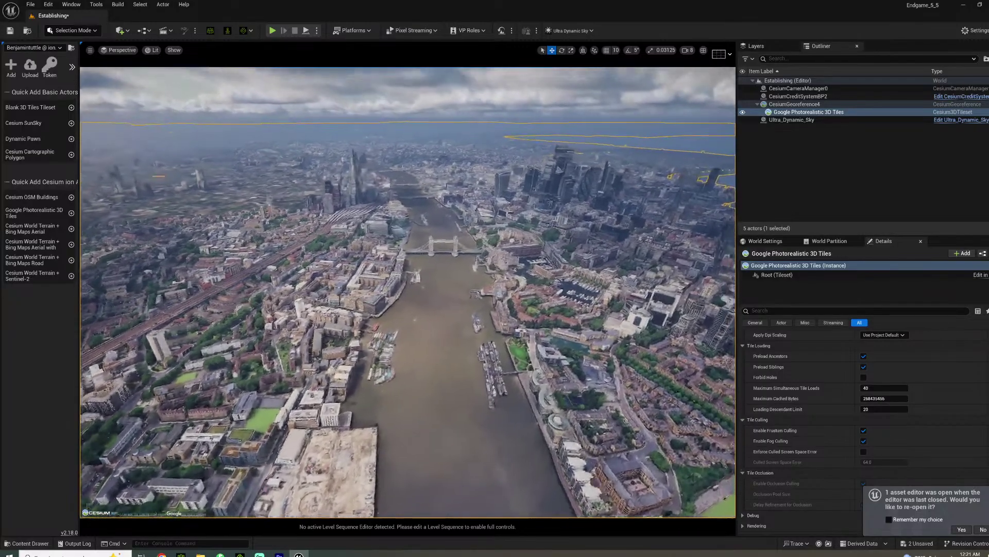
scroll(438, 317, up, 2)
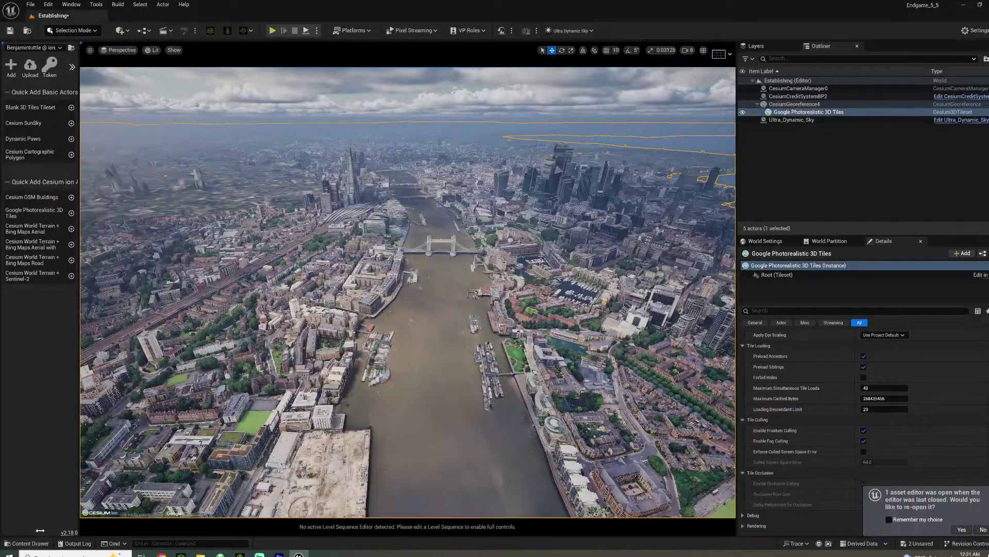
Add the RC_Camera_Cinema_HighEnd_ preset from Cinematographer Lite Content's Camera_Presets folder to the level
click(30, 543)
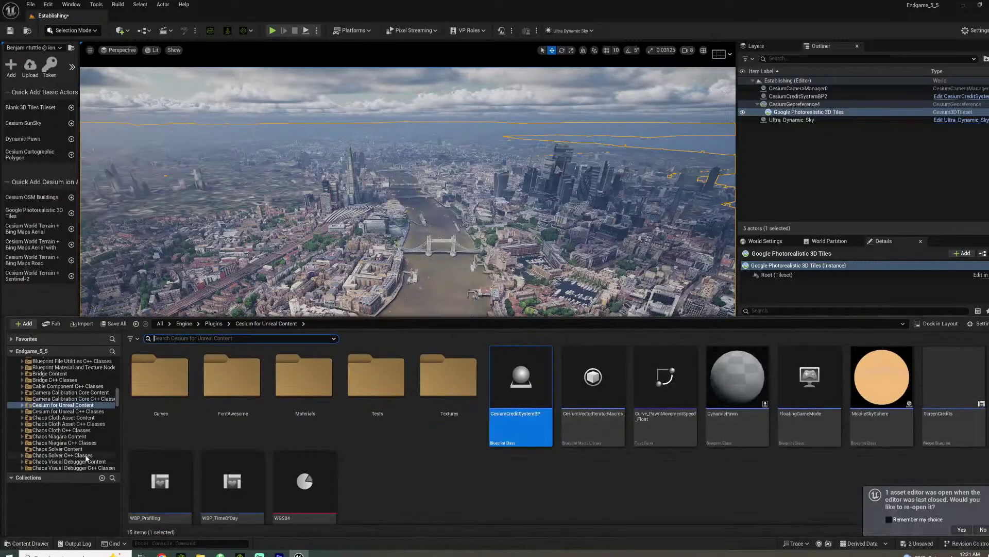
scroll(85, 456, down, 5)
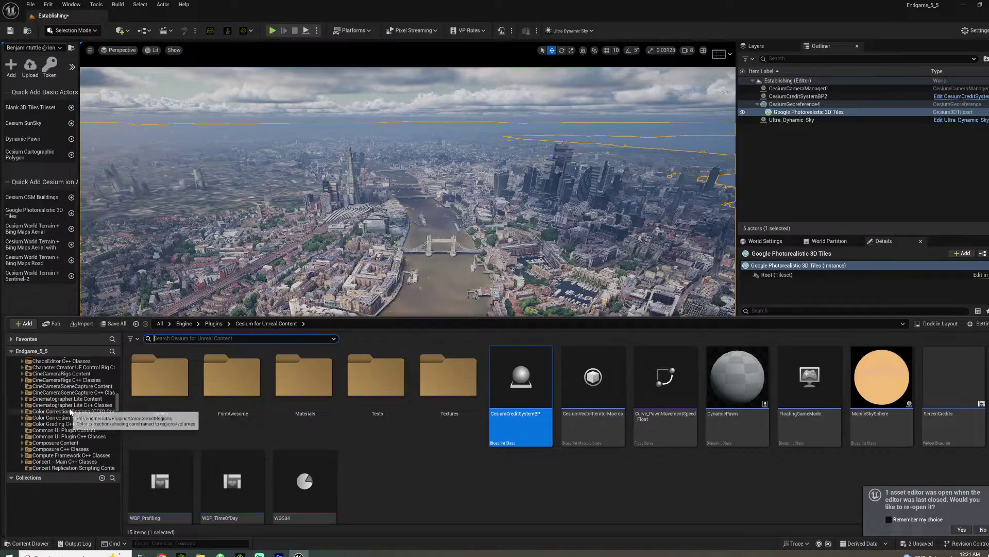
click(63, 398)
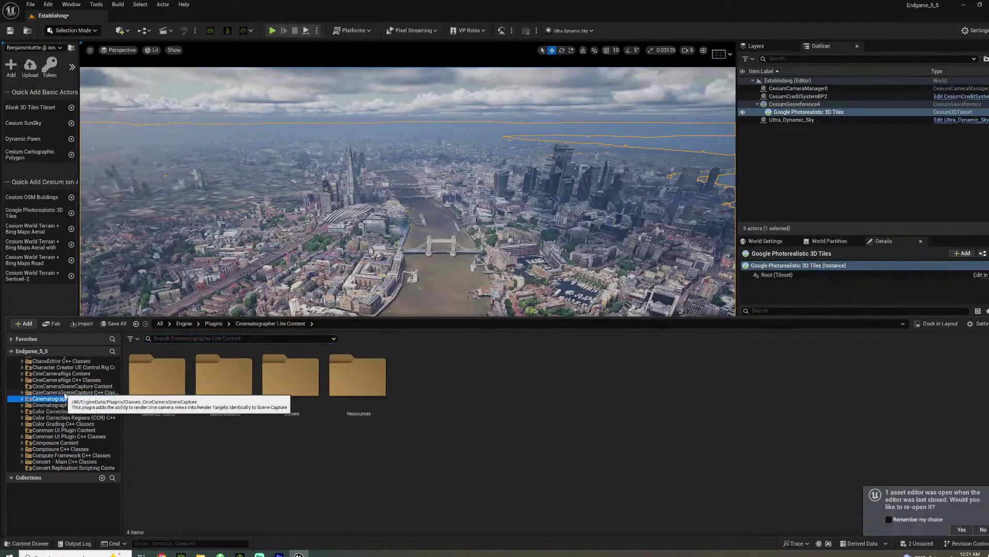
double_click(175, 387)
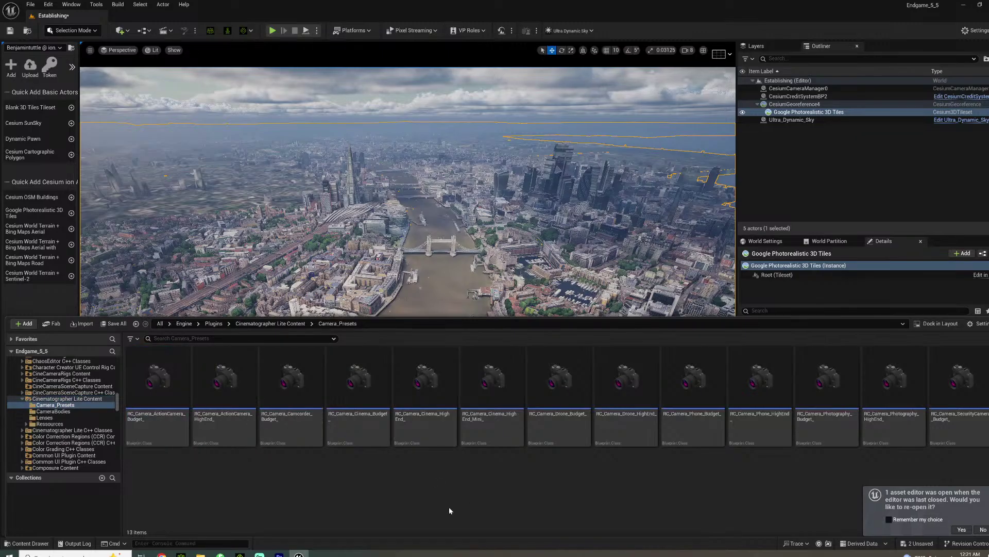
drag(426, 412, 420, 439)
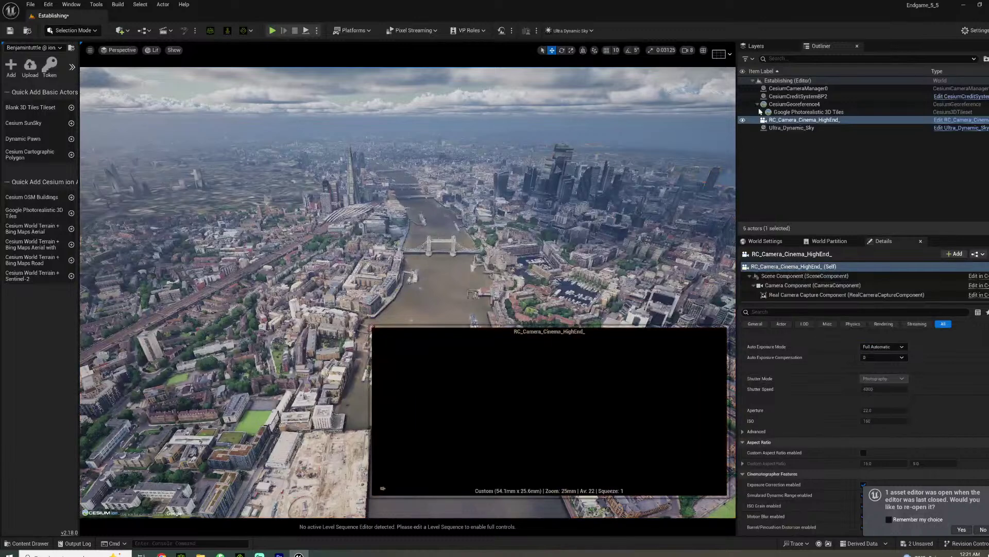
Pilot the RC_Camera_Cinema_HighEnd_ camera and frame Tower Bridge with the Shard and City skyline behind it
right_click(789, 121)
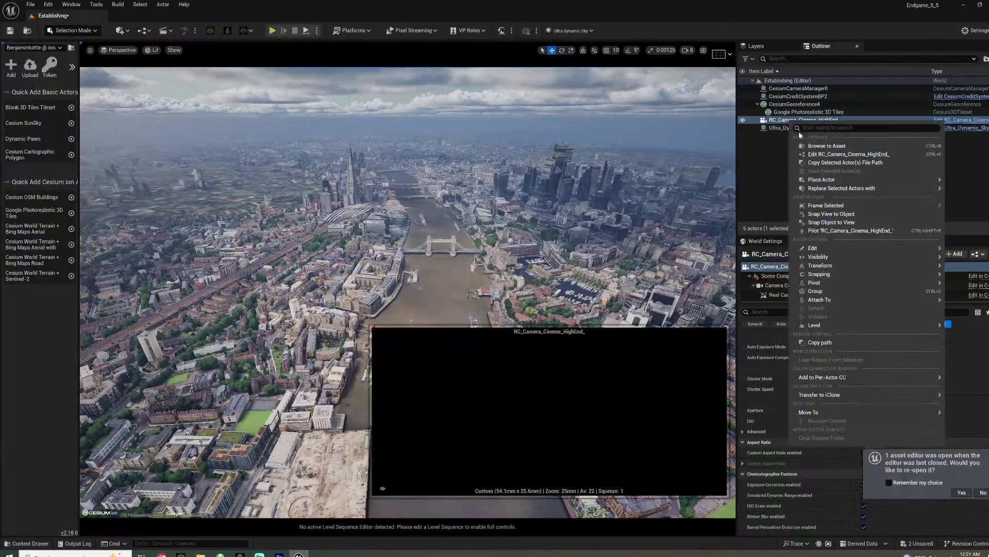
click(826, 233)
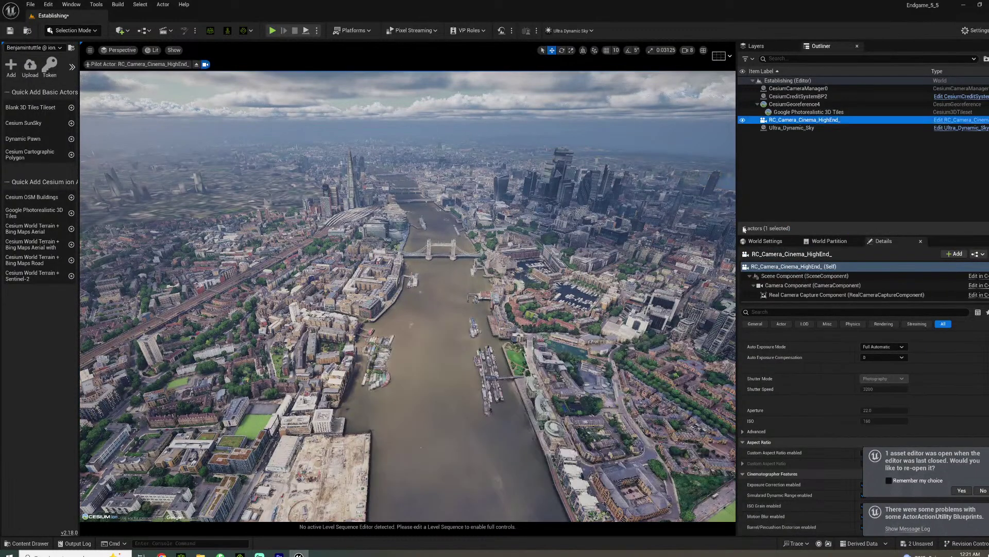
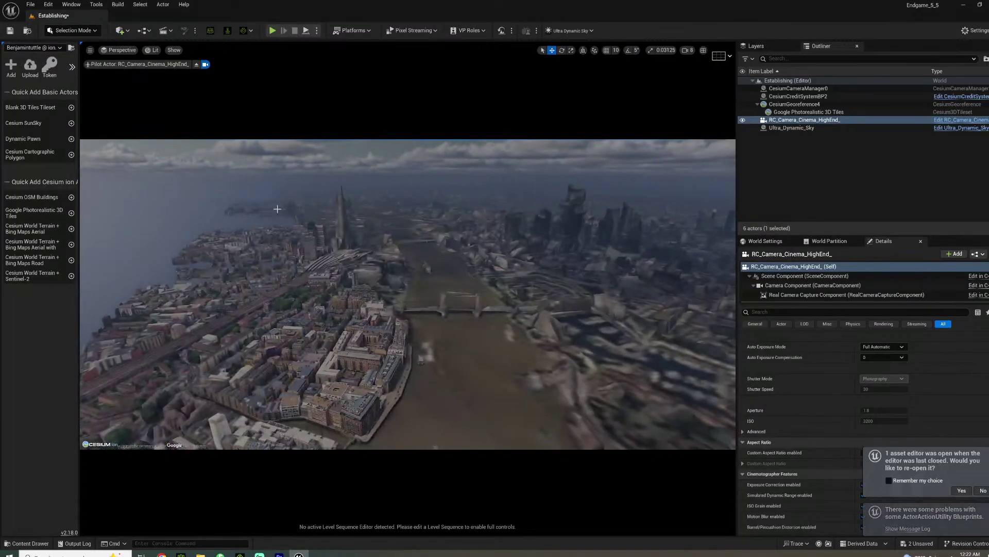
mouse_move(322, 220)
right_down()
mouse_move(364, 250)
mouse_move(324, 233)
mouse_move(320, 216)
mouse_move(329, 223)
right_up()
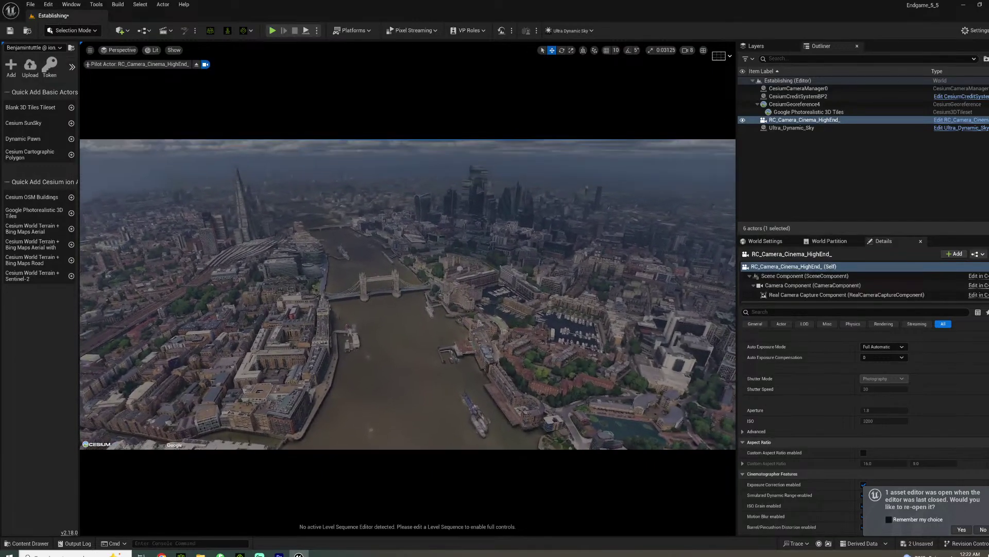
Set the Crop Settings of the cinema camera's Camera Component to 2.39
click(812, 285)
scroll(859, 413, down, 10)
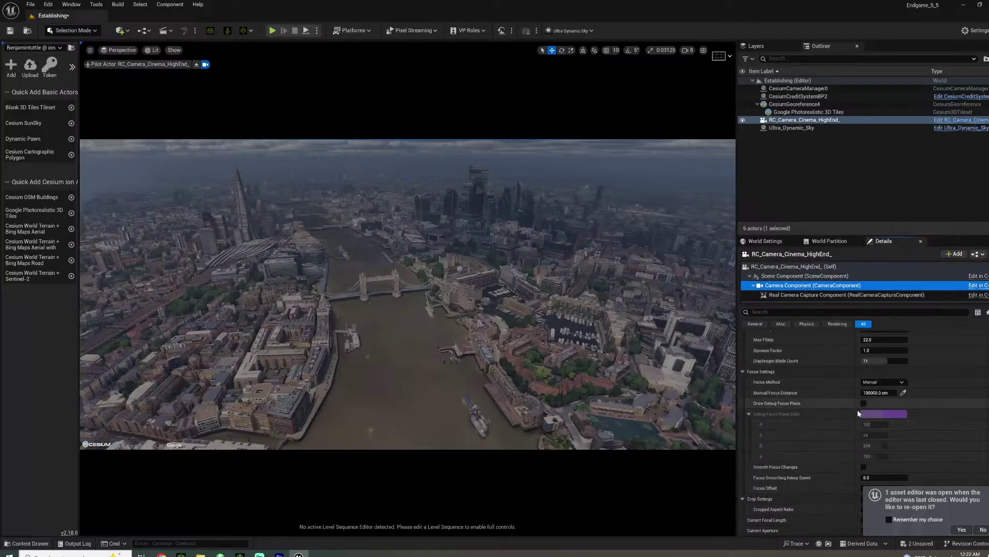
scroll(859, 413, down, 5)
click(883, 397)
click(882, 428)
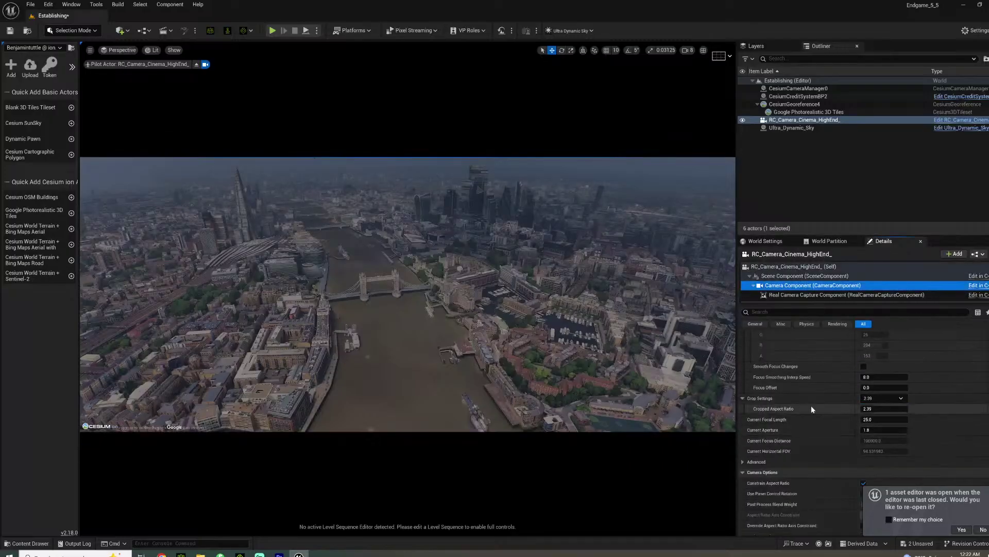
scroll(813, 407, up, 15)
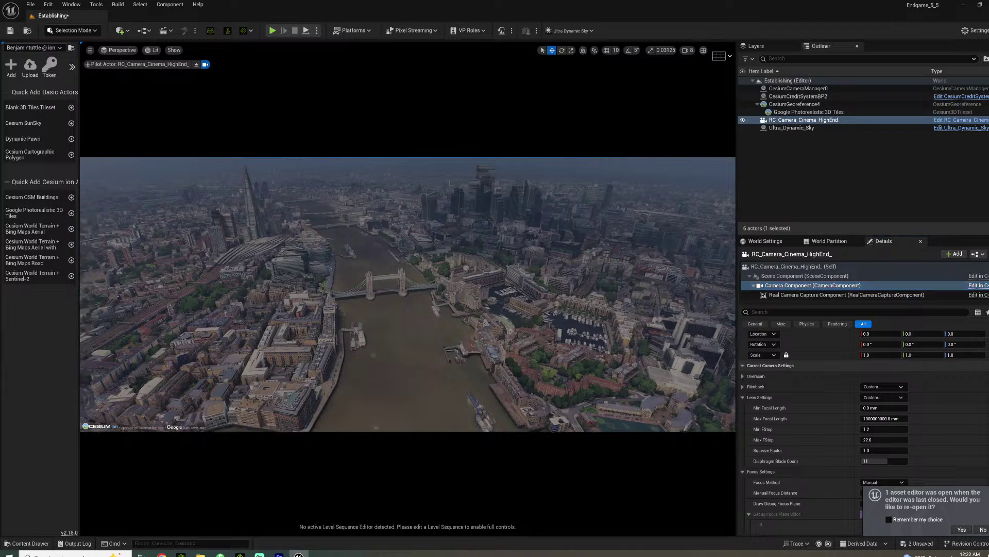
Set the cinema camera's Exposure Compensation to 1.0 in its post-process lens exposure settings
mouse_move(407, 294)
right_down()
mouse_move(394, 299)
mouse_move(394, 289)
right_up()
scroll(829, 427, down, 6)
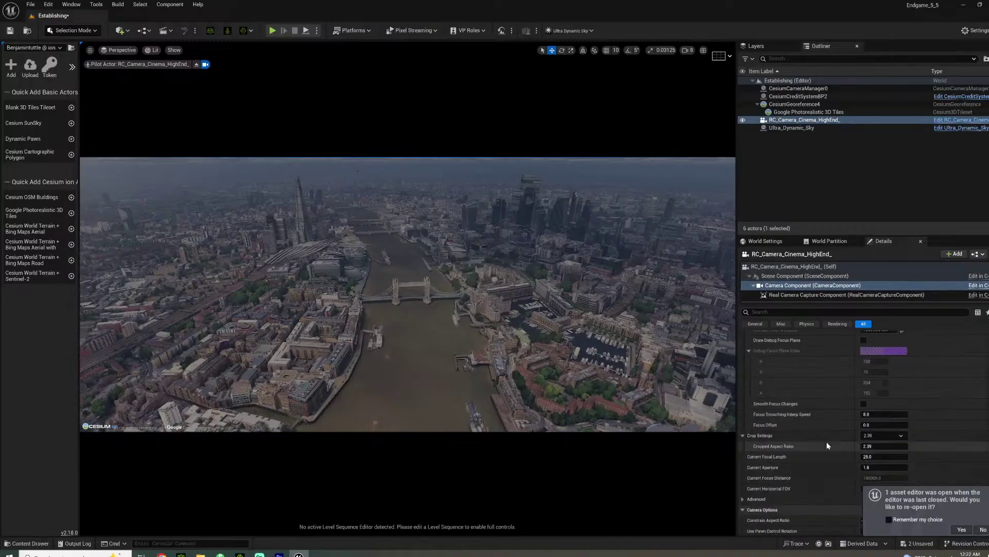
scroll(821, 447, up, 5)
scroll(845, 425, down, 2)
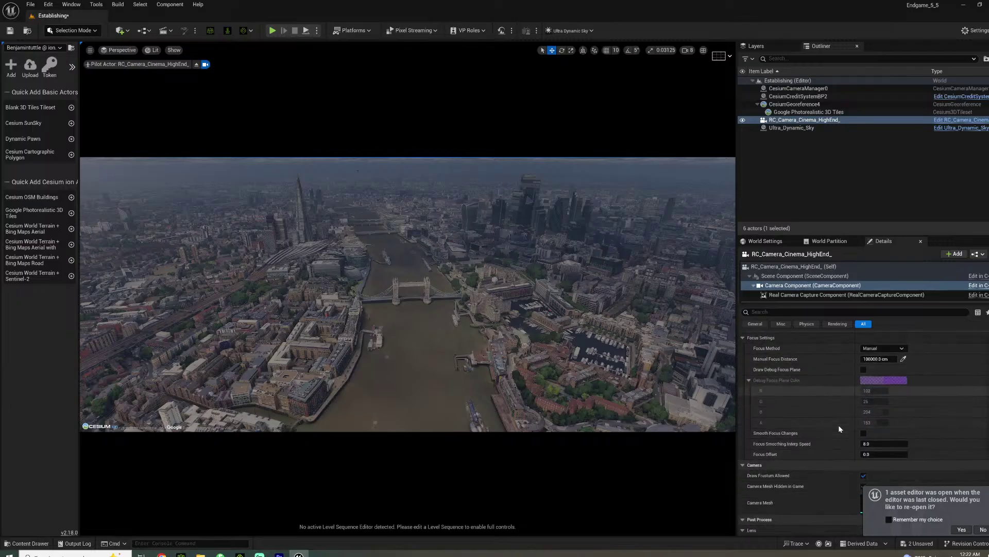
scroll(836, 426, down, 5)
click(750, 423)
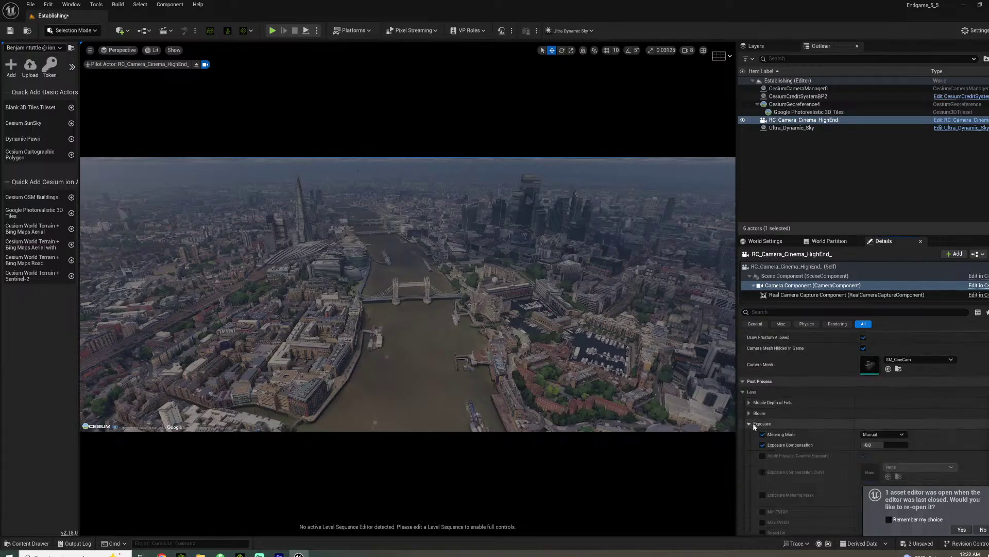
scroll(812, 452, down, 2)
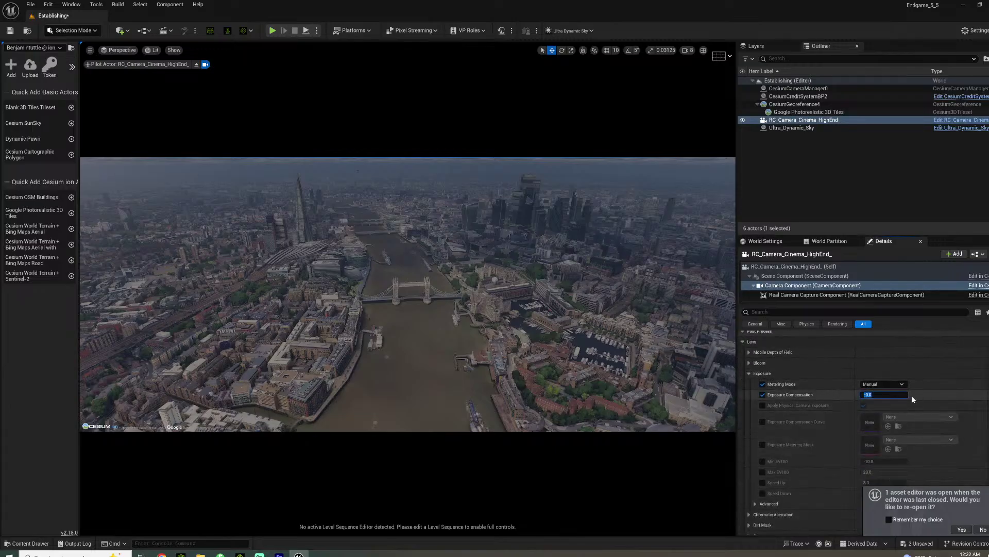
key(Return)
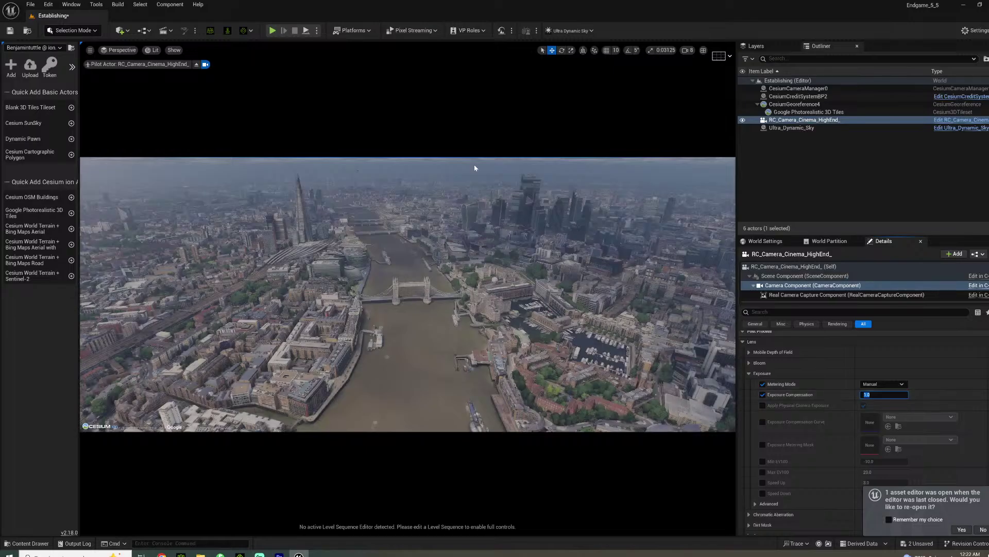
Reframe the piloted camera so the cloudy sky and horizon fill the upper frame above the Shard and Tower Bridge
mouse_move(472, 233)
right_down()
mouse_move(458, 215)
mouse_move(462, 238)
mouse_move(472, 219)
mouse_move(456, 228)
right_up()
key(w)
key(s)
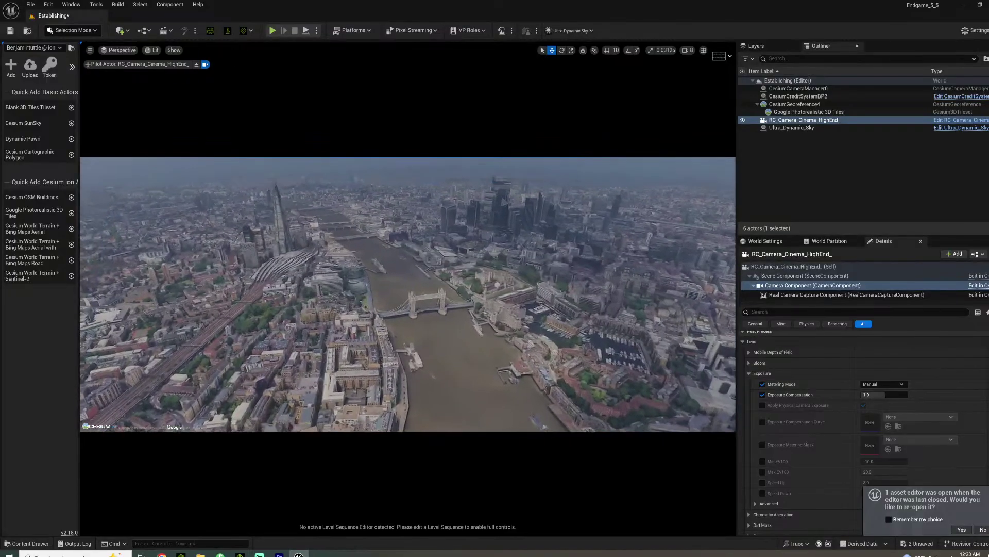
right_drag(408, 295, 399, 266)
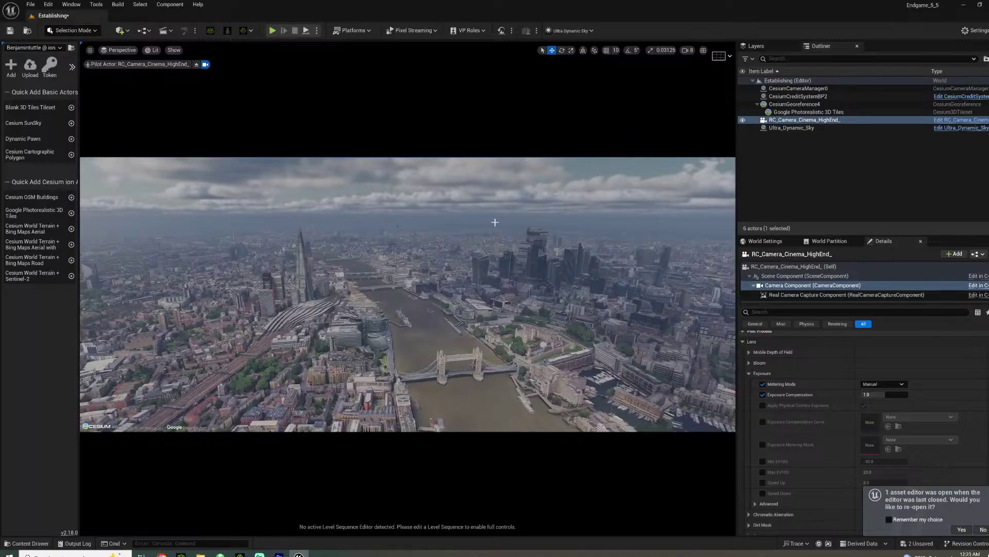
Select Ultra_Dynamic_Sky and set its Time Of Day to 1500
click(508, 180)
scroll(831, 380, down, 10)
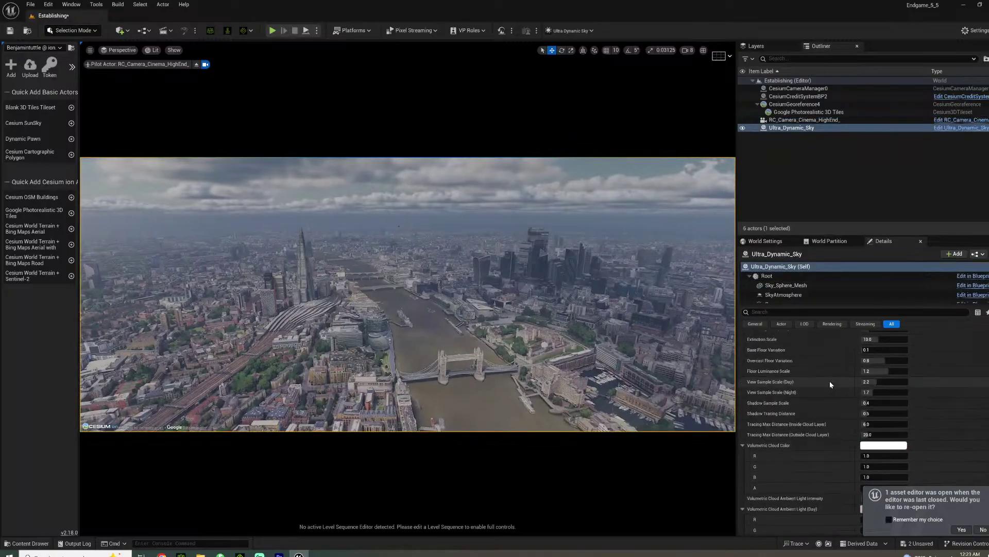
scroll(832, 384, up, 10)
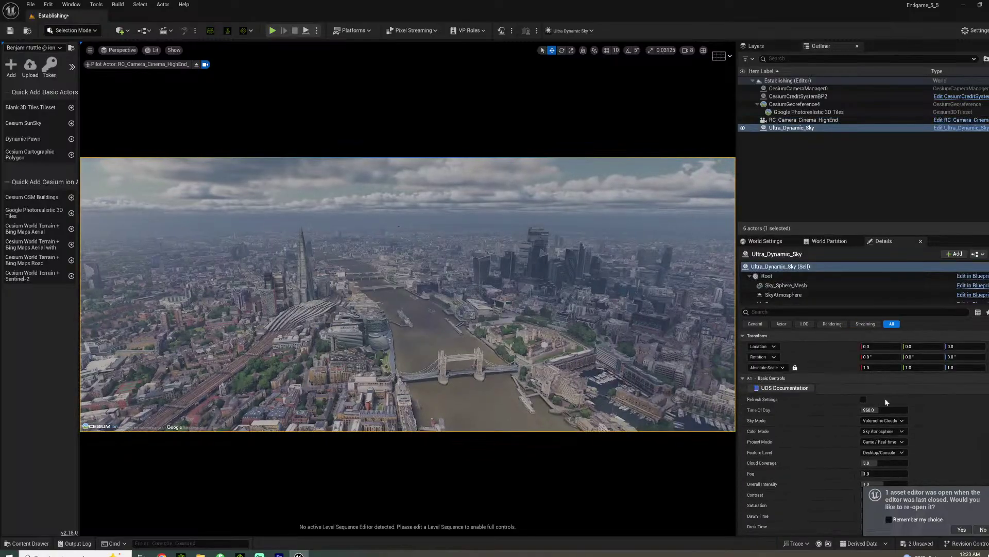
click(888, 407)
text(15)
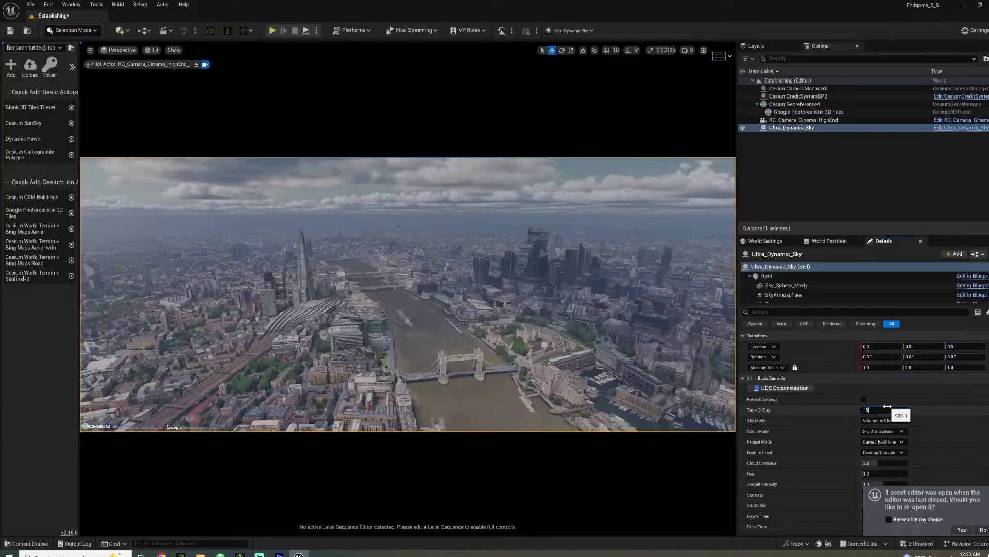
text(00)
key(Return)
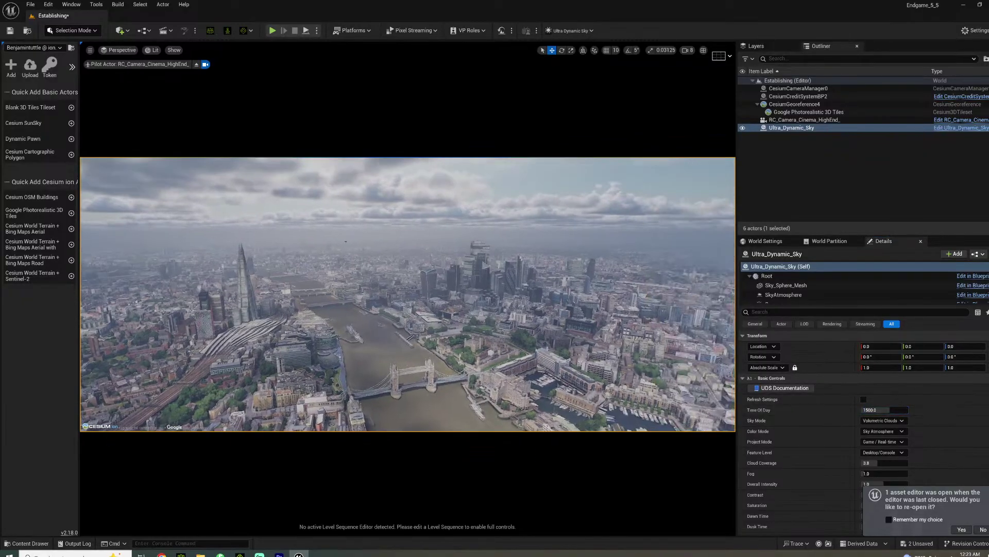
Pull the piloted camera back and tilt it down into a high aerial view with Tower Bridge near the centre
key(s)
right_drag(407, 293, 409, 335)
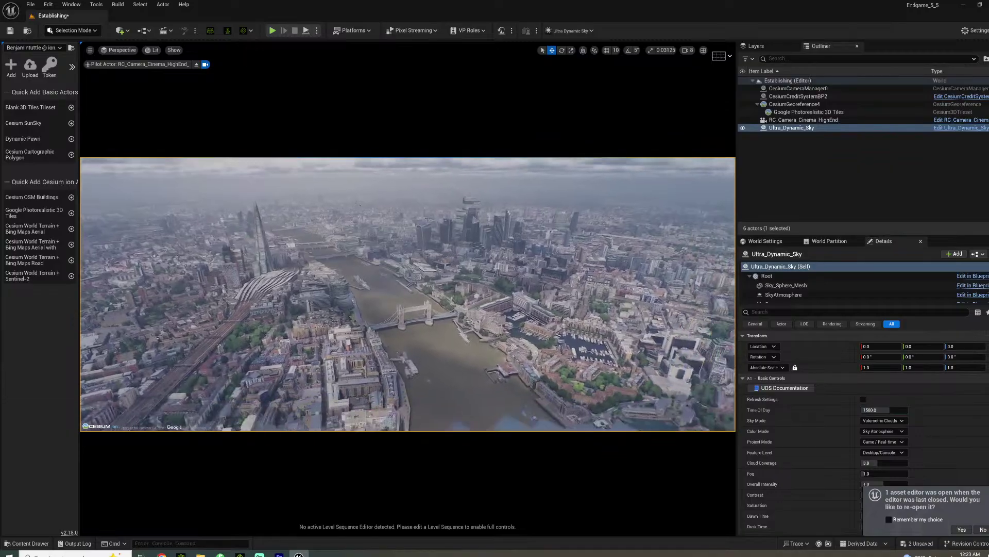
right_drag(453, 257, 454, 249)
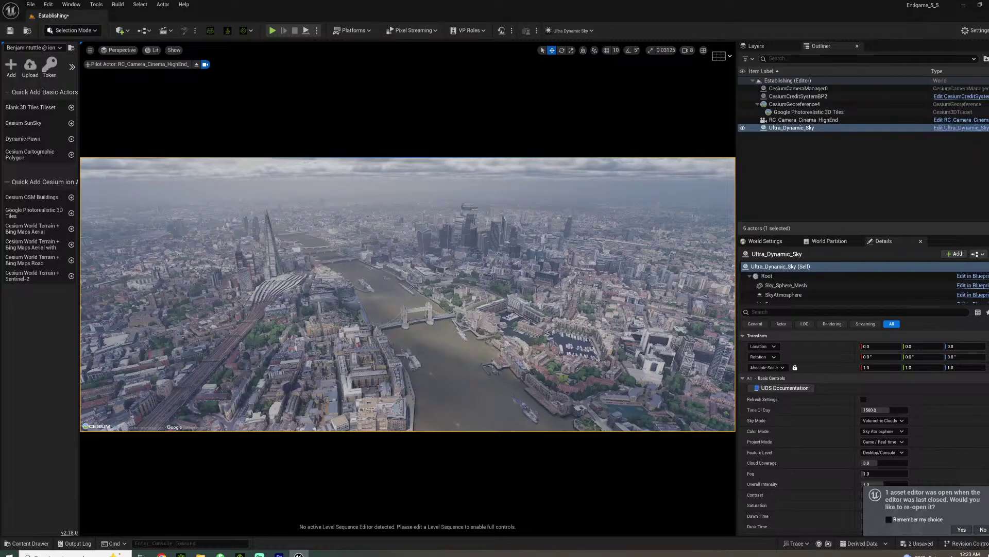
key(a)
mouse_move(446, 243)
right_down()
mouse_move(464, 256)
mouse_move(433, 235)
right_up()
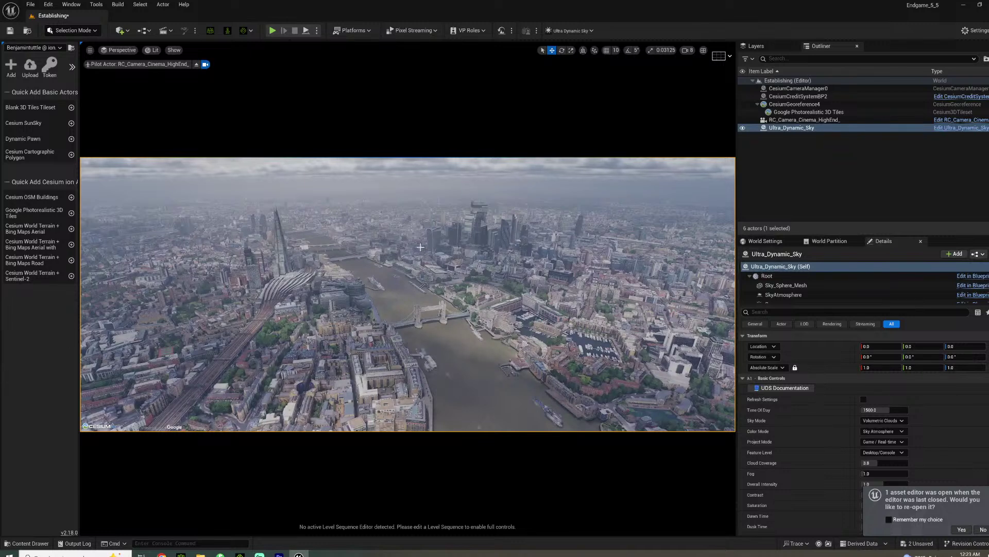
key(s)
right_drag(446, 243, 438, 263)
Add a level sequence named LondonEstablisshing and save it in the Sequences/LONDON folder
click(184, 31)
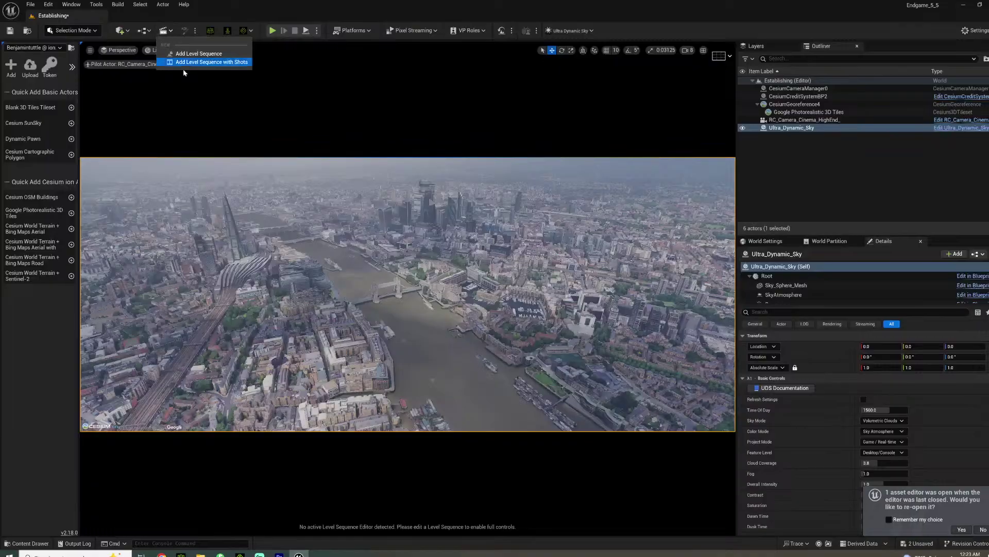
click(193, 57)
scroll(309, 304, down, 5)
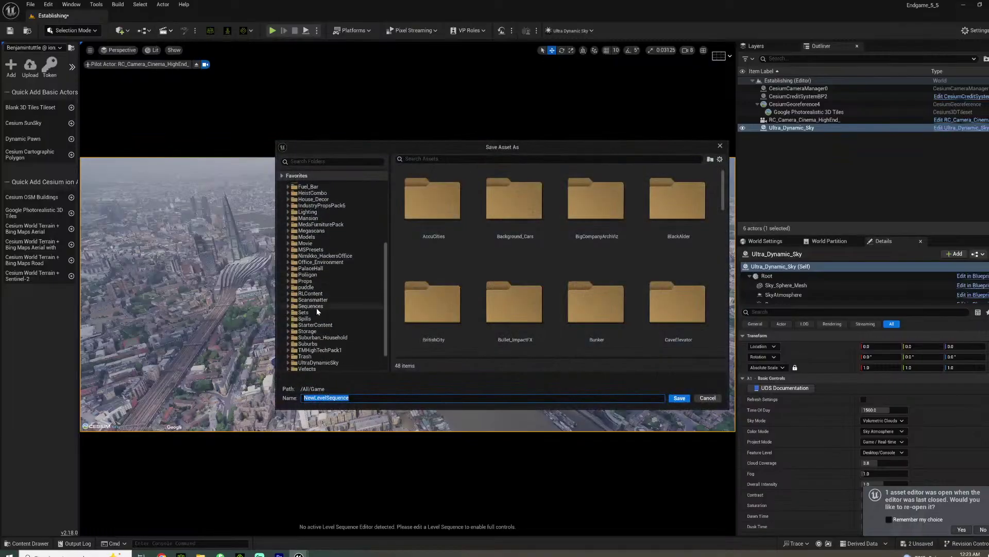
click(320, 306)
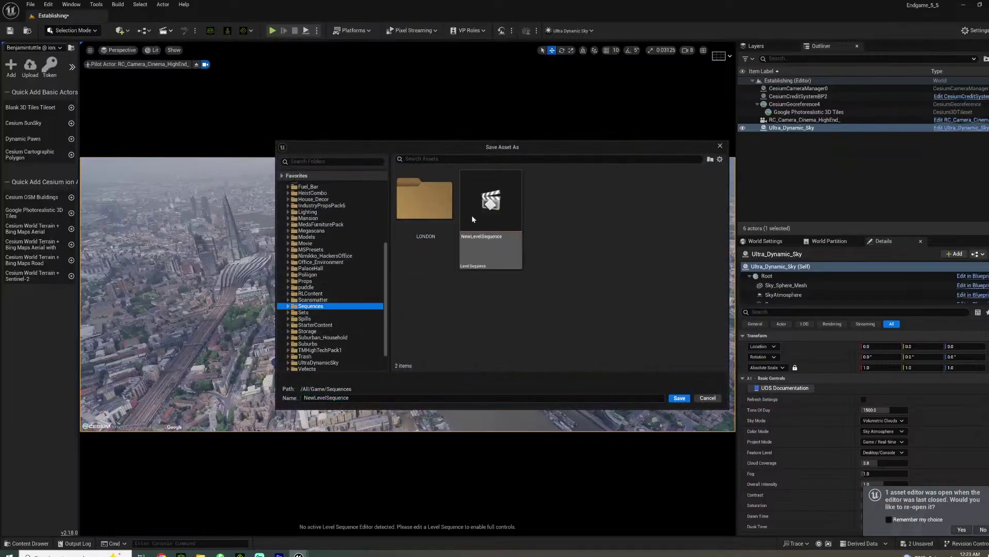
double_click(438, 258)
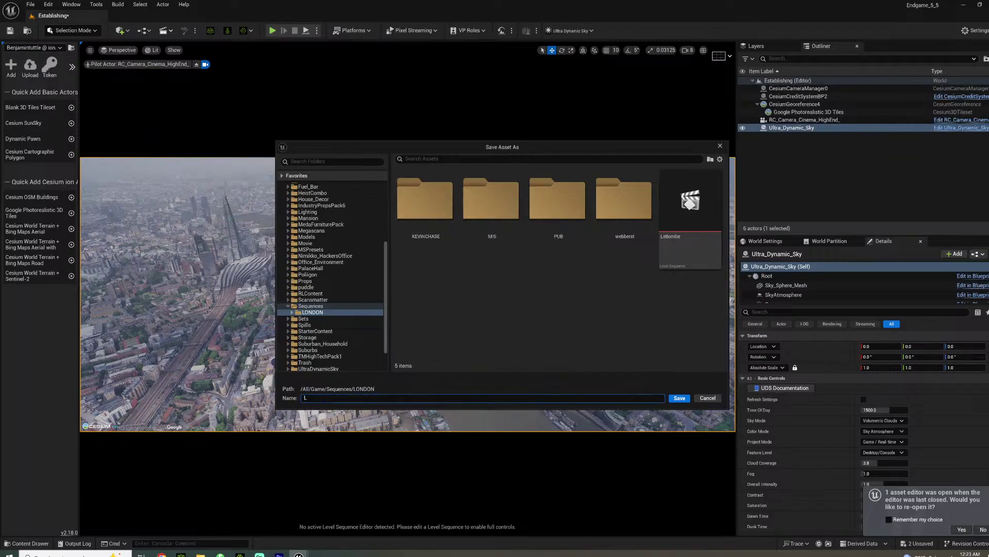
text(Establisshing)
key(Return)
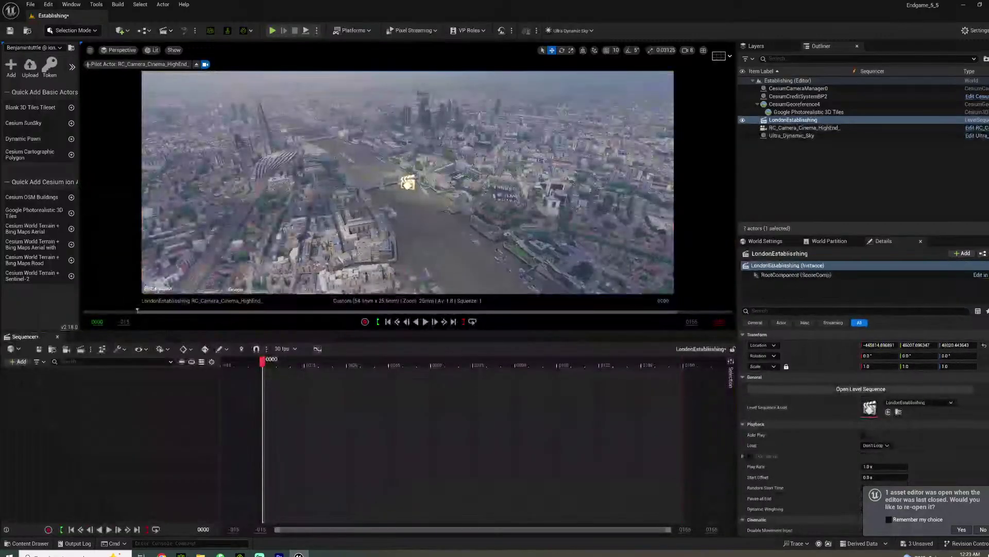
Set the sequence to 24 fps (film) and add the RC_Camera_Cinema_HighEnd_ camera to it
click(285, 349)
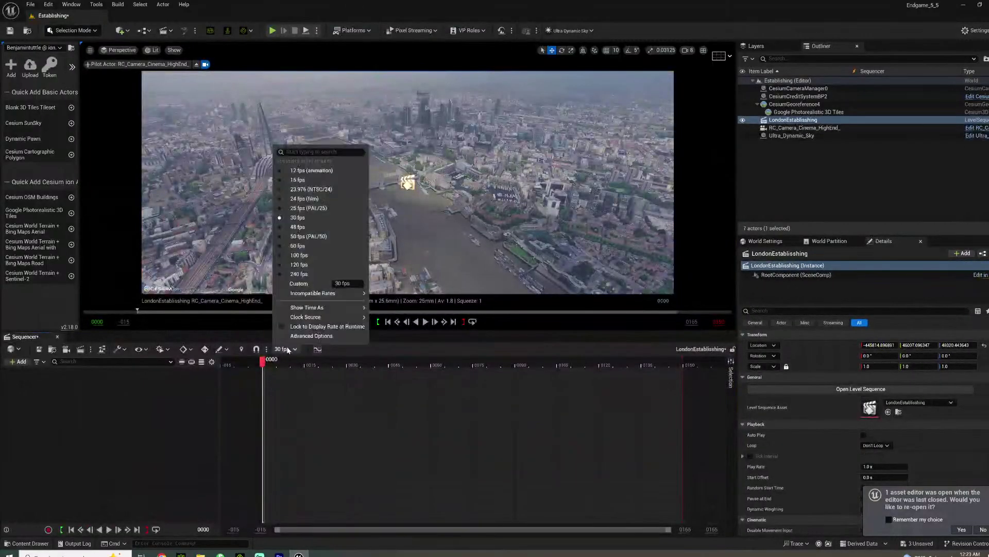
click(303, 199)
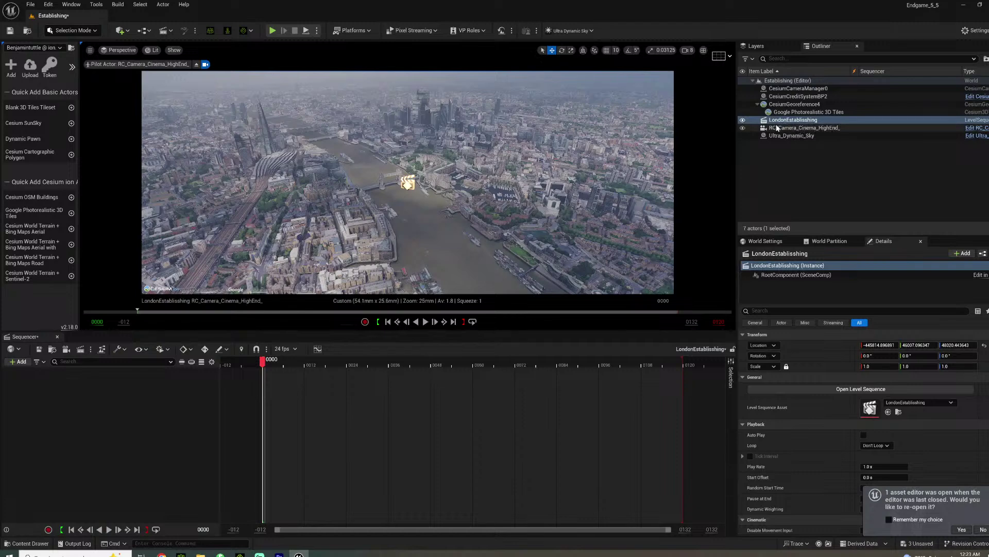
drag(804, 127, 143, 419)
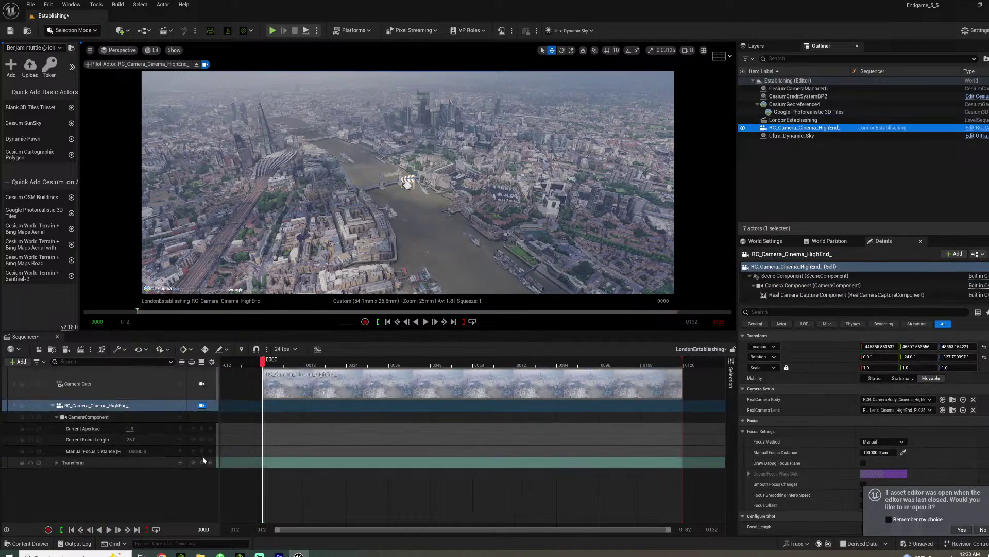
Switch to Premiere Pro and close it without saving the changes to Untitled.prproj
click(279, 555)
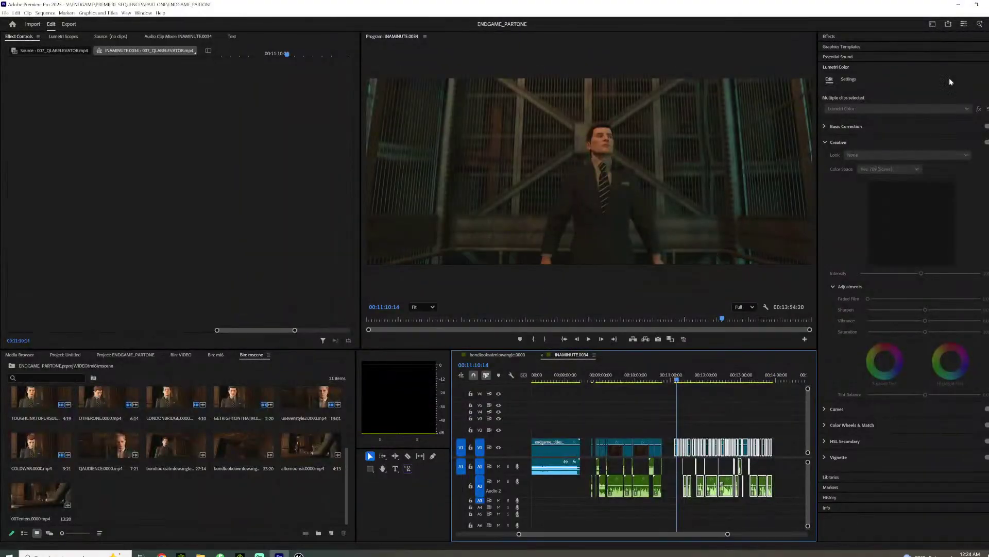
click(986, 4)
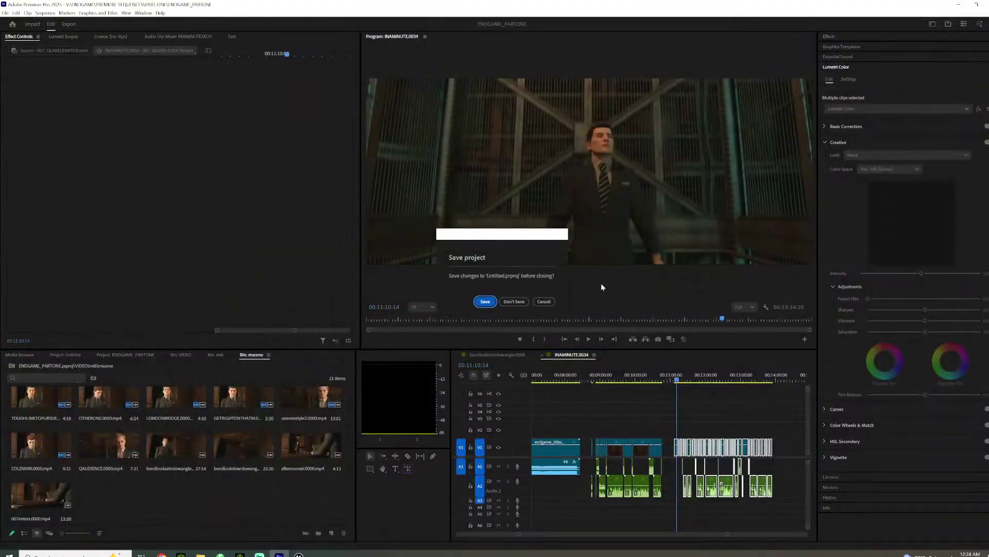
click(515, 301)
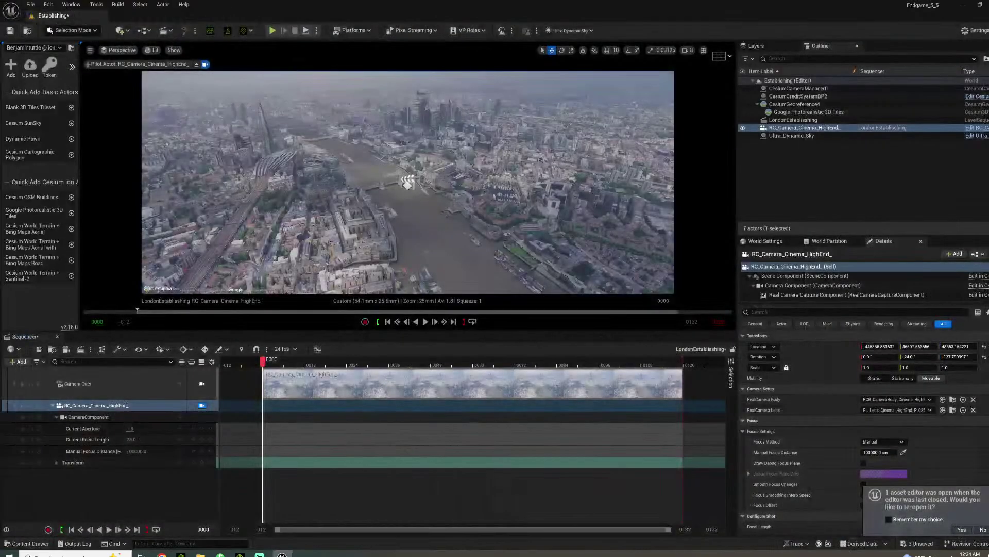
Keyframe the camera's Transform at frame 0 and set the end of the sequencer's visible range to 1150
click(202, 463)
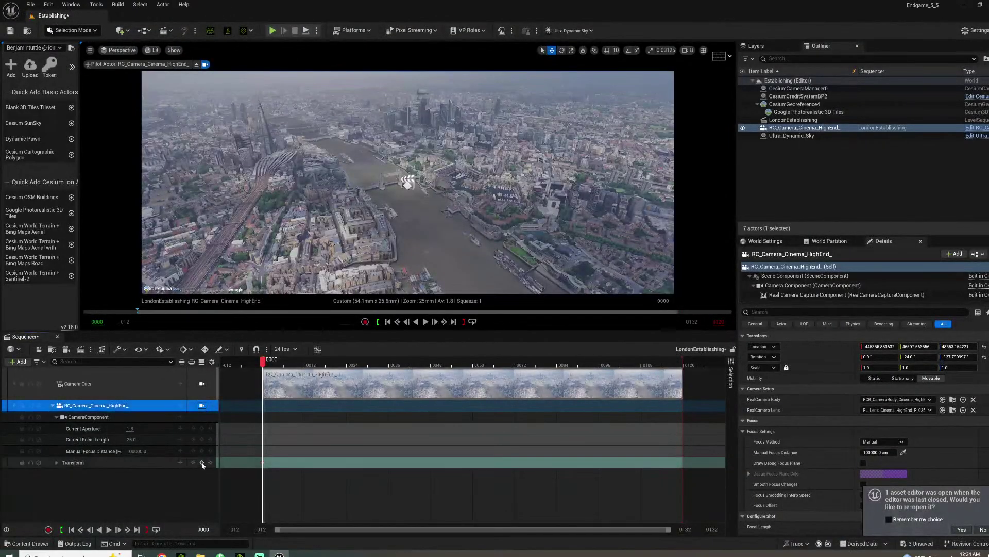
click(686, 529)
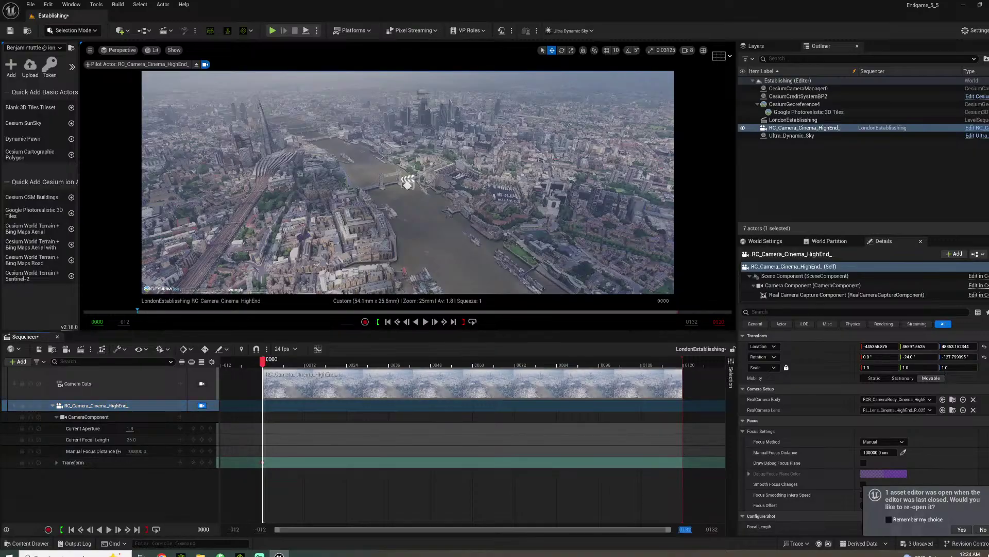
text(1150)
key(Return)
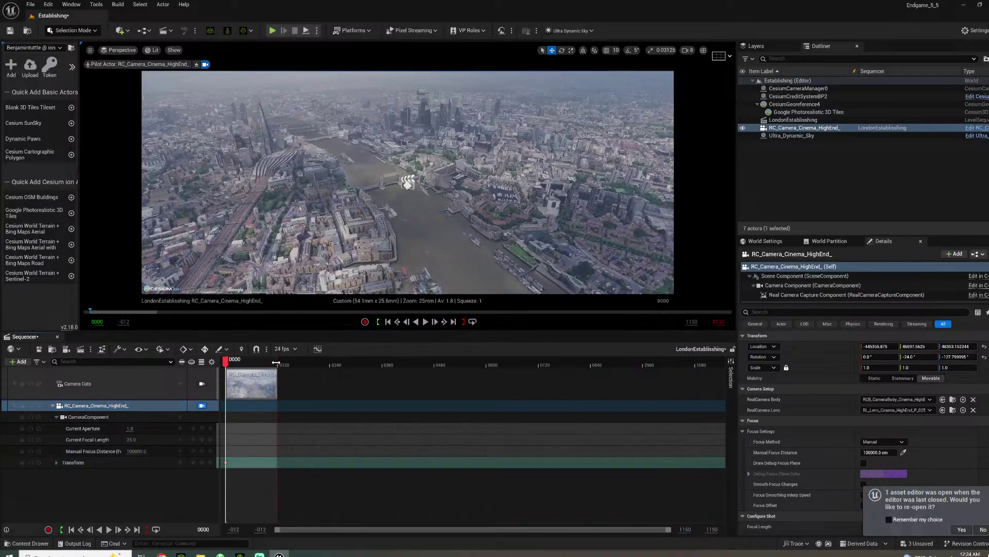
Extend the playback range to just short of frame 480 and stretch the camera cut from the start to about frame 633
drag(276, 363, 433, 363)
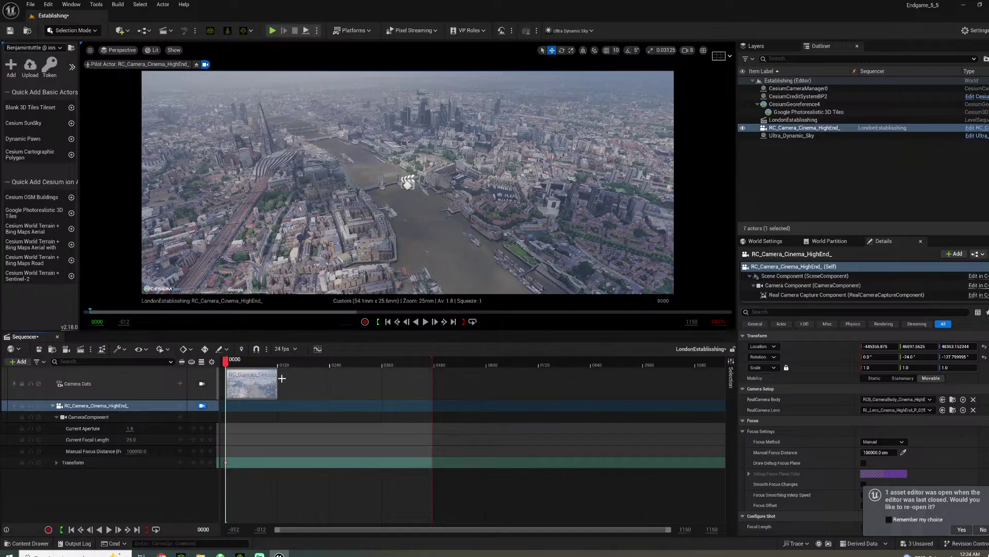
drag(276, 378, 429, 379)
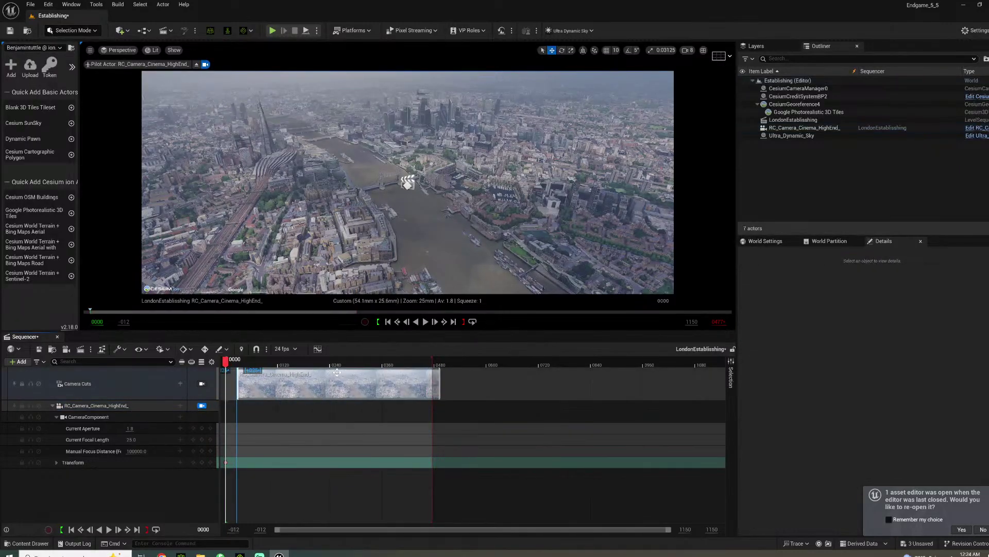
drag(337, 372, 312, 370)
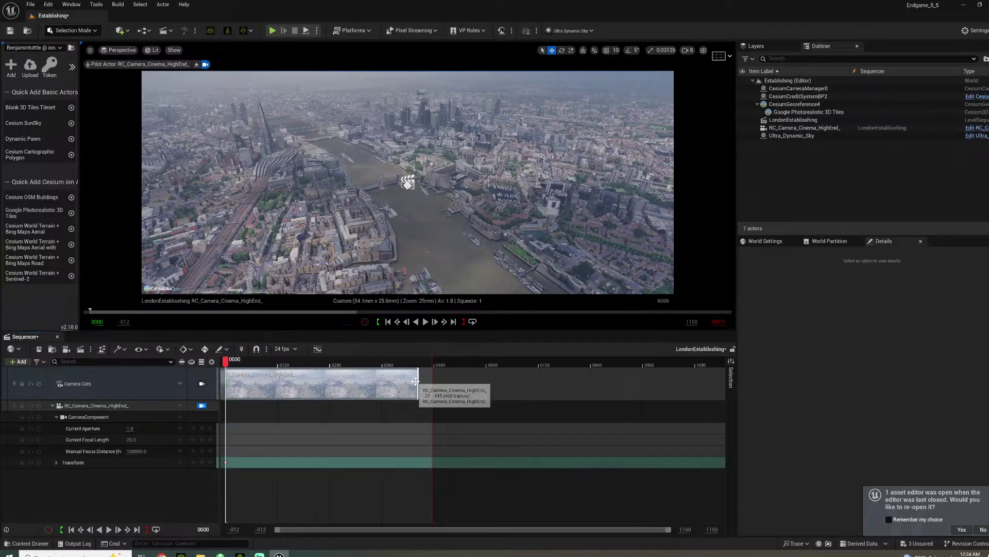
drag(418, 384, 500, 384)
Keyframe the camera's Transform at frame 452 with a lower view of Tower Bridge and the skyline, and play back the move
click(364, 363)
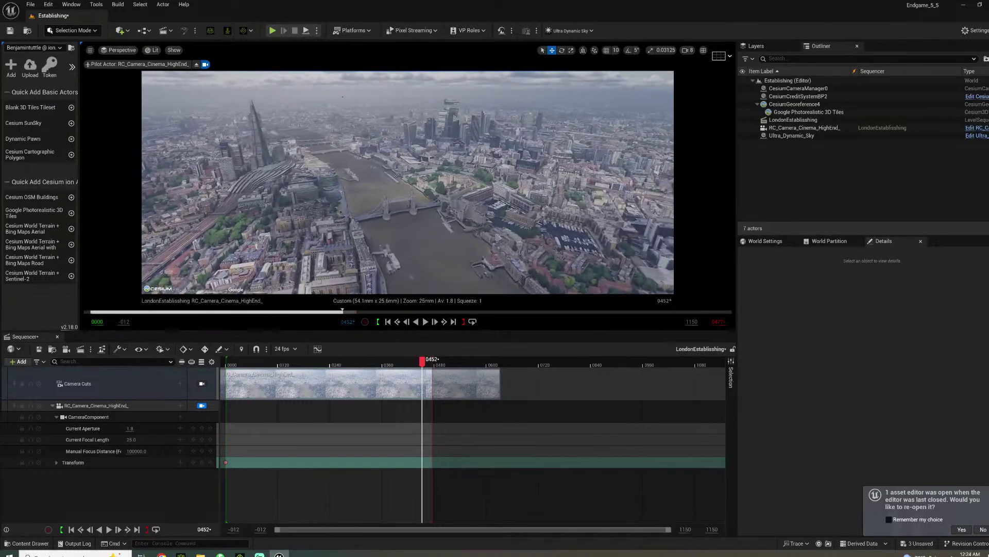
click(201, 462)
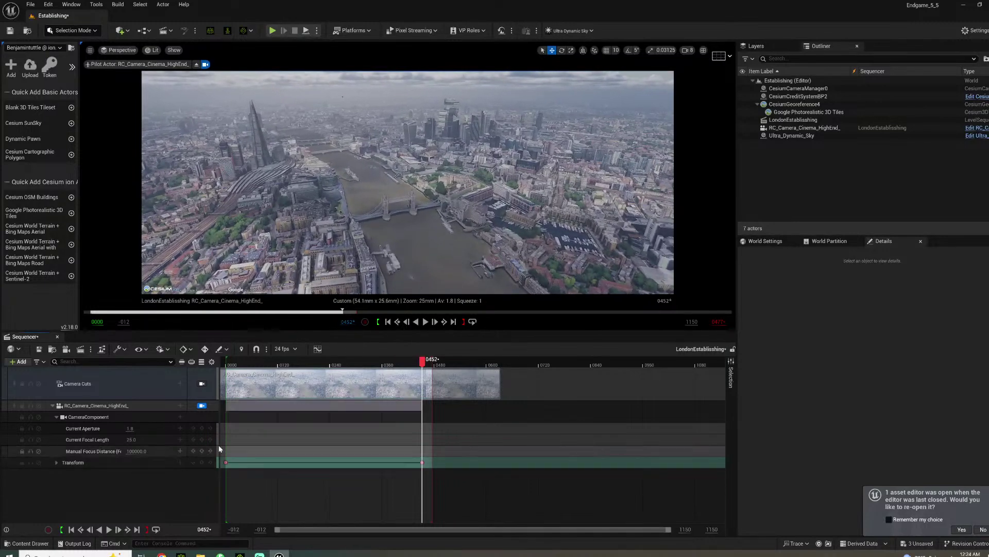
key(space)
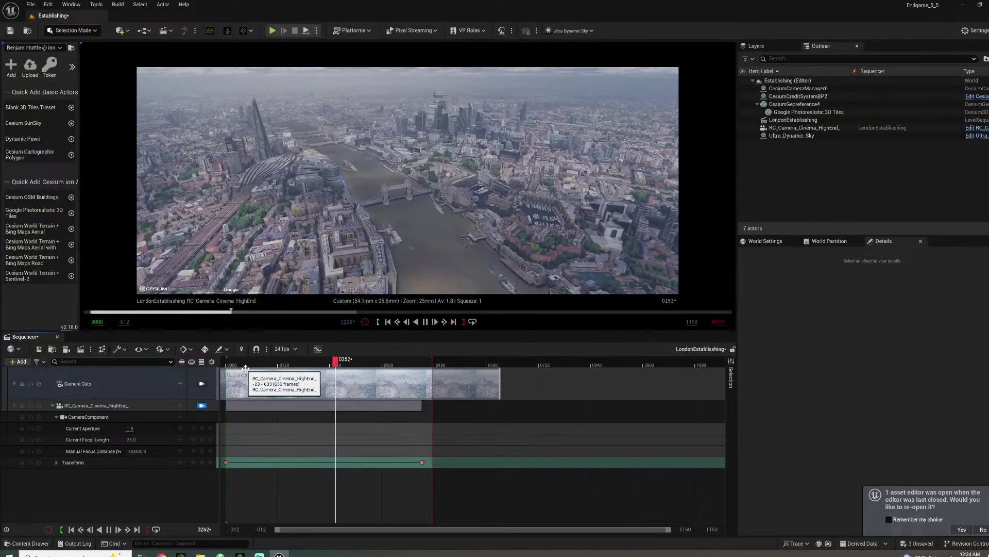
key(space)
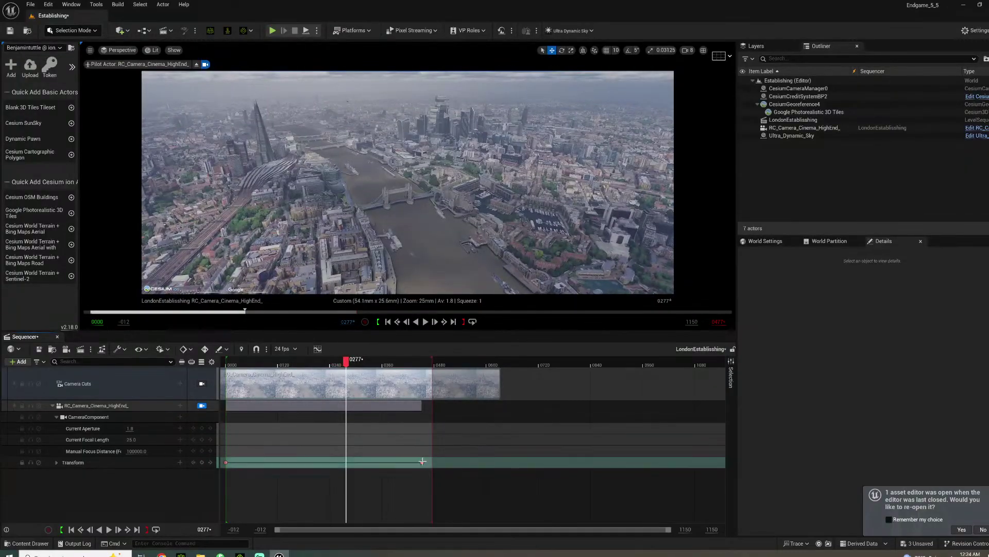
Move the camera's last Transform keyframe to about frame 879, stretch the camera cut and playback range to match, and play back the move
drag(423, 461, 608, 461)
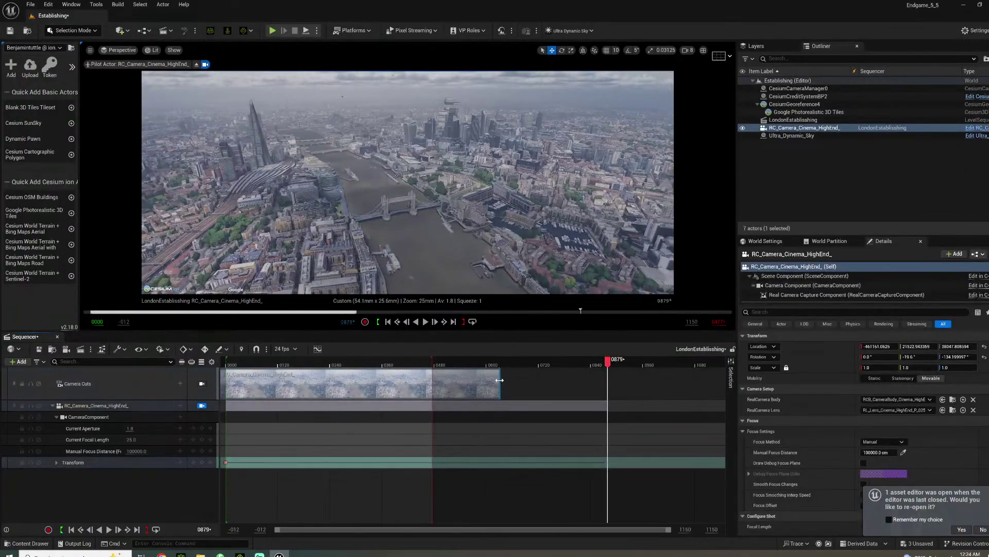
drag(499, 380, 609, 380)
drag(430, 363, 606, 365)
key(space)
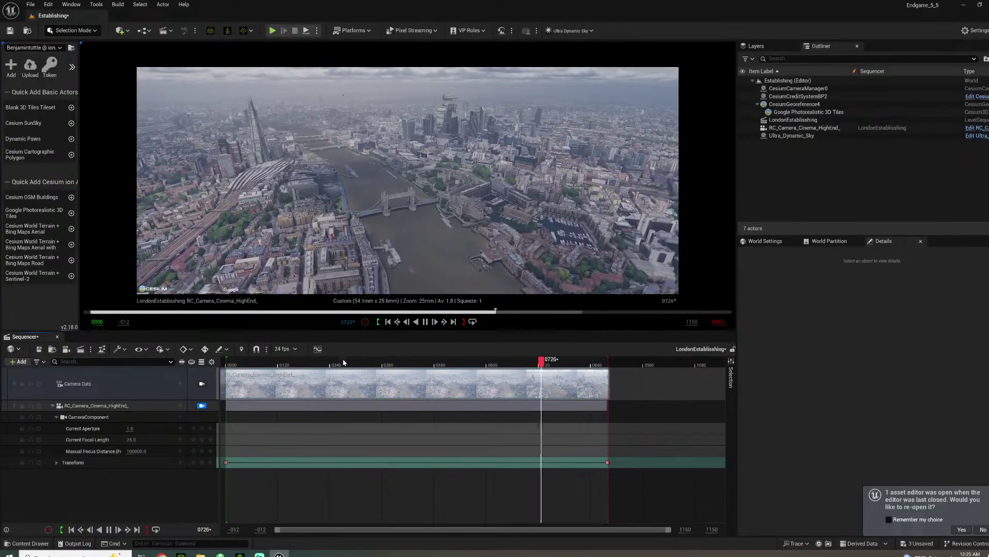
drag(356, 363, 278, 381)
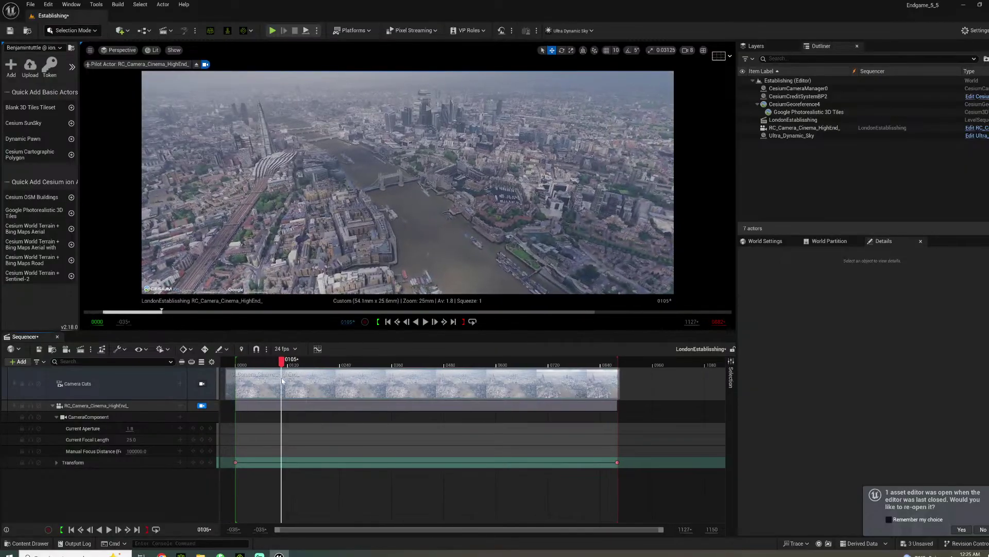
key(space)
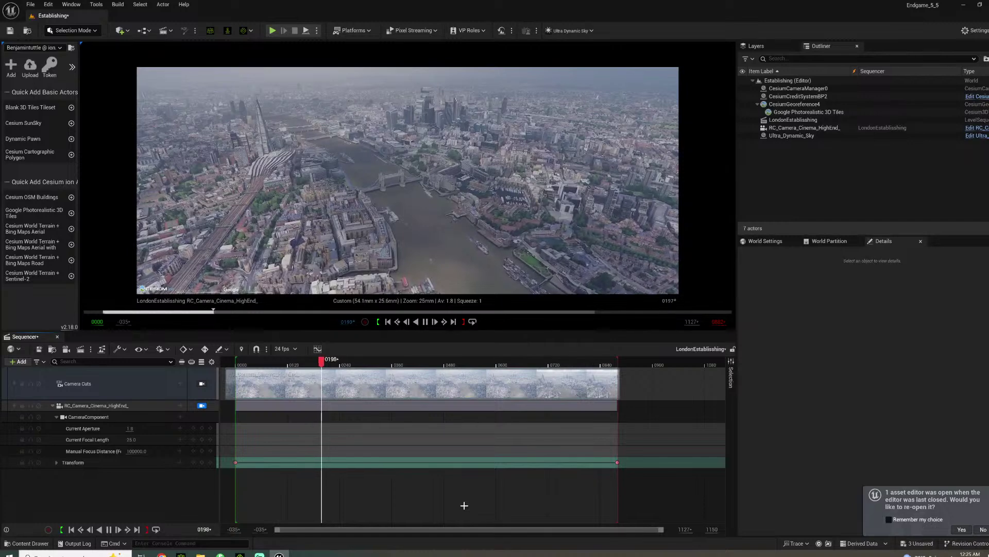
key(space)
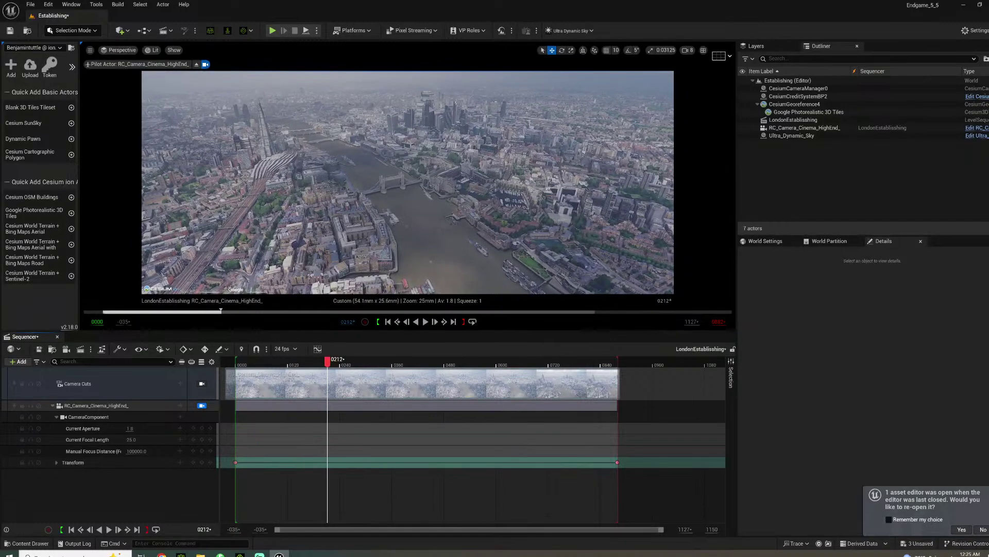
Send the London establishing sequence to the Movie Render Queue and load the Endgame_render preset for its job
click(68, 349)
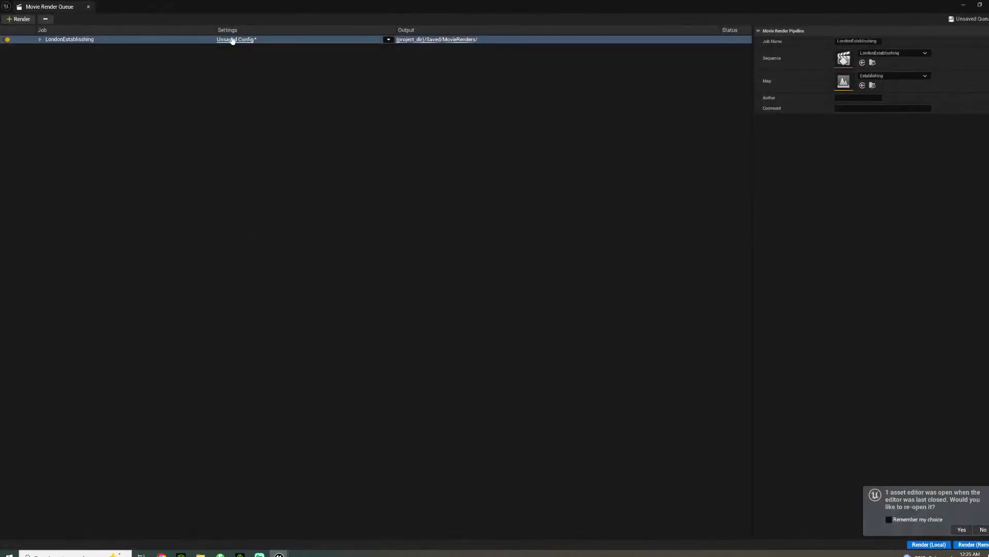
click(388, 40)
click(428, 118)
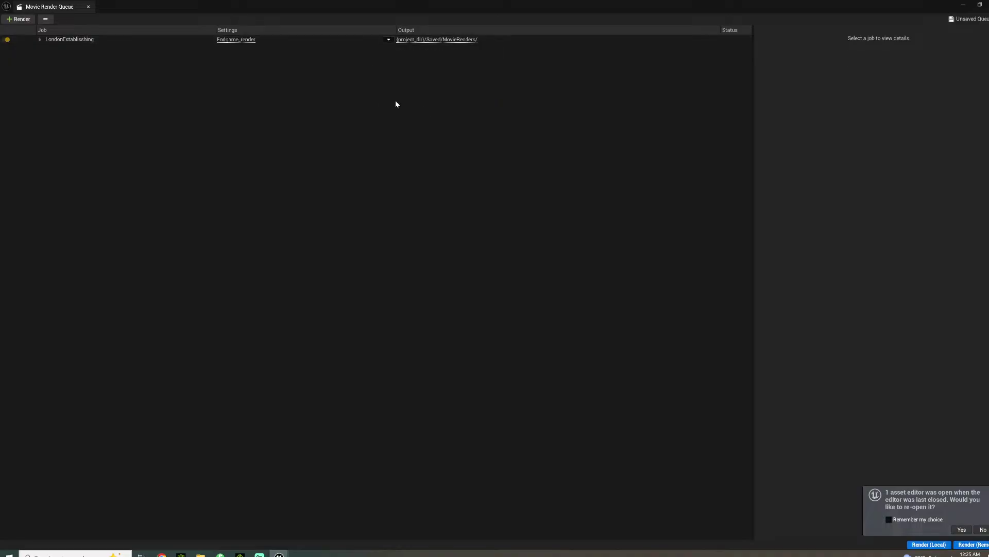
Browse for the job's output directory in the ESTABLISHINGSHOTS folder under FINALRENDER/LONDONSCENE
click(236, 40)
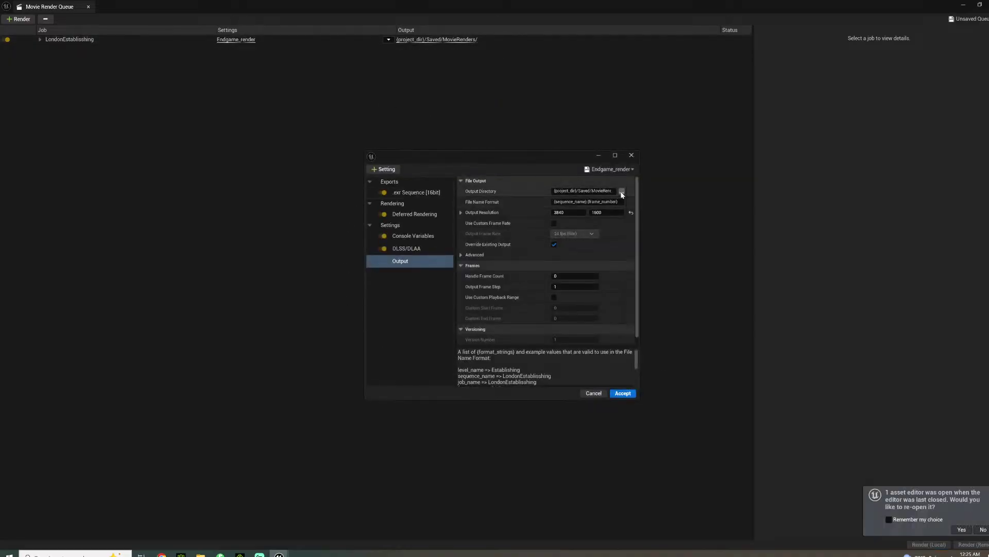
click(621, 192)
click(467, 170)
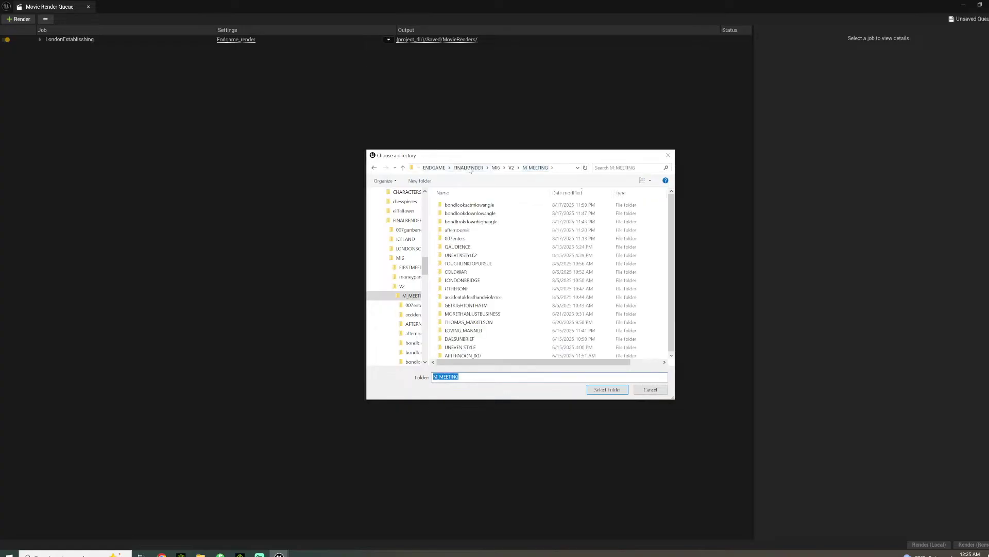
click(470, 169)
double_click(463, 222)
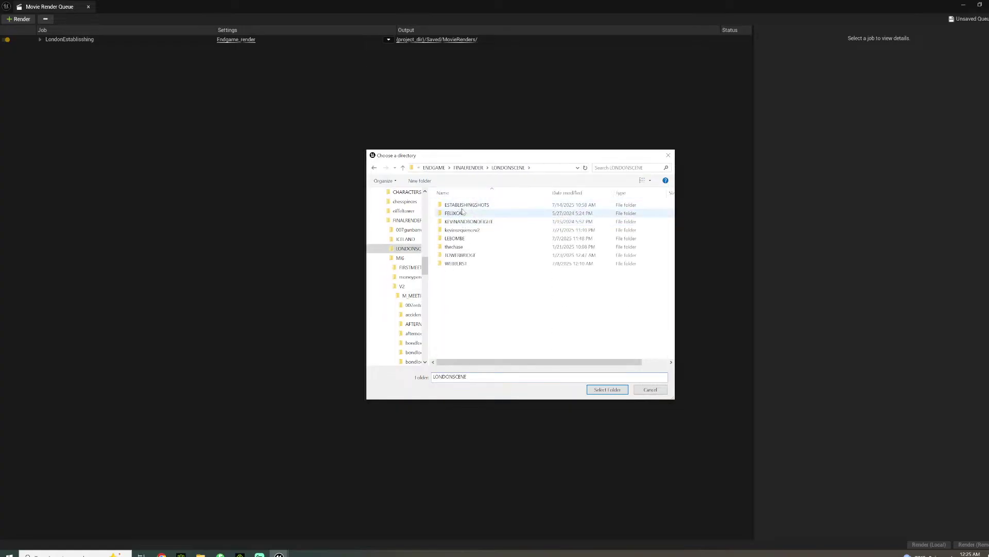
double_click(461, 205)
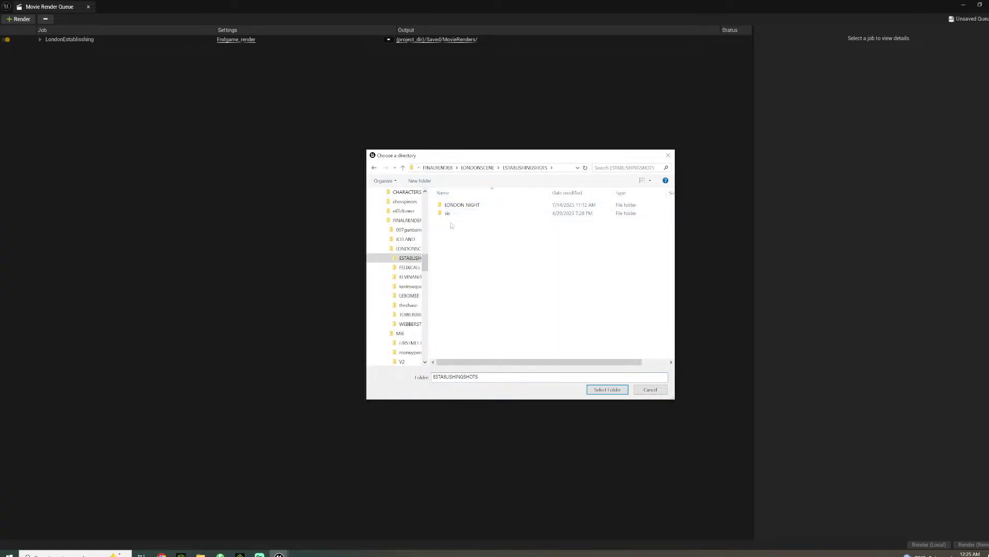
Create a folder named towerbridgeflyby in ESTABLISHINGSHOTS and select it as the render's output directory
click(420, 181)
text(londo)
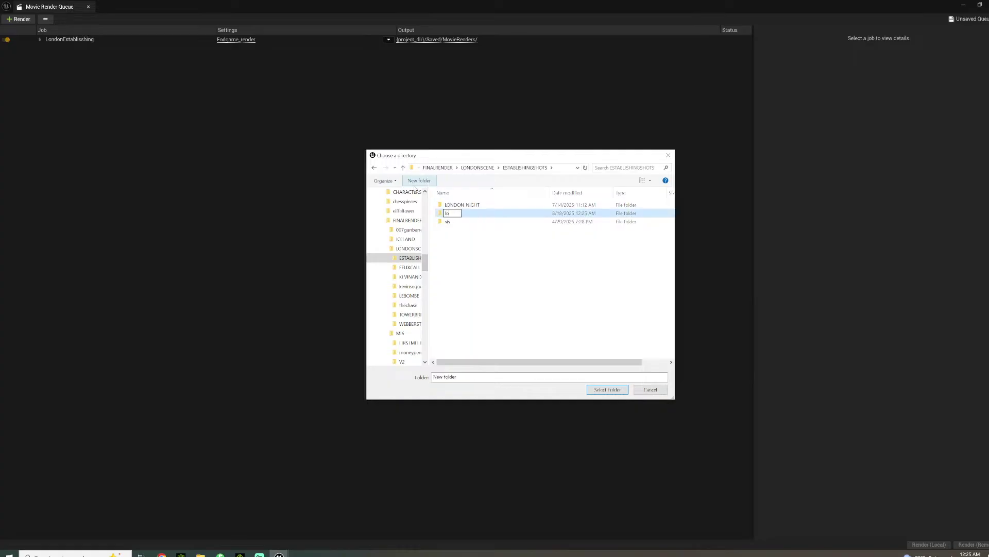
key(BackSpace)
key(BackSpace)
key(BackSpace)
key(BackSpace)
text(towerbridgeh)
text(lyby)
key(Return)
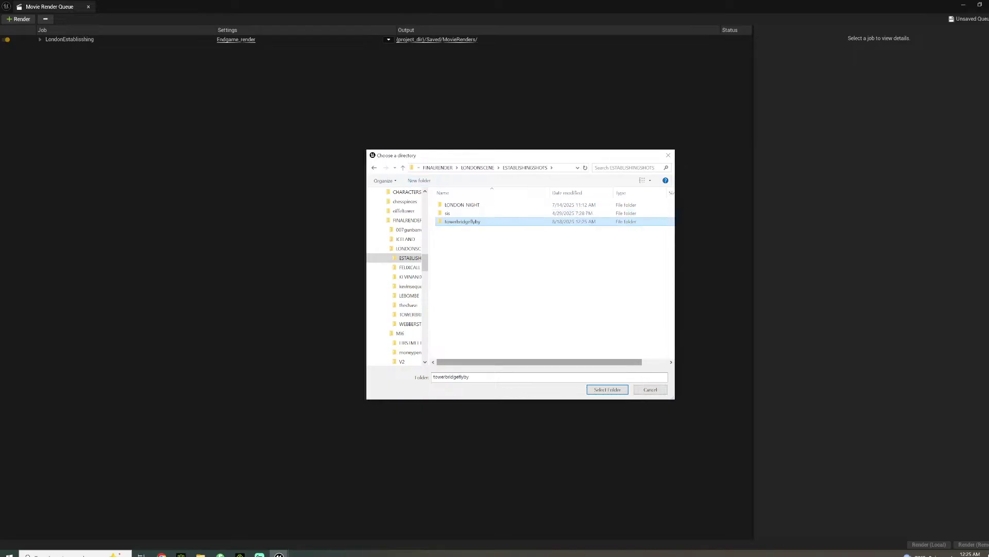
click(606, 393)
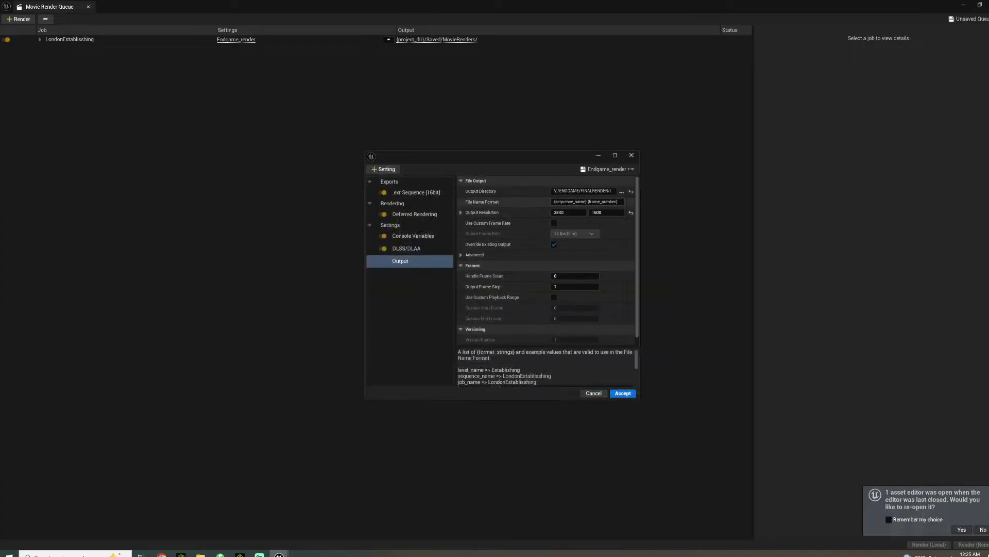
Set the render's file name format to towerbridgeflyby.{frame_number} and accept the output settings
drag(587, 201, 546, 202)
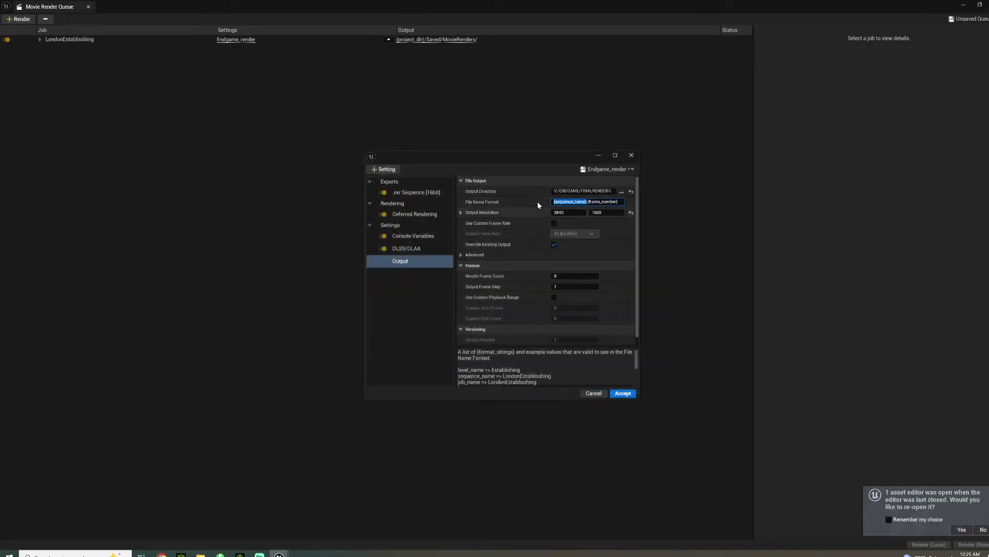
text(tqwerbridgefly)
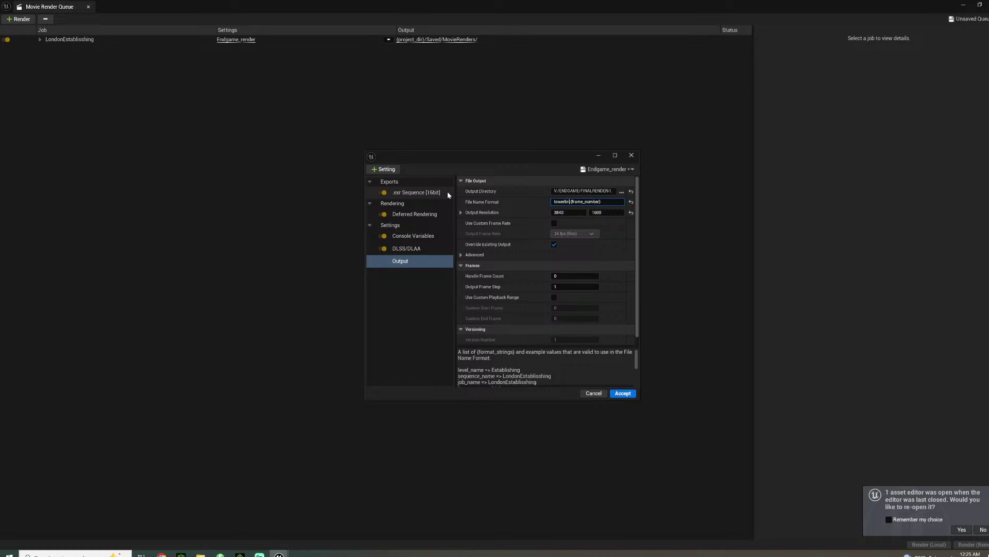
text(by.)
key(Return)
click(621, 393)
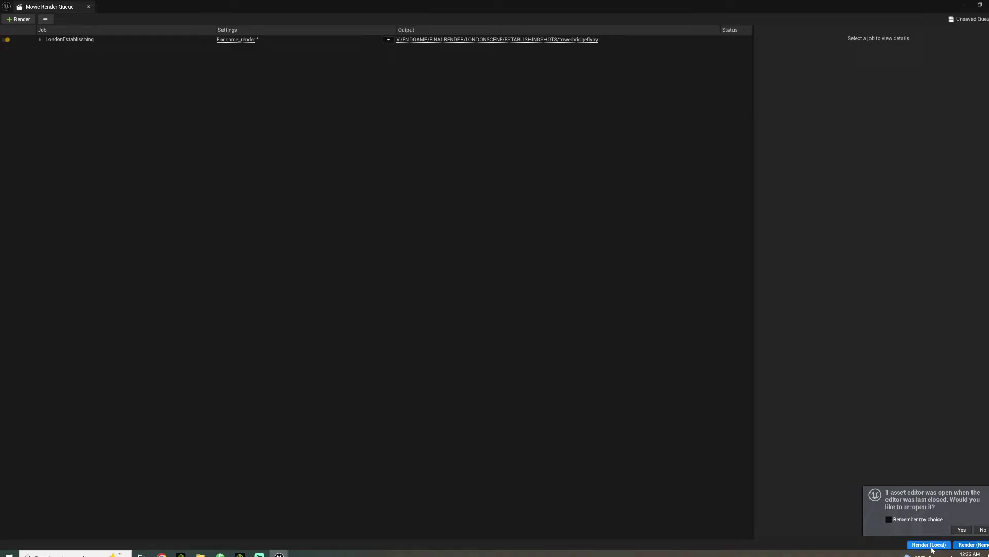
Save all project changes and render the Tower Bridge flyby job locally
drag(607, 4, 676, 135)
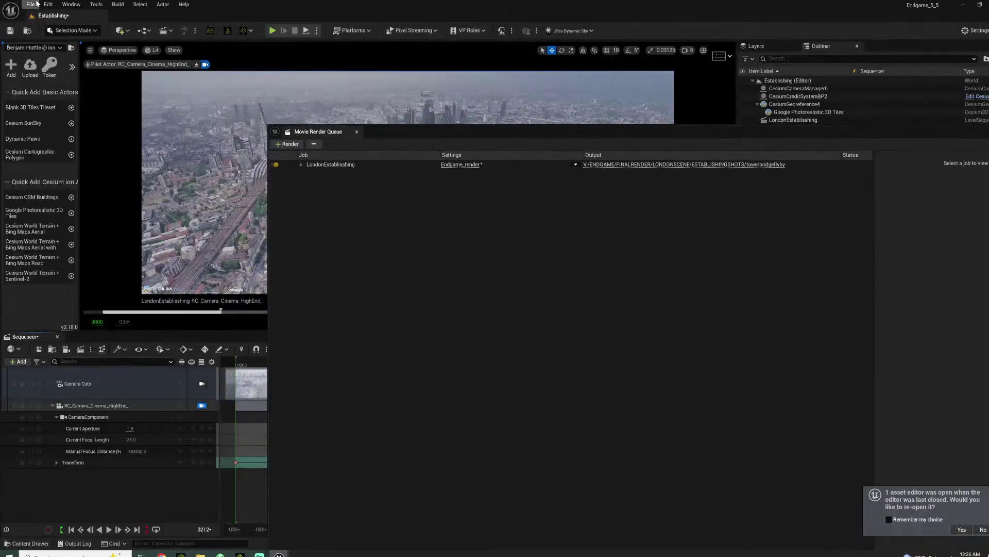
click(30, 4)
click(54, 127)
drag(470, 133, 347, 30)
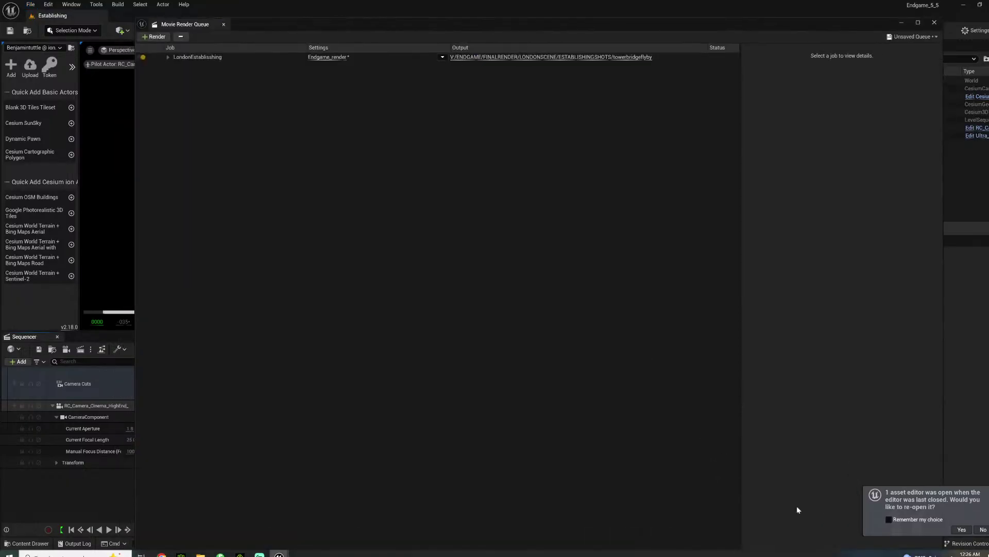
double_click(757, 26)
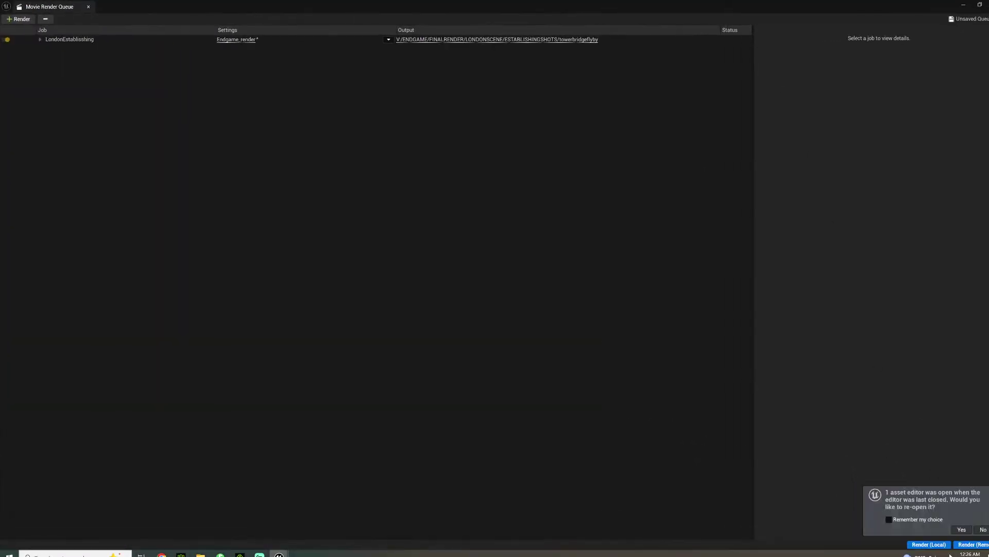
click(929, 545)
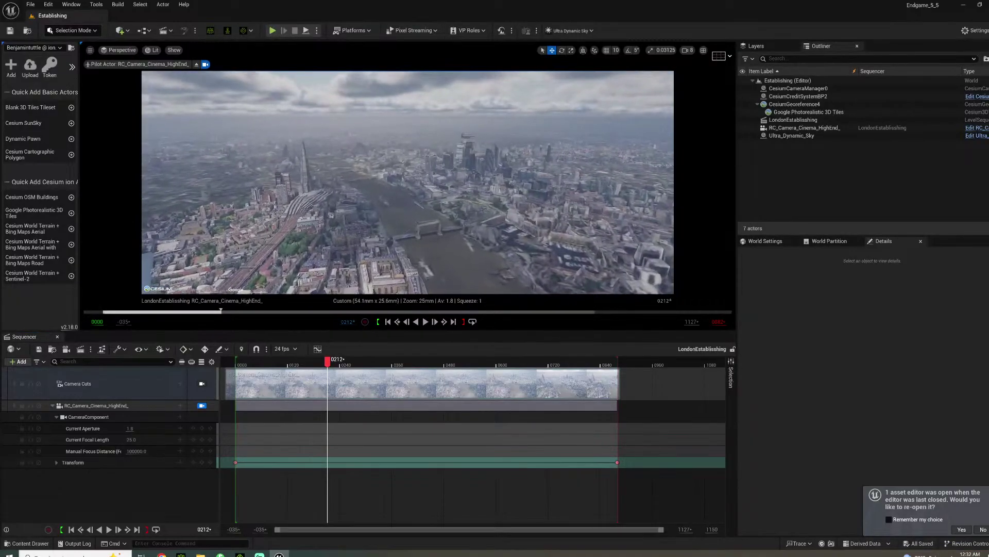
Delete the RC_Camera_Cinema_HighEnd_ track and its camera cut from the sequence
click(85, 407)
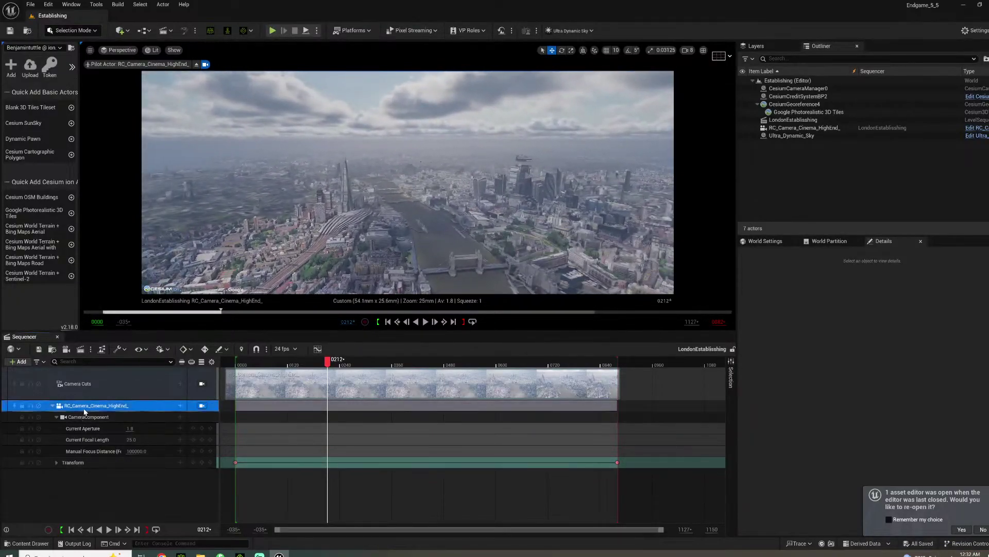
key(Delete)
click(255, 380)
key(Delete)
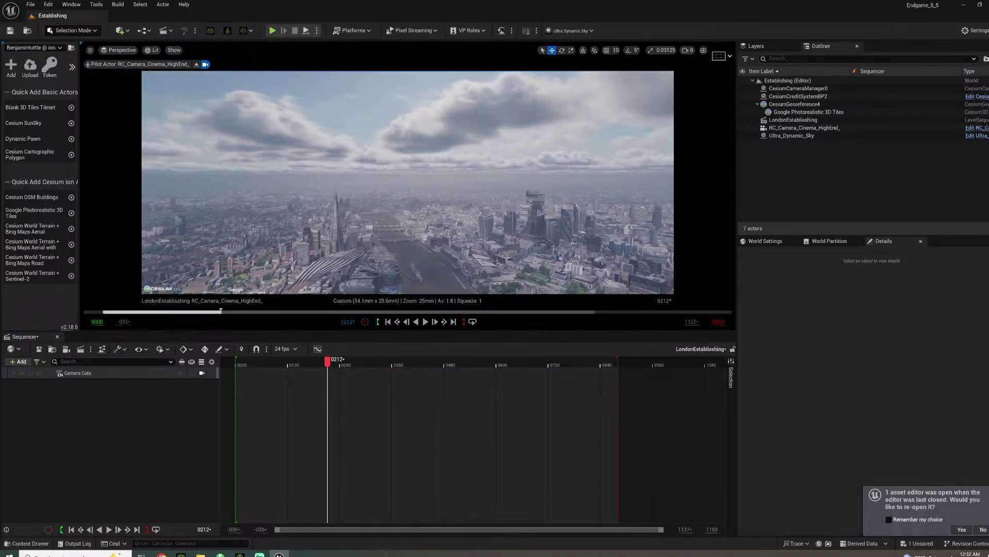
Raise the viewport camera speed to 16 and fly the piloted camera to a high view over Westminster and the Thames
click(689, 51)
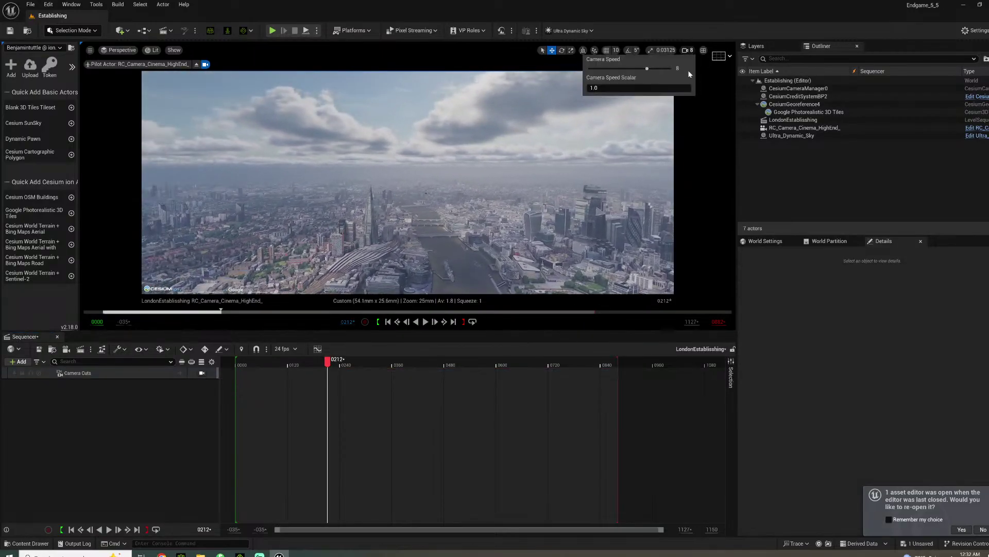
click(660, 68)
key(w)
right_drag(598, 150, 545, 148)
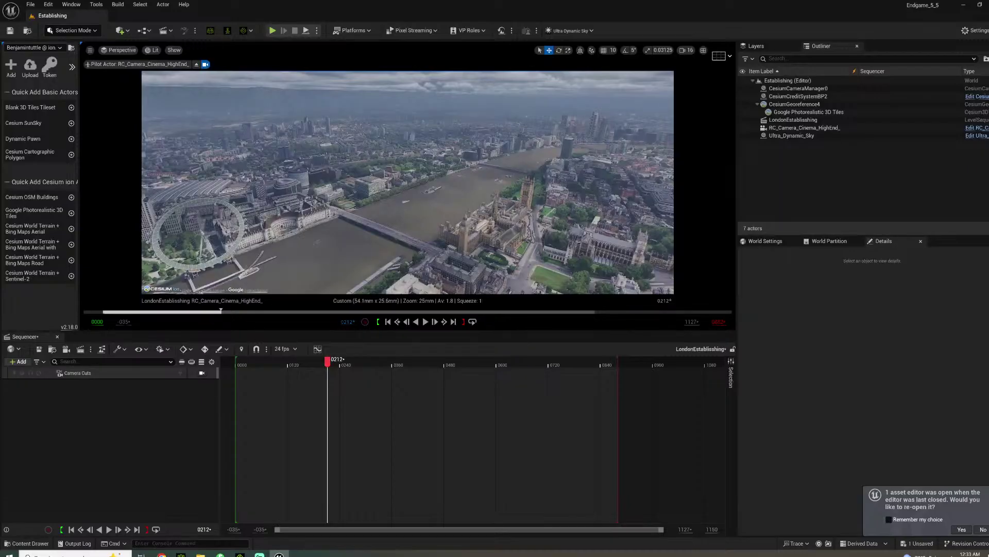
right_drag(408, 182, 412, 163)
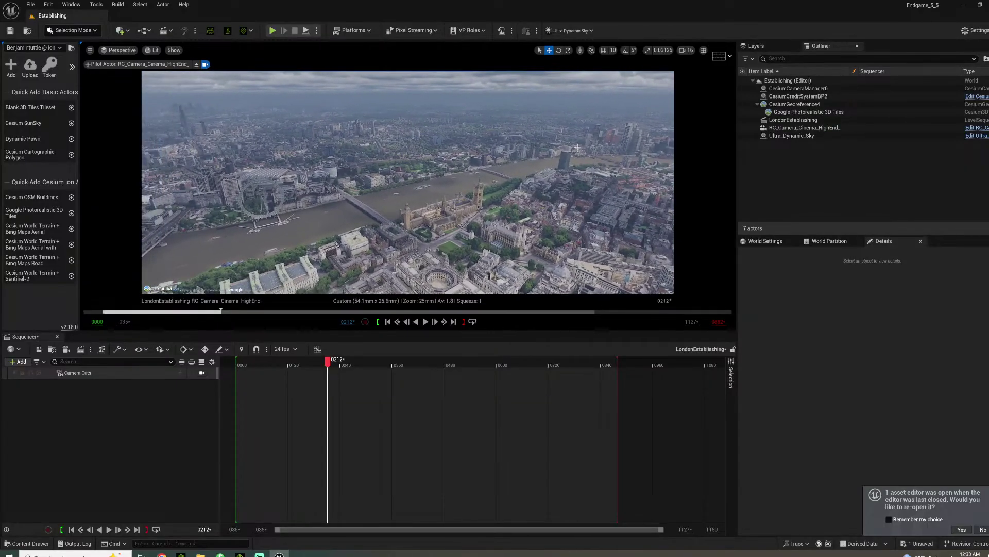
Try Time Of Day values of 1750 and 1850 on Ultra_Dynamic_Sky and turn the camera to check the sunset
click(459, 87)
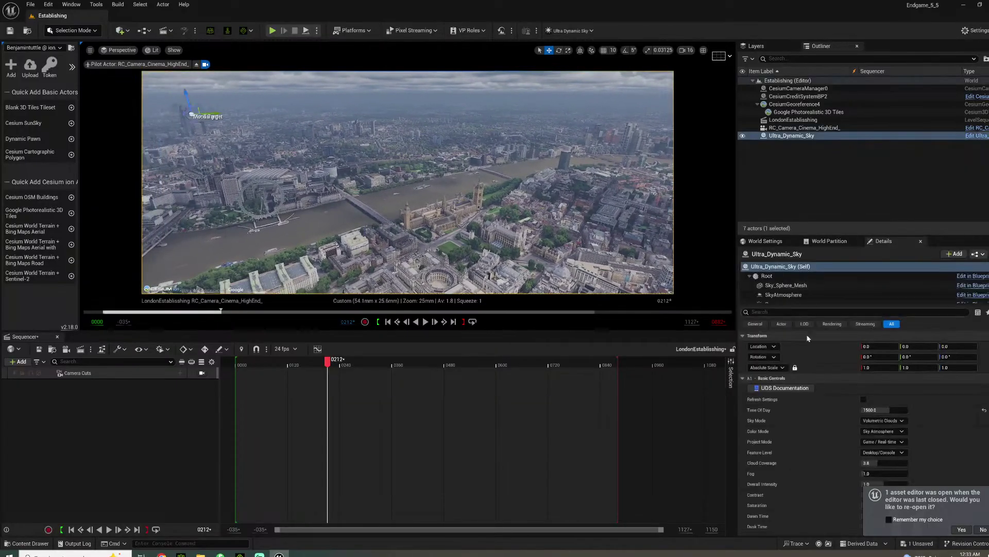
click(879, 410)
text(15)
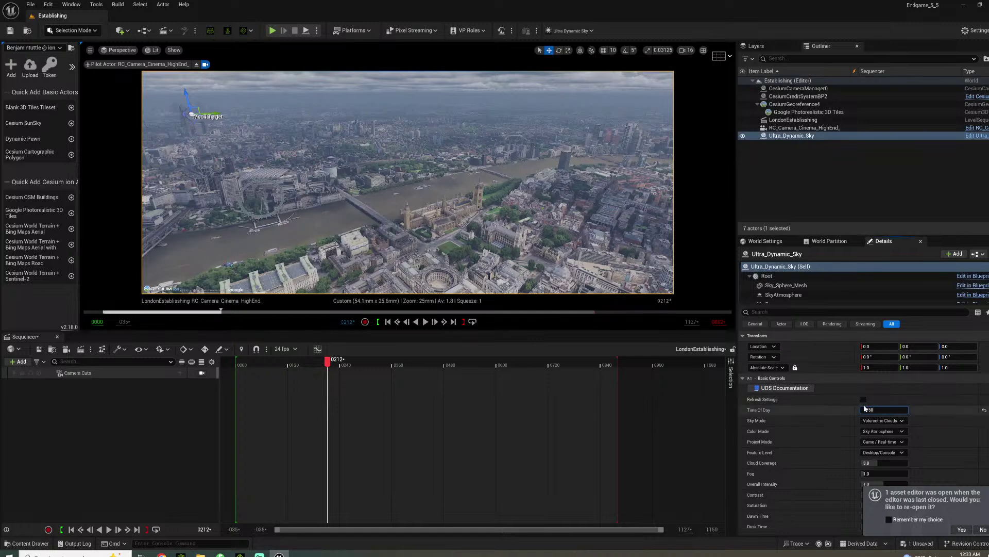
key(Return)
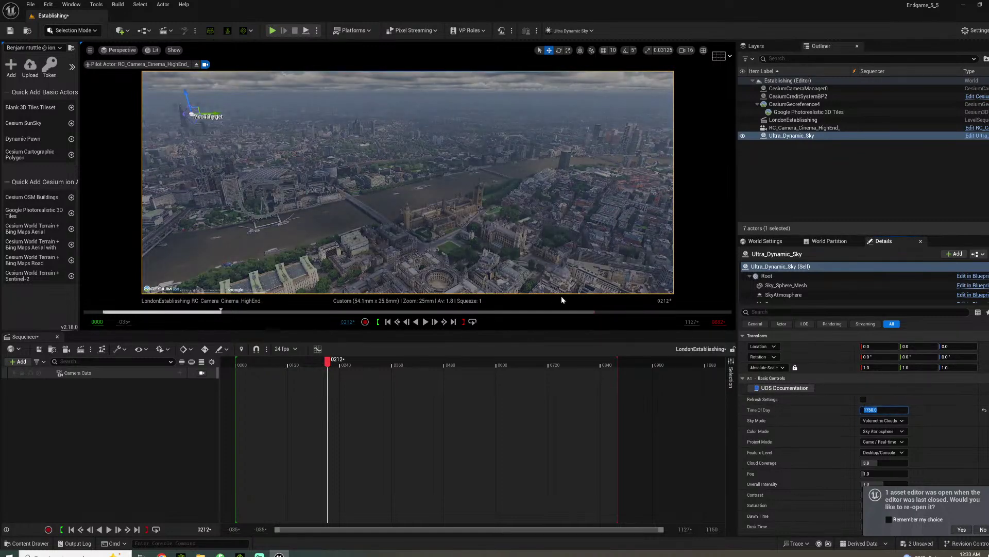
text(185)
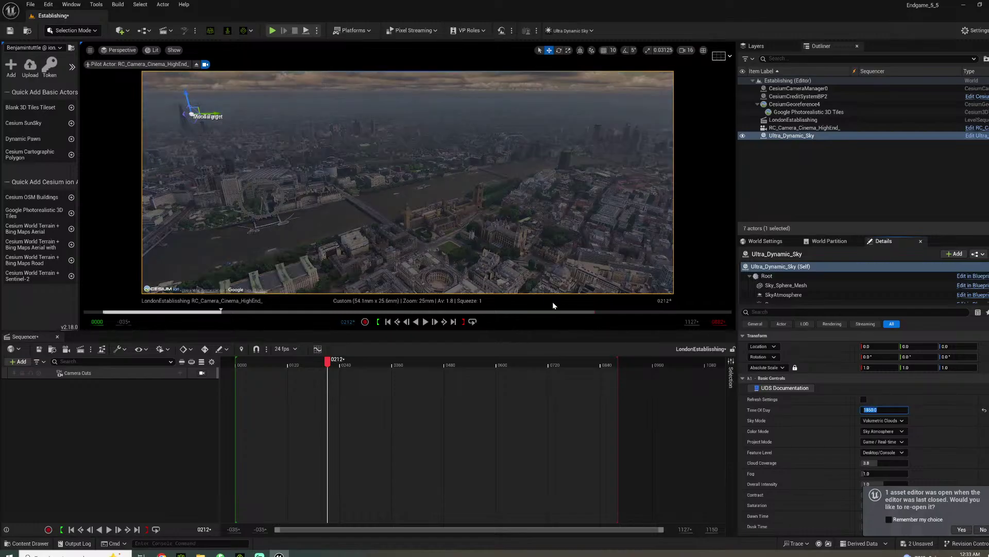
text(0)
key(Return)
right_drag(424, 190, 562, 184)
right_drag(383, 202, 394, 187)
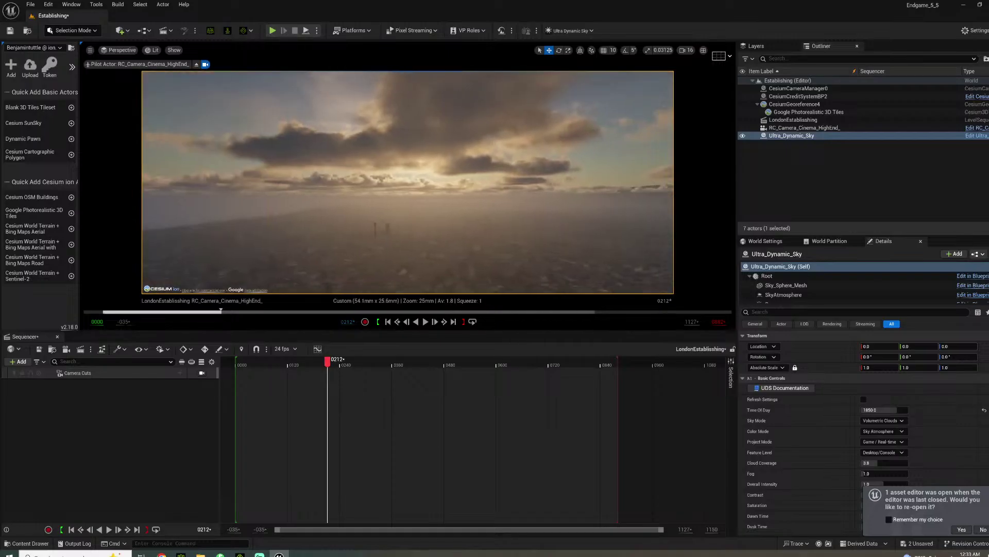
Set Ultra_Dynamic_Sky's Time Of Day to 1800
click(884, 409)
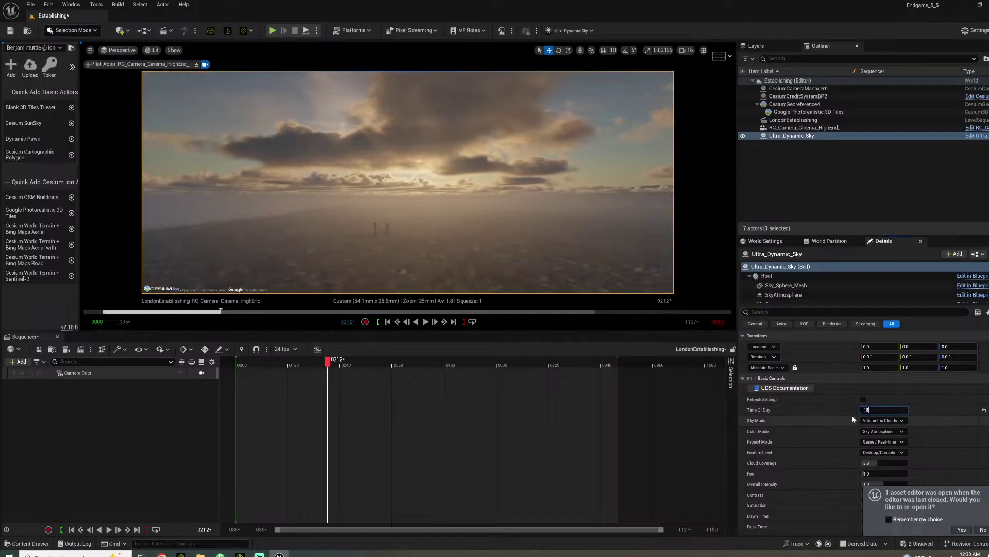
text(1800)
key(Return)
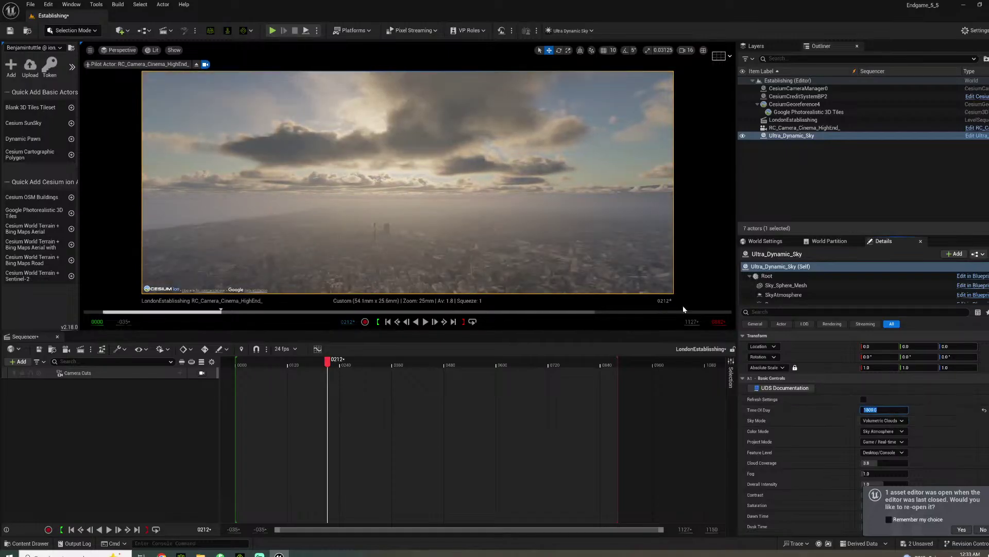
Set Exposure Compensation to 2.0 on the Camera Component of RC_Camera_Cinema_HighEnd_
right_drag(489, 221, 338, 237)
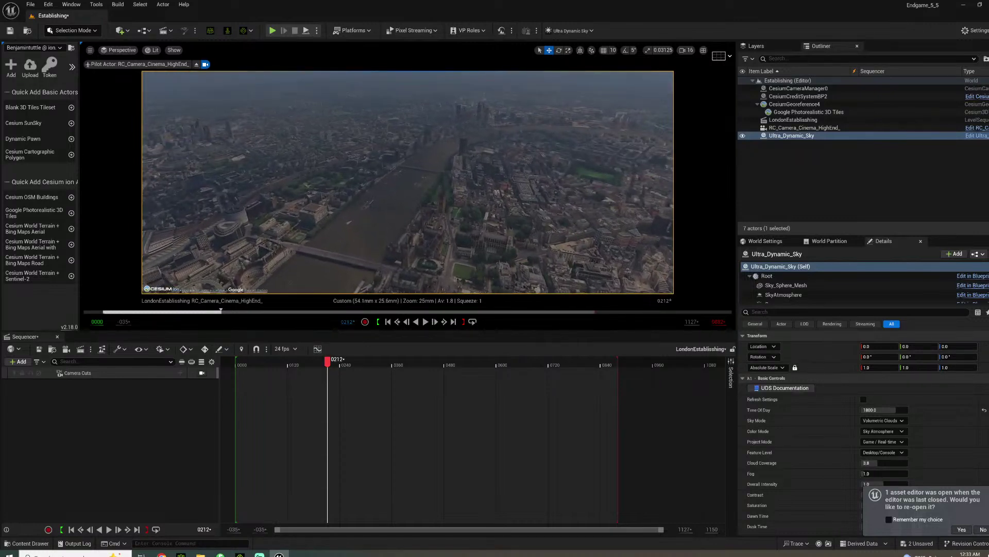
click(798, 128)
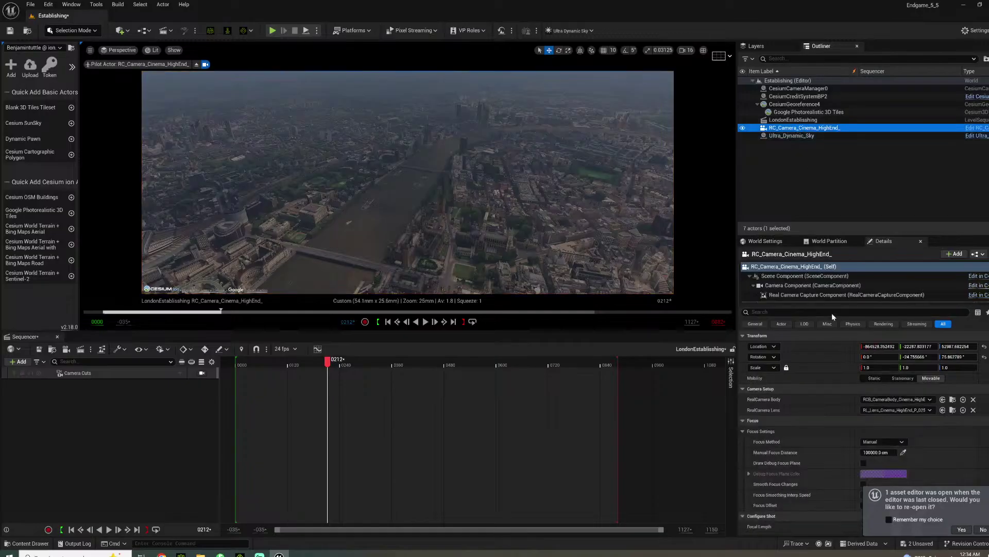
click(817, 285)
scroll(814, 416, down, 5)
scroll(813, 463, down, 10)
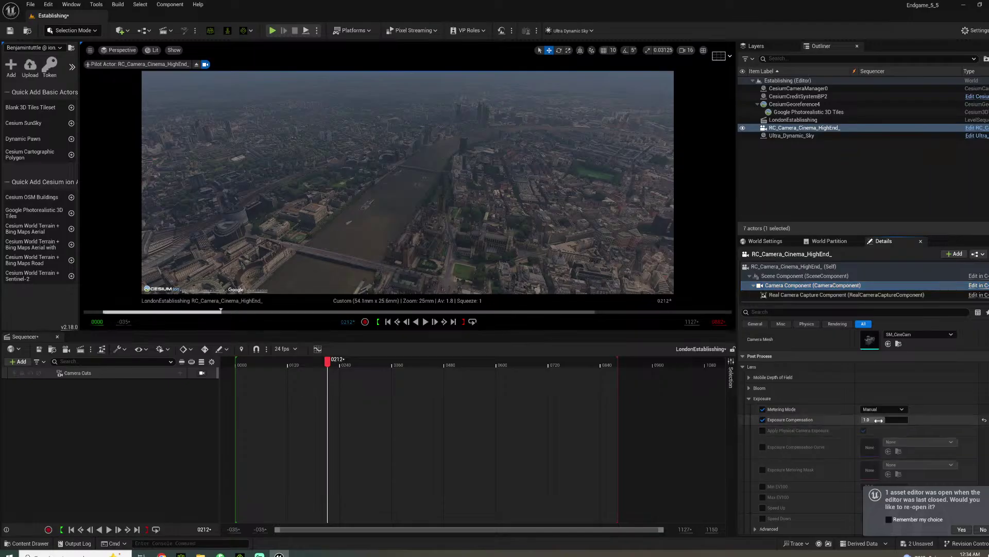
click(877, 420)
text(32)
key(Return)
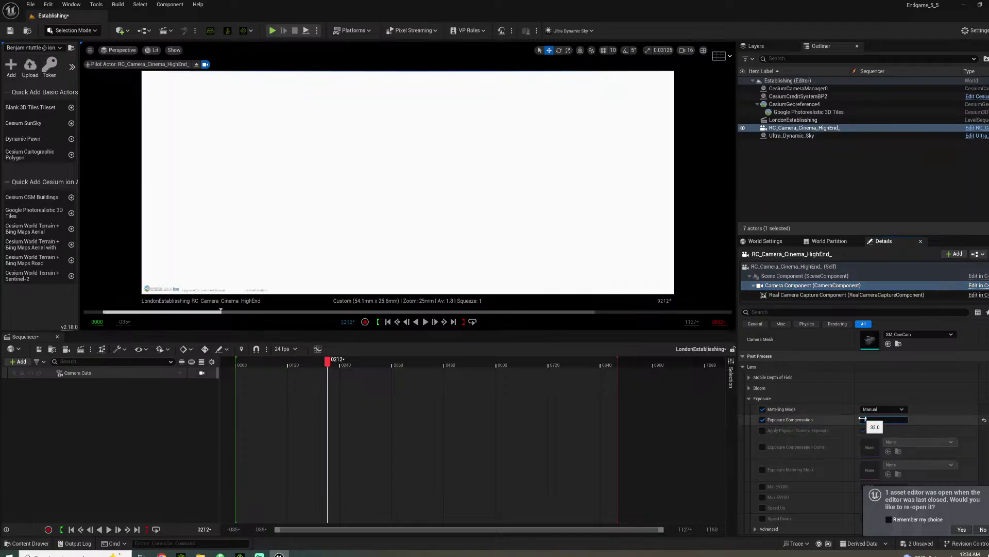
key(Return)
text(2)
key(Return)
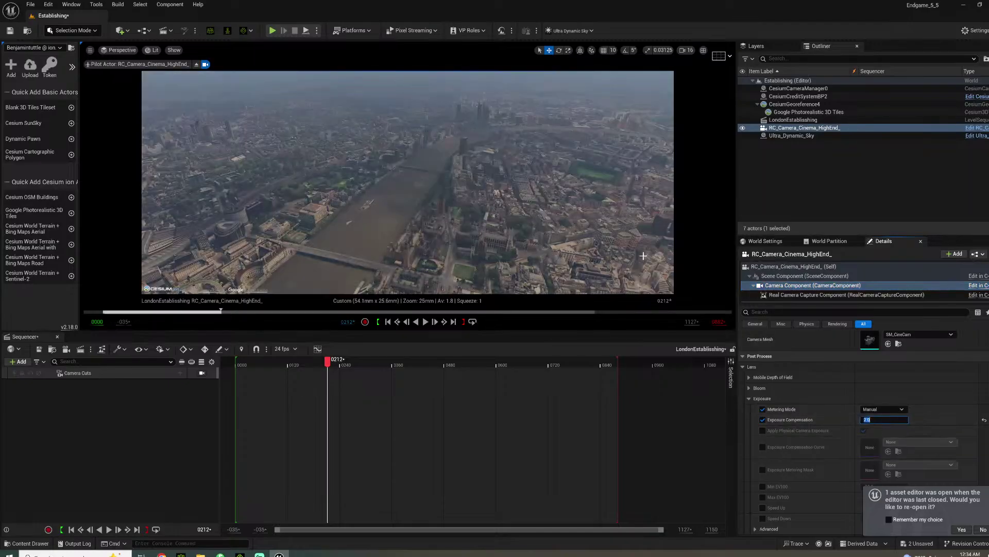
Fly the piloted camera to an aerial view along the Thames with Westminster on one bank and the sun above the horizon
right_drag(446, 267, 516, 225)
key(w)
key(a)
key(s)
key(s)
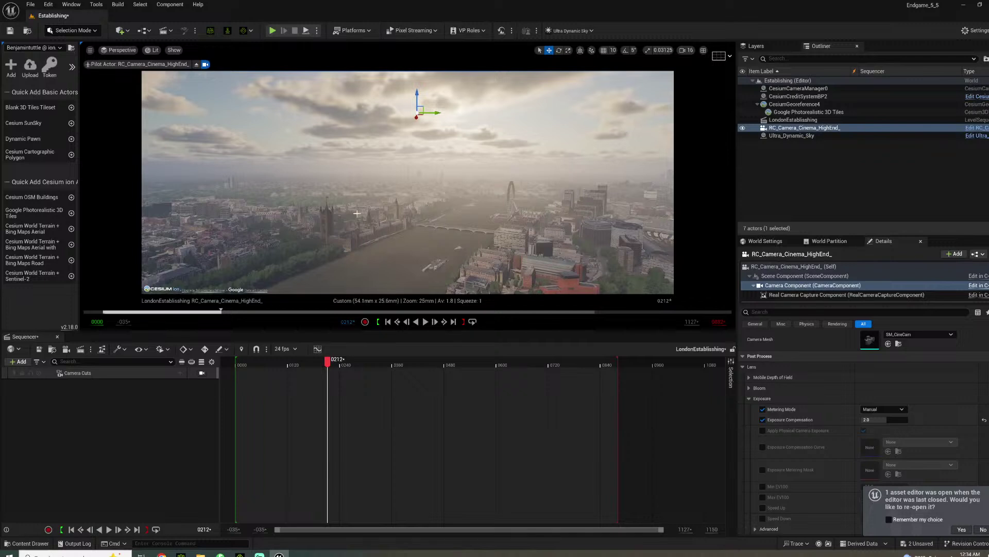
mouse_move(353, 213)
right_down()
mouse_move(353, 268)
mouse_move(352, 222)
right_up()
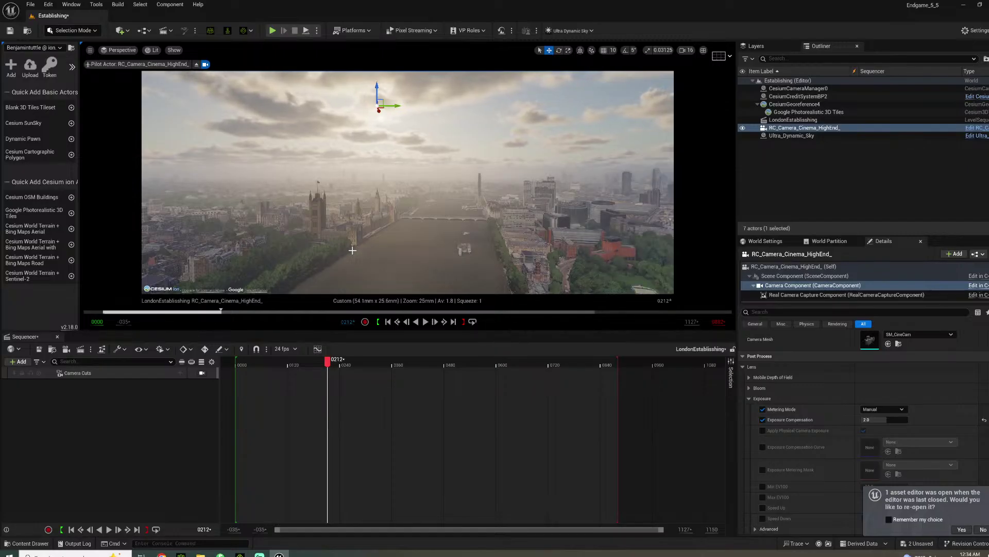
right_drag(353, 251, 330, 250)
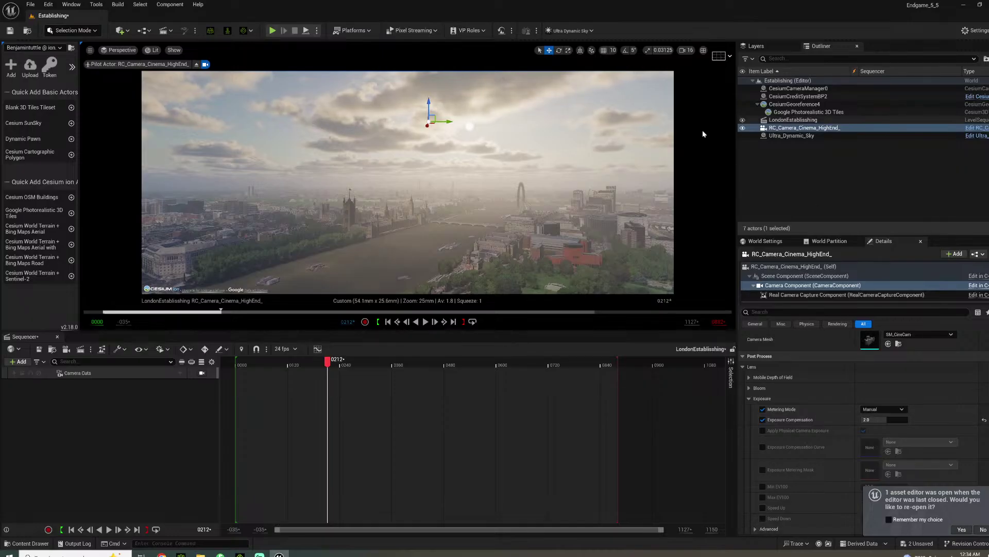
Enable the Bloom Method and Intensity overrides on RC_Camera_Cinema_HighEnd_'s Camera Component, with the Standard method and 0.675 intensity
click(788, 136)
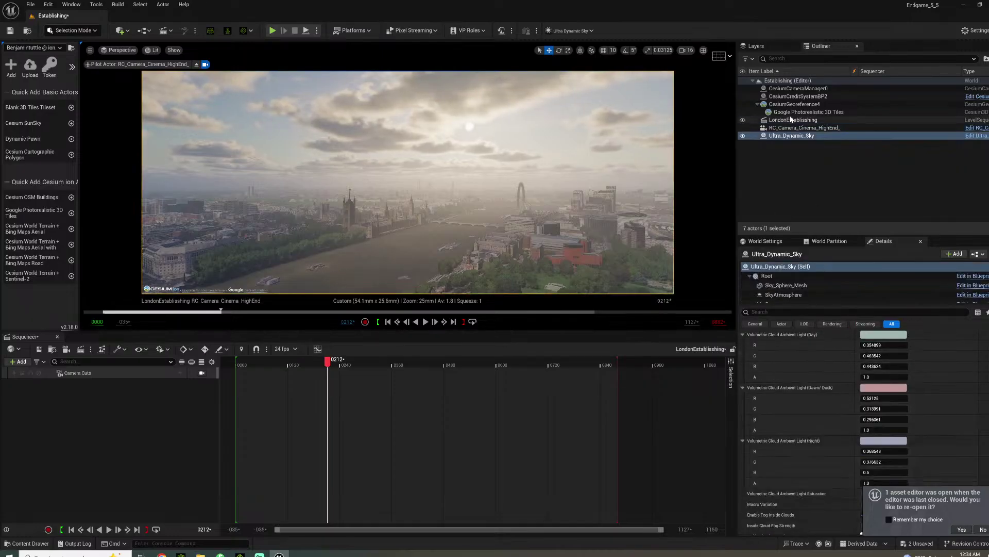
click(803, 127)
click(772, 311)
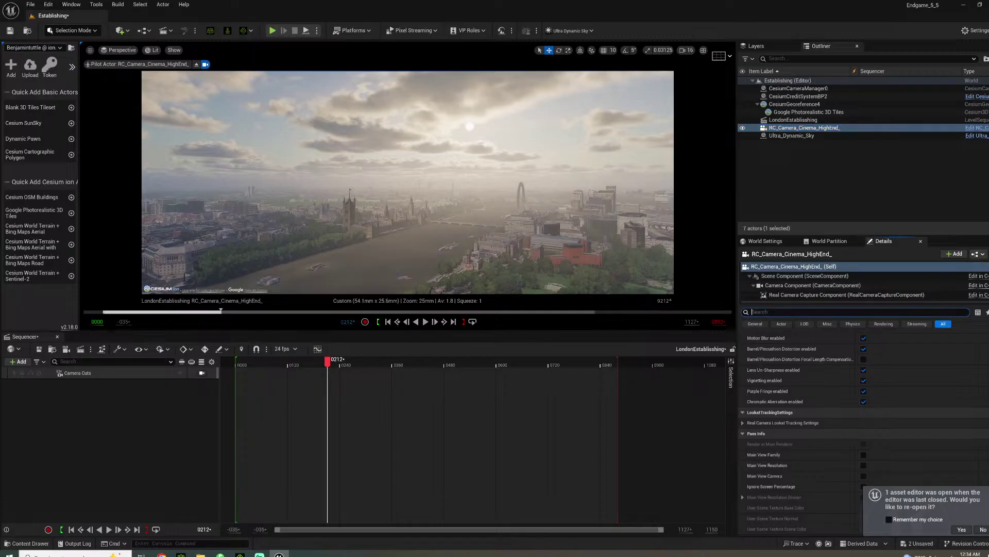
text(bloom)
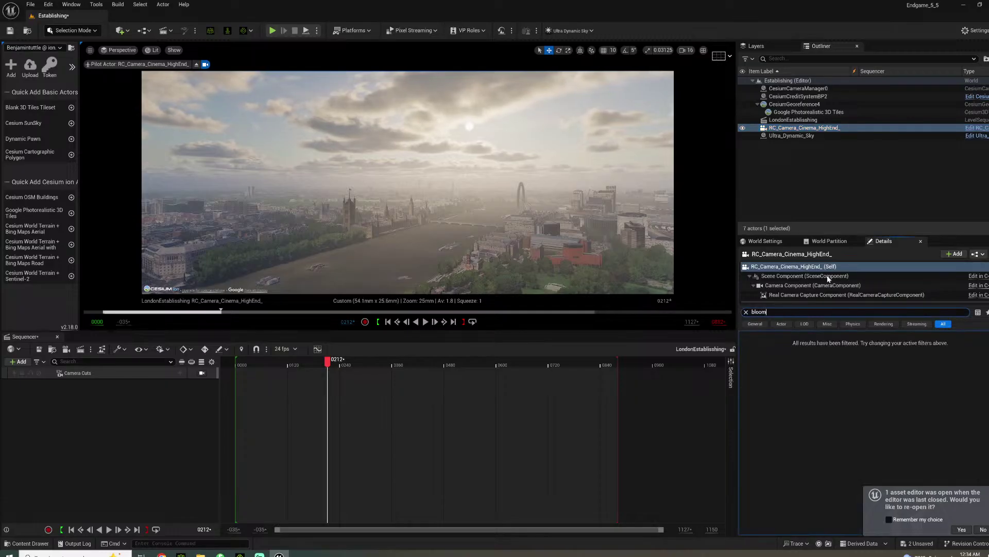
click(809, 285)
click(762, 367)
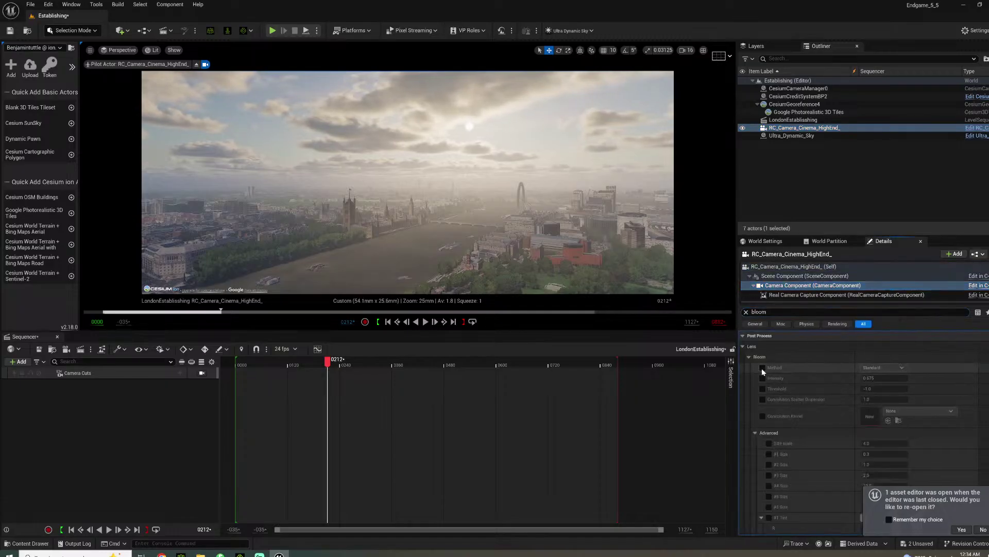
click(763, 378)
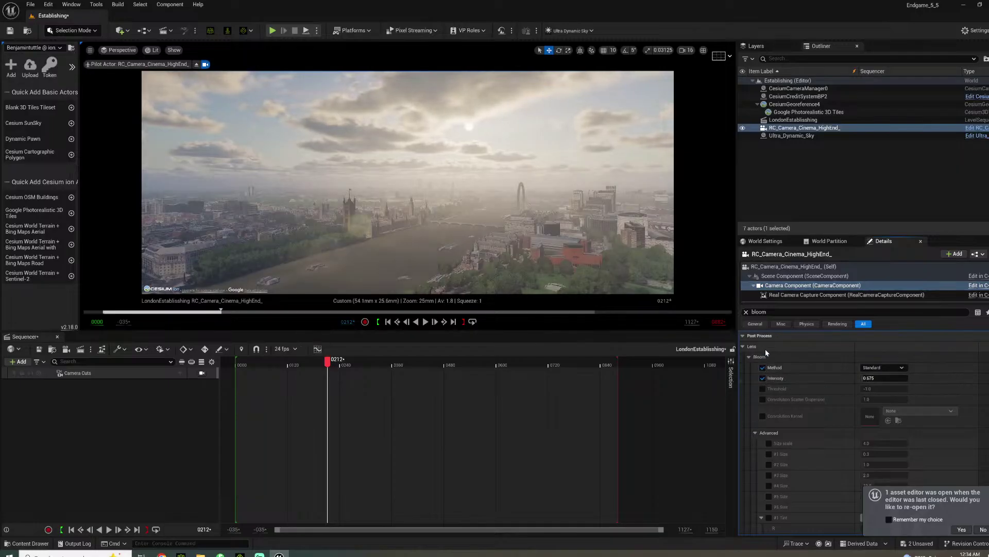
click(746, 311)
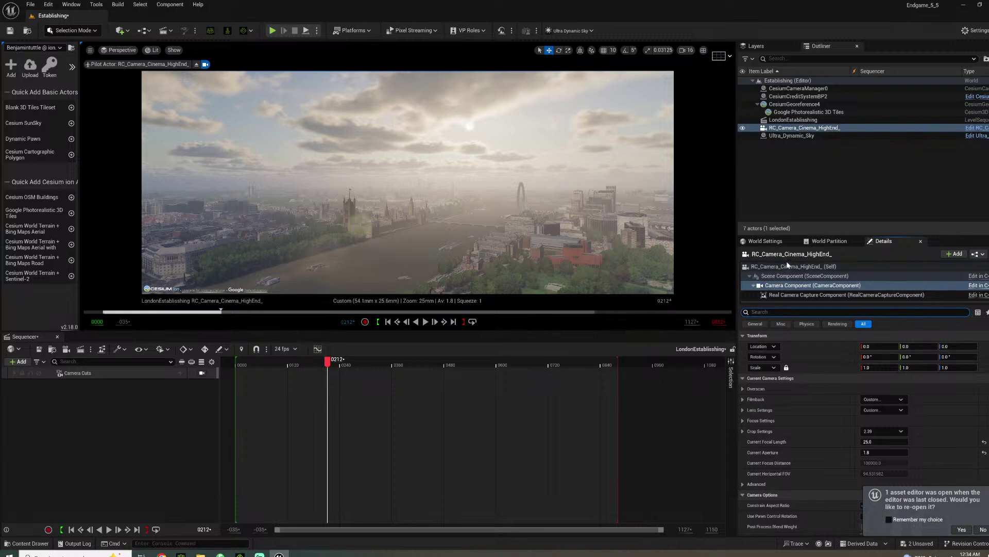
Try Enable Sun Light Shaft Bloom on Ultra_Dynamic_Sky and switch it back off
click(803, 136)
click(855, 312)
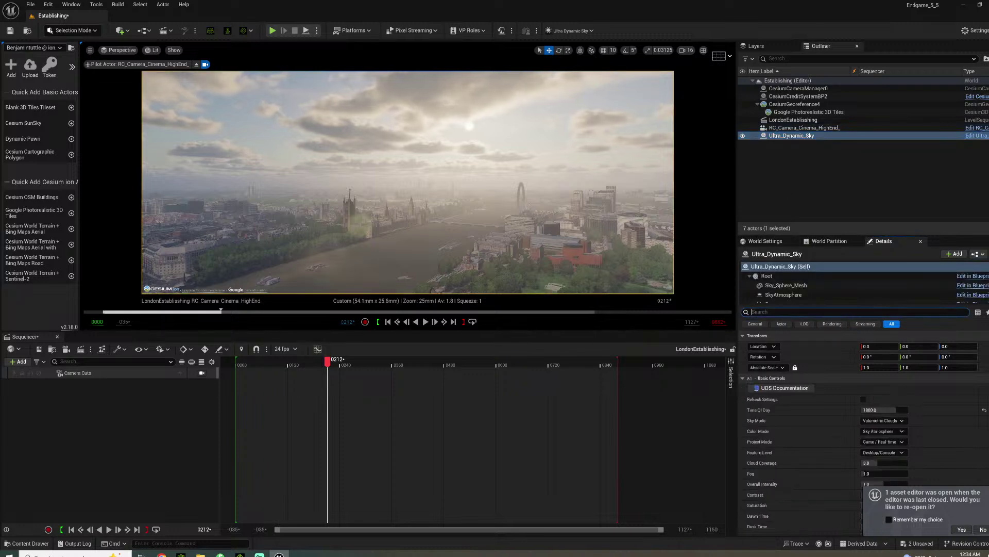
text(shaft)
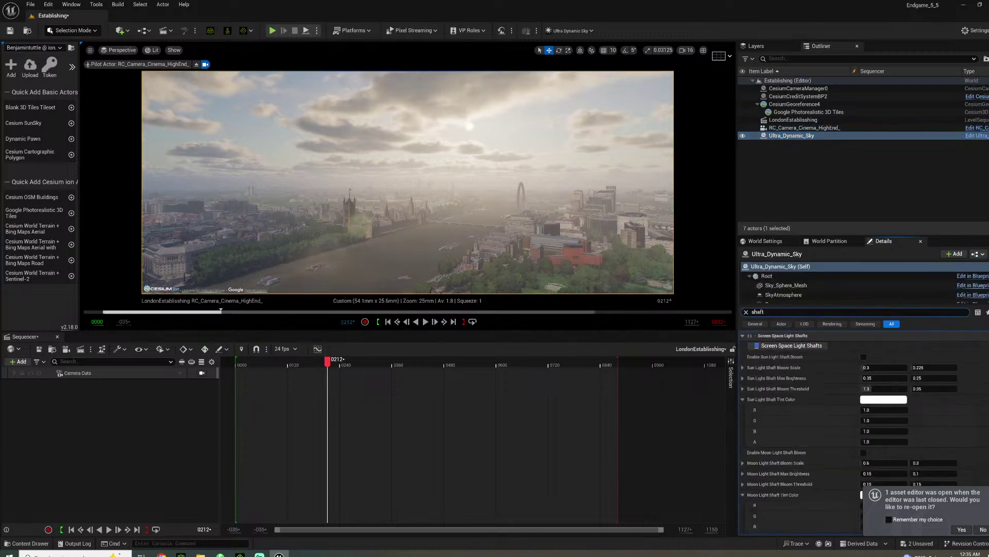
click(864, 358)
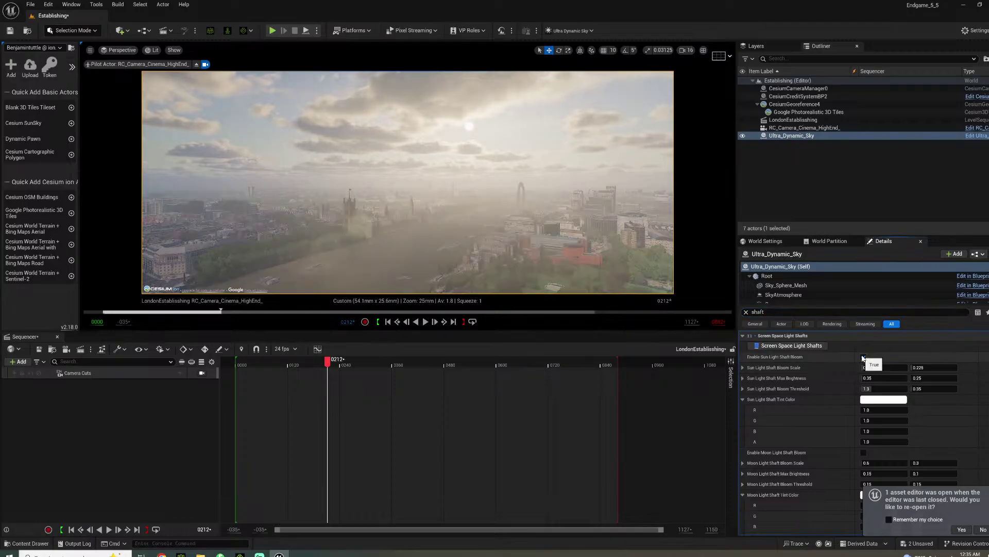
click(864, 357)
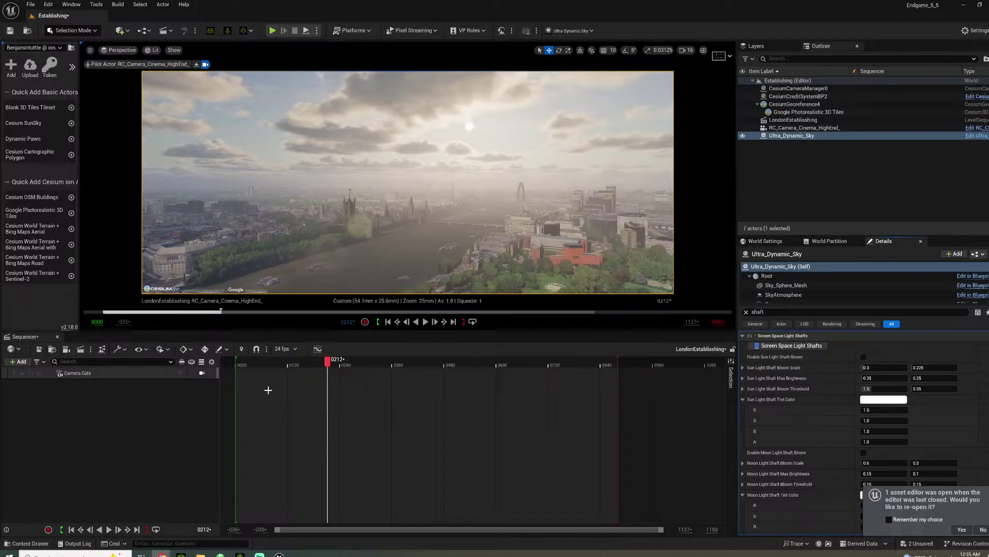
Add RC_Camera_Cinema_HighEnd_ to the sequence and key its transform at frame 17
drag(804, 128, 94, 453)
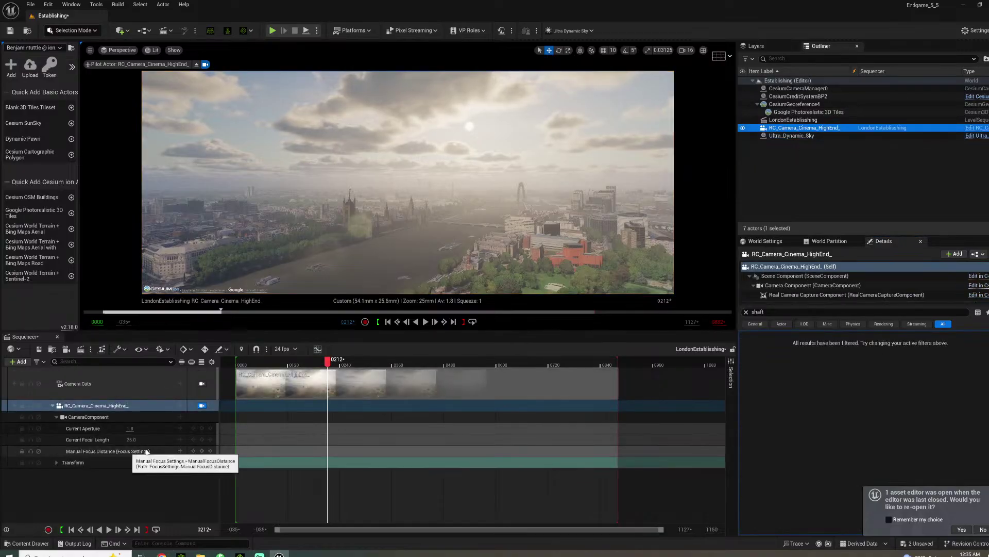
click(244, 364)
click(202, 462)
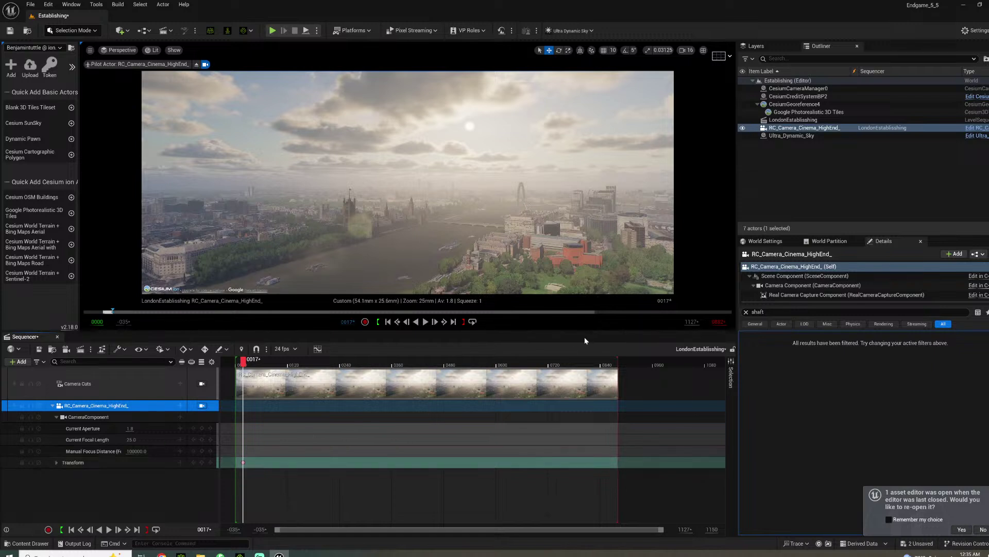
Fly the camera forward along the Thames towards Westminster at frame 869 and key its transform there
click(613, 361)
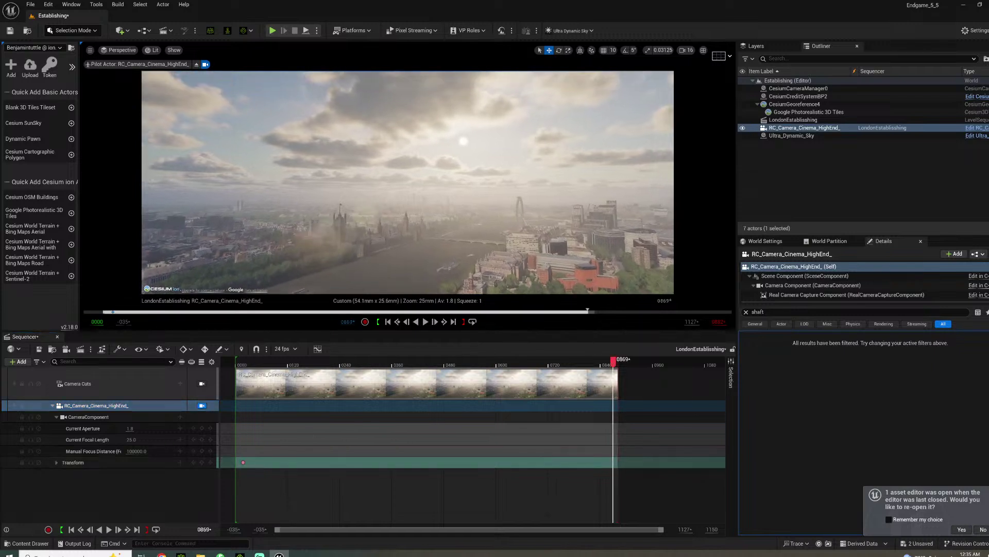
key(w)
right_drag(420, 215, 420, 219)
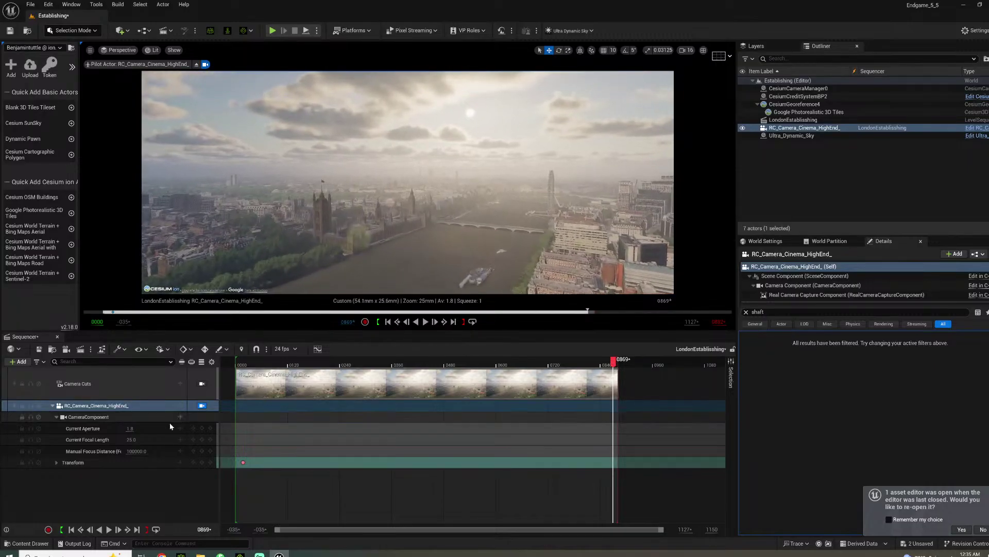
click(155, 406)
key(s)
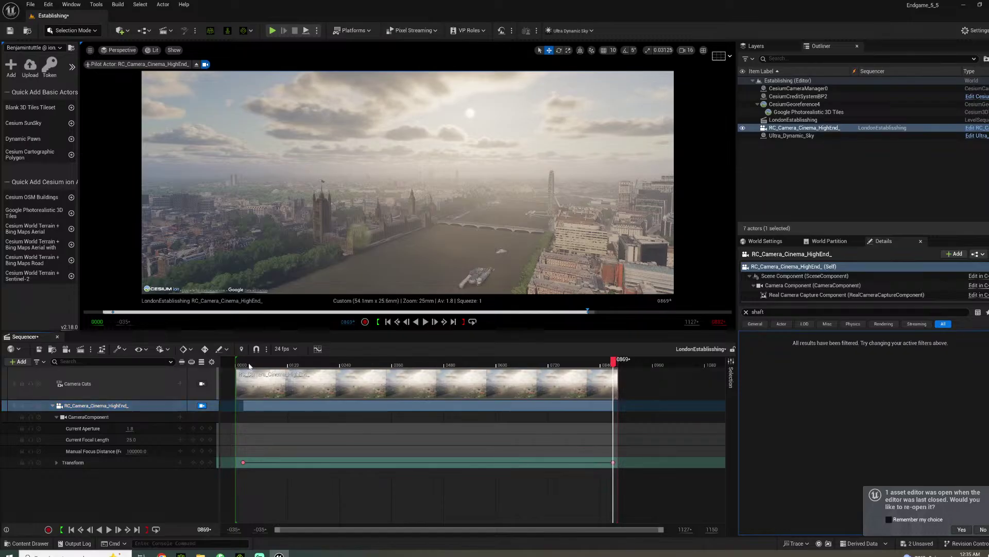
Play the camera move from near the start of the sequence to review its motion and framing
click(250, 358)
key(space)
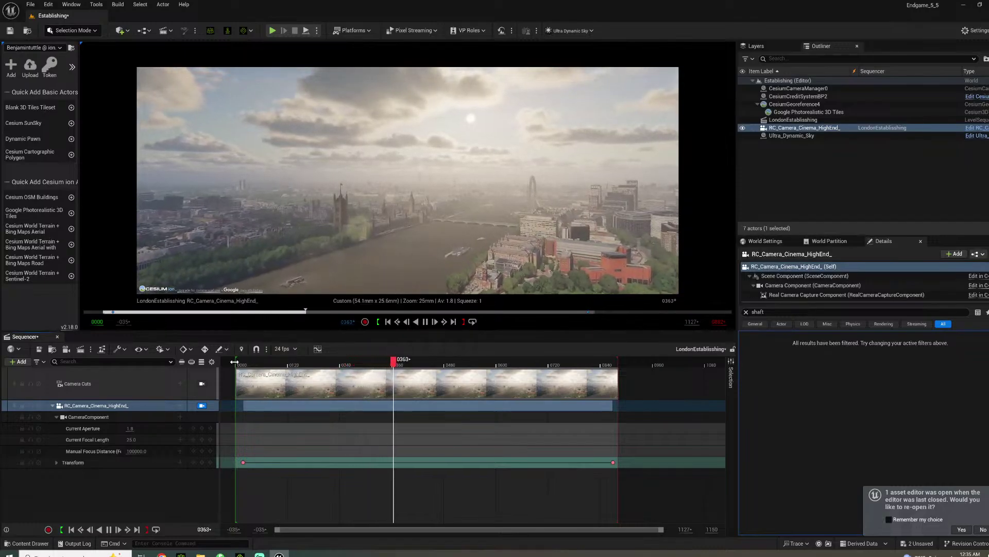
click(259, 360)
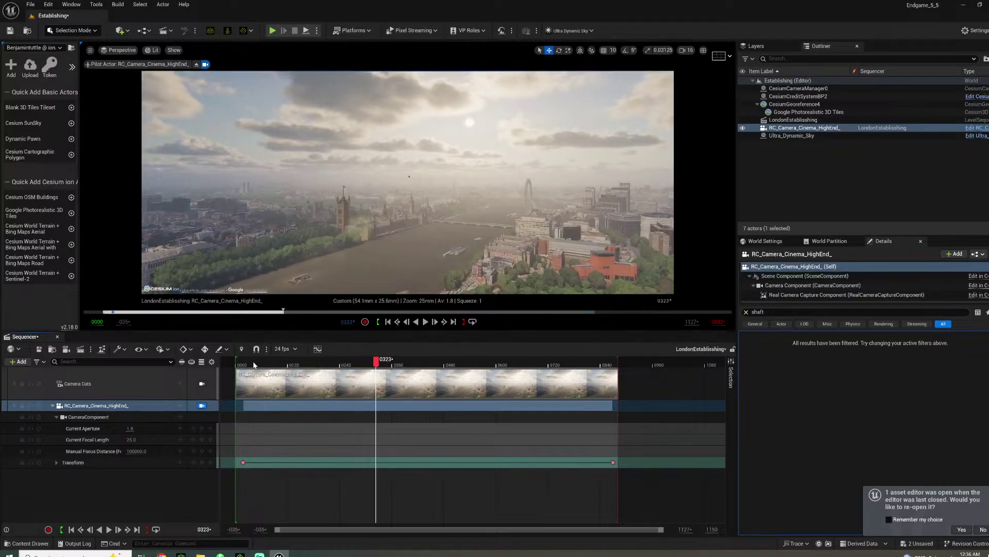
click(246, 364)
Create a bigben folder in ESTABLISHINGSHOTS and choose it as the render job's output directory
click(81, 349)
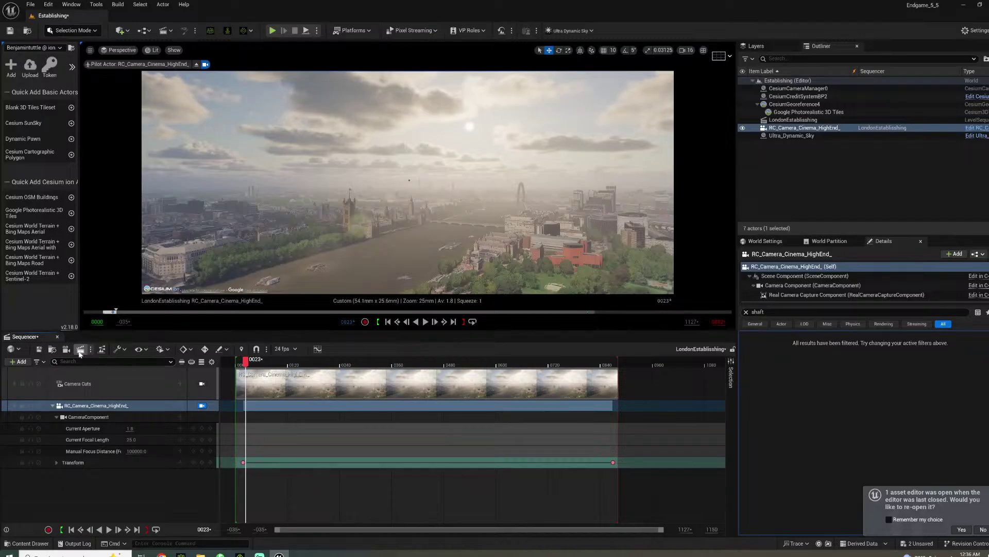
click(236, 40)
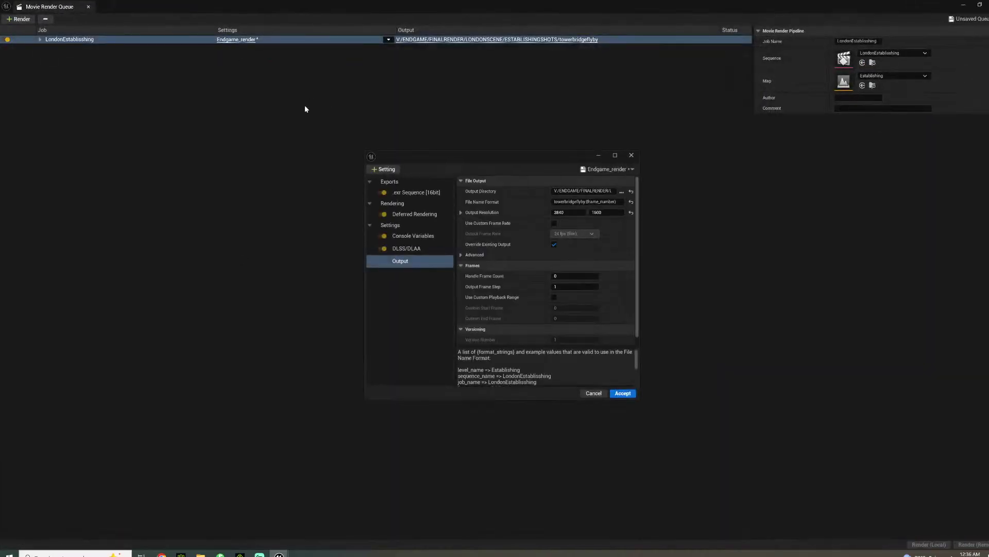
click(622, 192)
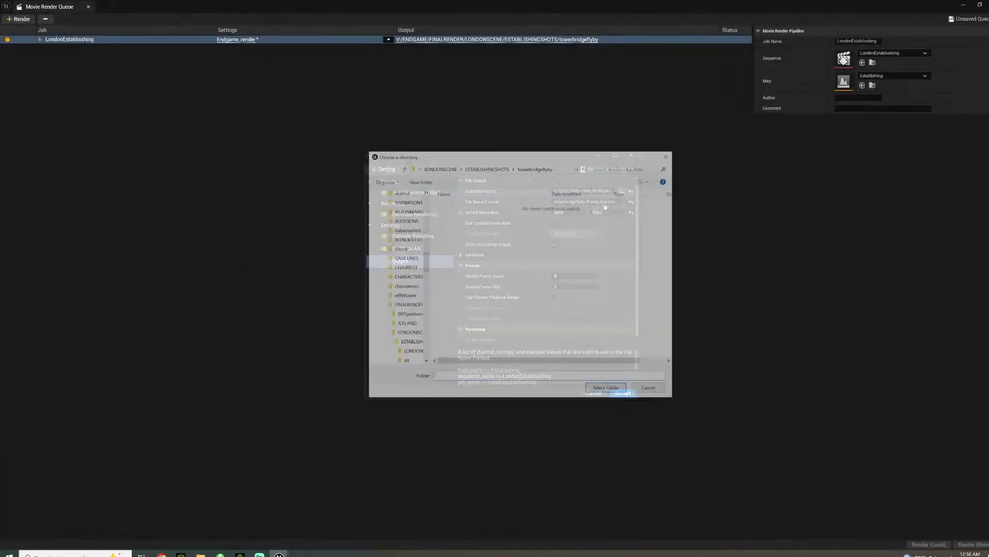
click(420, 180)
text(bigben)
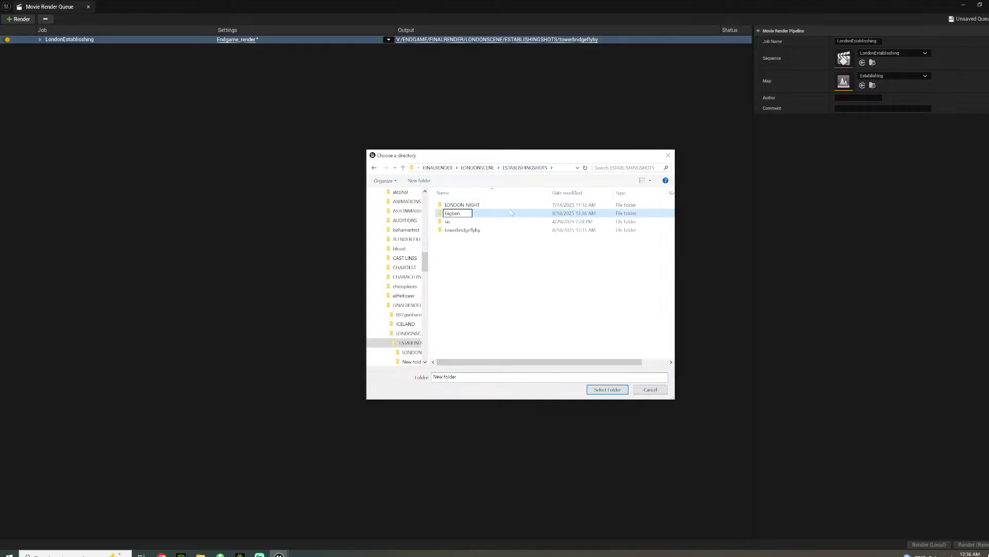
key(Return)
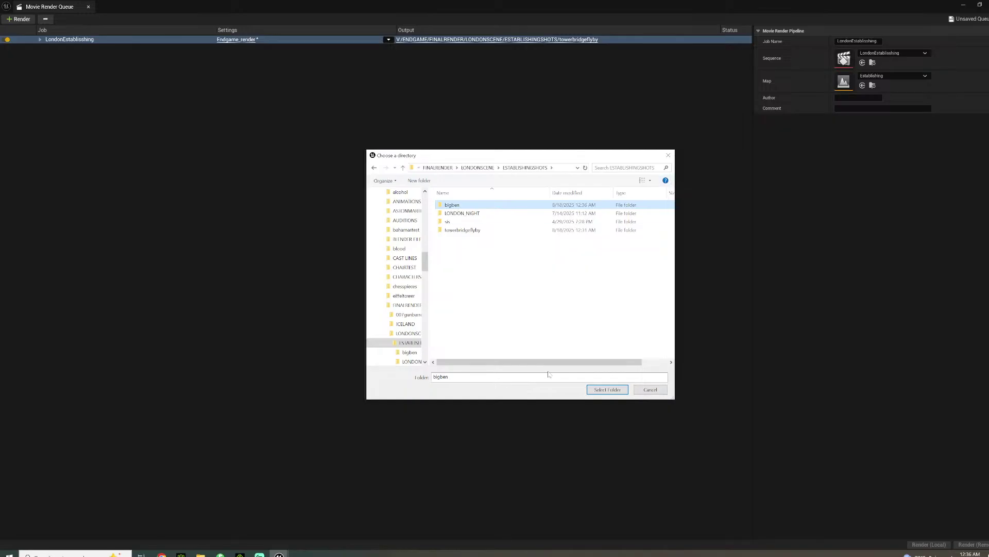
click(608, 390)
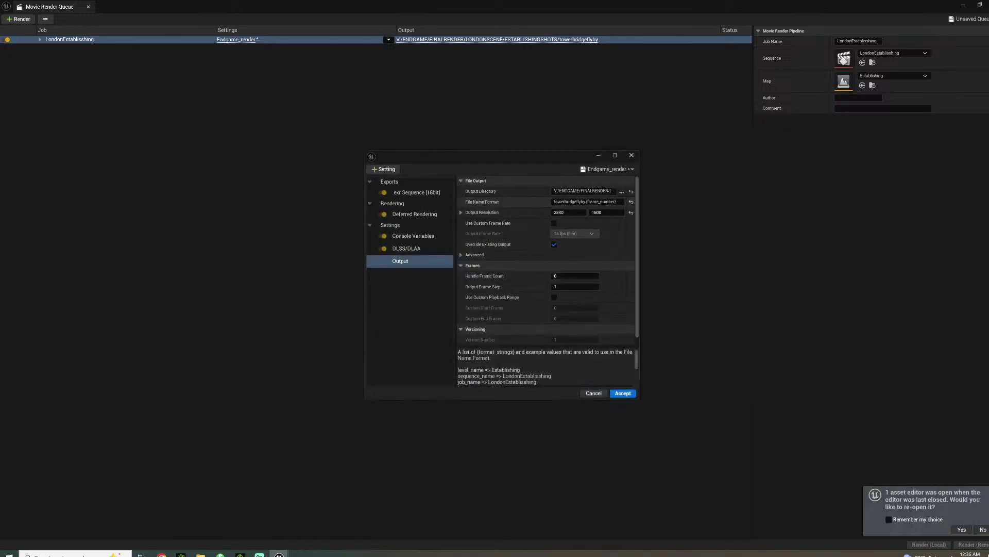
Set the render's File Name Format to bigben.{frame_number} and accept the output settings
drag(554, 202, 585, 201)
text(bigben.)
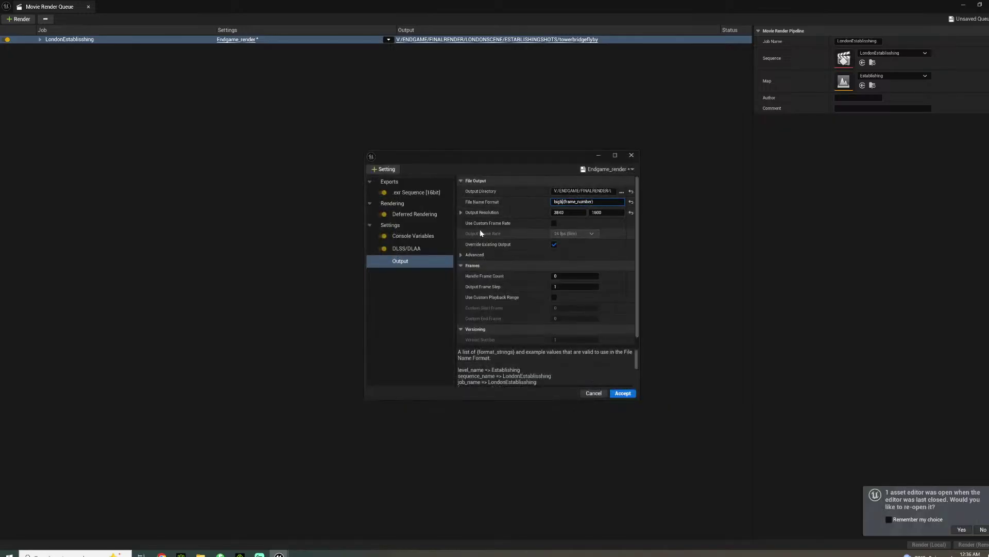
key(Return)
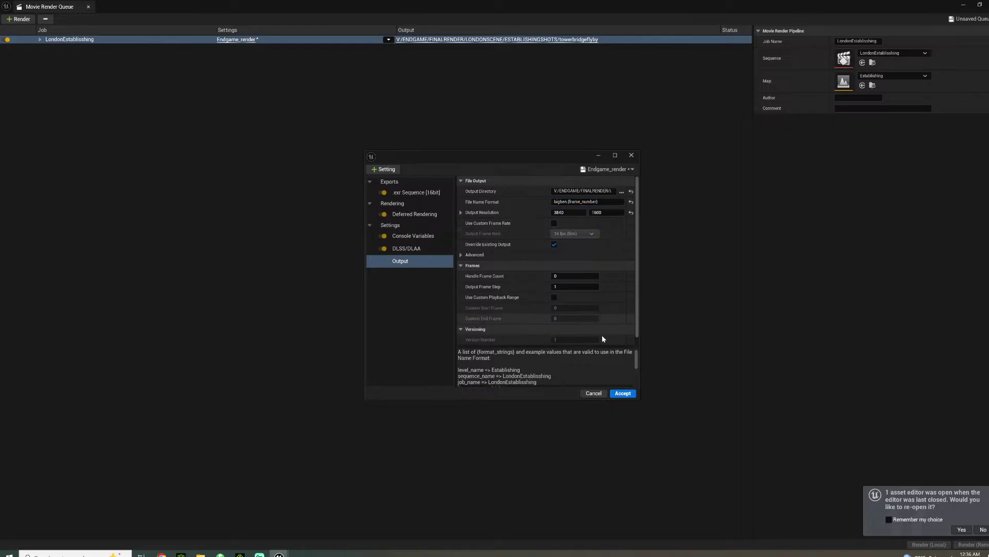
click(622, 393)
Render the queued job locally and stop it after about 600 frames
click(926, 545)
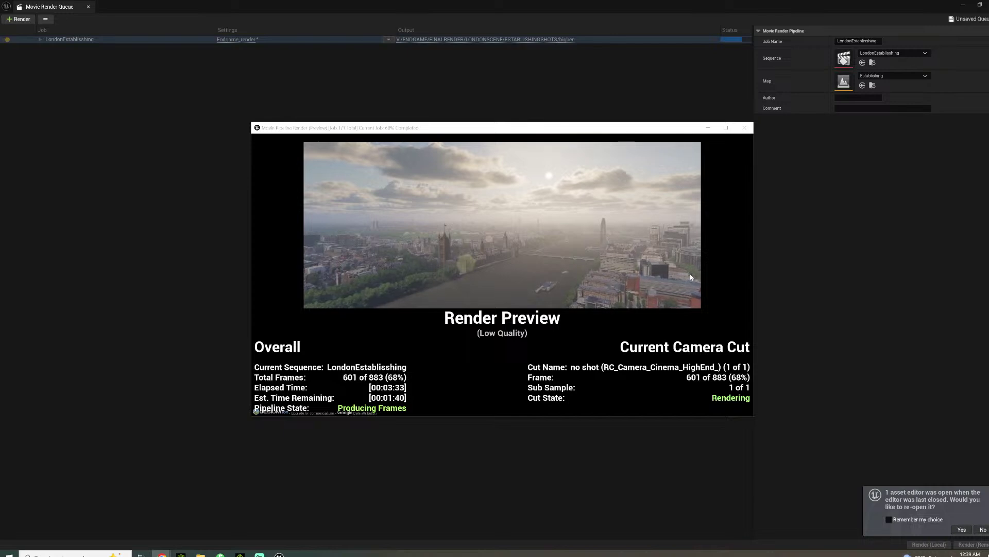
click(744, 127)
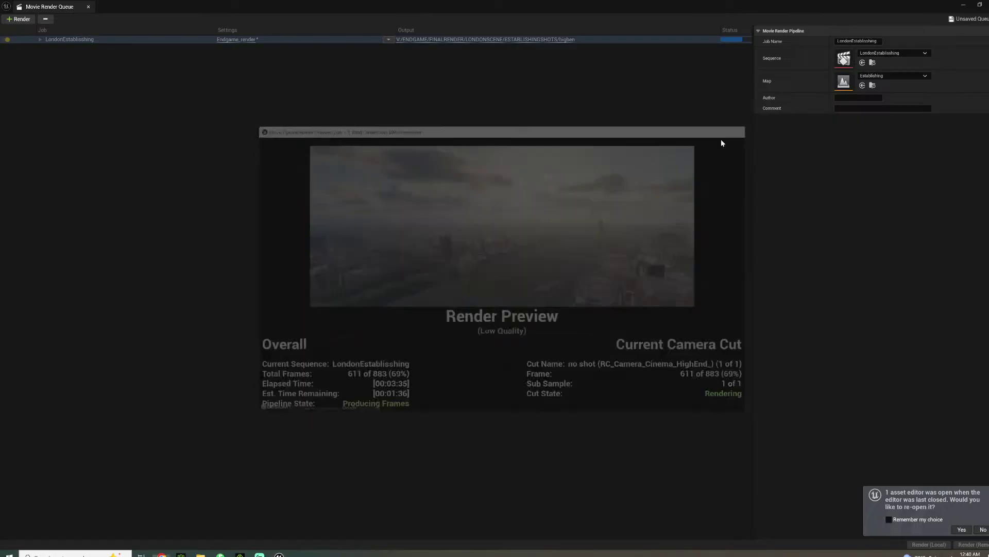
Return to the level editor and set the Ultra_Dynamic_Sky actor's Time Of Day to 1500
click(964, 5)
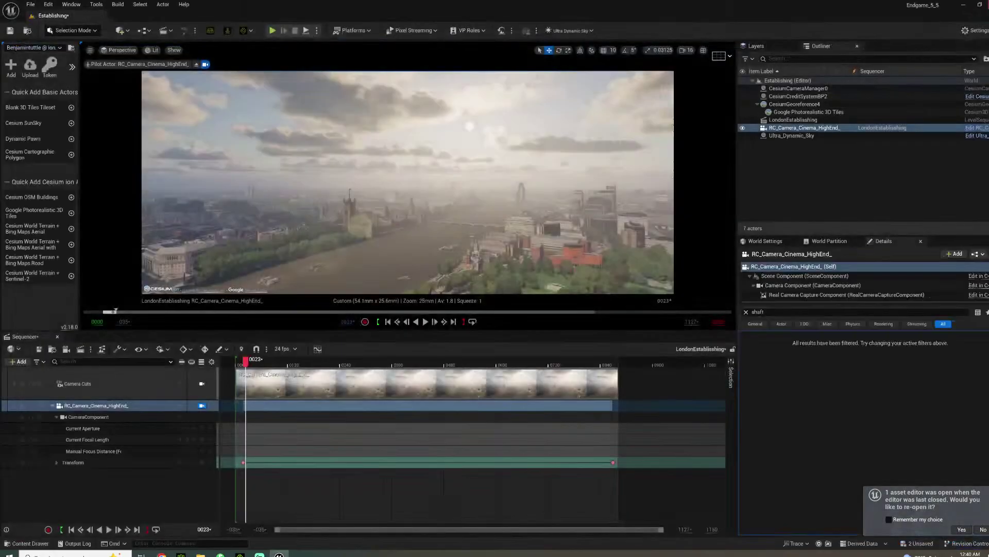
click(773, 136)
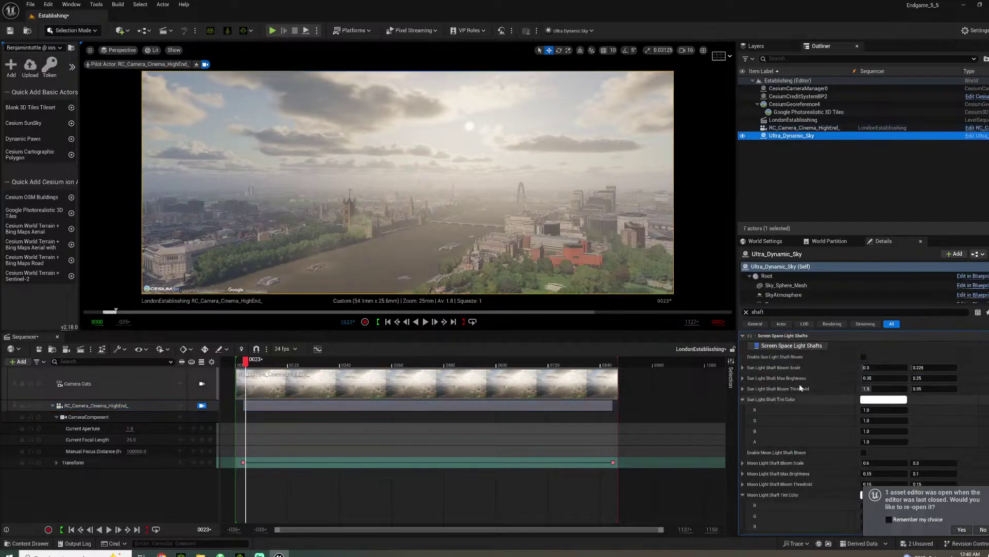
click(746, 311)
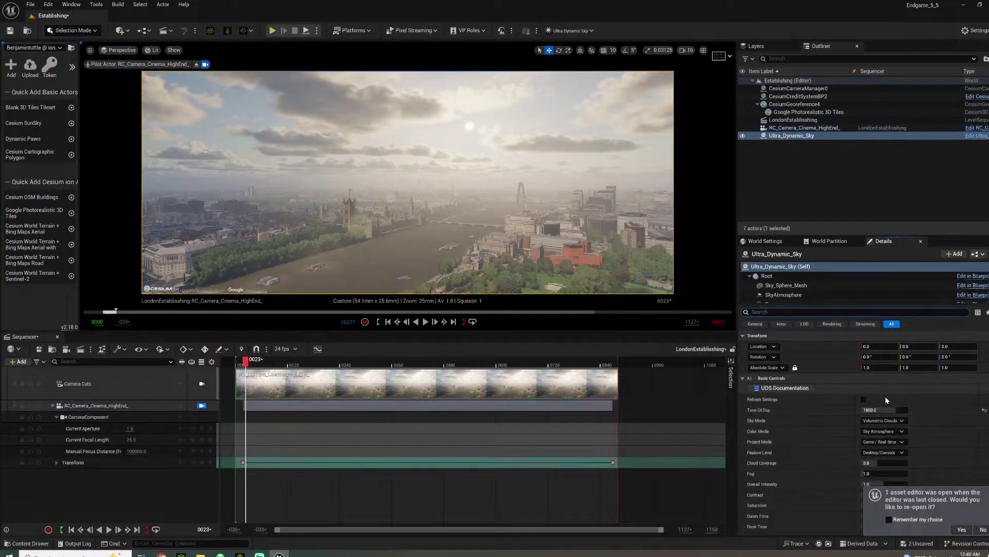
click(876, 410)
text(1500)
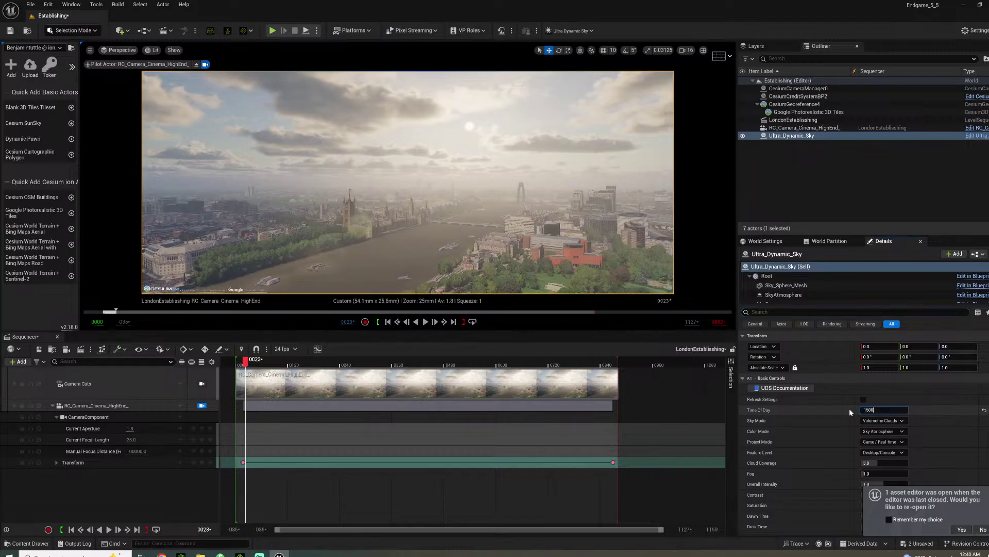
key(Return)
Delete the existing camera cut section and the RC_Camera_Cinema_HighEnd_ track from the LondonEstablisshing sequence
mouse_move(408, 182)
right_down()
mouse_move(443, 216)
mouse_move(454, 204)
mouse_move(438, 222)
mouse_move(454, 198)
mouse_move(413, 185)
right_up()
click(253, 391)
key(Delete)
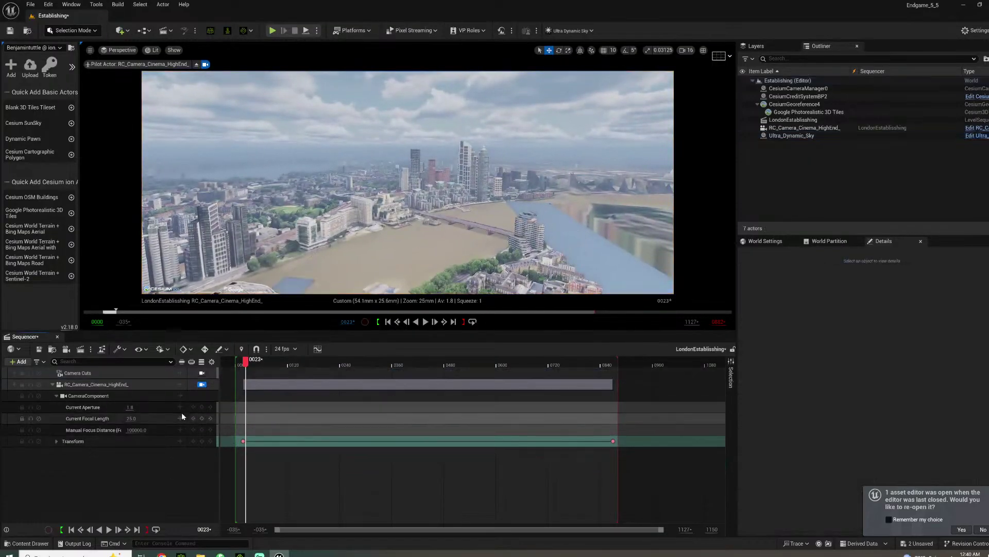
click(135, 387)
key(Delete)
Frame a high aerial view of the Thames bend and bridge, add RC_Camera_Cinema_HighEnd_ to the sequence, and key its Transform at frame 23
right_drag(386, 214, 397, 206)
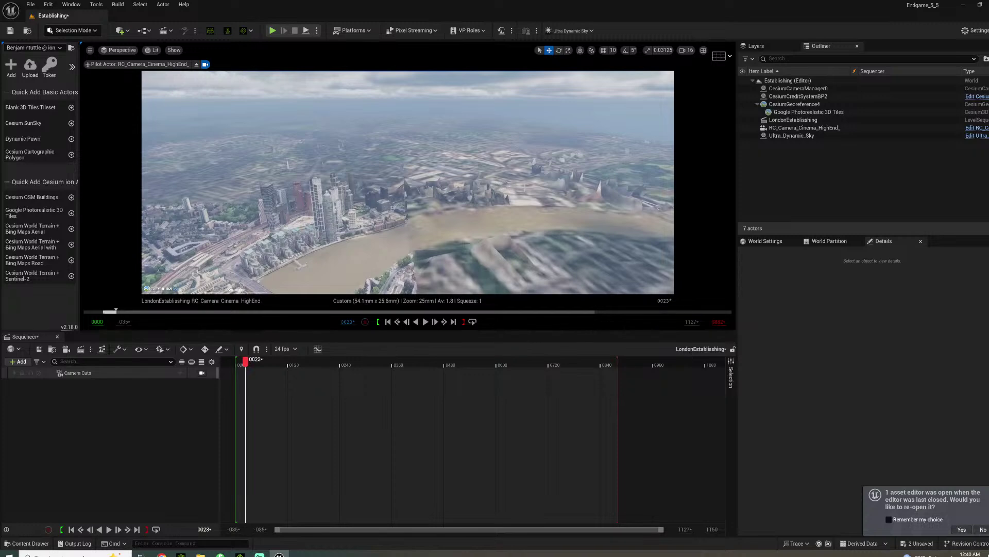
right_drag(397, 206, 361, 202)
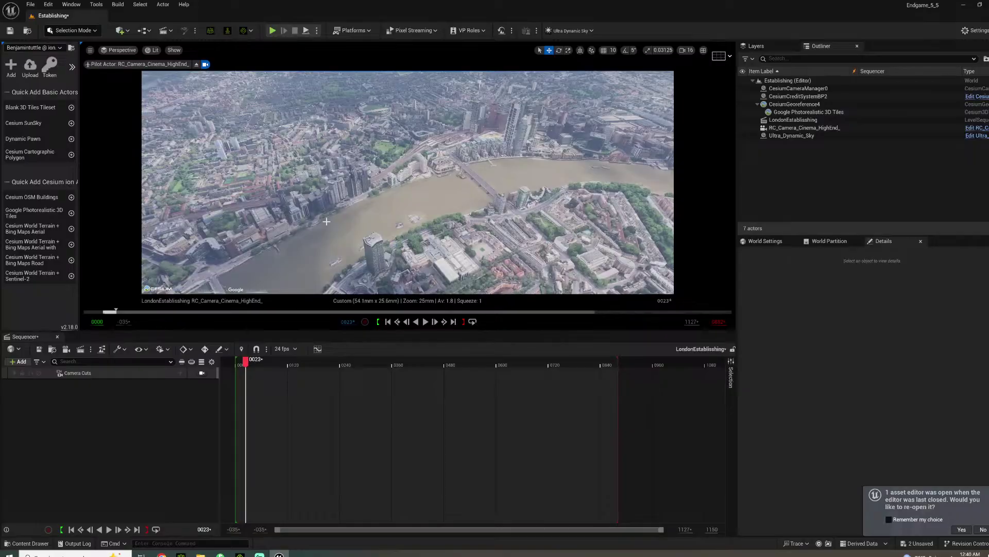
right_drag(328, 235, 351, 232)
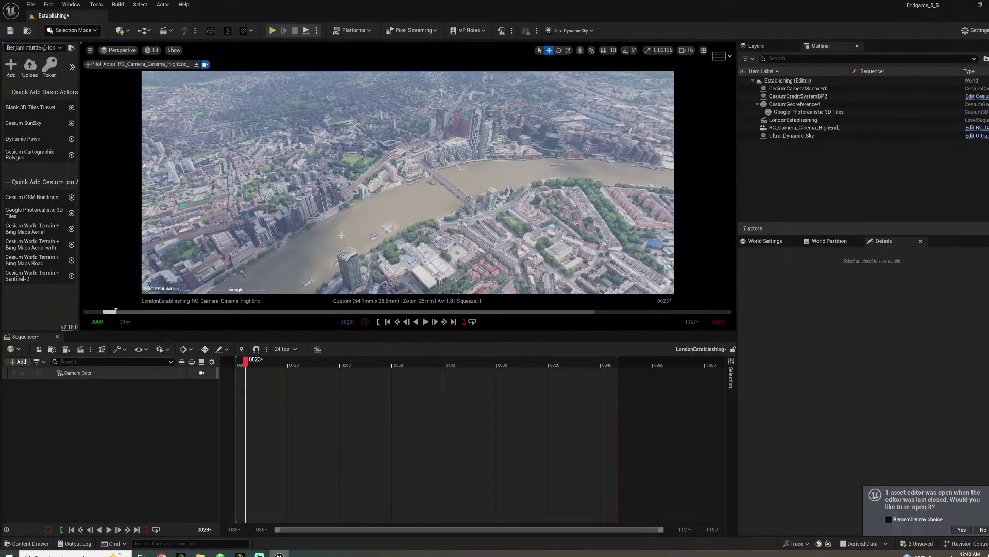
drag(809, 128, 158, 404)
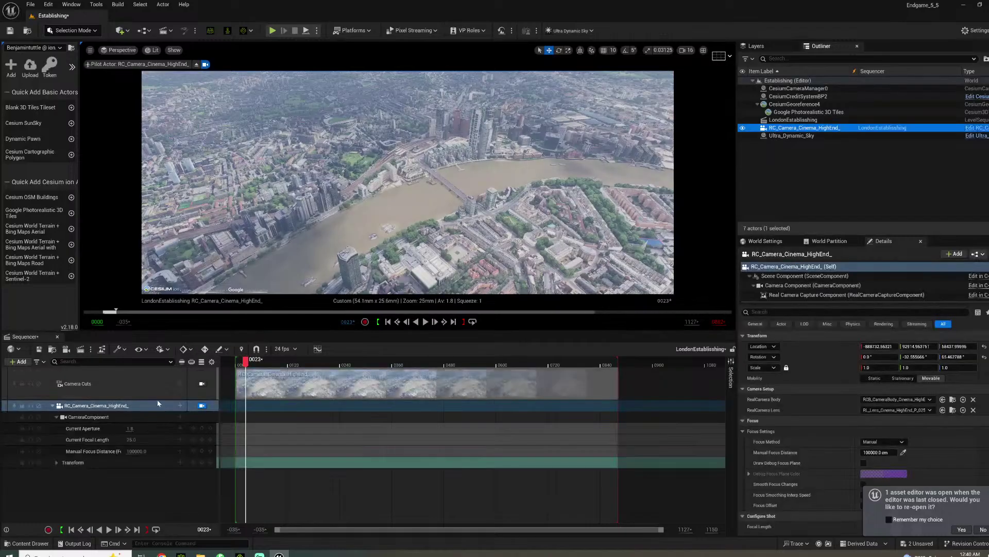
click(204, 462)
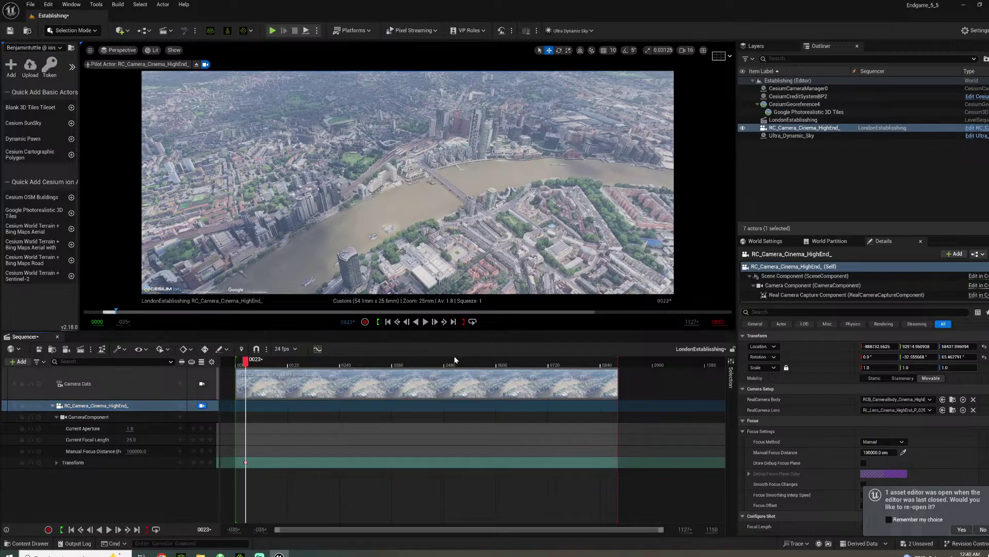
At frame 701, fly the piloted camera lower and closer to the bridge and key its Transform
drag(464, 359, 540, 359)
key(w)
key(d)
right_drag(407, 183, 394, 170)
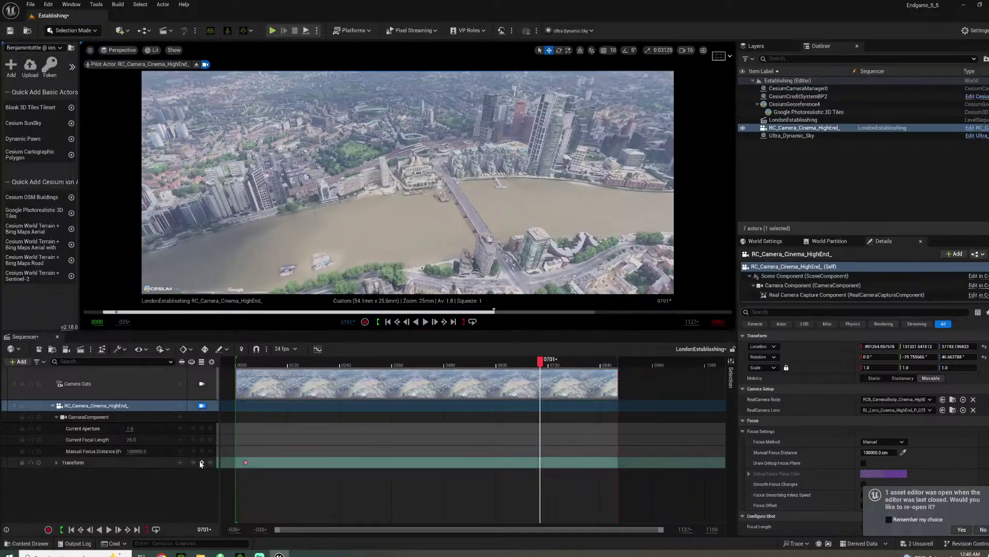
key(s)
Play the new camera move to check its speed and slow it by shifting the end Transform key to about frame 1100
click(253, 367)
key(space)
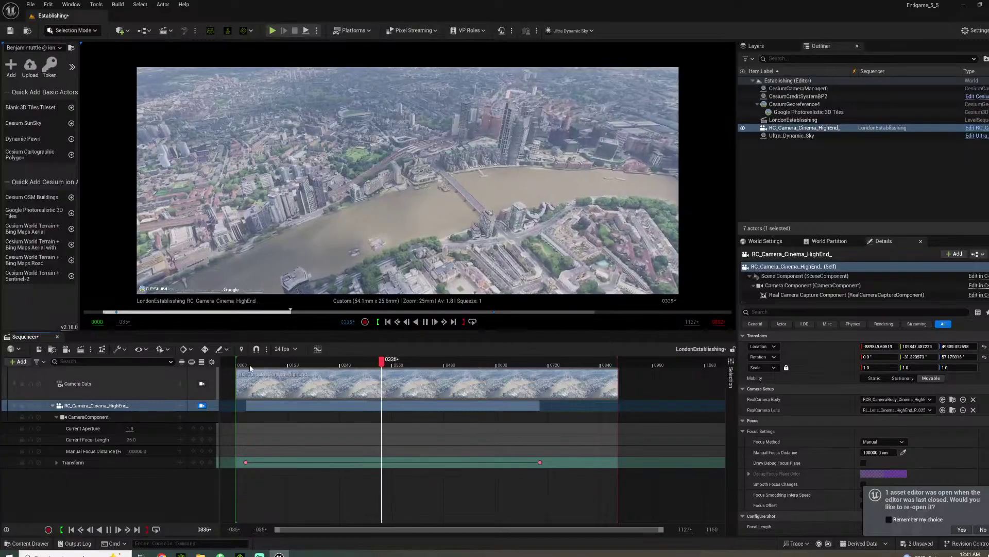
key(space)
drag(539, 459, 706, 460)
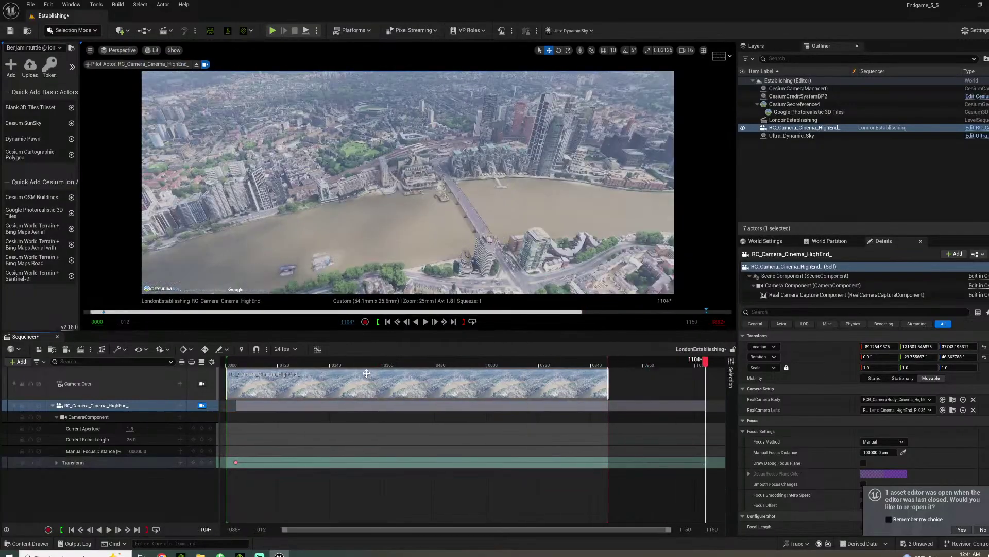
Play the retimed camera move from near the start of the sequence to review its pace
click(326, 363)
key(space)
key(Up)
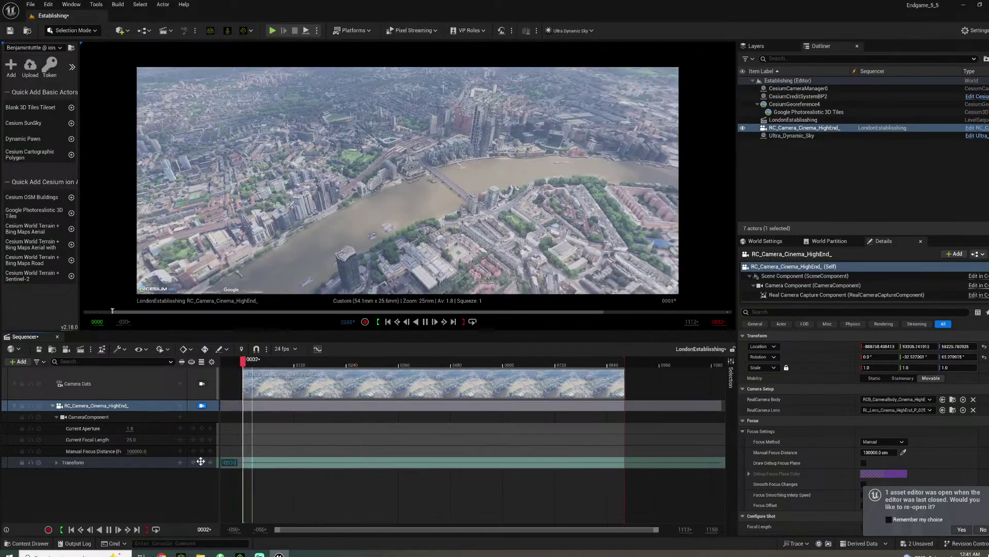
key(space)
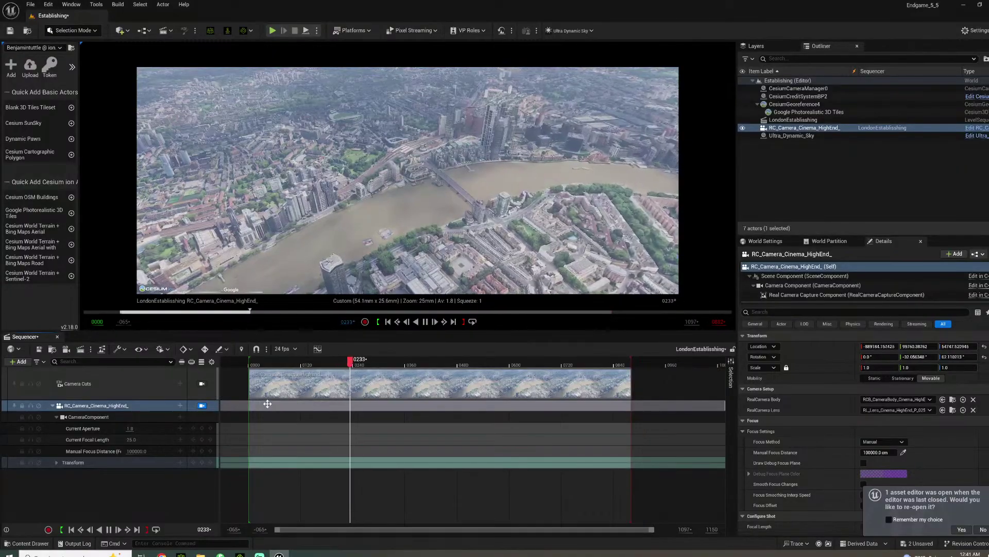
click(283, 360)
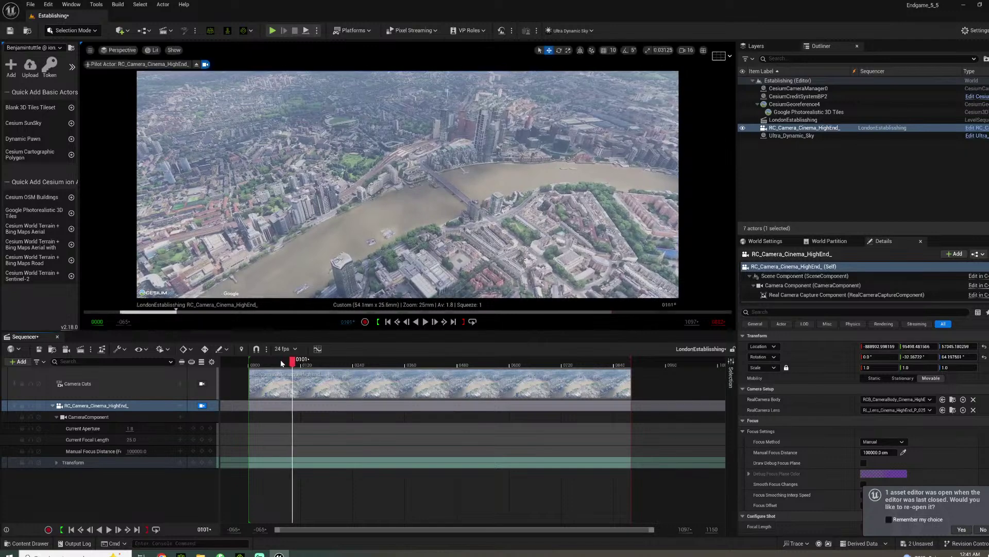
key(space)
Save all project changes and open the Endgame_render settings of the LondonEstablisshing job in the Movie Render Queue
click(30, 4)
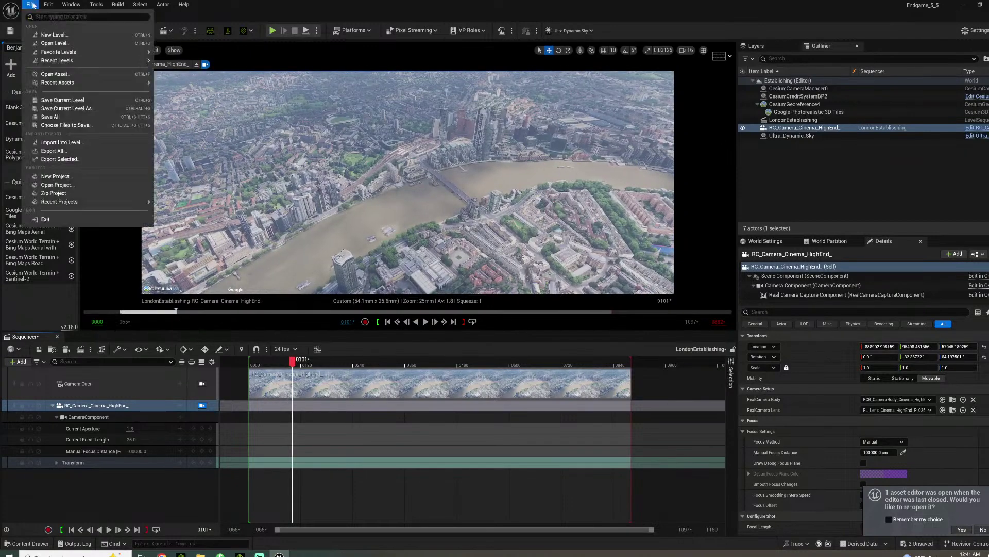
click(54, 117)
click(87, 351)
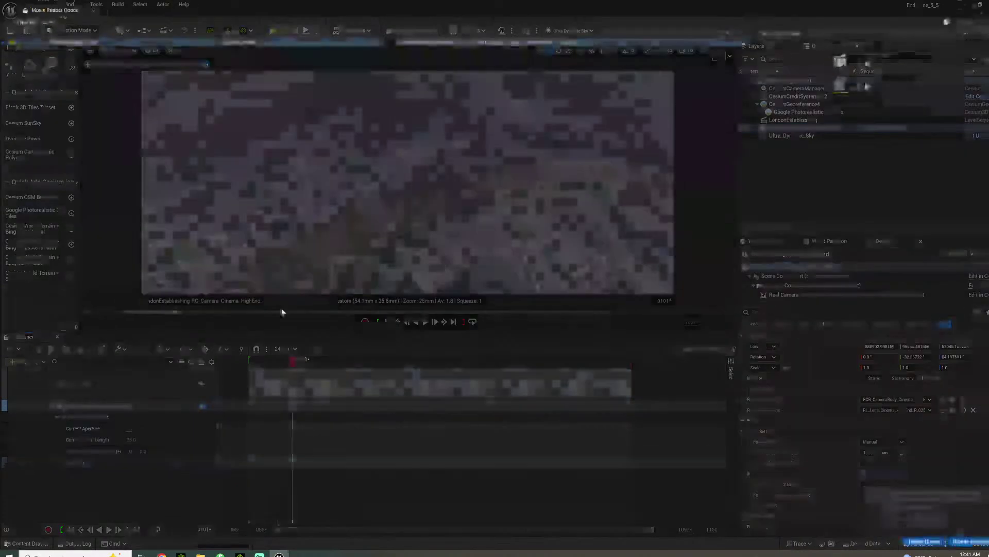
click(243, 45)
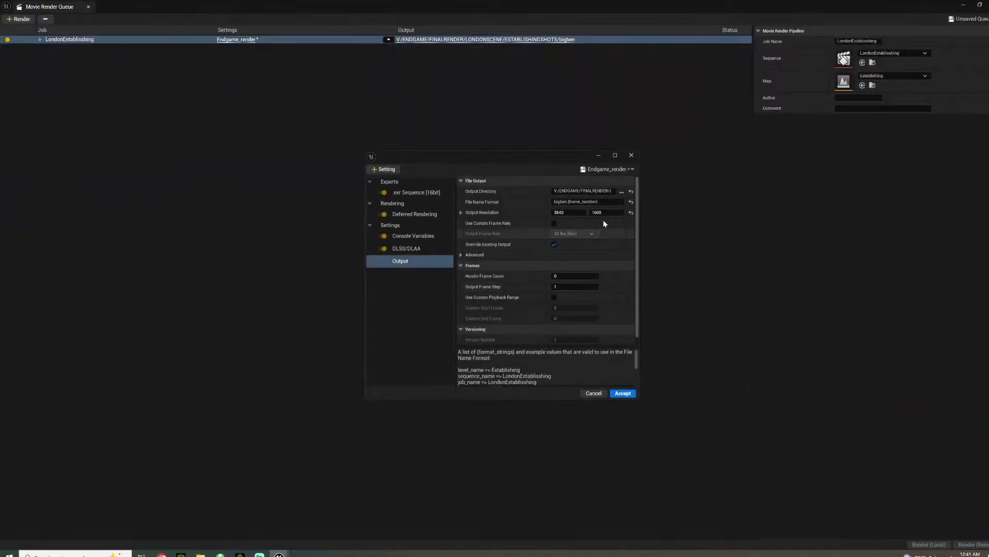
Create a sis2 folder in ESTABLISHINGSHOTS and choose it as the render job's output directory
click(621, 192)
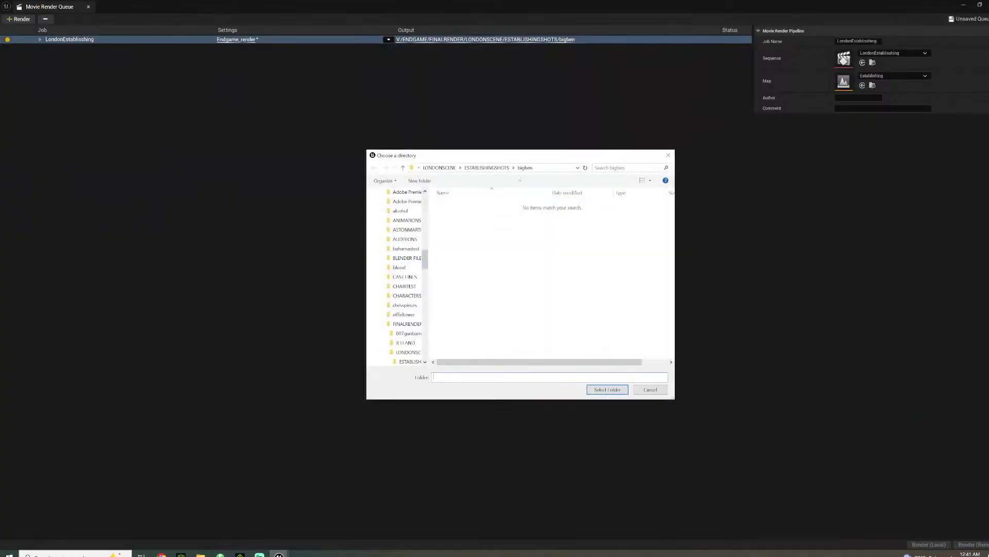
click(492, 168)
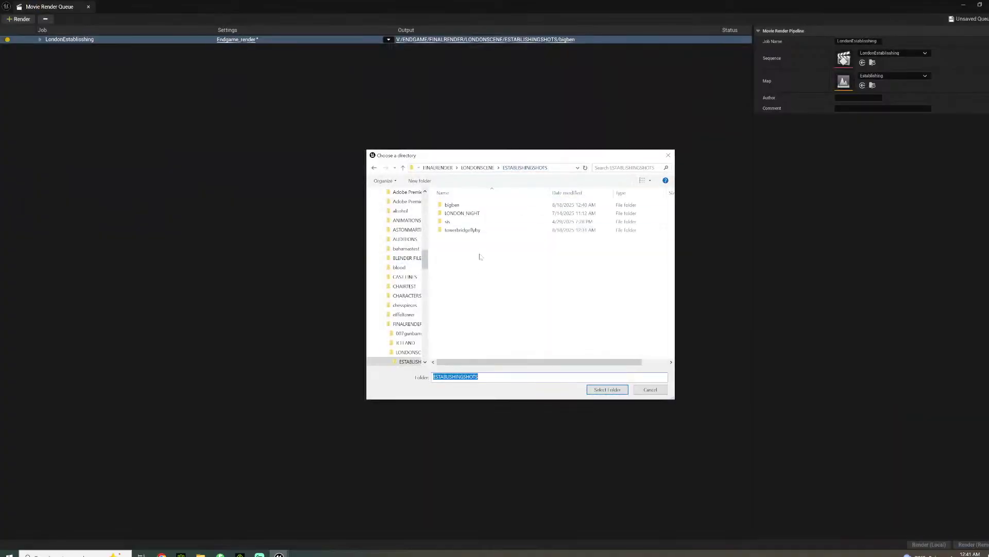
click(424, 183)
text(si)
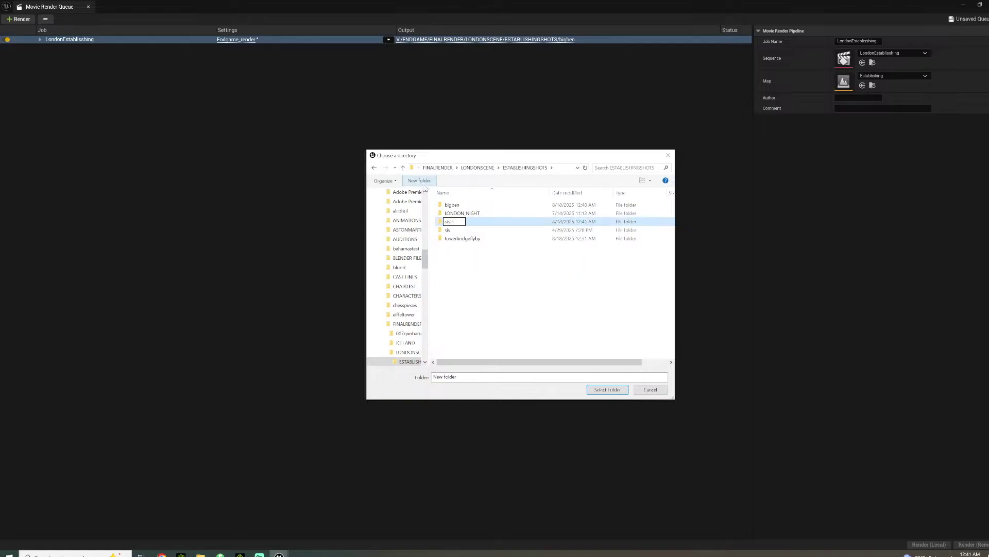
text(s2)
key(Return)
click(607, 389)
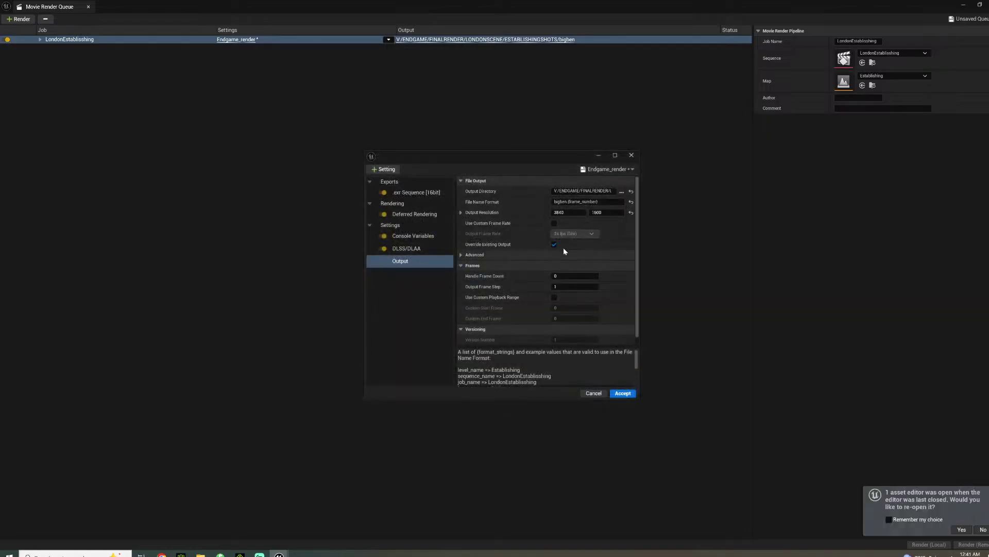
Set the File Name Format to sis2.{frame_number}, accept the output settings, and start rendering the job locally
drag(568, 202, 549, 202)
text(sis2)
key(Return)
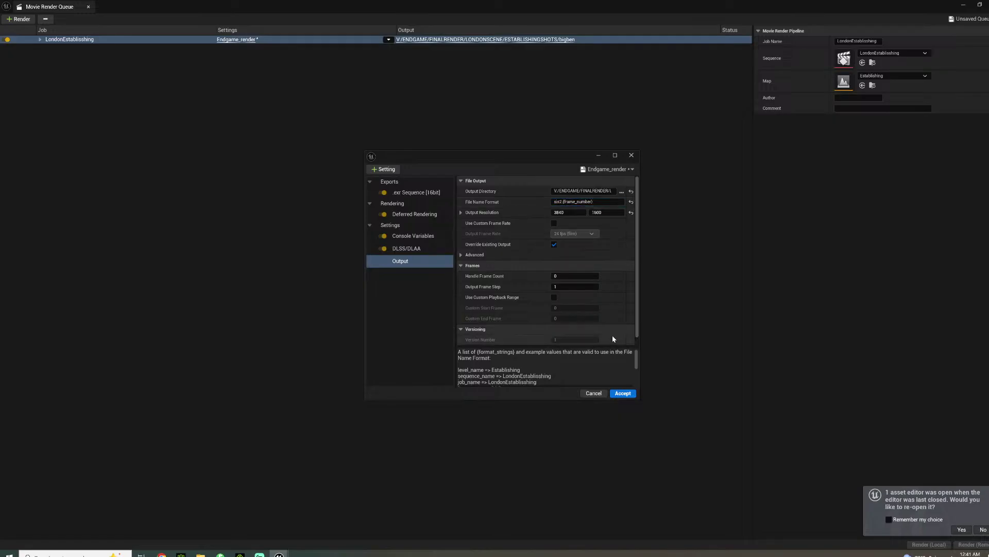
click(623, 393)
click(929, 544)
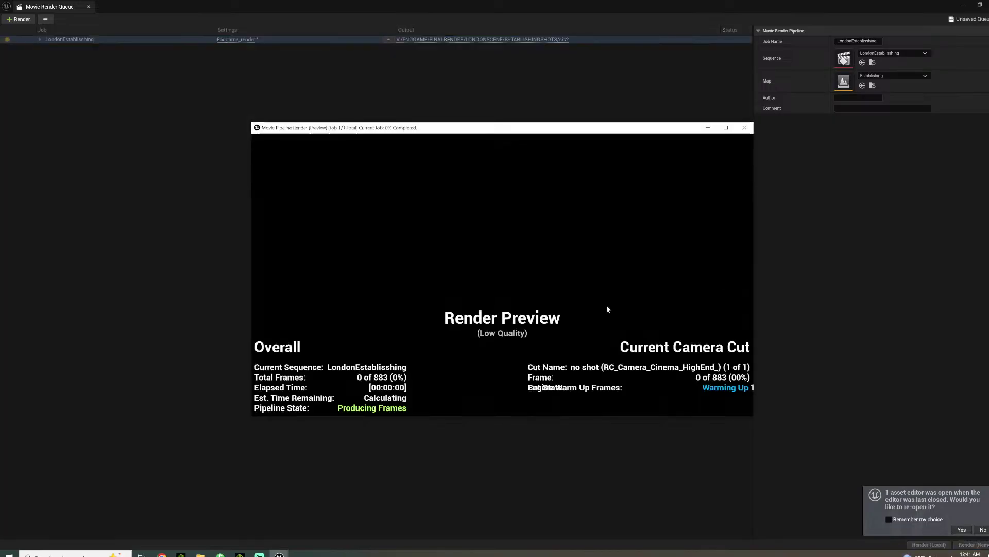